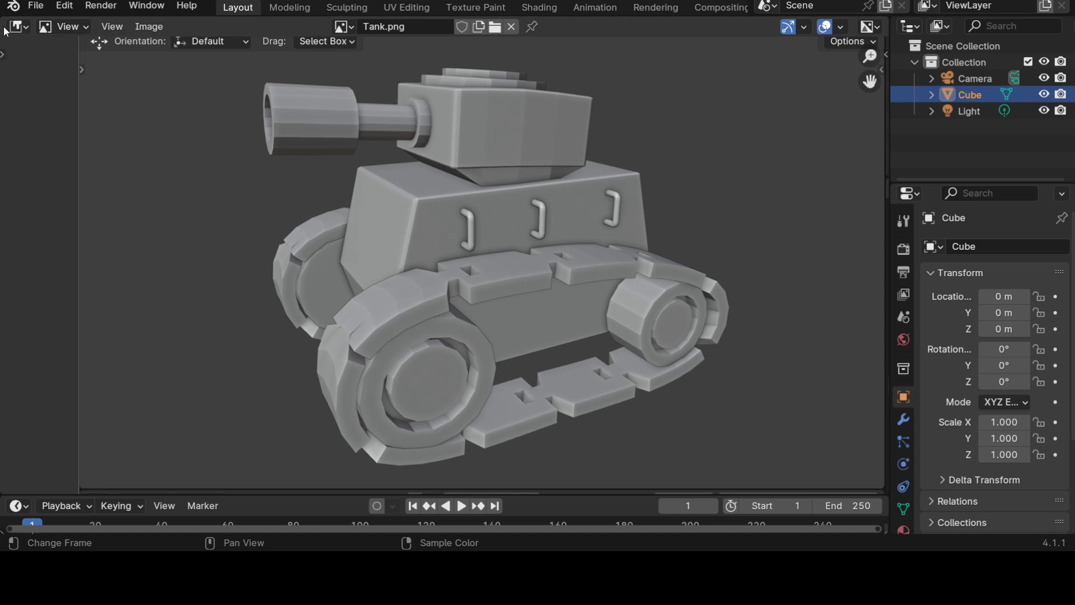
# Step: Switch the main area from the Tank.png reference image to the 3D Viewport
pyautogui.scroll(-2, 479, 183)
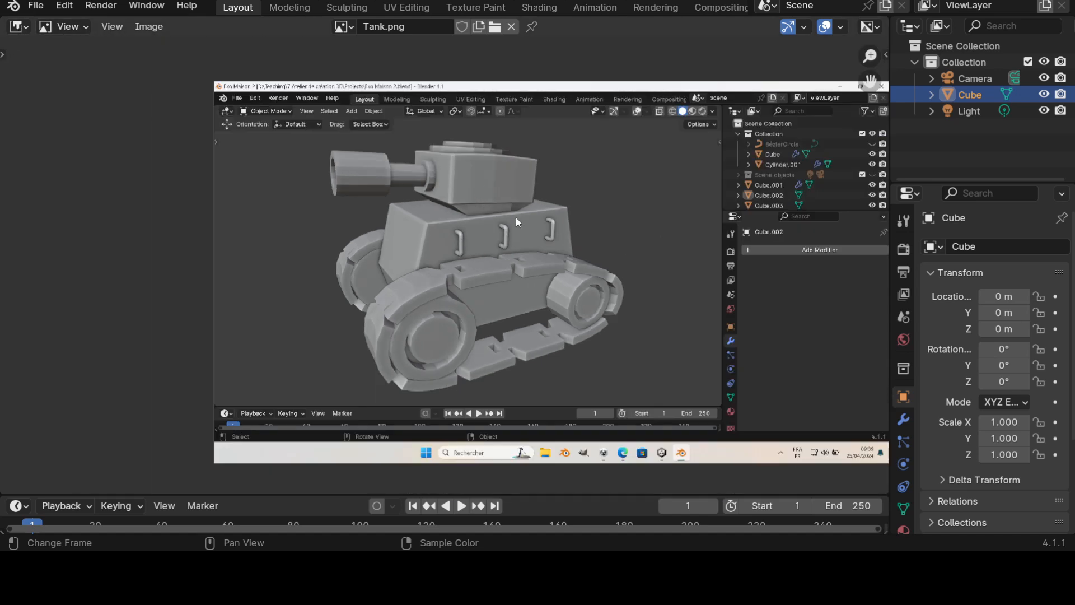
pyautogui.moveTo(484, 209); pyautogui.dragTo(427, 237, button='middle')
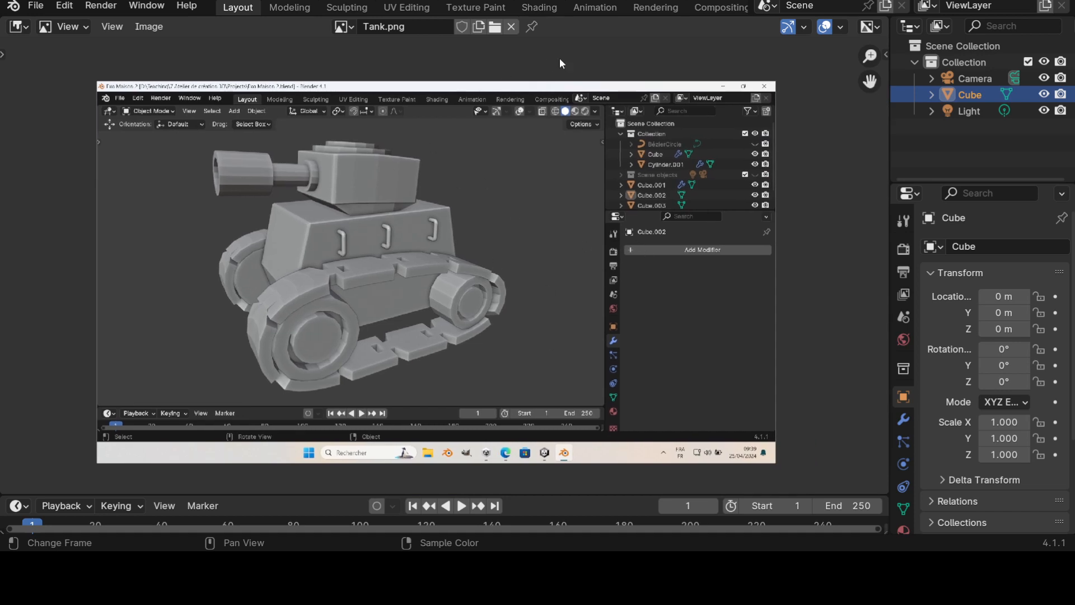
pyautogui.click(18, 26)
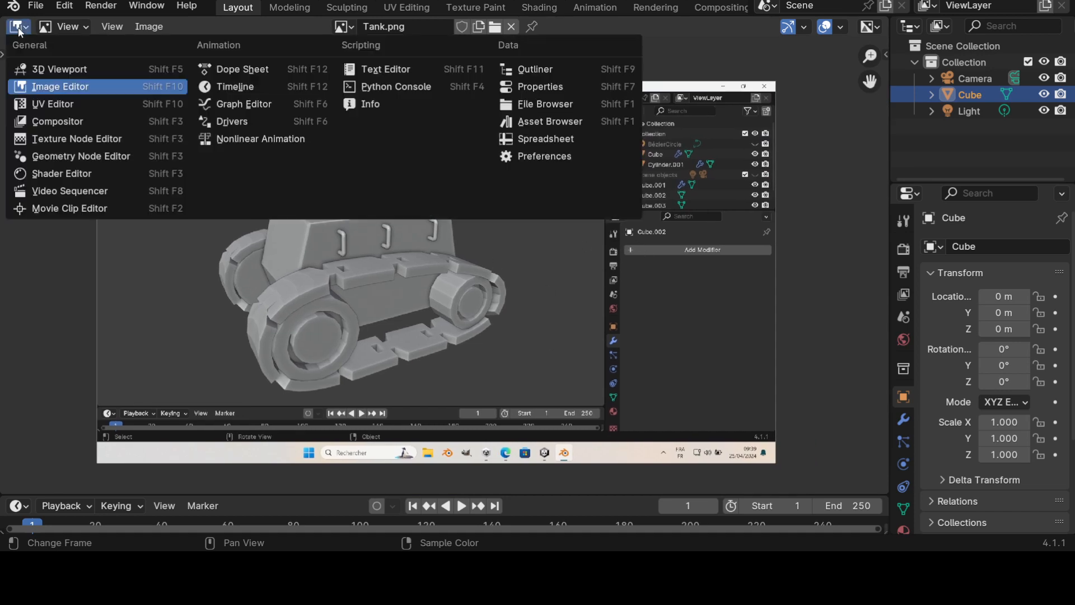
pyautogui.click(37, 70)
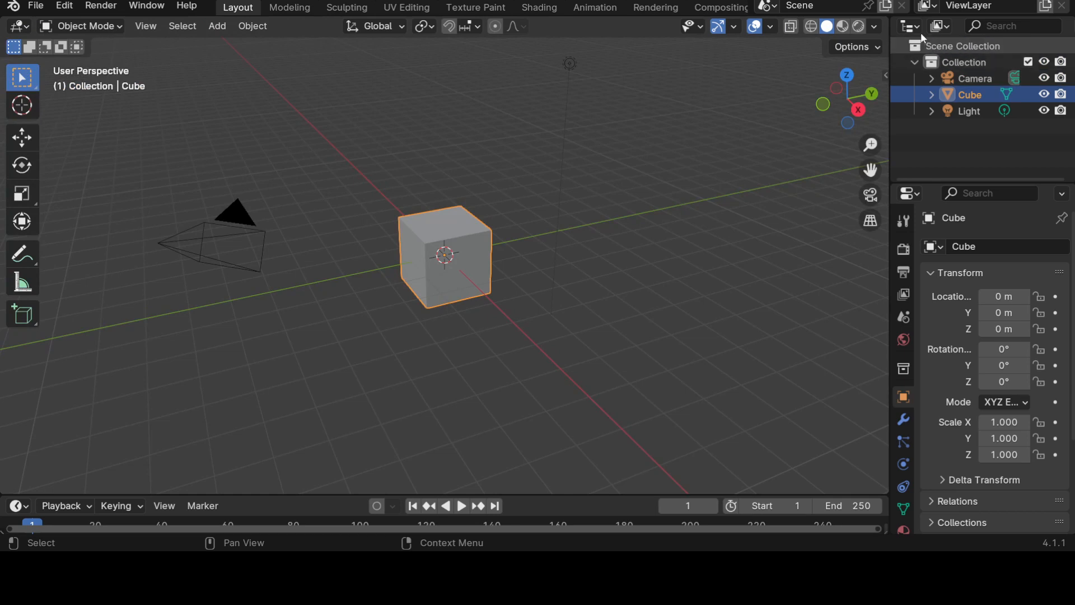
# Step: Show the 3D Viewport's sidebar and widen the column holding the Outliner and Properties editors
pyautogui.moveTo(885, 74); pyautogui.dragTo(810, 90)
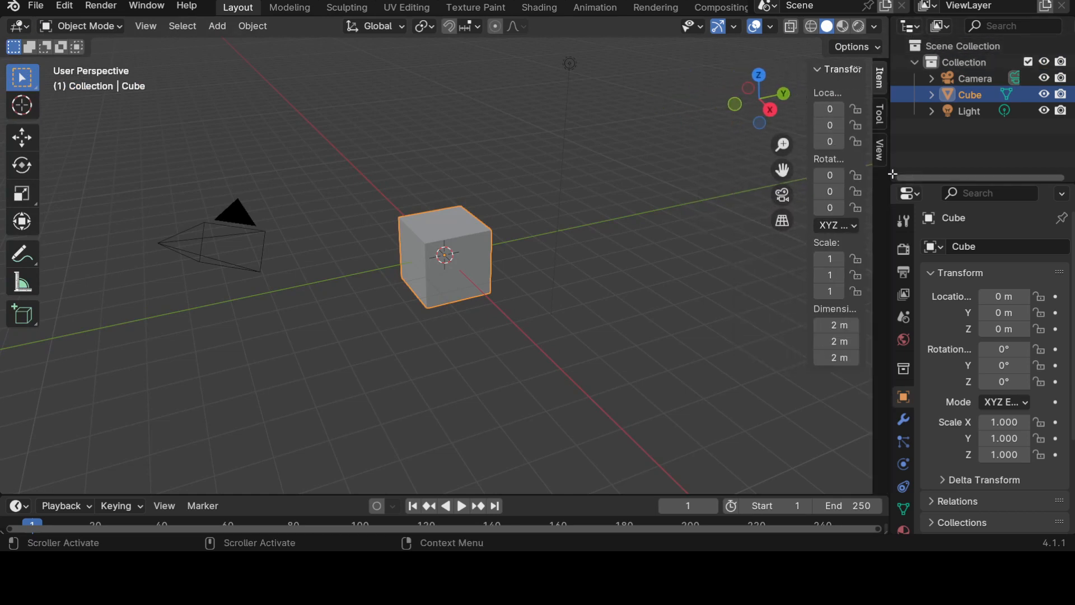
pyautogui.moveTo(890, 172); pyautogui.dragTo(742, 140)
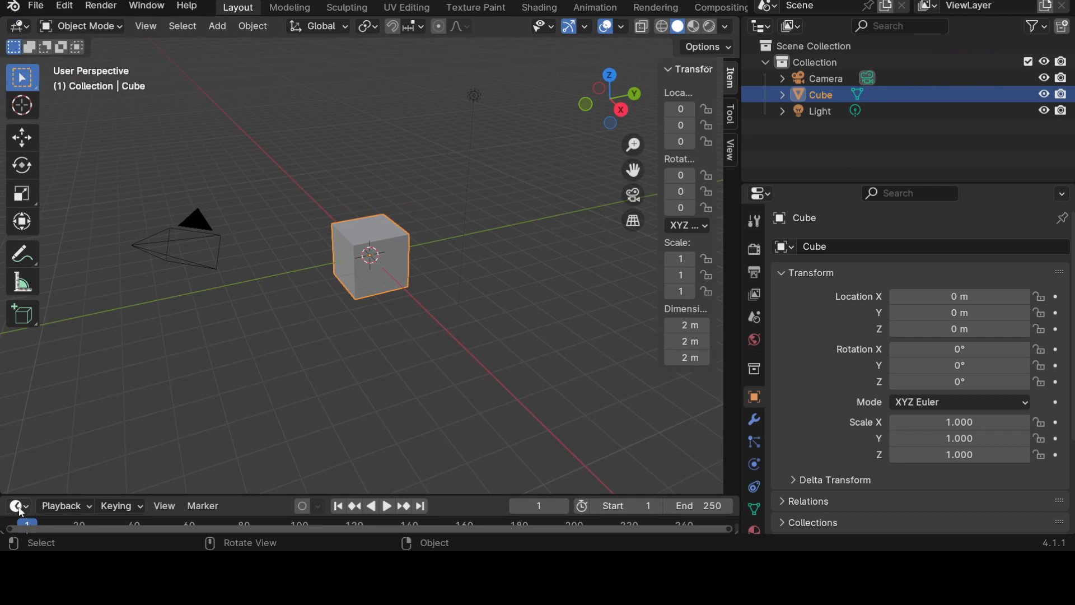
# Step: Turn the Outliner area into an Image Editor and display the whole Tank.png reference image in it
pyautogui.click(759, 27)
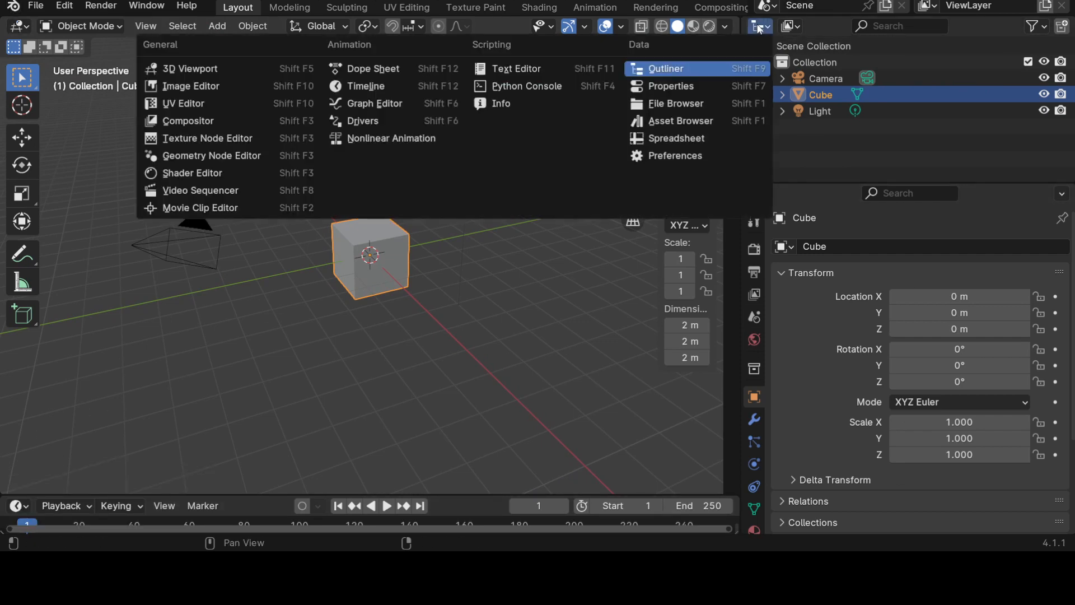
pyautogui.click(190, 84)
pyautogui.moveTo(1008, 37); pyautogui.dragTo(940, 36, button='middle')
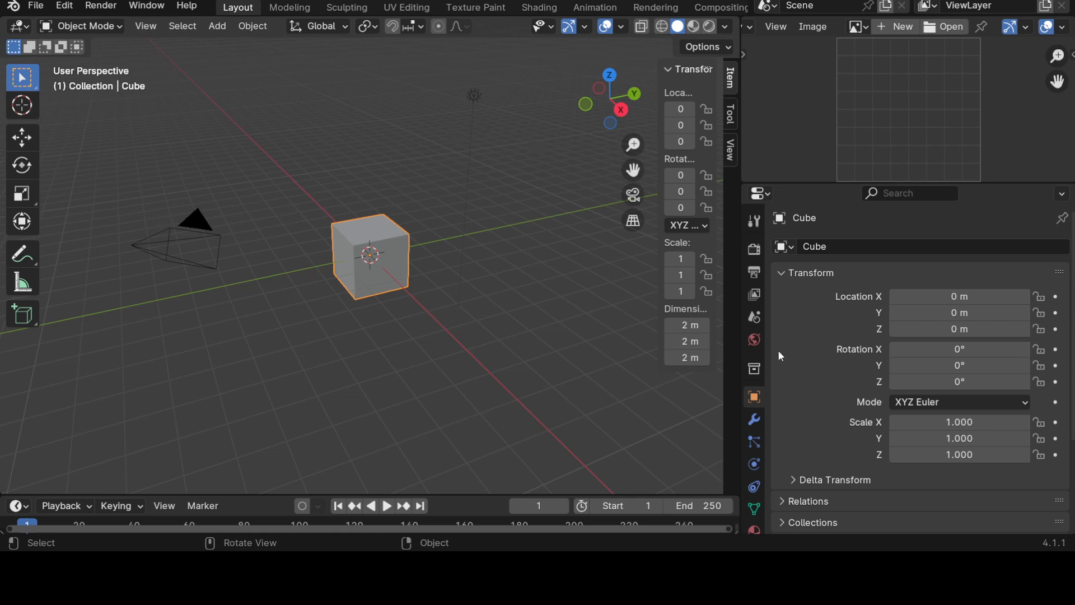
pyautogui.click(805, 506)
pyautogui.scroll(-6, 902, 98)
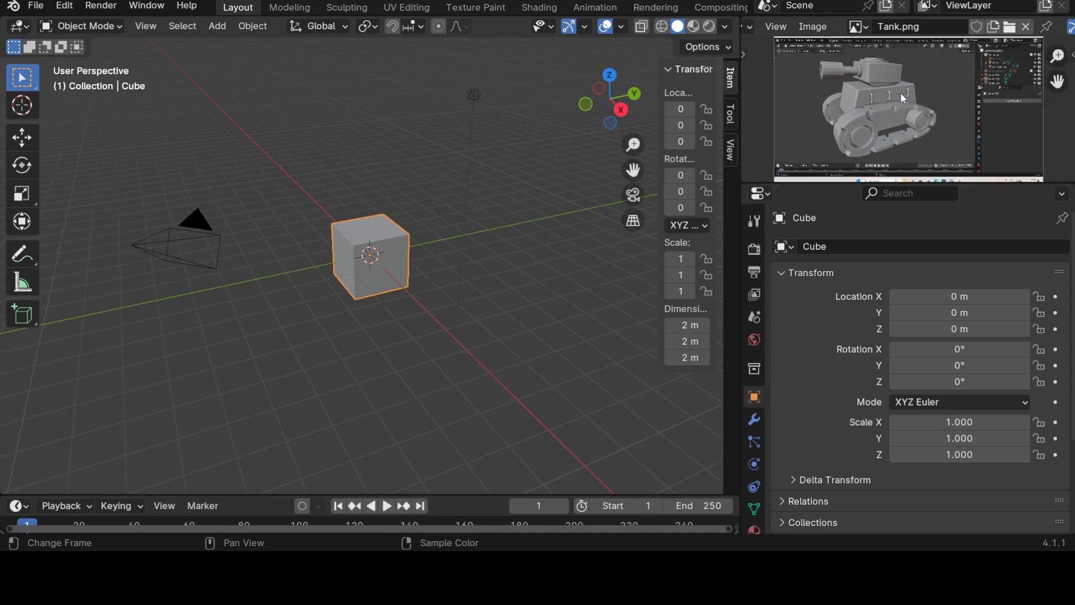
pyautogui.scroll(1, 902, 98)
pyautogui.scroll(-1, 903, 99)
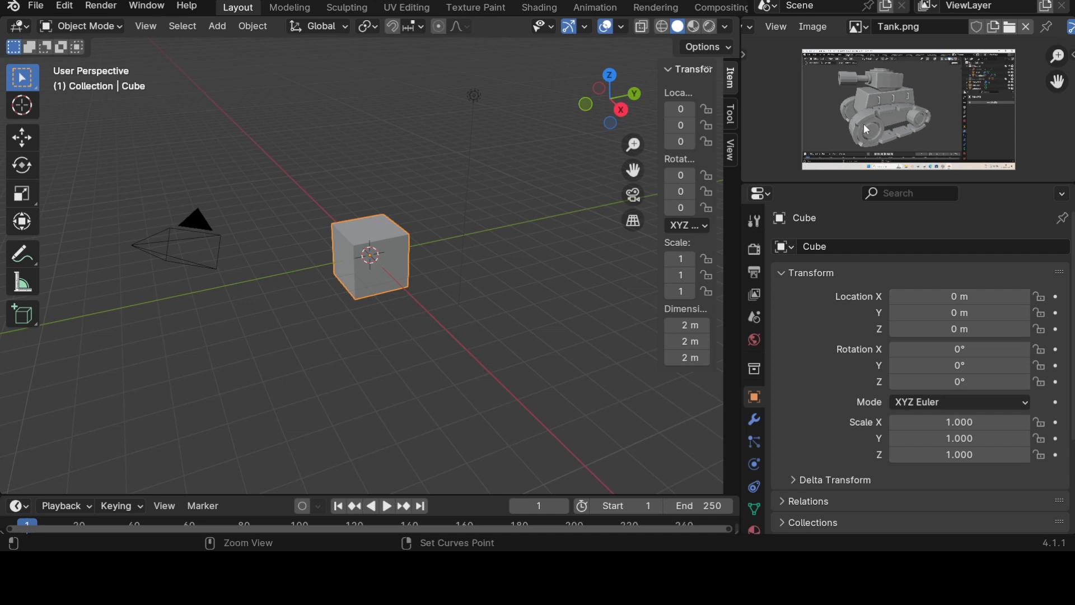
# Step: Examine the tank's hull, turret, wheels and tracks in the maximized reference image, and restore the previous layout
pyautogui.hotkey('ctrl', 'space')
pyautogui.scroll(5, 453, 199)
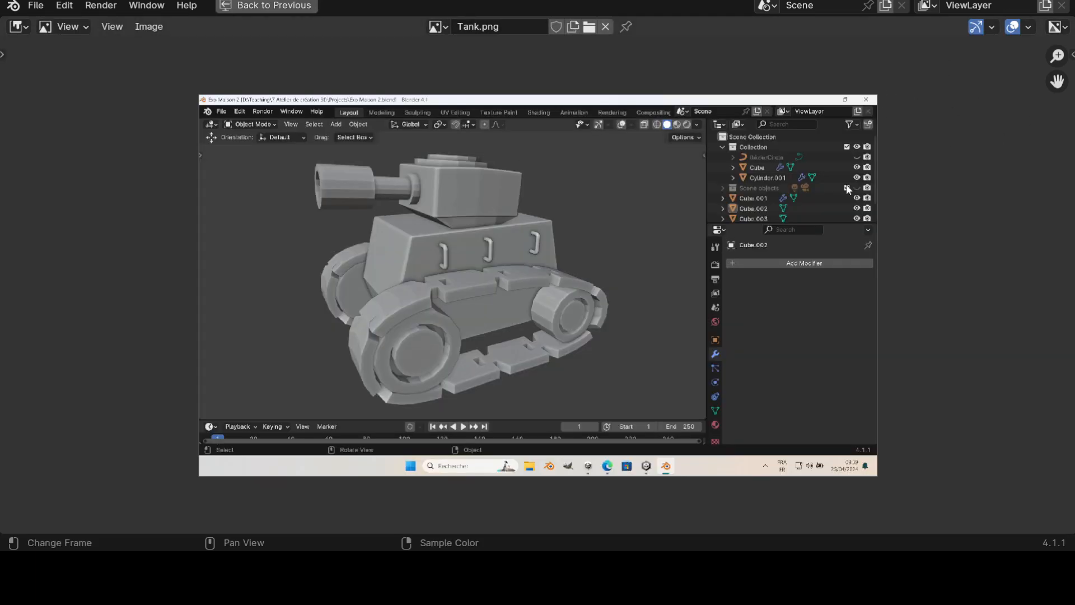
pyautogui.scroll(1, 847, 187)
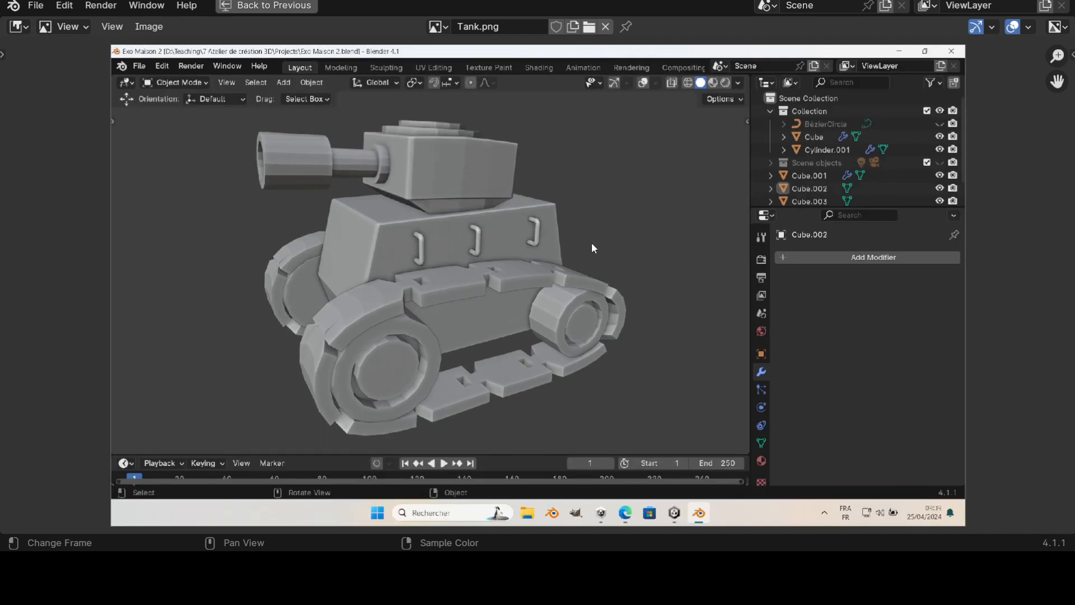
pyautogui.scroll(1, 582, 255)
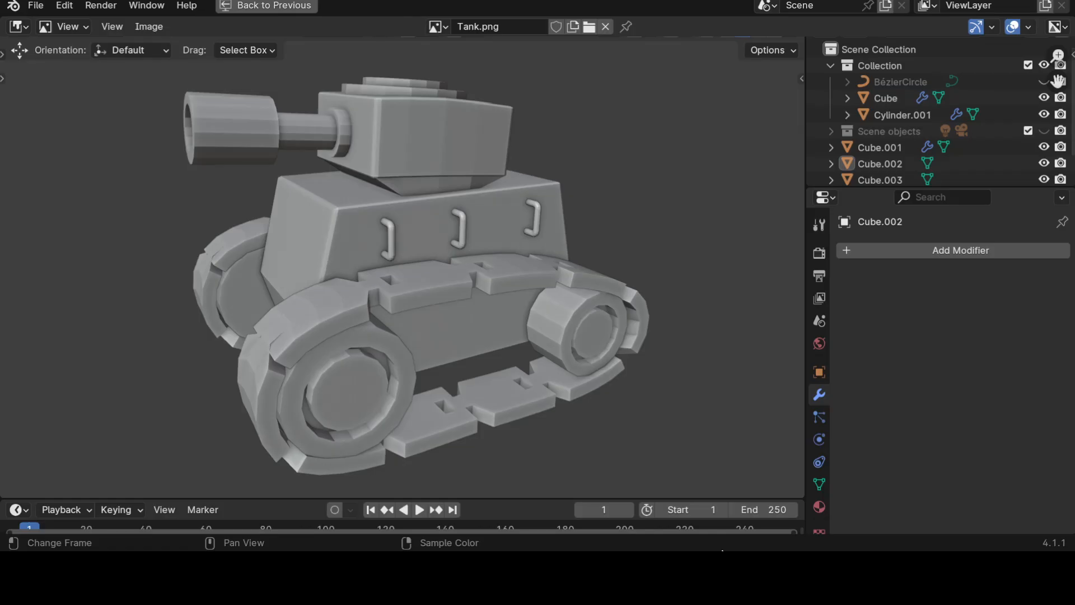
pyautogui.press('Home')
pyautogui.hotkey('shift', 'Home')
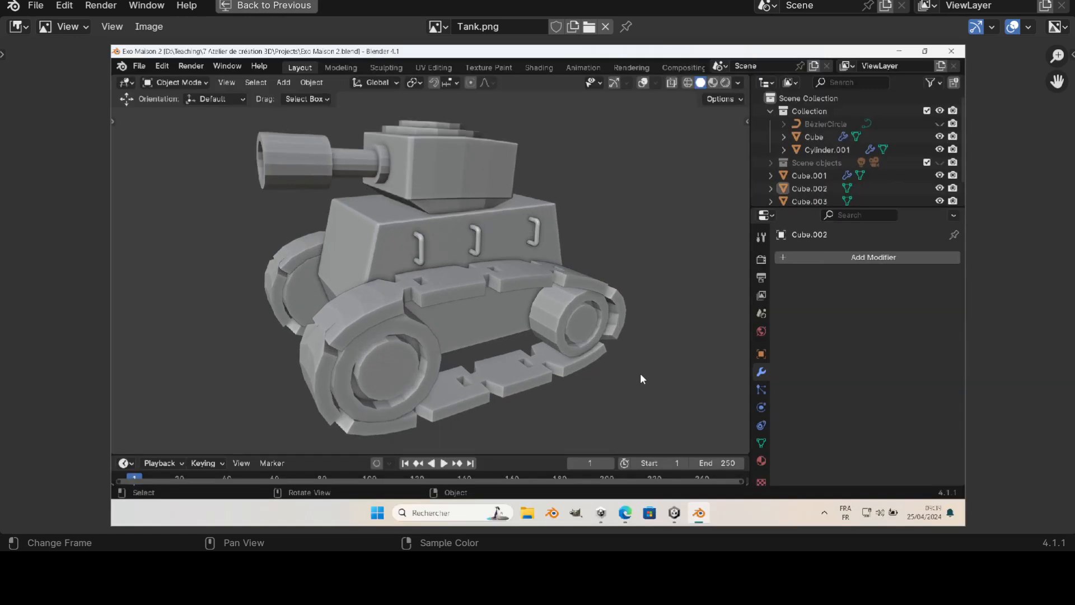
pyautogui.hotkey('ctrl', 'space')
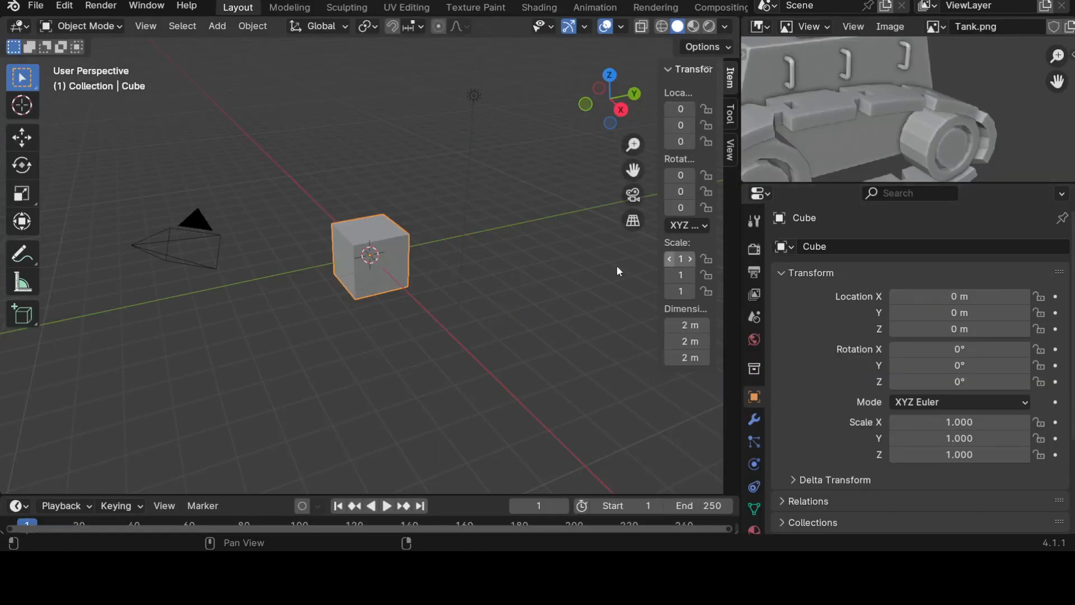
pyautogui.scroll(-4, 913, 106)
# Step: Select the light and the camera, and switch the reference image area back to the Outliner
pyautogui.moveTo(341, 395); pyautogui.dragTo(455, 374, button='middle')
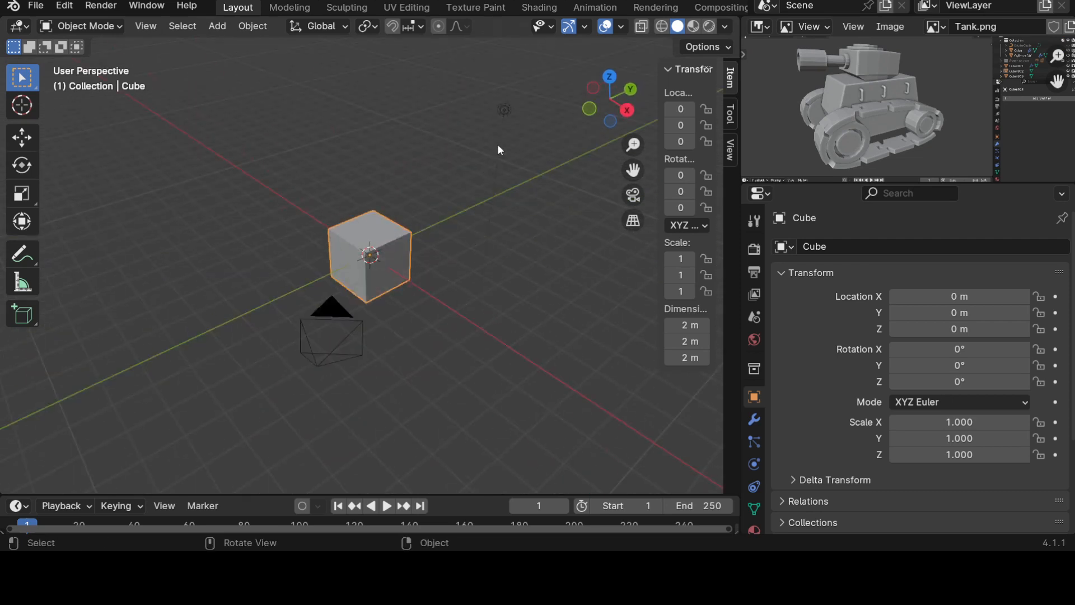
pyautogui.click(502, 123)
pyautogui.keyDown('shift'); pyautogui.click(344, 342); pyautogui.keyUp('shift')
pyautogui.moveTo(344, 341); pyautogui.dragTo(537, 358, button='middle')
pyautogui.click(760, 26)
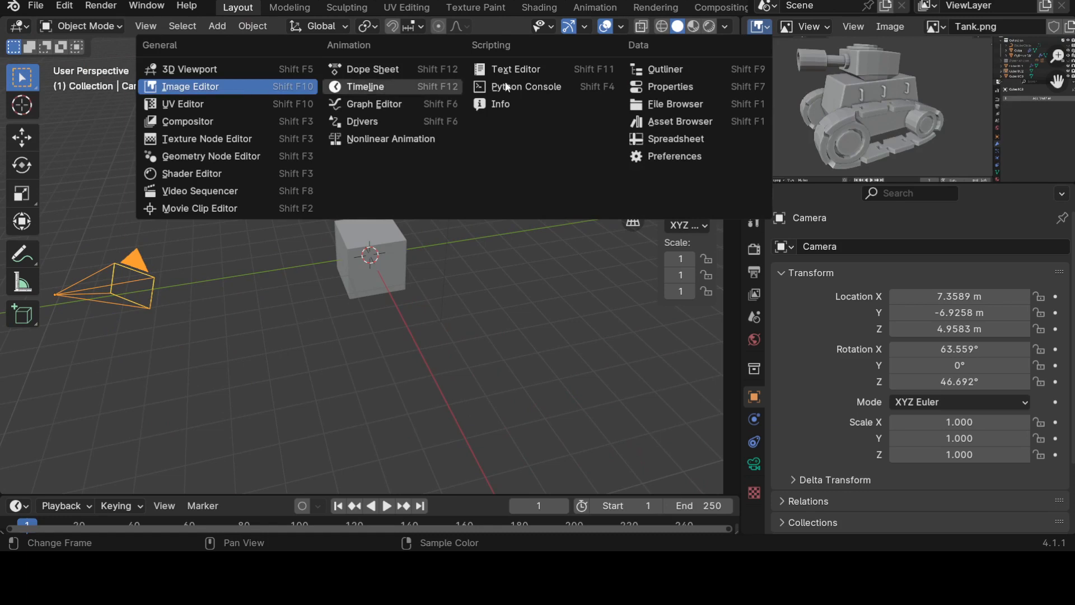
pyautogui.click(677, 69)
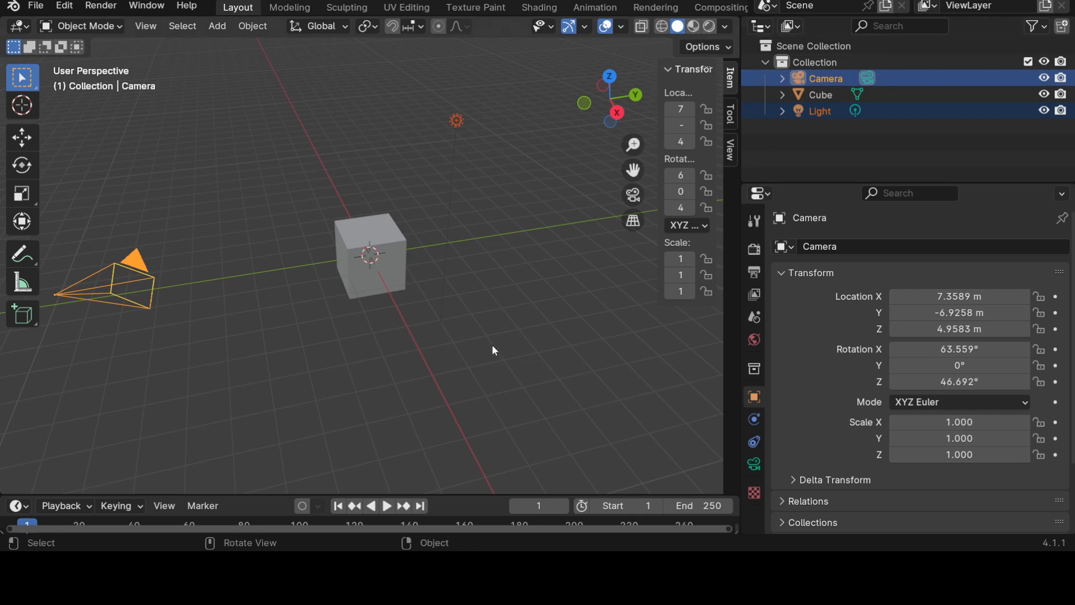
pyautogui.click(819, 43)
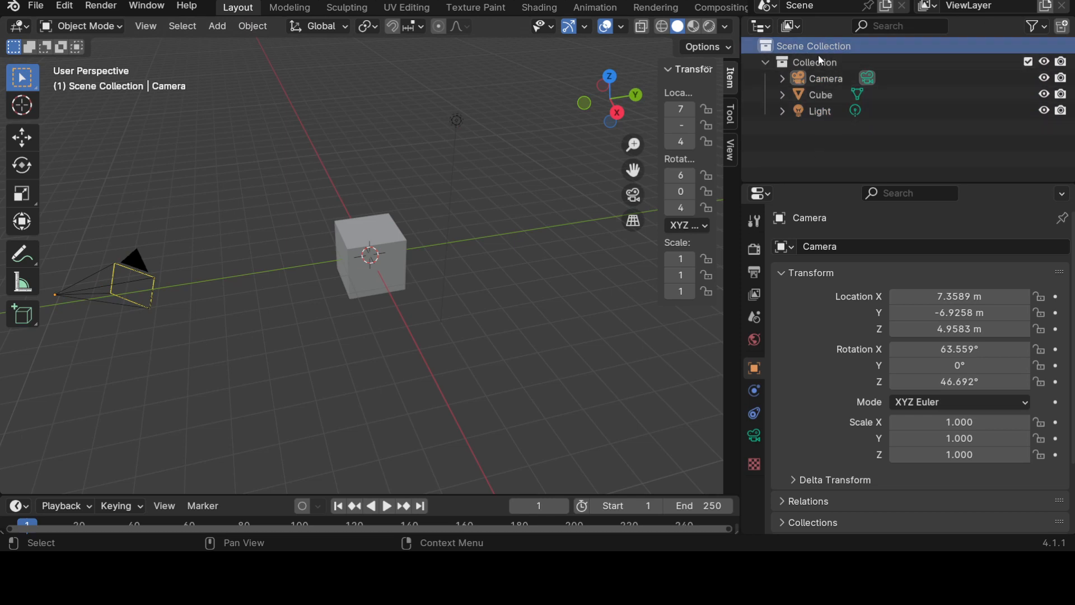
pyautogui.click(455, 121)
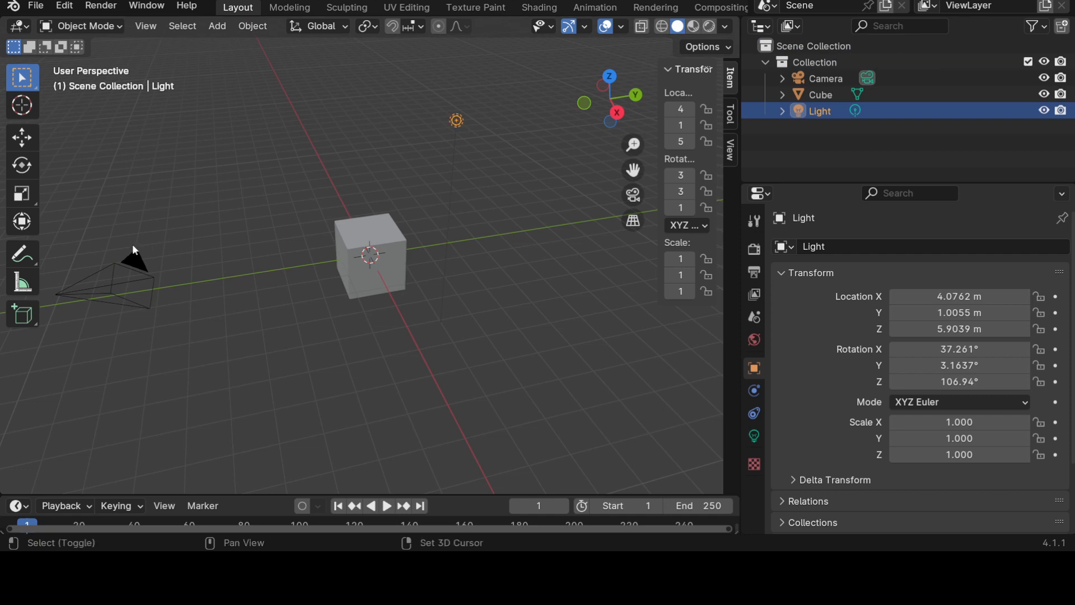
pyautogui.keyDown('shift'); pyautogui.click(113, 271); pyautogui.keyUp('shift')
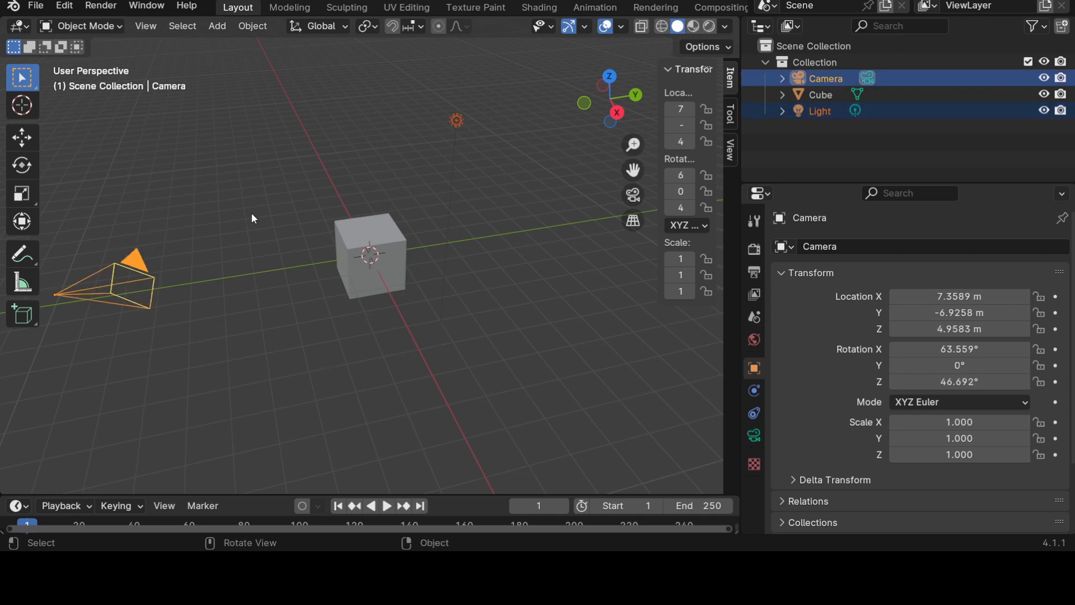
pyautogui.click(455, 120)
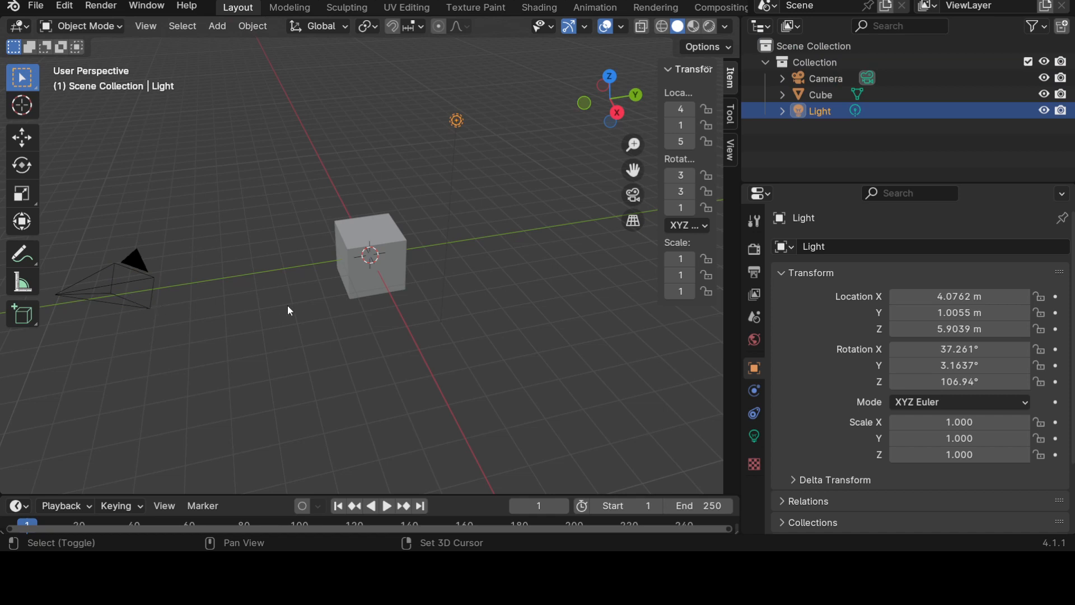
pyautogui.click(125, 281)
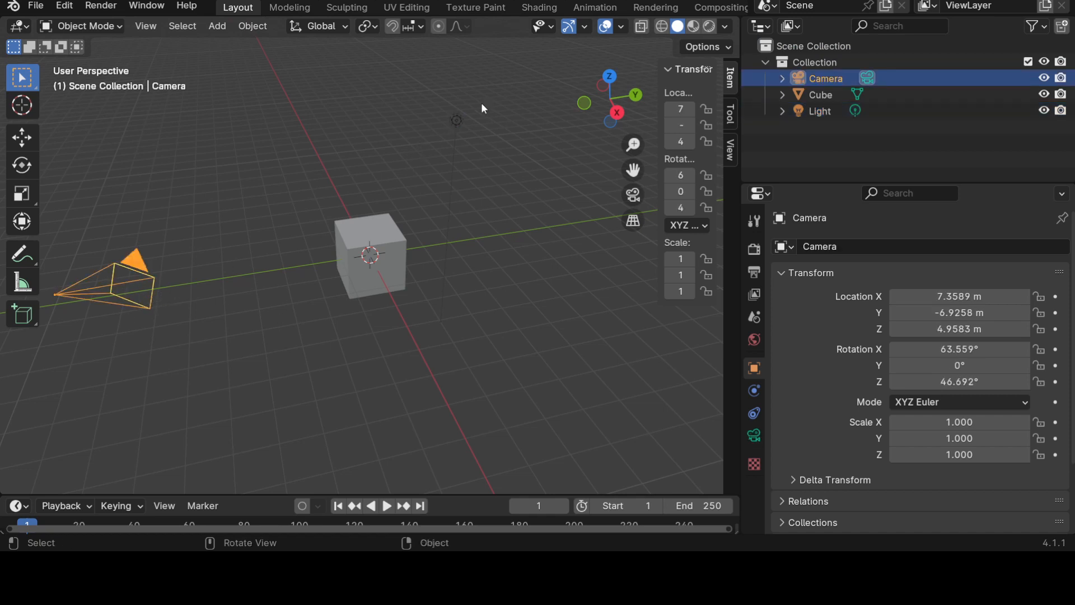
pyautogui.click(460, 121)
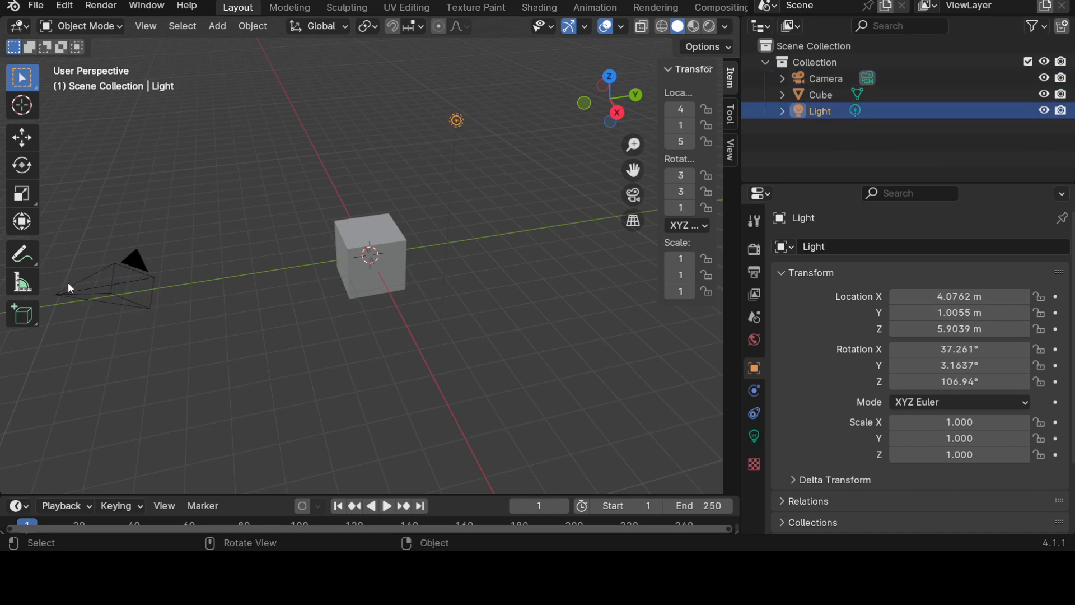
pyautogui.click(99, 284)
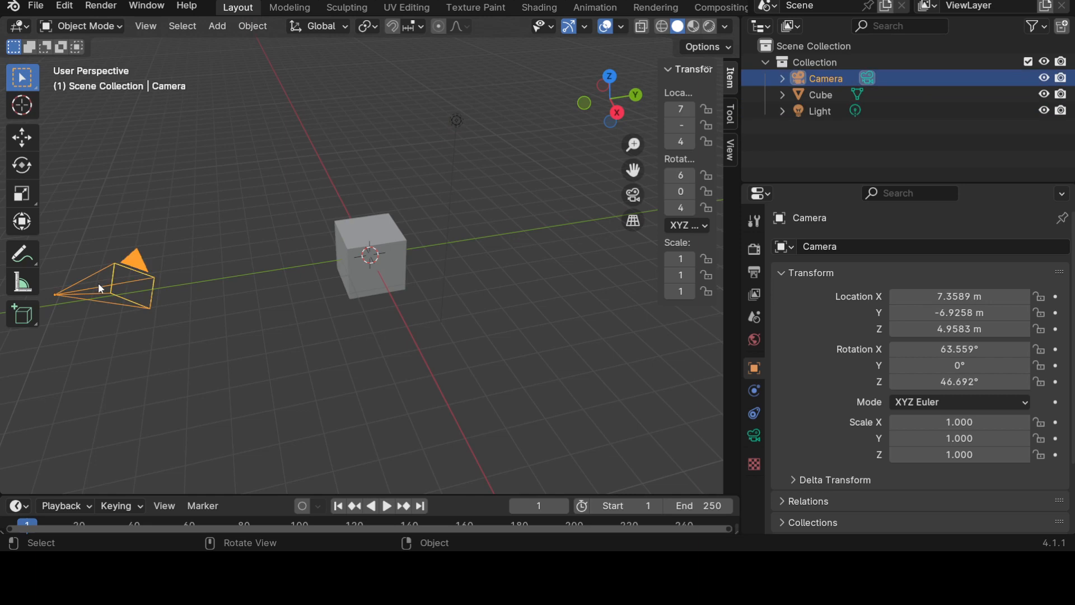
# Step: Select the light and camera together and move them to a new collection named Scene Objects
pyautogui.click(459, 121)
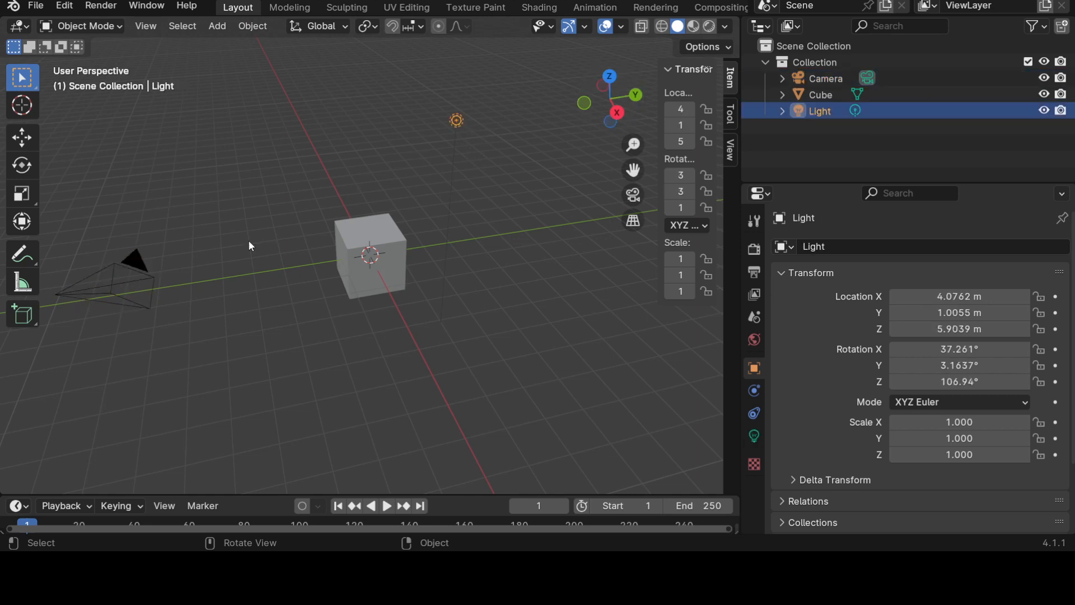
pyautogui.keyDown('shift'); pyautogui.click(140, 282); pyautogui.keyUp('shift')
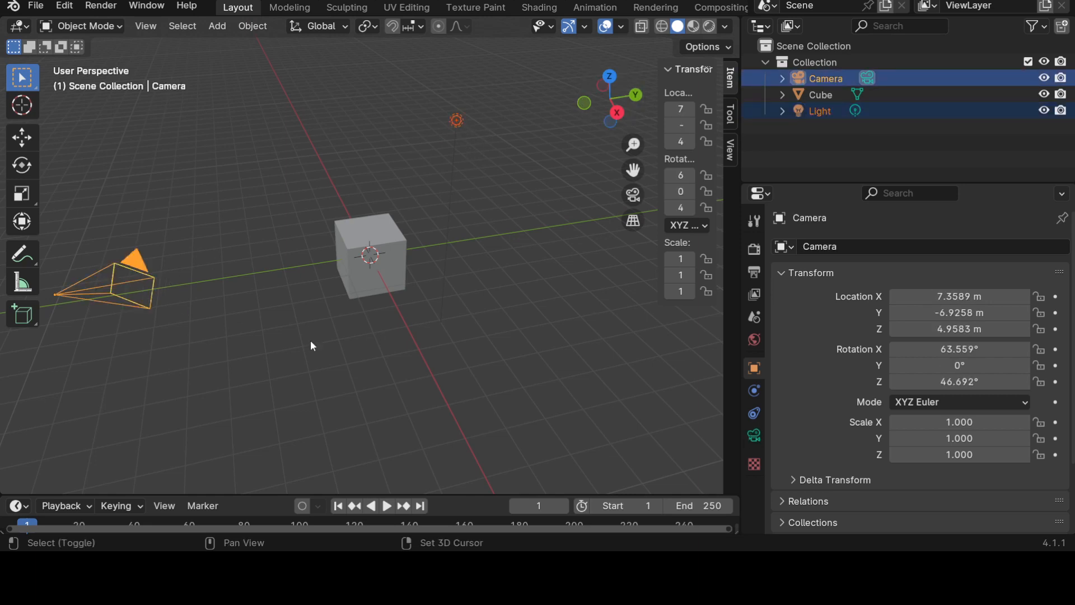
pyautogui.press('m')
pyautogui.click(381, 350)
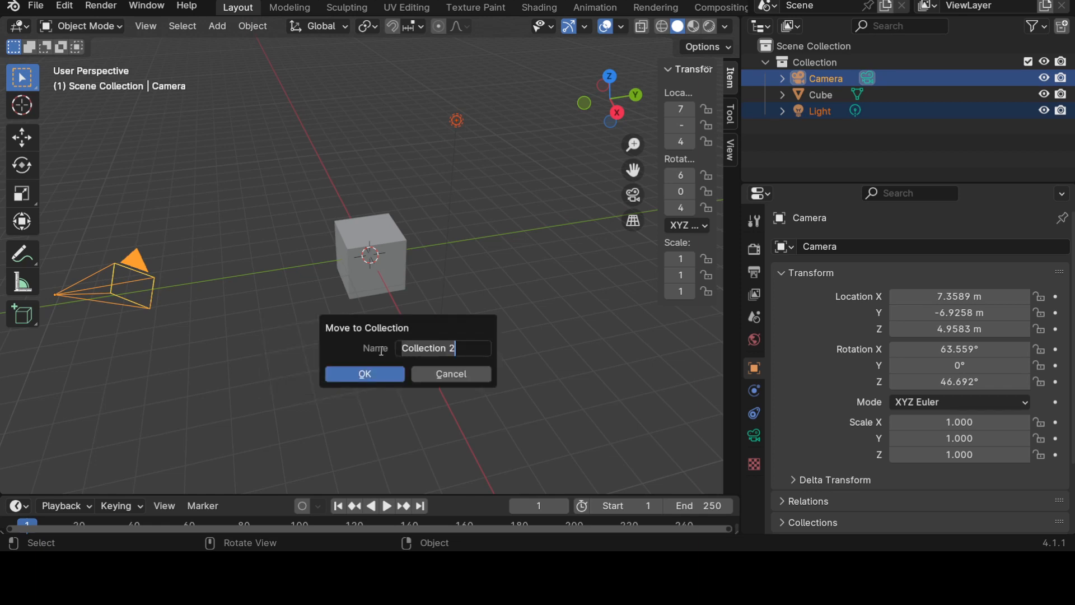
pyautogui.write('O')
pyautogui.press('BackSpace')
pyautogui.write('S')
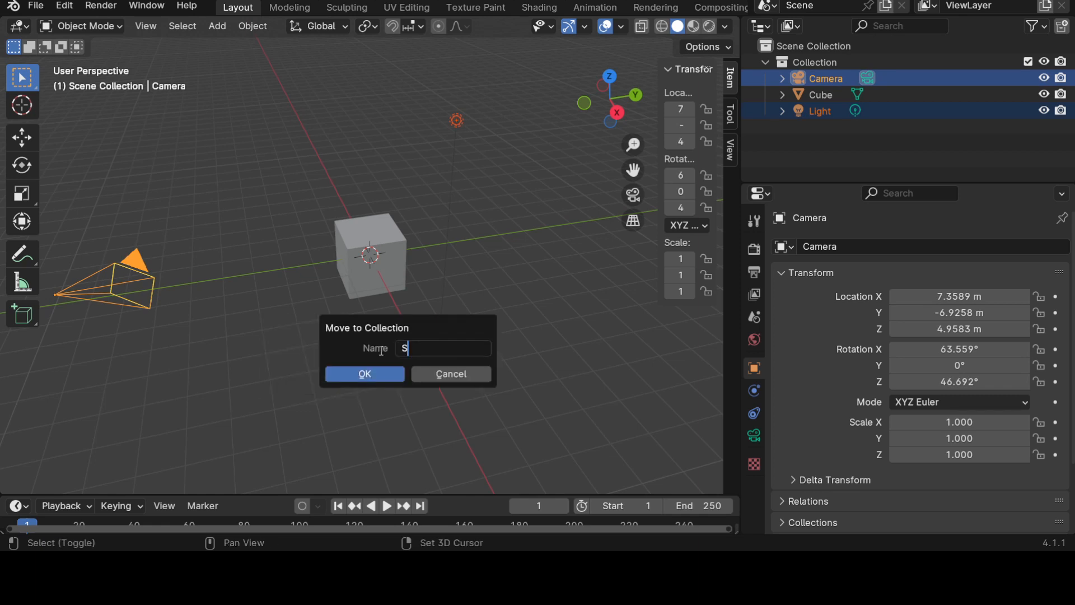
pyautogui.write('cene Objects')
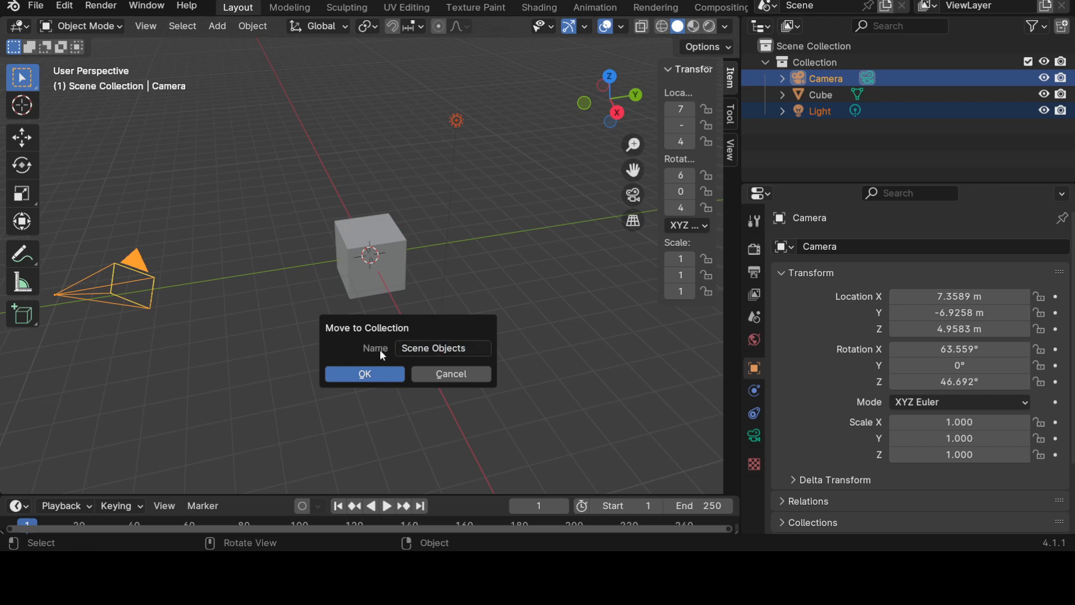
pyautogui.click(373, 374)
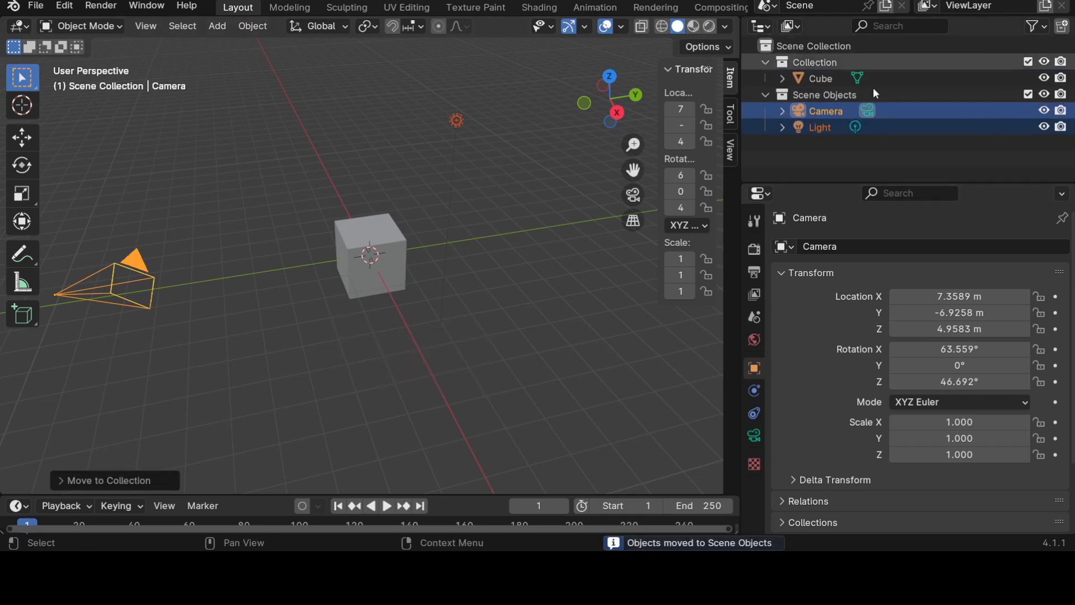
# Step: Collapse the Scene Objects collection and hide it in the viewport
pyautogui.click(765, 95)
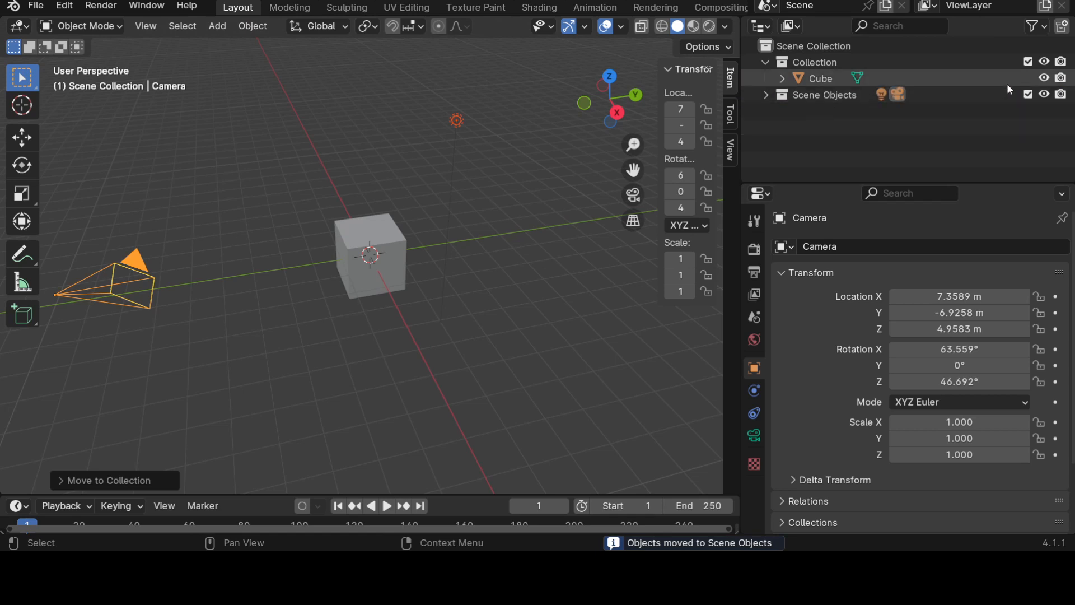
pyautogui.click(1044, 94)
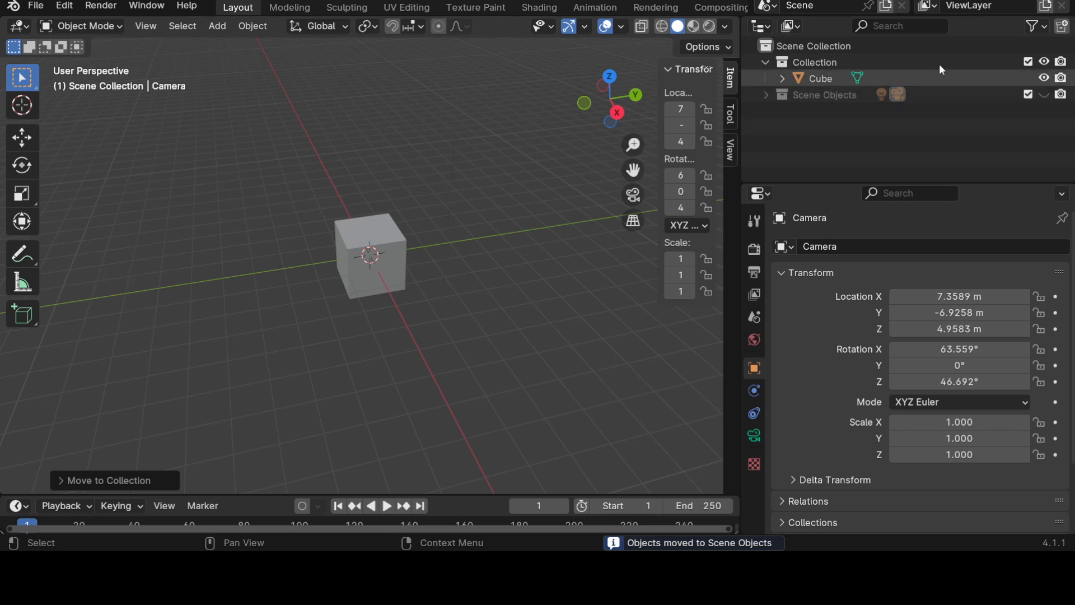
# Step: Switch the Outliner area back to the Image Editor and enlarge the tank in the Tank.png reference
pyautogui.click(759, 27)
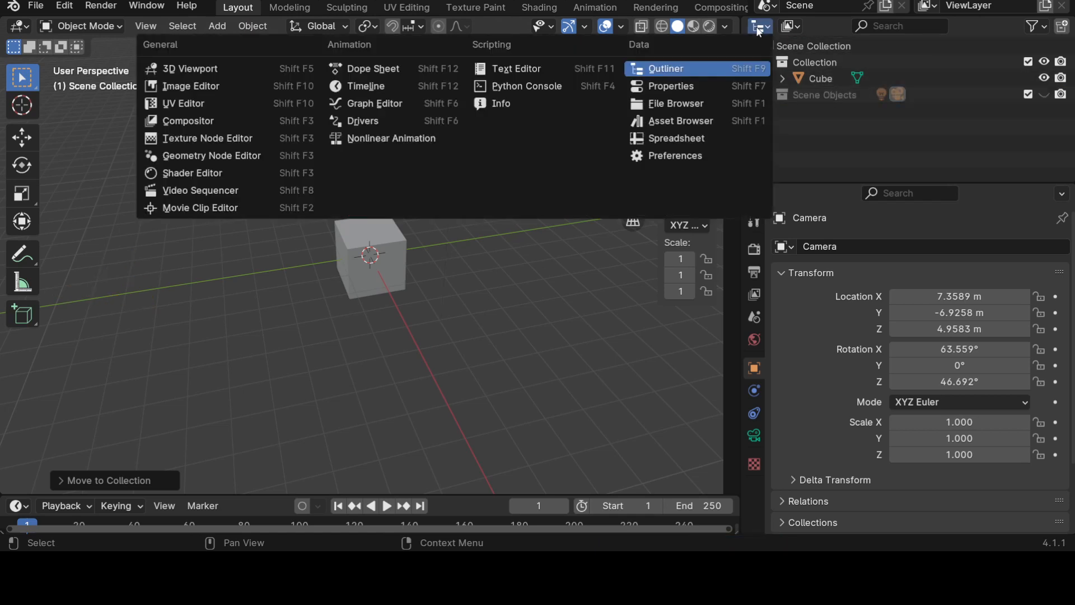
pyautogui.click(191, 85)
pyautogui.moveTo(943, 130)
pyautogui.mouseDown(button='middle')
pyautogui.moveTo(985, 131)
pyautogui.moveTo(926, 124)
pyautogui.mouseUp(button='middle')
pyautogui.scroll(2, 940, 123)
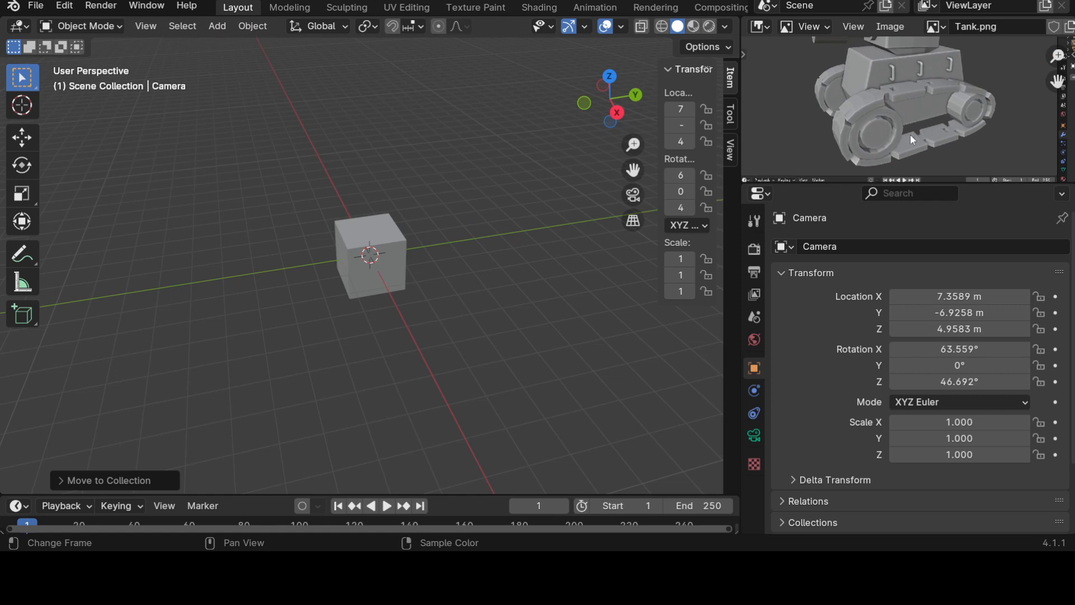
# Step: Delete the default cube from the scene
pyautogui.moveTo(461, 367); pyautogui.dragTo(367, 298, button='middle')
pyautogui.click(369, 288)
pyautogui.press('x')
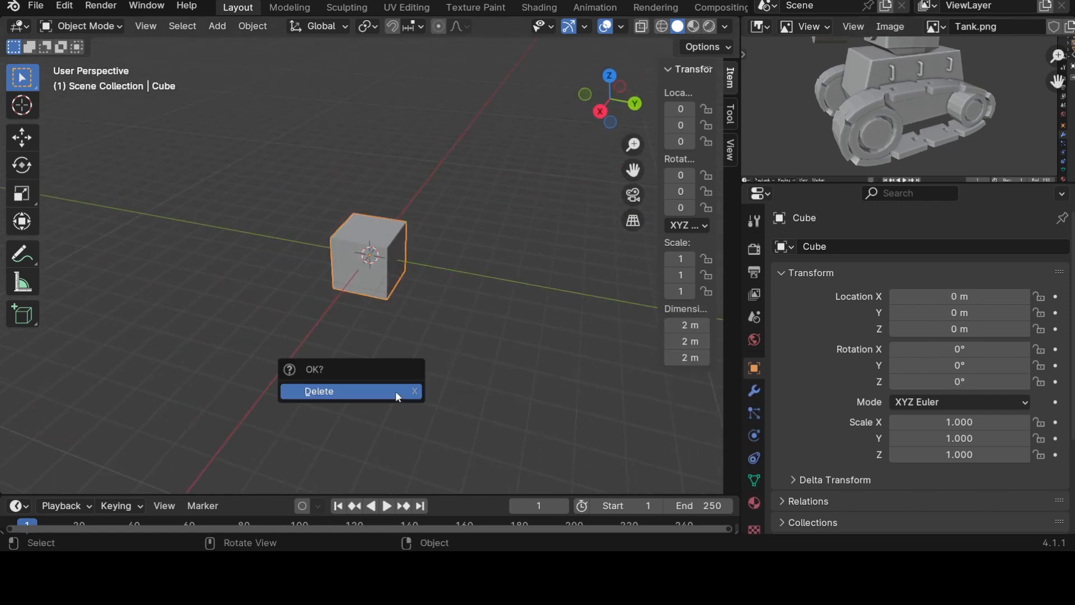
pyautogui.click(396, 391)
# Step: Add a cylinder mesh at the world origin
pyautogui.hotkey('shift', 'a')
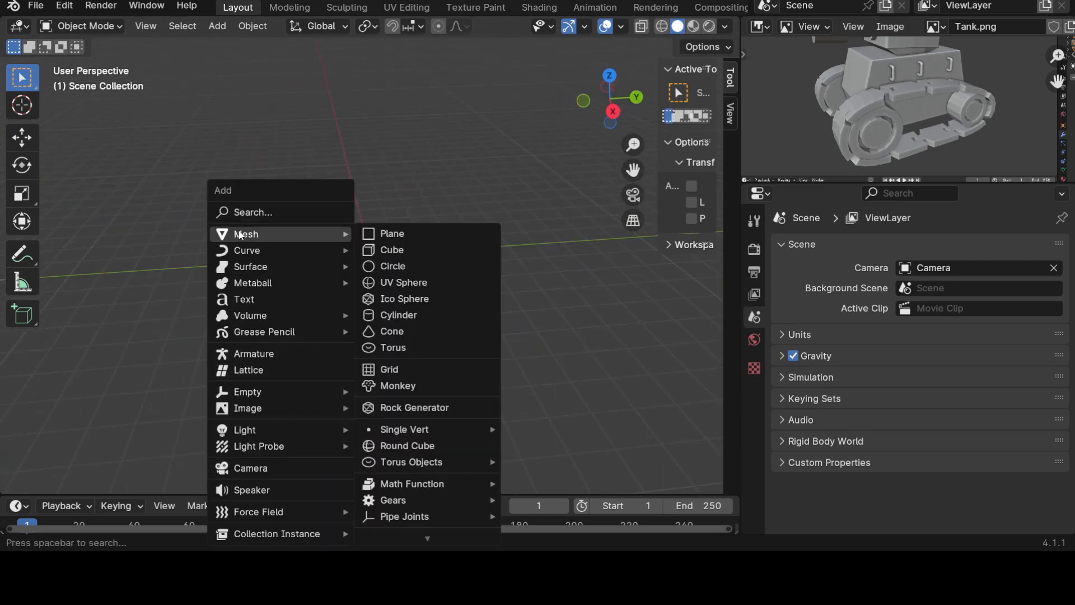
pyautogui.click(219, 29)
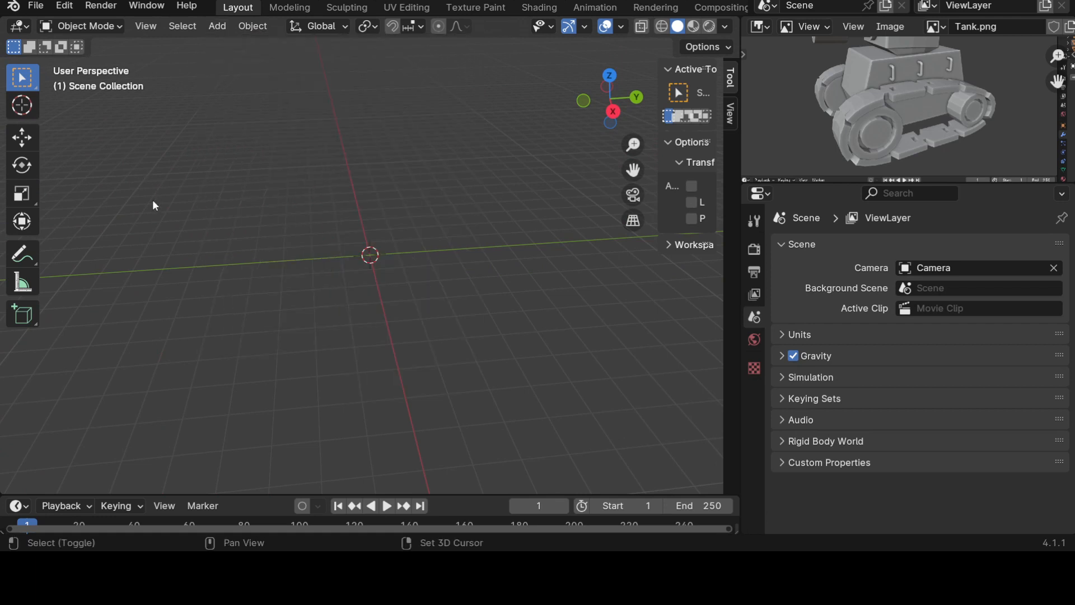
pyautogui.hotkey('shift', 'a')
pyautogui.moveTo(130, 222)
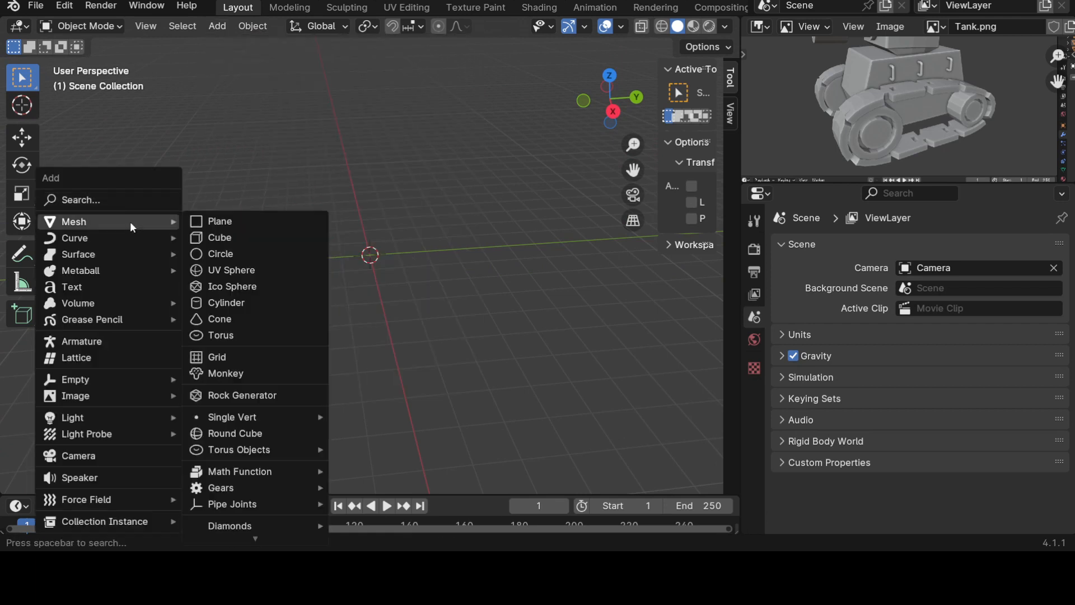
pyautogui.click(236, 303)
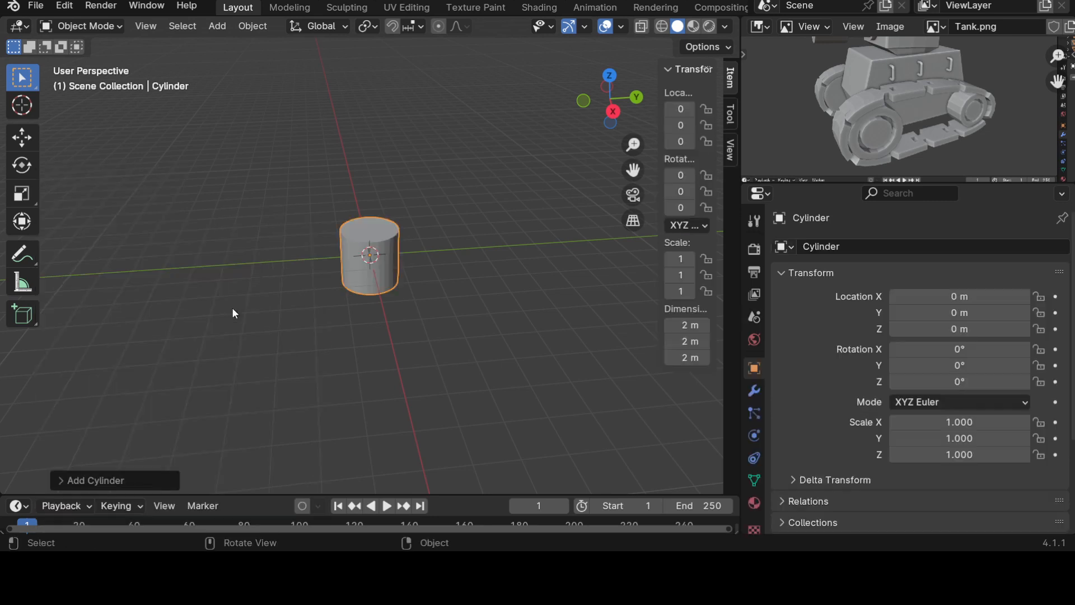
pyautogui.scroll(5, 378, 322)
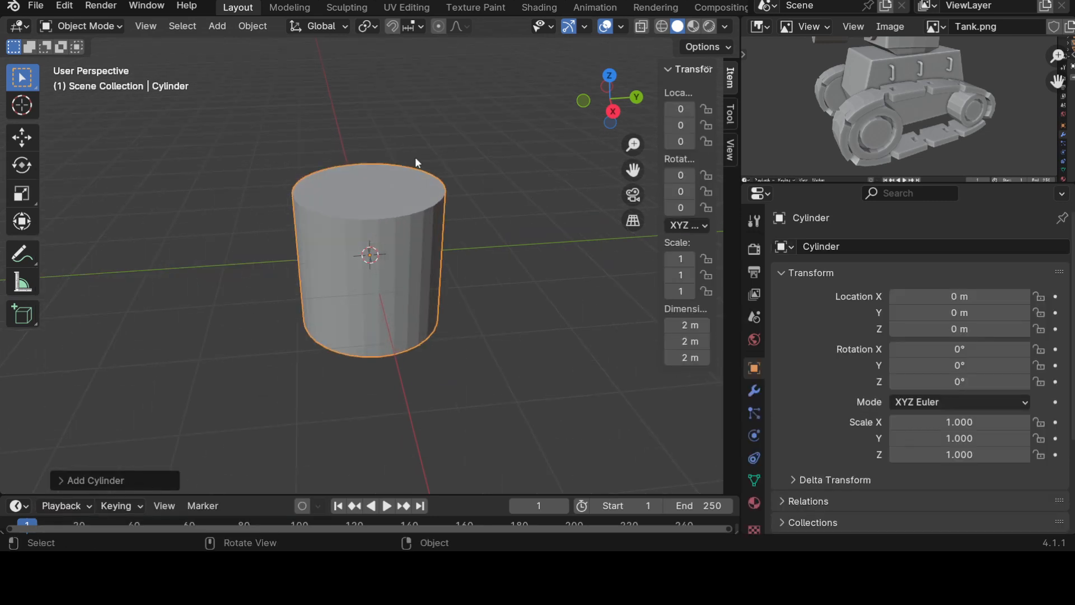
# Step: Set the new cylinder's vertex count to 16 and collapse its creation settings
pyautogui.click(59, 480)
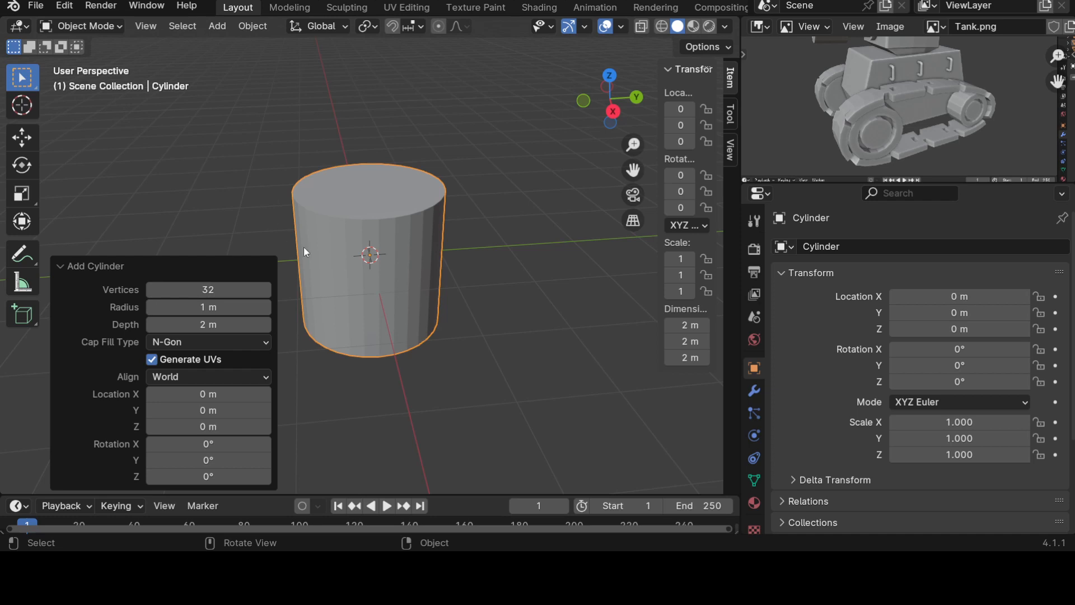
pyautogui.click(209, 287)
pyautogui.write('16')
pyautogui.press('Return')
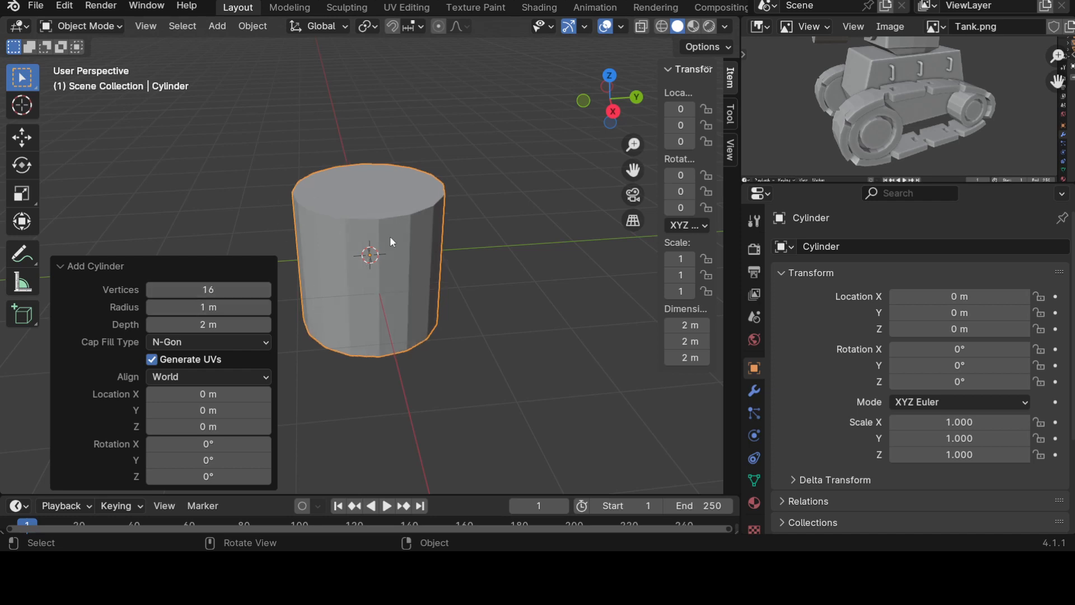
pyautogui.click(57, 267)
# Step: Enter Edit Mode on the cylinder and deselect all of its geometry
pyautogui.moveTo(369, 341); pyautogui.dragTo(444, 370, button='middle')
pyautogui.moveTo(456, 365)
pyautogui.mouseDown(button='middle')
pyautogui.moveTo(439, 302)
pyautogui.moveTo(458, 243)
pyautogui.moveTo(439, 353)
pyautogui.mouseUp(button='middle')
pyautogui.press('Tab')
pyautogui.moveTo(419, 279); pyautogui.dragTo(511, 360, button='middle')
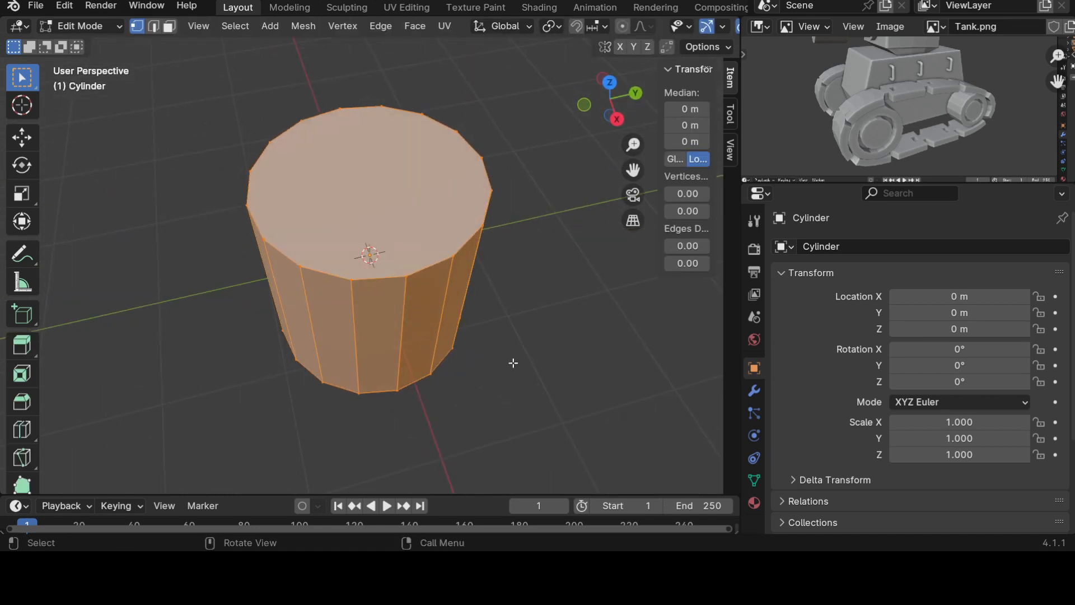
pyautogui.click(532, 364)
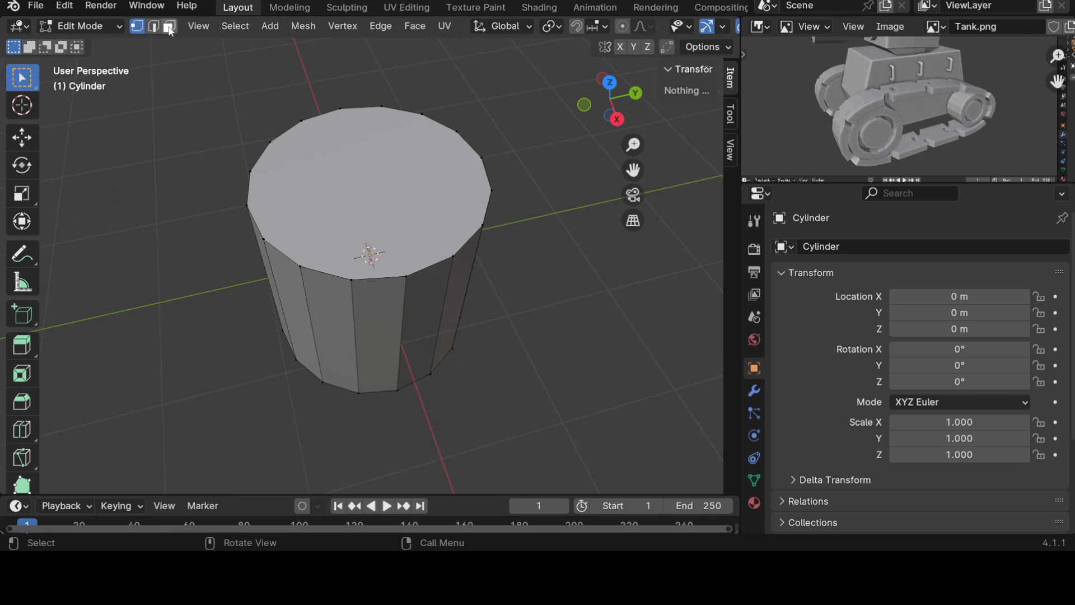
# Step: Switch to edge selection and select individual cylinder edges in turn, ending with one on the upper rim
pyautogui.click(169, 29)
pyautogui.click(154, 29)
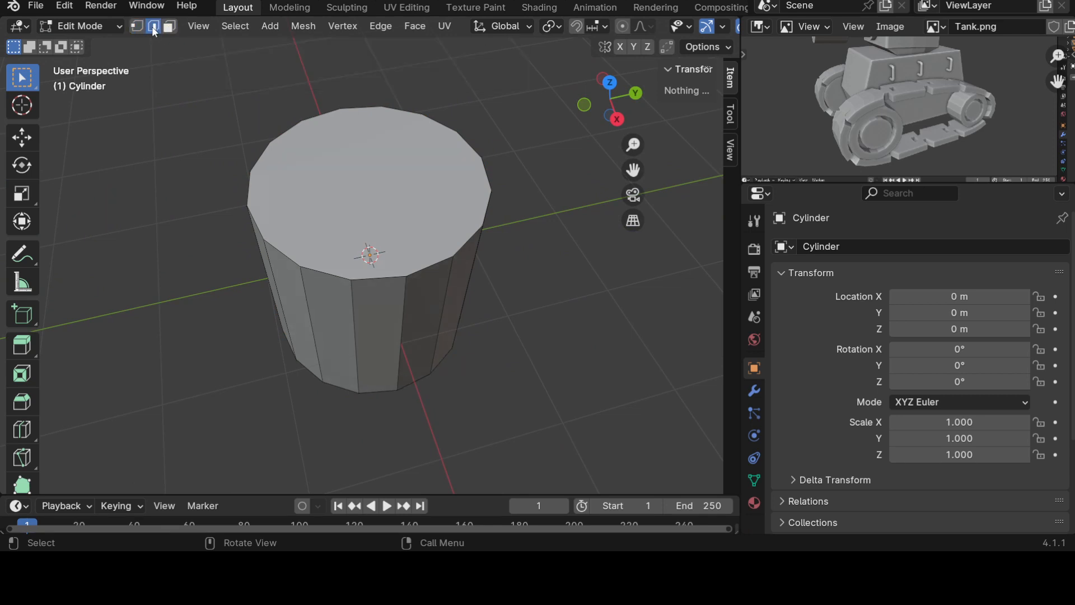
pyautogui.click(336, 342)
pyautogui.click(281, 308)
pyautogui.click(288, 285)
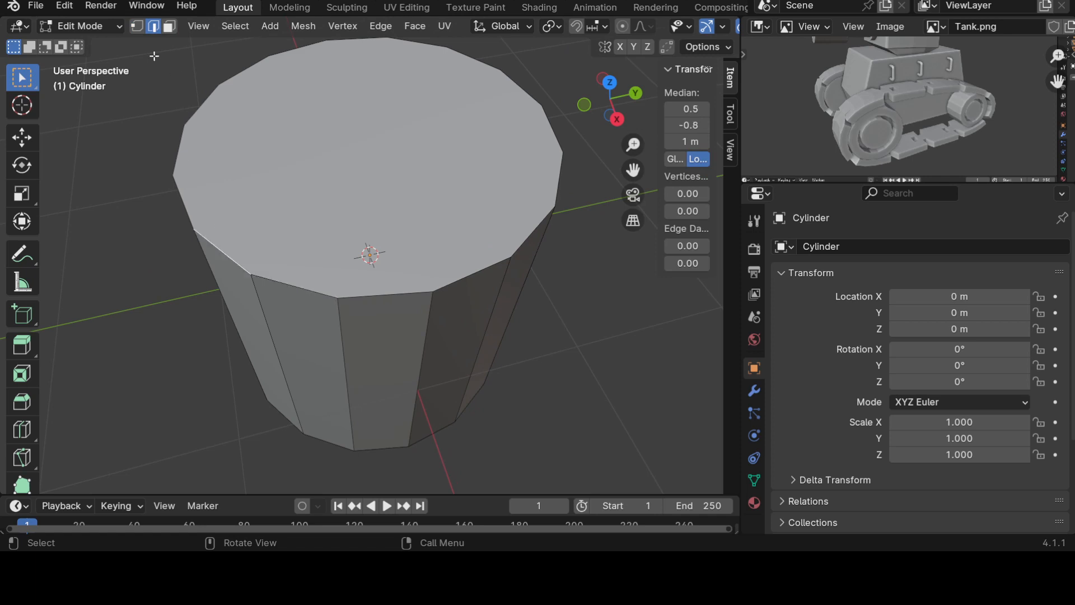
# Step: Select a top rim vertex in vertex selection mode, and several rim edges in turn in edge selection mode
pyautogui.click(136, 27)
pyautogui.click(192, 229)
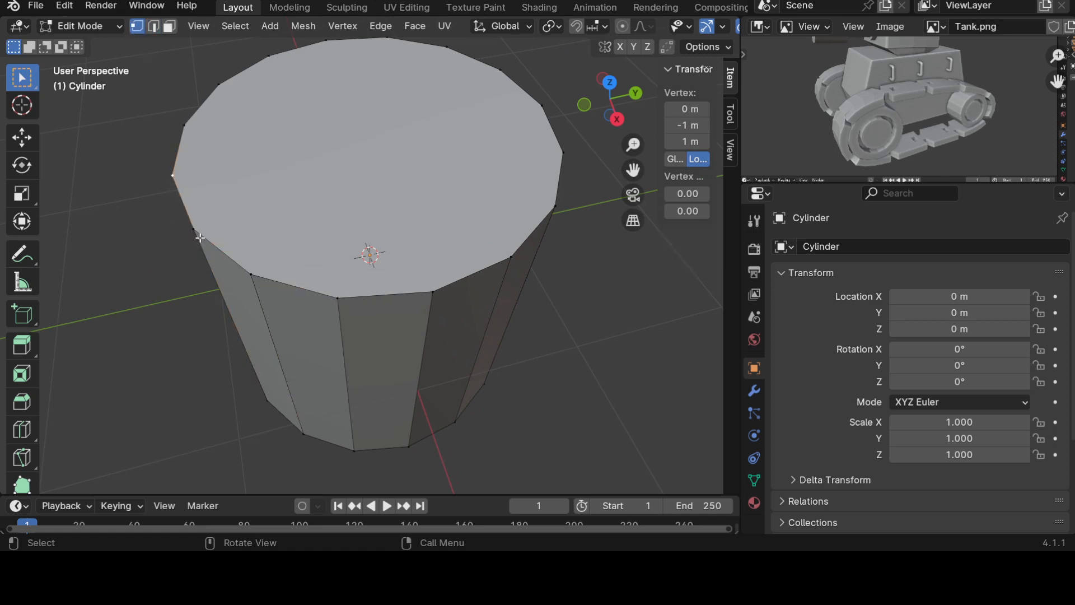
pyautogui.click(157, 27)
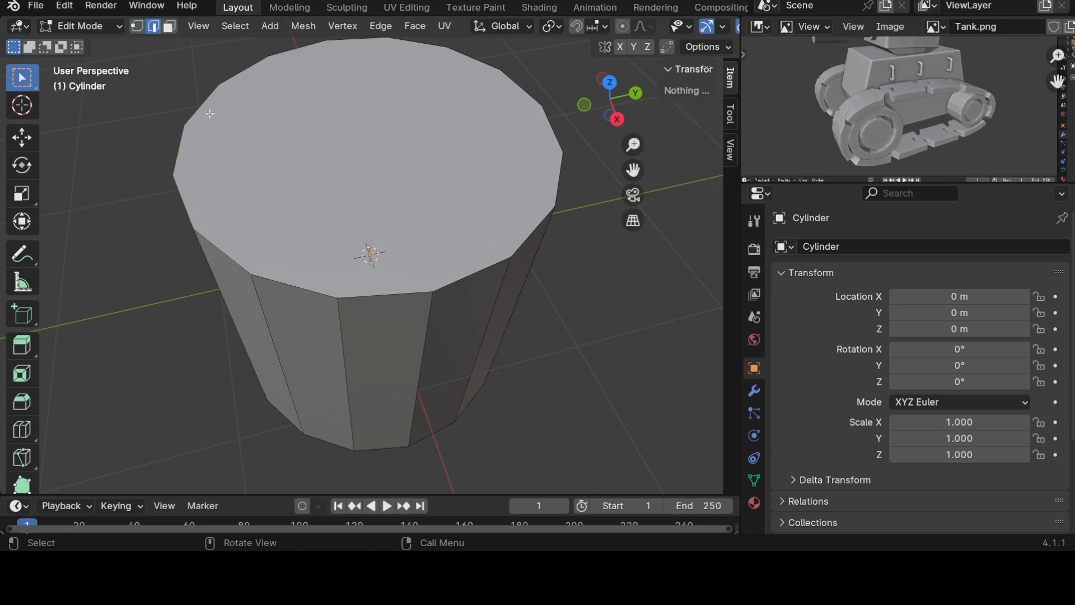
pyautogui.click(308, 292)
pyautogui.click(406, 289)
pyautogui.click(471, 280)
# Step: Select the top cap in face selection mode, and a single rim vertex in vertex selection mode
pyautogui.click(169, 27)
pyautogui.click(241, 129)
pyautogui.click(137, 27)
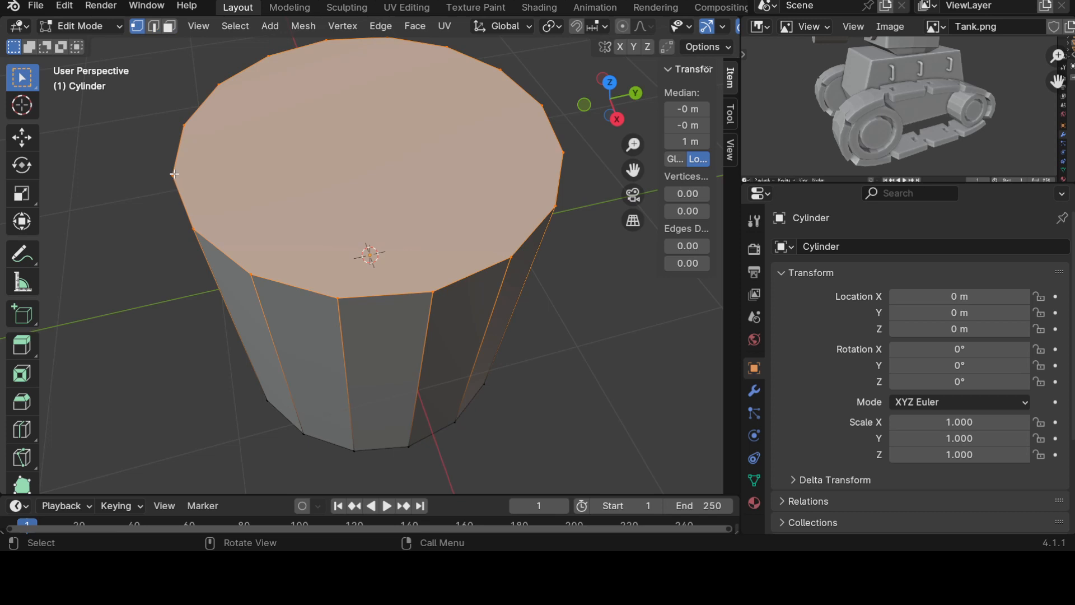
pyautogui.click(173, 174)
pyautogui.moveTo(192, 332); pyautogui.dragTo(187, 297, button='middle')
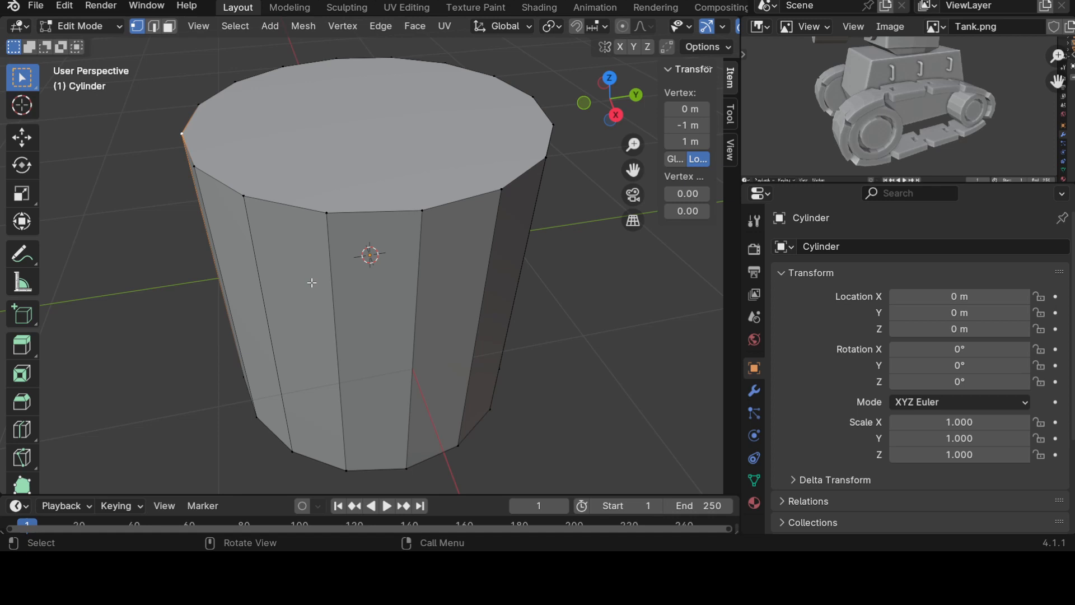
# Step: Switch to face selection and select the top cap and a front side face in turn
pyautogui.press('3')
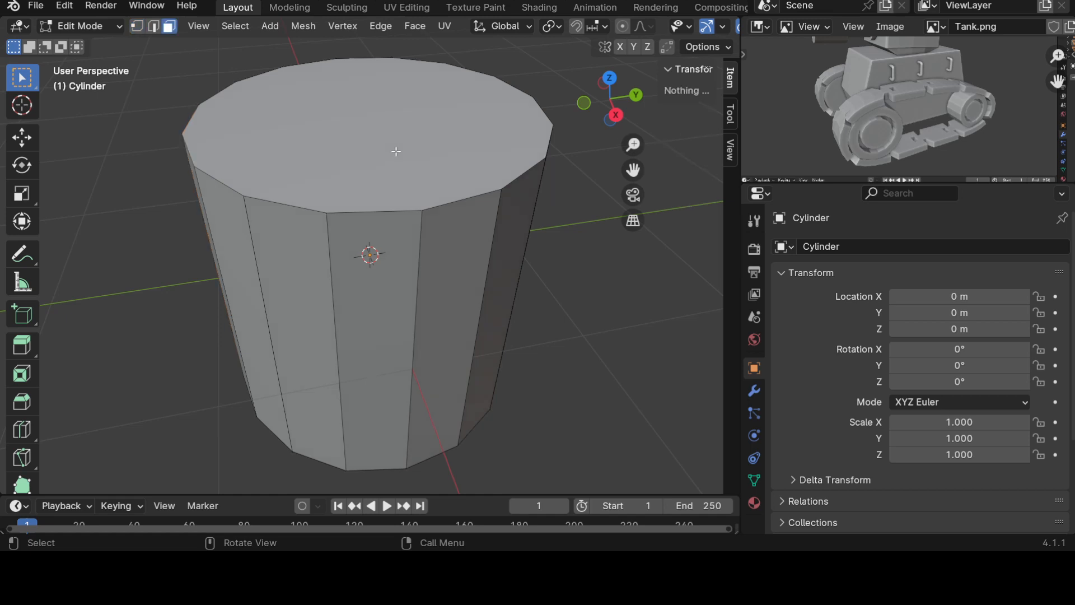
pyautogui.click(387, 142)
pyautogui.press('x')
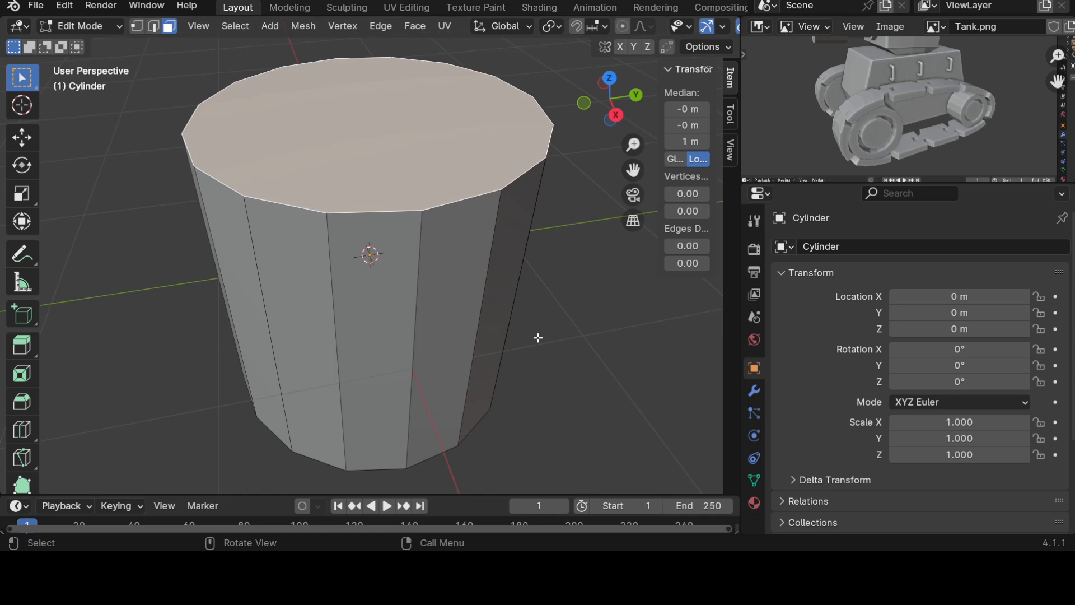
pyautogui.click(377, 314)
pyautogui.moveTo(377, 314); pyautogui.dragTo(431, 362, button='middle')
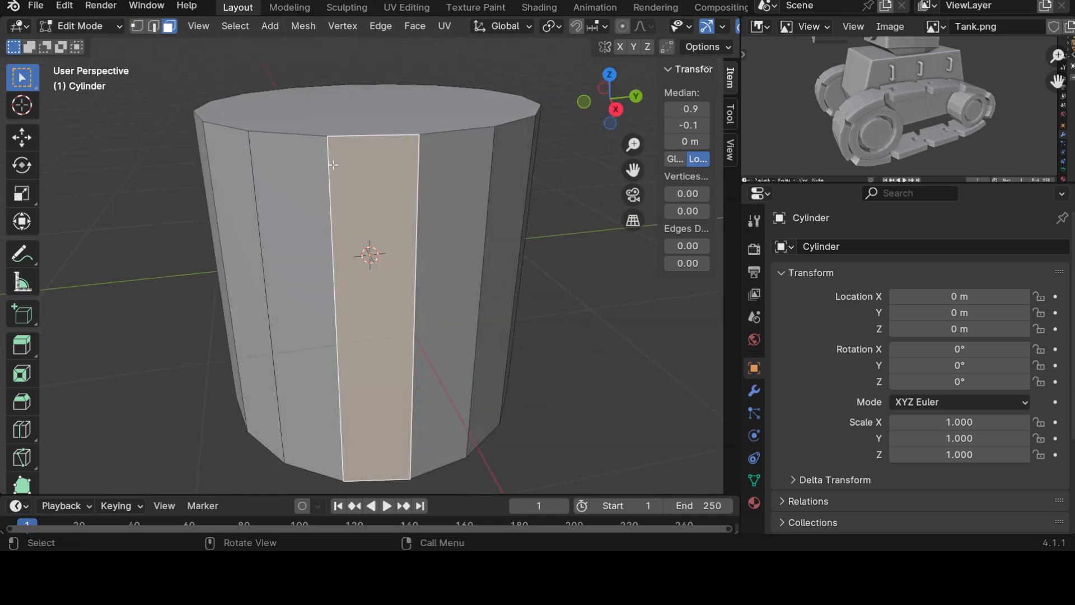
# Step: Select the front side face through its four corner vertices in vertex selection mode, and clear the selection
pyautogui.press('1')
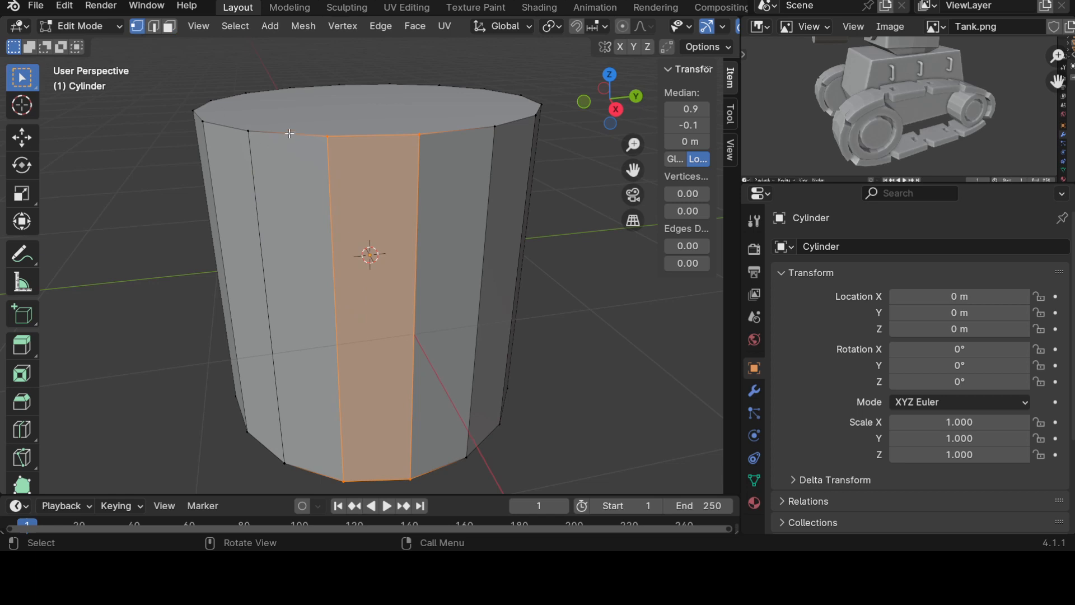
pyautogui.click(328, 136)
pyautogui.keyDown('shift'); pyautogui.click(421, 135); pyautogui.keyUp('shift')
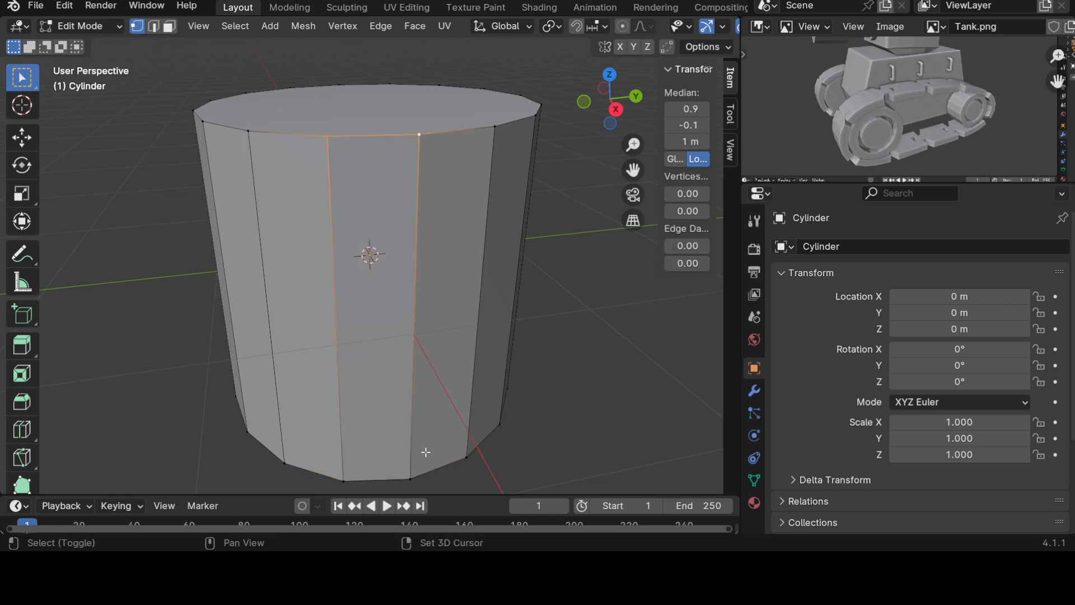
pyautogui.keyDown('shift'); pyautogui.click(342, 480); pyautogui.keyUp('shift')
pyautogui.keyDown('shift'); pyautogui.click(410, 478); pyautogui.keyUp('shift')
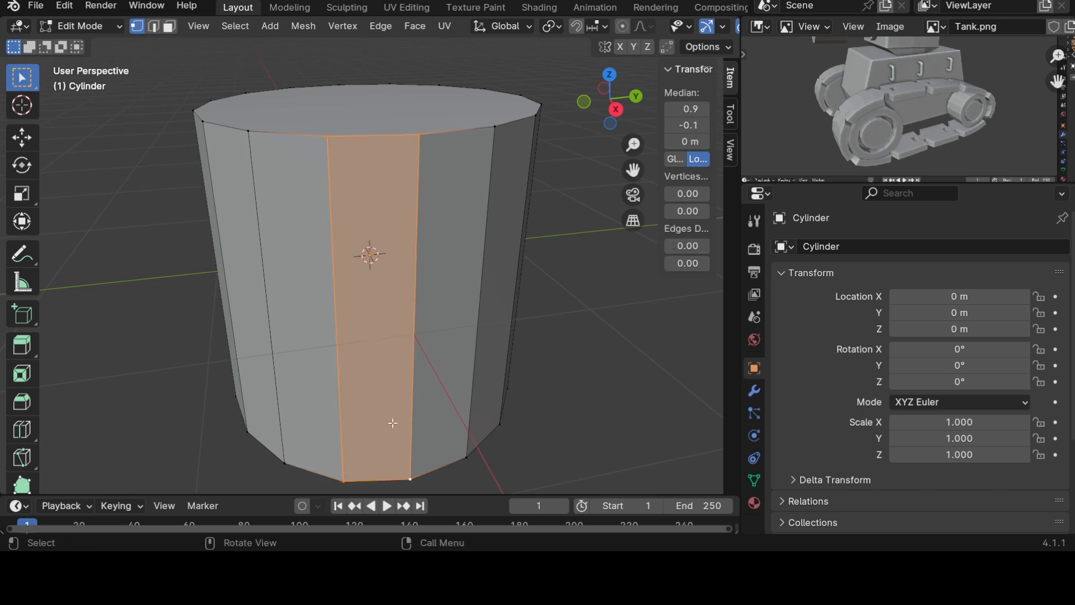
pyautogui.click(383, 400)
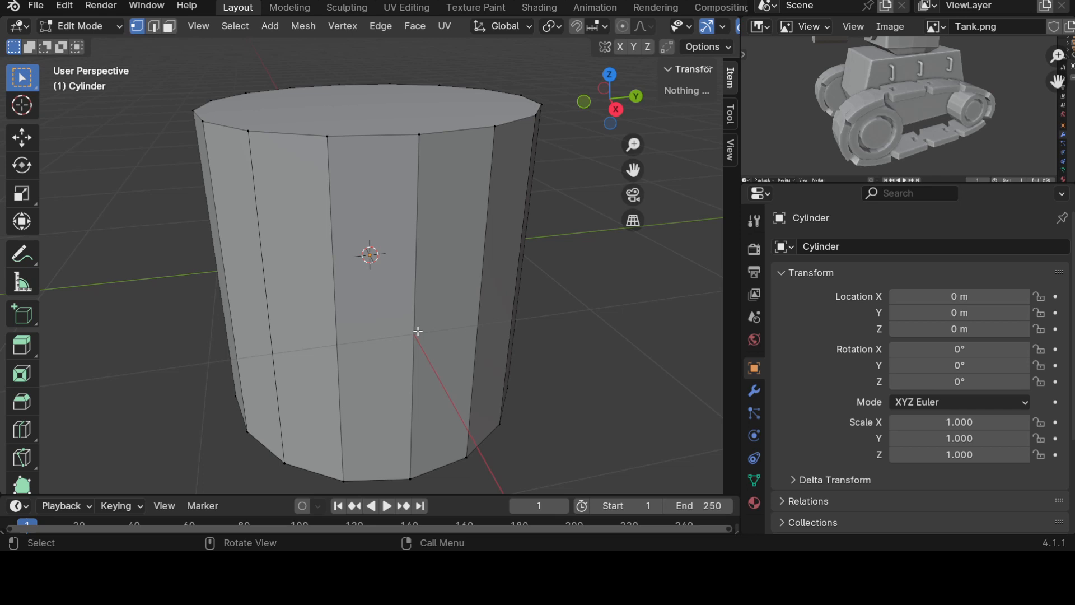
# Step: Delete the cylinder's top cap face in face selection mode, using the Faces option
pyautogui.moveTo(447, 287); pyautogui.dragTo(394, 203, button='middle')
pyautogui.scroll(-3, 410, 253)
pyautogui.press('3')
pyautogui.click(394, 203)
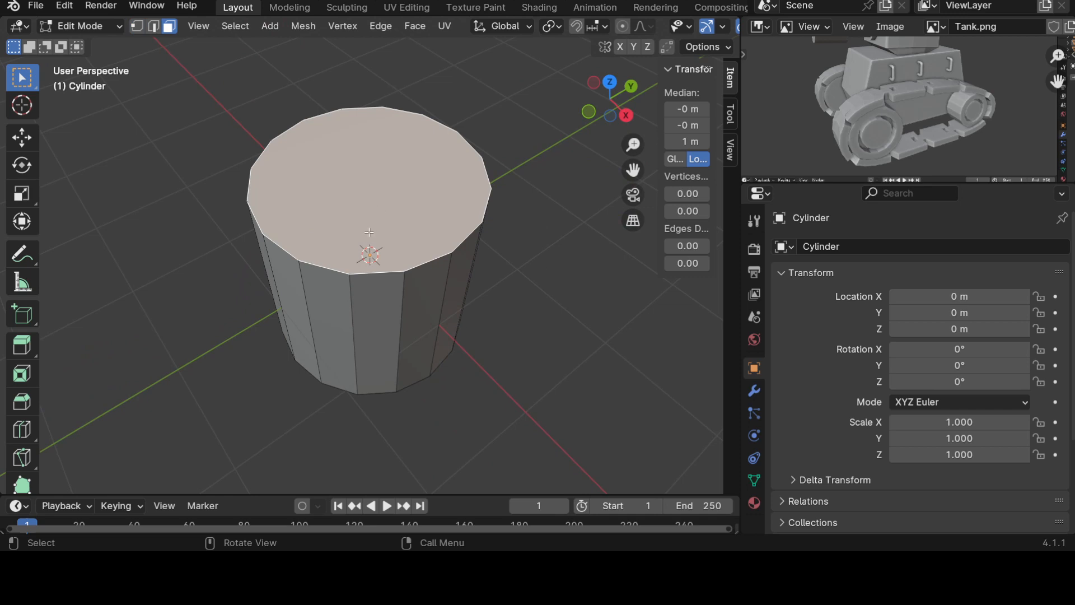
pyautogui.press('x')
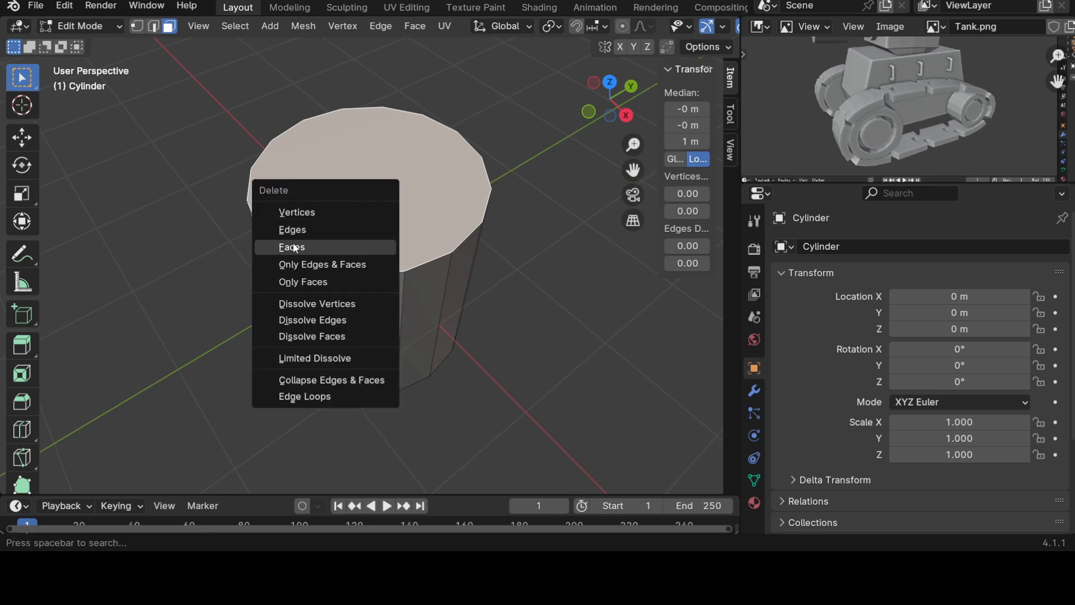
pyautogui.press('Escape')
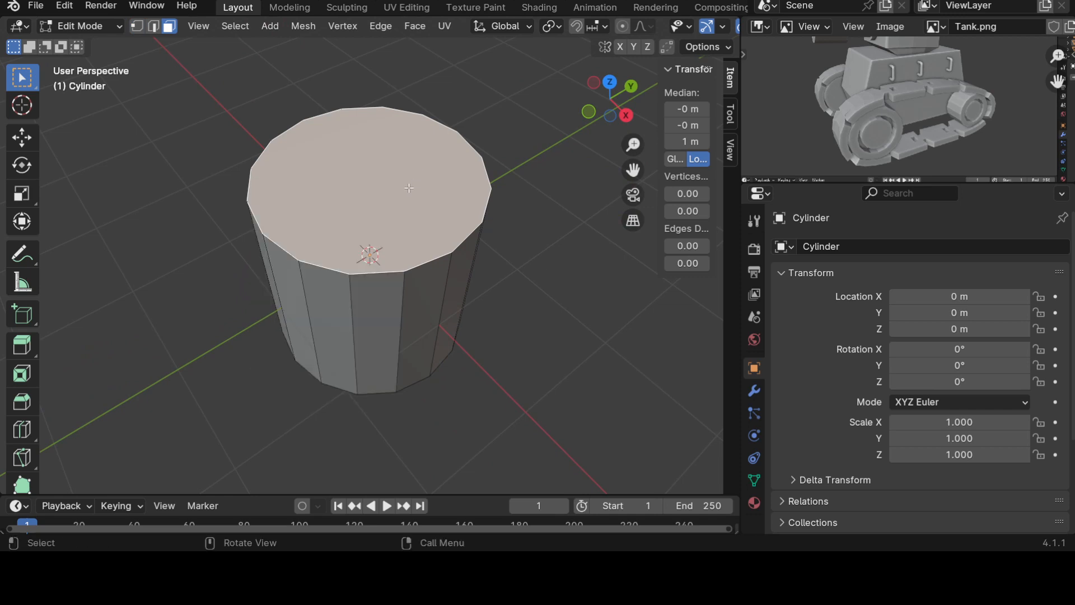
pyautogui.press('x')
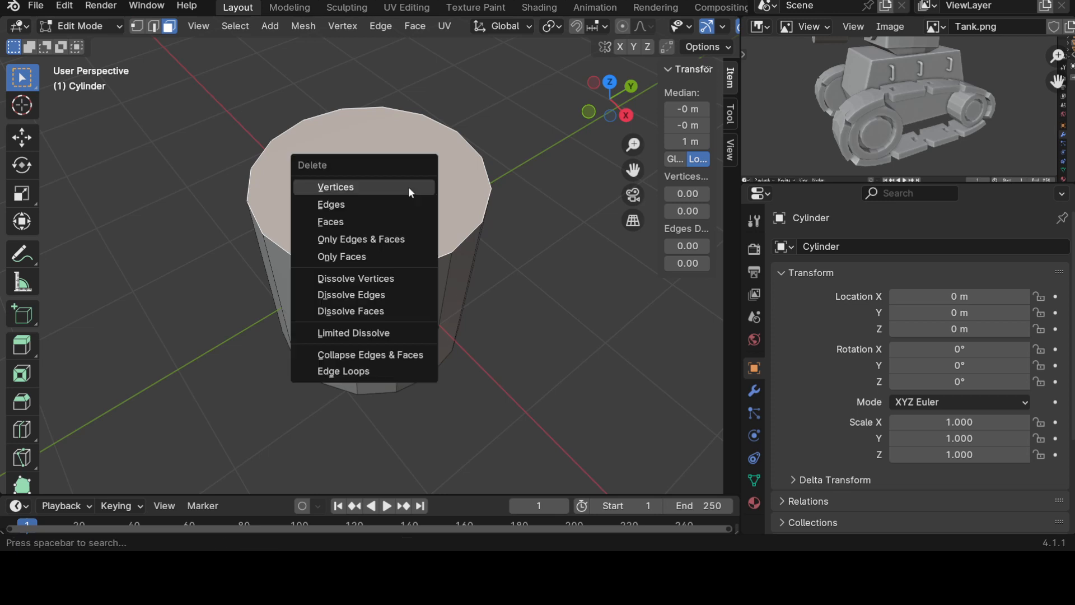
pyautogui.click(360, 224)
# Step: Delete the cylinder's bottom cap face, leaving only the side wall
pyautogui.moveTo(466, 384); pyautogui.dragTo(485, 403, button='middle')
pyautogui.click(384, 303)
pyautogui.press('x')
pyautogui.click(382, 303)
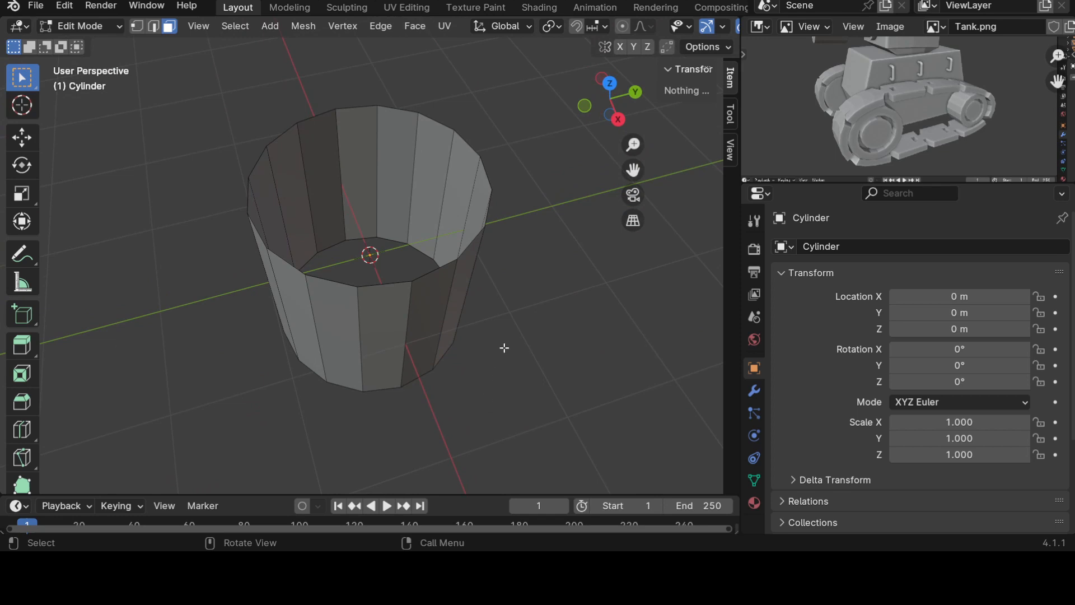
# Step: Select the open upper edge loop in vertex selection mode and close it with a Grid Fill
pyautogui.click(138, 26)
pyautogui.moveTo(339, 312); pyautogui.dragTo(428, 347, button='middle')
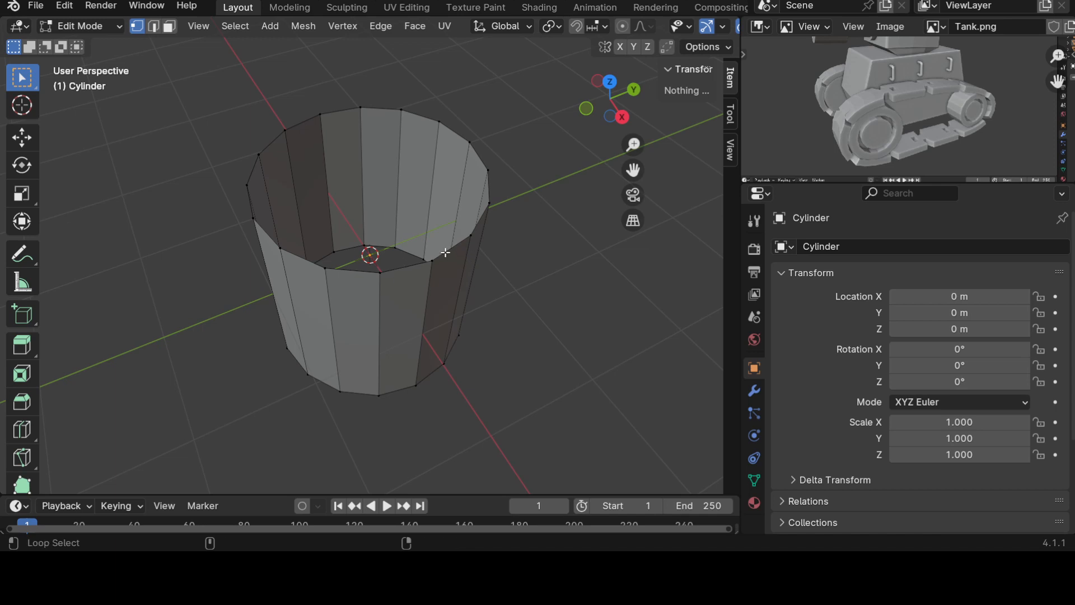
pyautogui.keyDown('alt'); pyautogui.click(407, 268); pyautogui.keyUp('alt')
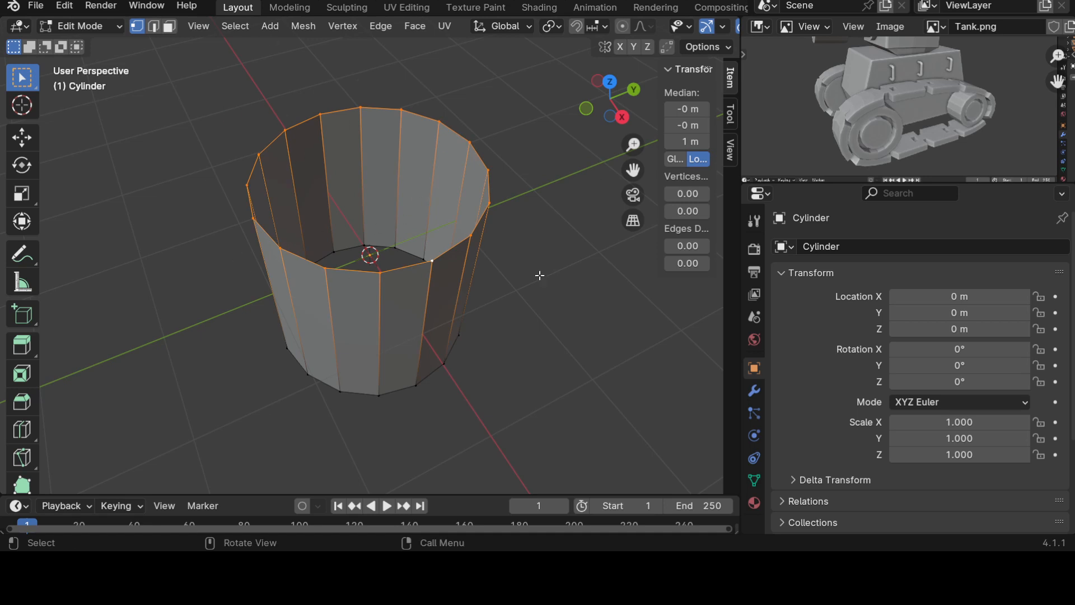
pyautogui.hotkey('ctrl', 'f')
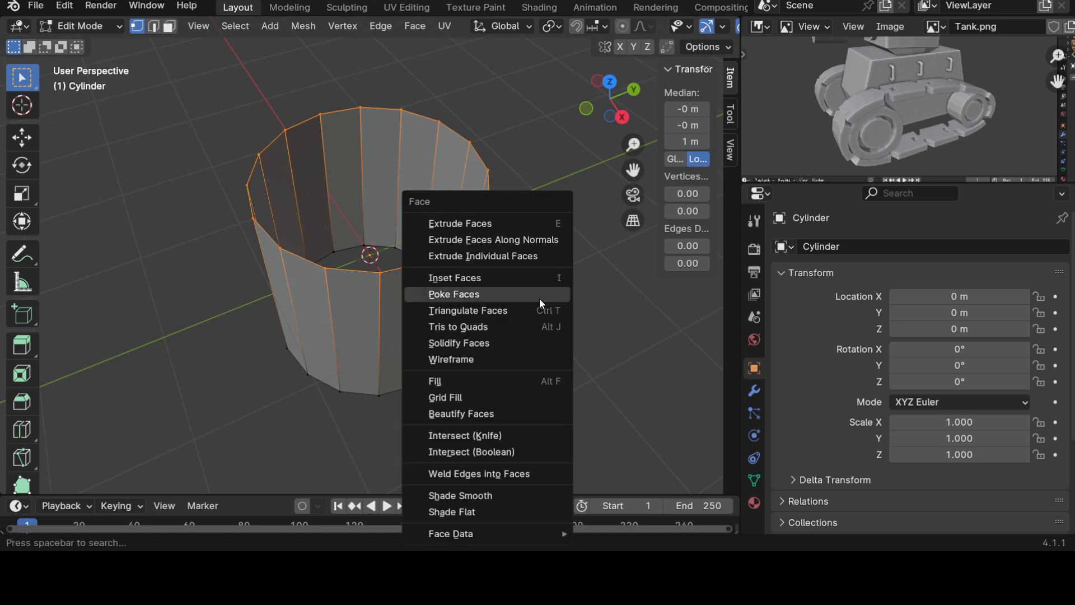
pyautogui.click(433, 399)
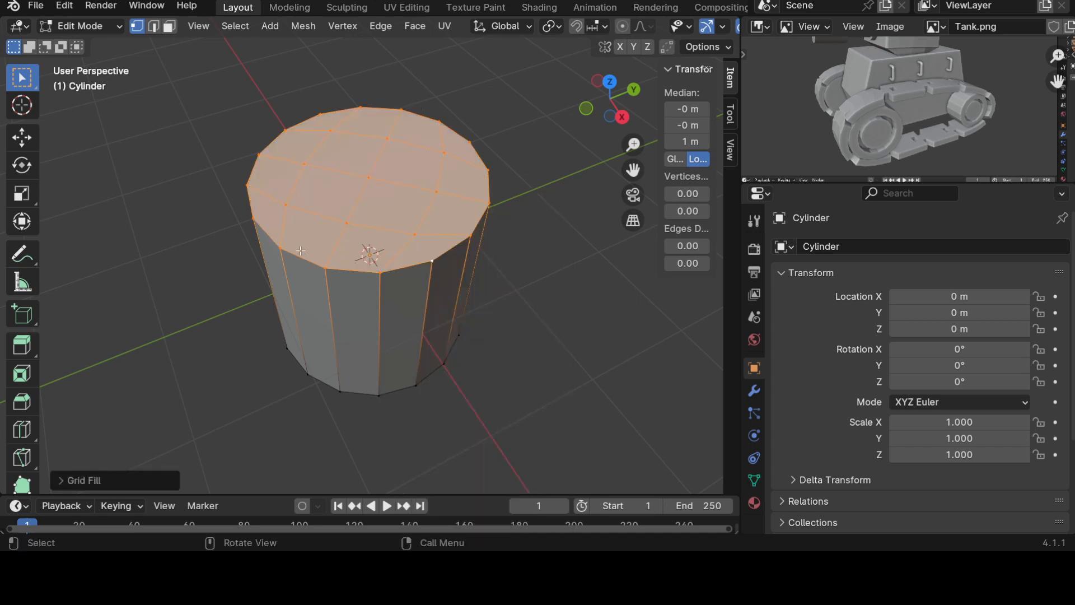
# Step: Set the Grid Fill span to 1 for the cylinder's top cap
pyautogui.click(63, 480)
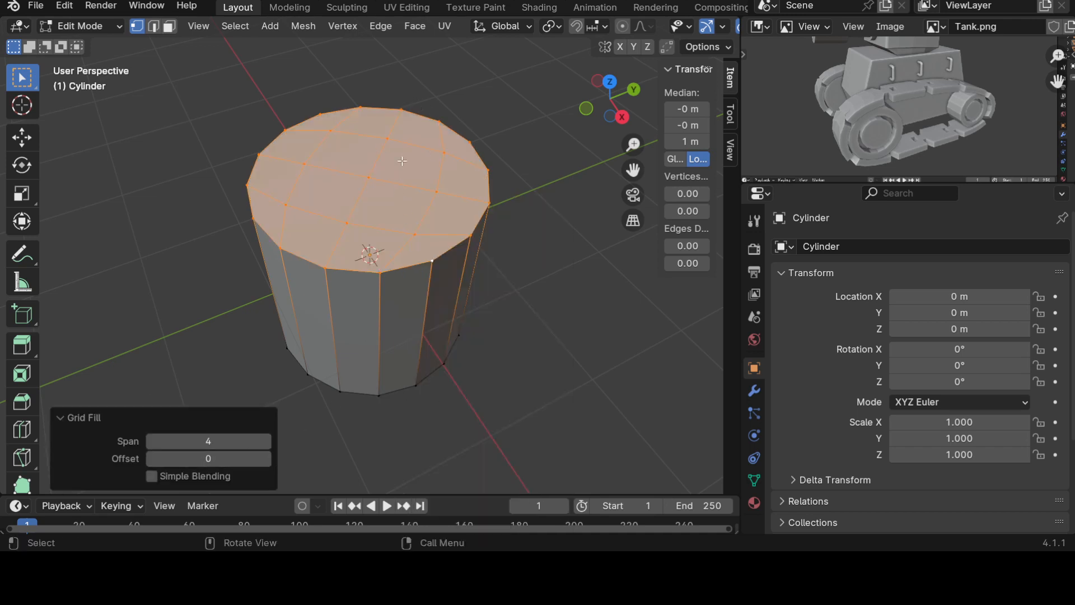
pyautogui.click(171, 444)
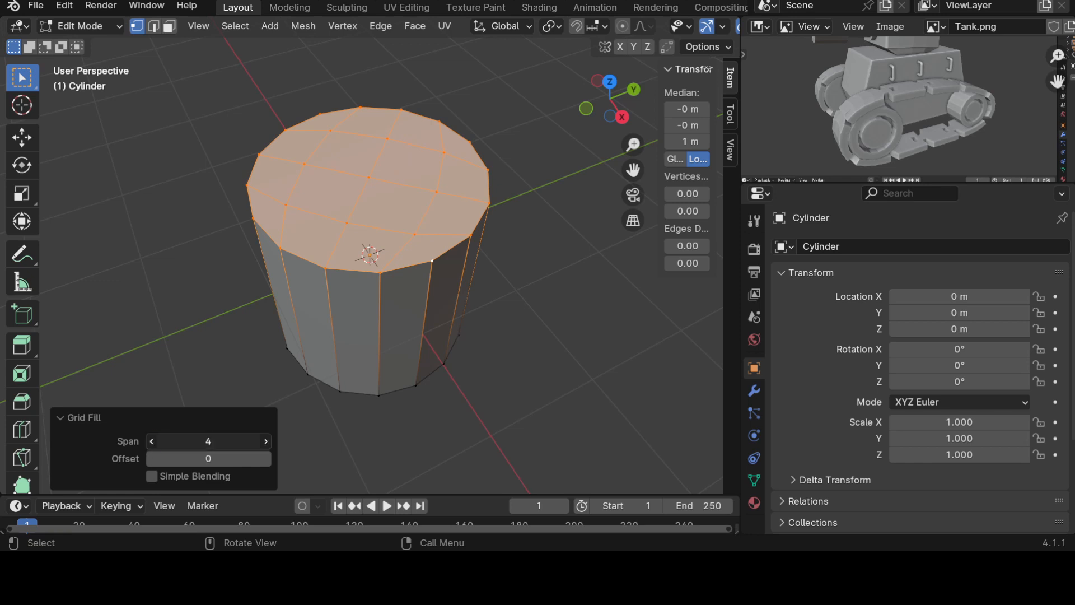
pyautogui.write('1')
pyautogui.press('Return')
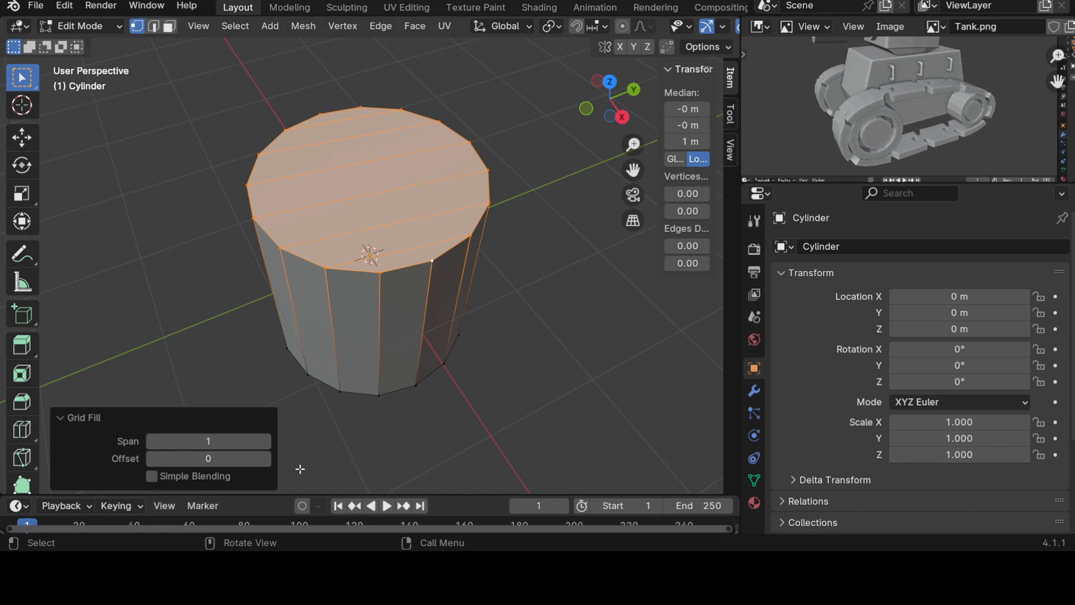
# Step: Try a Grid Fill span of 3 on the cylinder's top cap and restore the span to 1
pyautogui.click(265, 443)
pyautogui.click(267, 443)
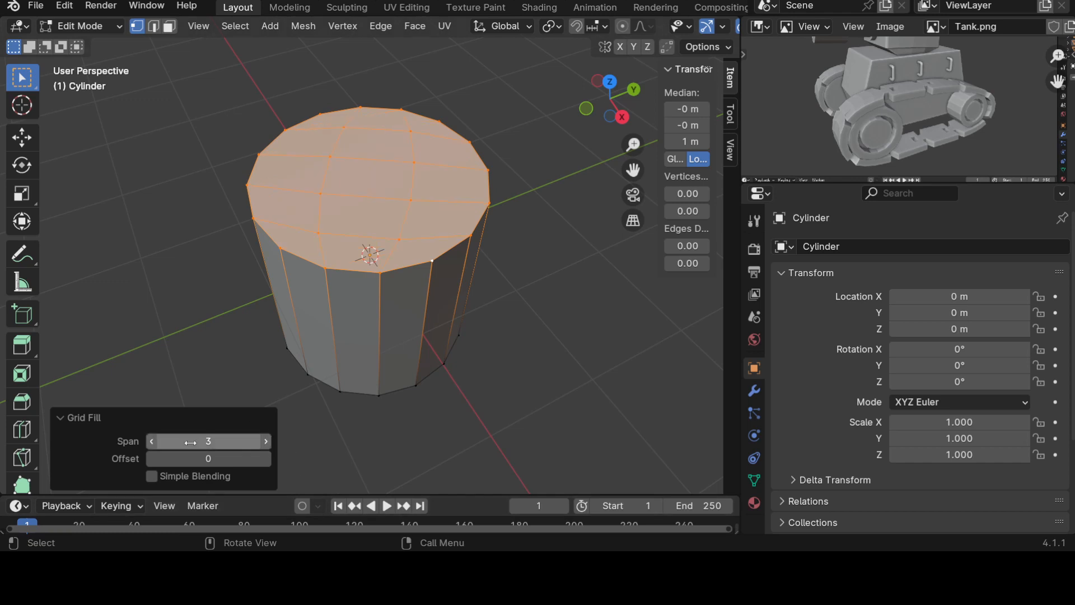
pyautogui.click(149, 442)
pyautogui.click(149, 442)
# Step: Select the cylinder's open lower edge loop and close it with a Grid Fill
pyautogui.moveTo(537, 398); pyautogui.dragTo(541, 351, button='middle')
pyautogui.click(582, 374)
pyautogui.moveTo(560, 393); pyautogui.dragTo(535, 436, button='middle')
pyautogui.moveTo(465, 418); pyautogui.dragTo(489, 456, button='middle')
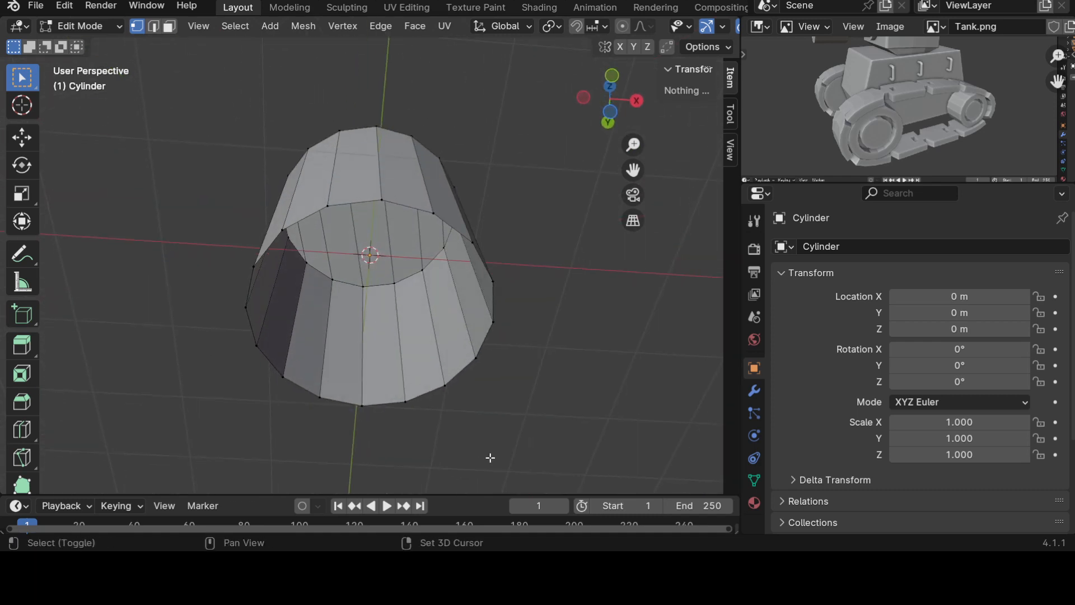
pyautogui.keyDown('alt'); pyautogui.click(392, 401); pyautogui.keyUp('alt')
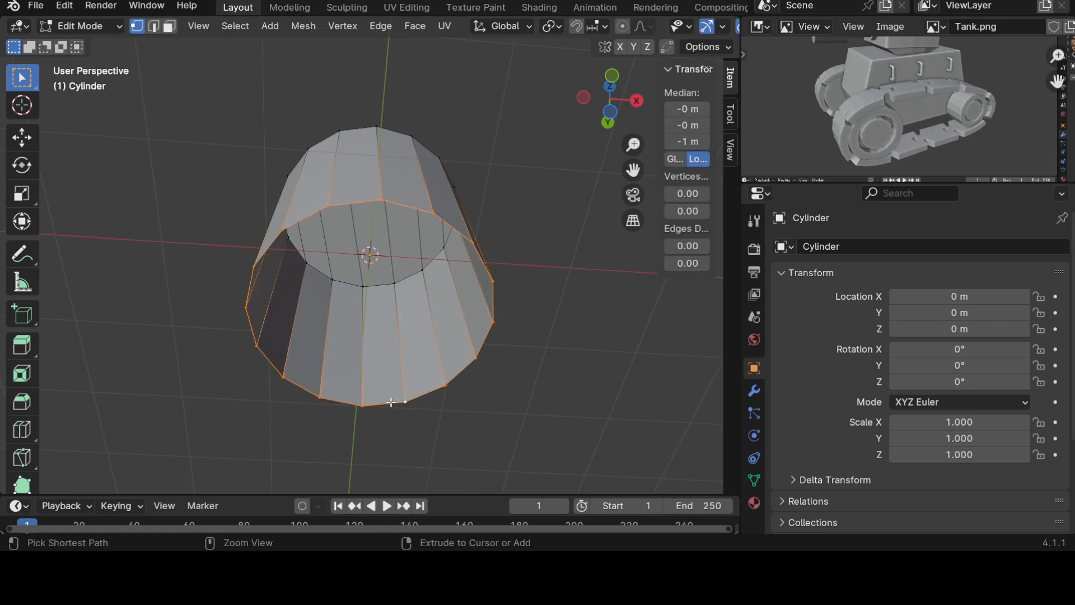
pyautogui.hotkey('ctrl', 'f')
pyautogui.click(391, 401)
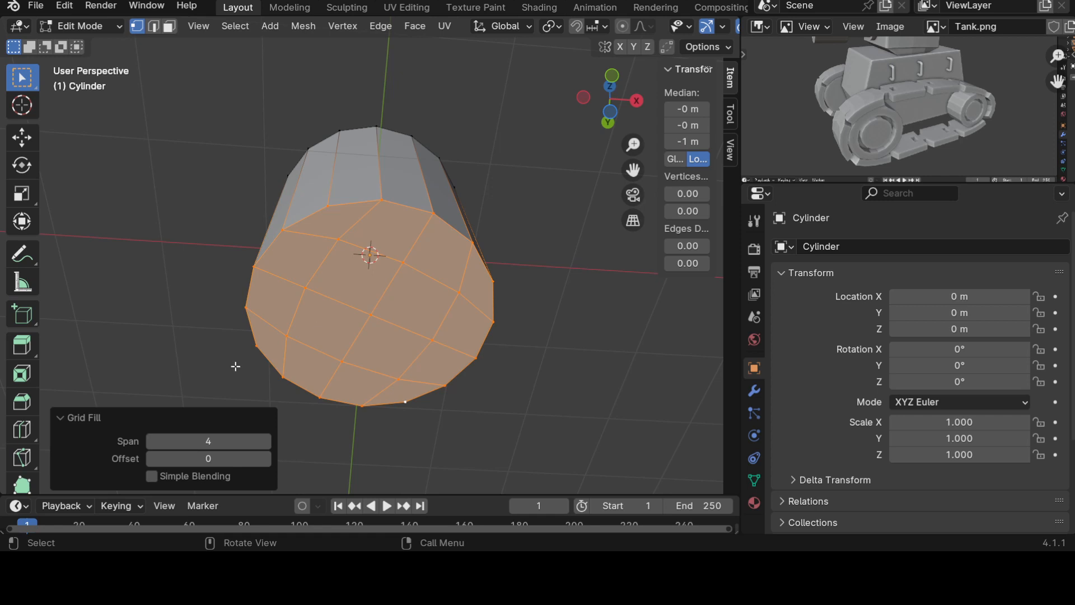
# Step: Set the Grid Fill span to 1 for the cylinder's bottom cap
pyautogui.click(151, 443)
pyautogui.moveTo(381, 435); pyautogui.dragTo(445, 231, button='middle')
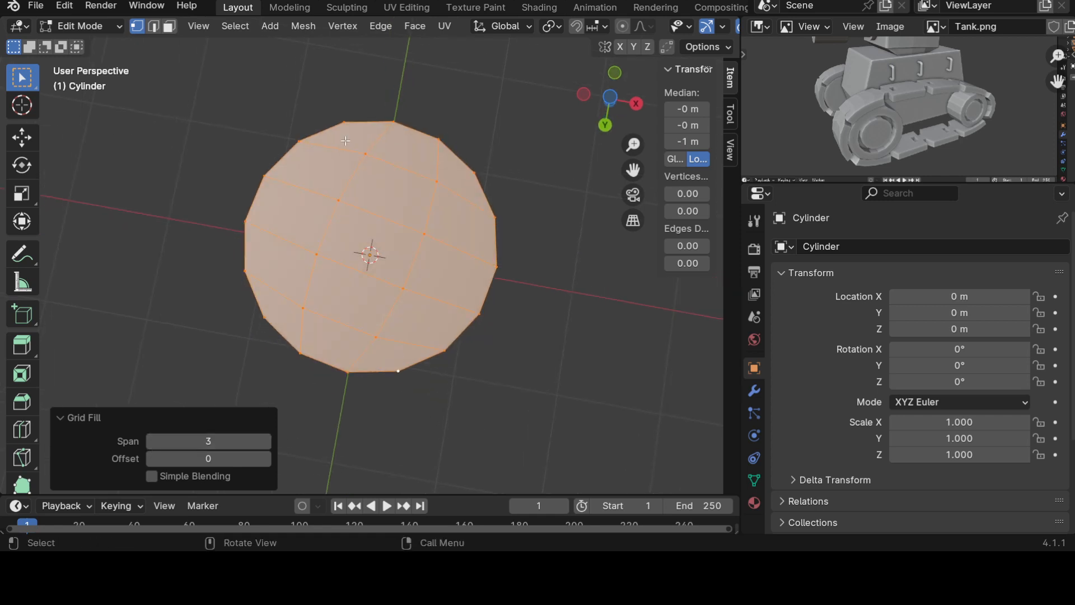
pyautogui.click(154, 438)
# Step: Select all seven strip faces of the bottom cap in face selection mode, and return to Object Mode
pyautogui.click(392, 132)
pyautogui.press('3')
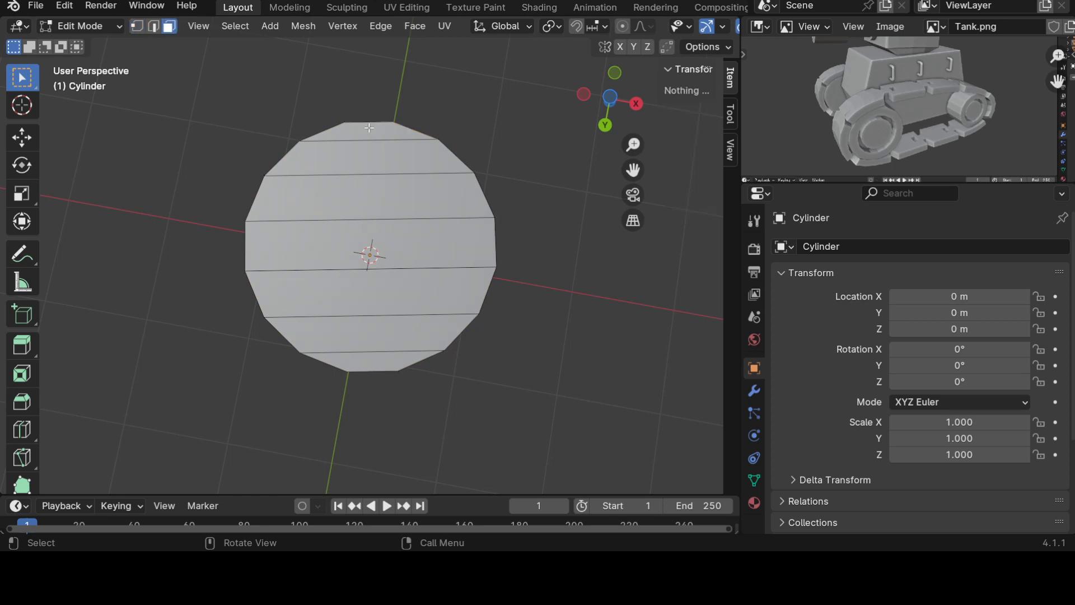
pyautogui.click(370, 128)
pyautogui.keyDown('shift'); pyautogui.click(356, 162); pyautogui.keyUp('shift')
pyautogui.keyDown('shift'); pyautogui.click(347, 190); pyautogui.keyUp('shift')
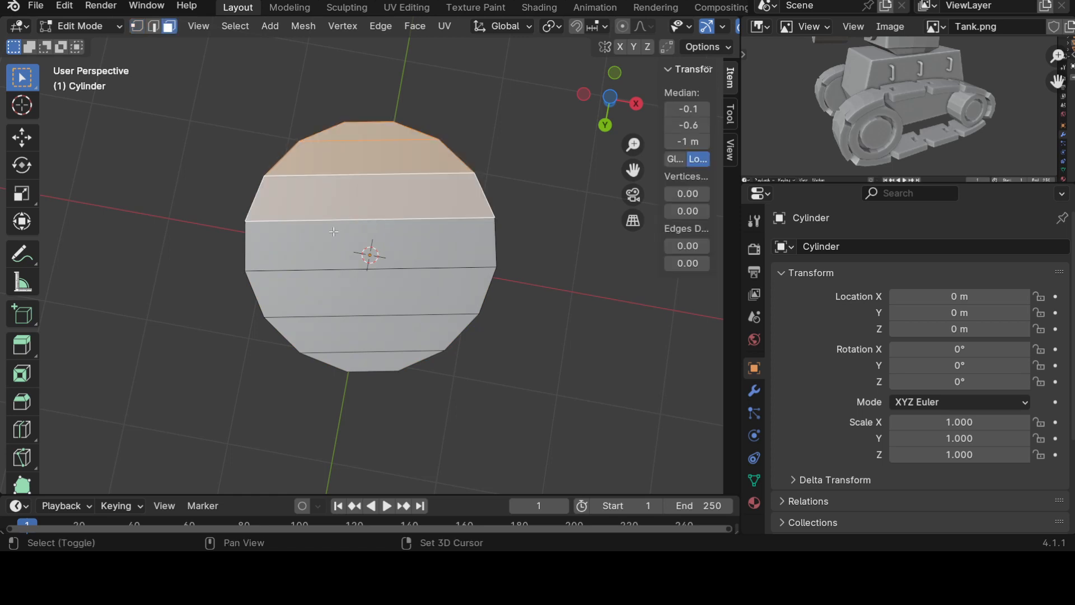
pyautogui.keyDown('shift'); pyautogui.click(339, 246); pyautogui.keyUp('shift')
pyautogui.keyDown('shift'); pyautogui.click(333, 297); pyautogui.keyUp('shift')
pyautogui.keyDown('shift'); pyautogui.click(333, 333); pyautogui.keyUp('shift')
pyautogui.keyDown('shift'); pyautogui.click(351, 360); pyautogui.keyUp('shift')
pyautogui.moveTo(509, 295); pyautogui.dragTo(505, 345, button='middle')
pyautogui.scroll(-3, 384, 378)
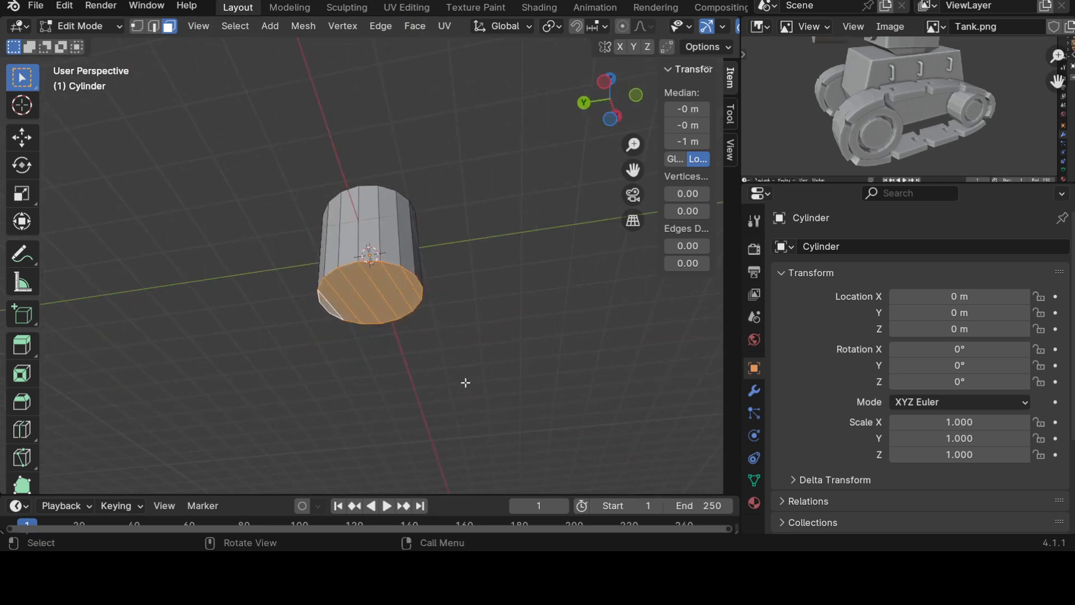
pyautogui.press('KP_1')
pyautogui.press('Tab')
# Step: Examine the cylinder in front orthographic and perspective views and compare it with the tank in the Tank.png reference
pyautogui.moveTo(512, 303); pyautogui.dragTo(511, 385, button='middle')
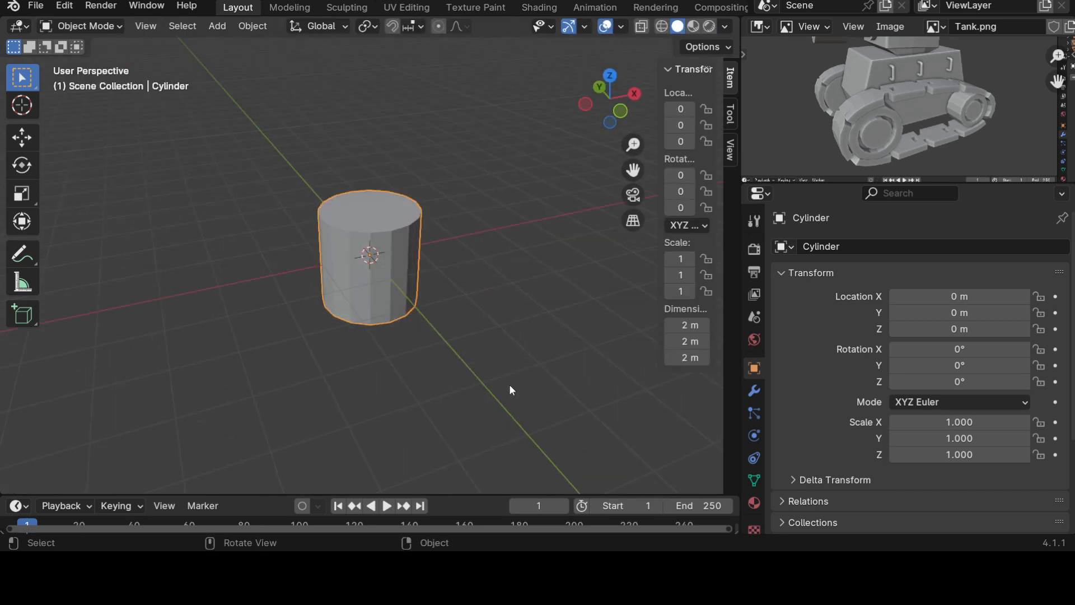
pyautogui.scroll(2, 492, 205)
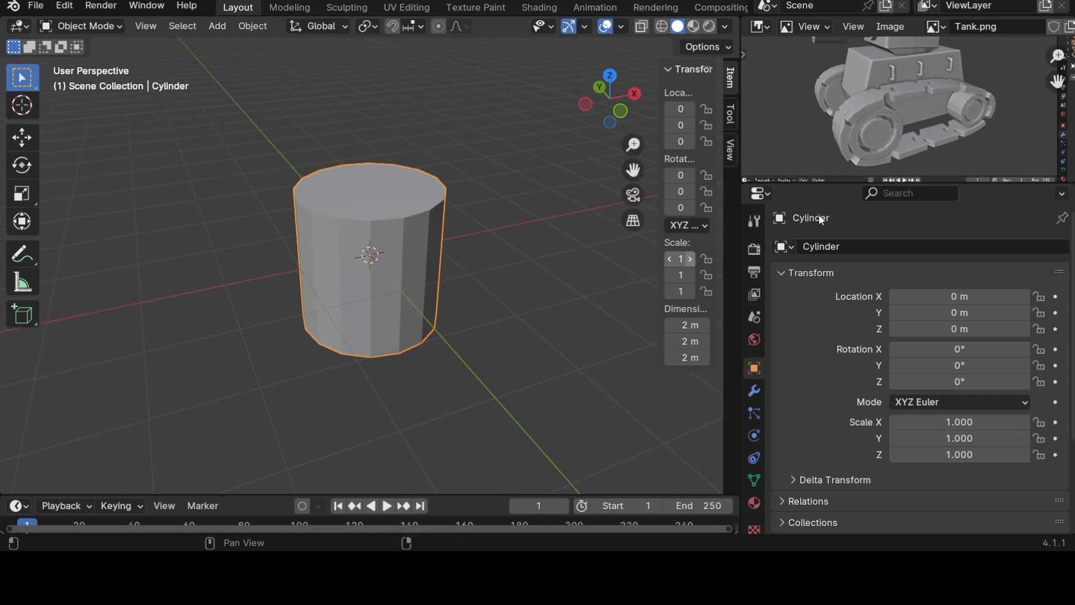
pyautogui.press('KP_1')
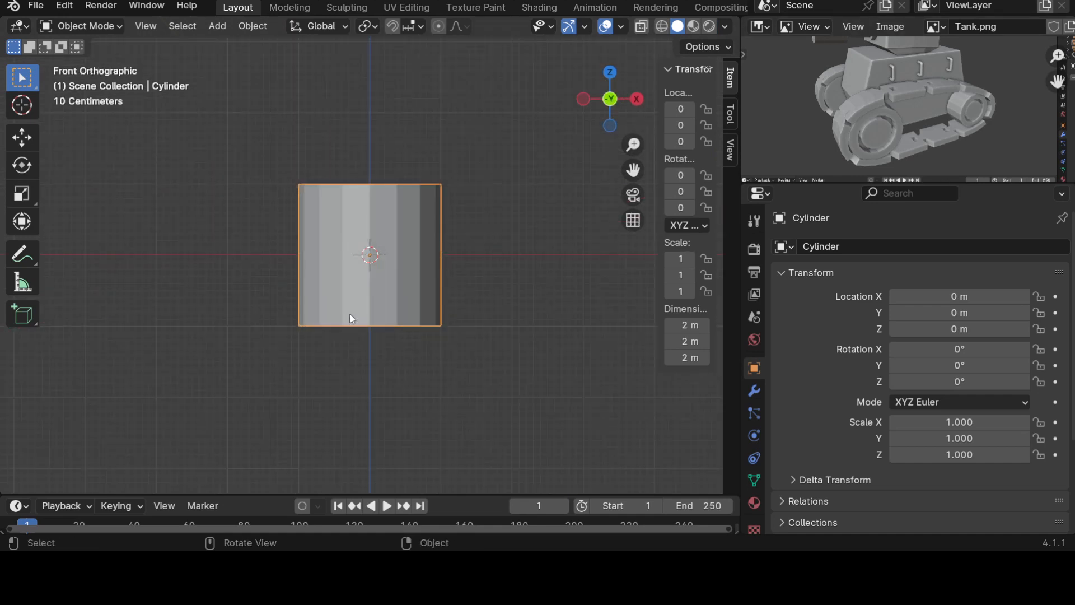
pyautogui.moveTo(264, 288); pyautogui.dragTo(338, 360, button='middle')
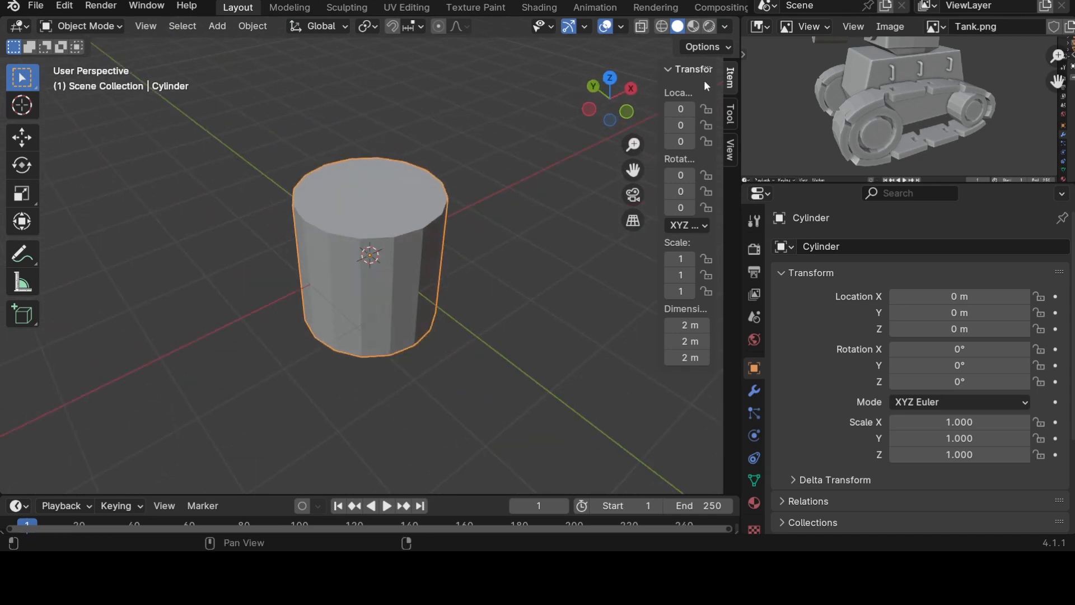
pyautogui.press('KP_1')
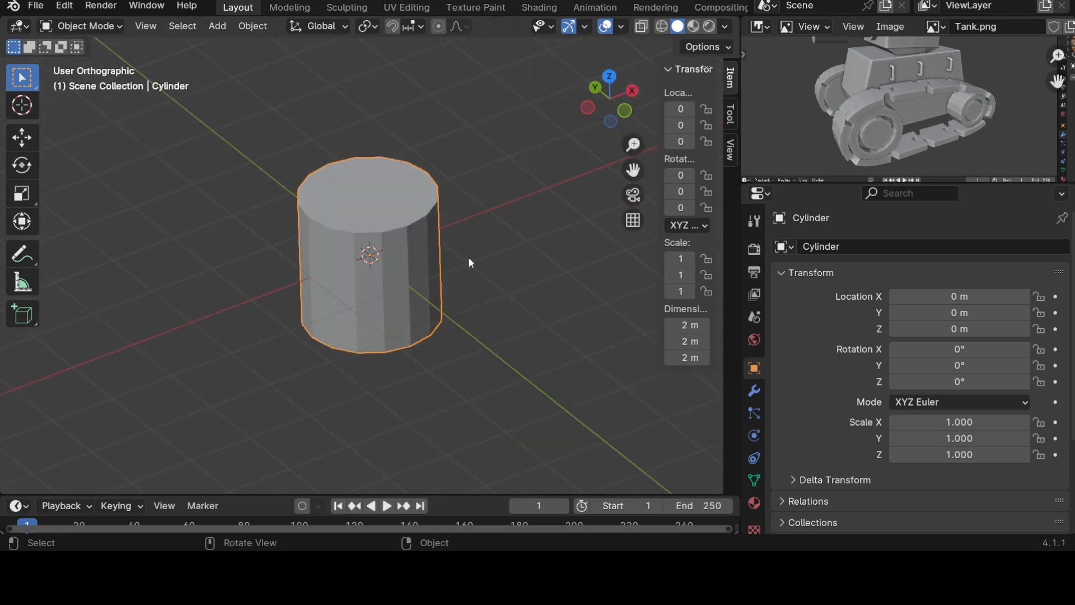
pyautogui.moveTo(610, 125); pyautogui.dragTo(552, 233)
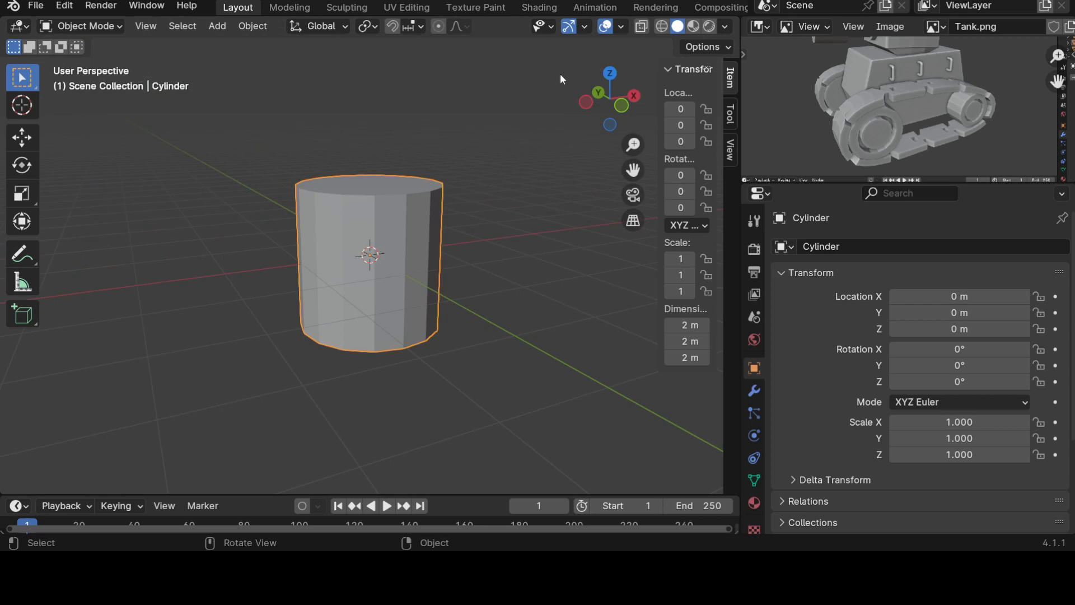
pyautogui.press('KP_1')
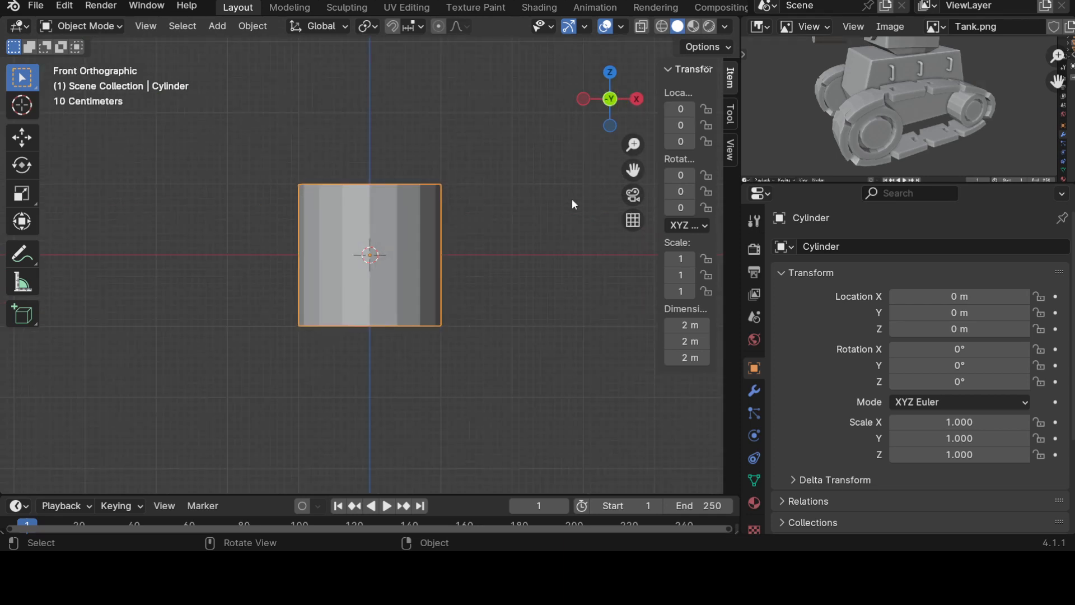
pyautogui.scroll(-3, 849, 137)
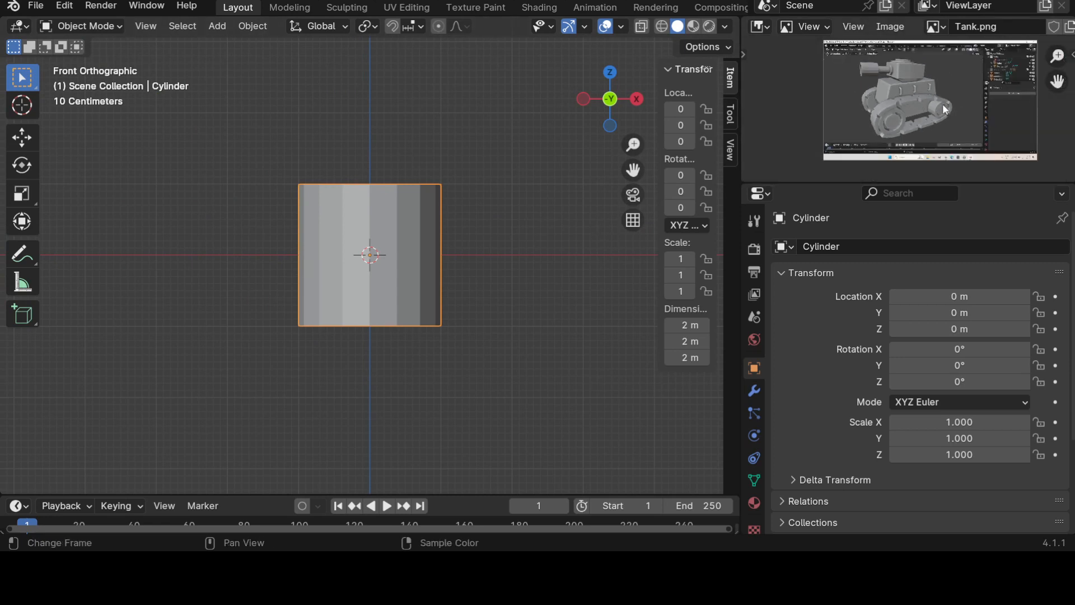
pyautogui.scroll(1, 953, 106)
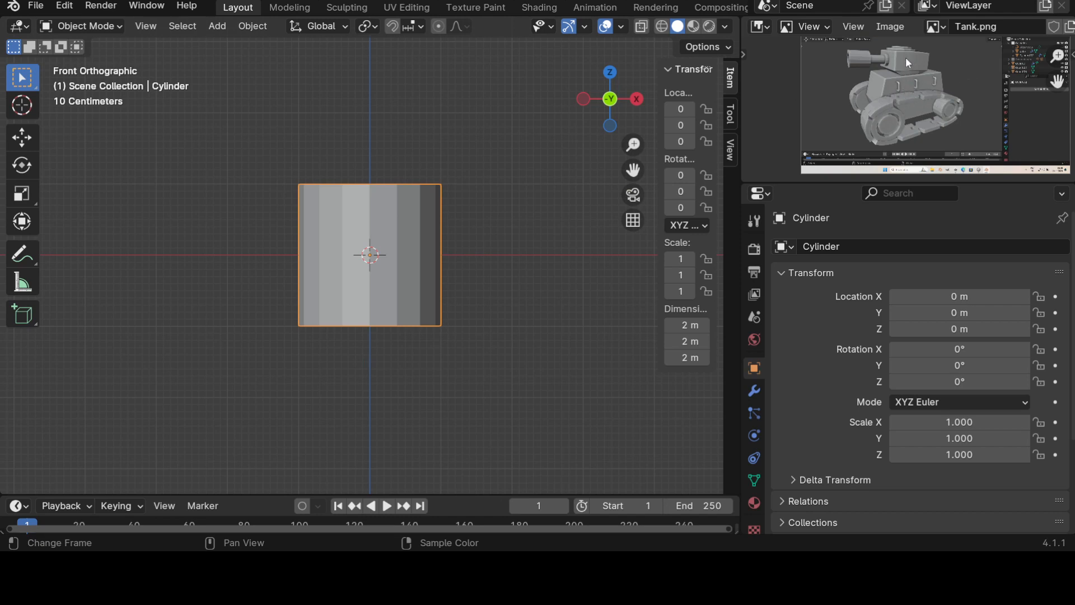
pyautogui.scroll(2, 895, 96)
pyautogui.scroll(-2, 895, 97)
pyautogui.scroll(1, 885, 139)
pyautogui.moveTo(402, 237); pyautogui.dragTo(380, 231, button='middle')
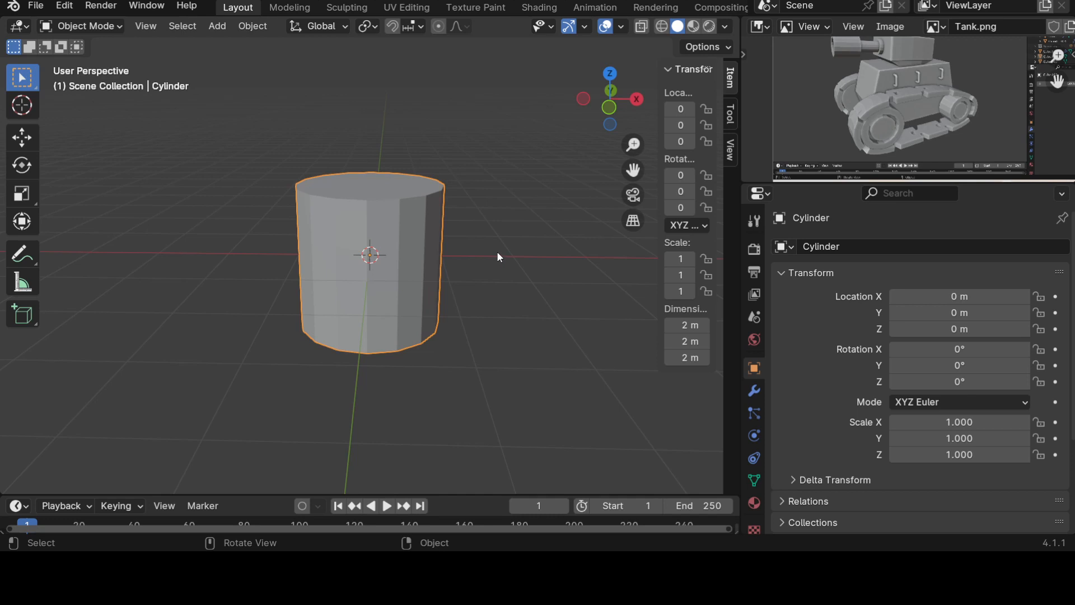
pyautogui.moveTo(497, 251); pyautogui.dragTo(500, 222, button='middle')
pyautogui.moveTo(392, 316); pyautogui.dragTo(304, 350, button='middle')
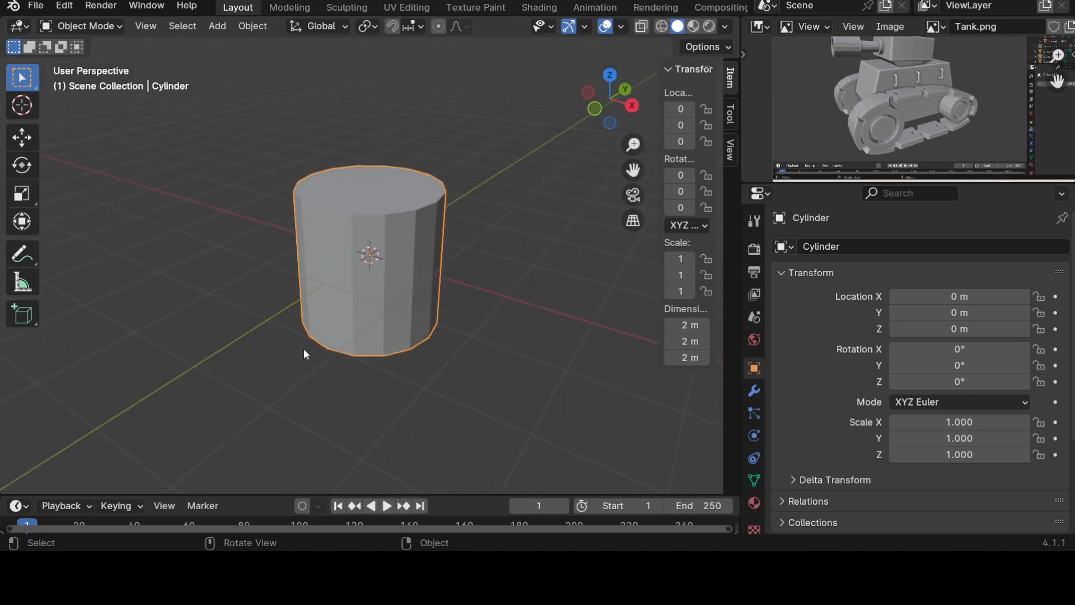
pyautogui.moveTo(477, 346); pyautogui.dragTo(430, 297, button='middle')
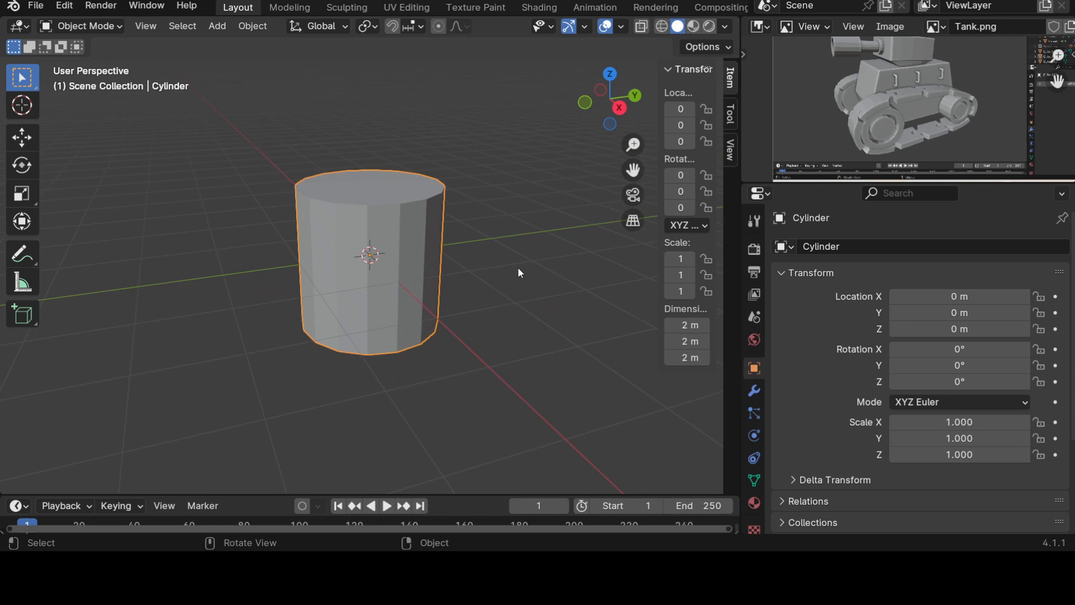
pyautogui.moveTo(415, 293); pyautogui.dragTo(392, 311, button='middle')
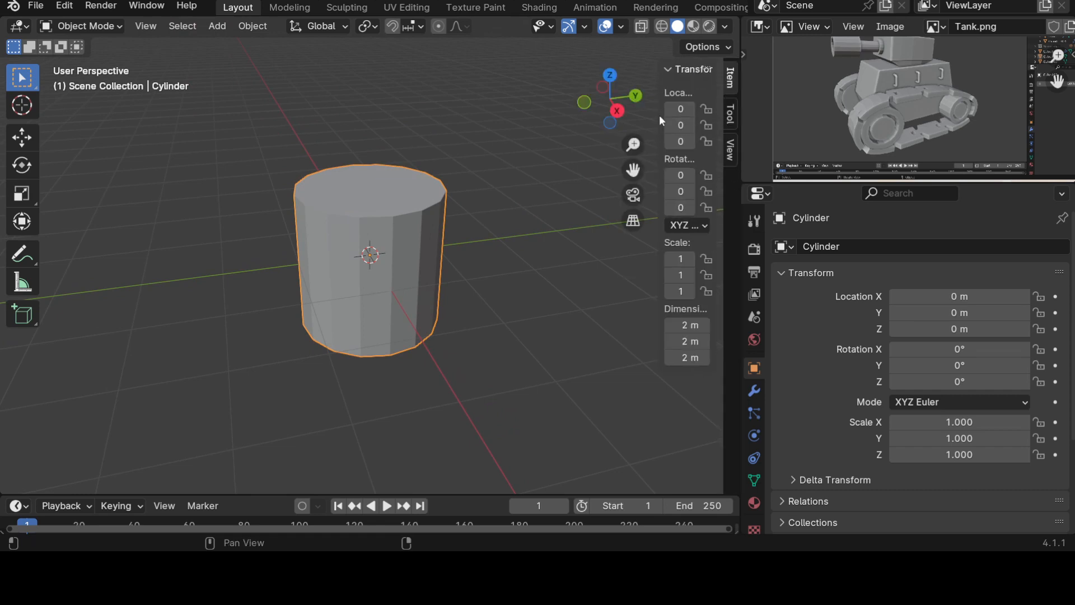
# Step: Try rotating the cylinder to -34° on X and to 52° on Y, clearing the rotation after each
pyautogui.moveTo(659, 112); pyautogui.dragTo(570, 99)
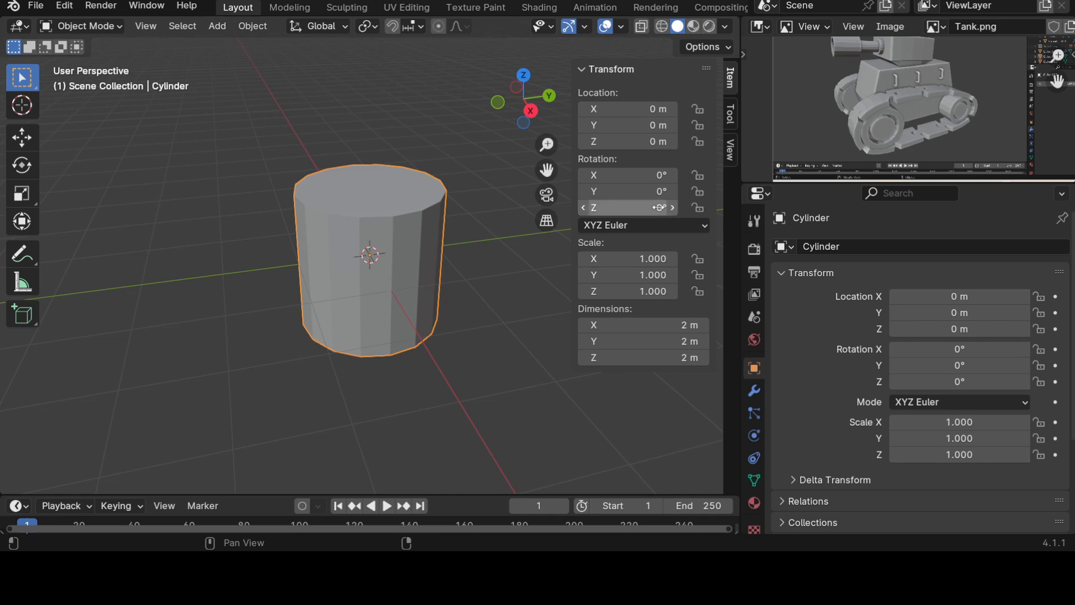
pyautogui.moveTo(627, 175)
pyautogui.mouseDown()
pyautogui.moveTo(691, 175)
pyautogui.moveTo(608, 175)
pyautogui.mouseUp()
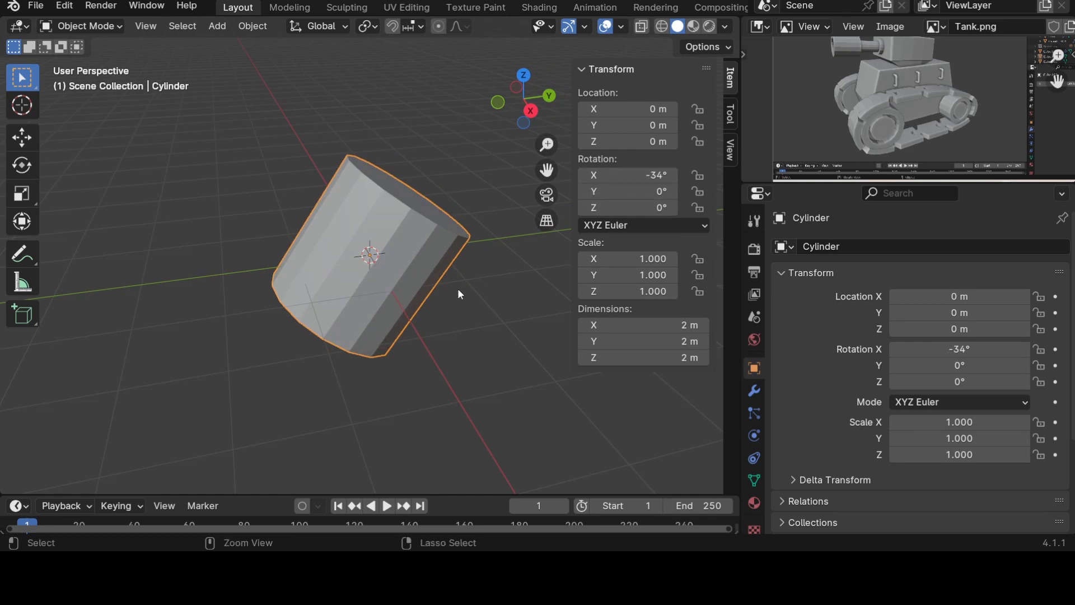
pyautogui.hotkey('alt', 'r')
pyautogui.moveTo(603, 186); pyautogui.dragTo(632, 191)
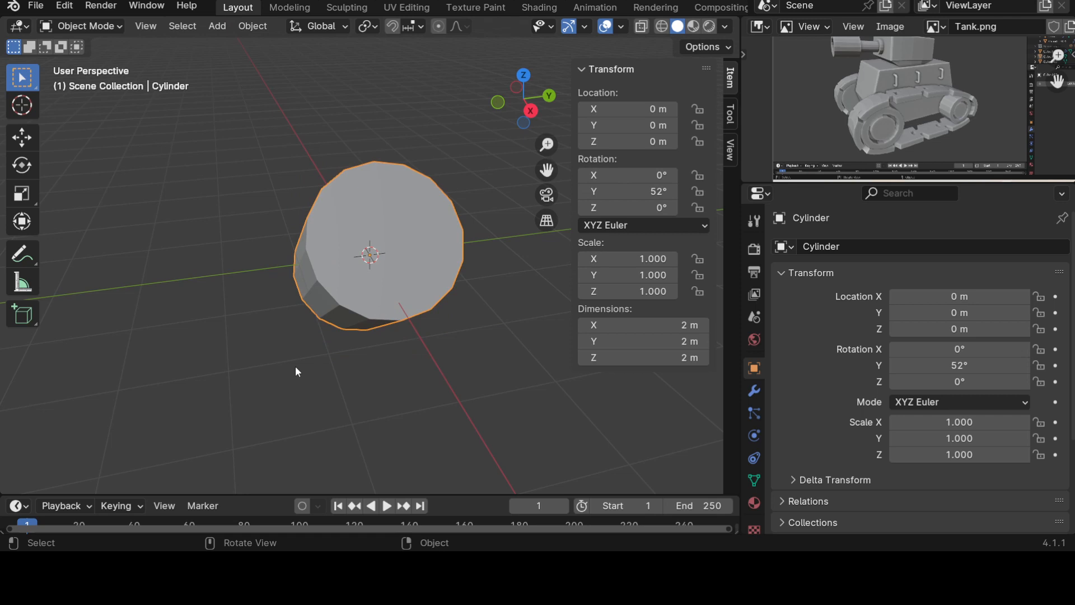
pyautogui.hotkey('alt', 'r')
# Step: Set the cylinder's Z rotation to 24°
pyautogui.moveTo(588, 208)
pyautogui.mouseDown()
pyautogui.moveTo(650, 208)
pyautogui.moveTo(602, 207)
pyautogui.mouseUp()
pyautogui.moveTo(277, 315); pyautogui.dragTo(320, 264, button='middle')
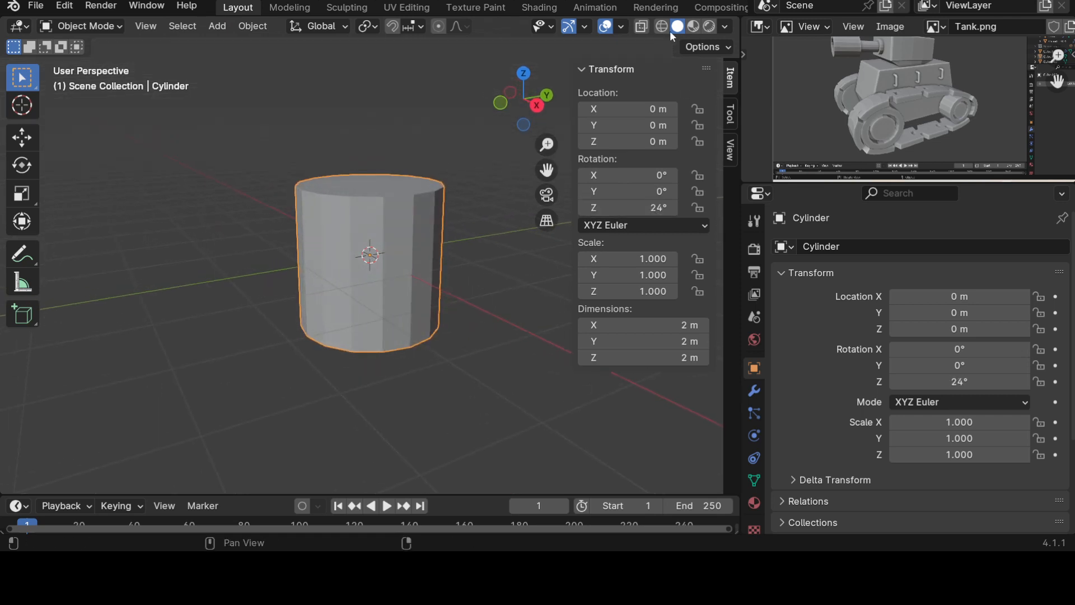
# Step: Show the Z axis line in the viewport overlays and hide it again
pyautogui.click(620, 26)
pyautogui.click(711, 106)
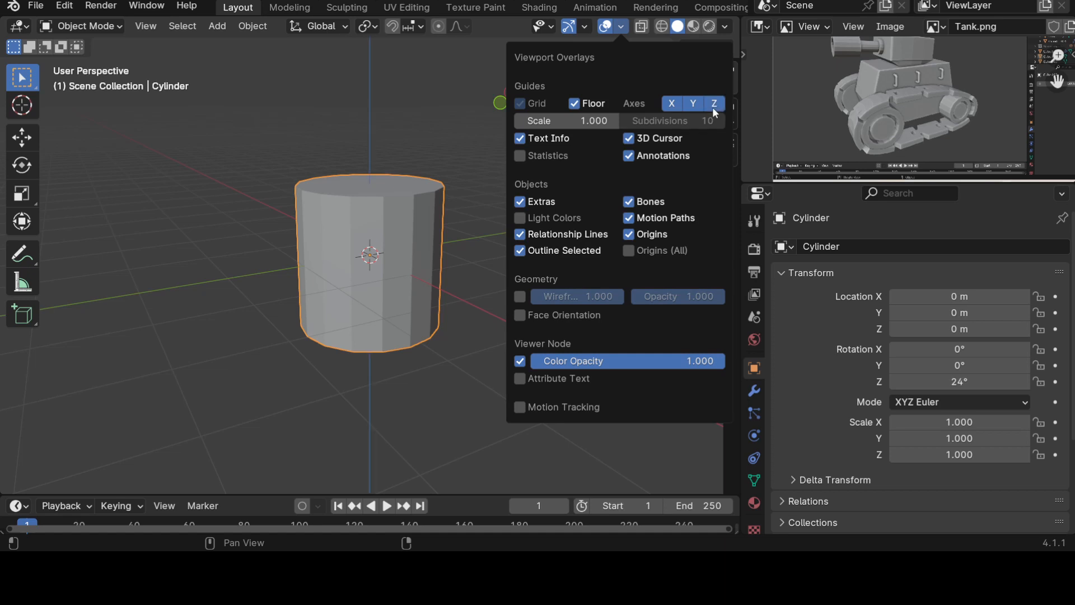
pyautogui.click(619, 28)
pyautogui.click(720, 105)
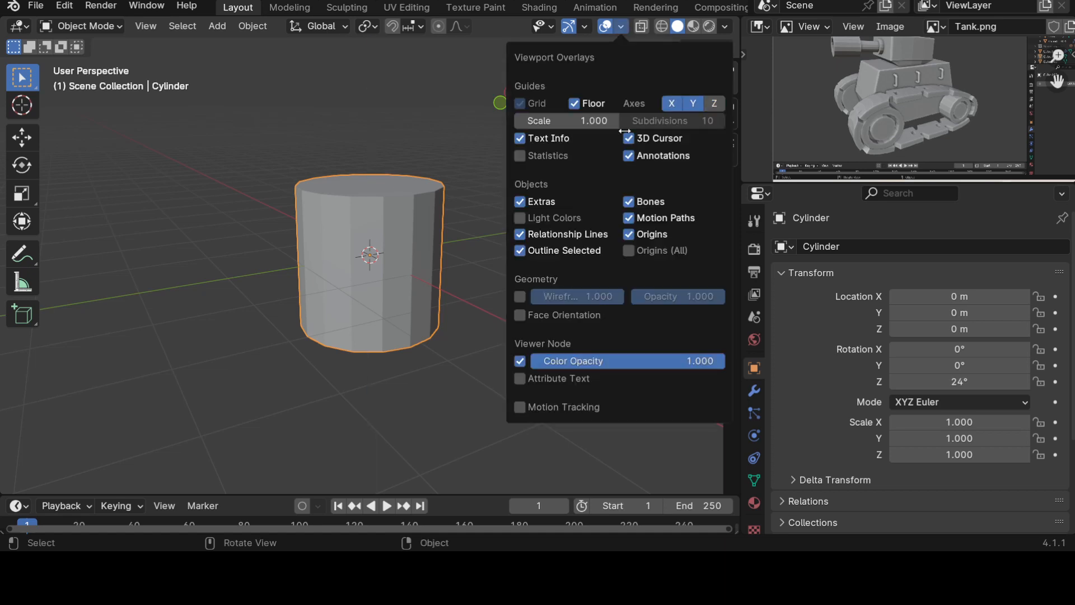
# Step: Rotate the cylinder 90° about the global X axis so it lies on its side
pyautogui.press('n')
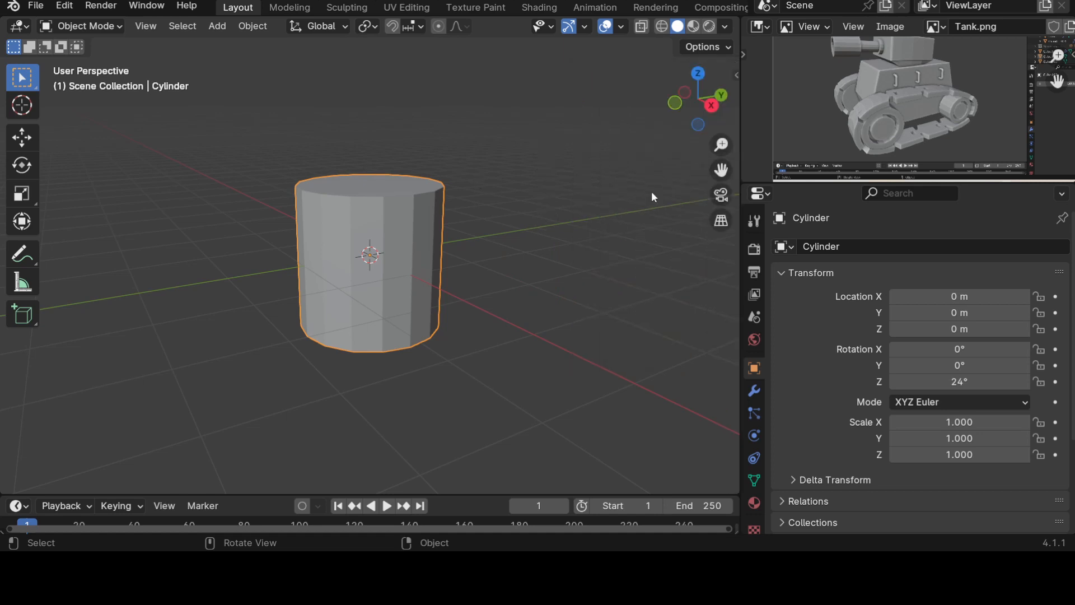
pyautogui.moveTo(418, 306); pyautogui.dragTo(440, 310, button='middle')
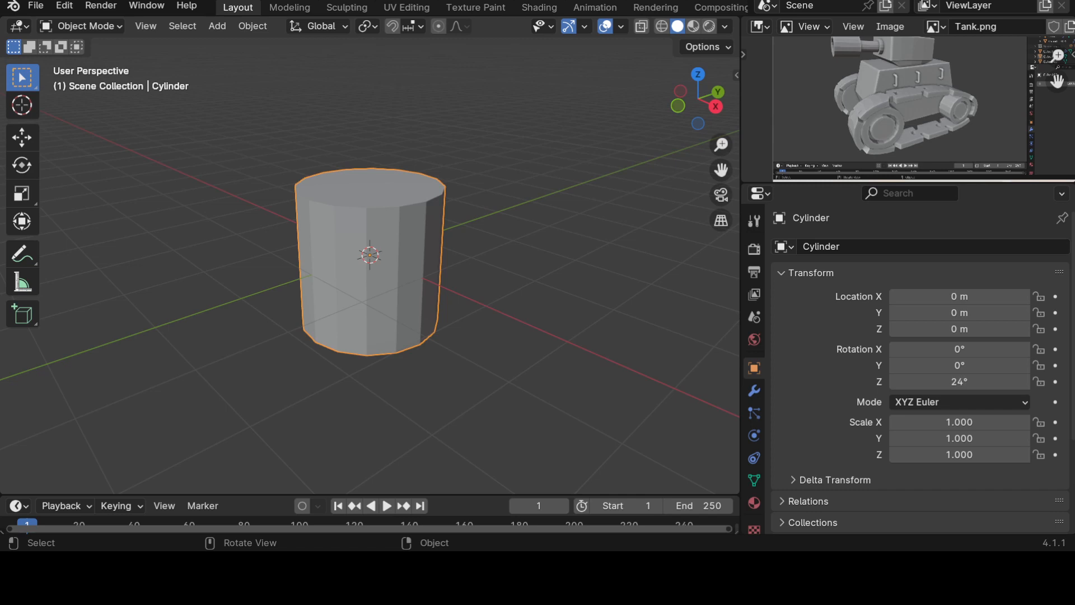
pyautogui.press('r')
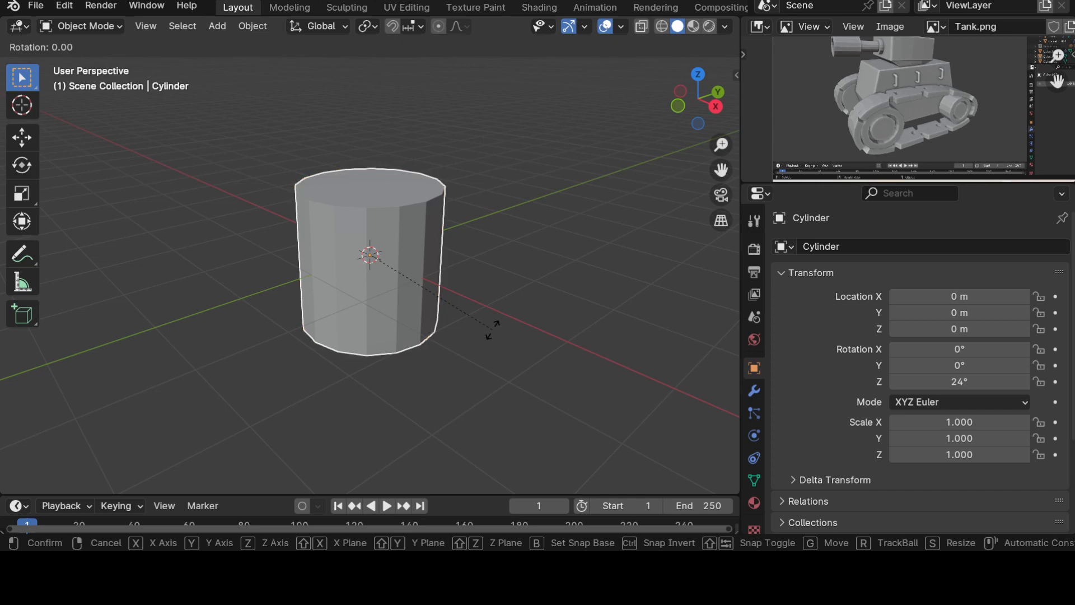
pyautogui.press('x')
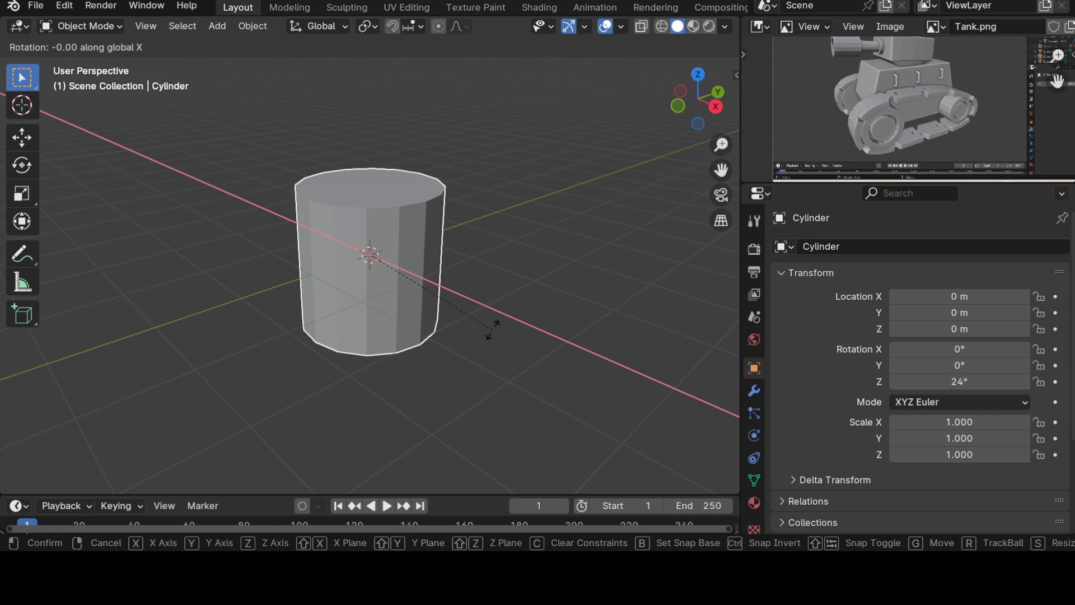
pyautogui.write('90')
pyautogui.press('Return')
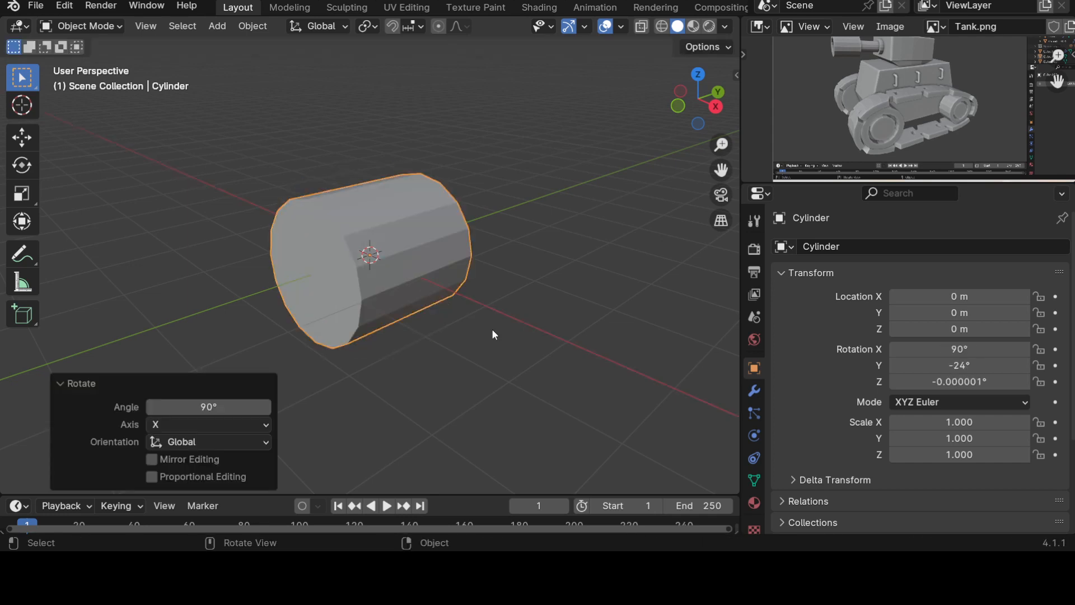
# Step: Set the cylinder's Z rotation to exactly 0° while in the front view
pyautogui.moveTo(503, 305); pyautogui.dragTo(441, 338, button='middle')
pyautogui.press('KP_1')
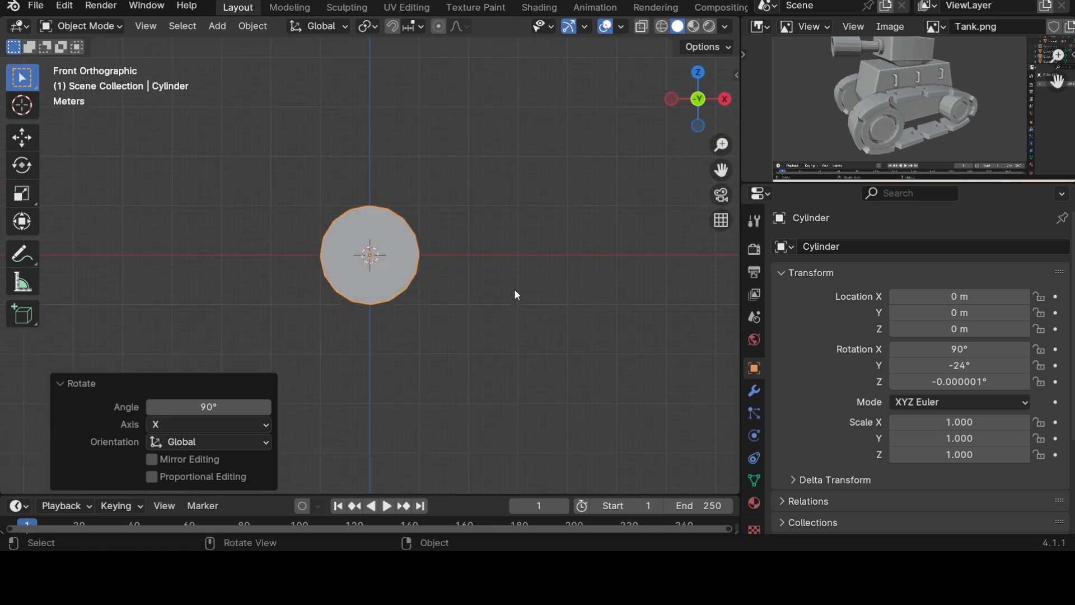
pyautogui.press('n')
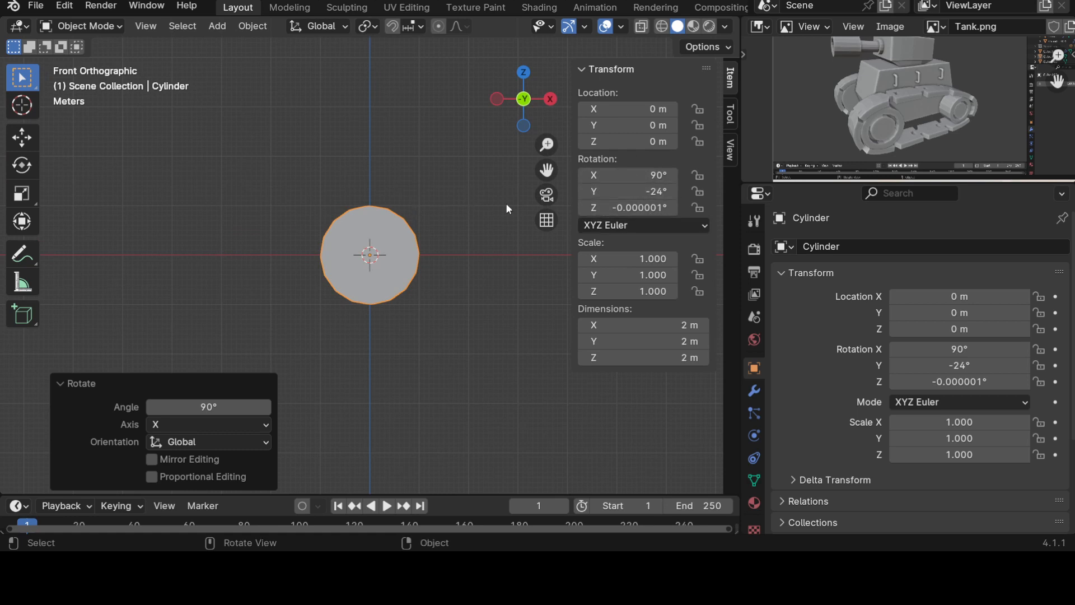
pyautogui.click(627, 207)
pyautogui.write('0')
pyautogui.press('Return')
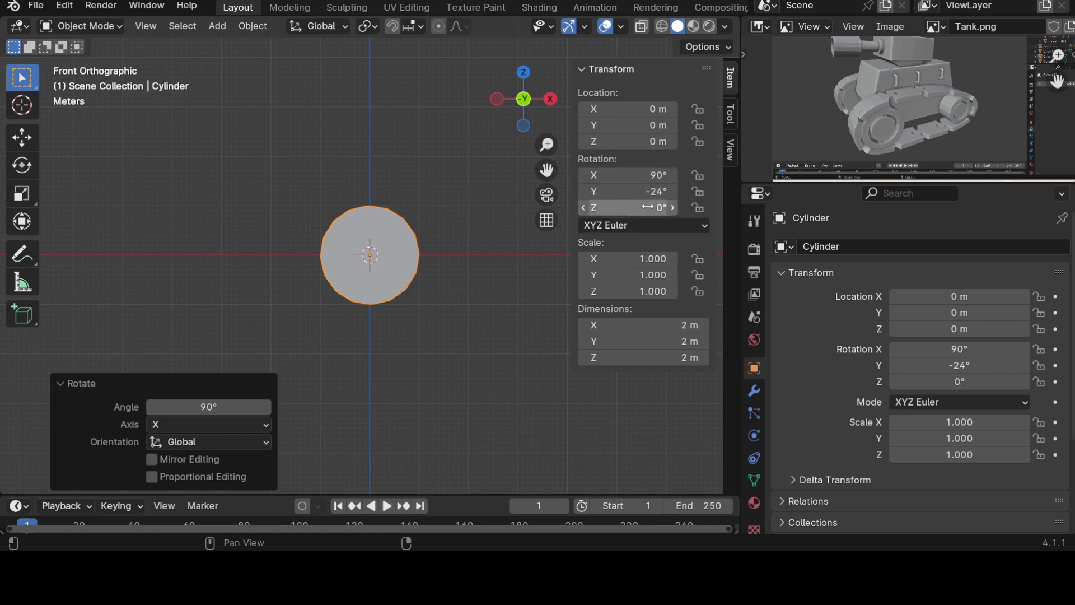
# Step: Set the cylinder's Y rotation to 0°
pyautogui.click(612, 192)
pyautogui.write('0')
pyautogui.press('Return')
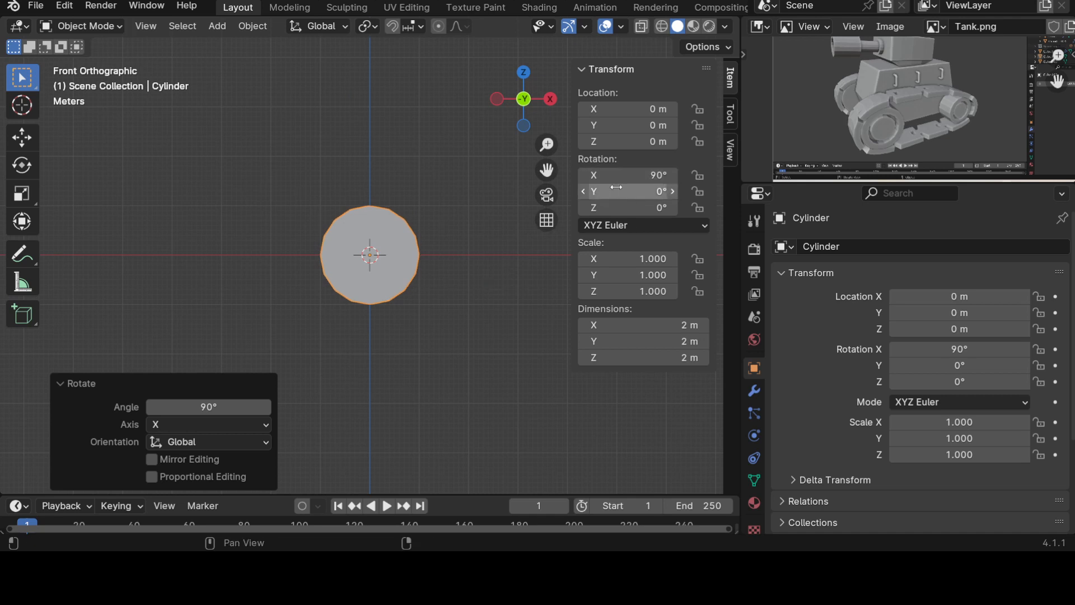
pyautogui.moveTo(456, 262); pyautogui.dragTo(684, 197, button='middle')
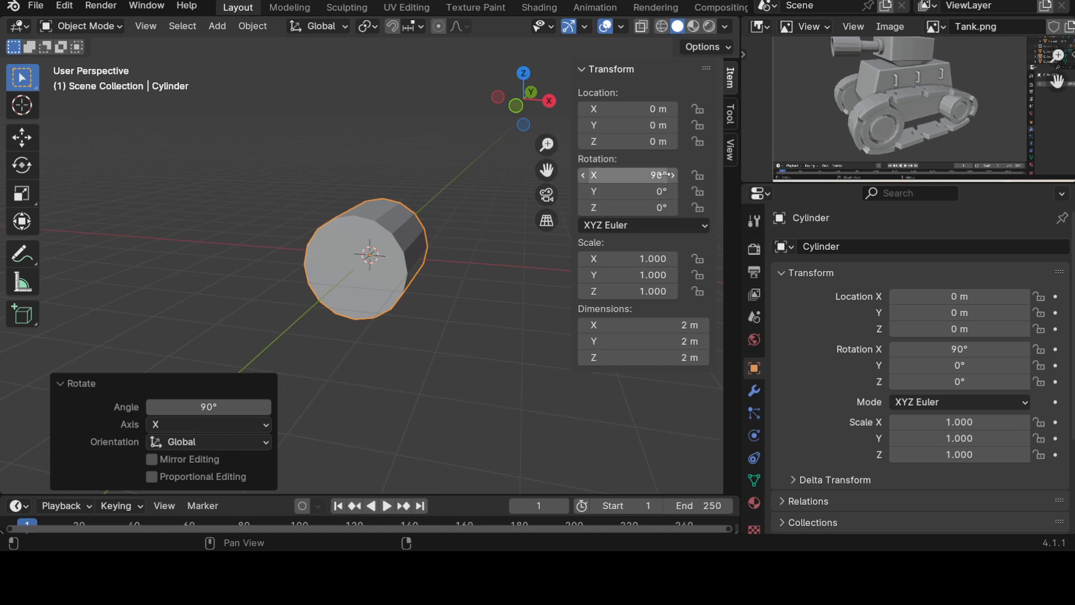
pyautogui.moveTo(415, 252); pyautogui.dragTo(401, 240, button='middle')
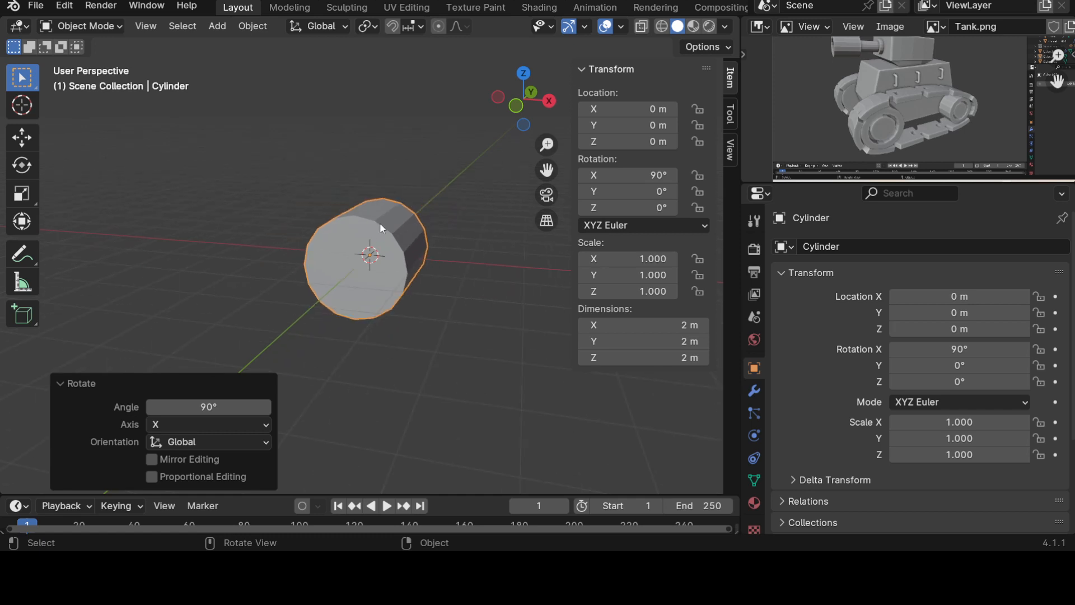
# Step: Apply the cylinder's rotation so its orientation becomes the object's zero rotation
pyautogui.moveTo(380, 226); pyautogui.dragTo(397, 288, button='middle')
pyautogui.hotkey('ctrl', 'a')
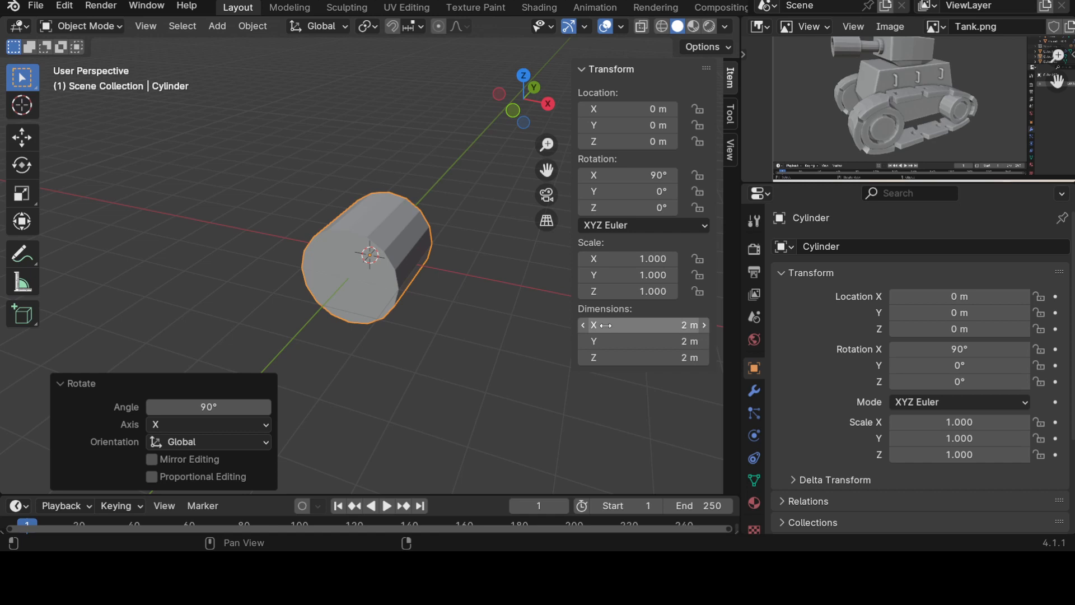
pyautogui.hotkey('ctrl', 'a')
pyautogui.click(424, 329)
pyautogui.moveTo(447, 325); pyautogui.dragTo(416, 331, button='middle')
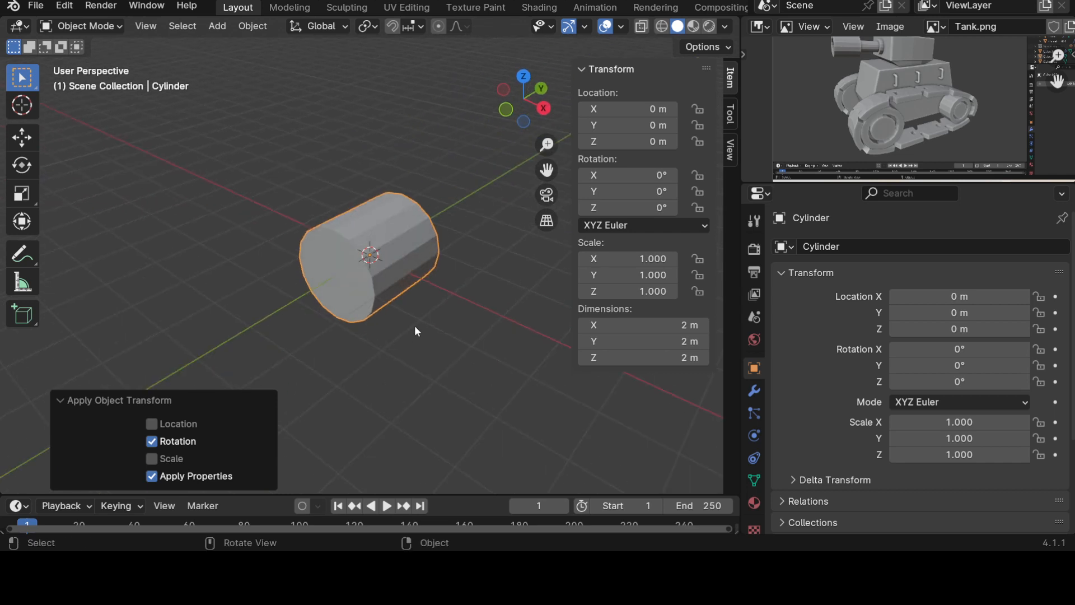
# Step: Flatten the cylinder by scaling it along the global Y axis to about 0.431
pyautogui.moveTo(458, 360); pyautogui.dragTo(337, 265, button='middle')
pyautogui.scroll(-2, 416, 246)
pyautogui.scroll(1, 331, 275)
pyautogui.scroll(1, 331, 275)
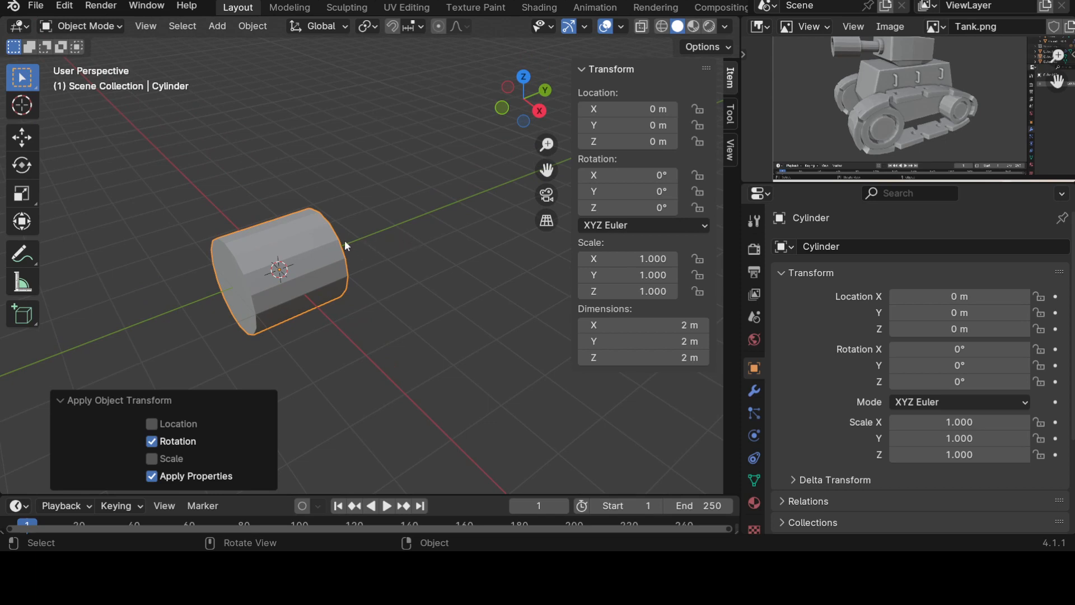
pyautogui.press('s')
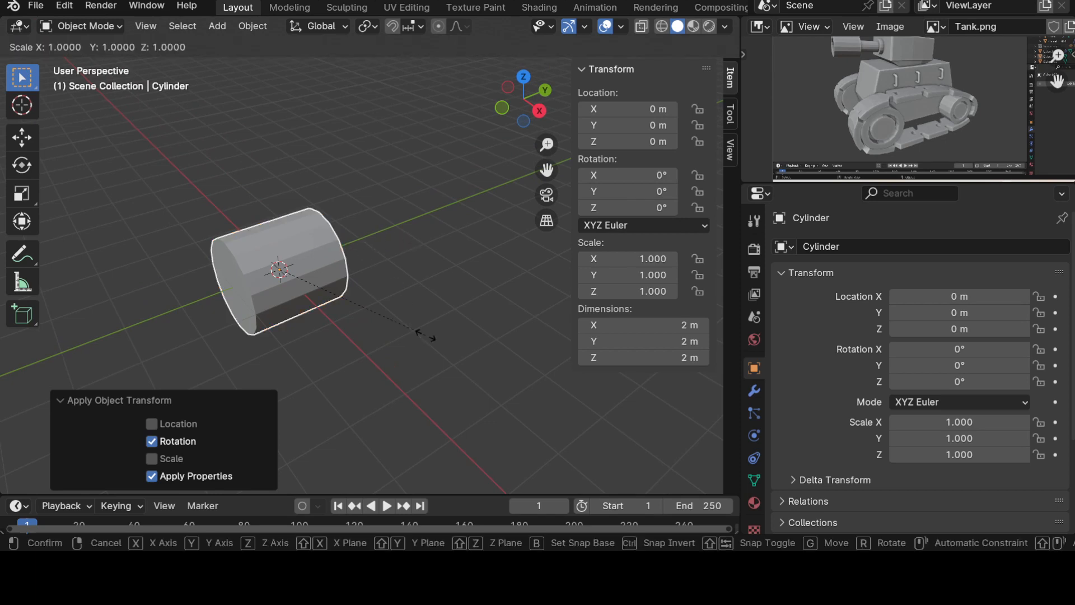
pyautogui.press('y')
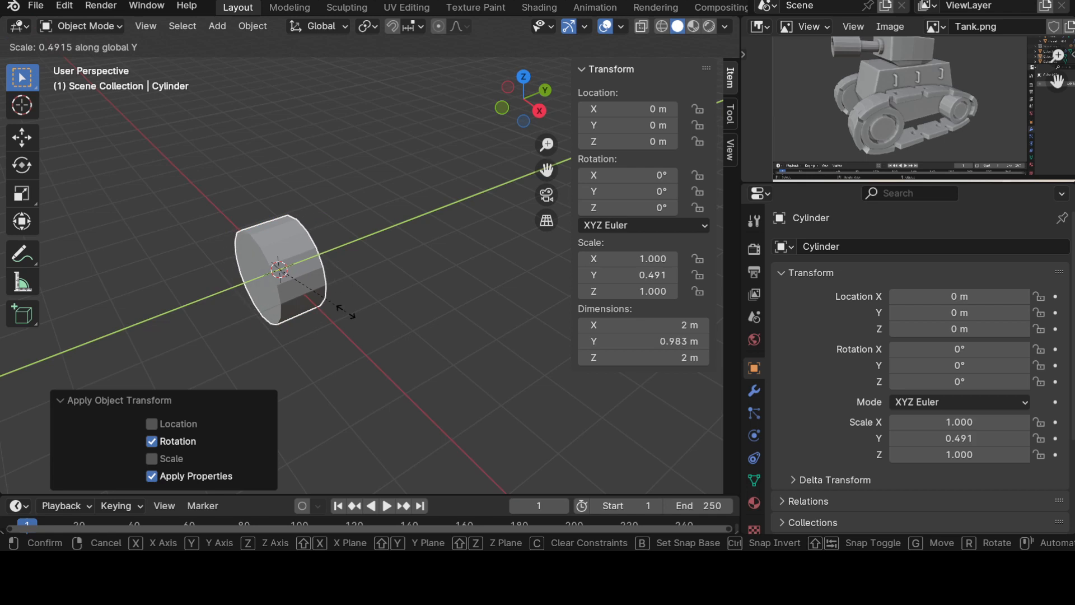
pyautogui.click(343, 310)
# Step: Widen the flattened cylinder along the global Y axis by a factor of about 1.265
pyautogui.moveTo(343, 310); pyautogui.dragTo(356, 337, button='middle')
pyautogui.press('s')
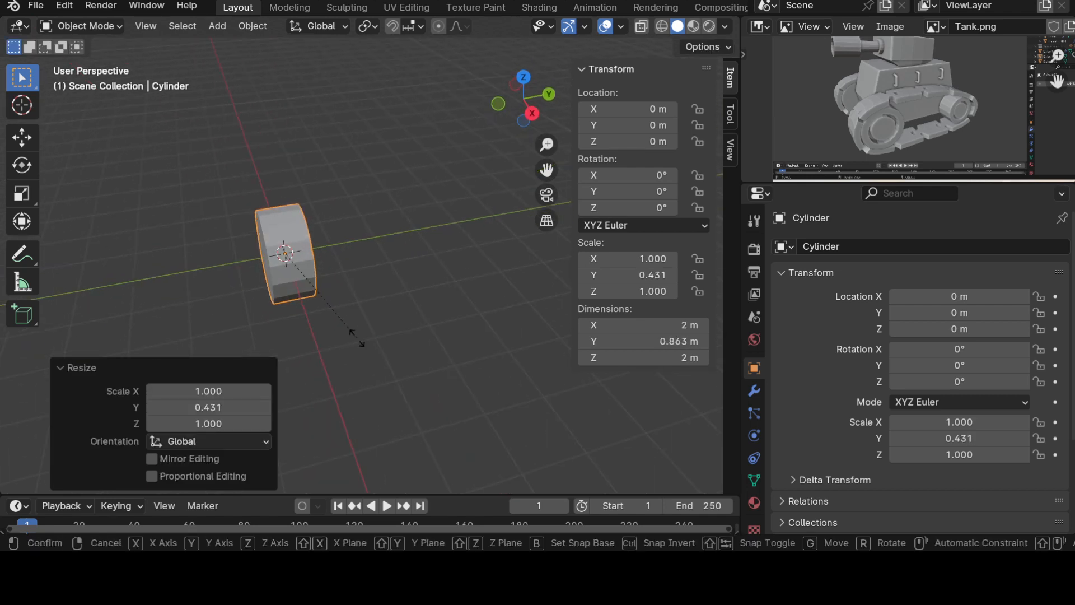
pyautogui.press('y')
pyautogui.click(317, 342)
pyautogui.moveTo(317, 341); pyautogui.dragTo(460, 305, button='middle')
pyautogui.moveTo(429, 342); pyautogui.dragTo(449, 348, button='middle')
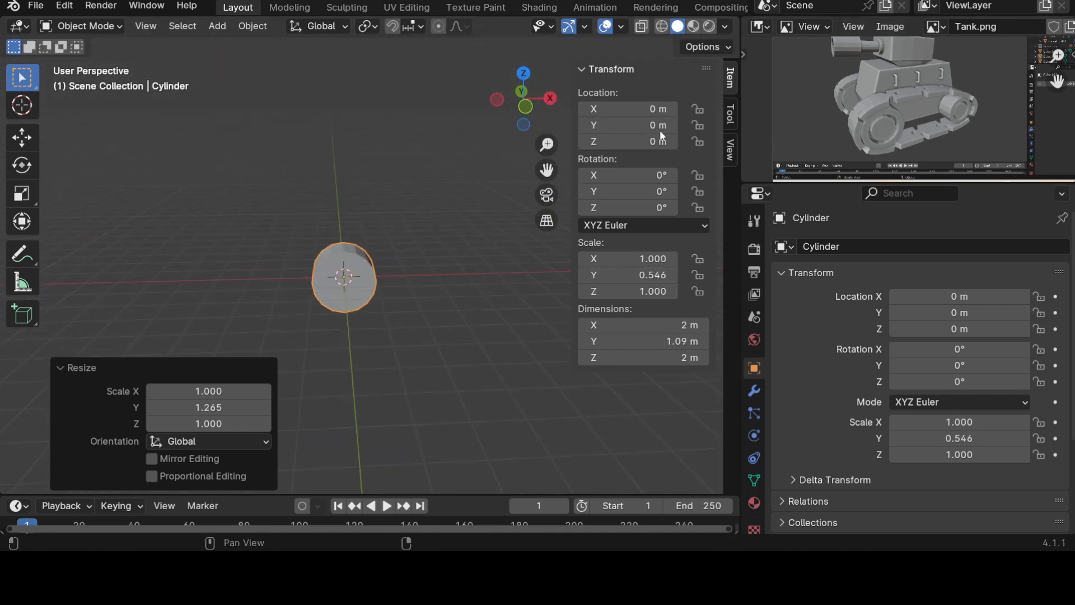
# Step: Hide the viewport sidebar and enlarge the large track wheel in the Tank.png reference image
pyautogui.press('n')
pyautogui.scroll(3, 909, 118)
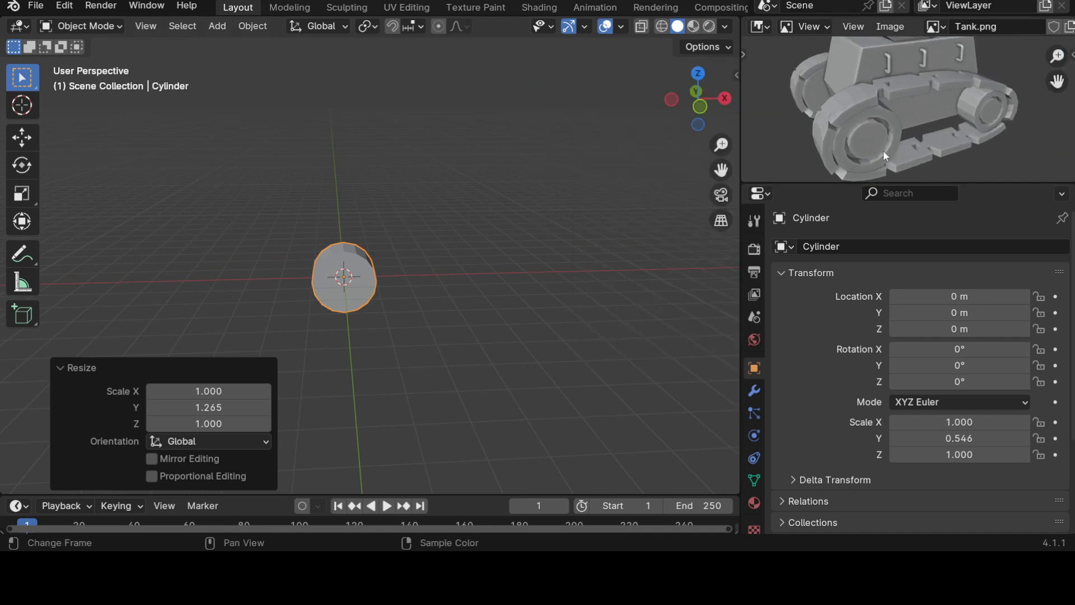
pyautogui.scroll(5, 888, 159)
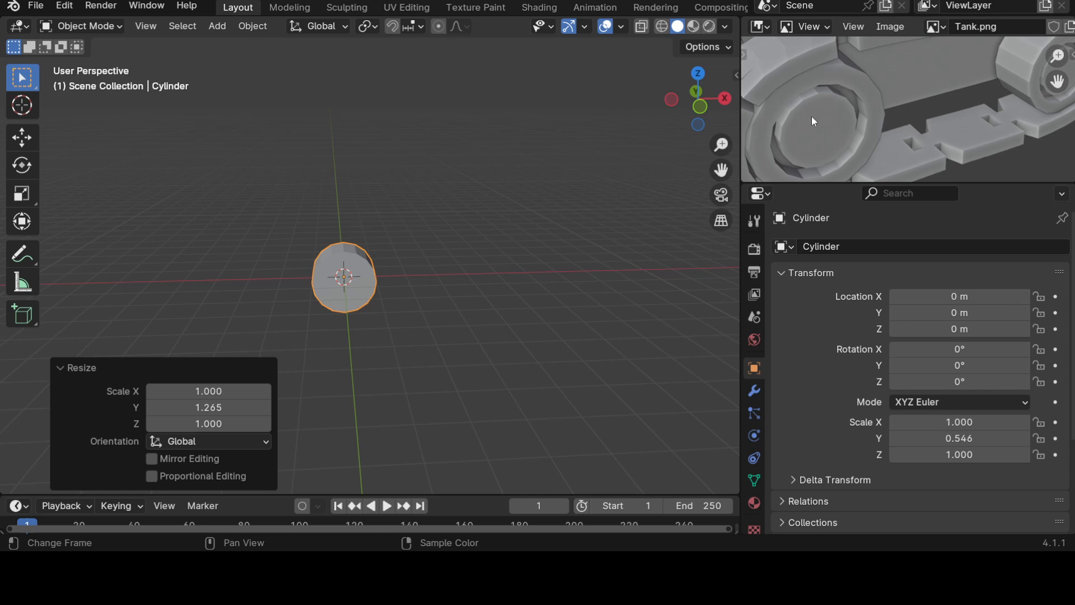
# Step: Enter Edit Mode on the cylinder and select all the strip faces of its front cap
pyautogui.moveTo(494, 271); pyautogui.dragTo(445, 285, button='middle')
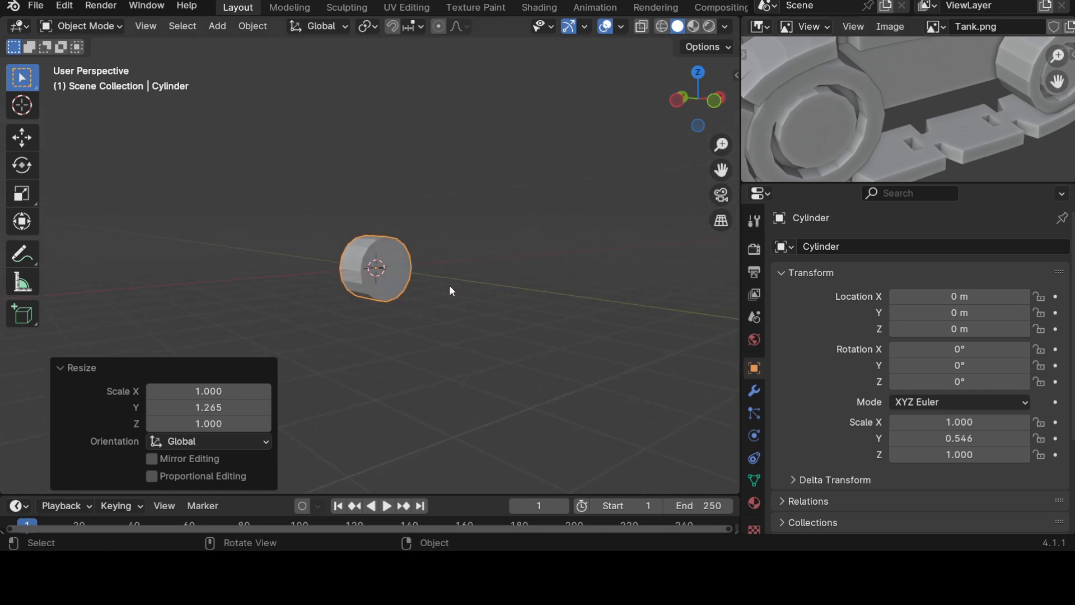
pyautogui.press('Tab')
pyautogui.scroll(3, 468, 291)
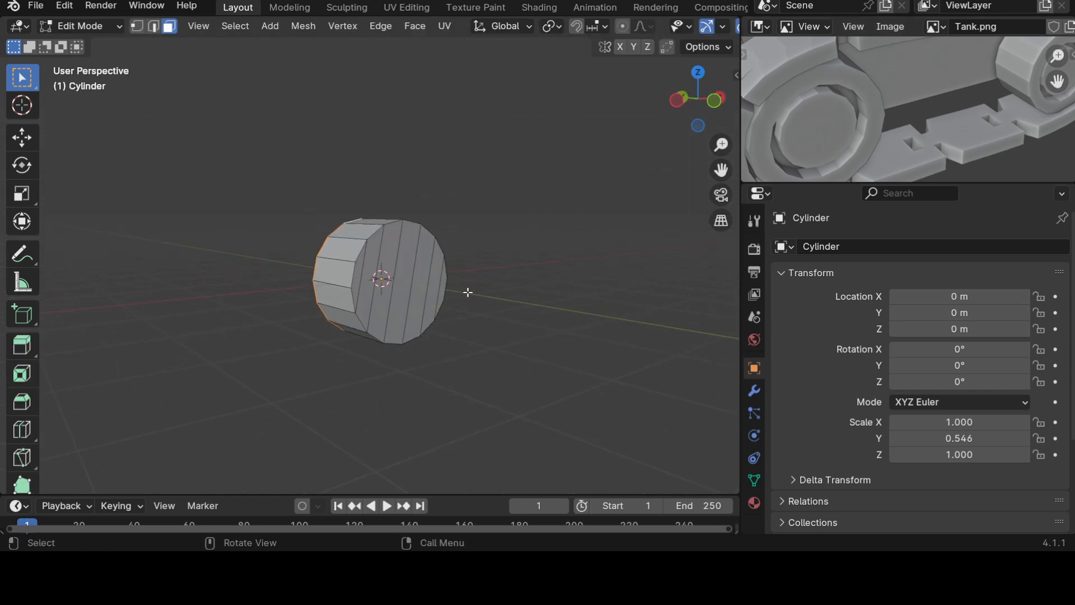
pyautogui.click(364, 272)
pyautogui.keyDown('shift'); pyautogui.click(371, 271); pyautogui.keyUp('shift')
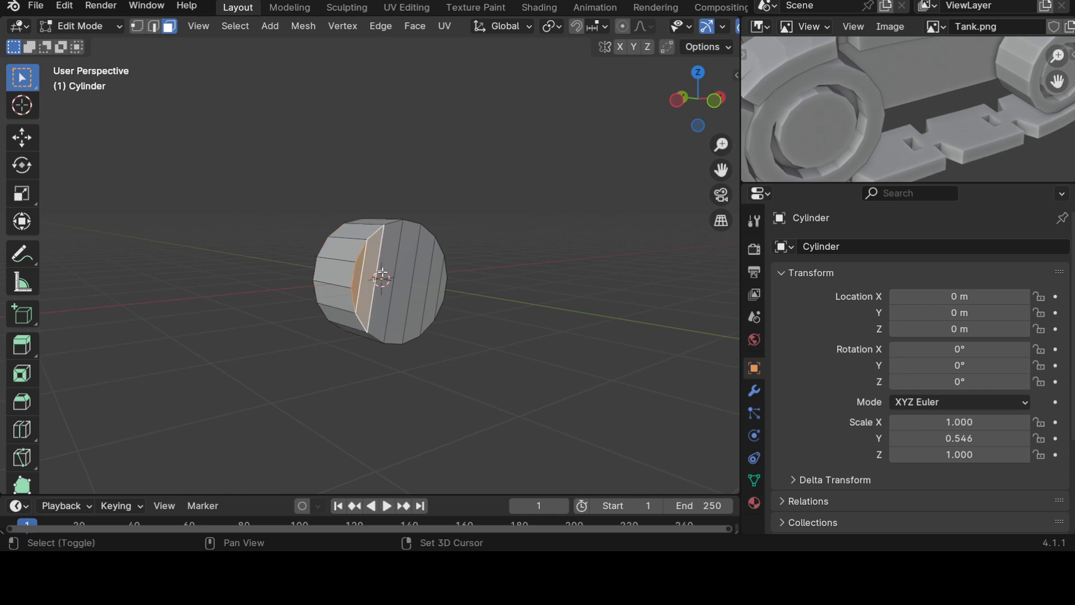
pyautogui.keyDown('shift'); pyautogui.click(390, 273); pyautogui.keyUp('shift')
pyautogui.keyDown('shift'); pyautogui.click(404, 276); pyautogui.keyUp('shift')
pyautogui.keyDown('shift'); pyautogui.click(424, 284); pyautogui.keyUp('shift')
pyautogui.keyDown('shift'); pyautogui.click(435, 289); pyautogui.keyUp('shift')
pyautogui.keyDown('shift'); pyautogui.click(440, 291); pyautogui.keyUp('shift')
# Step: Try insetting the selected front cap faces by about 0.3165 m and undo the inset
pyautogui.moveTo(511, 310); pyautogui.dragTo(467, 314, button='middle')
pyautogui.press('KP_1')
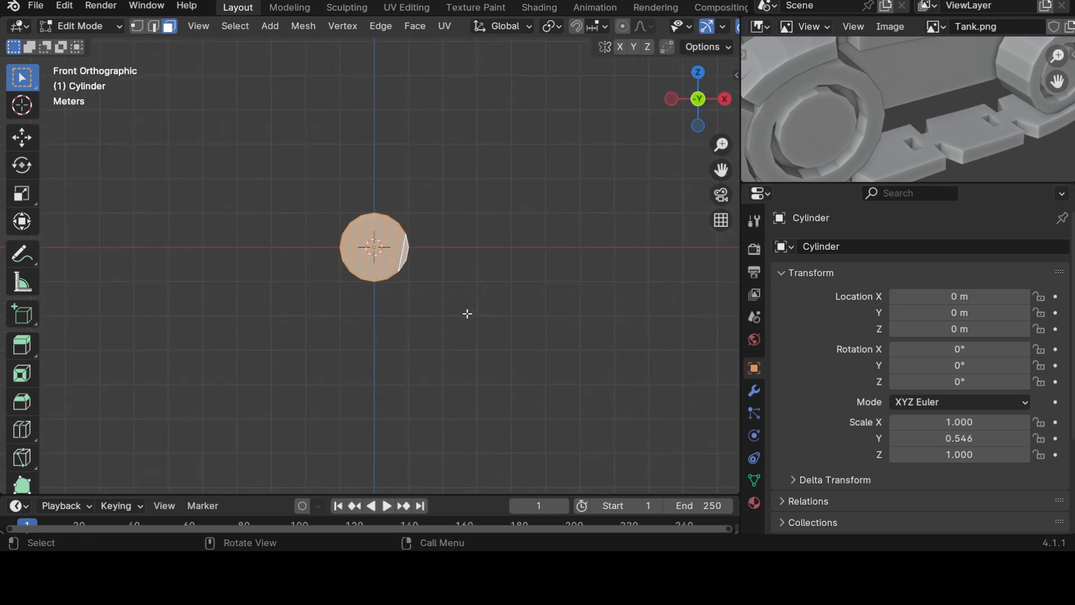
pyautogui.scroll(4, 487, 322)
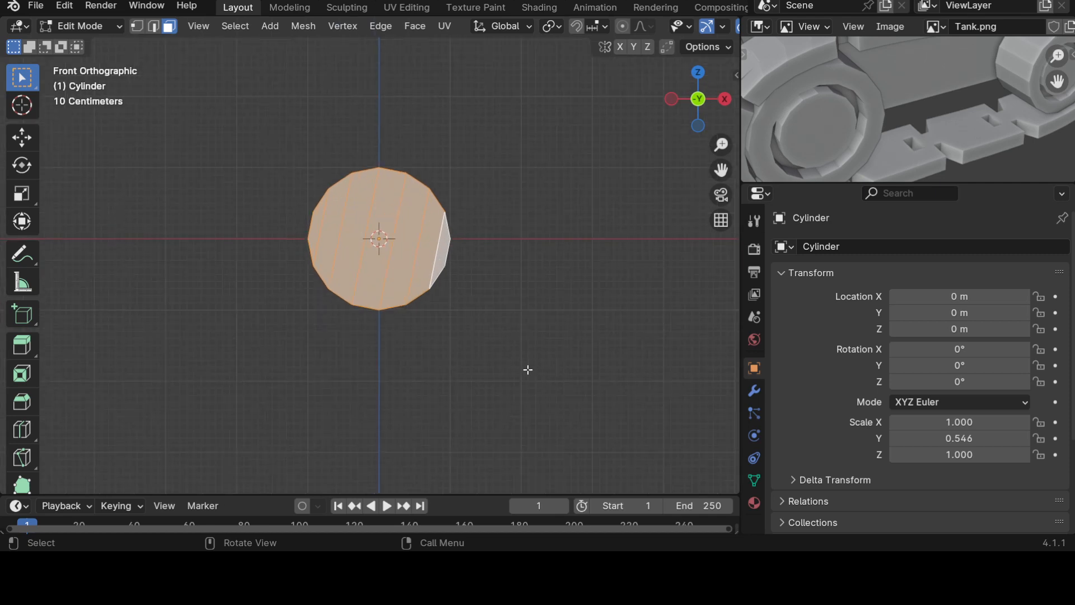
pyautogui.press('i')
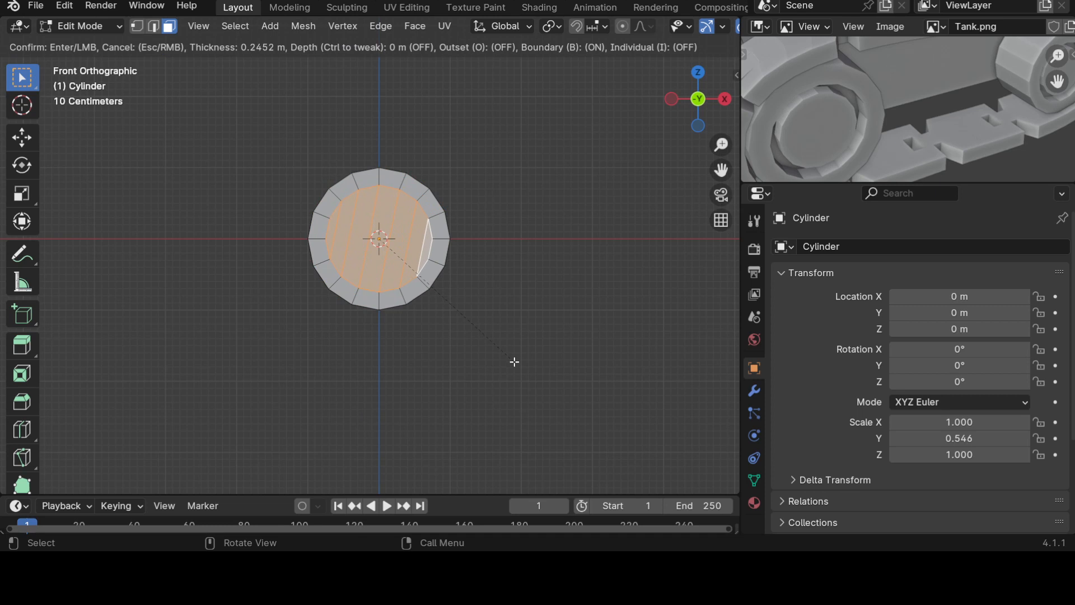
pyautogui.click(510, 360)
pyautogui.moveTo(510, 361); pyautogui.dragTo(477, 386, button='middle')
pyautogui.scroll(3, 477, 294)
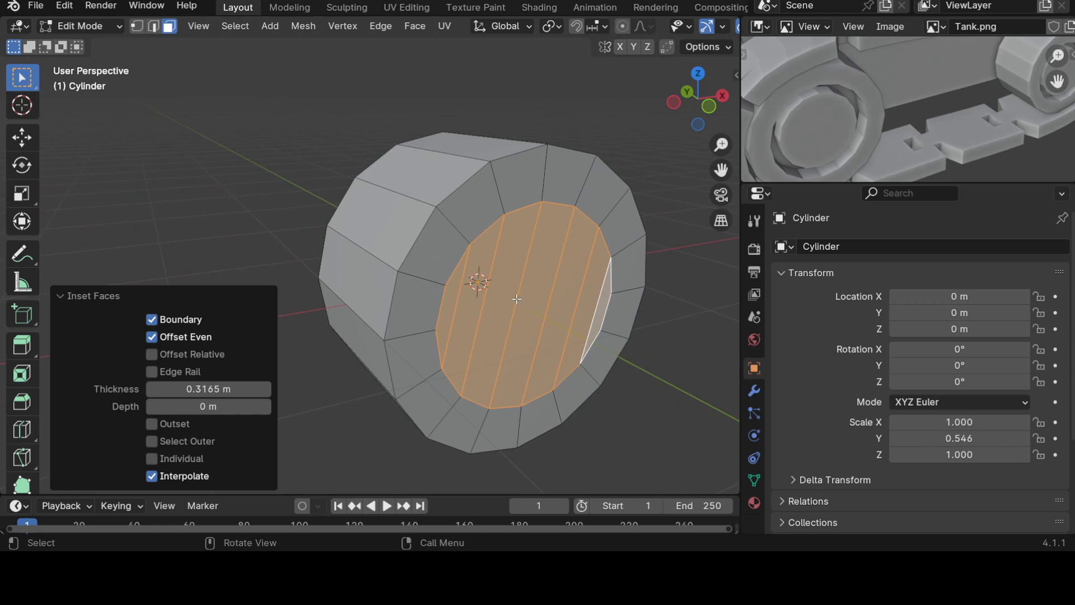
pyautogui.scroll(-3, 555, 329)
pyautogui.moveTo(590, 358); pyautogui.dragTo(564, 344, button='middle')
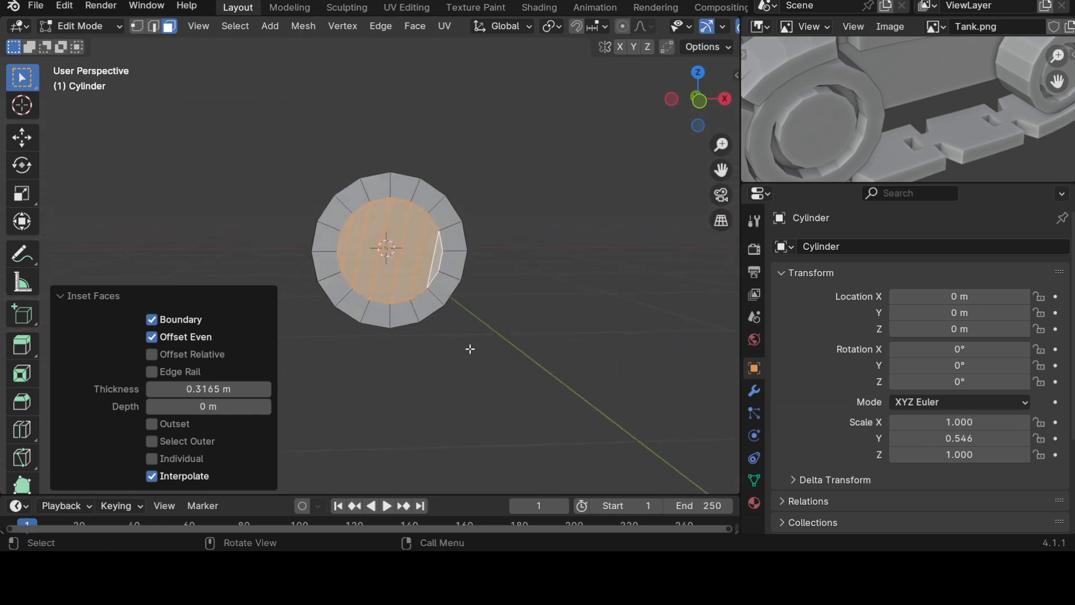
pyautogui.hotkey('ctrl', 'z')
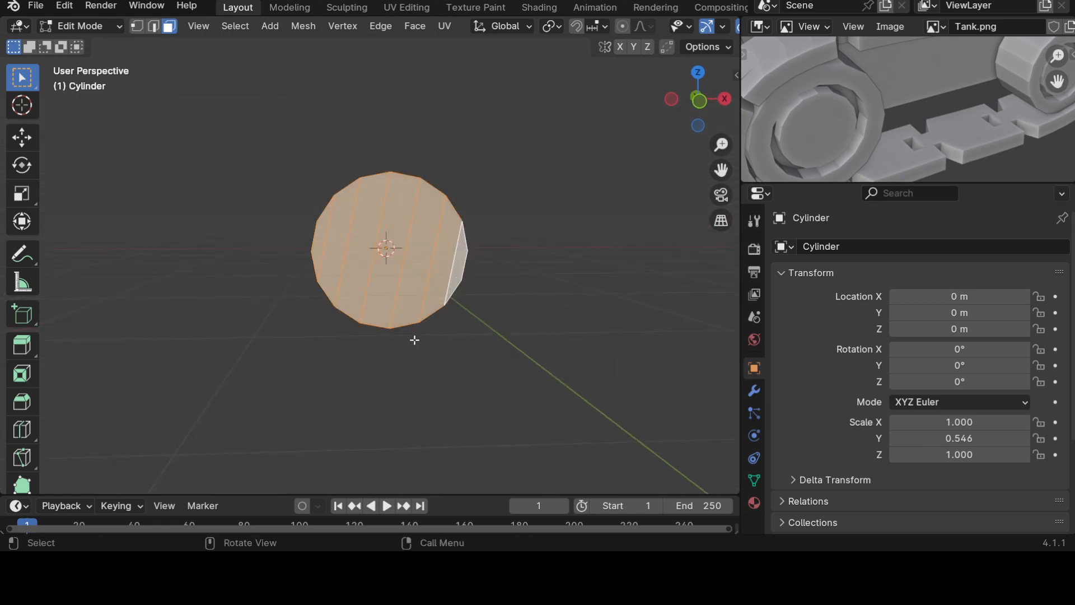
pyautogui.moveTo(413, 339); pyautogui.dragTo(439, 355, button='middle')
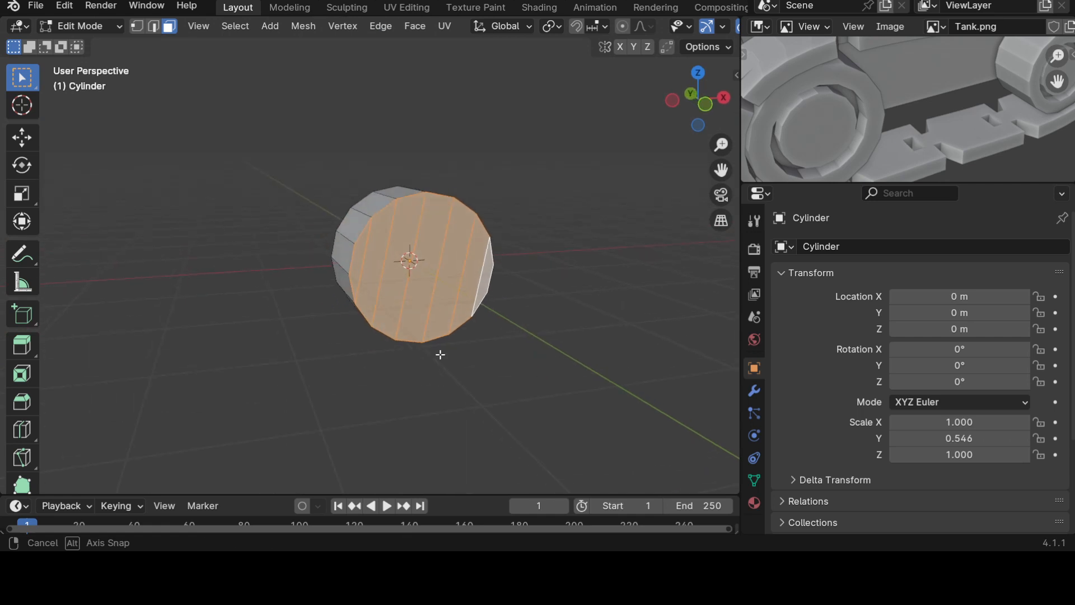
pyautogui.press('s')
pyautogui.click(517, 386)
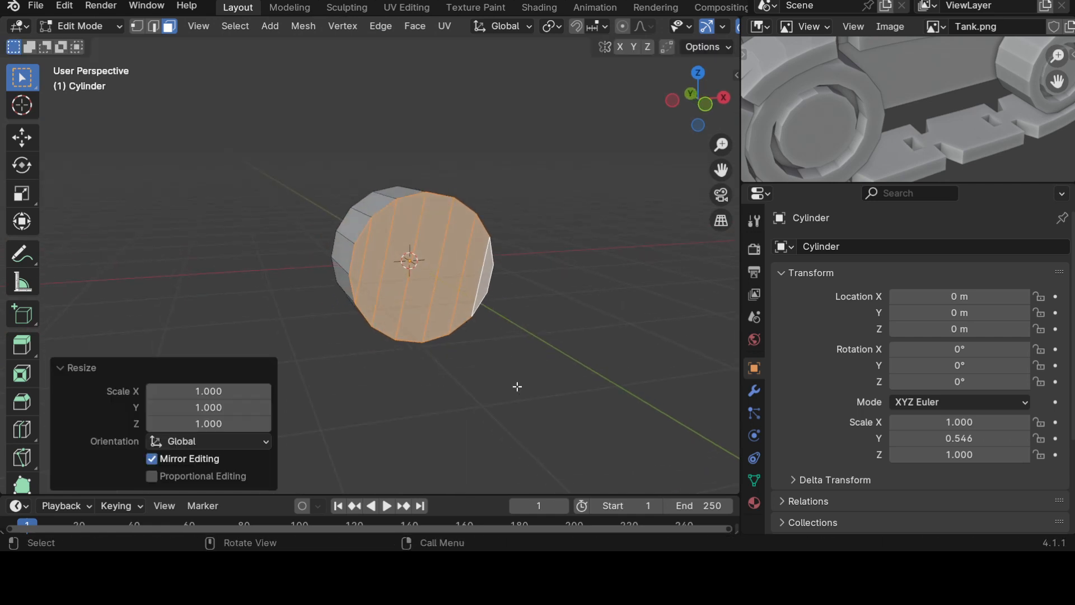
pyautogui.hotkey('ctrl', 'z')
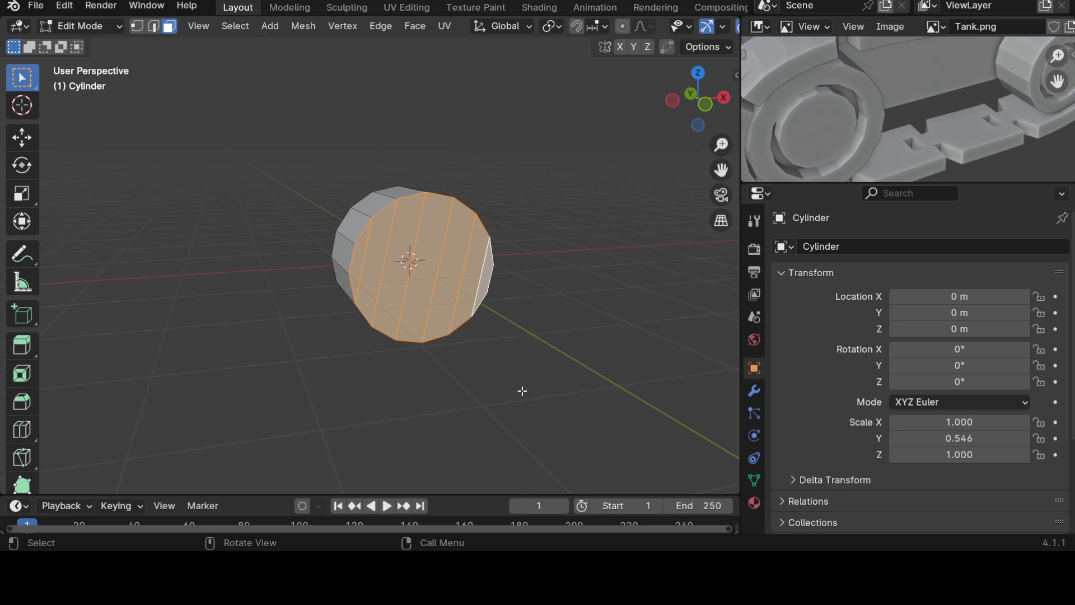
# Step: Extrude the front cap faces in place and scale them uniformly to about 0.739 to form a rim
pyautogui.press('e')
pyautogui.rightClick(520, 390)
pyautogui.press('s')
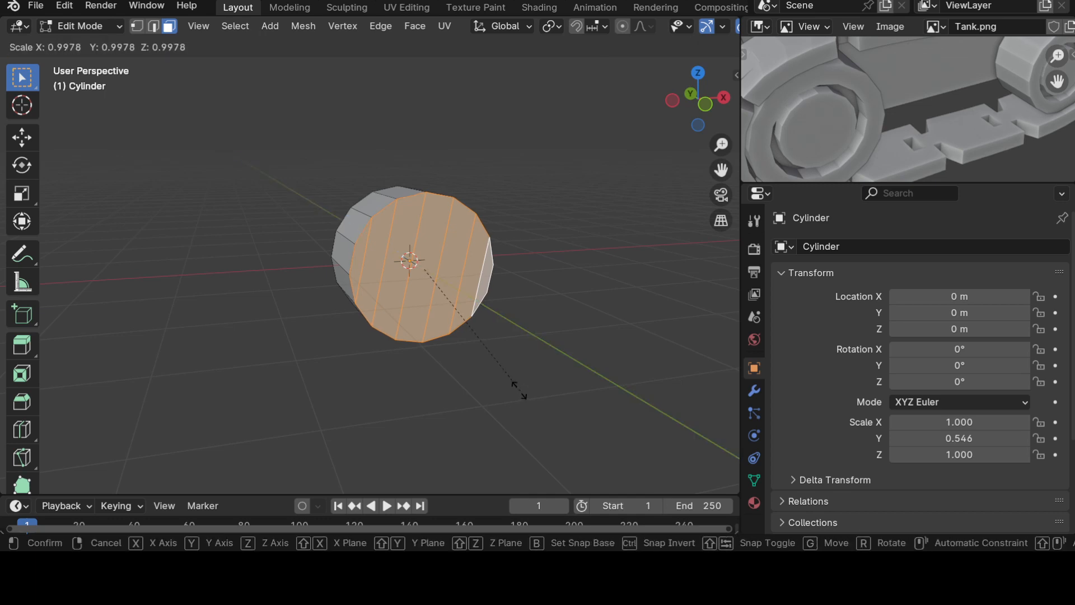
pyautogui.click(500, 355)
pyautogui.press('KP_3')
pyautogui.press('KP_1')
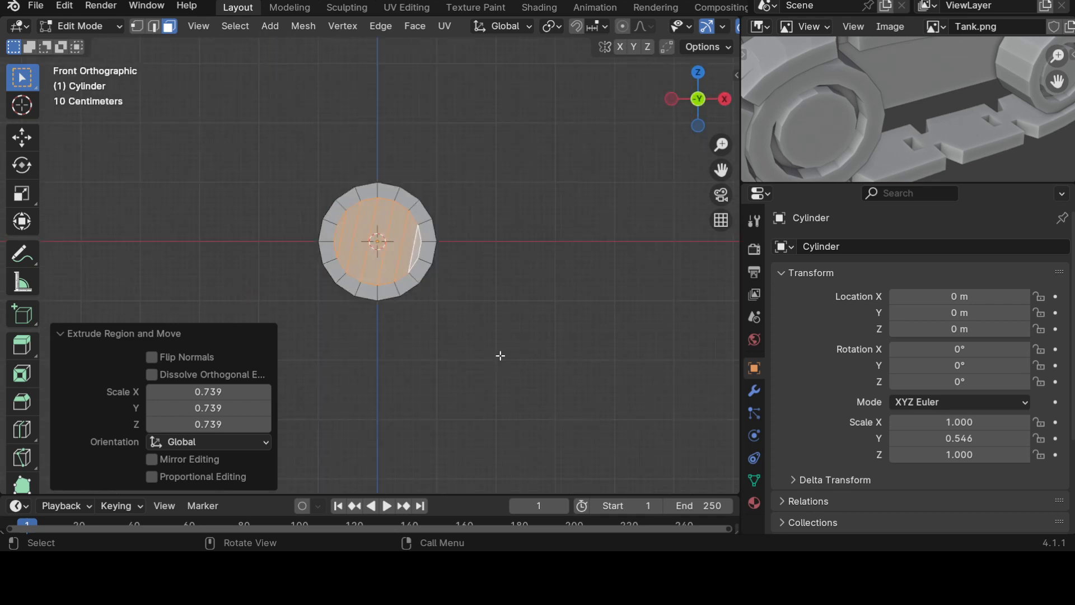
pyautogui.scroll(1, 403, 400)
# Step: Extrude the inner cap faces about 0.385 m inward along their normal to recess the wheel's centre
pyautogui.moveTo(372, 384); pyautogui.dragTo(485, 364, button='middle')
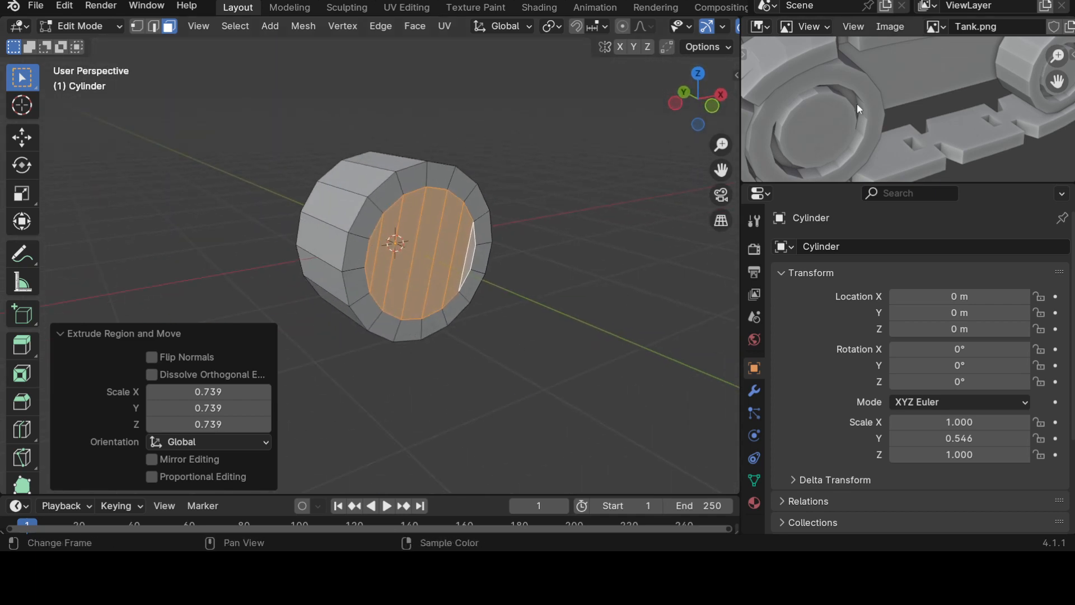
pyautogui.moveTo(468, 375); pyautogui.dragTo(499, 413, button='middle')
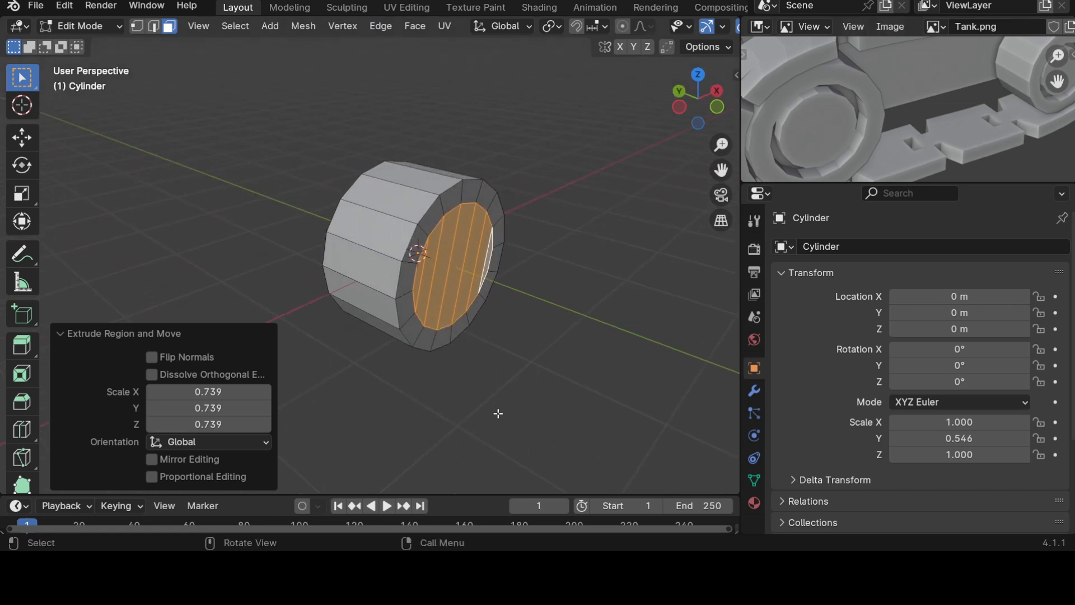
pyautogui.press('e')
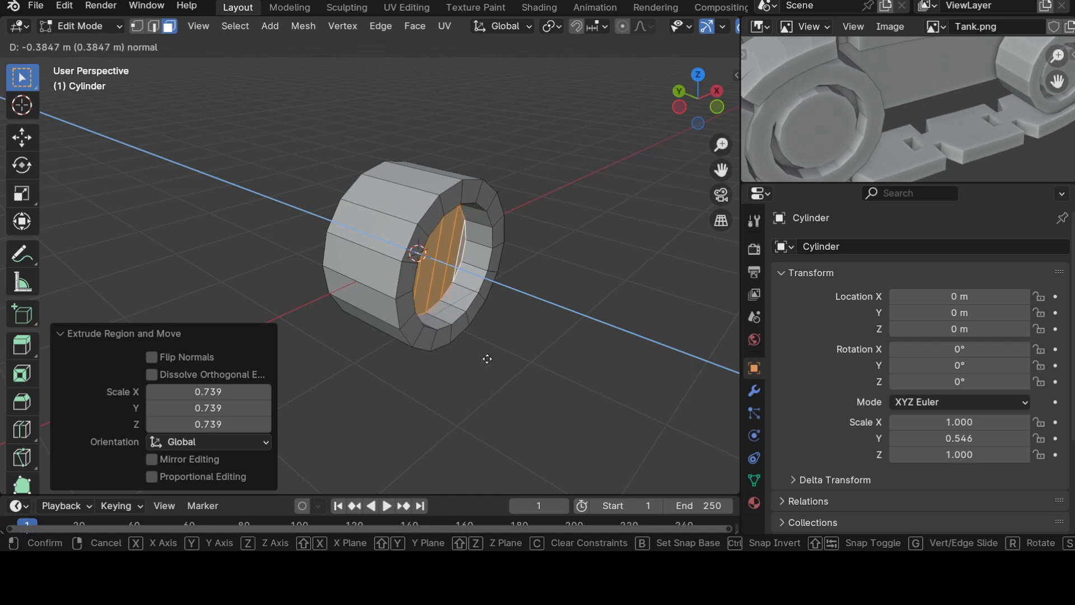
pyautogui.click(487, 359)
pyautogui.moveTo(532, 371); pyautogui.dragTo(519, 367, button='middle')
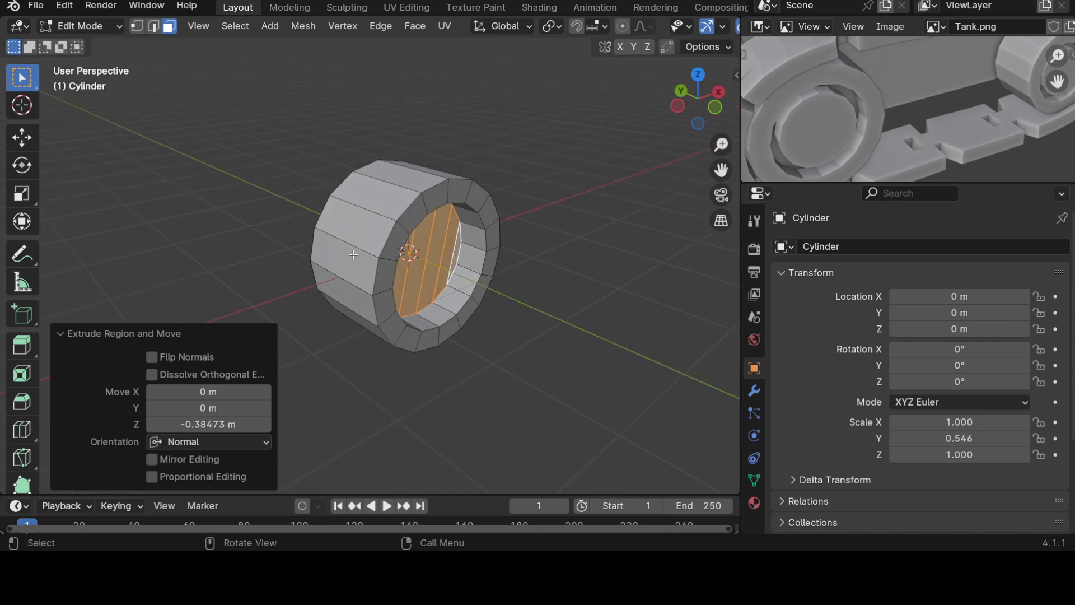
# Step: Move the recessed faces about 0.175 m deeper along the global Y axis with the Move tool
pyautogui.moveTo(441, 345); pyautogui.dragTo(473, 344, button='middle')
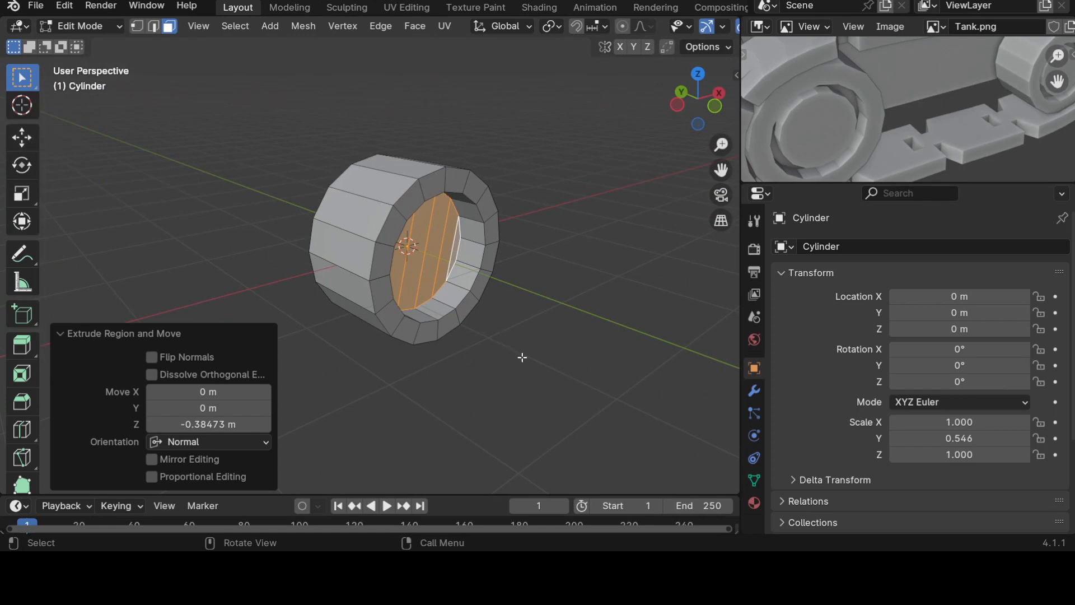
pyautogui.click(23, 138)
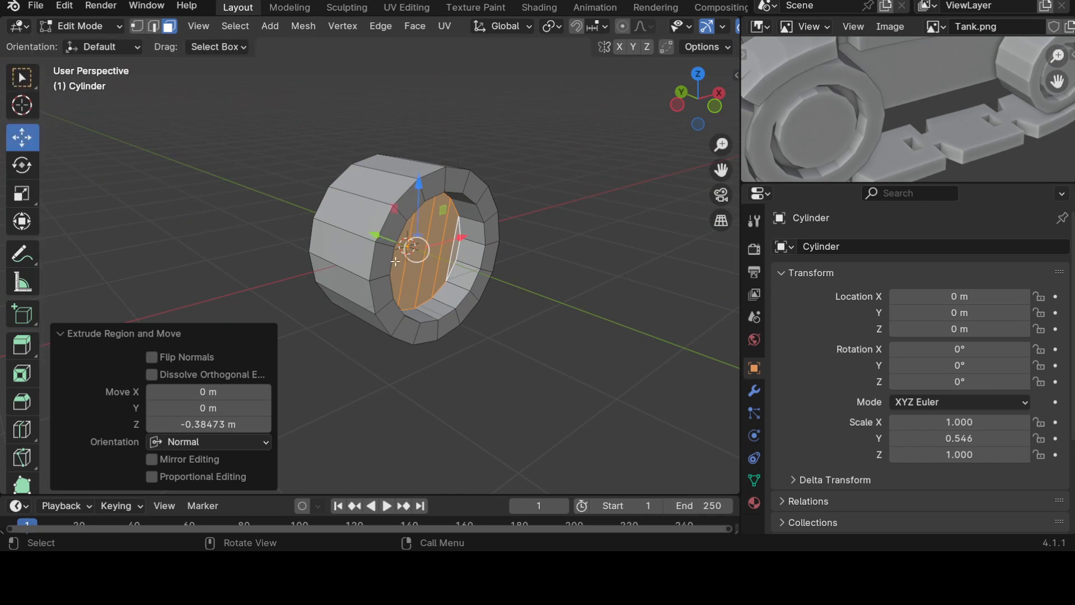
pyautogui.moveTo(383, 242); pyautogui.dragTo(363, 229)
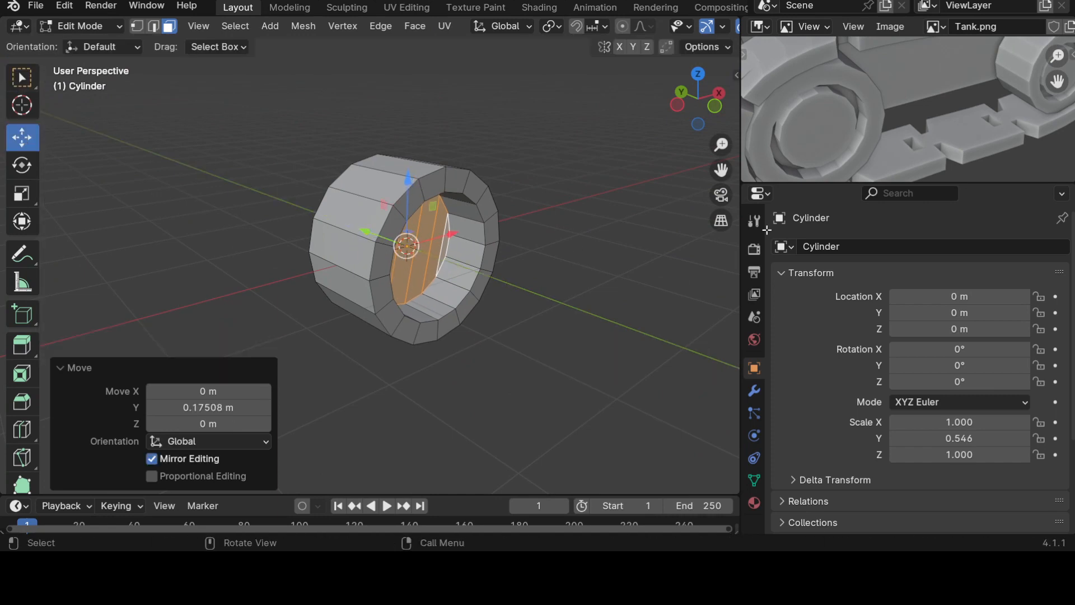
# Step: Extrude the recessed centre faces in place and scale them uniformly to 0.81
pyautogui.moveTo(575, 224); pyautogui.dragTo(487, 297, button='middle')
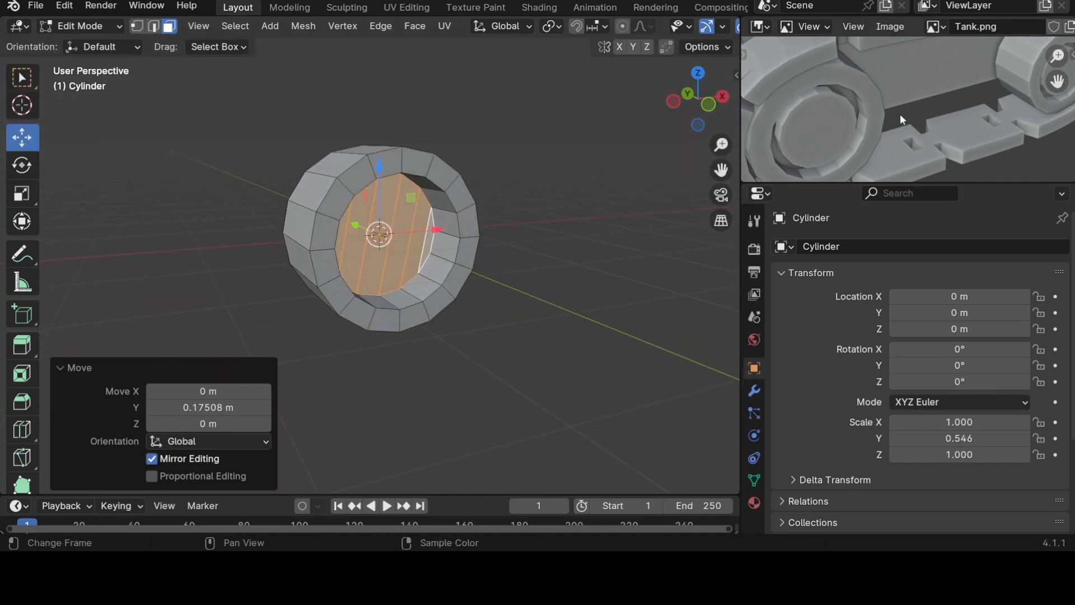
pyautogui.moveTo(556, 305)
pyautogui.mouseDown(button='middle')
pyautogui.moveTo(514, 291)
pyautogui.moveTo(543, 309)
pyautogui.mouseUp(button='middle')
pyautogui.moveTo(515, 376); pyautogui.dragTo(502, 409, button='middle')
pyautogui.press('e')
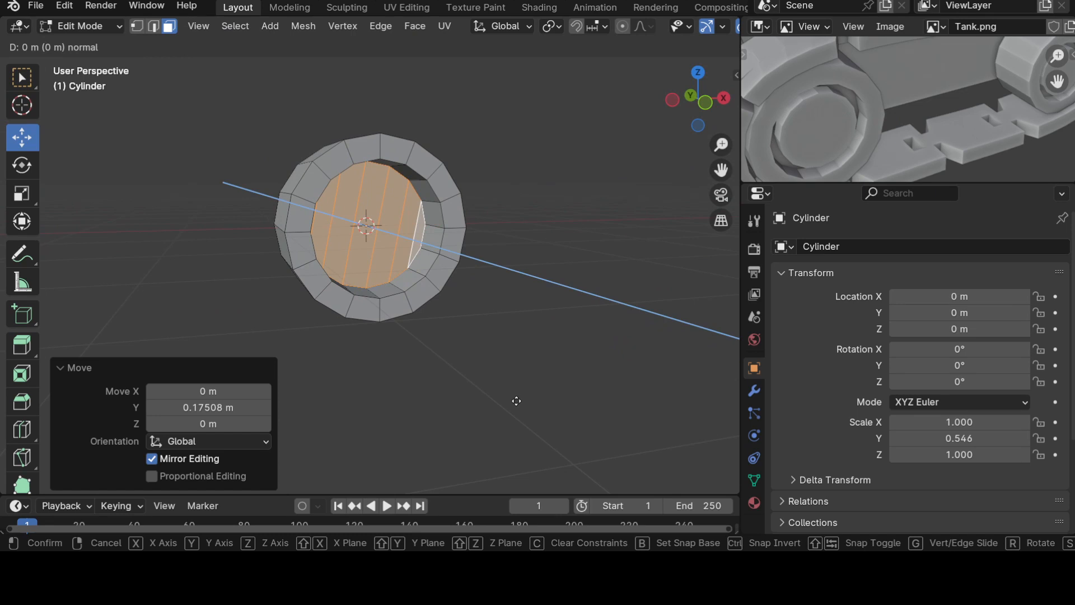
pyautogui.press('s')
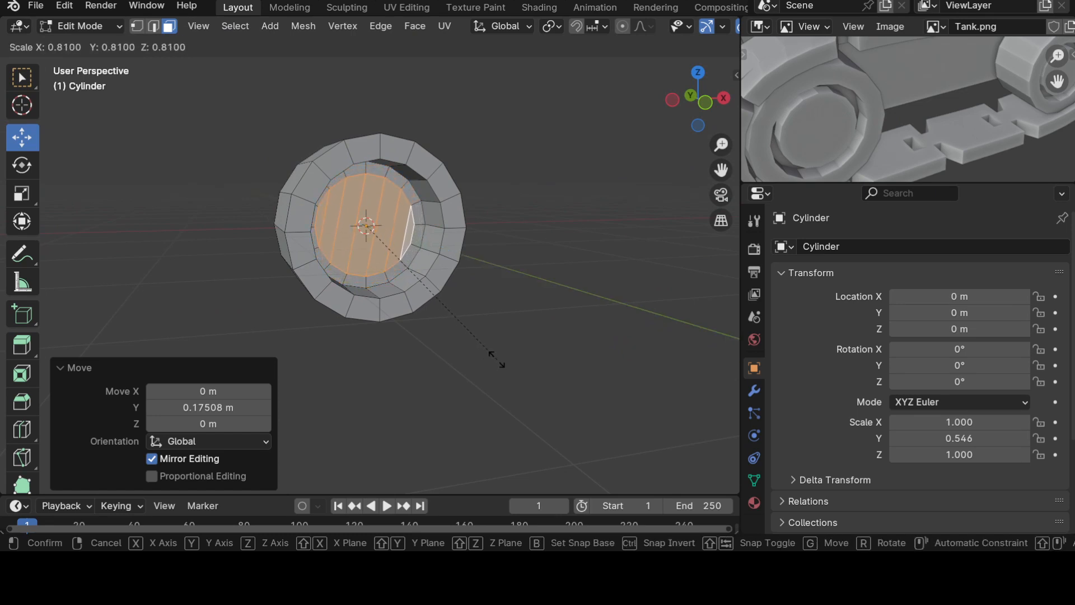
pyautogui.click(496, 359)
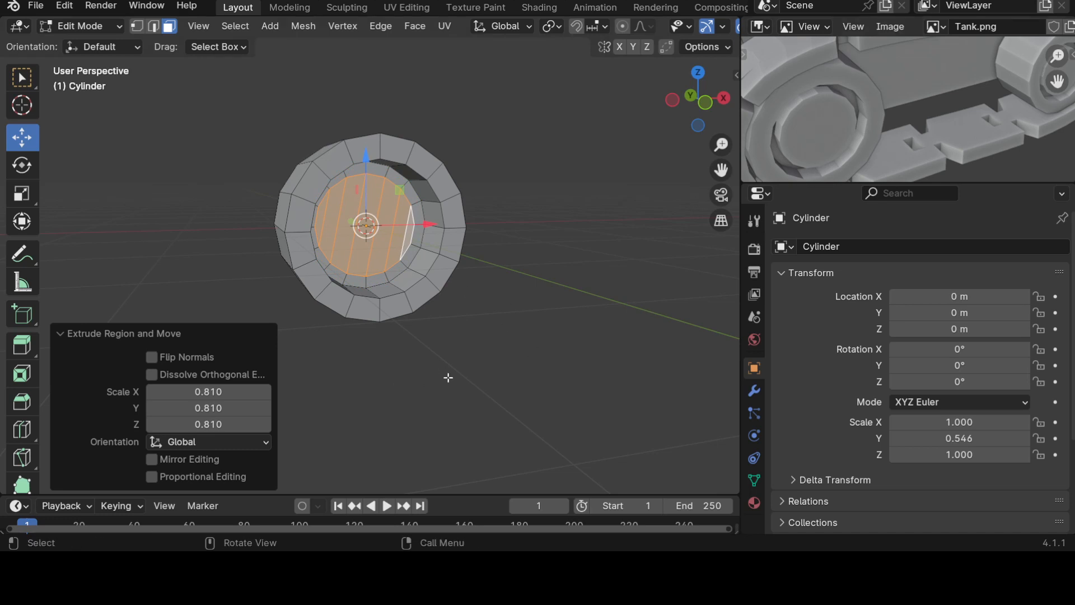
# Step: Extrude the centre faces outward along their normal into a hub, shift them about 0.076 m along global Y, and return to Object Mode
pyautogui.press('e')
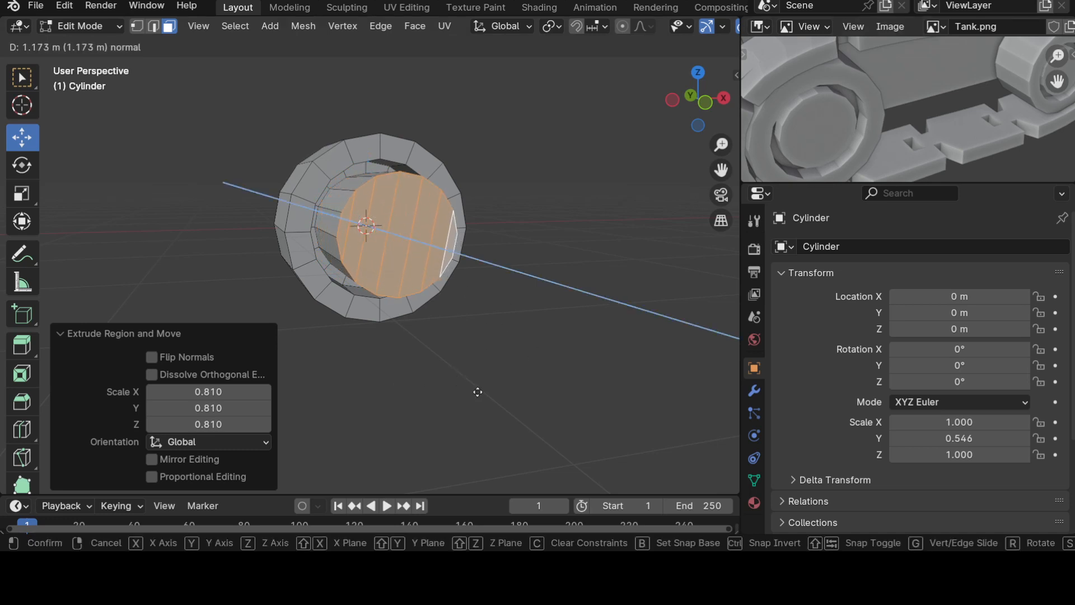
pyautogui.click(462, 386)
pyautogui.moveTo(461, 386); pyautogui.dragTo(487, 422, button='middle')
pyautogui.moveTo(492, 368); pyautogui.dragTo(495, 308, button='middle')
pyautogui.moveTo(482, 234); pyautogui.dragTo(488, 235)
pyautogui.moveTo(487, 235); pyautogui.dragTo(484, 312, button='middle')
pyautogui.scroll(-2, 510, 303)
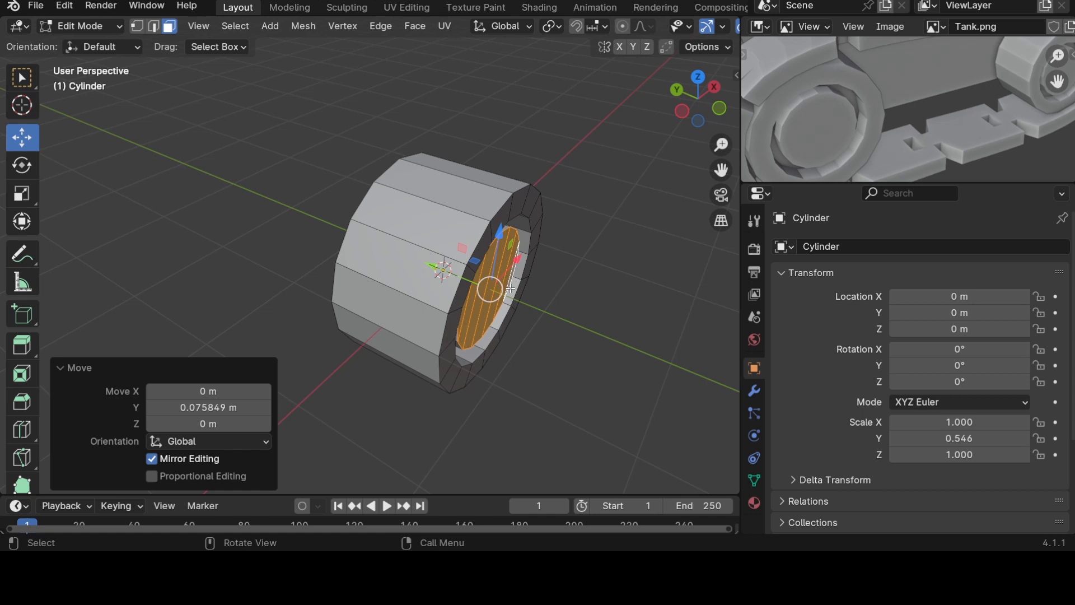
pyautogui.moveTo(586, 348); pyautogui.dragTo(552, 291, button='middle')
pyautogui.press('Tab')
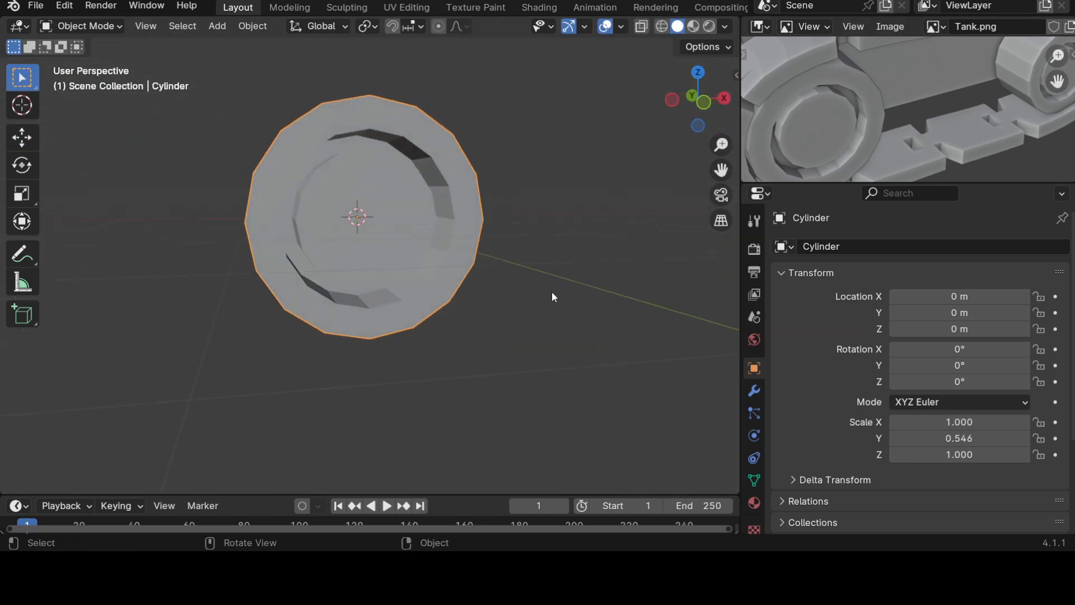
# Step: Enable Cavity in the solid viewport shading and change its type from Screen to another one
pyautogui.press('KP_1')
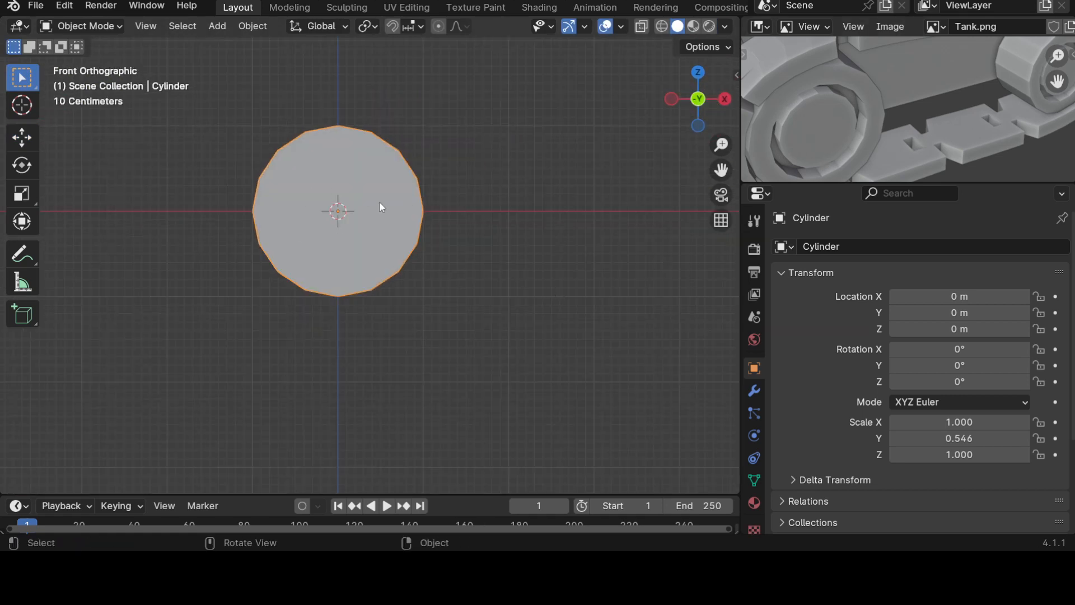
pyautogui.press('KP_5')
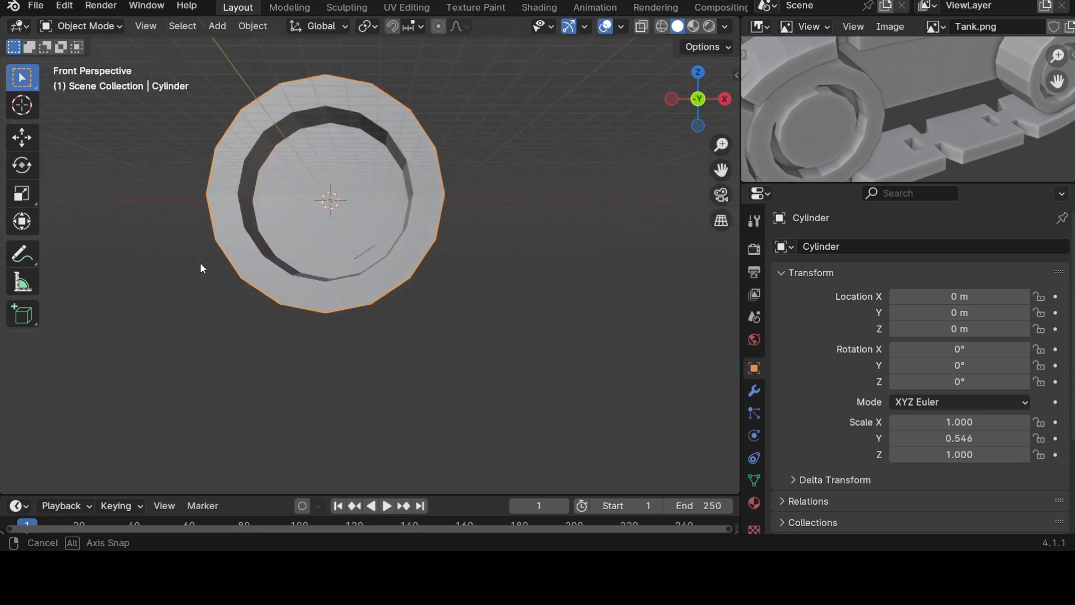
pyautogui.moveTo(200, 262); pyautogui.dragTo(266, 324, button='middle')
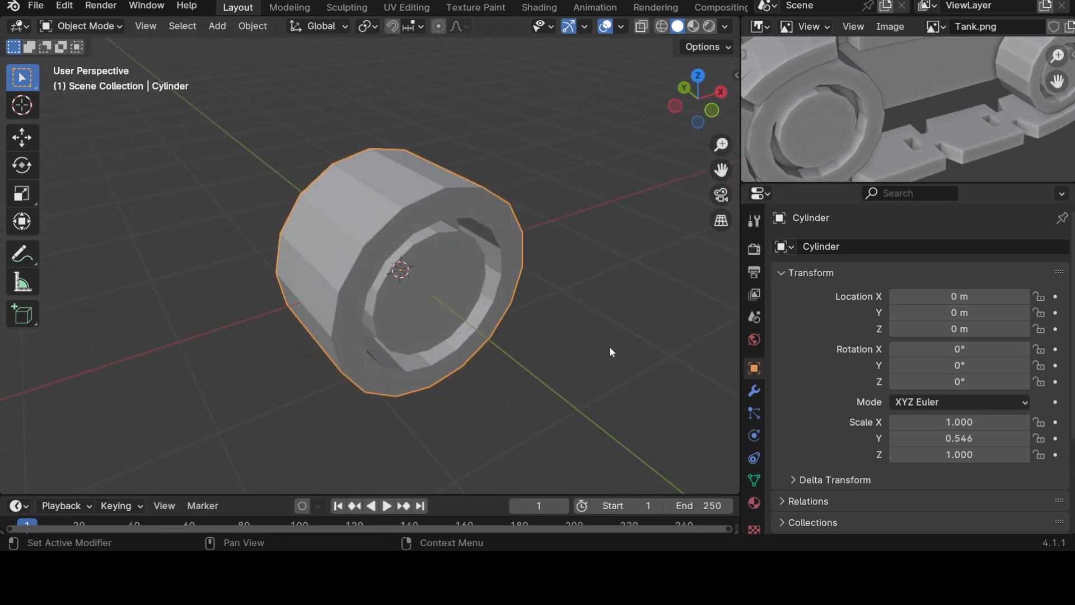
pyautogui.moveTo(548, 374); pyautogui.dragTo(509, 359, button='middle')
pyautogui.press('KP_1')
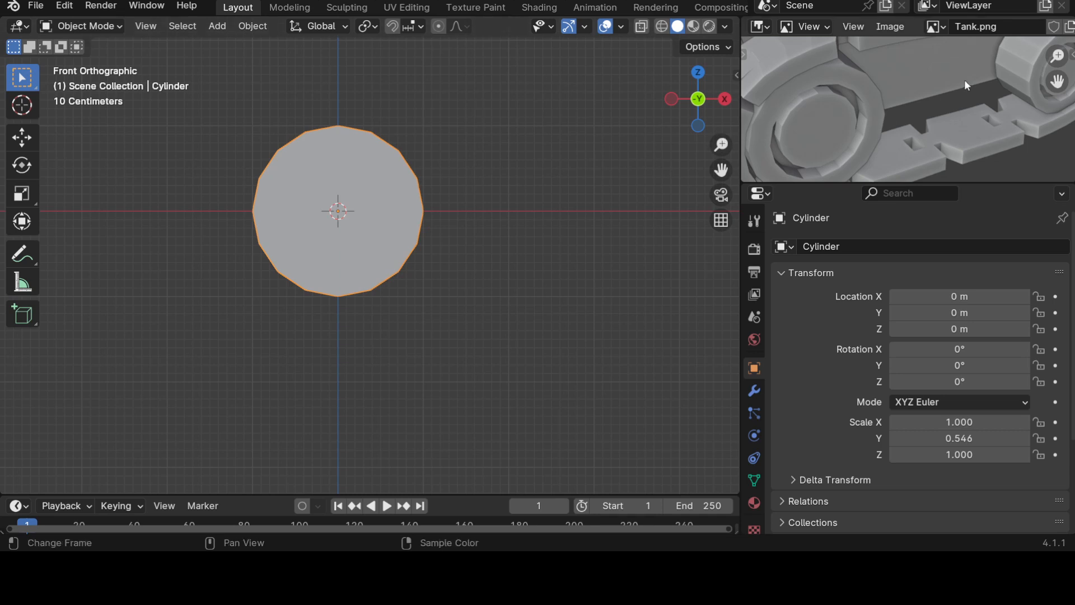
pyautogui.scroll(-3, 948, 97)
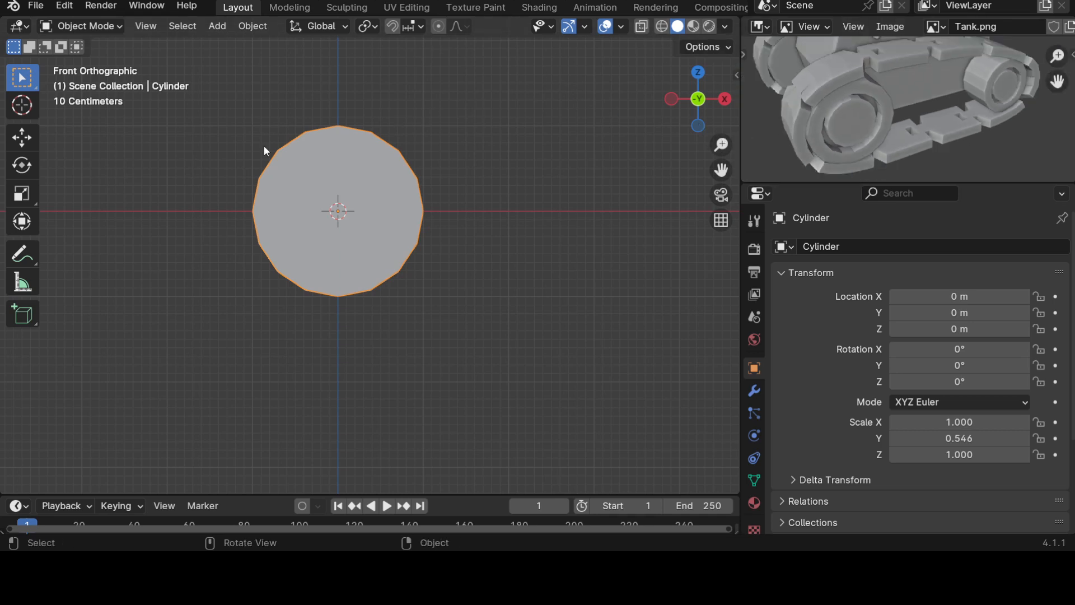
pyautogui.click(725, 26)
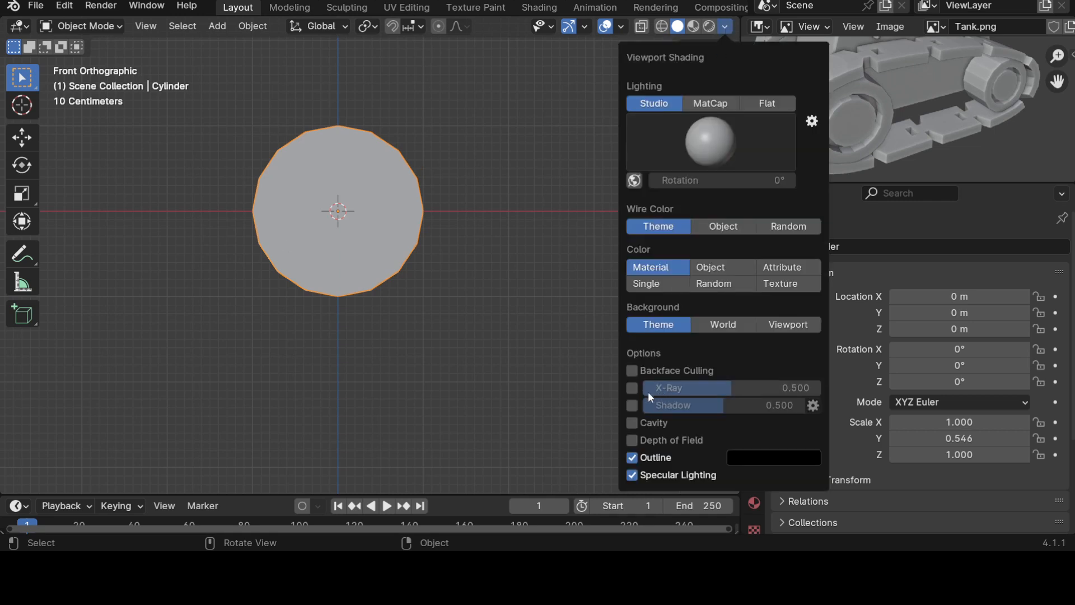
pyautogui.click(633, 424)
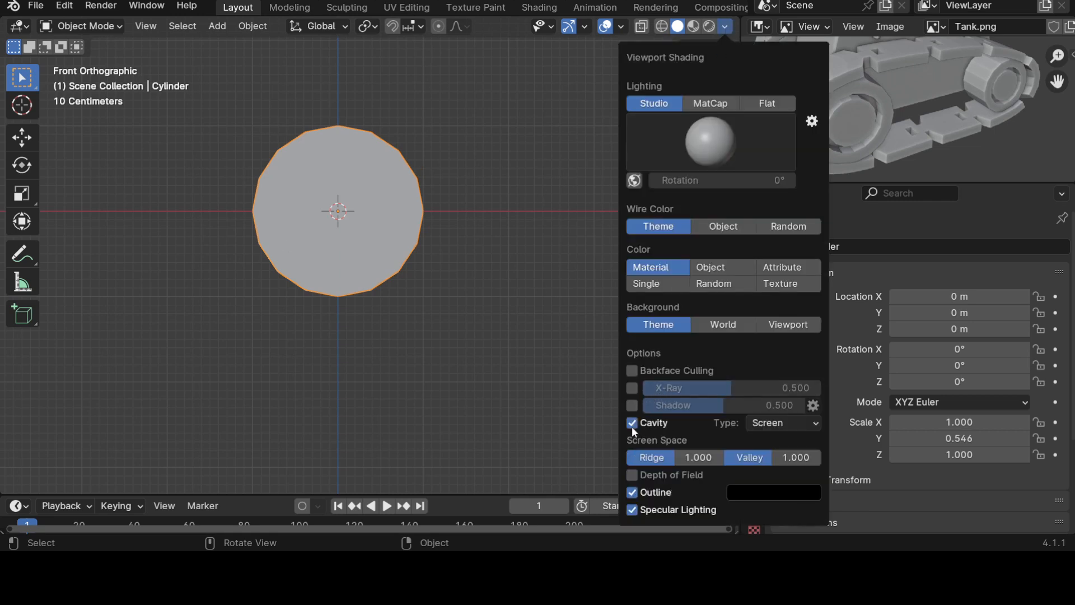
pyautogui.click(772, 421)
pyautogui.click(766, 439)
pyautogui.moveTo(332, 166); pyautogui.dragTo(253, 409, button='middle')
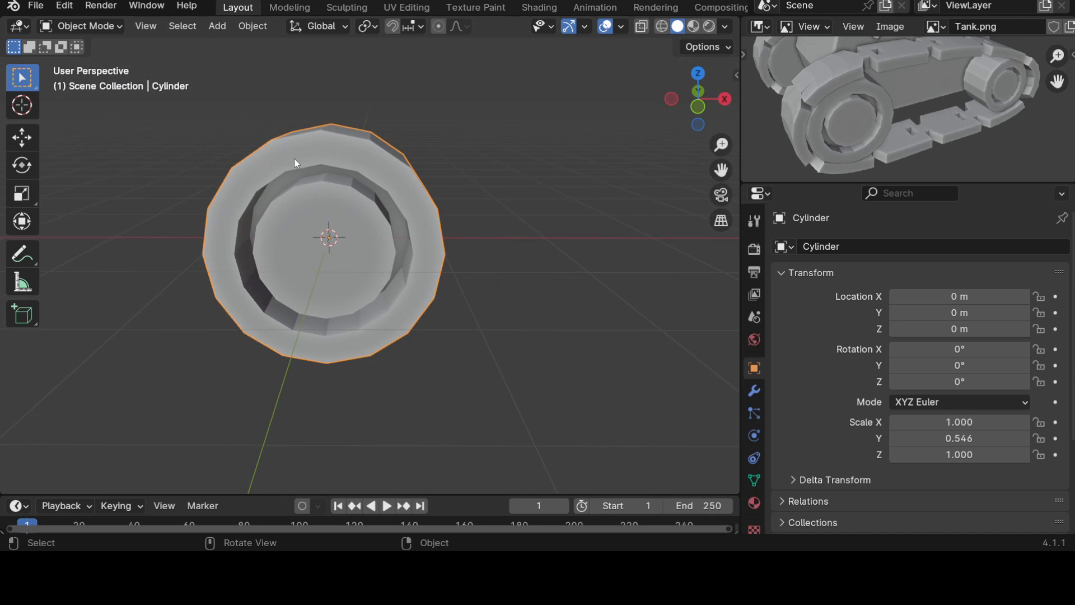
pyautogui.moveTo(283, 351); pyautogui.dragTo(287, 314, button='middle')
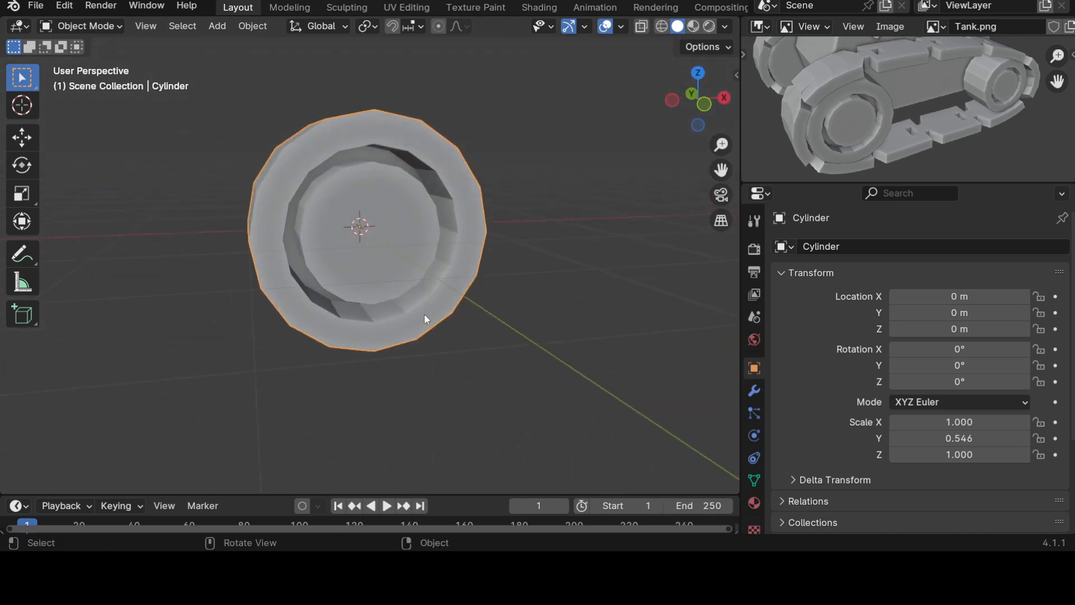
# Step: Show the wheel in front orthographic view and activate the Move tool
pyautogui.press('KP_1')
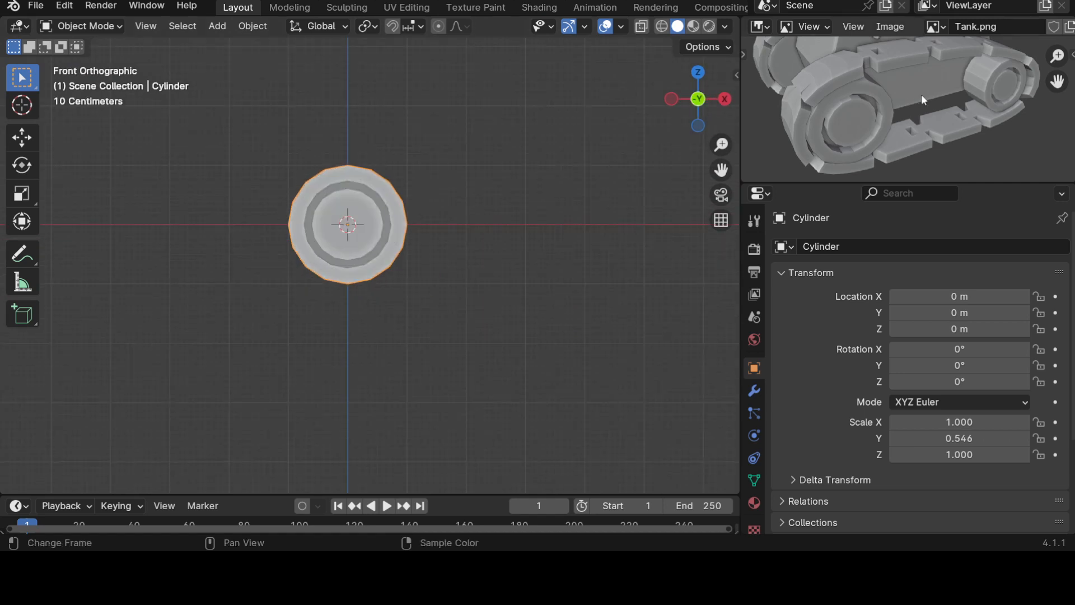
pyautogui.scroll(-2, 922, 98)
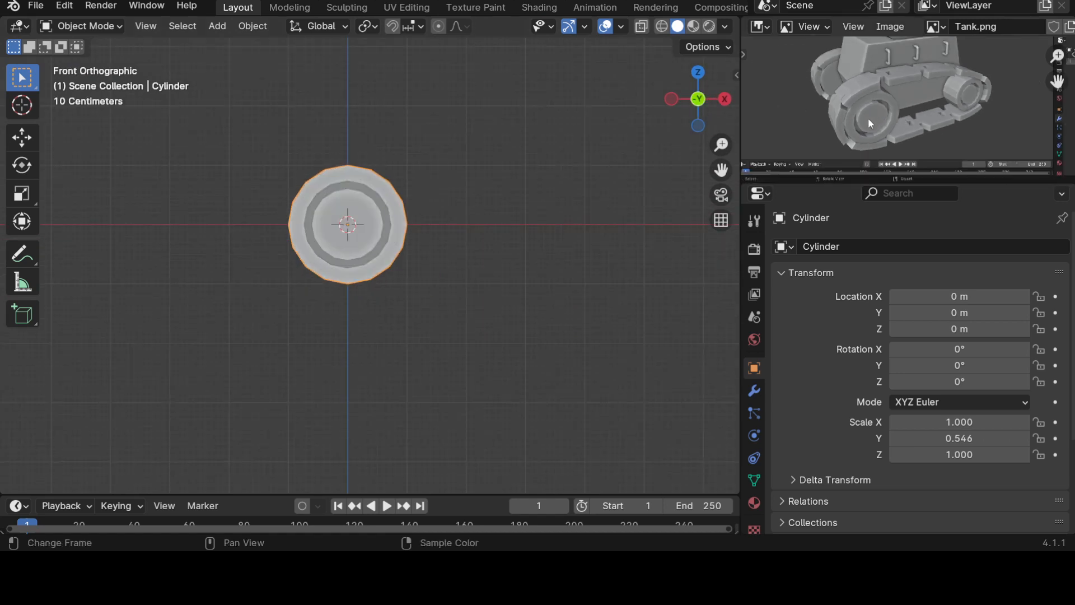
pyautogui.scroll(-2, 447, 240)
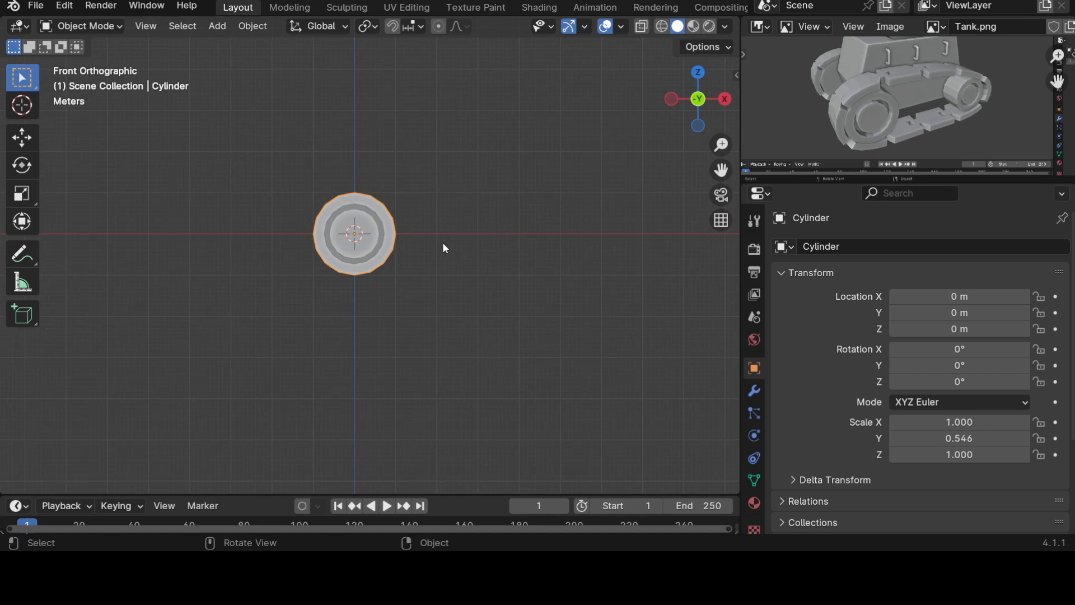
pyautogui.scroll(2, 416, 255)
pyautogui.scroll(-2, 367, 257)
pyautogui.scroll(3, 367, 259)
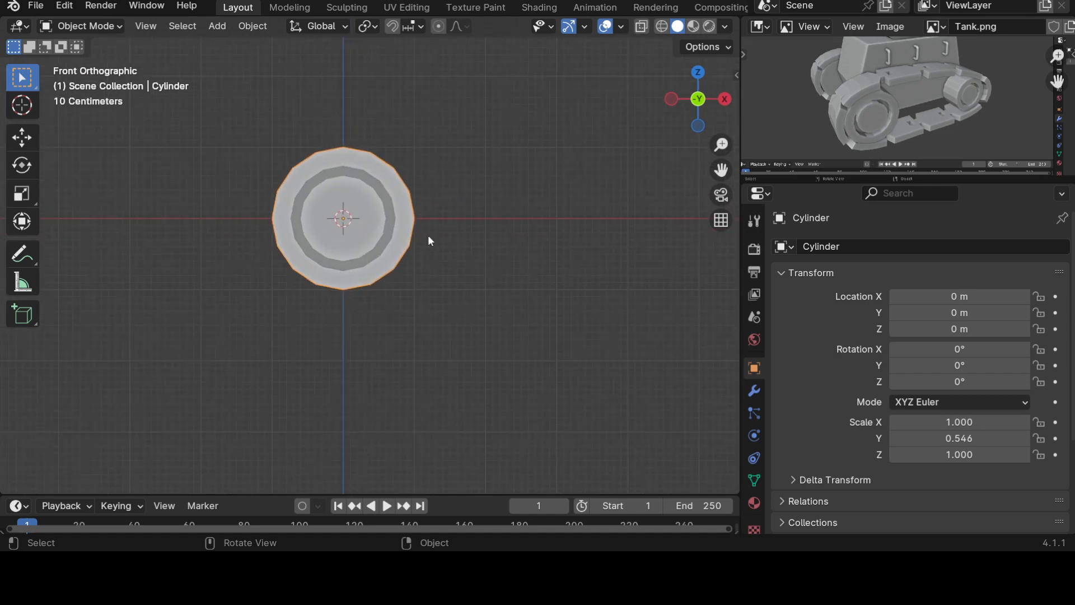
pyautogui.scroll(1, 427, 241)
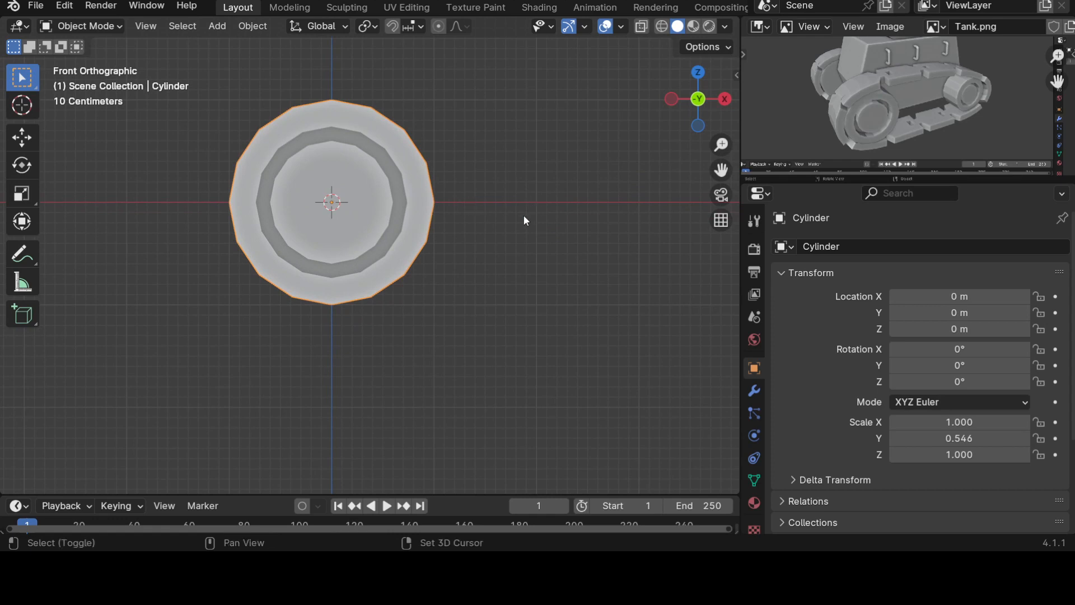
pyautogui.scroll(-3, 523, 215)
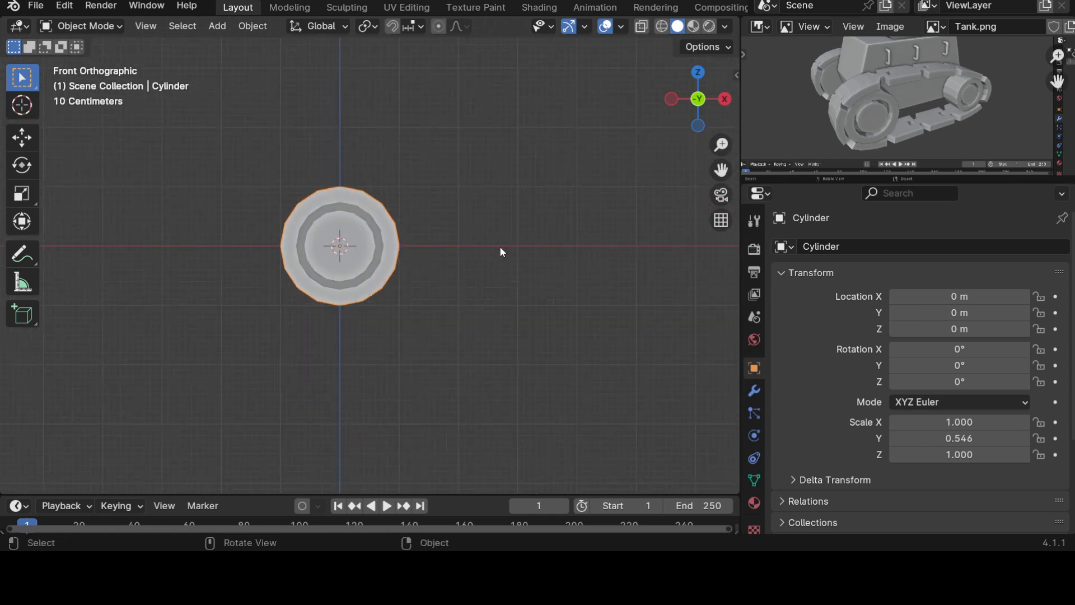
pyautogui.click(20, 140)
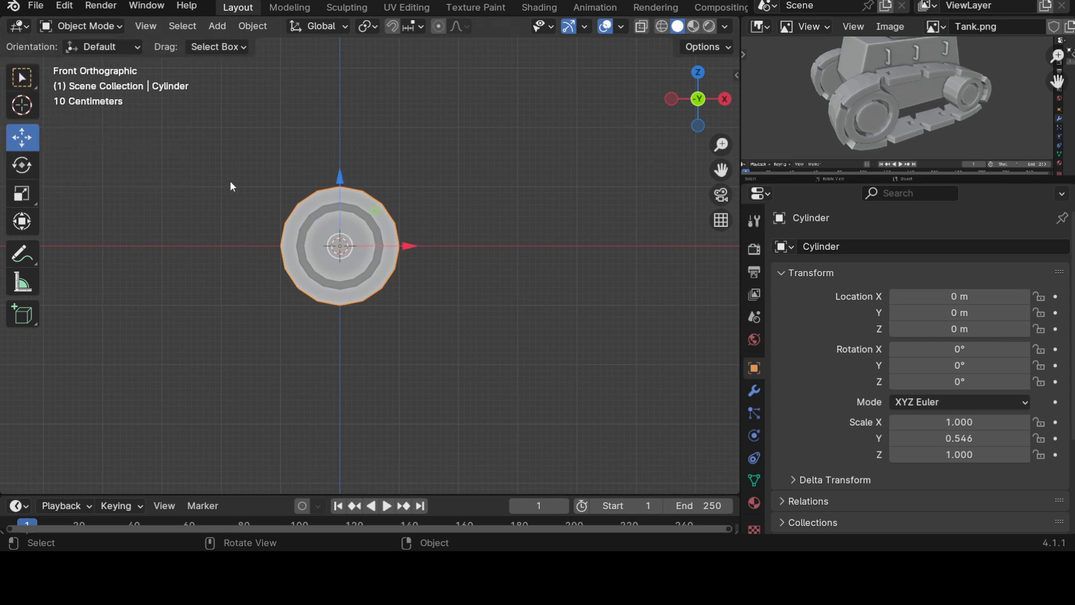
# Step: Try raising the wheel freehand about 1.031 m along the global Z axis and undo the move
pyautogui.moveTo(342, 180); pyautogui.dragTo(343, 110)
pyautogui.scroll(7, 352, 186)
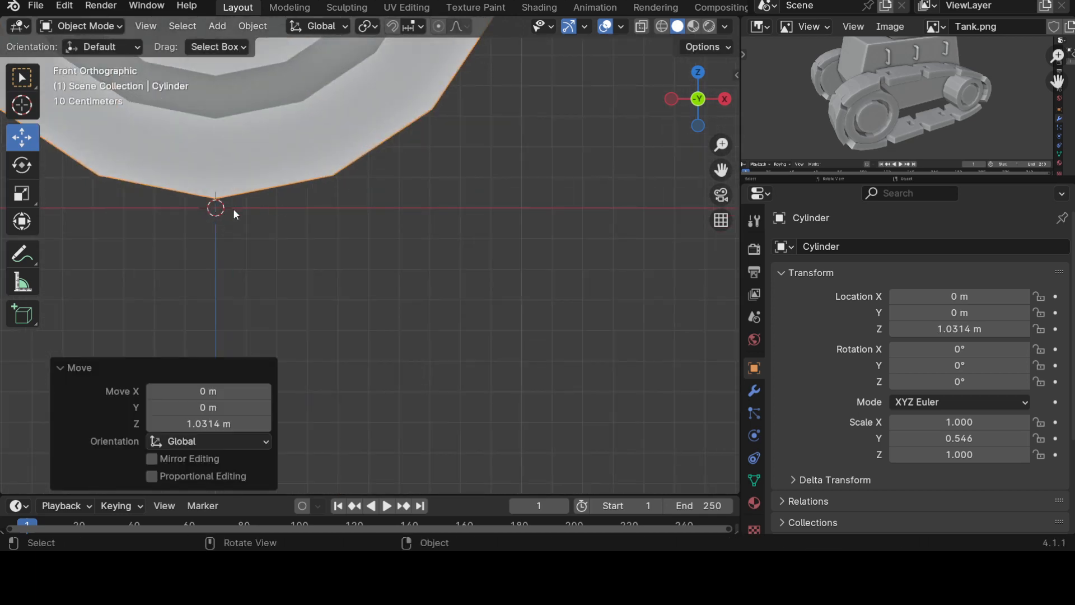
pyautogui.scroll(-8, 285, 216)
pyautogui.hotkey('ctrl', 'z')
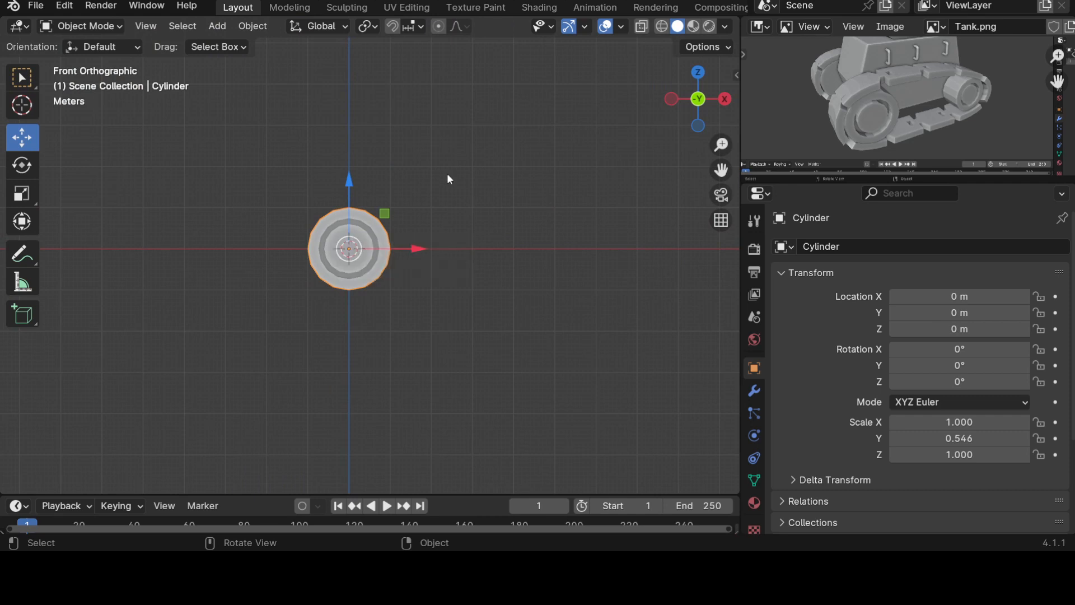
# Step: Turn on snapping and raise the wheel 1 m along the global Z axis
pyautogui.scroll(-2, 447, 179)
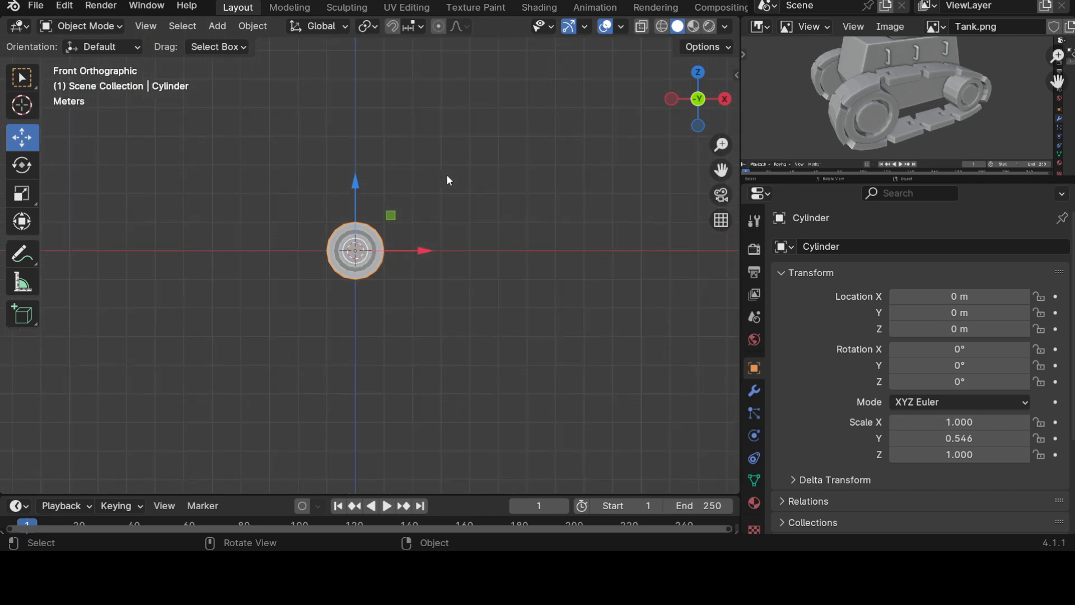
pyautogui.scroll(6, 396, 196)
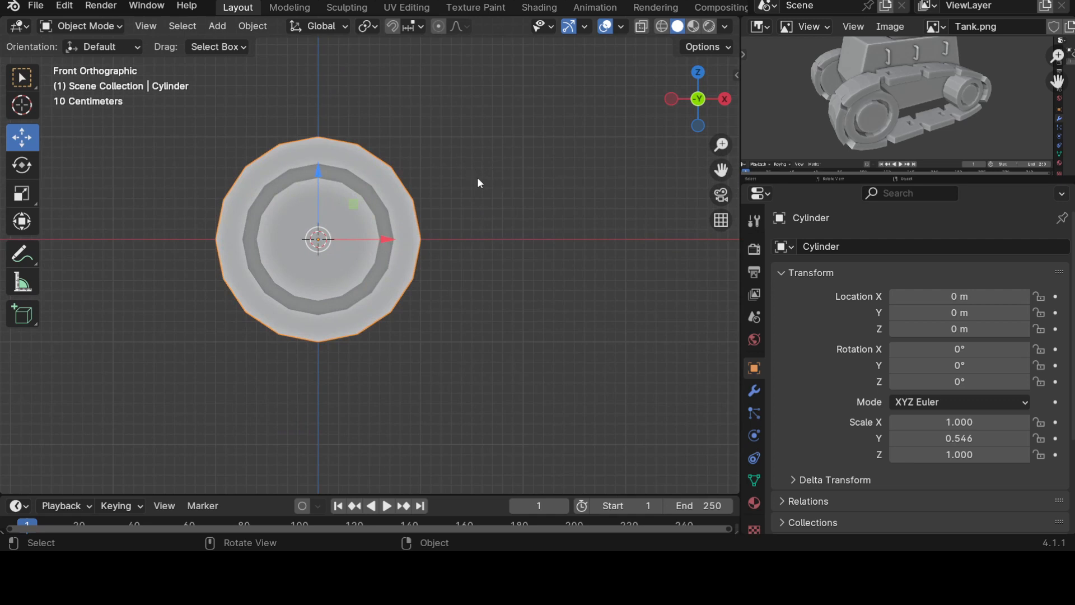
pyautogui.scroll(-4, 477, 183)
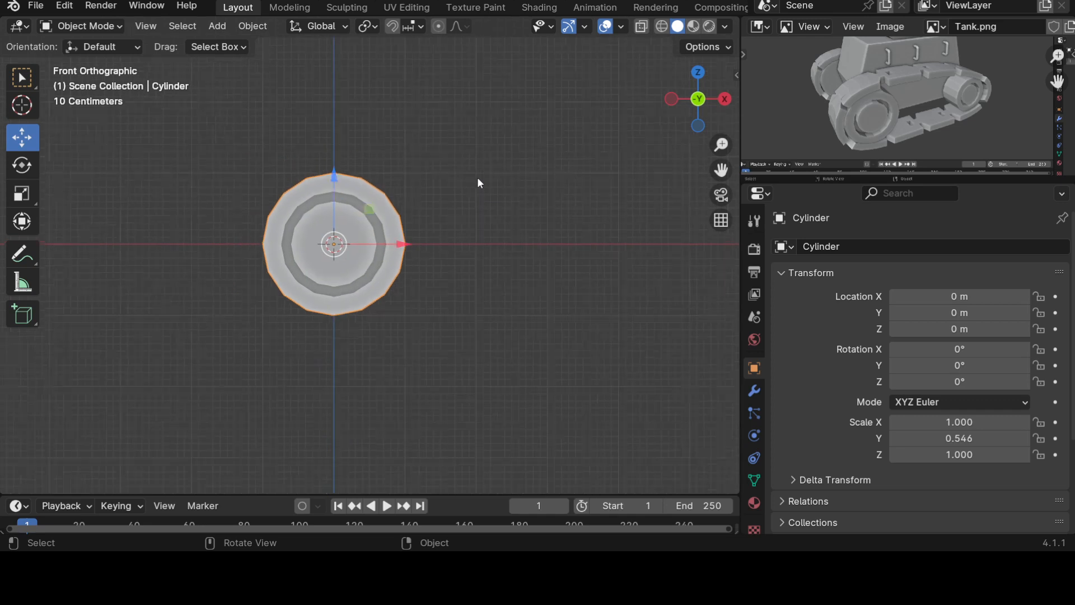
pyautogui.scroll(-2, 477, 178)
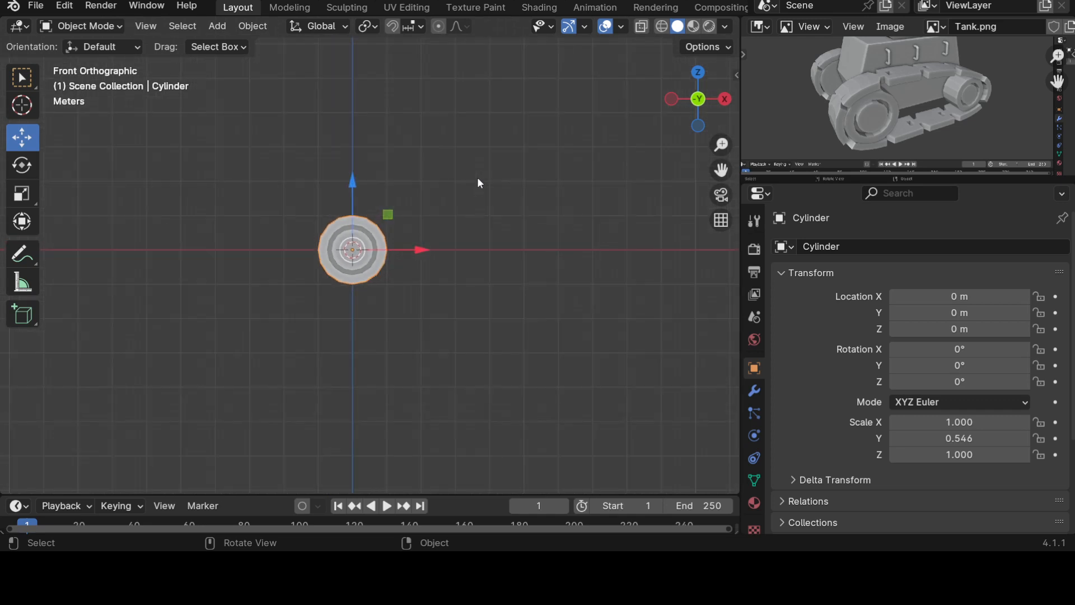
pyautogui.click(392, 26)
pyautogui.moveTo(354, 183); pyautogui.dragTo(357, 159)
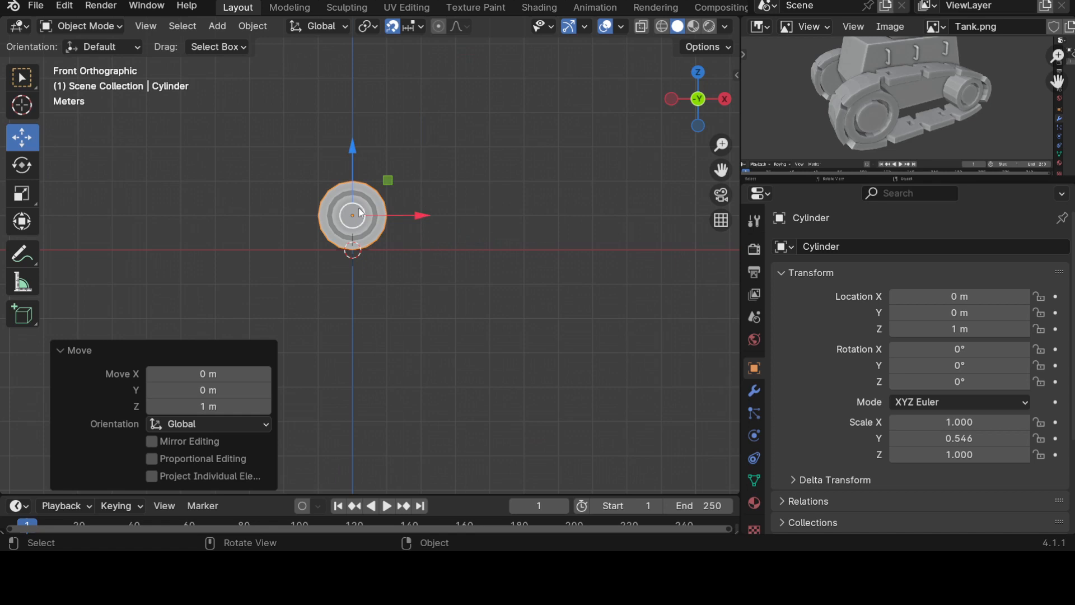
pyautogui.scroll(-2, 499, 272)
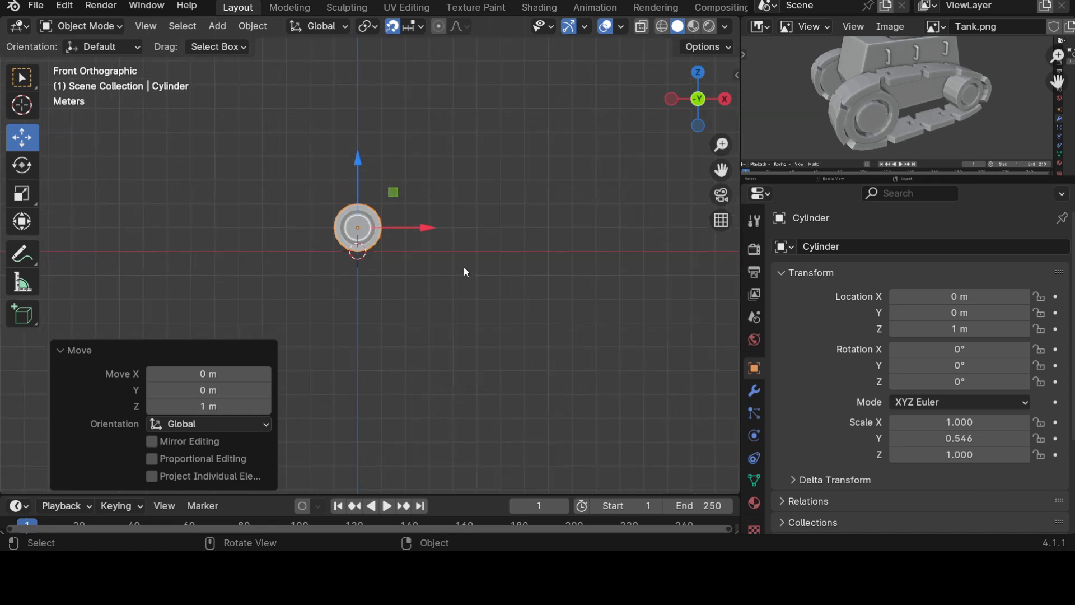
pyautogui.click(66, 350)
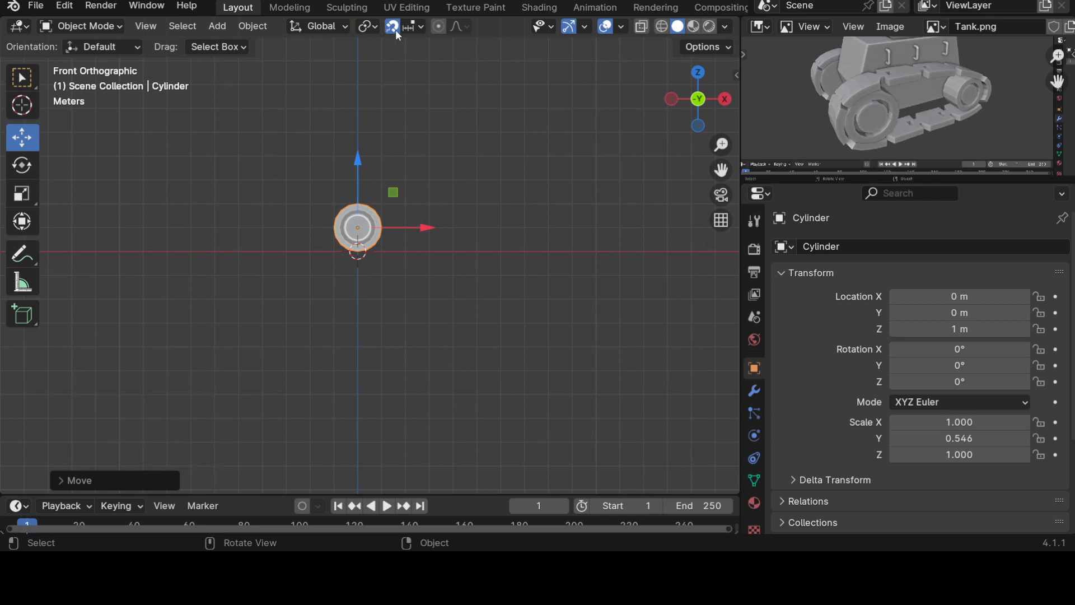
# Step: Move the wheel to -3 m on the X axis with snapping and duplicate it in place
pyautogui.scroll(1, 414, 227)
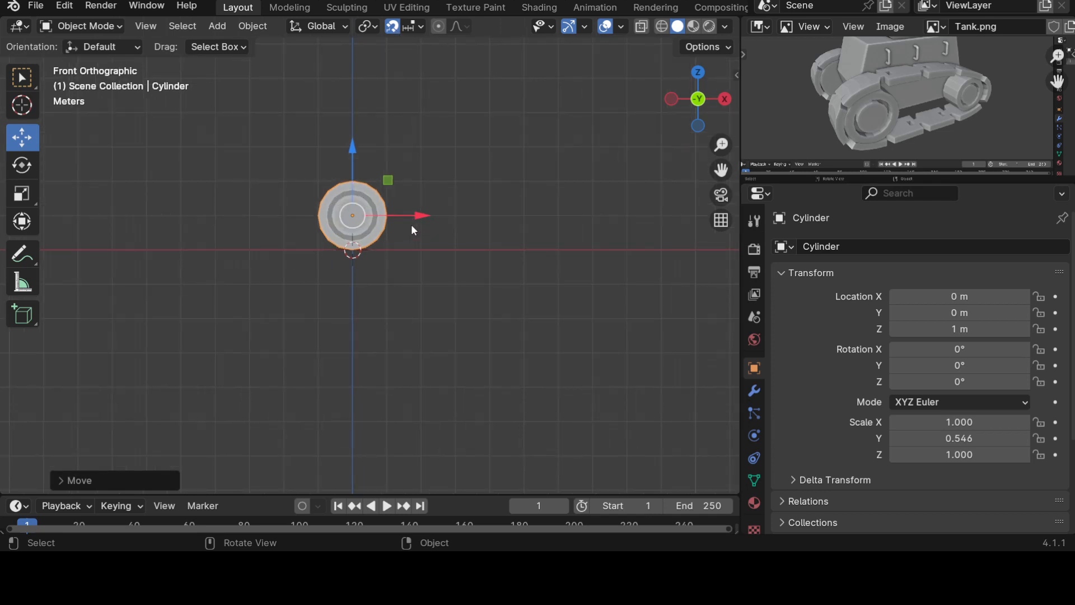
pyautogui.moveTo(421, 218); pyautogui.dragTo(326, 233)
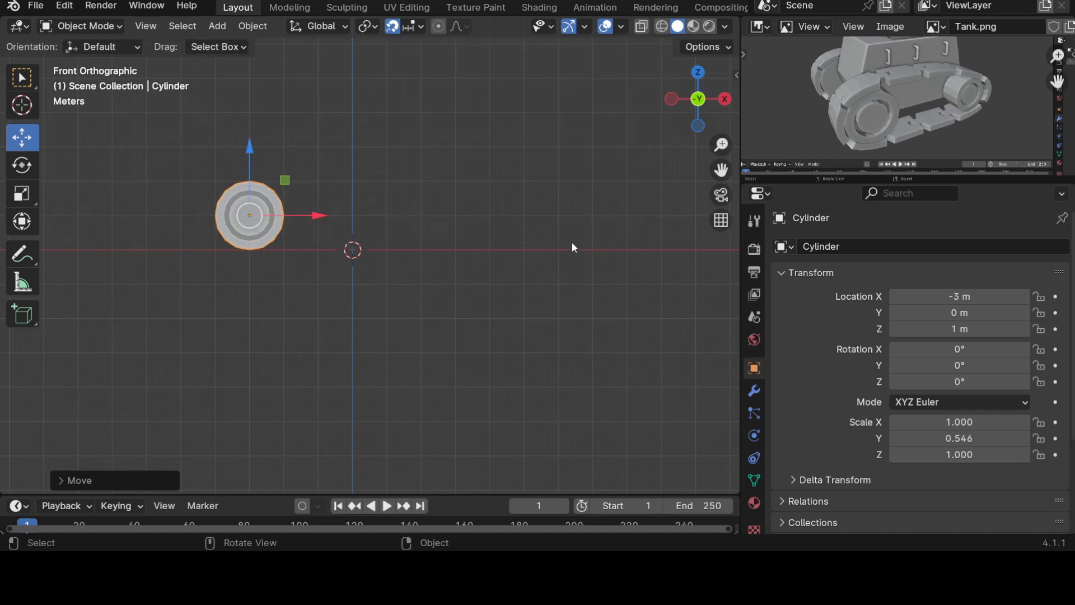
pyautogui.hotkey('shift', 'd')
pyautogui.rightClick(364, 250)
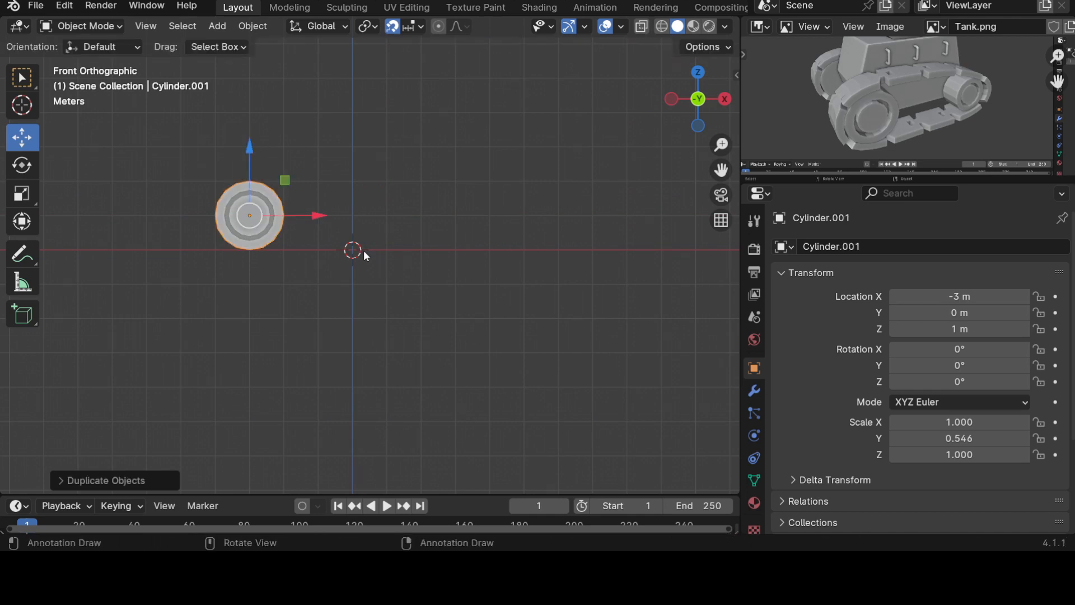
# Step: Move the duplicated wheel 6 m along the global X axis to X 3 m with snapping
pyautogui.moveTo(320, 215); pyautogui.dragTo(500, 235)
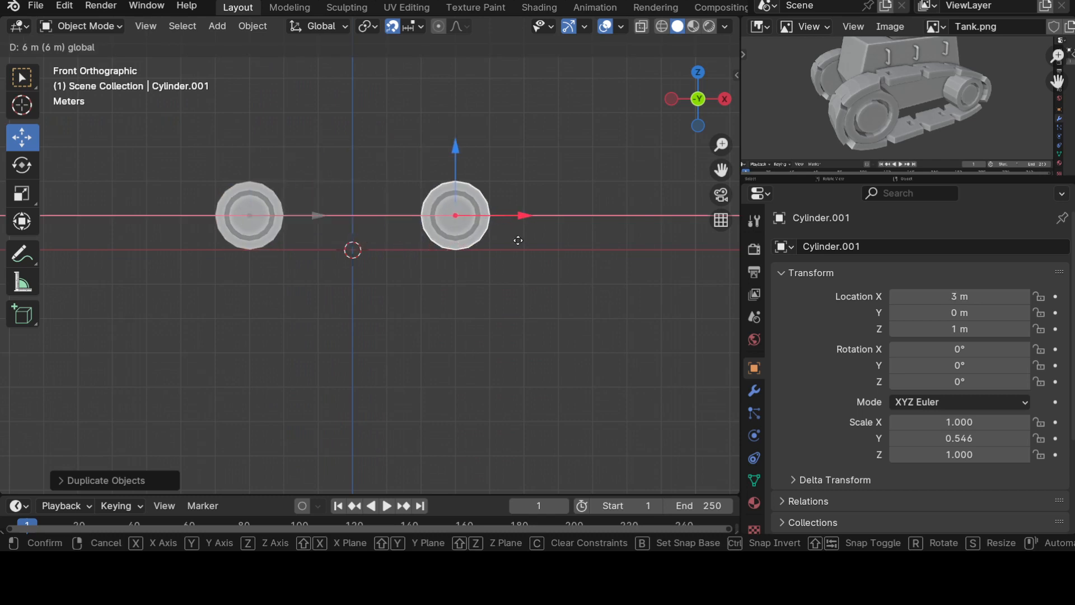
pyautogui.click(505, 249)
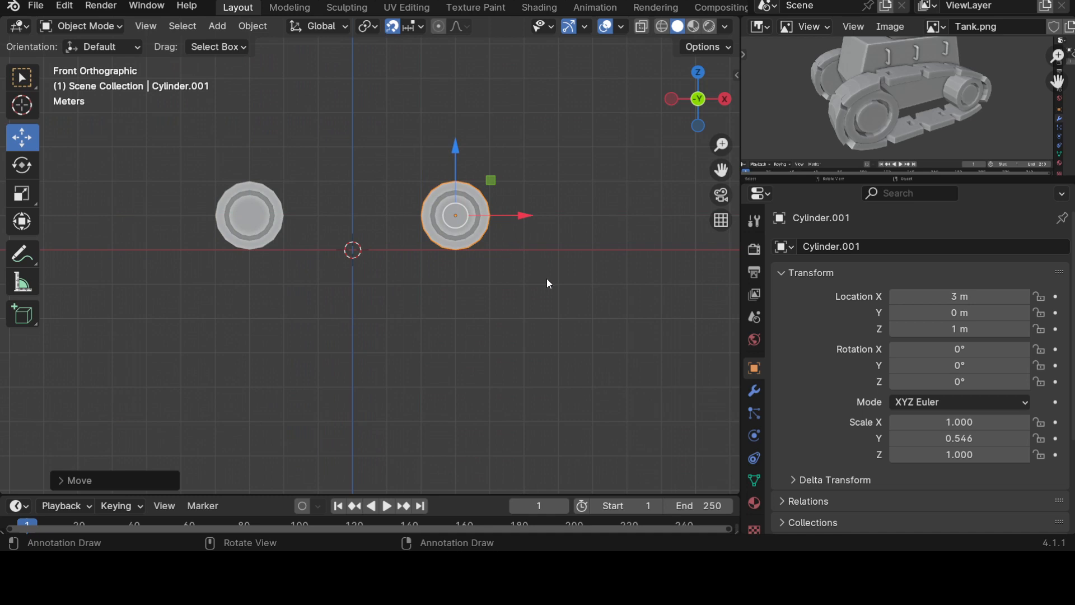
# Step: Make a linked duplicate of the wheel at X -3 m and place it at X 0, Y -3, Z -1 m
pyautogui.moveTo(374, 283); pyautogui.dragTo(383, 354, button='middle')
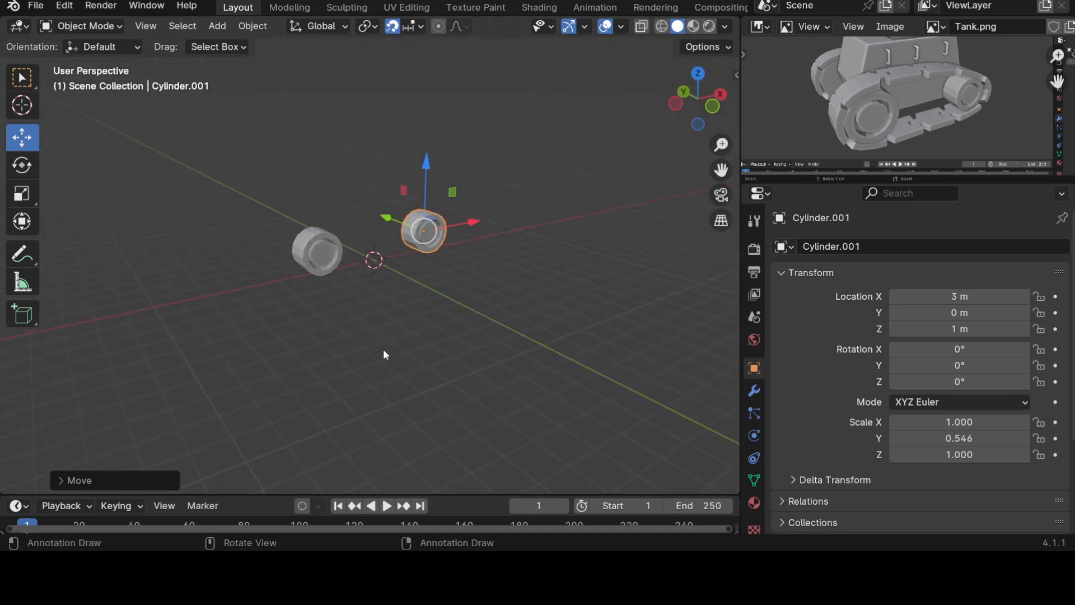
pyautogui.click(329, 261)
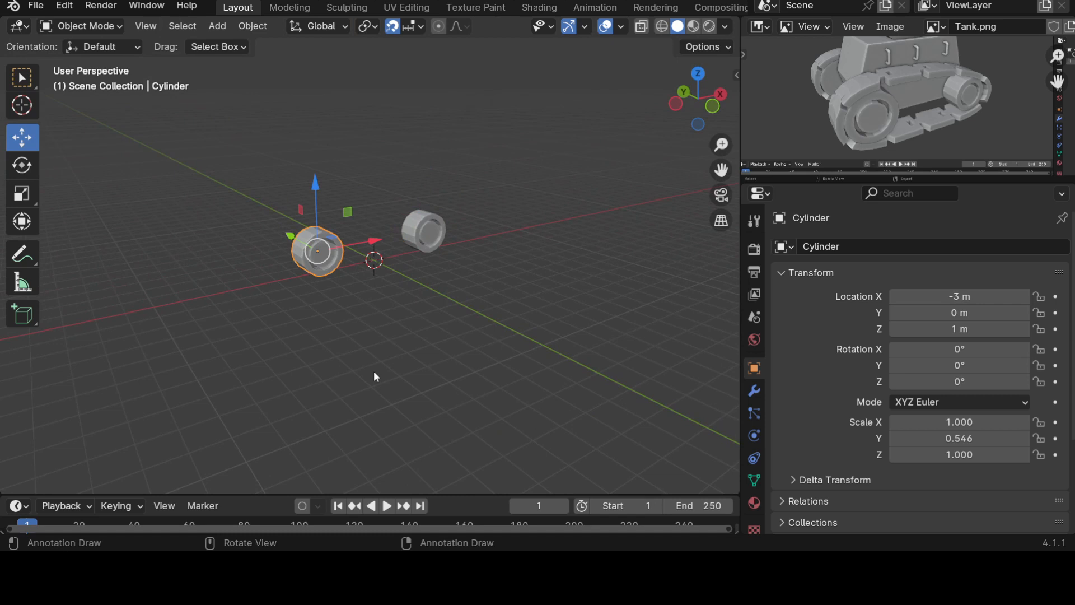
pyautogui.hotkey('shift', 'd')
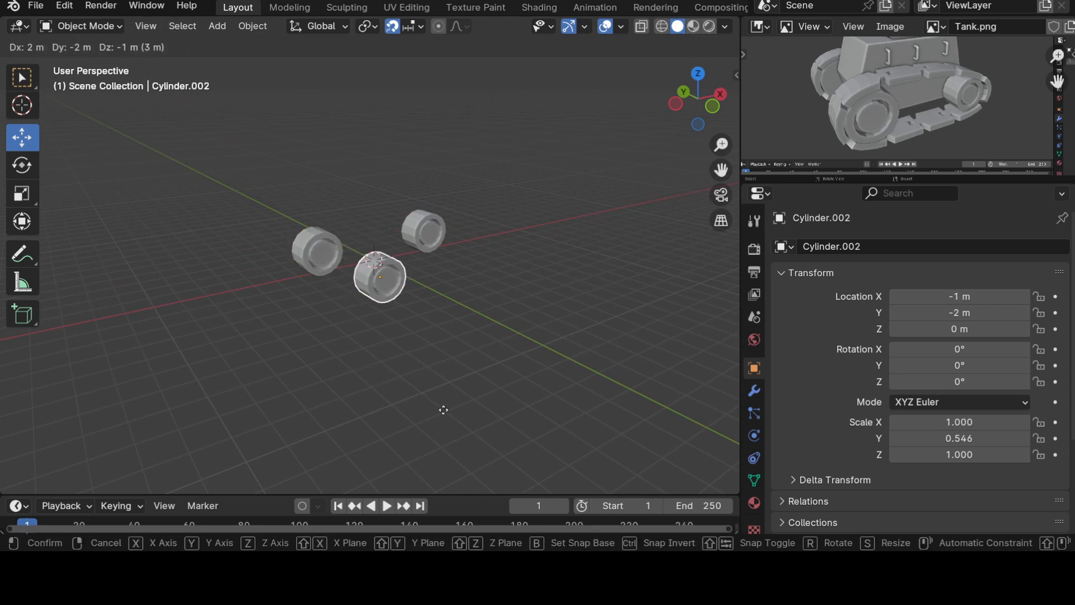
pyautogui.click(456, 424)
pyautogui.scroll(2, 493, 392)
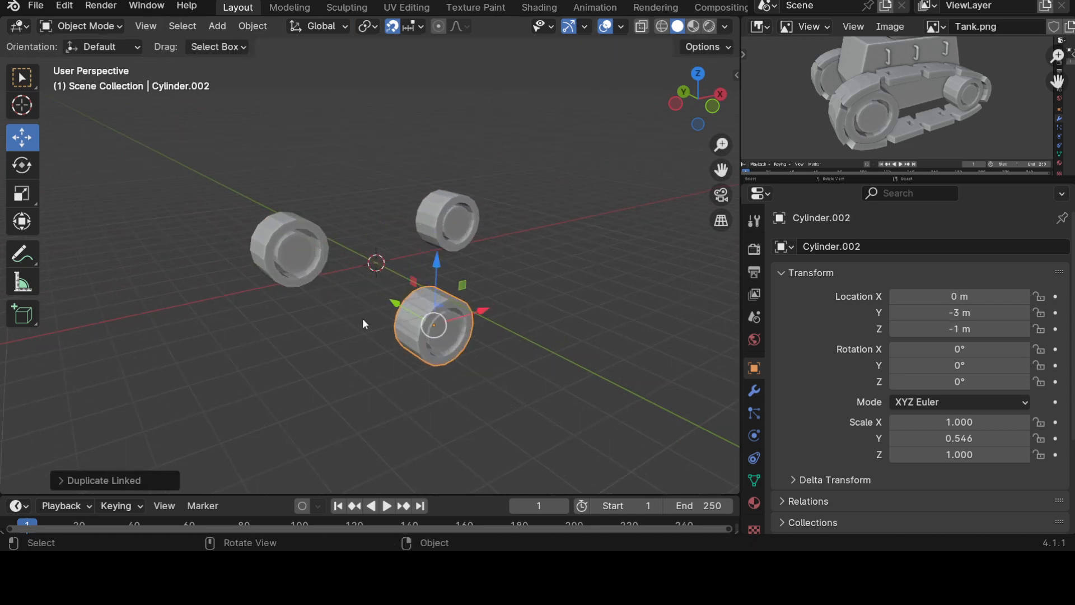
# Step: Try pulling the original wheel's hub face outward in Edit Mode to test the linked mesh and undo the move
pyautogui.click(302, 247)
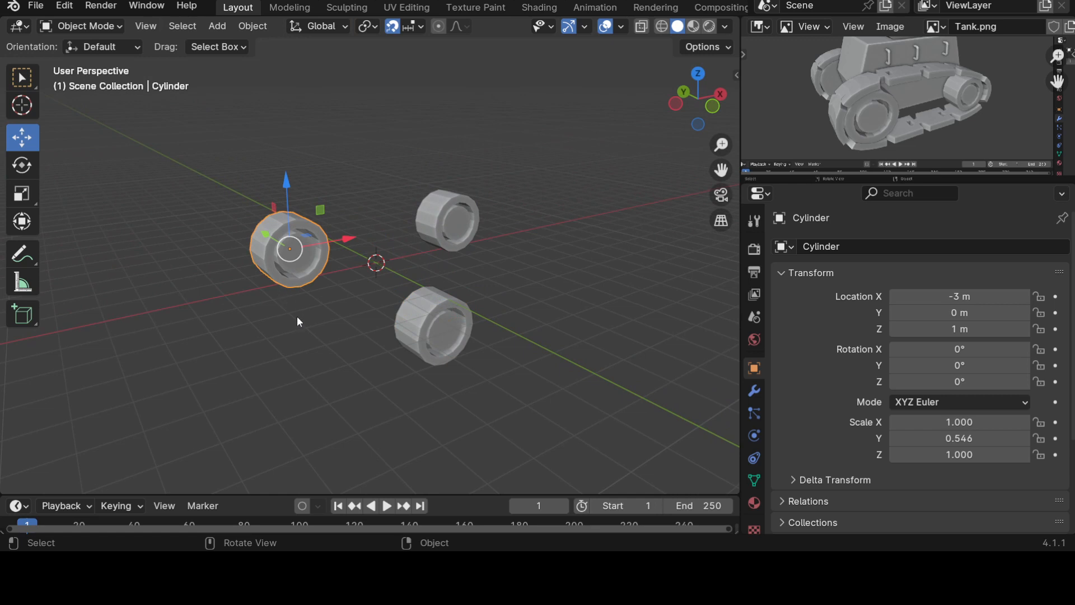
pyautogui.press('Tab')
pyautogui.moveTo(273, 237); pyautogui.dragTo(294, 250)
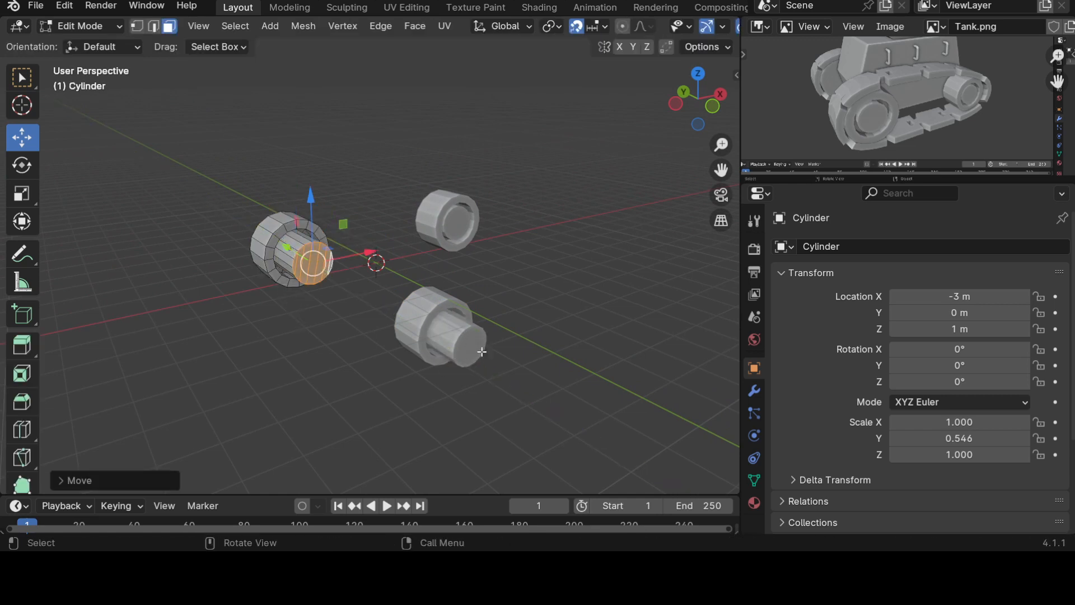
pyautogui.hotkey('ctrl', 'z')
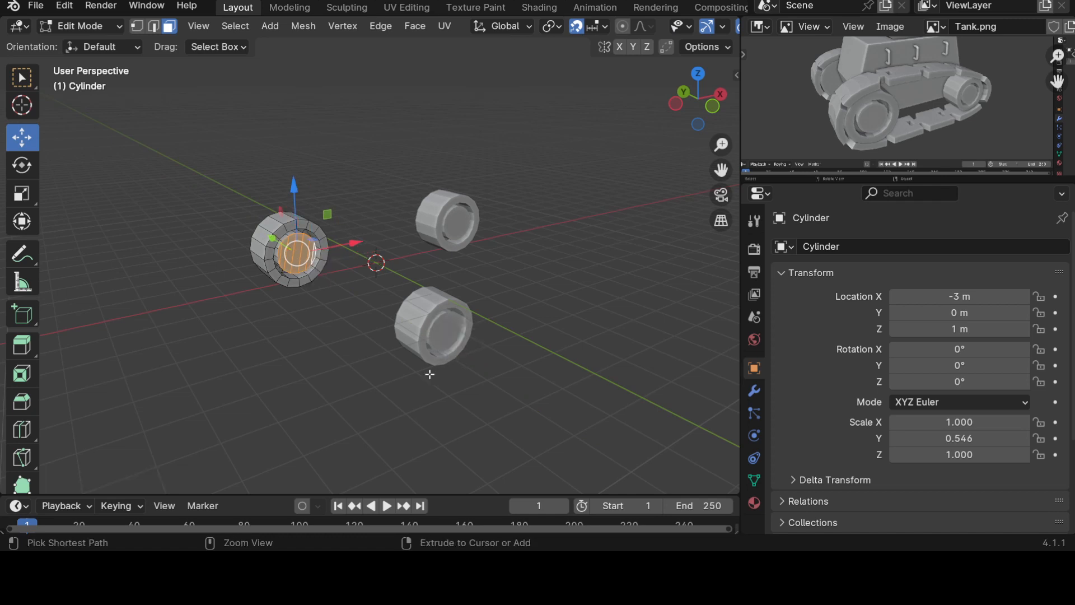
# Step: Return to Object Mode and delete the linked duplicate wheel
pyautogui.press('Tab')
pyautogui.click(443, 350)
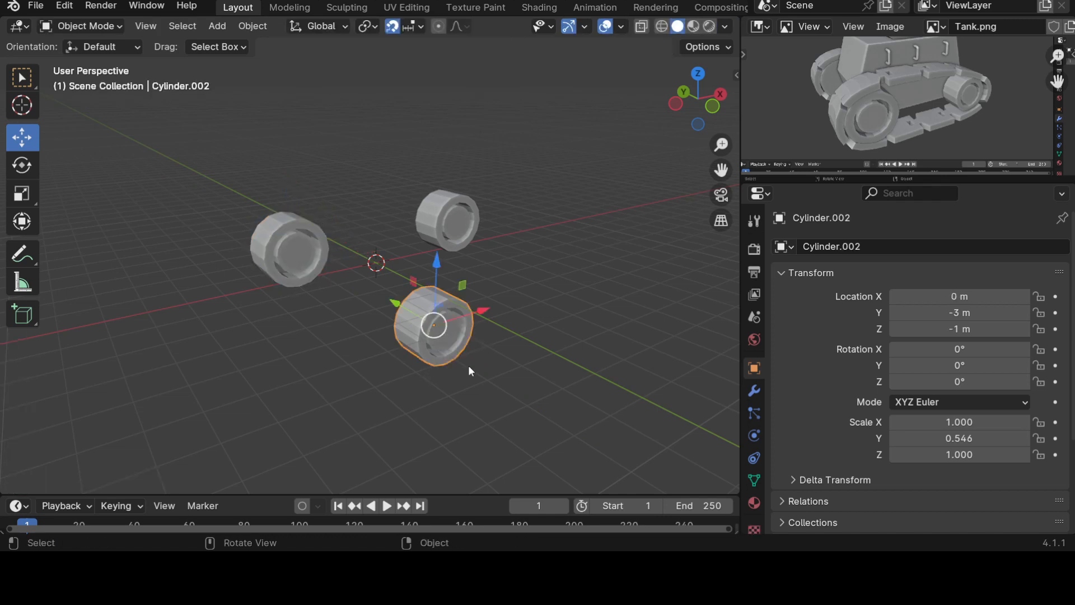
pyautogui.press('x')
pyautogui.click(472, 369)
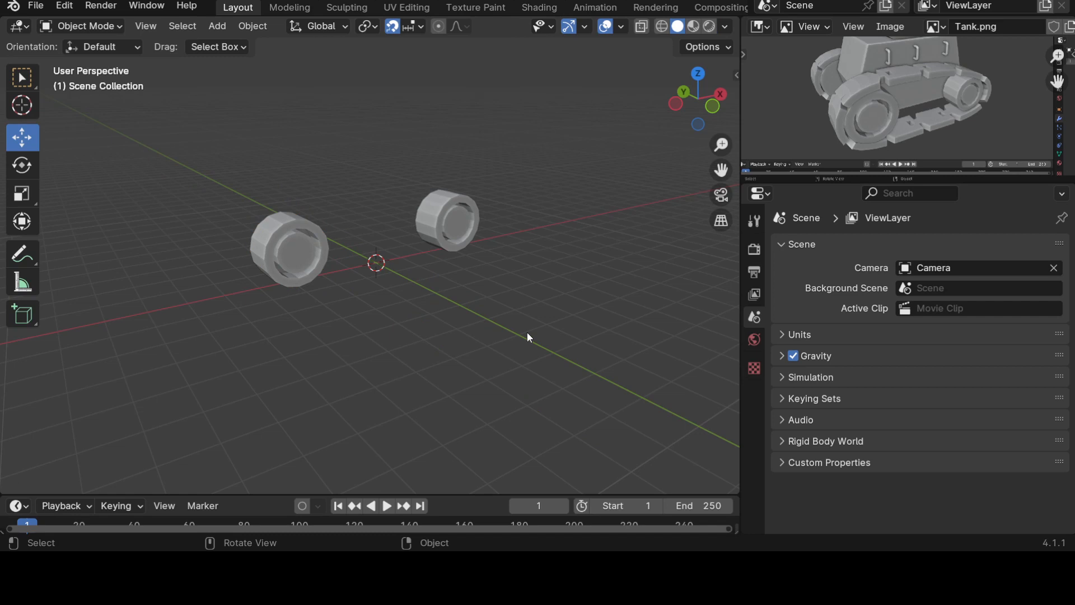
# Step: Scale the wheel at X 3 m down uniformly to about 0.783 in front orthographic view
pyautogui.press('KP_1')
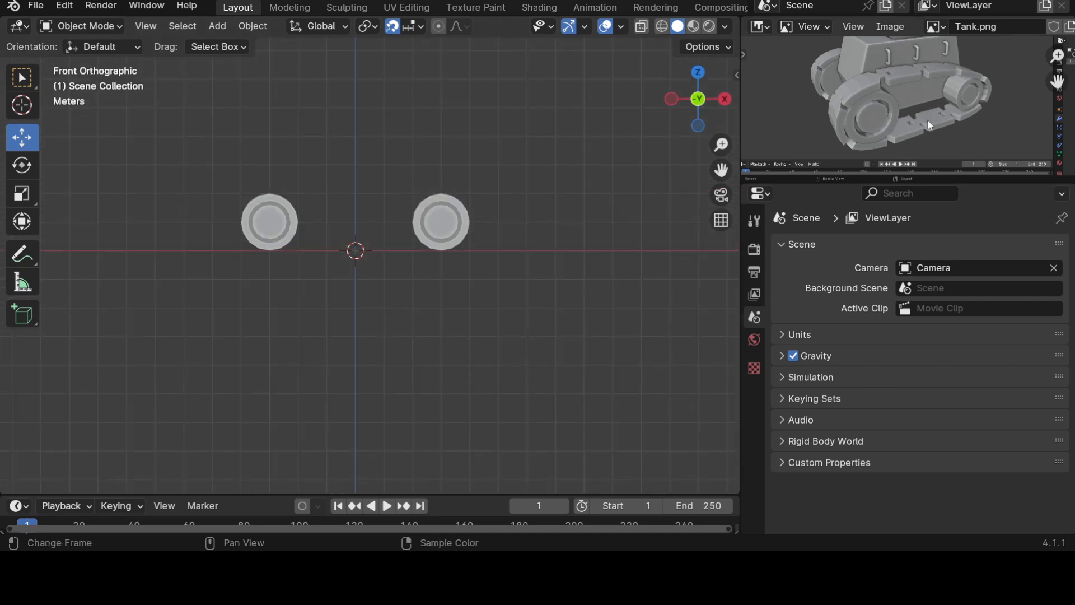
pyautogui.click(448, 233)
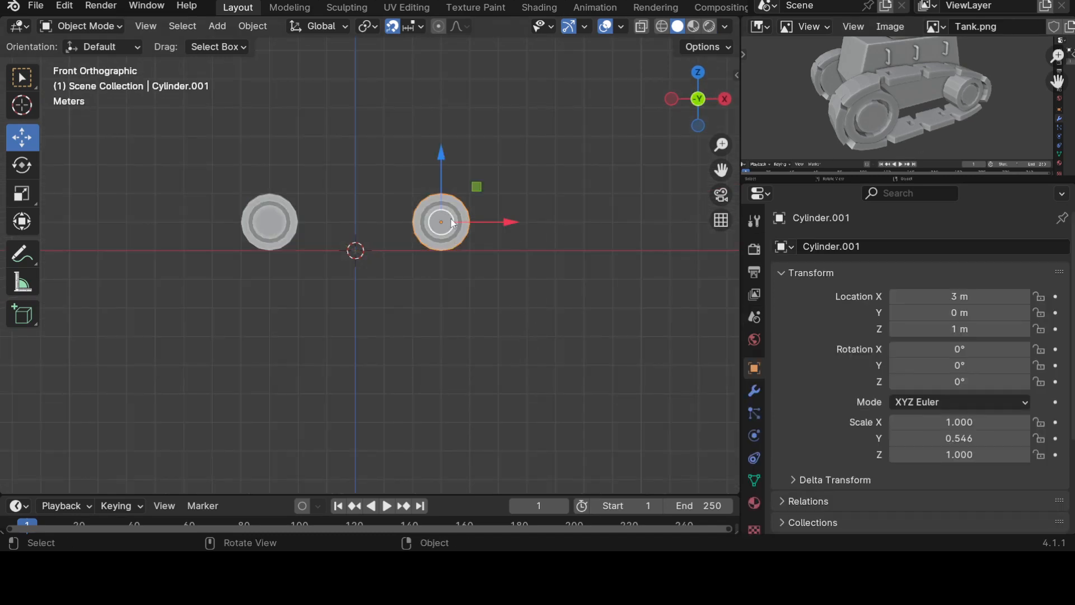
pyautogui.press('s')
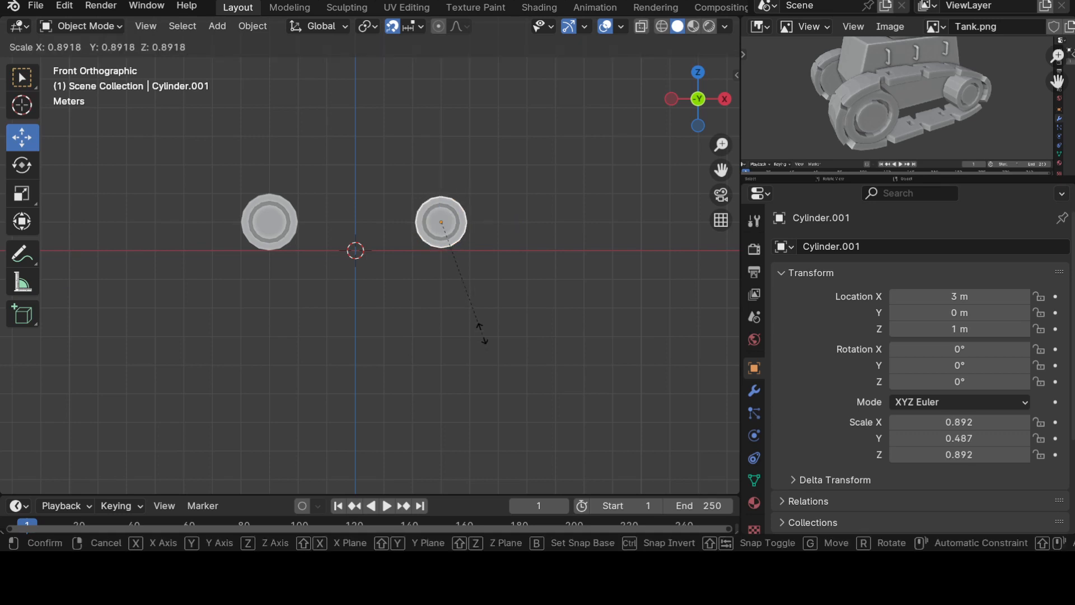
pyautogui.click(477, 325)
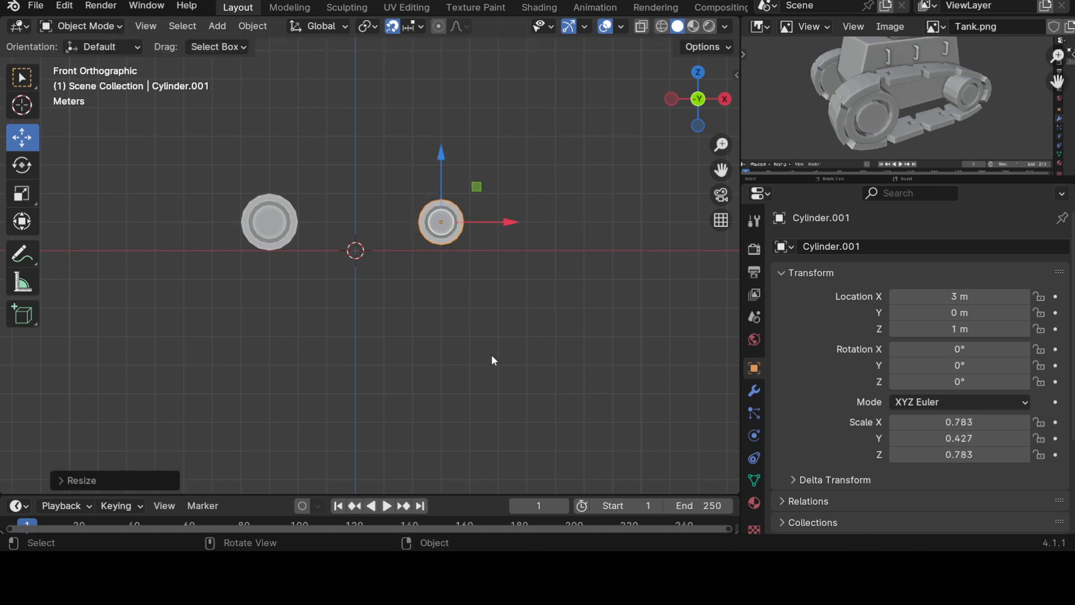
# Step: Turn off snapping and lower the smaller wheel freehand to about 0.843 m on the Z axis
pyautogui.moveTo(441, 156); pyautogui.dragTo(447, 174)
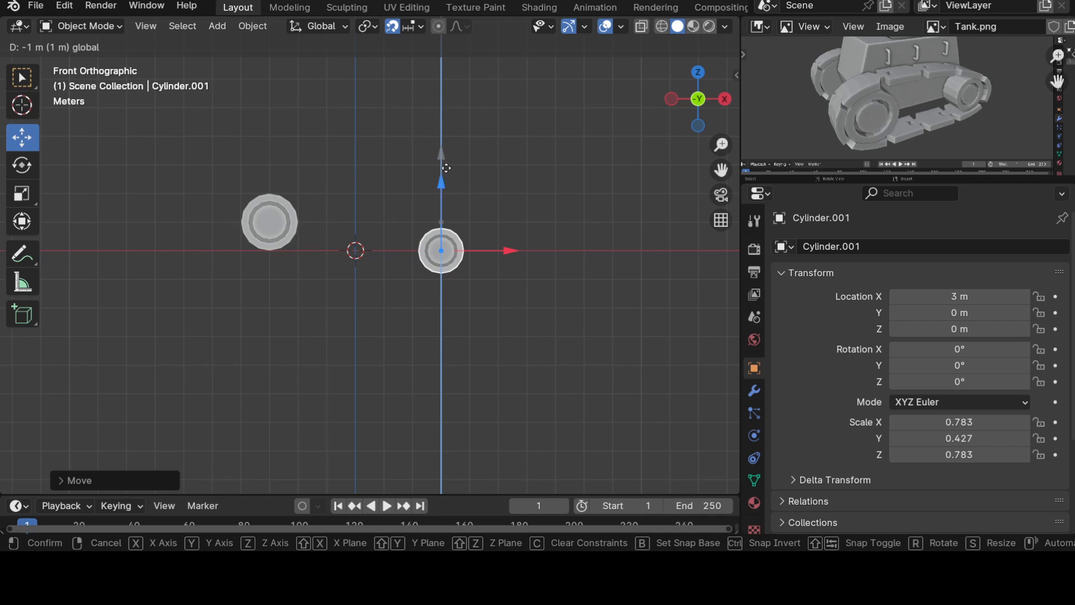
pyautogui.rightClick(447, 174)
pyautogui.click(392, 26)
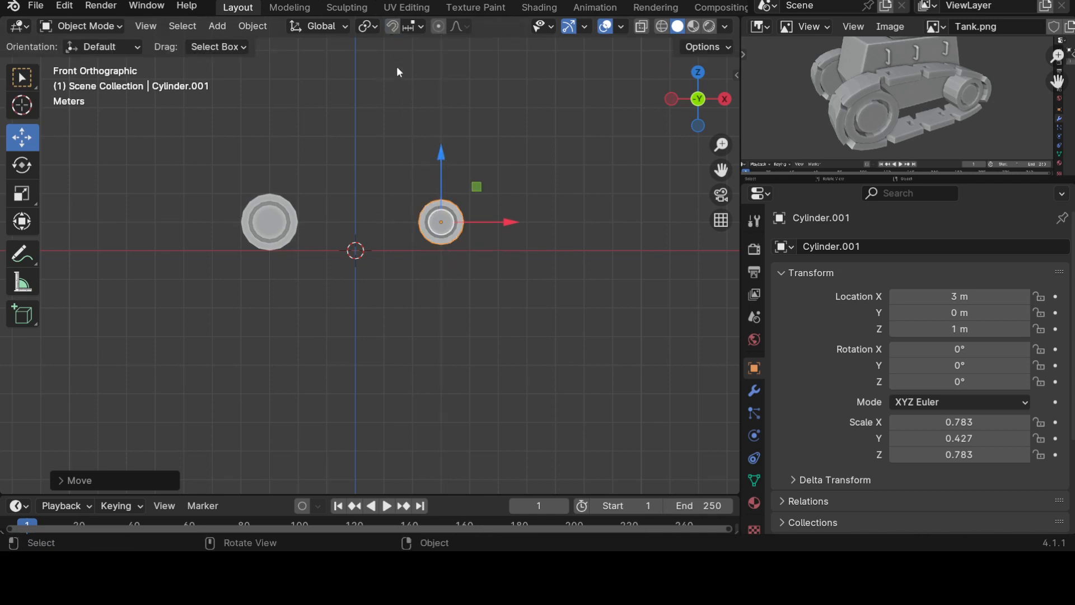
pyautogui.moveTo(440, 157); pyautogui.dragTo(442, 162)
# Step: Set the smaller wheel on the ground line at about 0.785 m on Z with snapping, and turn snapping off again
pyautogui.scroll(5, 480, 214)
pyautogui.scroll(4, 431, 285)
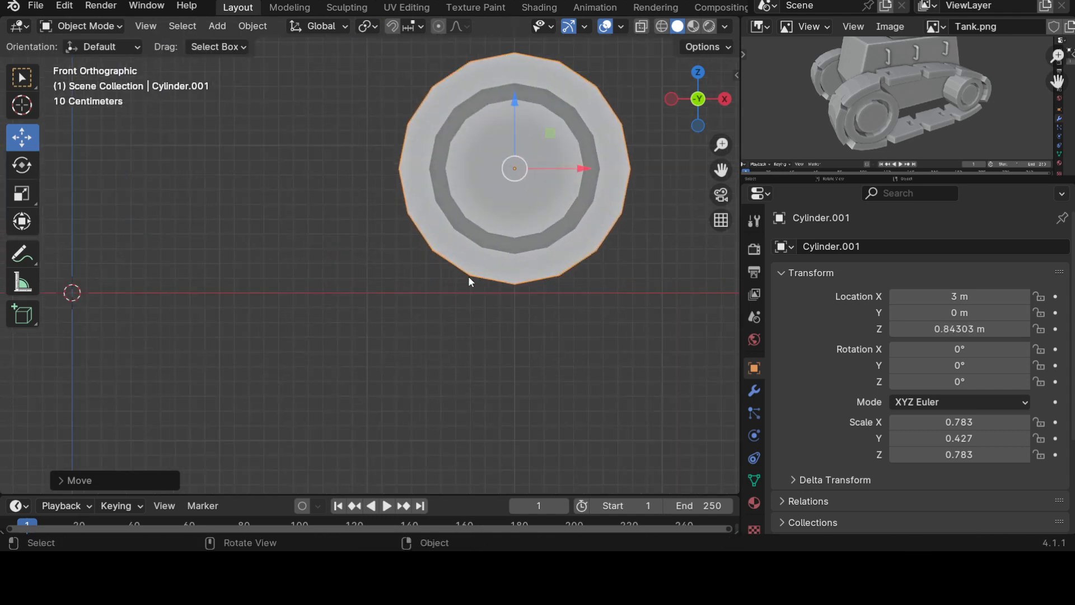
pyautogui.moveTo(521, 105); pyautogui.dragTo(449, 80)
pyautogui.click(392, 26)
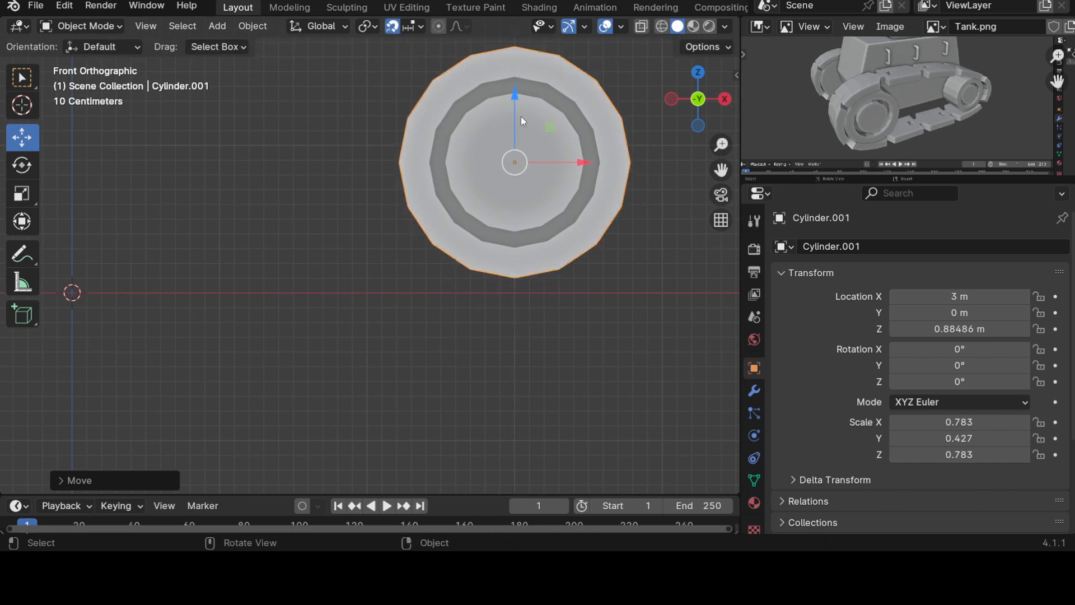
pyautogui.moveTo(522, 102); pyautogui.dragTo(516, 110)
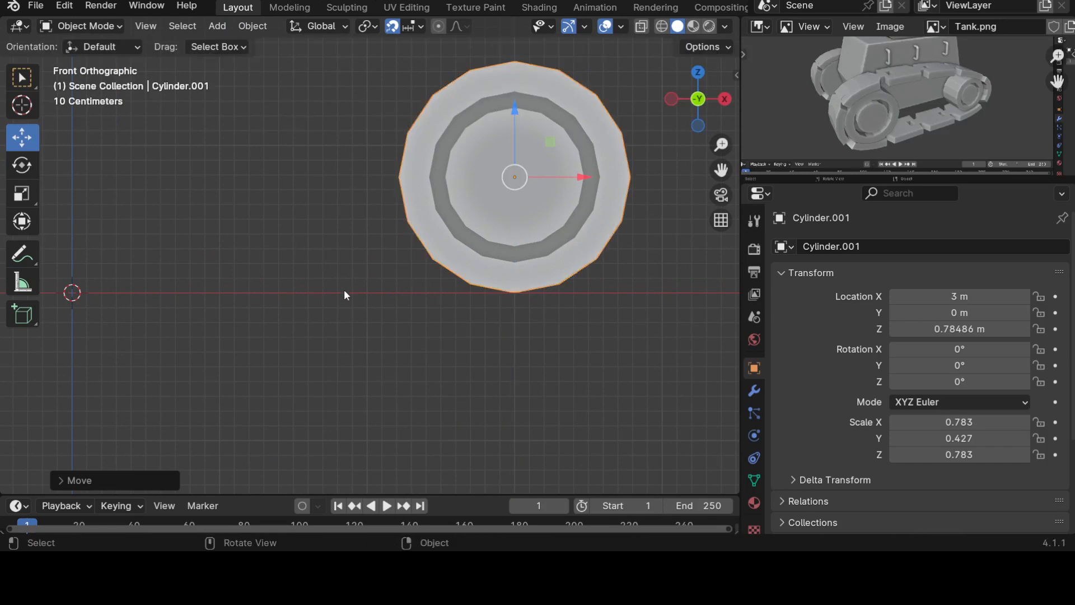
pyautogui.scroll(-3, 278, 274)
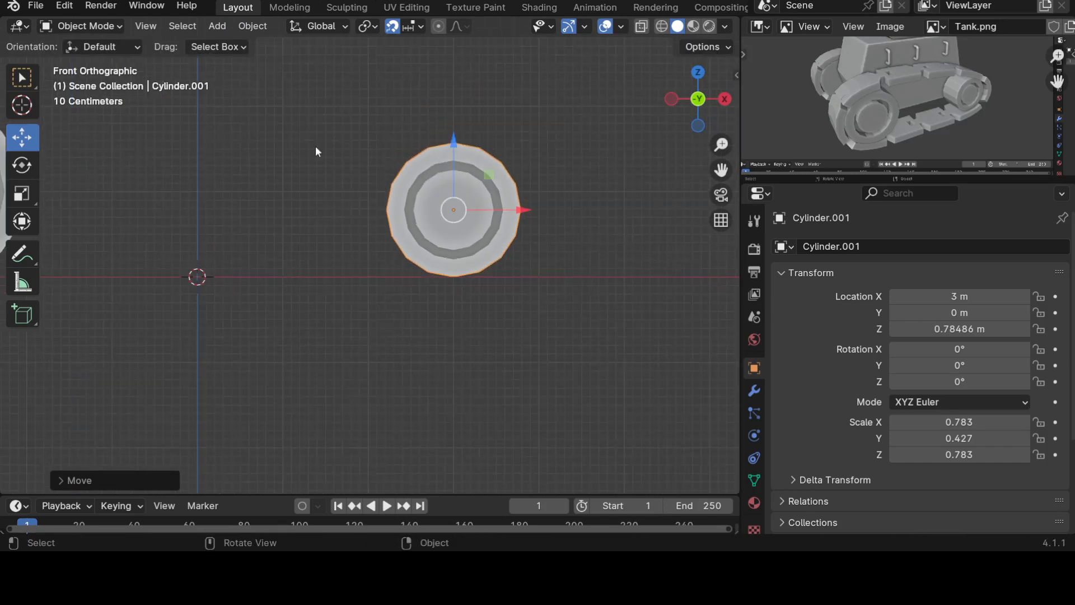
pyautogui.scroll(4, 405, 289)
pyautogui.scroll(-5, 462, 187)
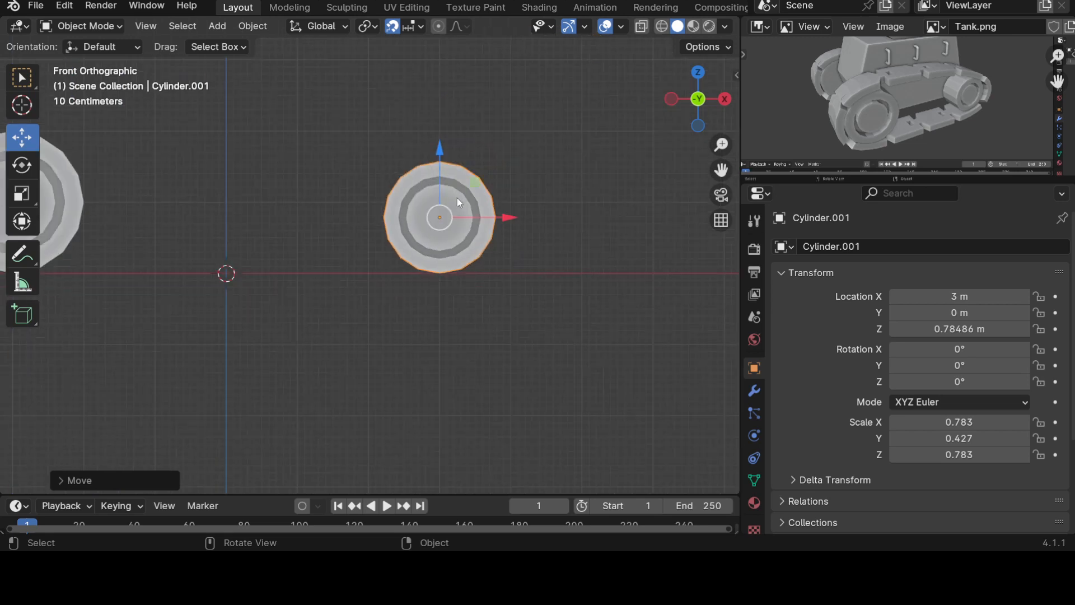
pyautogui.scroll(-3, 456, 197)
pyautogui.scroll(-2, 458, 347)
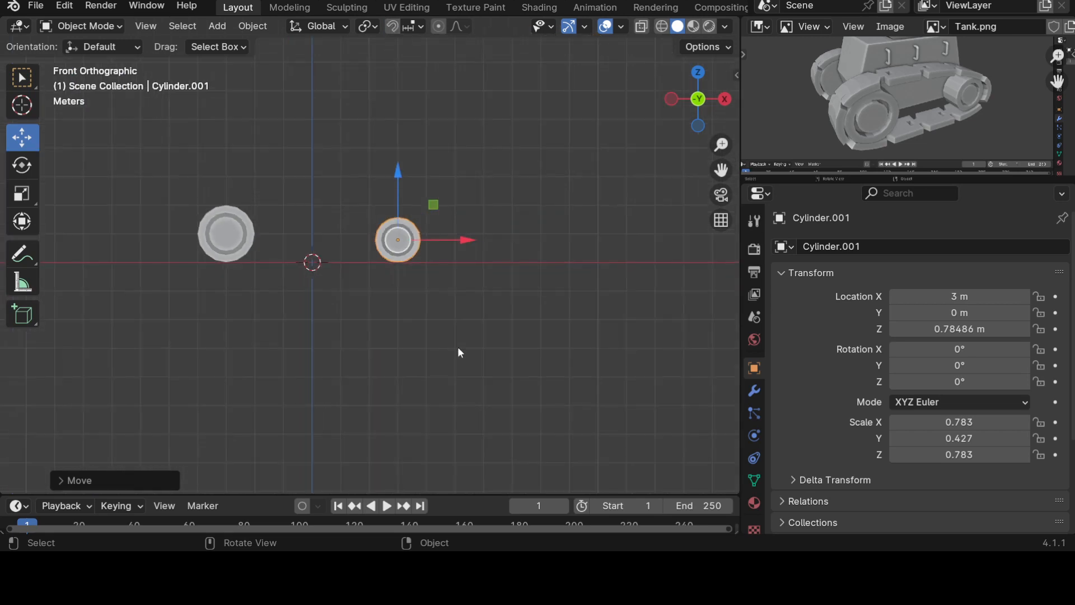
# Step: Inspect both wheels in the front and right orthographic views and the track in the Tank.png reference
pyautogui.keyDown('shift'); pyautogui.moveTo(458, 347); pyautogui.dragTo(563, 343, button='middle'); pyautogui.keyUp('shift')
pyautogui.moveTo(353, 269); pyautogui.dragTo(500, 213, button='middle')
pyautogui.press('KP_3')
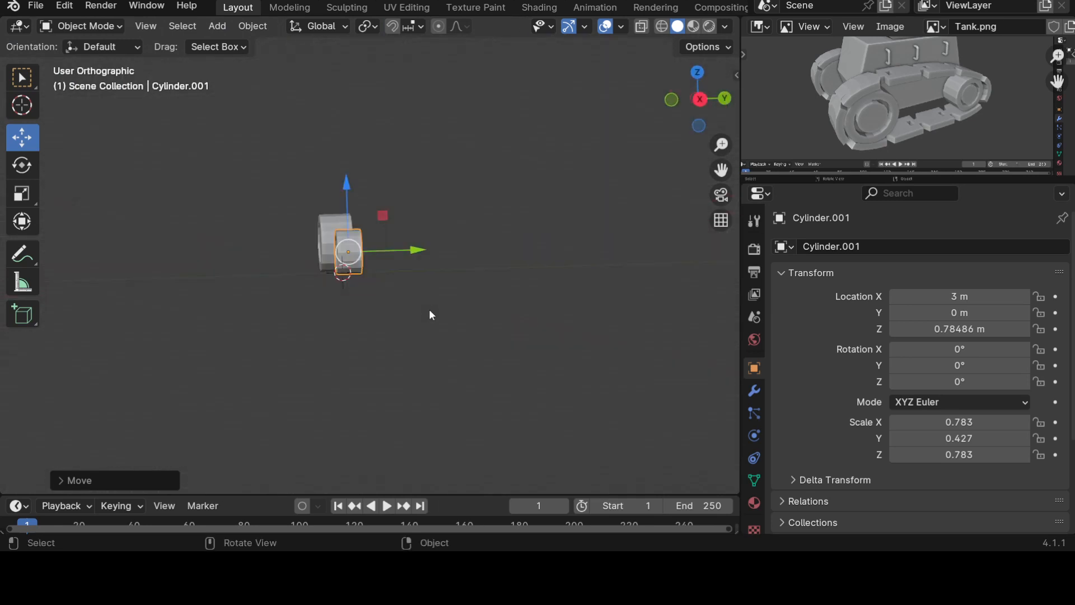
pyautogui.press('KP_1')
pyautogui.press('KP_3')
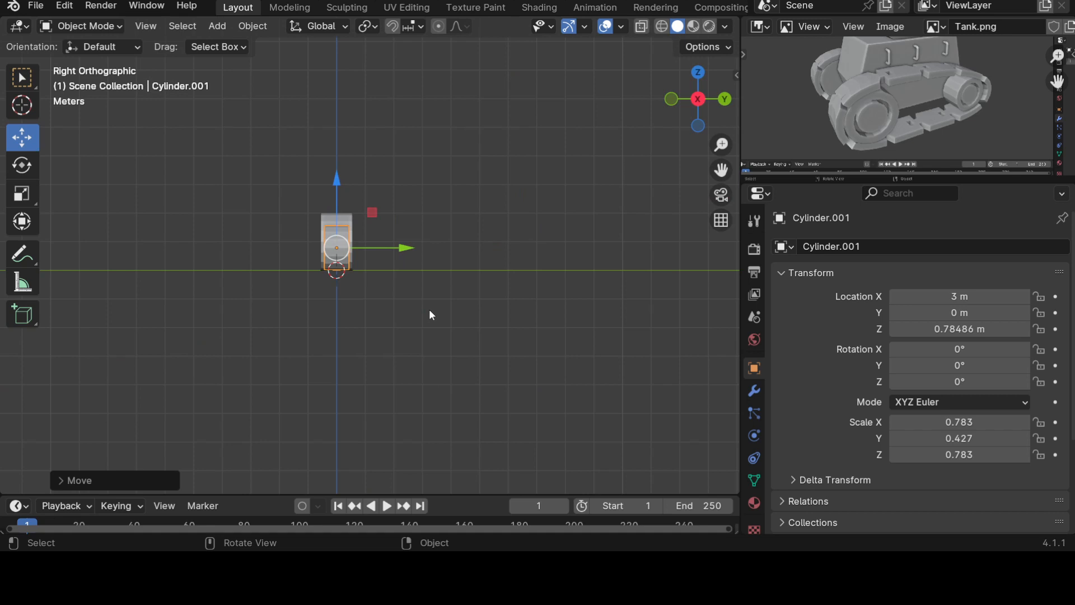
pyautogui.press('KP_1')
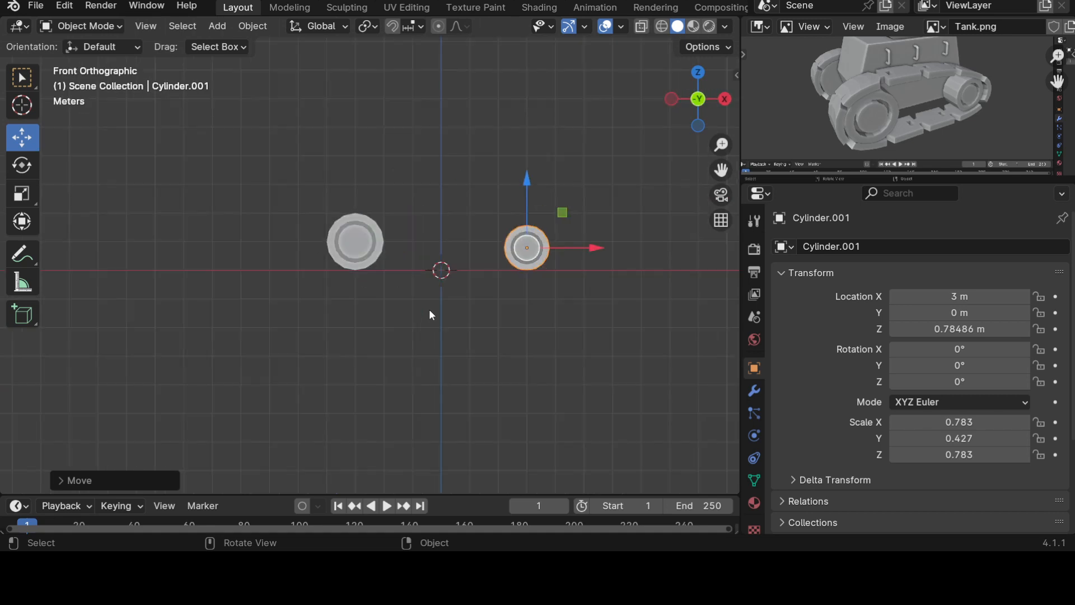
pyautogui.press('KP_3')
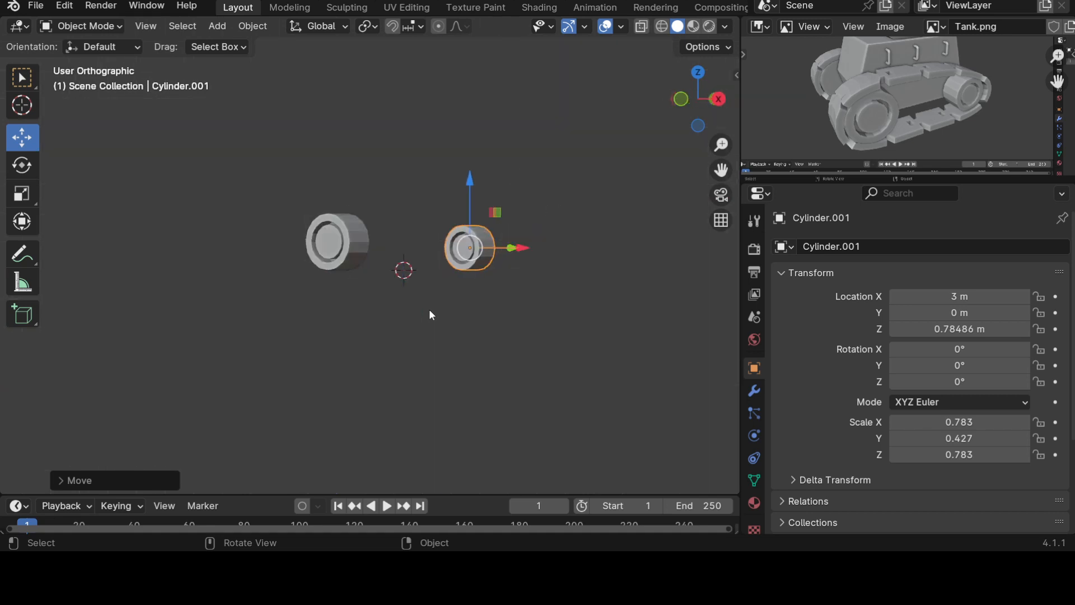
pyautogui.press('KP_1')
pyautogui.scroll(-2, 459, 308)
pyautogui.scroll(2, 526, 320)
pyautogui.keyDown('shift'); pyautogui.moveTo(562, 327); pyautogui.dragTo(488, 318, button='middle'); pyautogui.keyUp('shift')
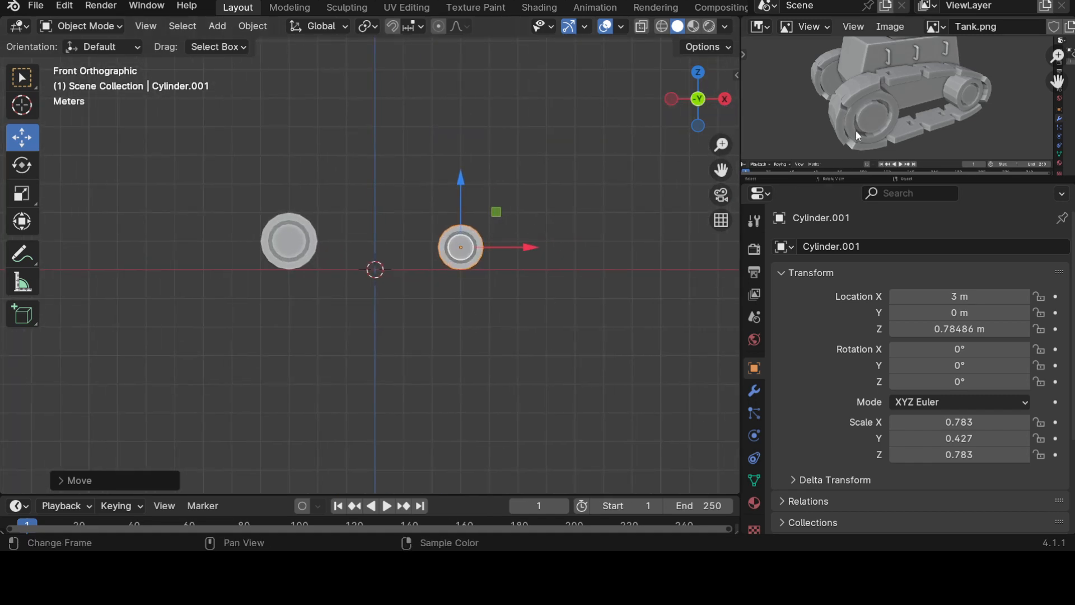
pyautogui.scroll(3, 878, 104)
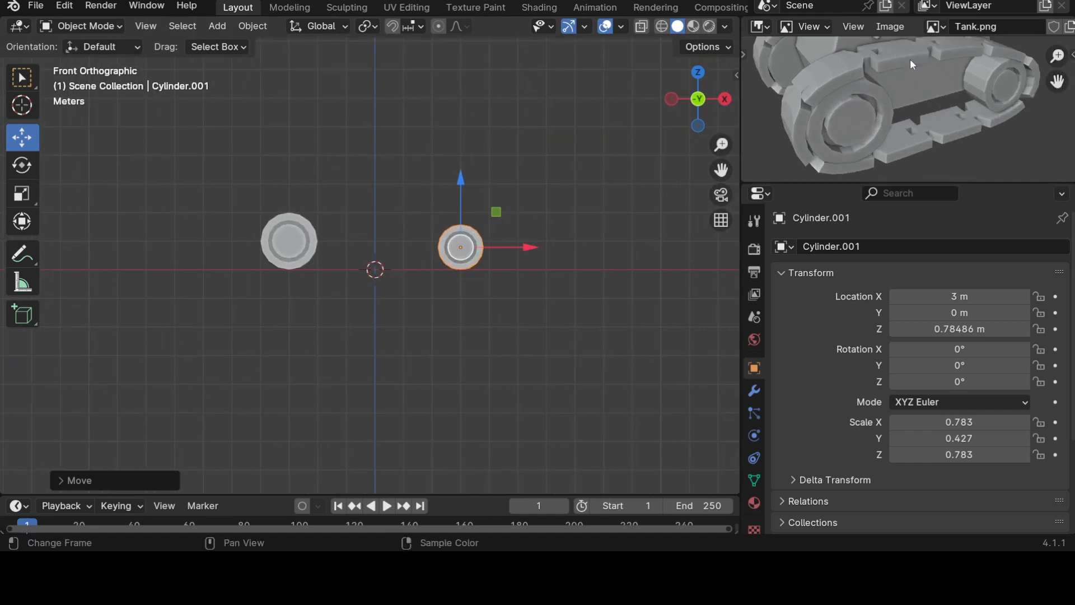
# Step: Add a cube mesh at the world origin and scale it uniformly to about 0.792
pyautogui.click(348, 303)
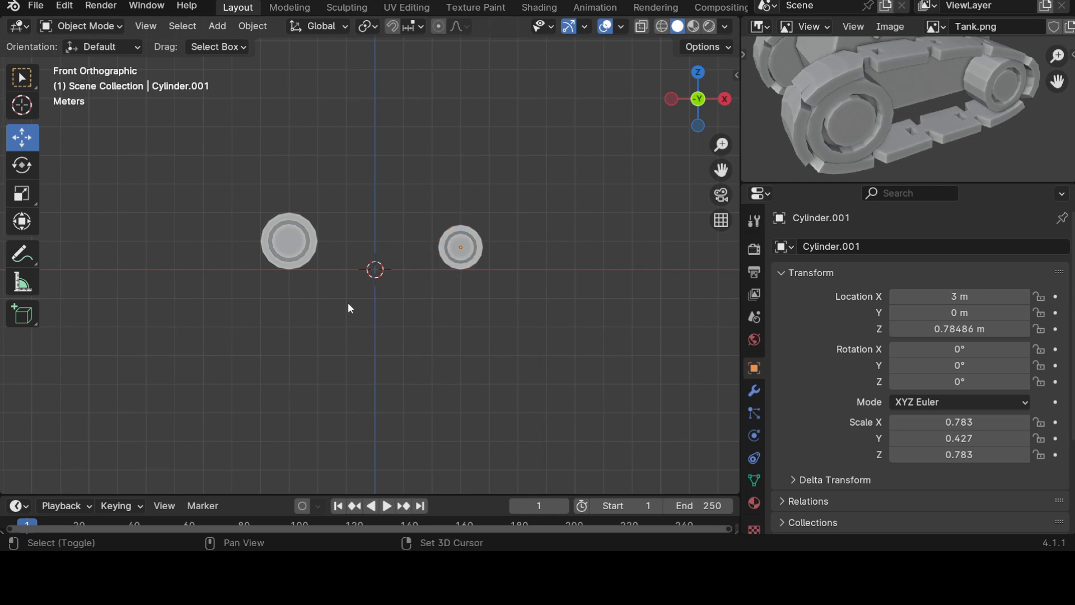
pyautogui.hotkey('shift', 'a')
pyautogui.moveTo(348, 231)
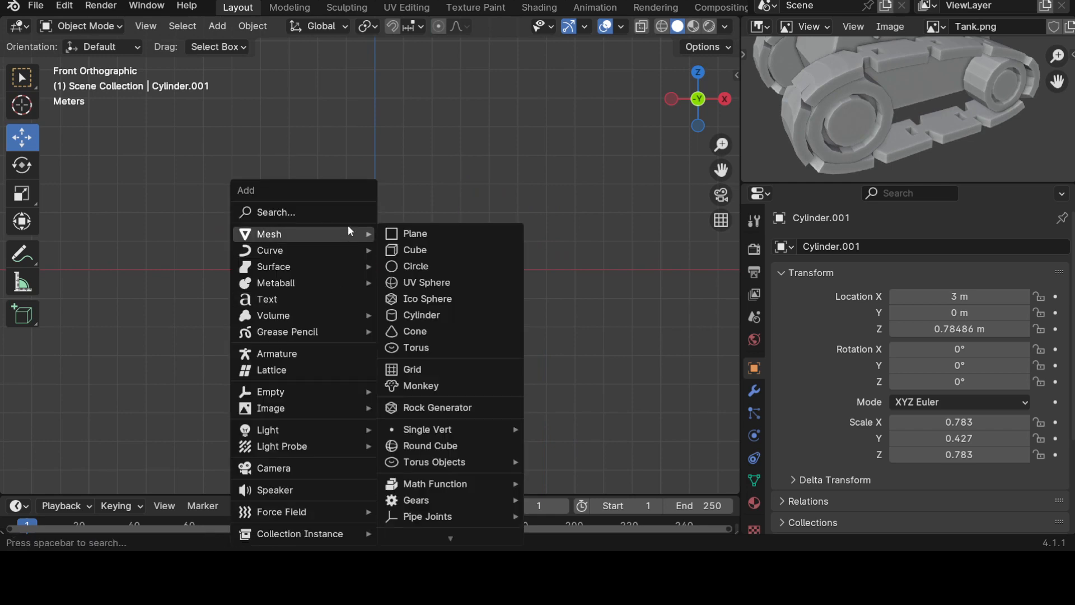
pyautogui.click(427, 247)
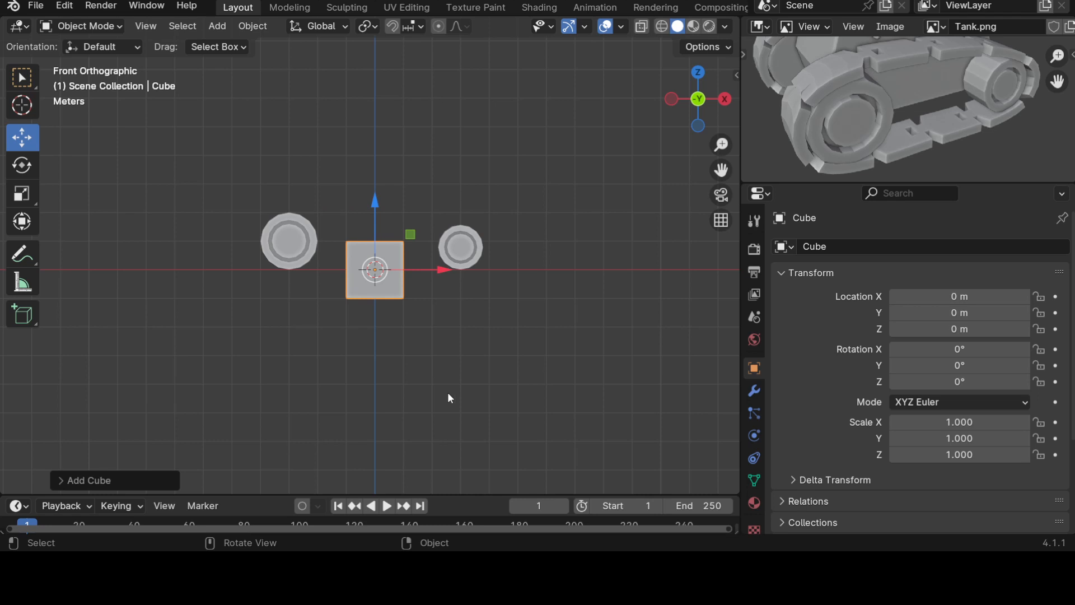
pyautogui.press('s')
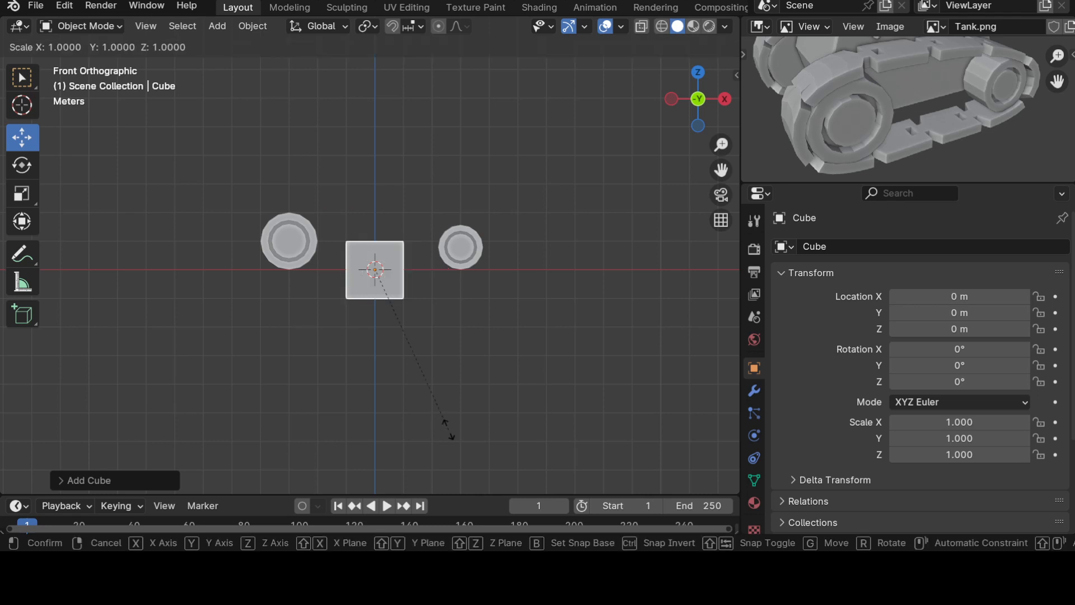
pyautogui.click(431, 398)
pyautogui.press('KP_7')
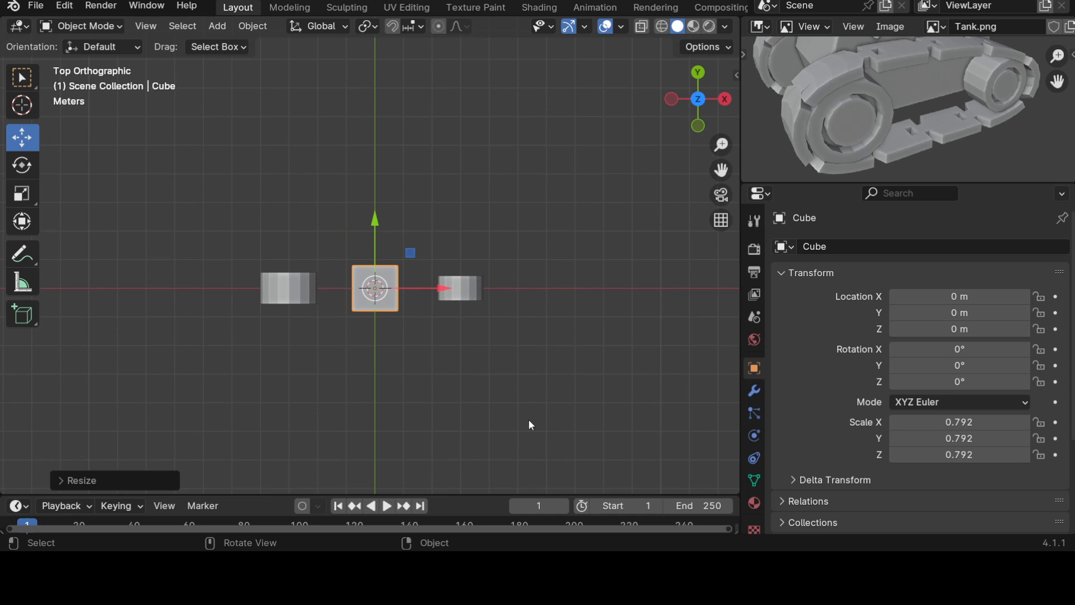
pyautogui.press('s')
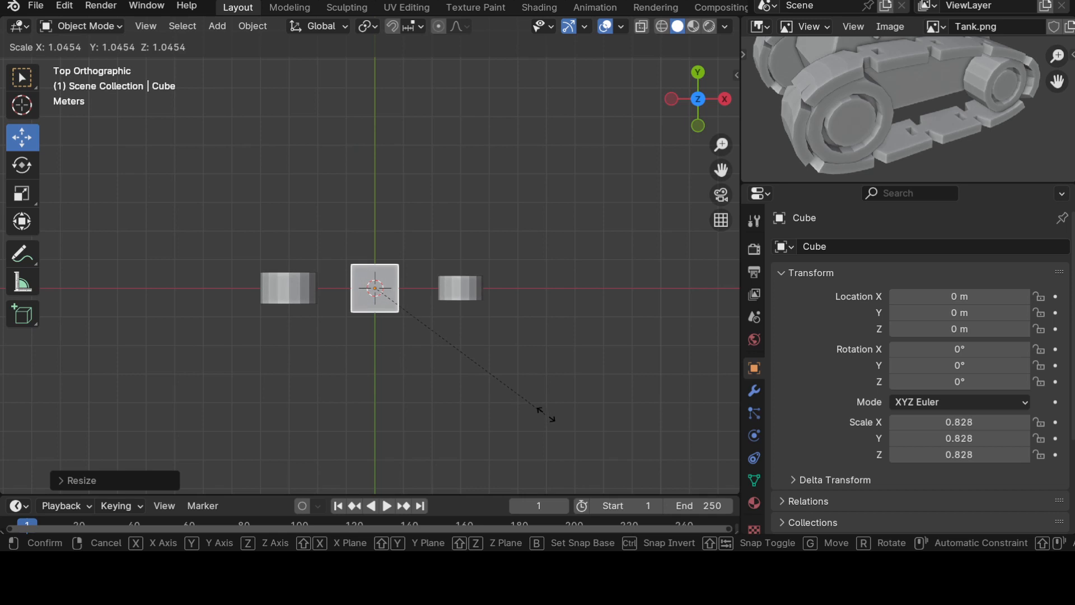
pyautogui.click(511, 390)
pyautogui.hotkey('ctrl', 'z')
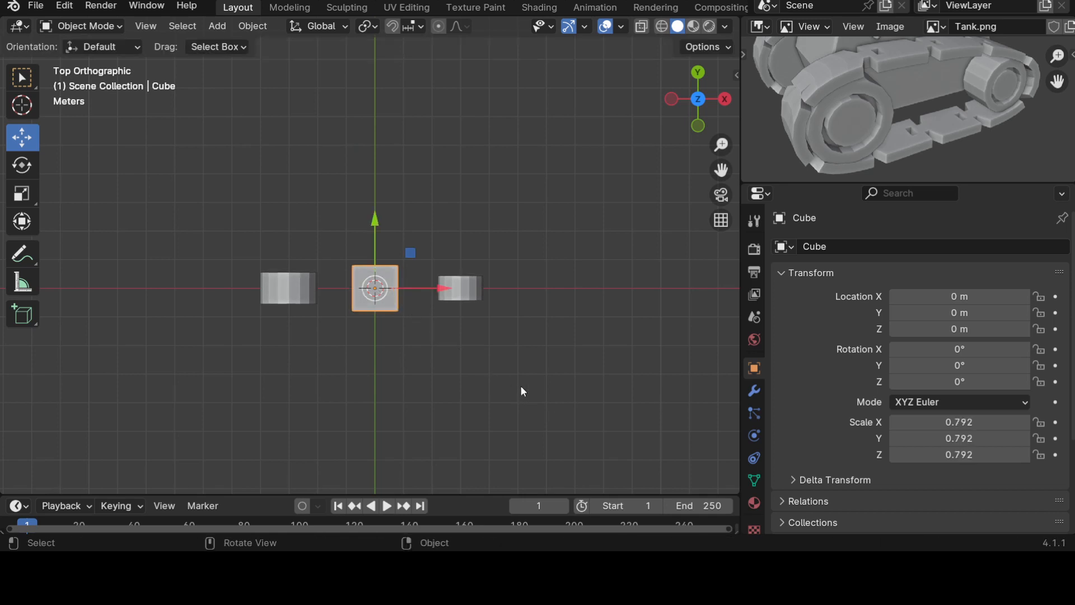
# Step: Scale the cube down uniformly to about 0.553, matching the larger wheel's width in the top view
pyautogui.press('s')
pyautogui.click(500, 398)
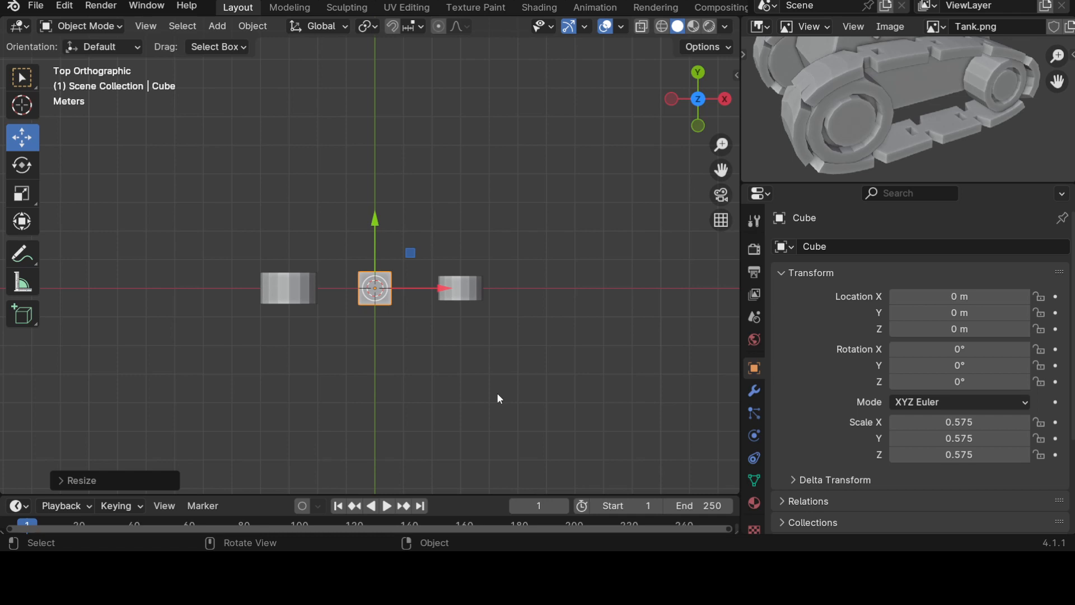
pyautogui.scroll(2, 492, 373)
pyautogui.press('s')
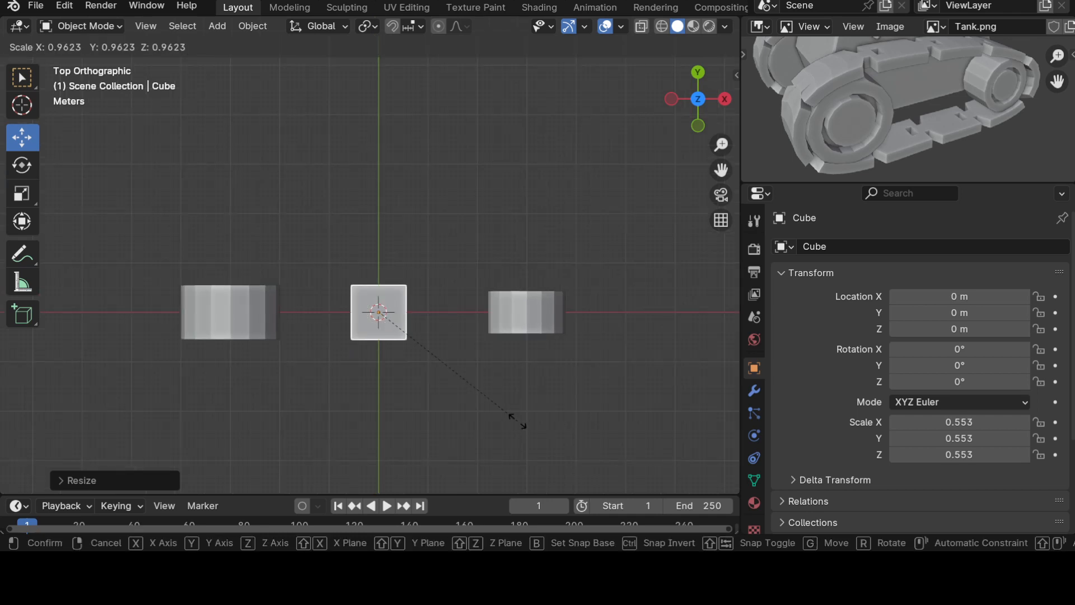
pyautogui.click(516, 421)
# Step: Flatten the cube along the Z axis in the front view to a Z scale of about 0.207
pyautogui.moveTo(516, 421); pyautogui.dragTo(475, 365, button='middle')
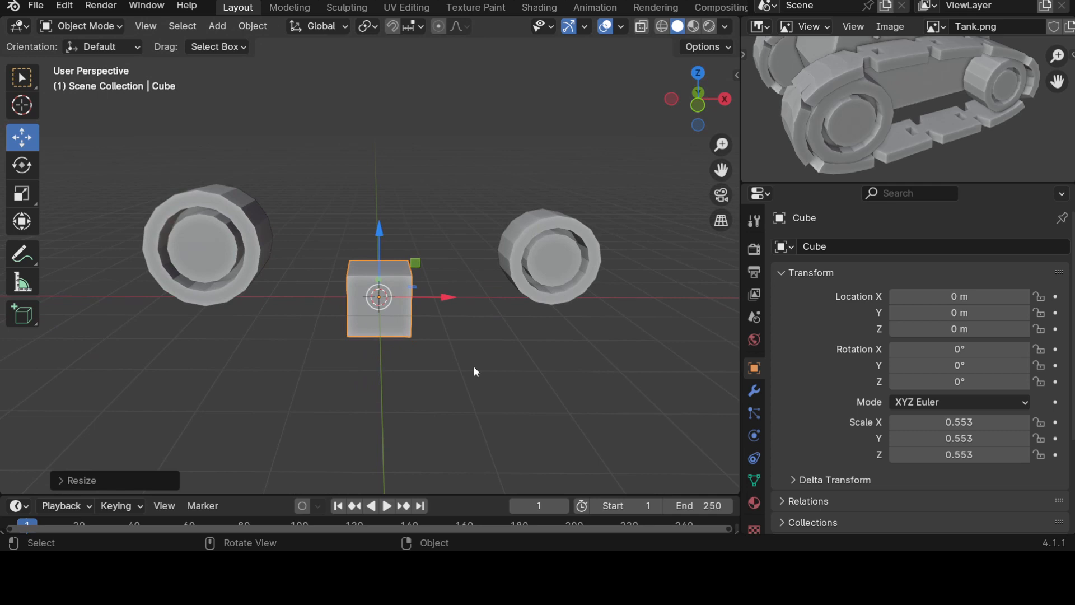
pyautogui.press('KP_1')
pyautogui.press('s')
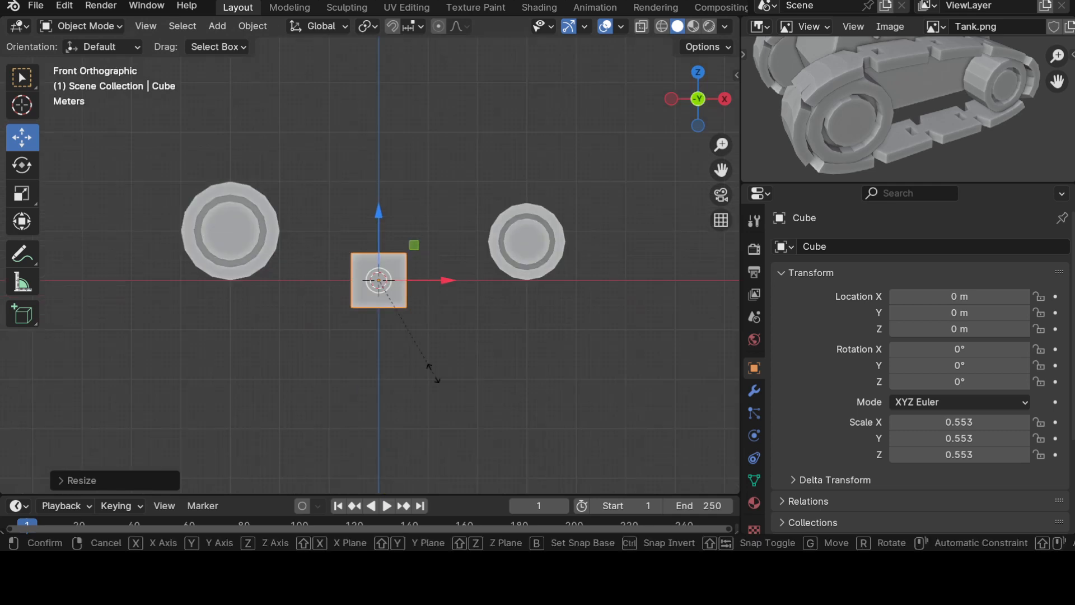
pyautogui.press('z')
pyautogui.click(418, 331)
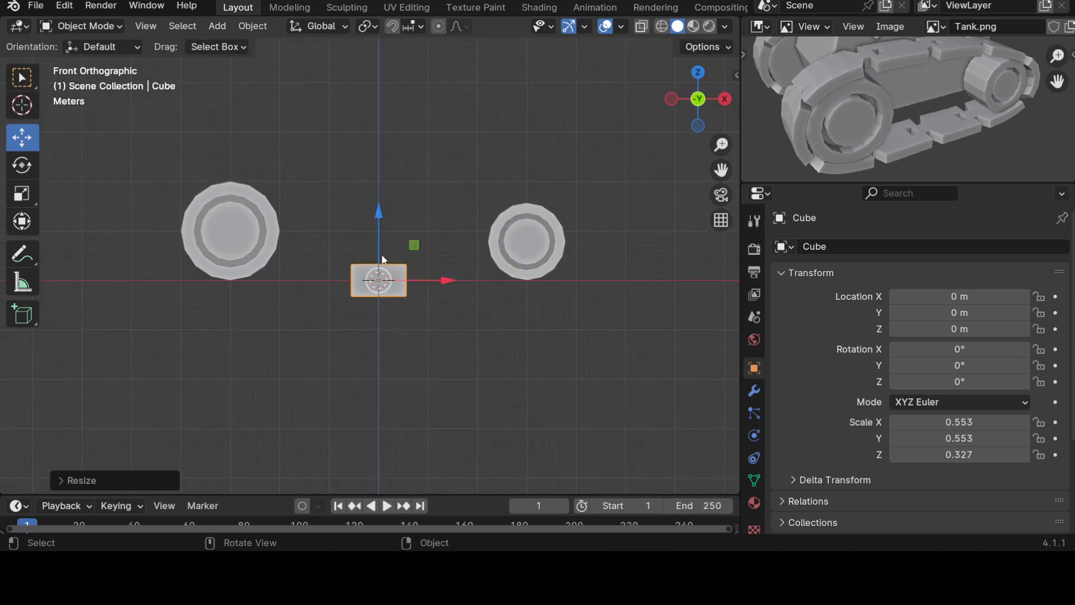
pyautogui.scroll(2, 402, 322)
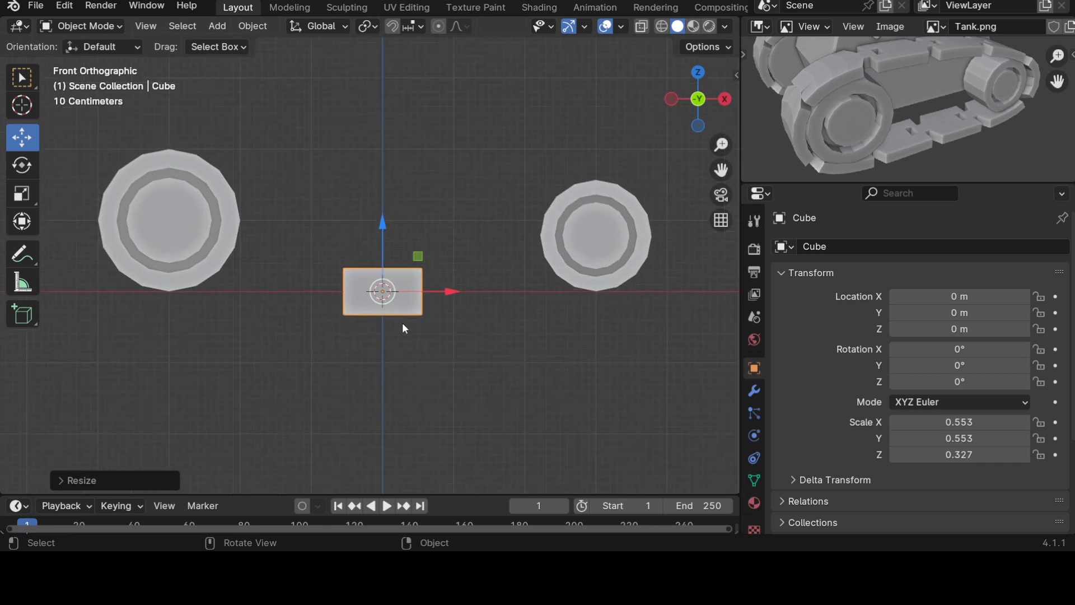
pyautogui.press('s')
pyautogui.press('z')
pyautogui.click(414, 353)
# Step: Narrow the cube along the Y axis in the top view to a Y scale of about 0.481
pyautogui.press('KP_7')
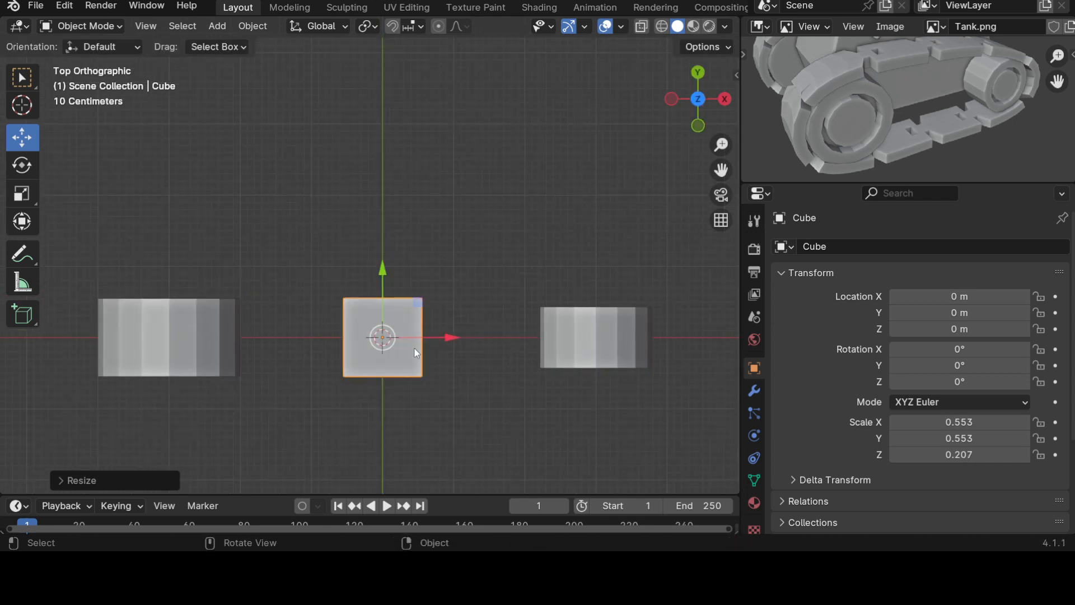
pyautogui.press('s')
pyautogui.press('y')
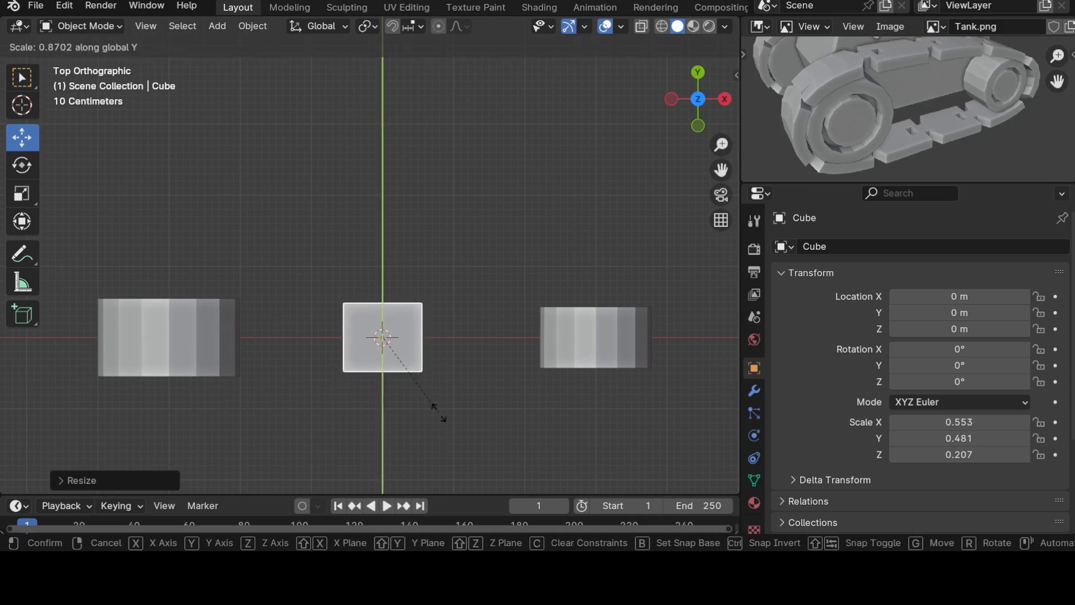
pyautogui.click(440, 418)
# Step: Flatten the block further along the Z axis in the front view to a Z scale of about 0.177
pyautogui.press('KP_1')
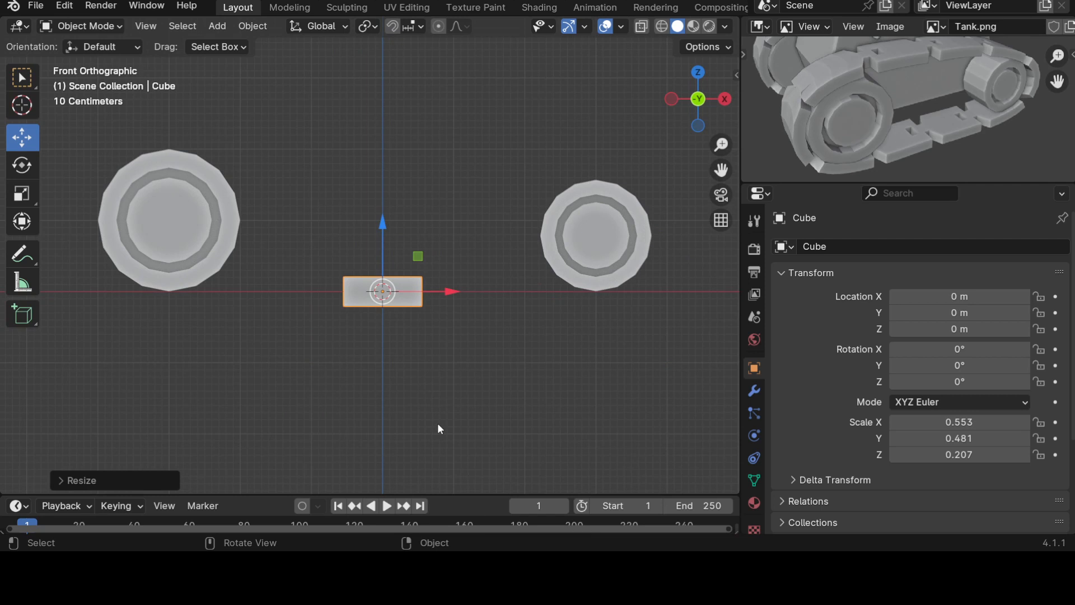
pyautogui.press('s')
pyautogui.press('z')
pyautogui.click(428, 376)
pyautogui.moveTo(428, 376); pyautogui.dragTo(429, 411, button='middle')
pyautogui.scroll(-5, 429, 411)
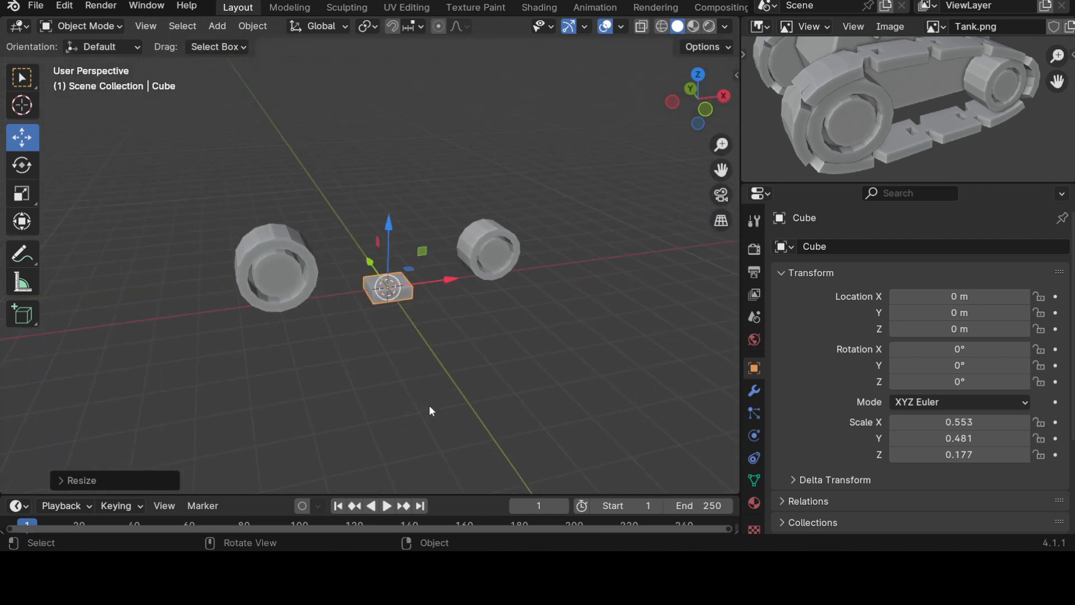
# Step: Thin the block along the Z axis once more to a Z scale of about 0.139
pyautogui.scroll(3, 405, 395)
pyautogui.press('s')
pyautogui.press('z')
pyautogui.click(406, 381)
pyautogui.moveTo(403, 380); pyautogui.dragTo(314, 330, button='middle')
pyautogui.scroll(-6, 314, 330)
pyautogui.scroll(6, 367, 202)
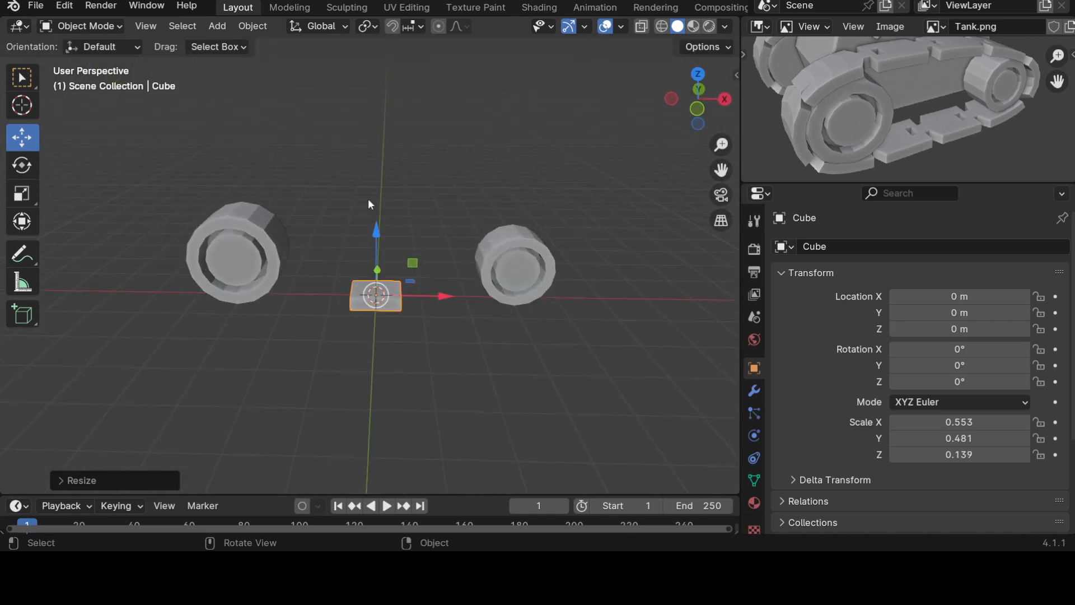
pyautogui.click(280, 250)
pyautogui.keyDown('shift'); pyautogui.click(507, 257); pyautogui.keyUp('shift')
pyautogui.press('h')
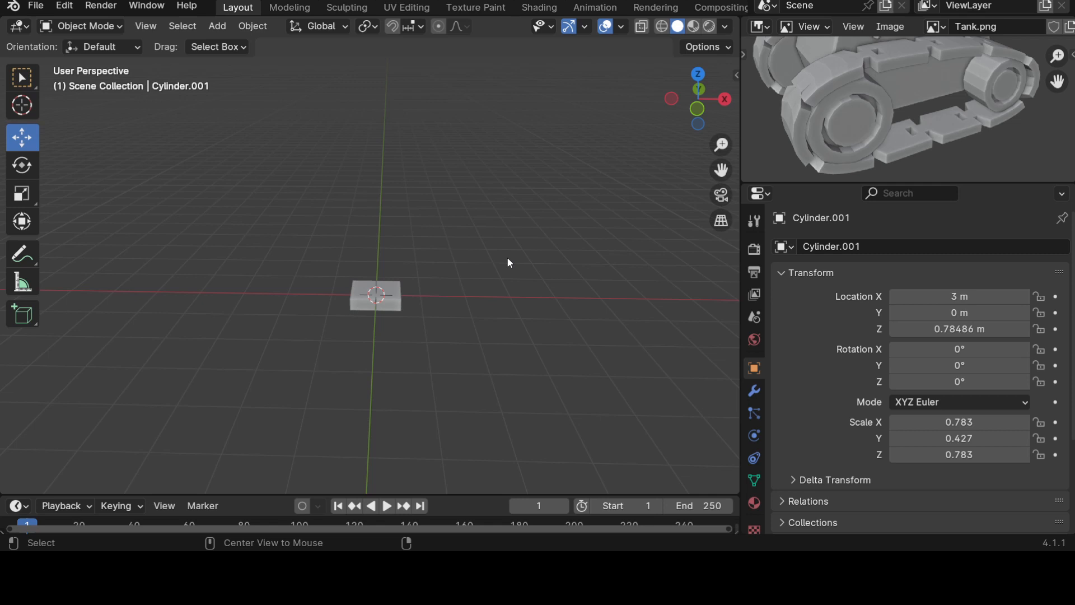
pyautogui.hotkey('alt', 'h')
pyautogui.click(474, 347)
# Step: Select the flattened cube and hide all unselected objects so only the cube is displayed
pyautogui.moveTo(483, 365); pyautogui.dragTo(450, 322, button='middle')
pyautogui.click(395, 306)
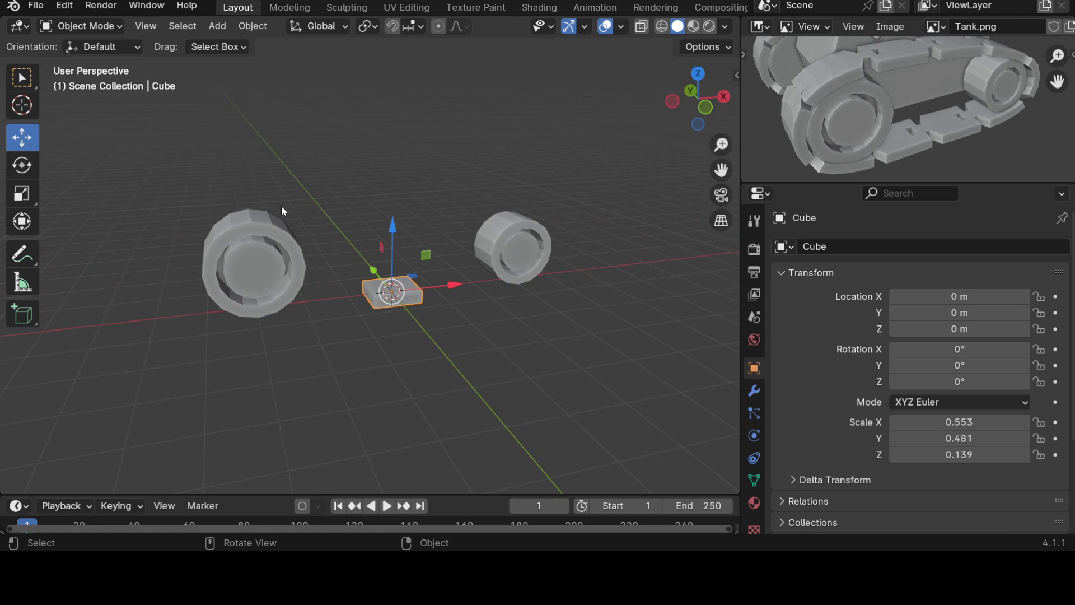
pyautogui.press('shift')
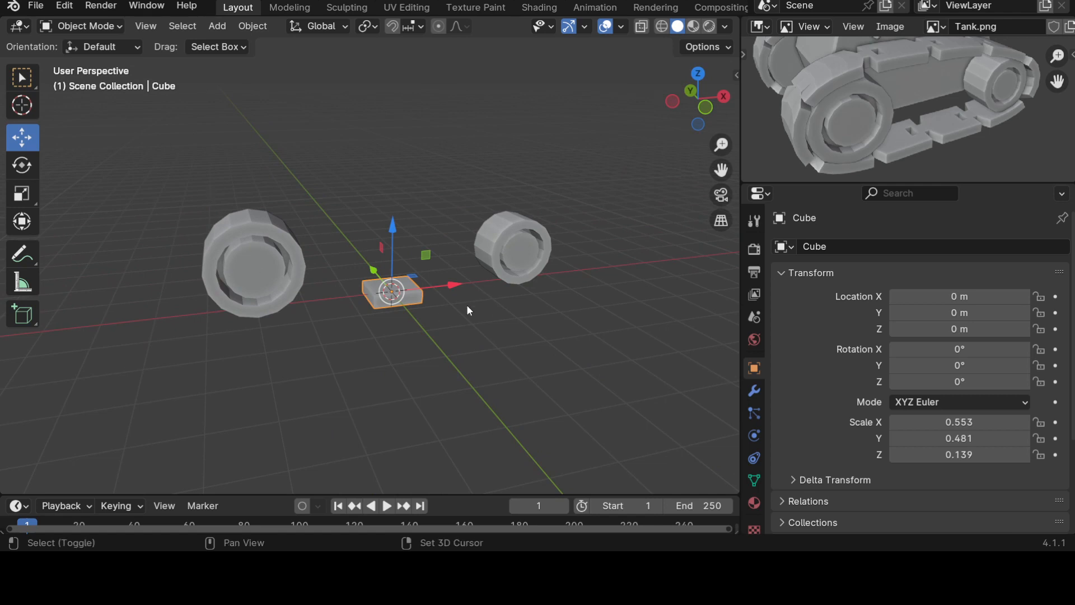
pyautogui.hotkey('shift', 'h')
pyautogui.scroll(2, 469, 310)
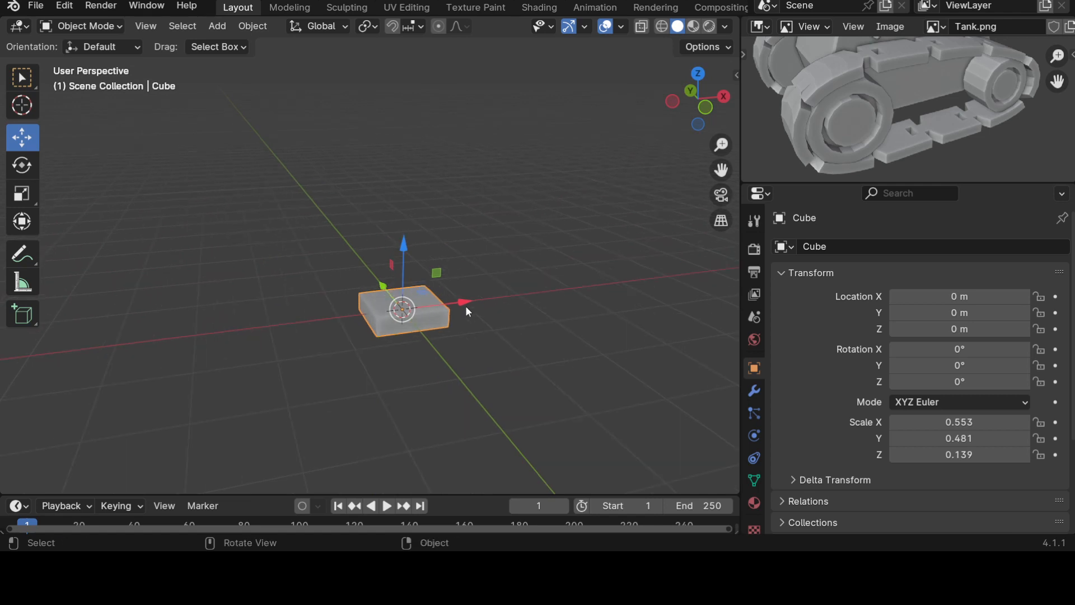
# Step: Compare the cube with the track links in Tank.png and put it in Edit Mode with all geometry deselected
pyautogui.scroll(6, 883, 117)
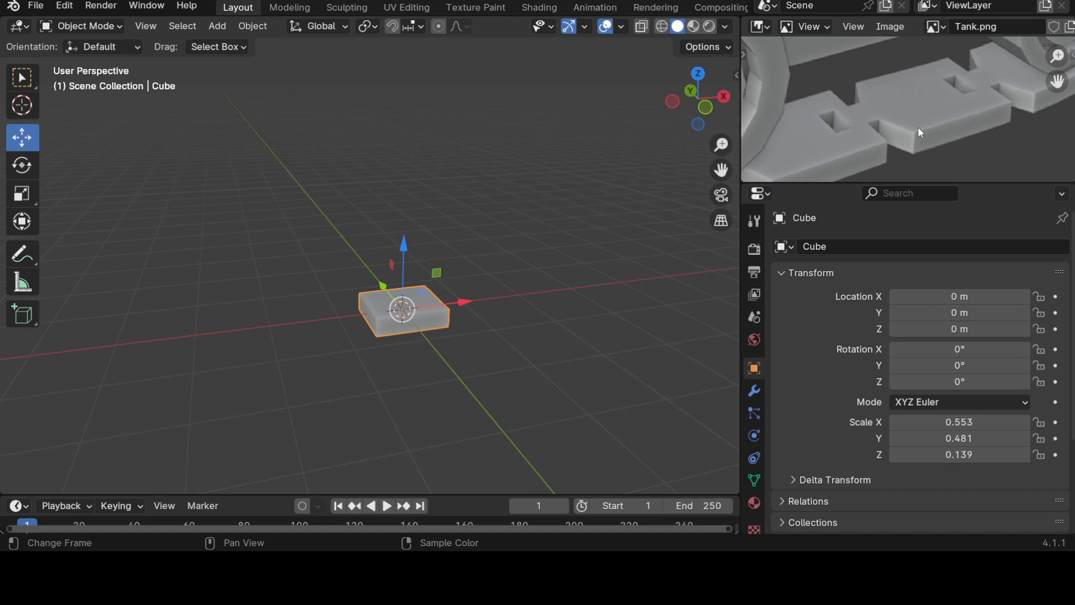
pyautogui.moveTo(469, 336)
pyautogui.mouseDown(button='middle')
pyautogui.moveTo(473, 396)
pyautogui.moveTo(464, 353)
pyautogui.mouseUp(button='middle')
pyautogui.press('Tab')
pyautogui.scroll(2, 464, 352)
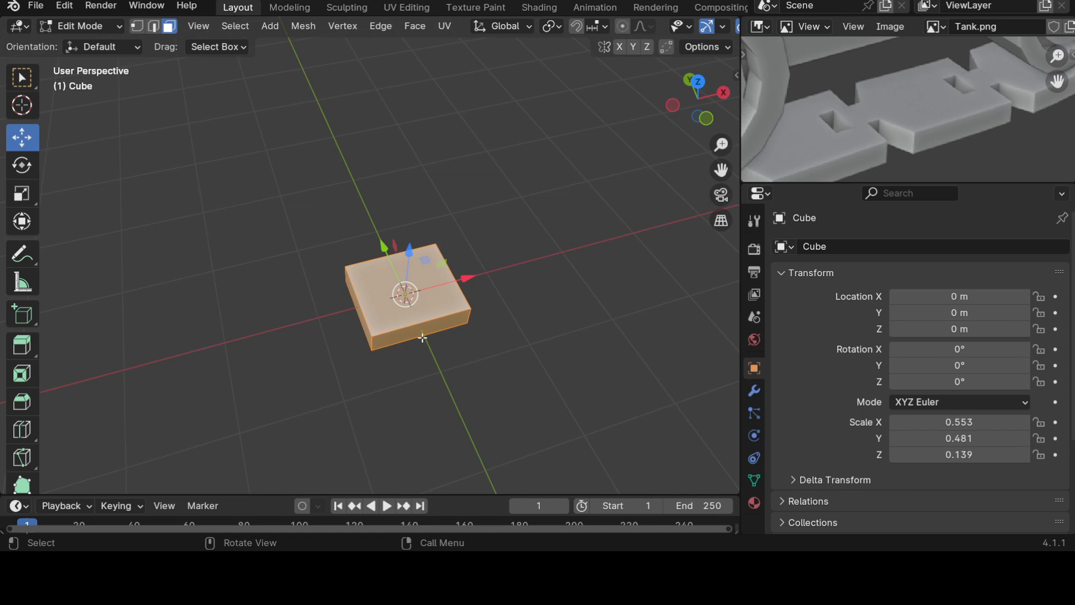
pyautogui.scroll(2, 422, 338)
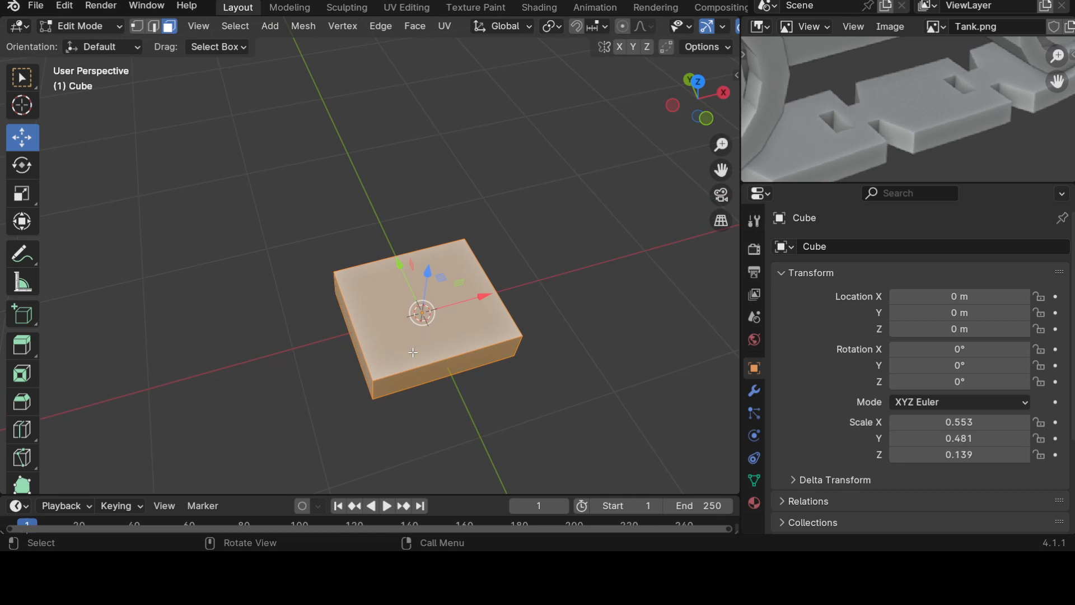
pyautogui.moveTo(313, 361); pyautogui.dragTo(401, 377, button='middle')
pyautogui.scroll(-2, 501, 193)
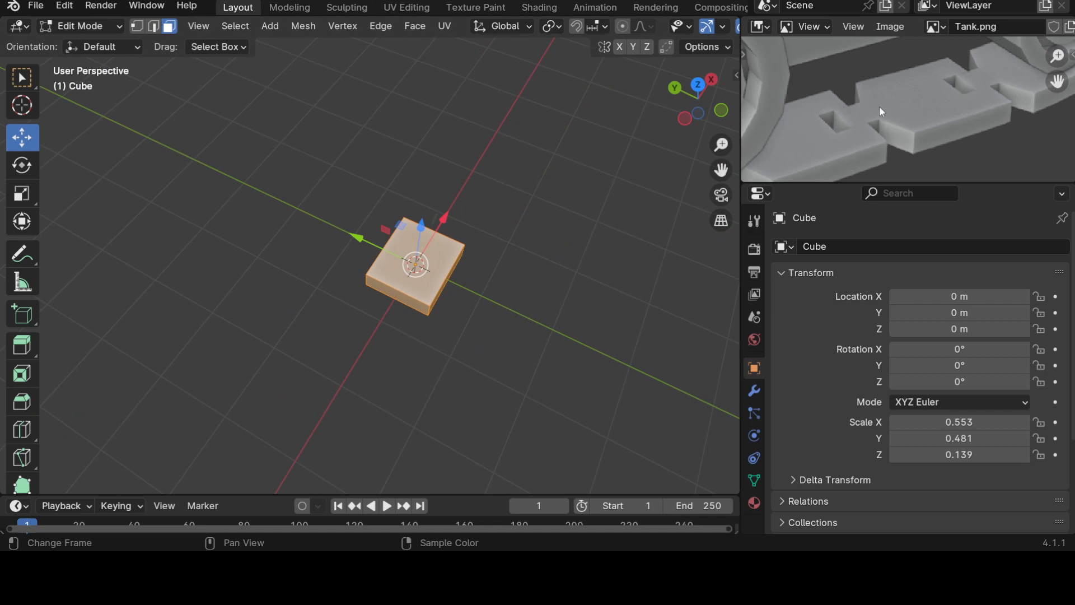
pyautogui.scroll(4, 369, 317)
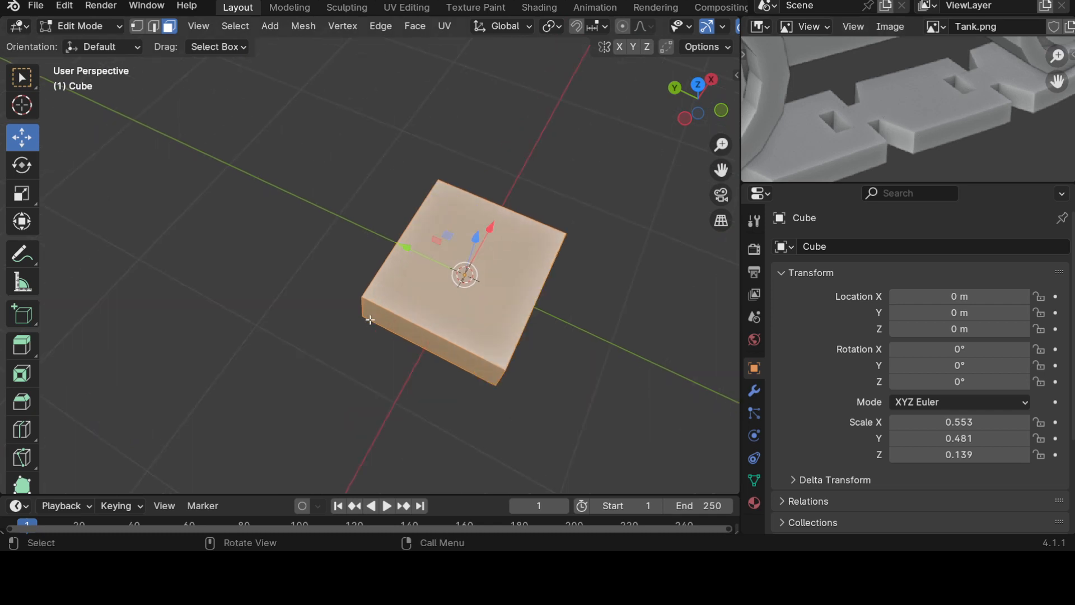
pyautogui.hotkey('alt', 'a')
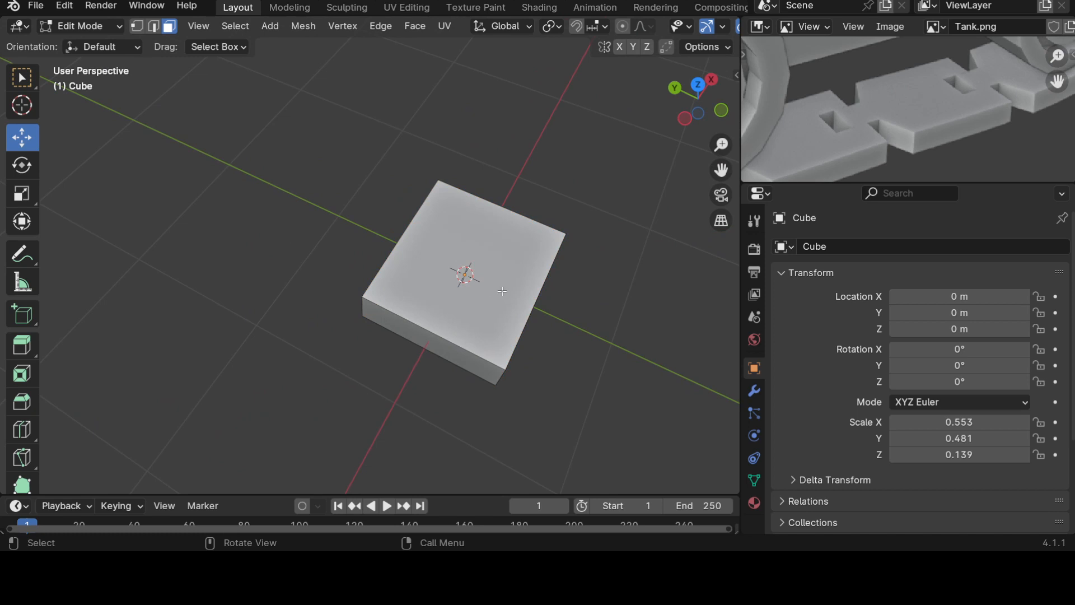
pyautogui.hotkey('ctrl', 'r')
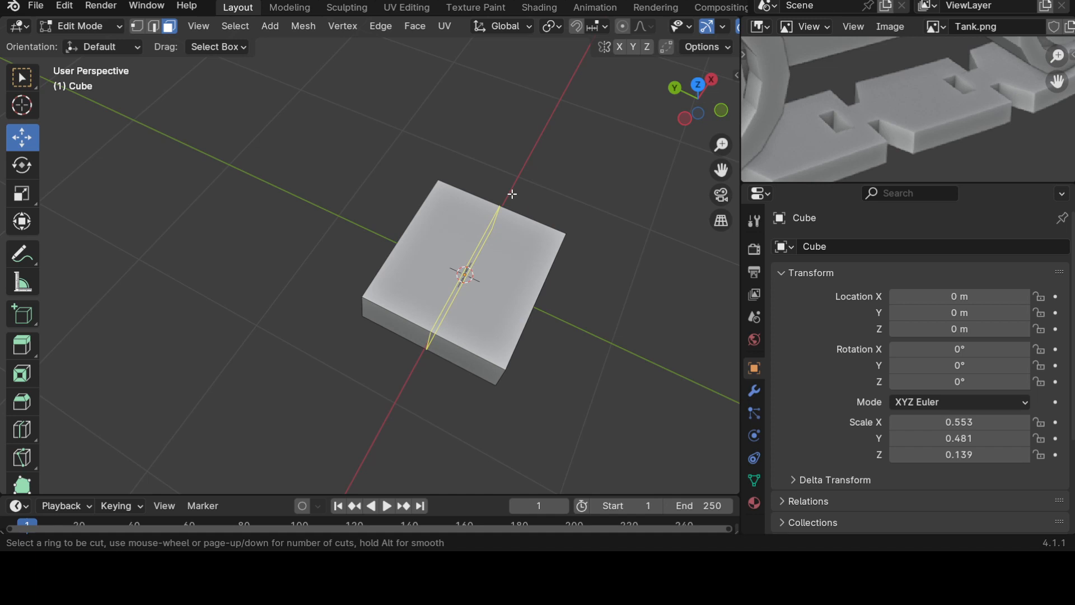
pyautogui.scroll(1, 512, 194)
pyautogui.scroll(5, 512, 194)
pyautogui.scroll(-3, 512, 194)
pyautogui.scroll(-3, 513, 194)
pyautogui.scroll(1, 512, 195)
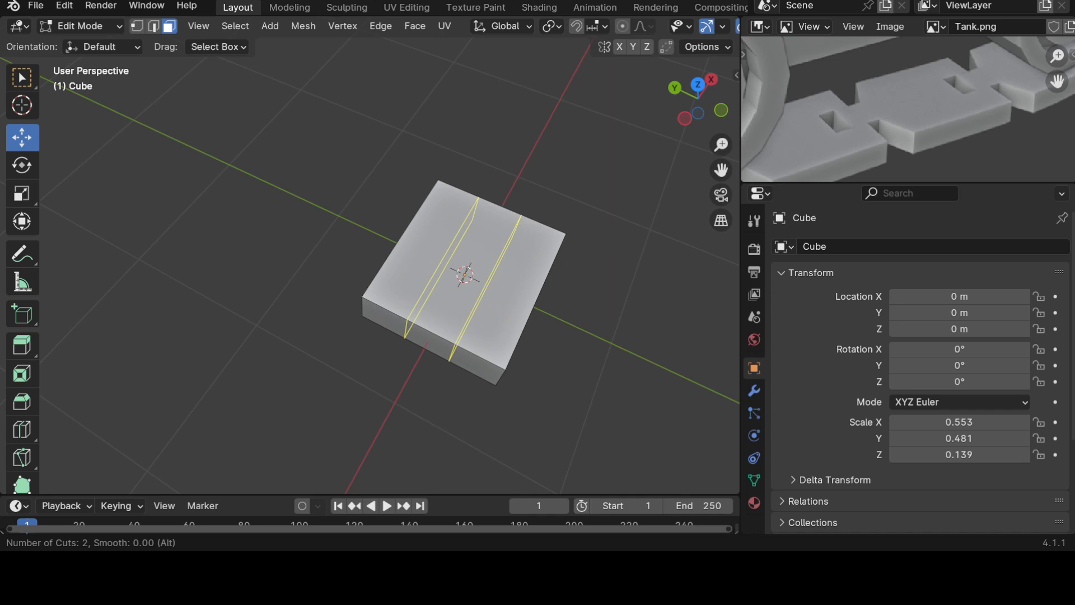
pyautogui.click(513, 195)
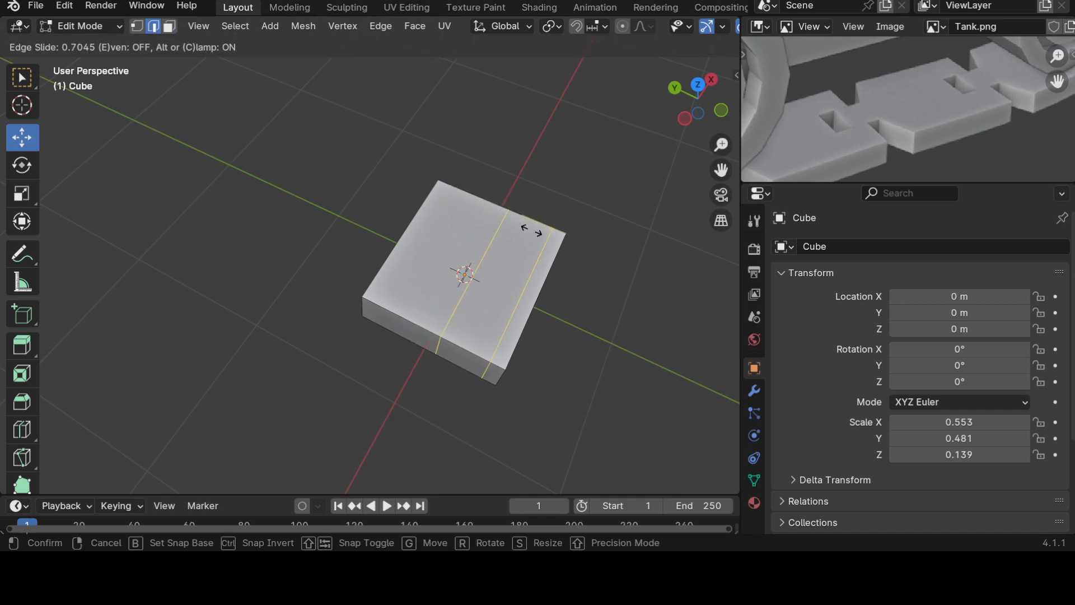
pyautogui.click(475, 197)
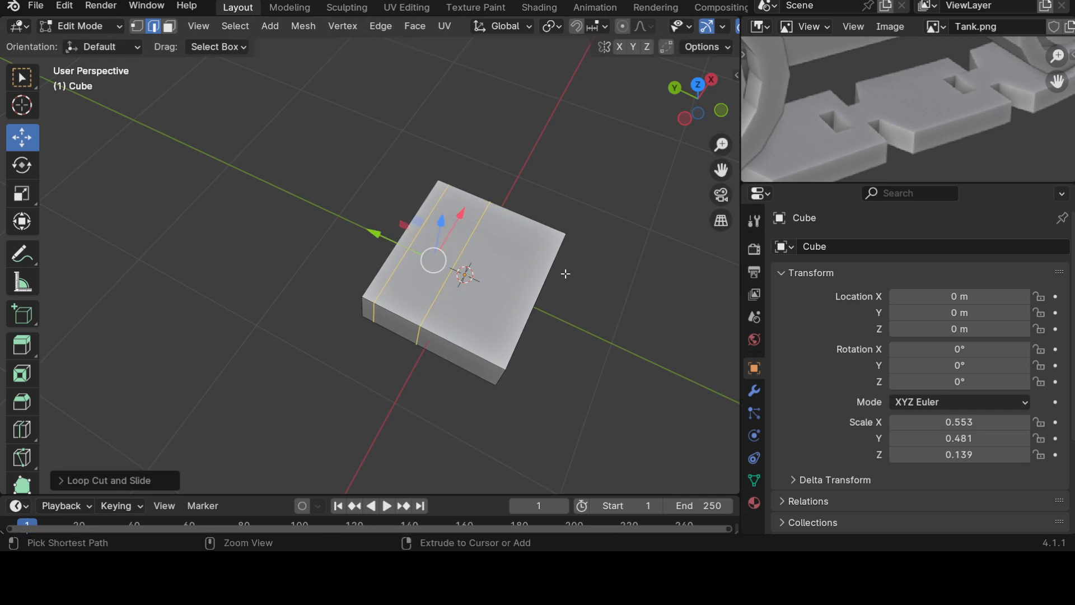
pyautogui.press('3')
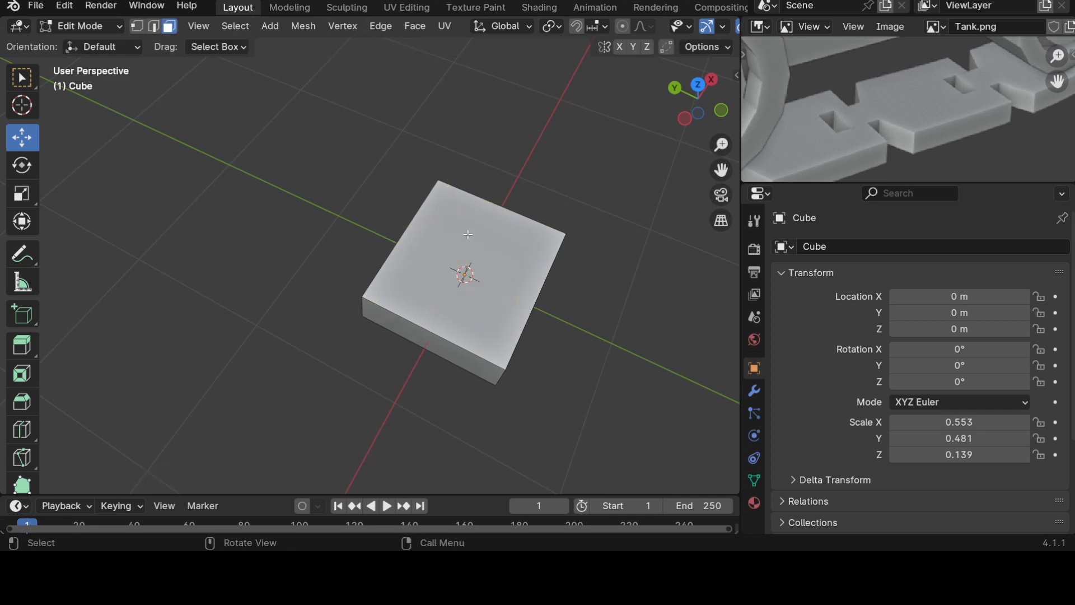
# Step: Add two evenly spaced, unslid loop cuts running along the block's X direction and switch to face selection
pyautogui.hotkey('ctrl', 'r')
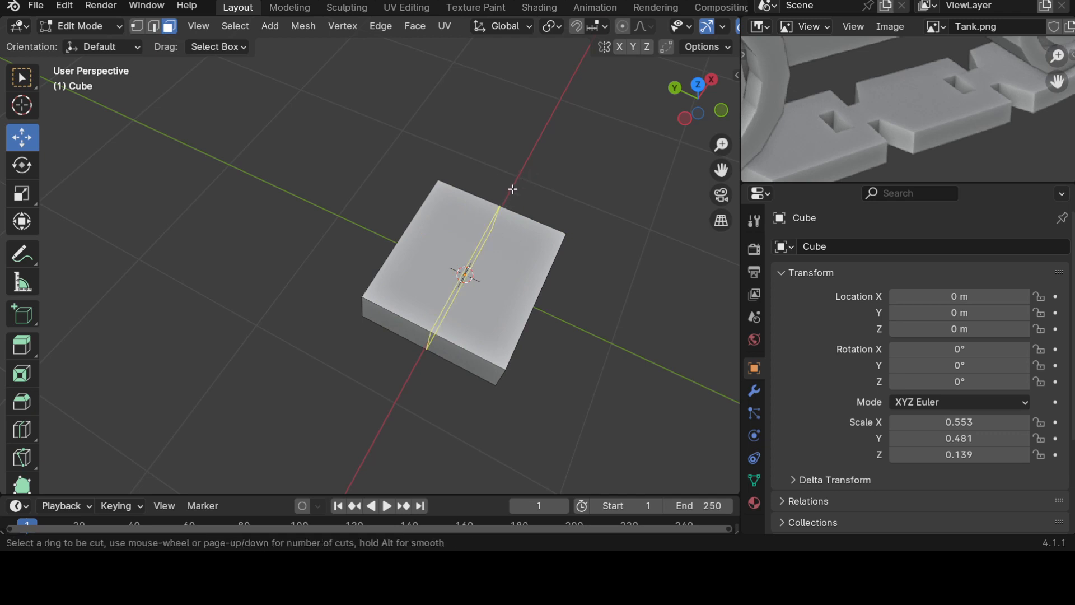
pyautogui.scroll(1, 516, 186)
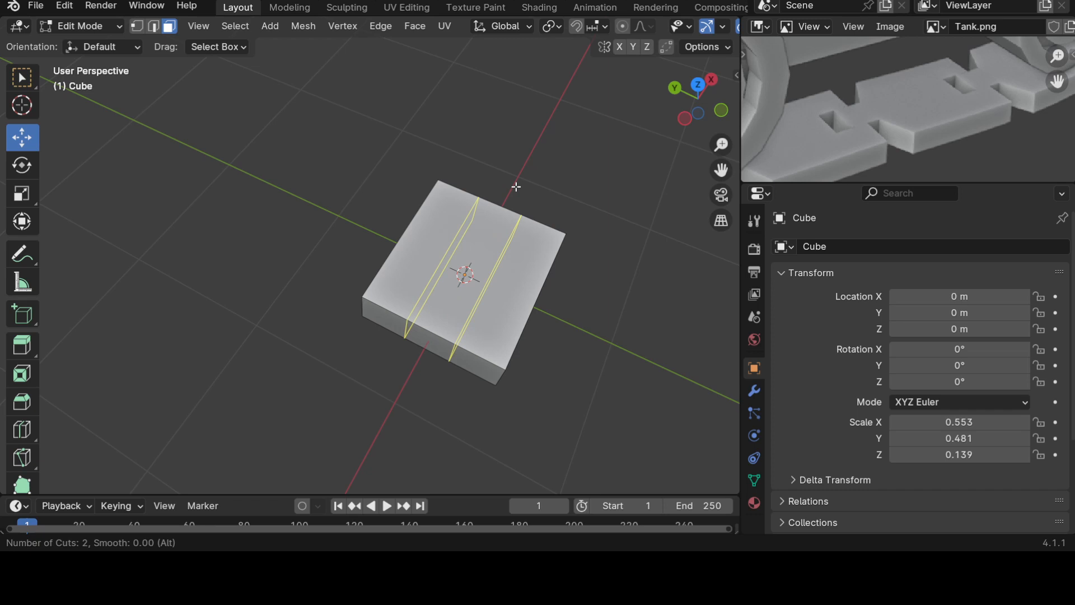
pyautogui.click(516, 187)
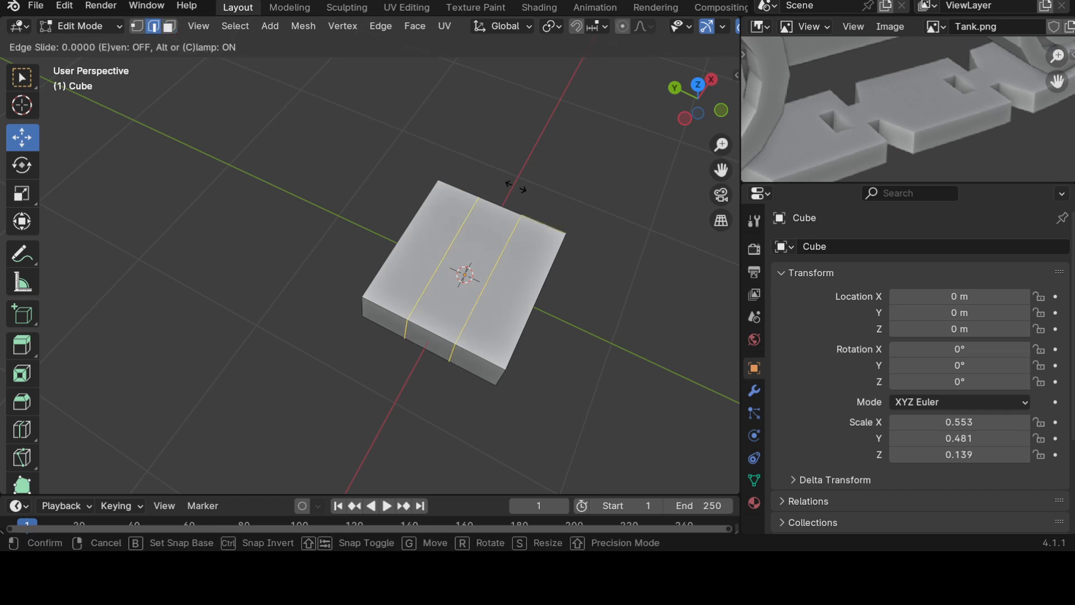
pyautogui.click(516, 186)
pyautogui.moveTo(579, 318); pyautogui.dragTo(524, 325, button='middle')
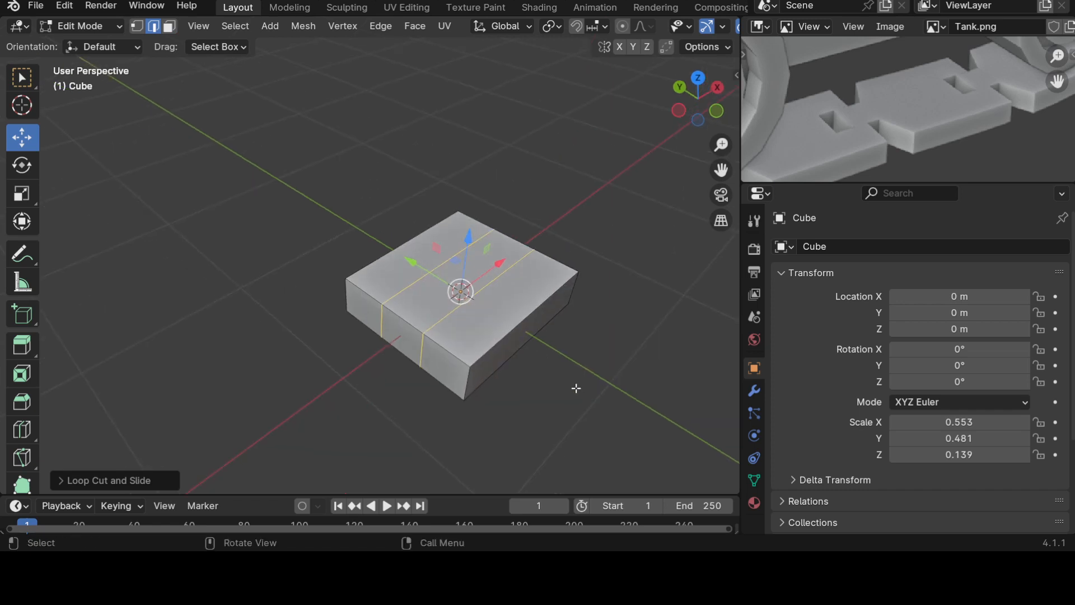
pyautogui.keyDown('shift'); pyautogui.moveTo(576, 387); pyautogui.dragTo(549, 291, button='middle'); pyautogui.keyUp('shift')
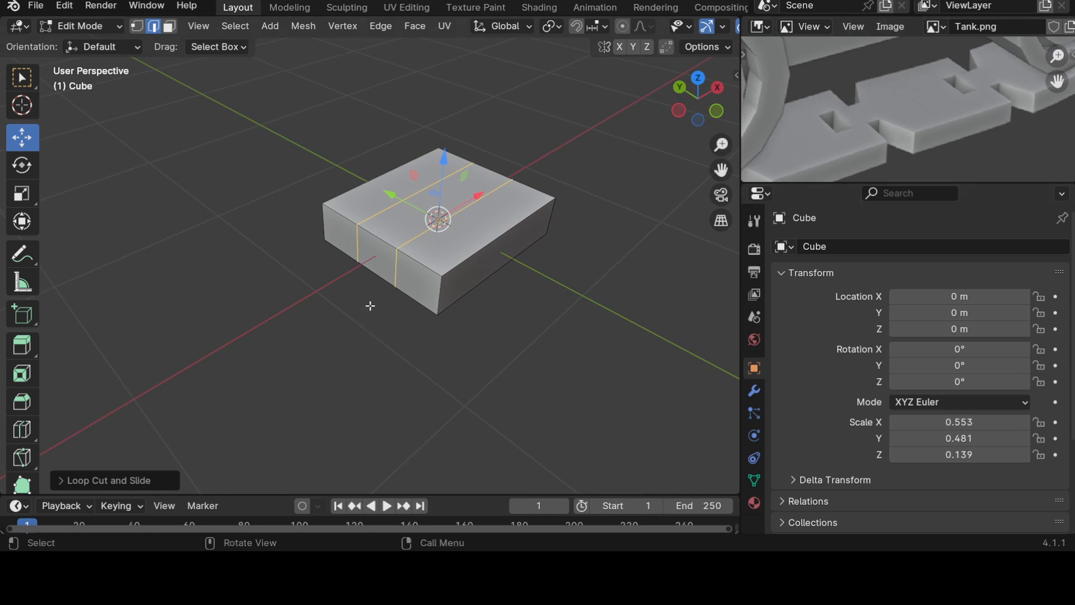
pyautogui.click(170, 26)
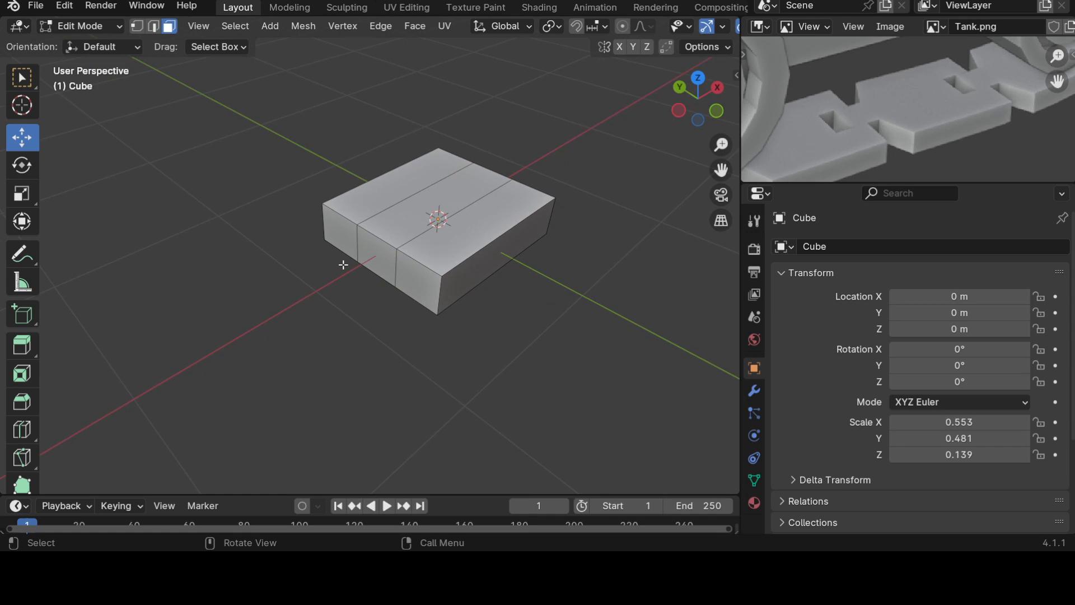
# Step: Move the middle face of the block's negative X end outward along X and extrude it about 0.23 m into a tongue
pyautogui.click(374, 259)
pyautogui.moveTo(423, 235); pyautogui.dragTo(391, 251)
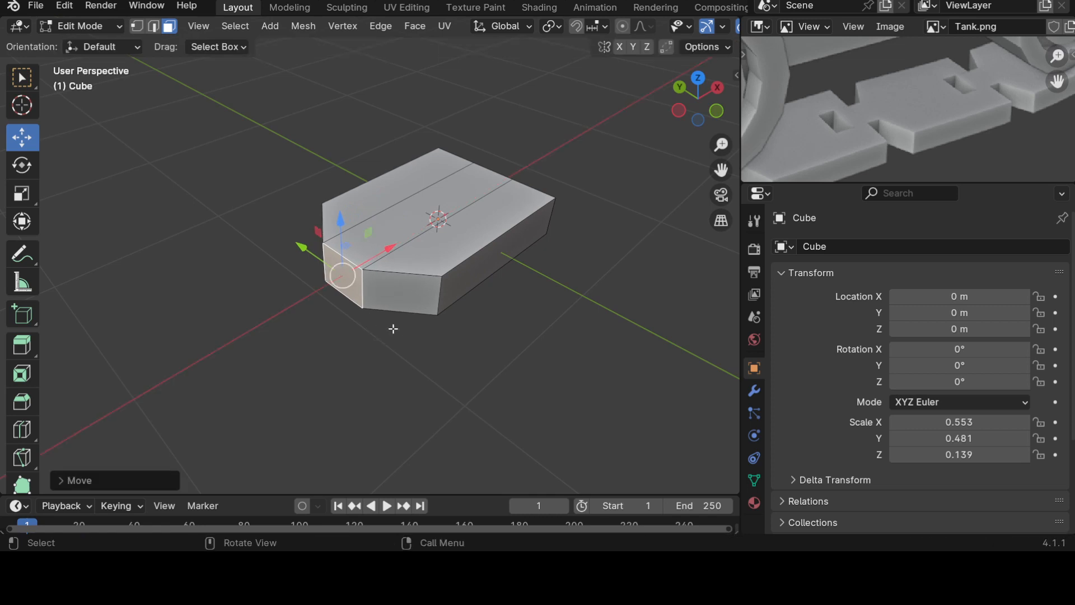
pyautogui.press('e')
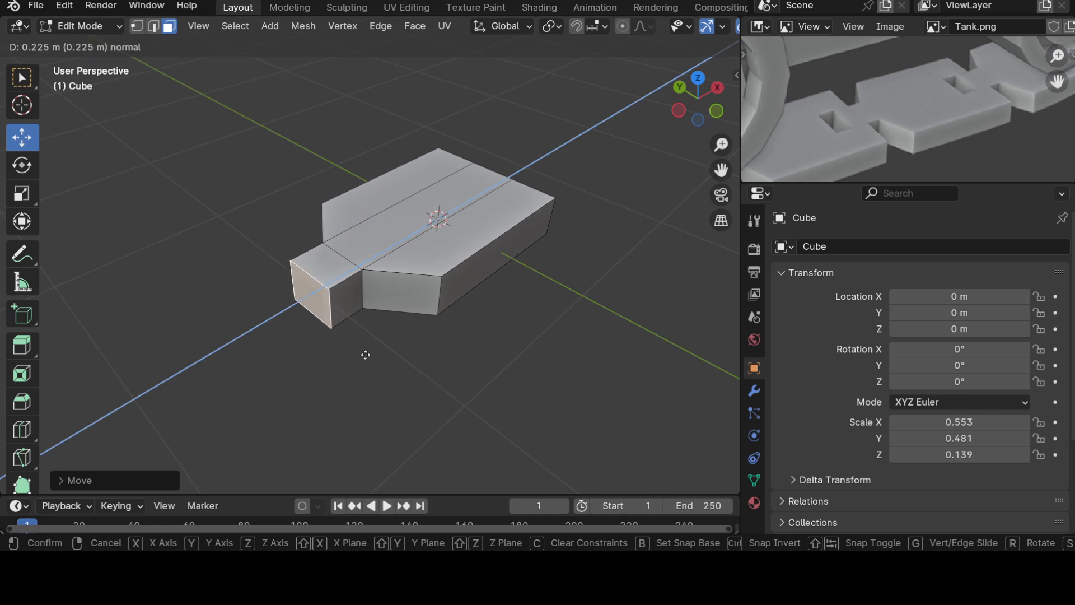
pyautogui.click(381, 356)
pyautogui.moveTo(401, 358); pyautogui.dragTo(416, 431, button='middle')
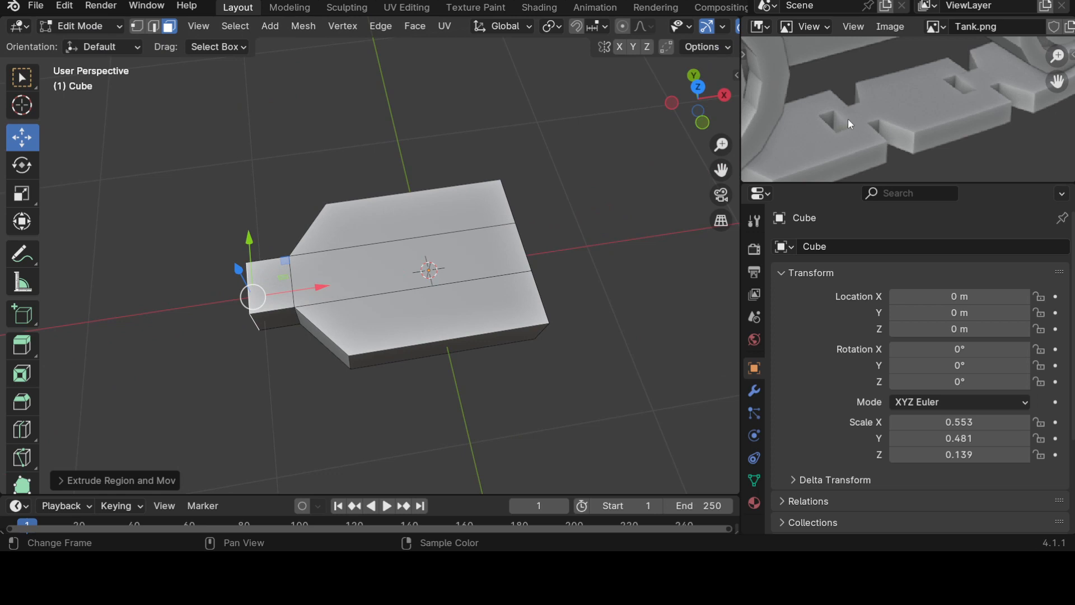
# Step: Select all three faces on the block's positive X end and move them inward along X to shorten the body
pyautogui.moveTo(565, 351); pyautogui.dragTo(442, 307, button='middle')
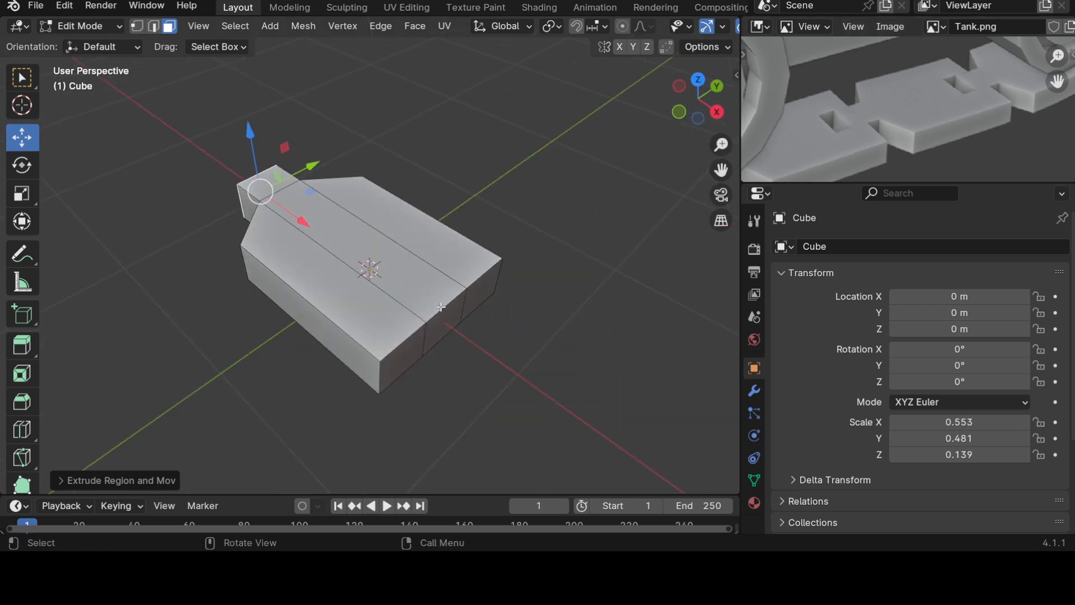
pyautogui.moveTo(410, 348); pyautogui.dragTo(444, 331, button='middle')
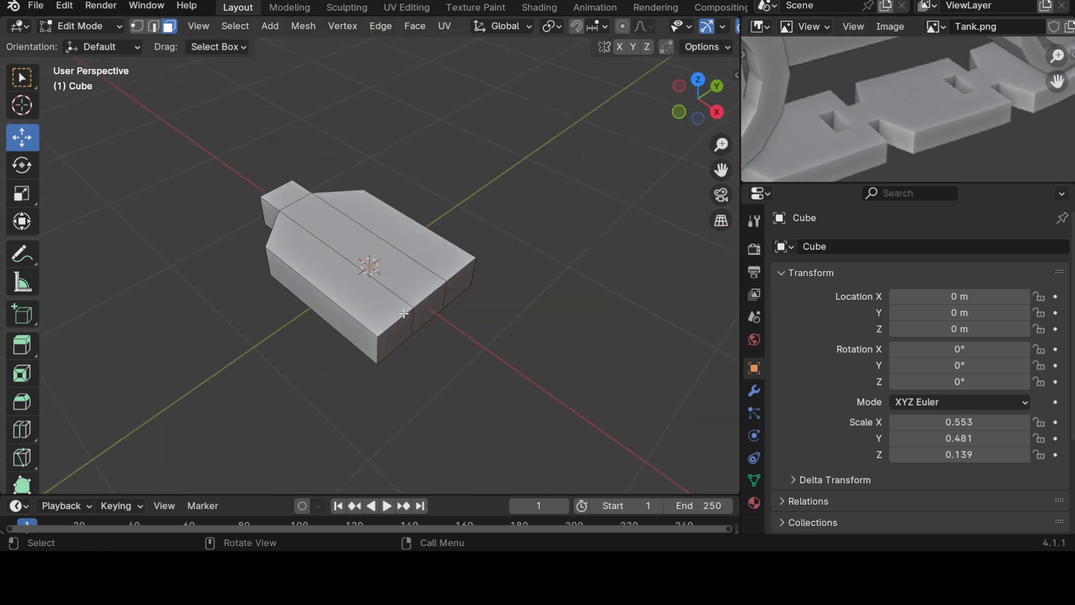
pyautogui.click(398, 331)
pyautogui.keyDown('shift'); pyautogui.click(435, 308); pyautogui.keyUp('shift')
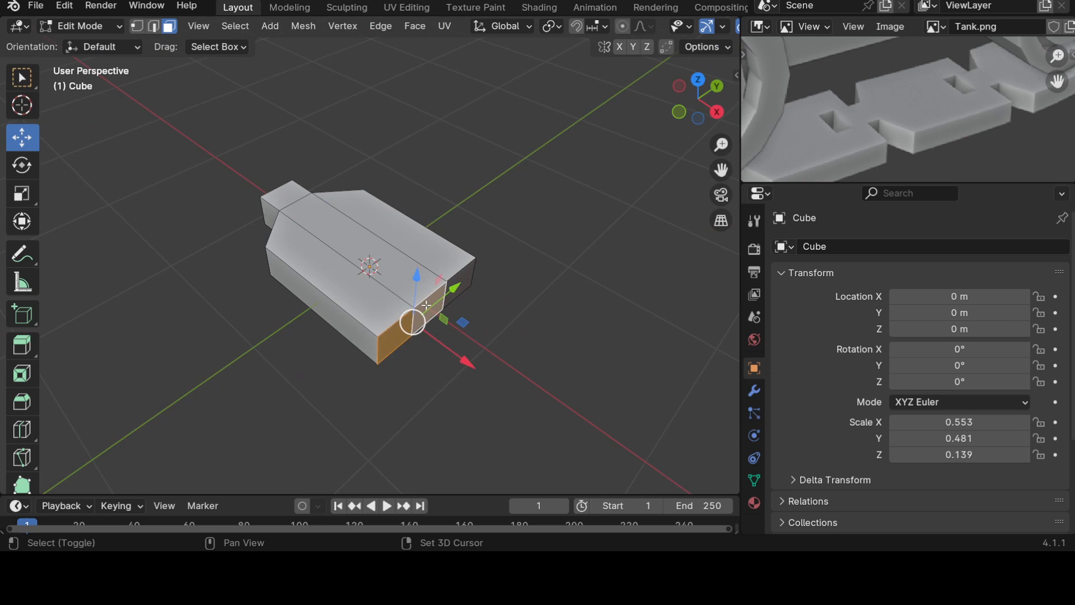
pyautogui.keyDown('shift'); pyautogui.click(459, 288); pyautogui.keyUp('shift')
pyautogui.moveTo(484, 347); pyautogui.dragTo(459, 326)
pyautogui.press('KP_7')
pyautogui.moveTo(517, 302); pyautogui.dragTo(500, 303)
pyautogui.press('KP_1')
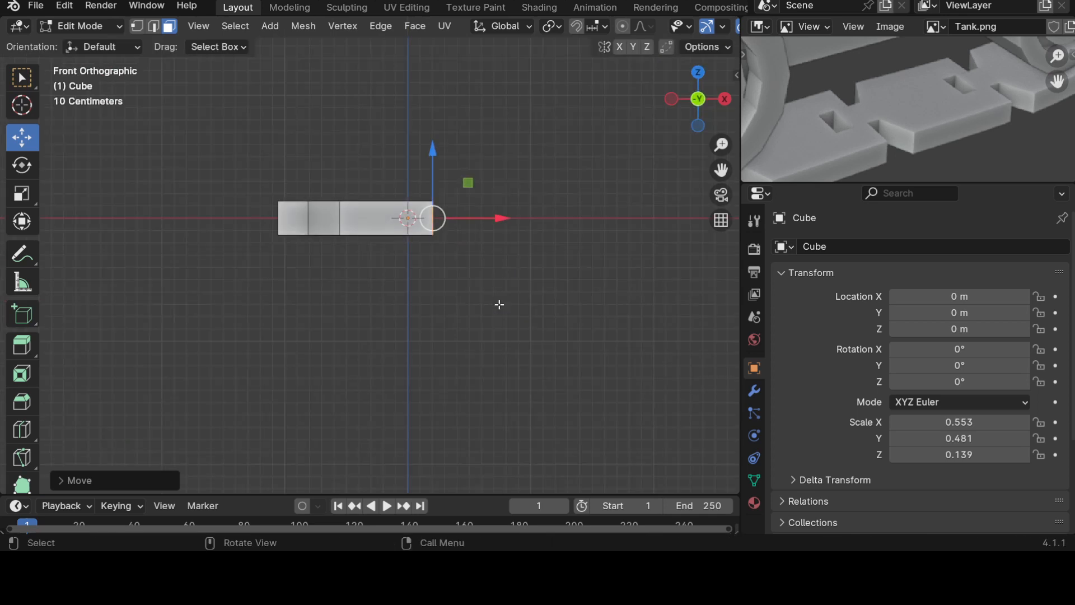
pyautogui.moveTo(473, 266); pyautogui.dragTo(407, 367, button='middle')
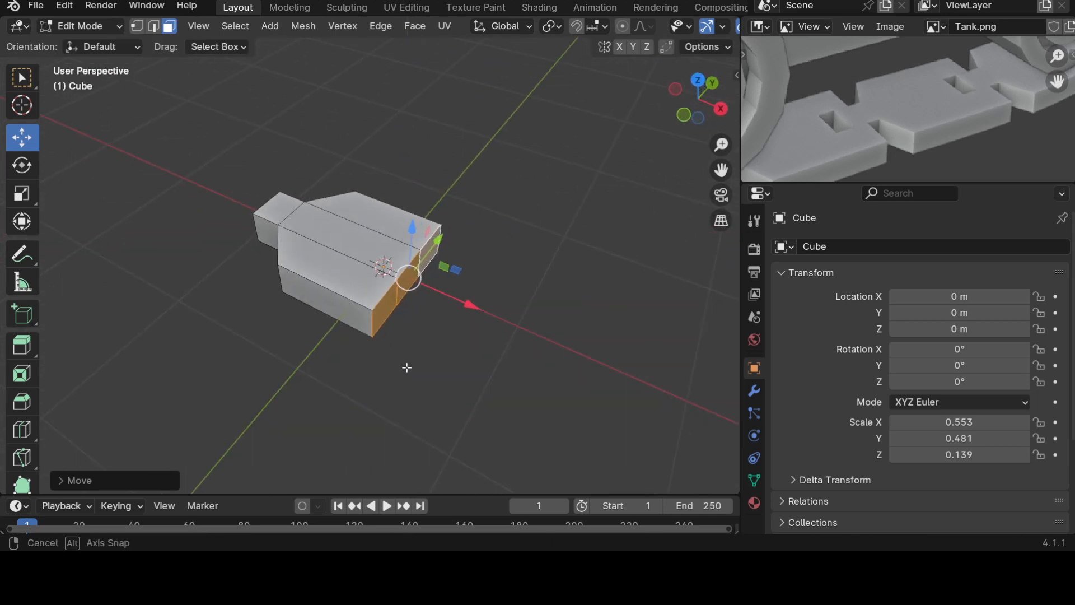
# Step: Extrude the two outer faces of the positive X end outward into a pair of prongs with a gap between them
pyautogui.moveTo(485, 343); pyautogui.dragTo(453, 333, button='middle')
pyautogui.click(426, 251)
pyautogui.keyDown('shift'); pyautogui.click(360, 290); pyautogui.keyUp('shift')
pyautogui.press('e')
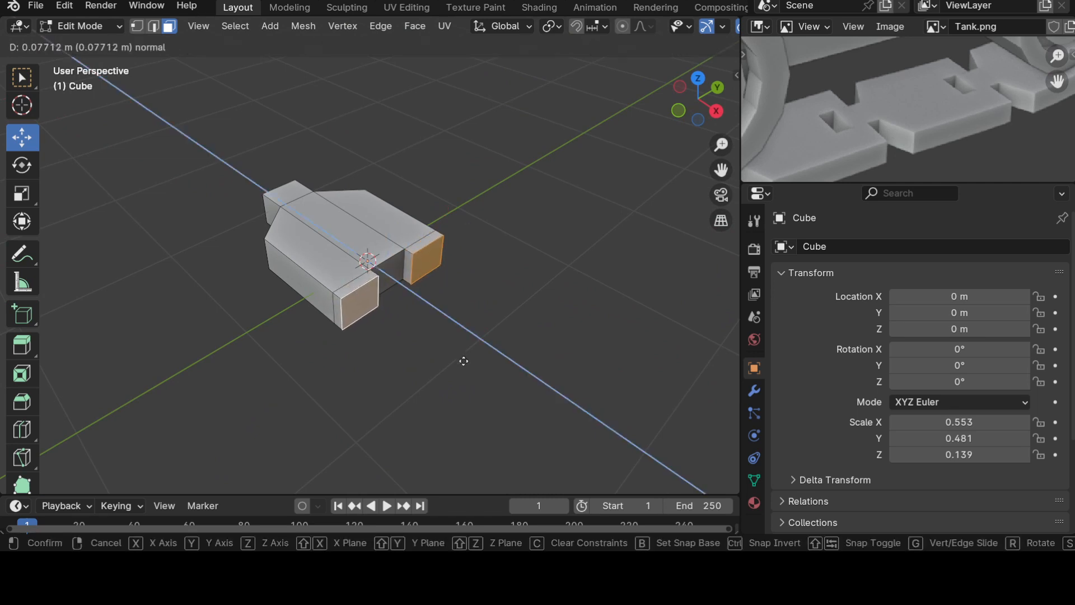
pyautogui.click(481, 380)
pyautogui.moveTo(348, 379); pyautogui.dragTo(435, 442, button='middle')
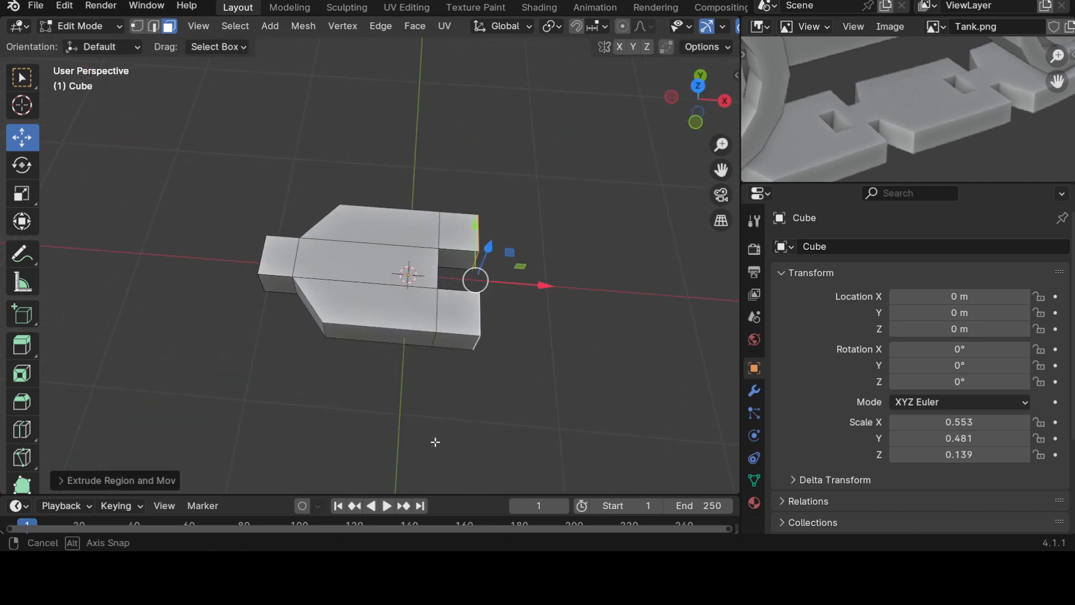
# Step: Bevel the two vertical edges at the tongue's end with one segment and a width of about 0.053 m
pyautogui.moveTo(663, 273); pyautogui.dragTo(633, 295, button='middle')
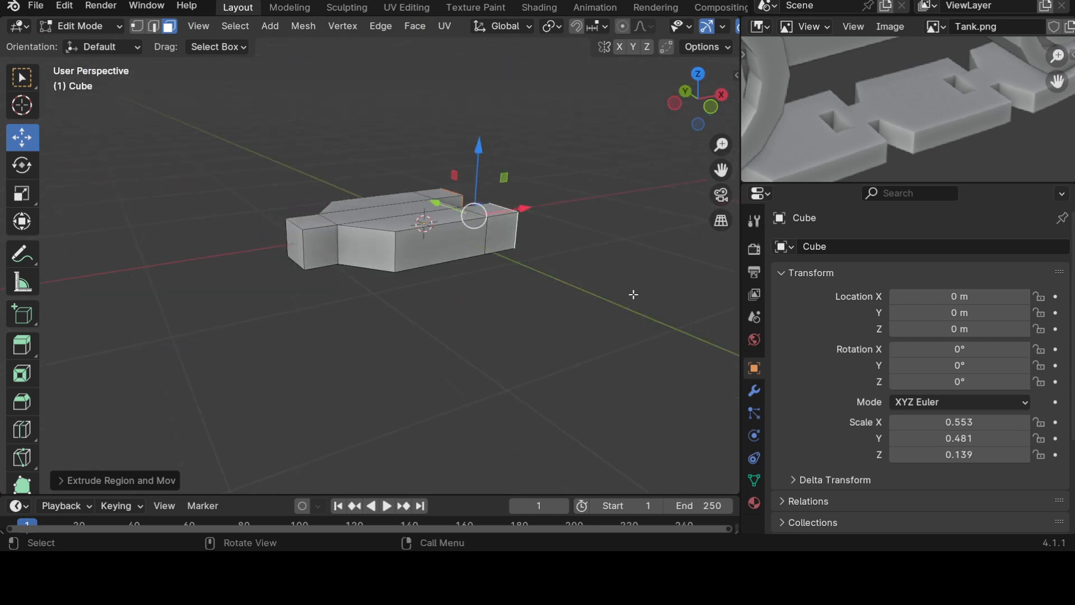
pyautogui.scroll(3, 369, 325)
pyautogui.moveTo(360, 329); pyautogui.dragTo(415, 384, button='middle')
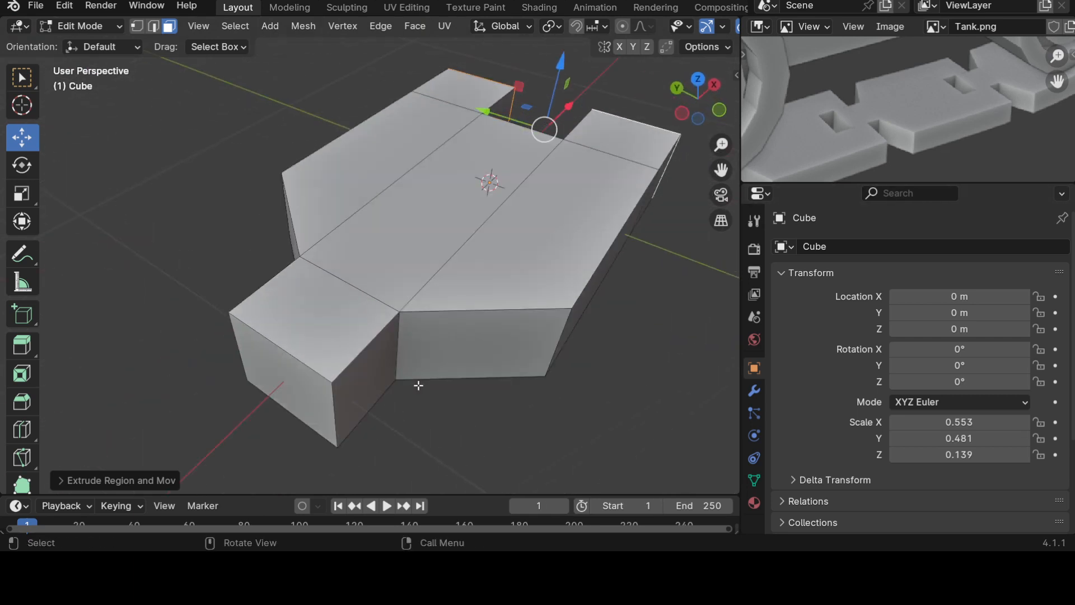
pyautogui.scroll(-3, 407, 384)
pyautogui.press('2')
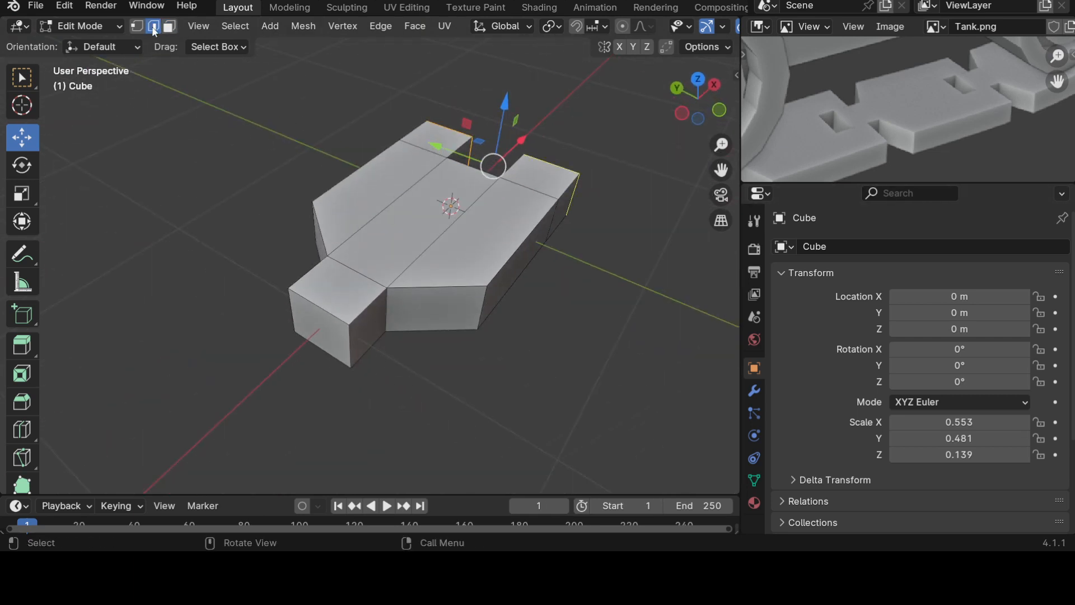
pyautogui.click(353, 344)
pyautogui.keyDown('shift'); pyautogui.click(271, 302); pyautogui.keyUp('shift')
pyautogui.moveTo(271, 300); pyautogui.dragTo(530, 400, button='middle')
pyautogui.hotkey('ctrl', 'b')
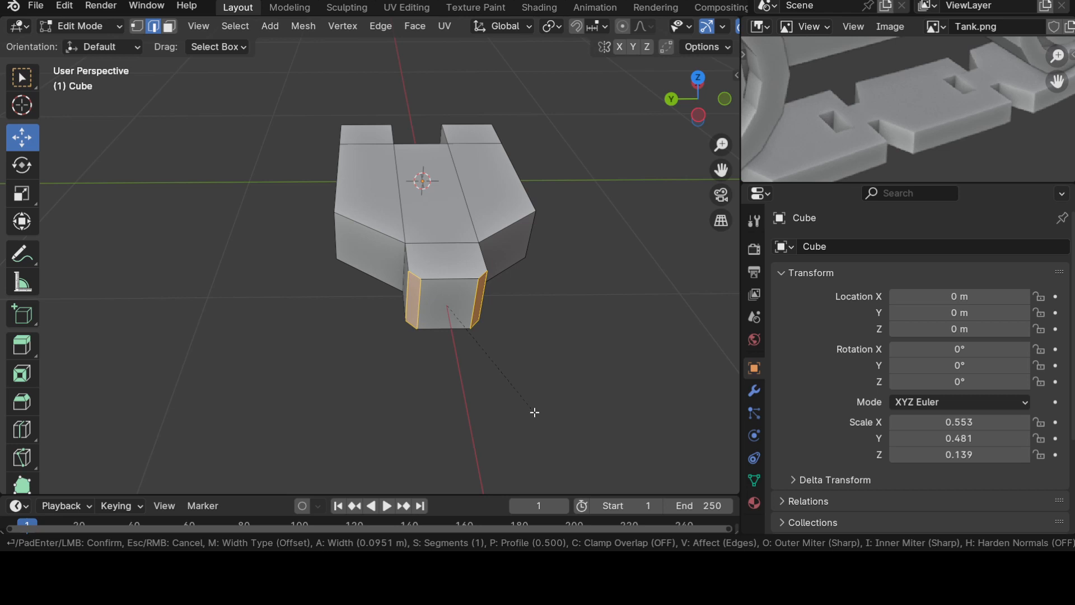
pyautogui.scroll(3, 534, 413)
pyautogui.scroll(-3, 535, 412)
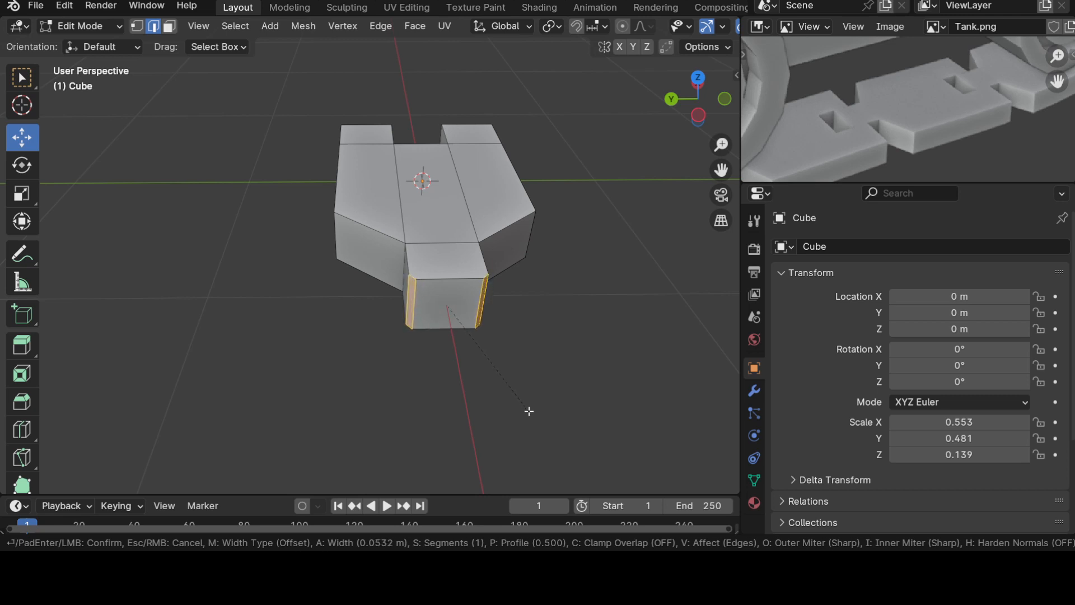
pyautogui.click(529, 412)
# Step: Bevel the four vertical end edges of the two prongs with one segment, about 0.02 m wide, and return to Object Mode
pyautogui.moveTo(530, 411); pyautogui.dragTo(366, 264, button='middle')
pyautogui.click(532, 372)
pyautogui.click(341, 252)
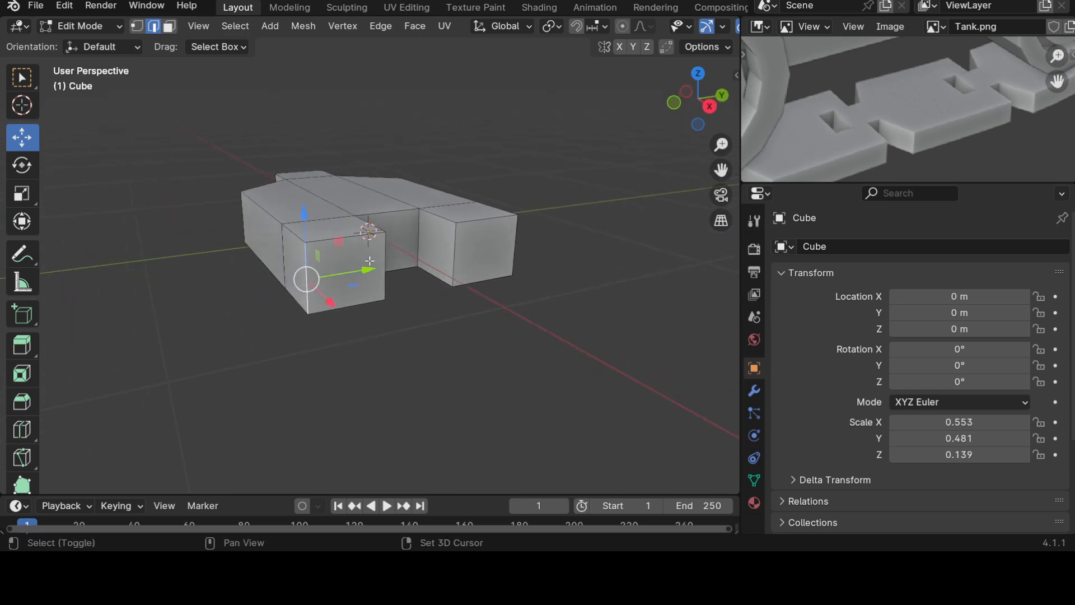
pyautogui.keyDown('shift'); pyautogui.click(383, 253); pyautogui.keyUp('shift')
pyautogui.keyDown('shift'); pyautogui.click(457, 247); pyautogui.keyUp('shift')
pyautogui.keyDown('shift'); pyautogui.click(519, 246); pyautogui.keyUp('shift')
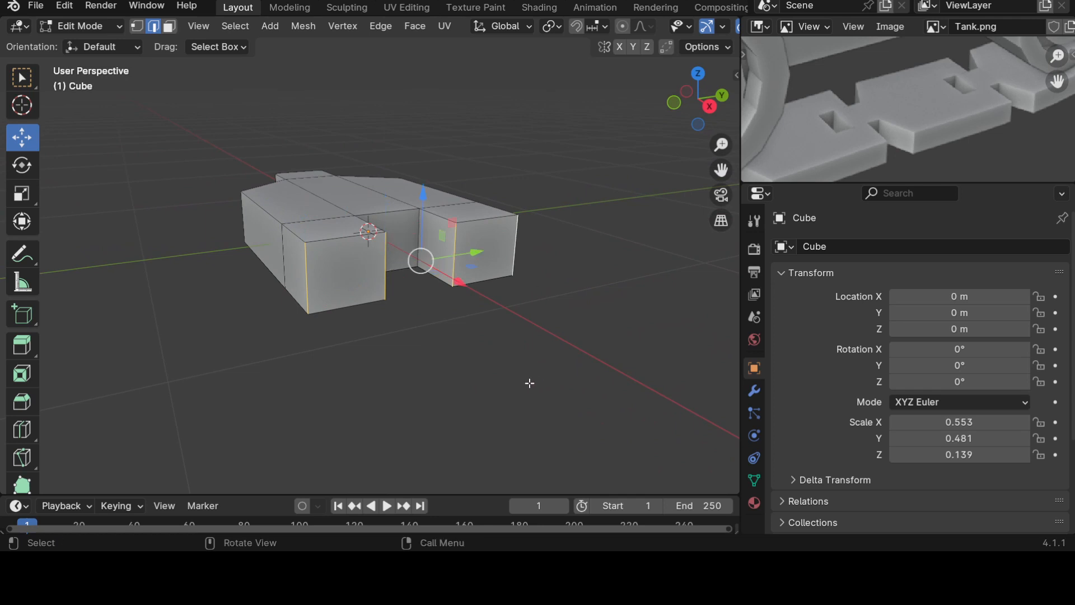
pyautogui.hotkey('ctrl', 'b')
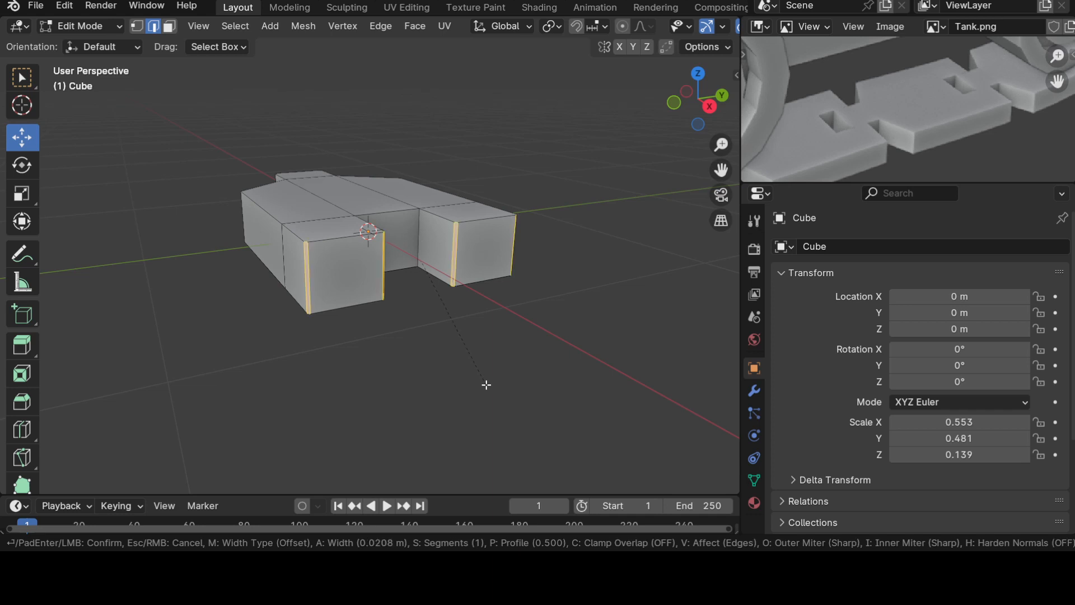
pyautogui.click(487, 386)
pyautogui.moveTo(488, 385); pyautogui.dragTo(494, 435, button='middle')
pyautogui.press('Tab')
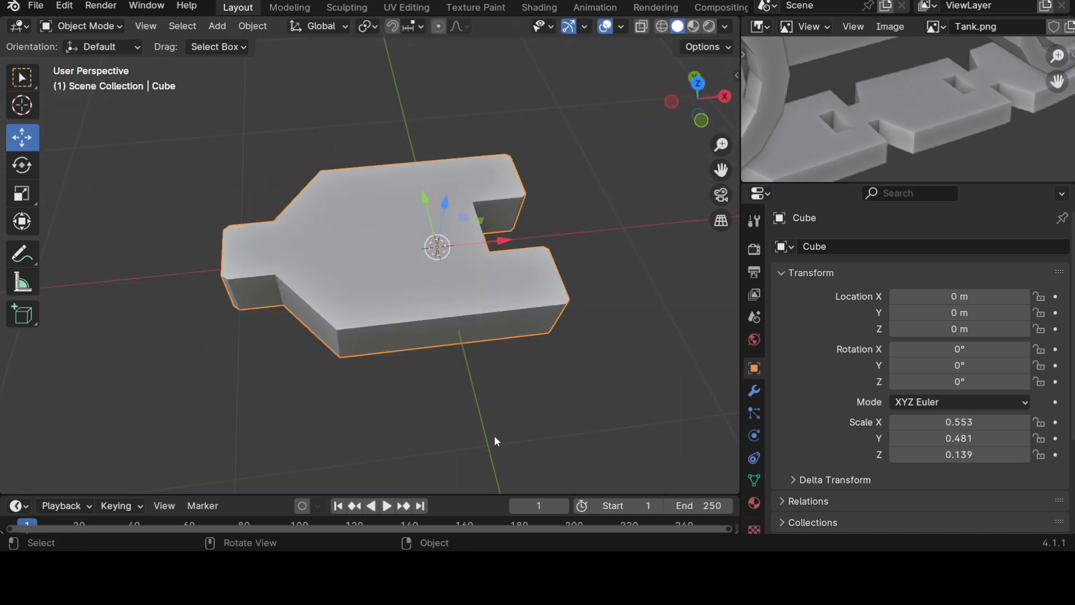
# Step: Compare the track link's shape with the links running around the wheels in Tank.png
pyautogui.scroll(-3, 535, 388)
pyautogui.moveTo(535, 388); pyautogui.dragTo(498, 268, button='middle')
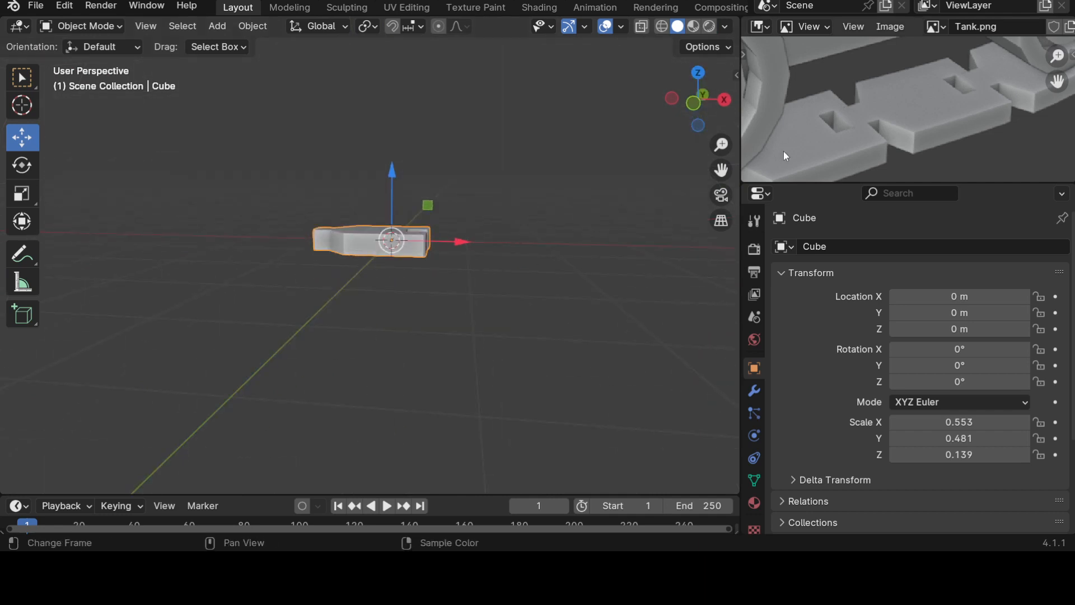
pyautogui.moveTo(391, 303); pyautogui.dragTo(419, 379, button='middle')
pyautogui.scroll(3, 415, 359)
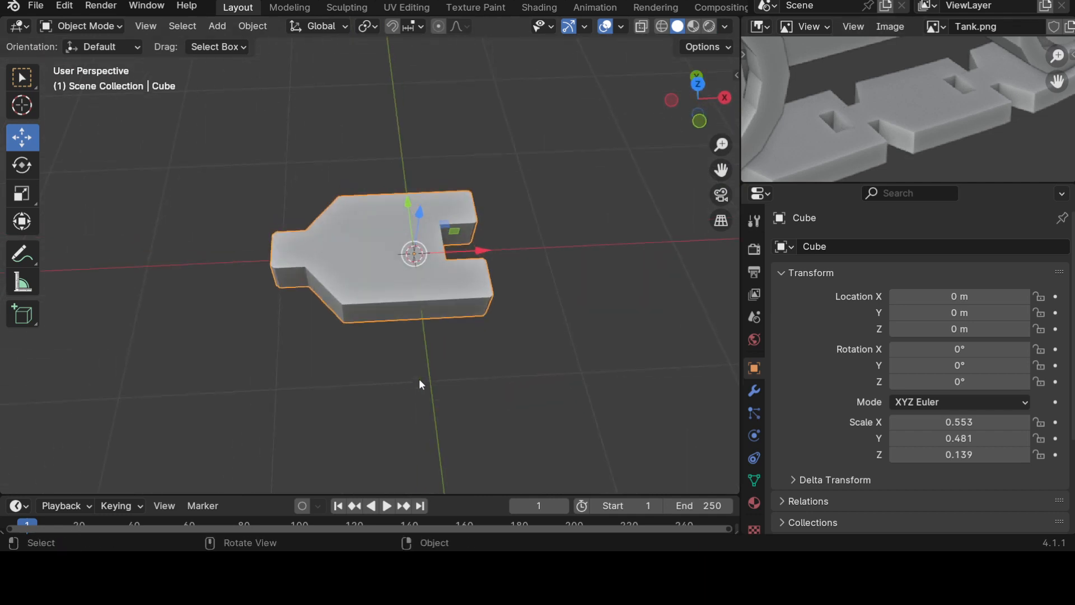
pyautogui.scroll(-4, 855, 144)
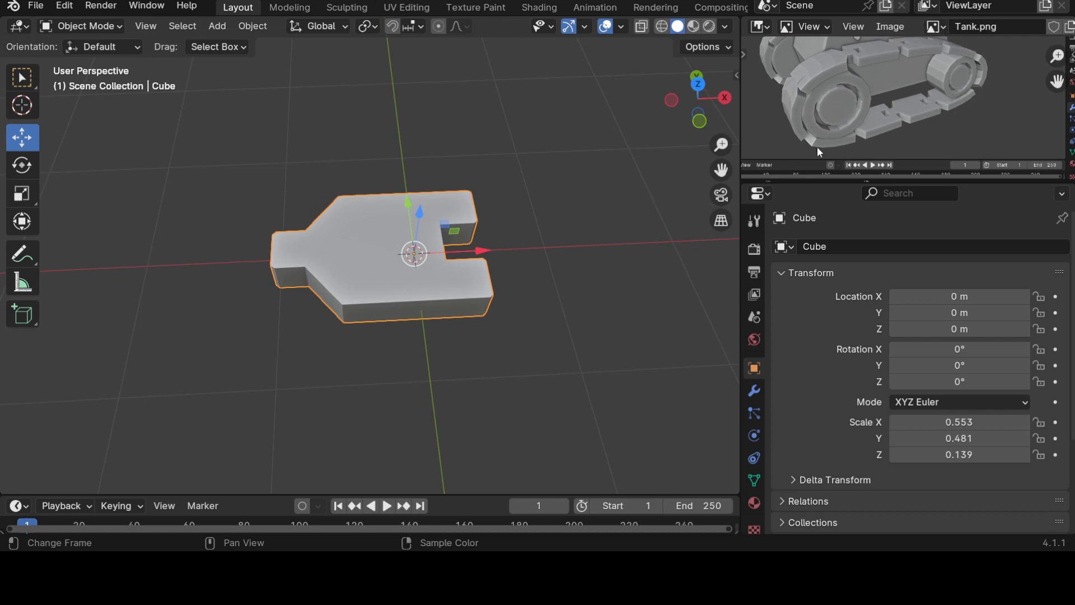
pyautogui.scroll(1, 805, 98)
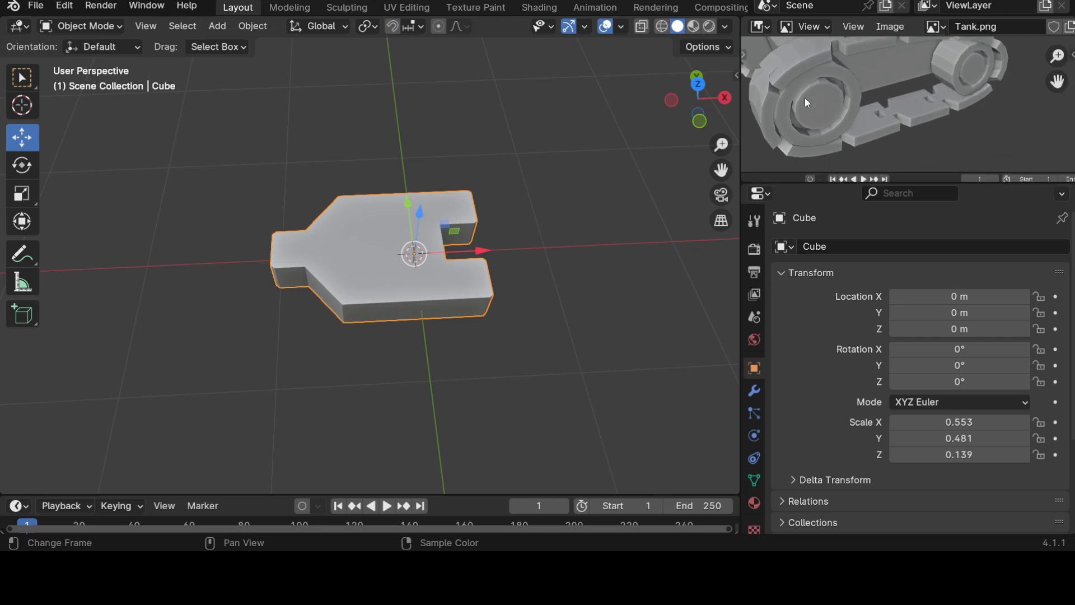
pyautogui.scroll(2, 851, 65)
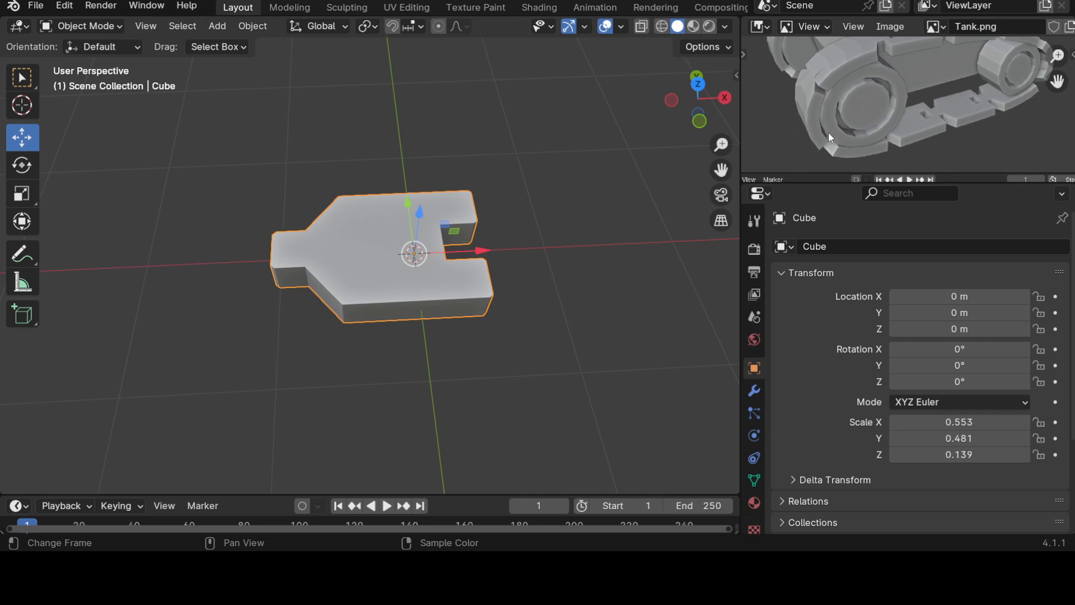
pyautogui.scroll(1, 805, 129)
pyautogui.scroll(-2, 805, 130)
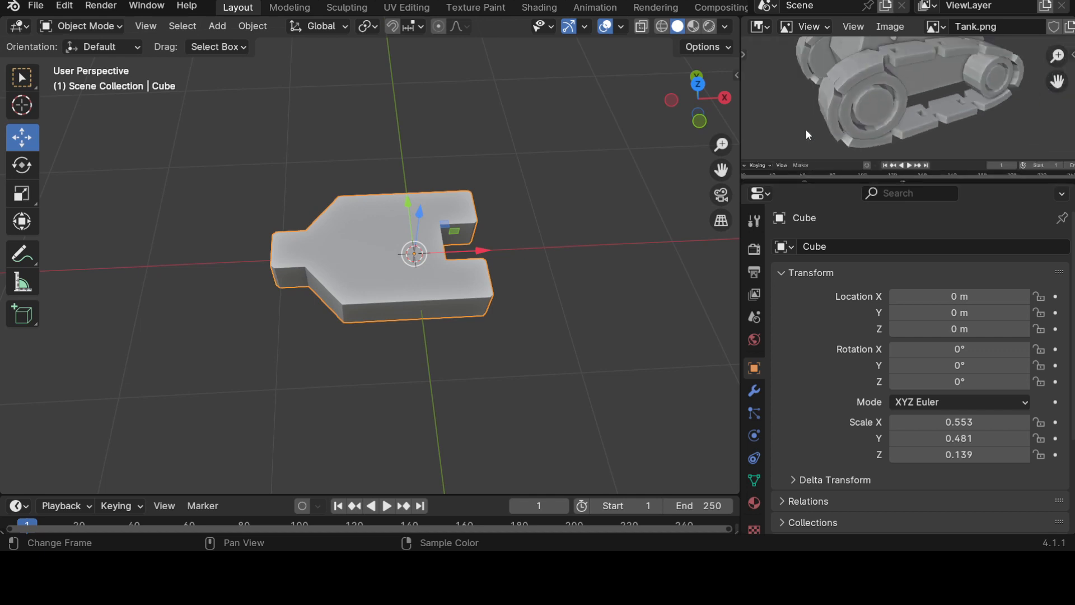
pyautogui.scroll(3, 806, 129)
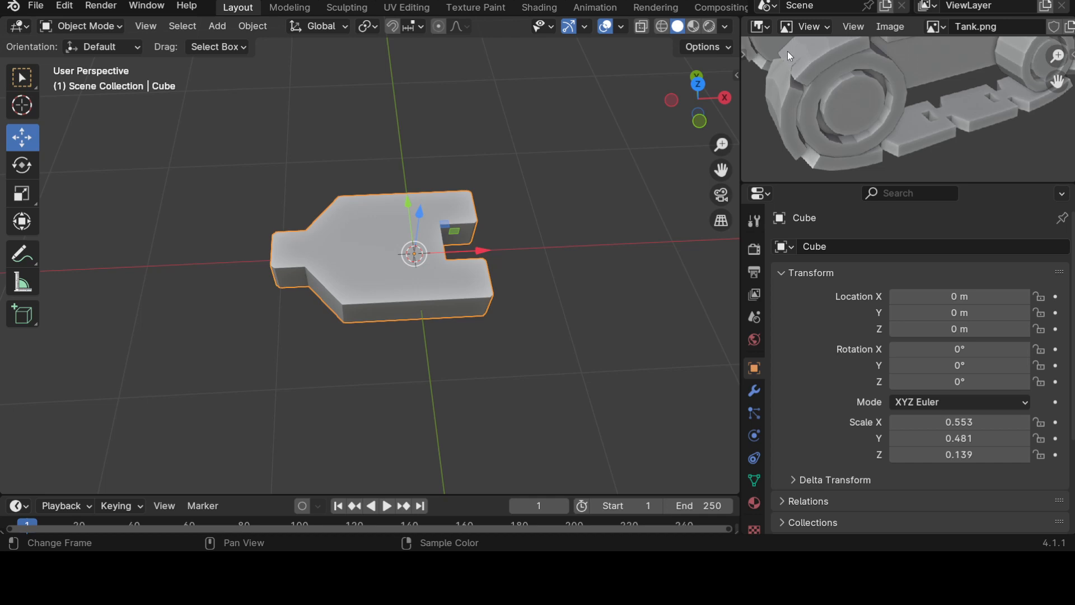
pyautogui.scroll(-1, 790, 63)
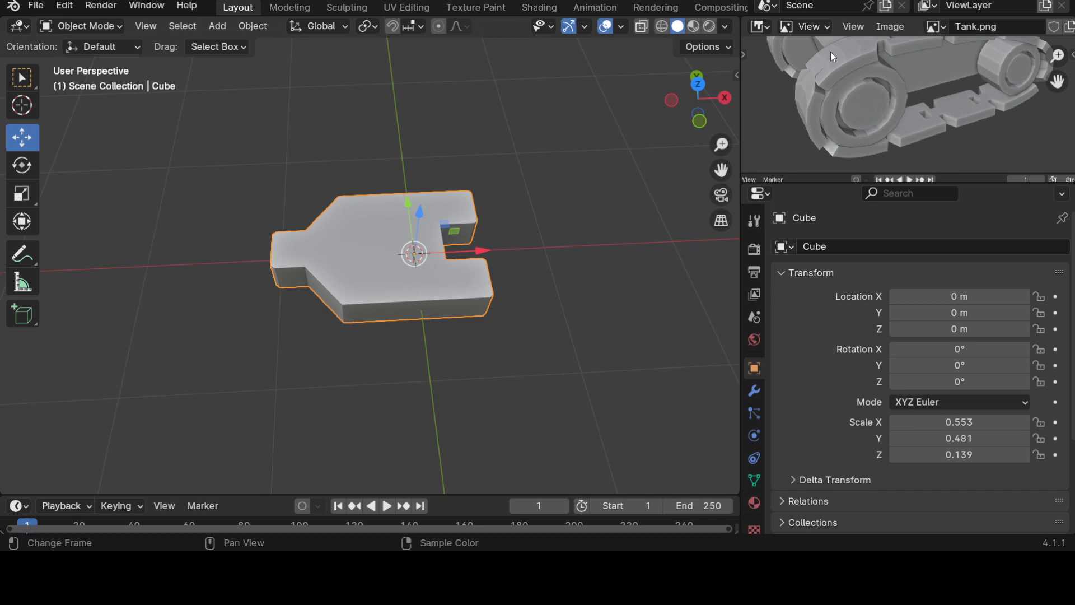
pyautogui.scroll(3, 507, 302)
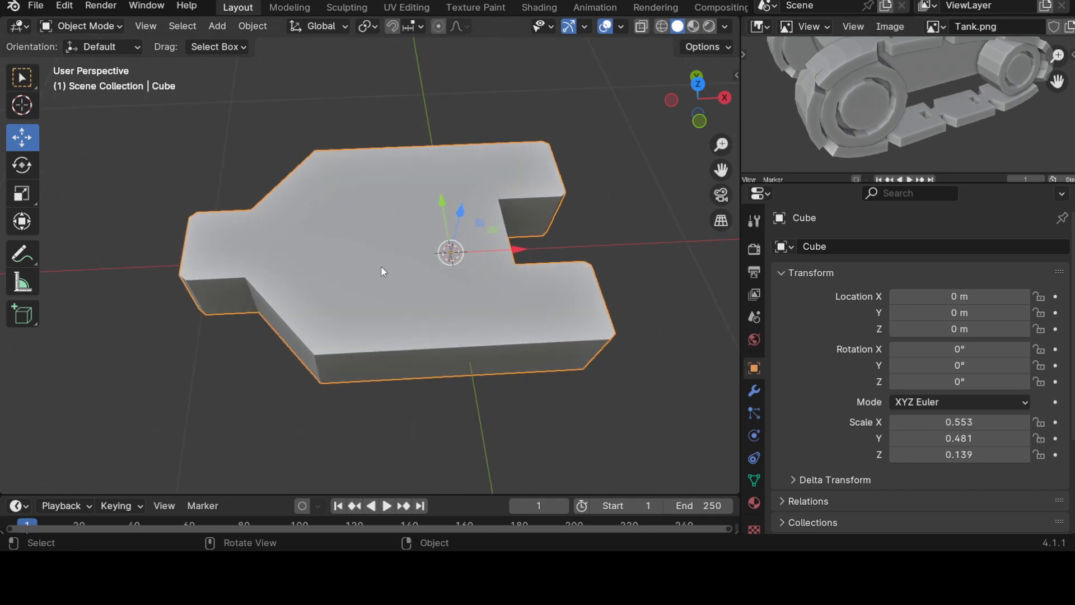
# Step: Put the track link back in Edit Mode and deselect all its geometry
pyautogui.press('Tab')
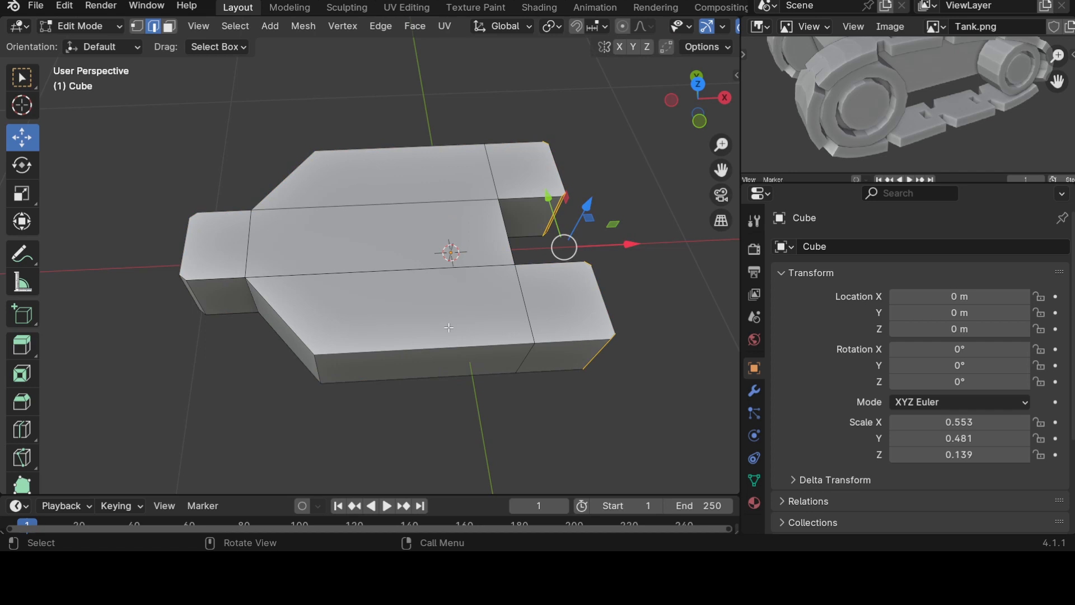
pyautogui.hotkey('alt', 'a')
pyautogui.moveTo(450, 327); pyautogui.dragTo(567, 335, button='middle')
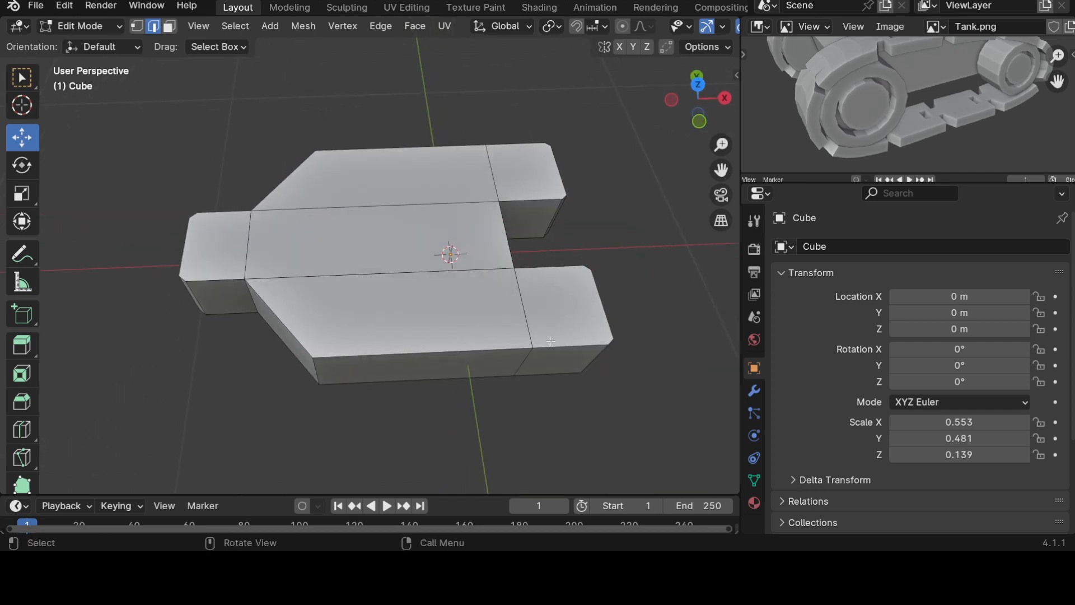
# Step: Cut three evenly spaced edge loops across the track link's main body between its front tab and rear prongs
pyautogui.hotkey('ctrl', 'r')
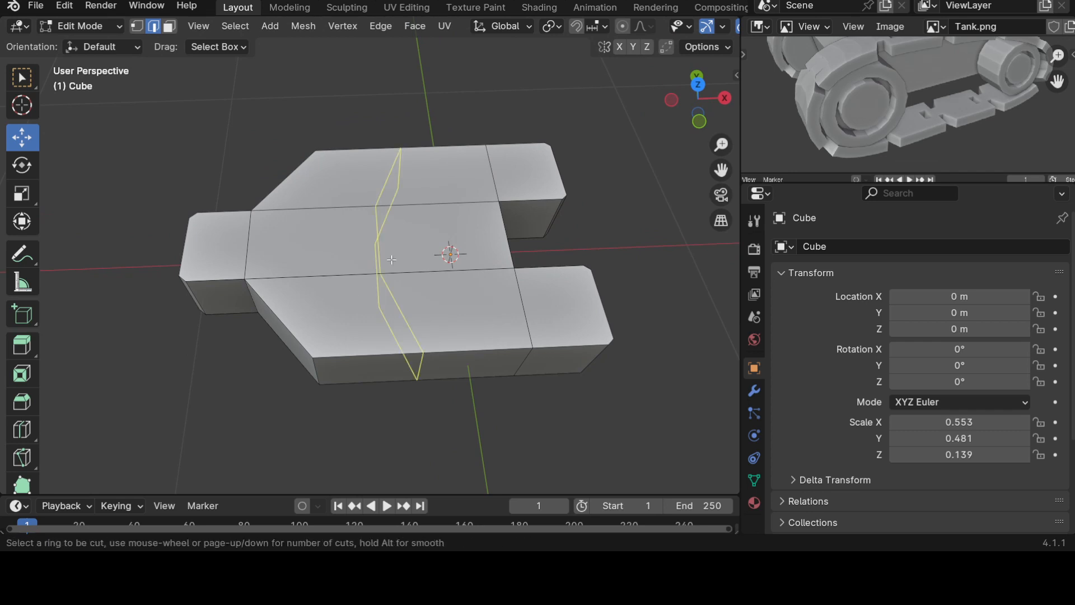
pyautogui.scroll(1, 391, 259)
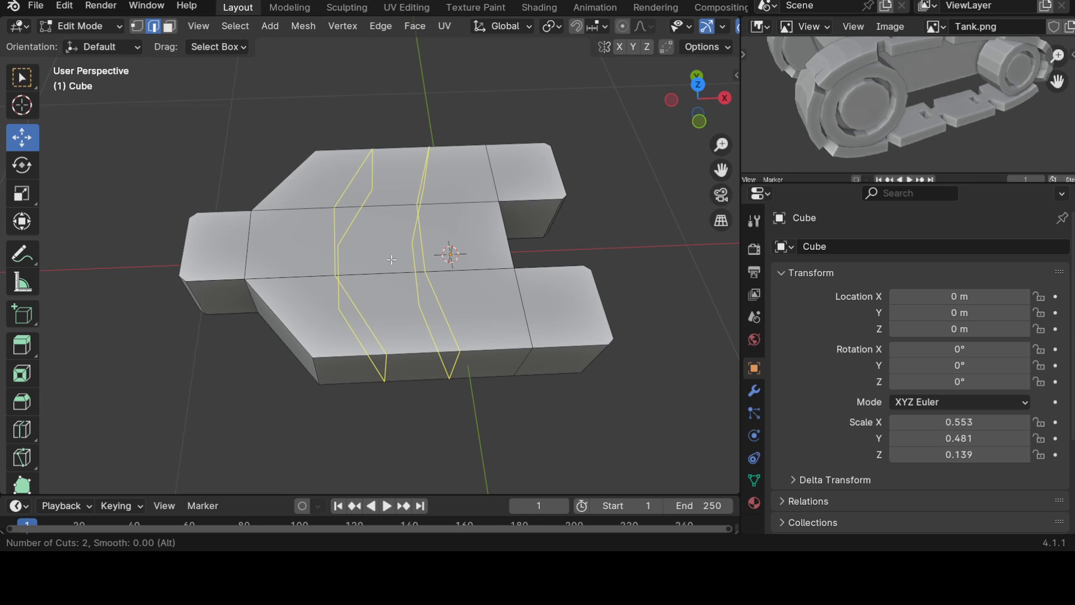
pyautogui.scroll(1, 391, 259)
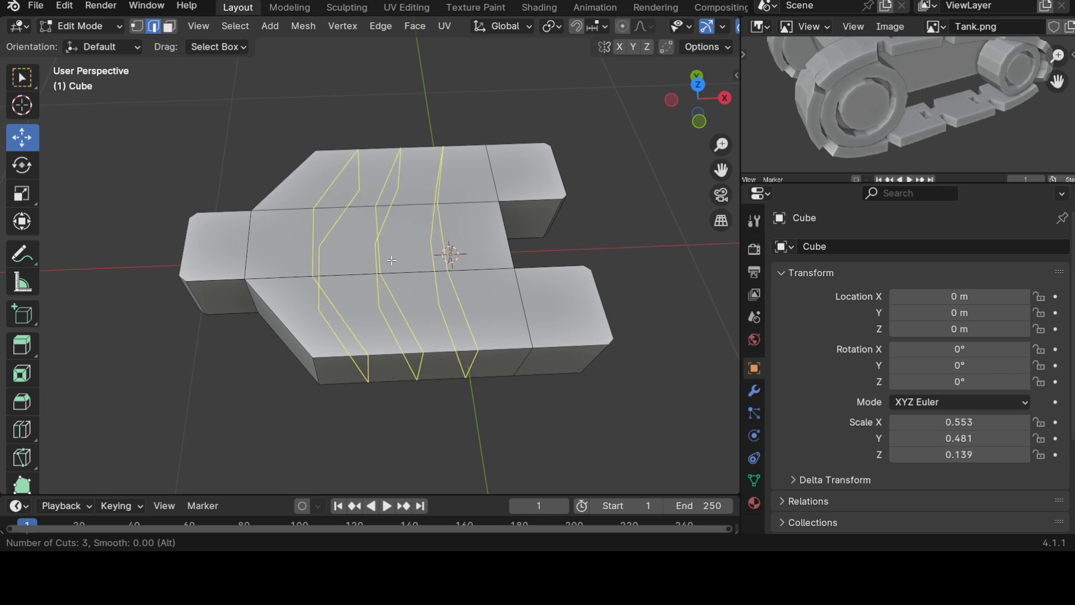
pyautogui.click(391, 260)
pyautogui.click(392, 260)
pyautogui.moveTo(490, 355); pyautogui.dragTo(459, 291, button='middle')
pyautogui.press('Tab')
# Step: Unhide the two wheels so they appear with the track link in the front view
pyautogui.scroll(-3, 478, 385)
pyautogui.press('KP_1')
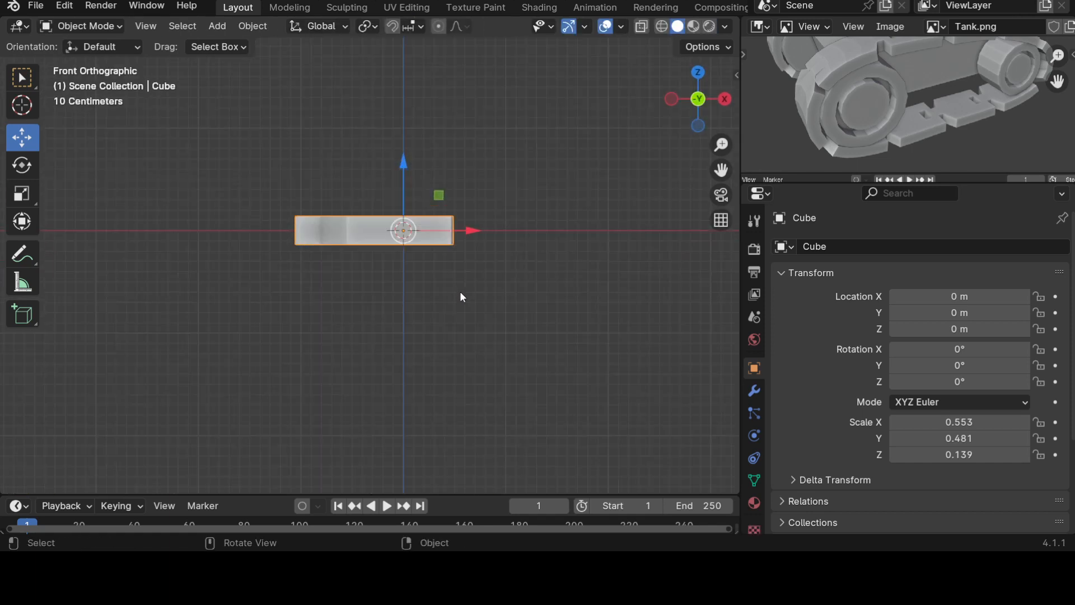
pyautogui.hotkey('alt', 'h')
pyautogui.scroll(-3, 459, 291)
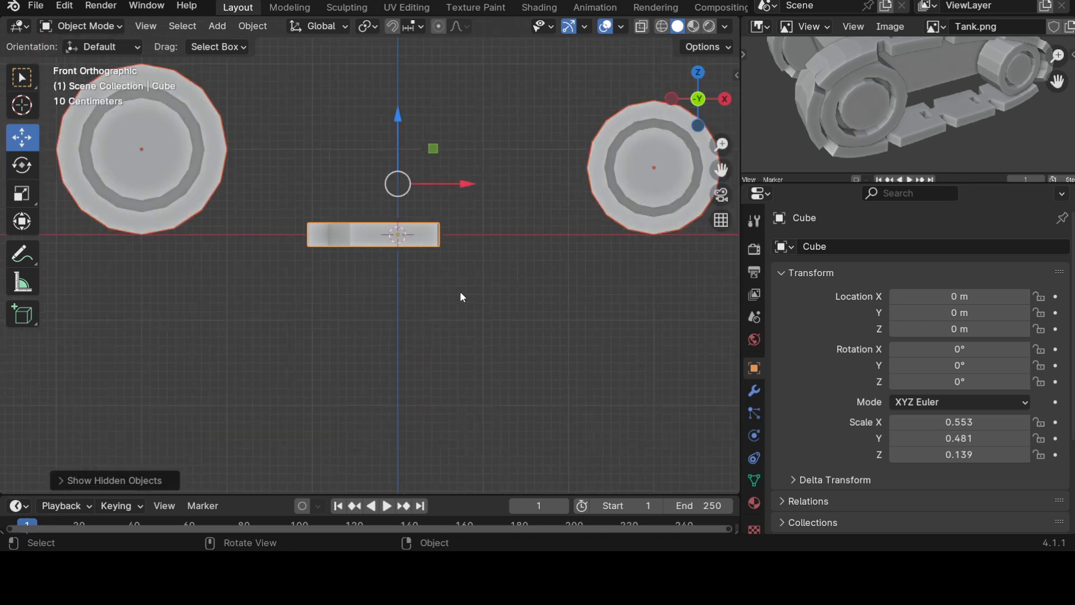
pyautogui.scroll(3, 468, 334)
# Step: Flatten the track link along Z to a scale of about 0.108 and apply its scale
pyautogui.click(402, 236)
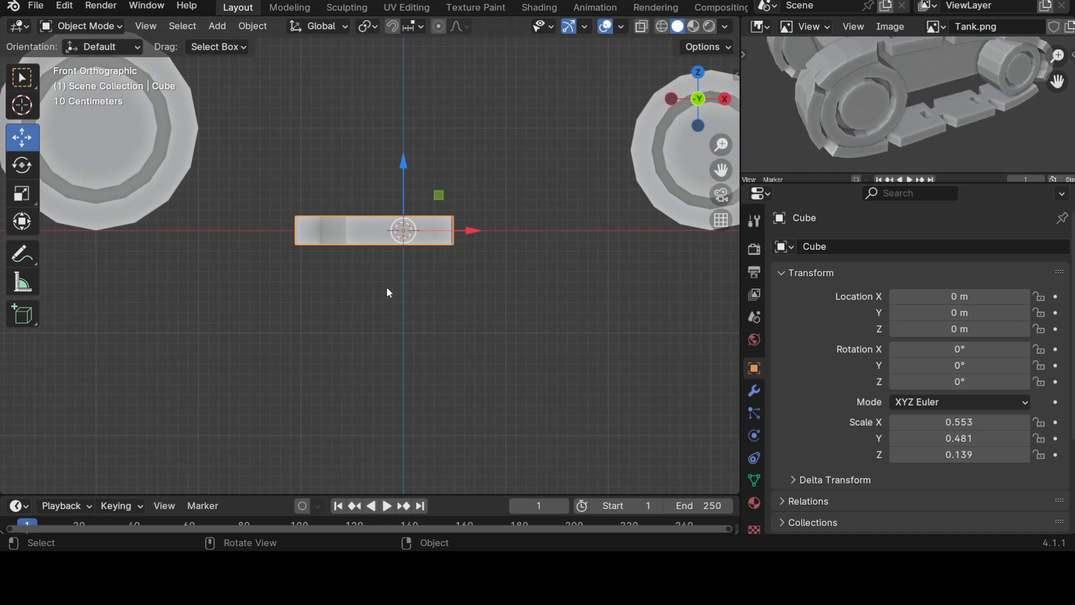
pyautogui.press('s')
pyautogui.press('z')
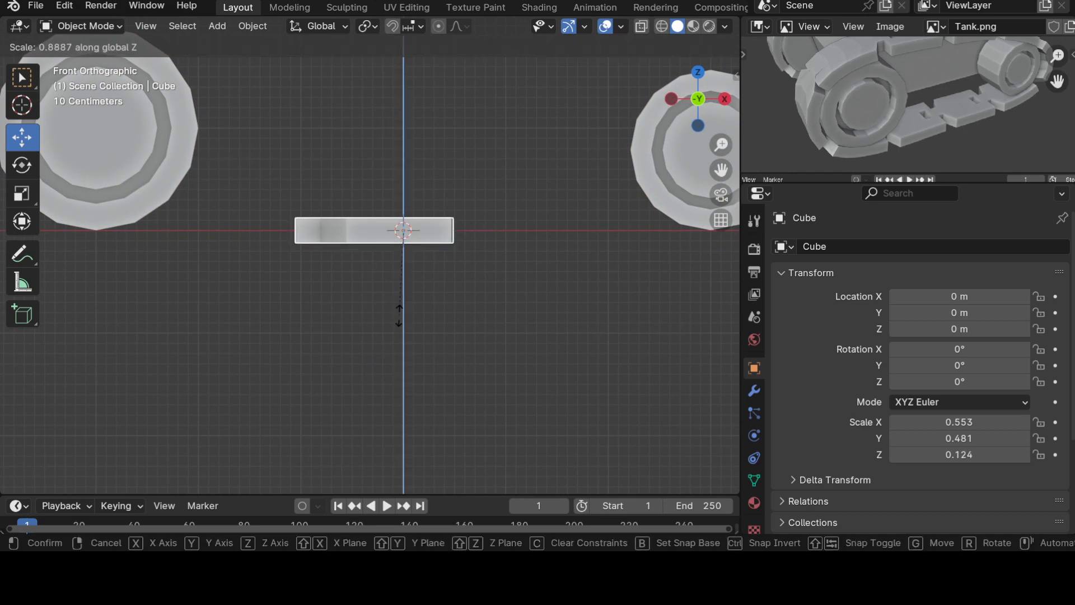
pyautogui.click(400, 307)
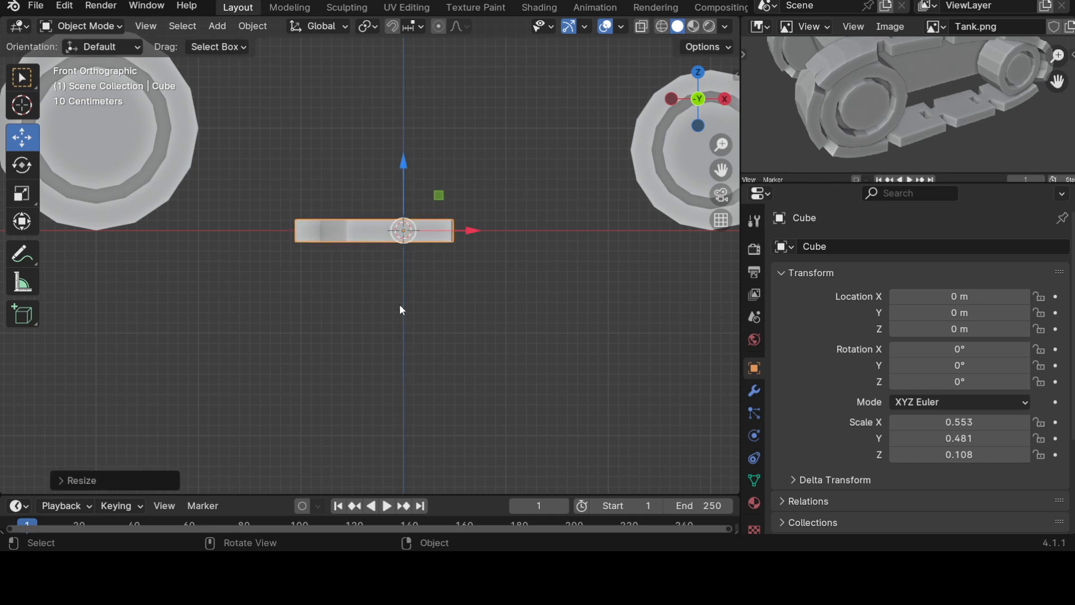
pyautogui.hotkey('ctrl', 'a')
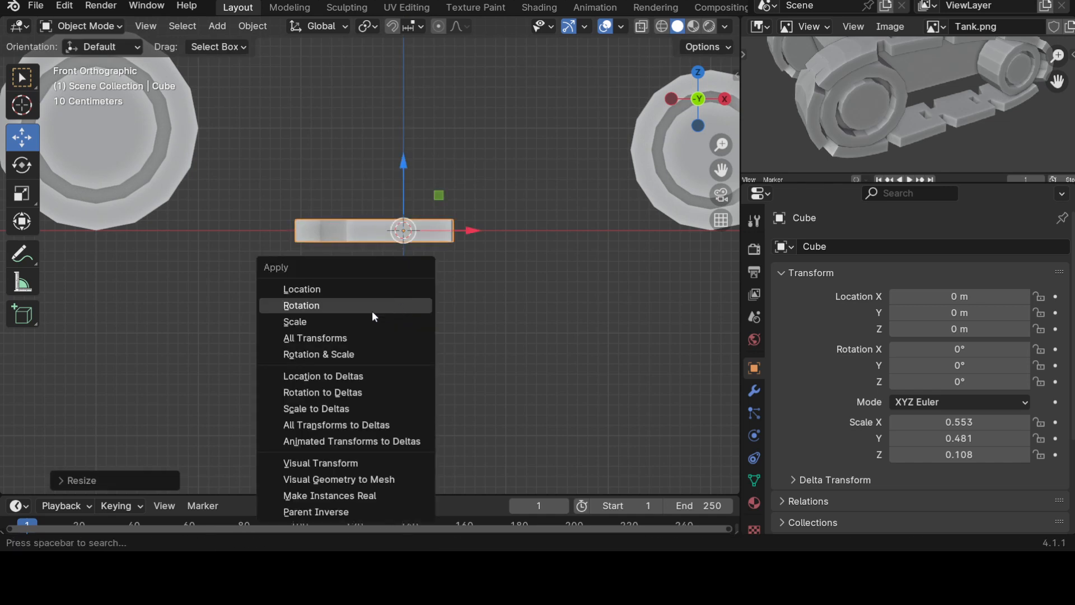
pyautogui.click(358, 321)
# Step: Shift the link's entire mesh along positive X in the top view so it is more centred on its origin
pyautogui.hotkey('shift', 'h')
pyautogui.scroll(3, 410, 311)
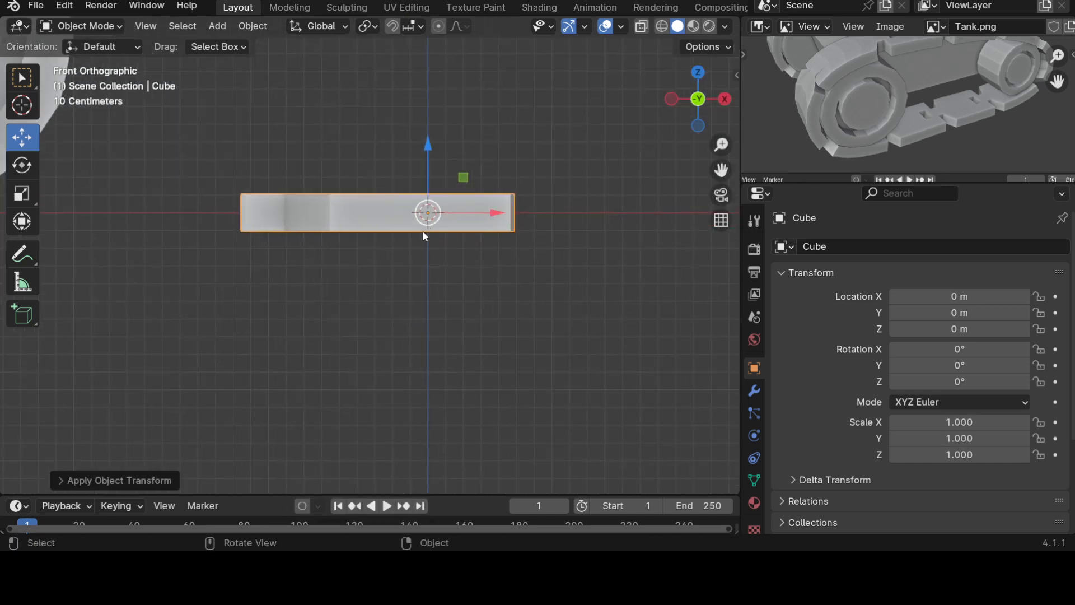
pyautogui.scroll(4, 479, 221)
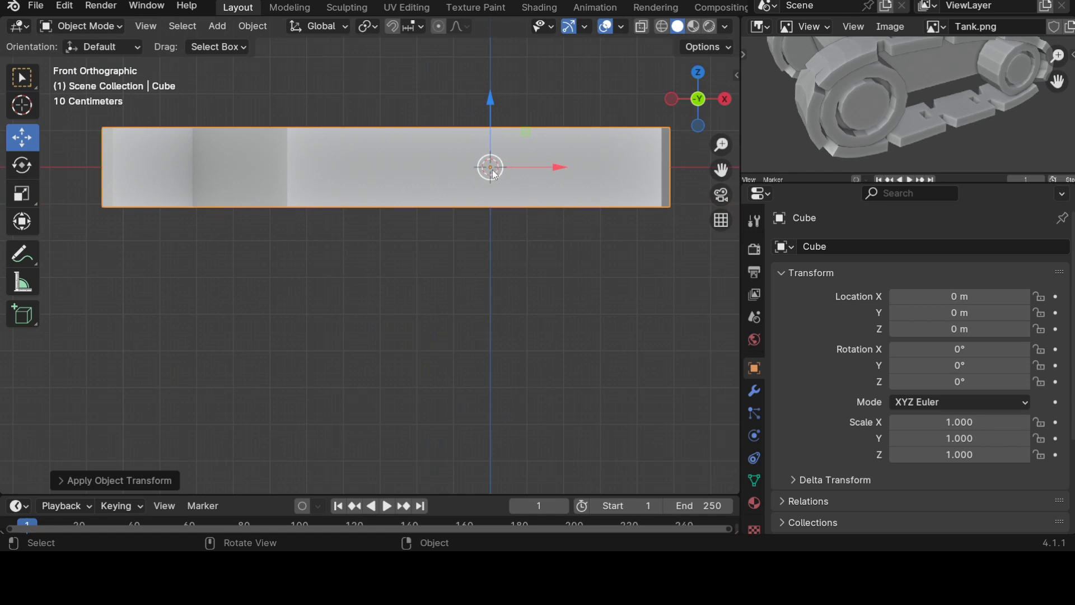
pyautogui.moveTo(475, 254); pyautogui.dragTo(466, 358, button='middle')
pyautogui.scroll(-5, 466, 357)
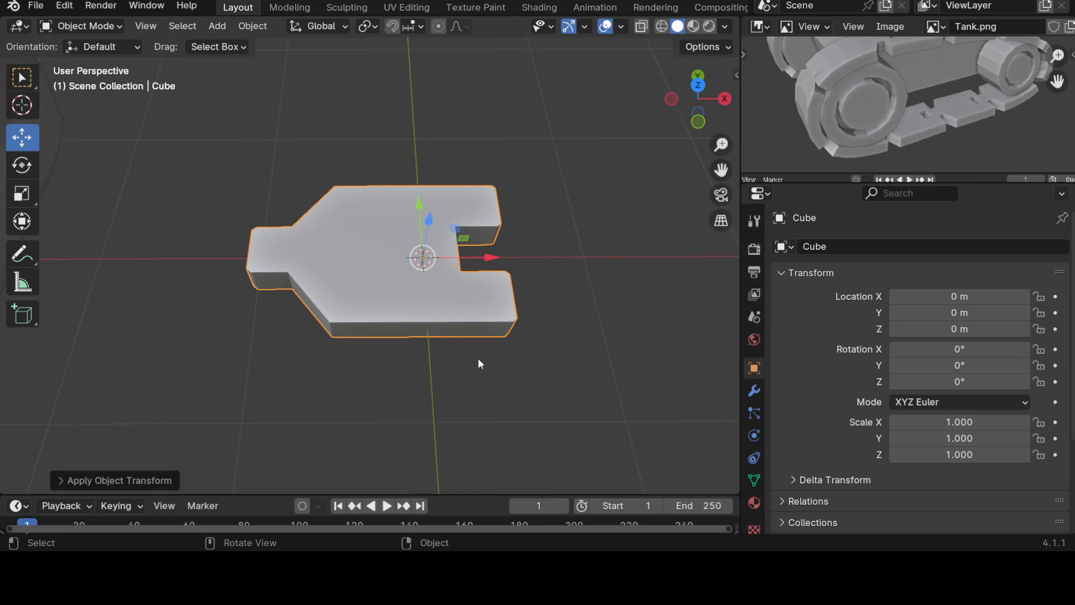
pyautogui.press('KP_1')
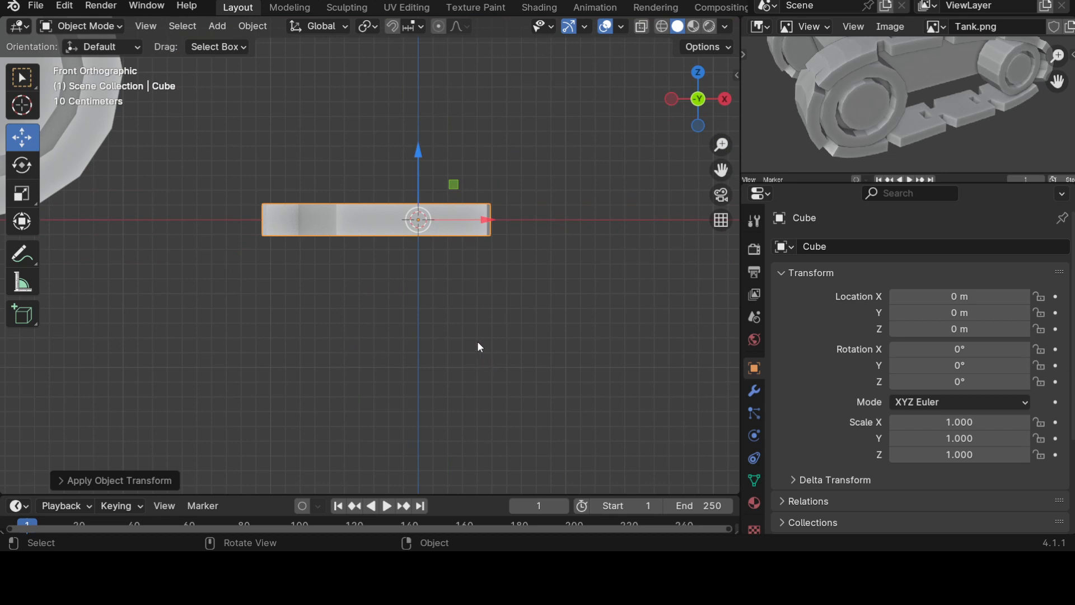
pyautogui.press('KP_7')
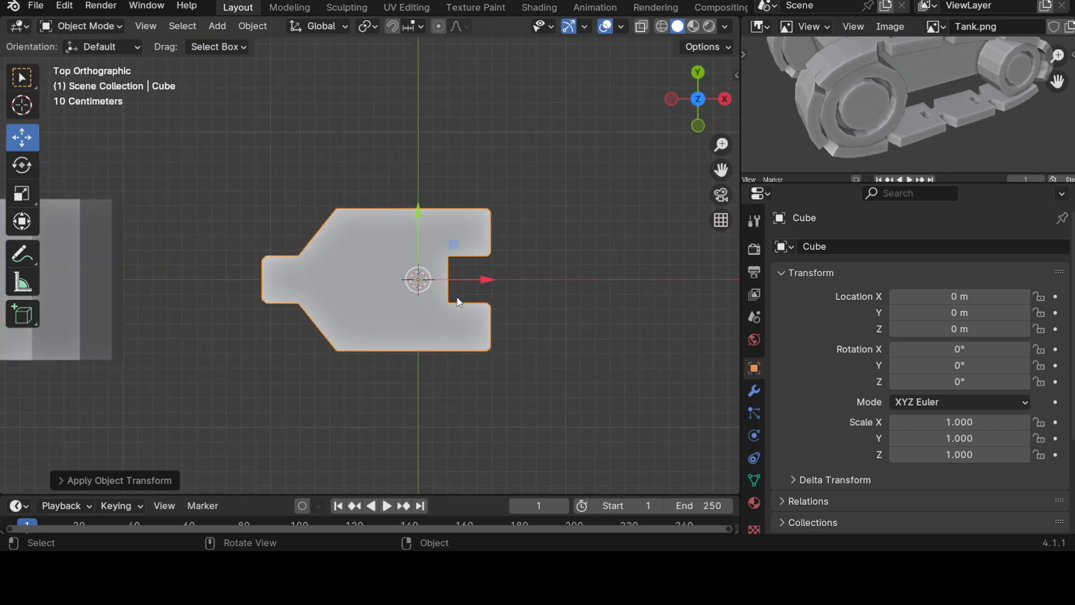
pyautogui.scroll(2, 448, 294)
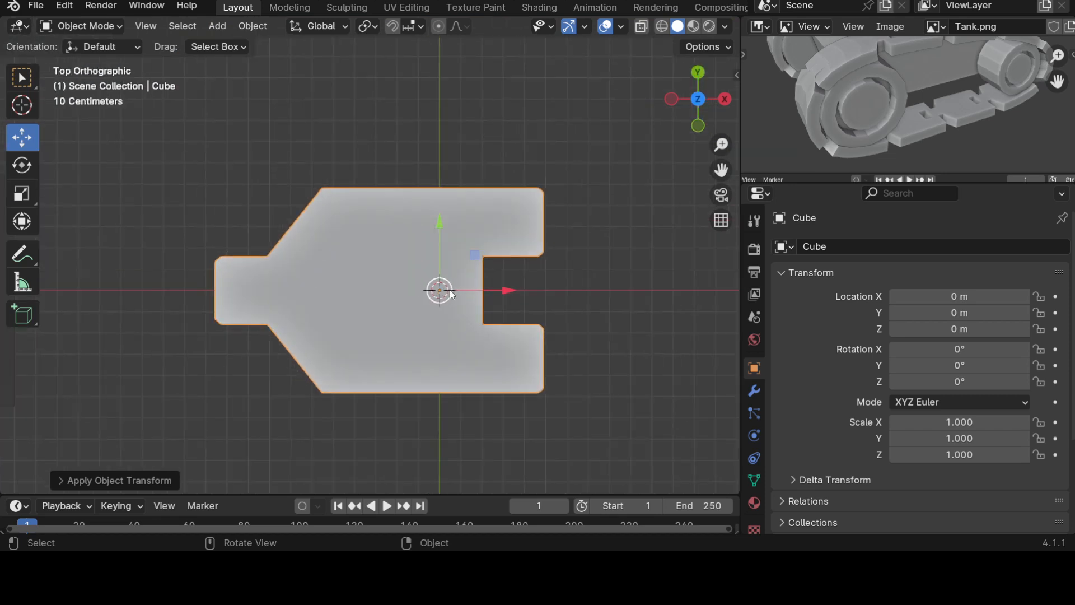
pyautogui.press('Tab')
pyautogui.press('a')
pyautogui.moveTo(475, 290); pyautogui.dragTo(527, 310)
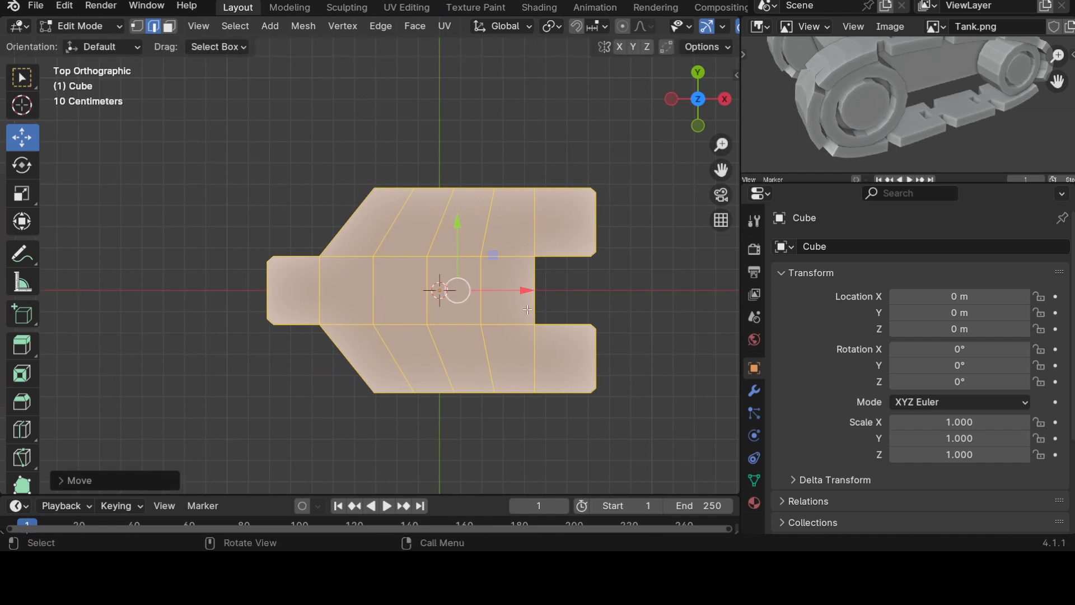
pyautogui.press('Tab')
# Step: Nudge the link's entire mesh slightly back along negative X to refine its position around the origin
pyautogui.press('KP_5')
pyautogui.scroll(-4, 493, 359)
pyautogui.moveTo(492, 360); pyautogui.dragTo(487, 280, button='middle')
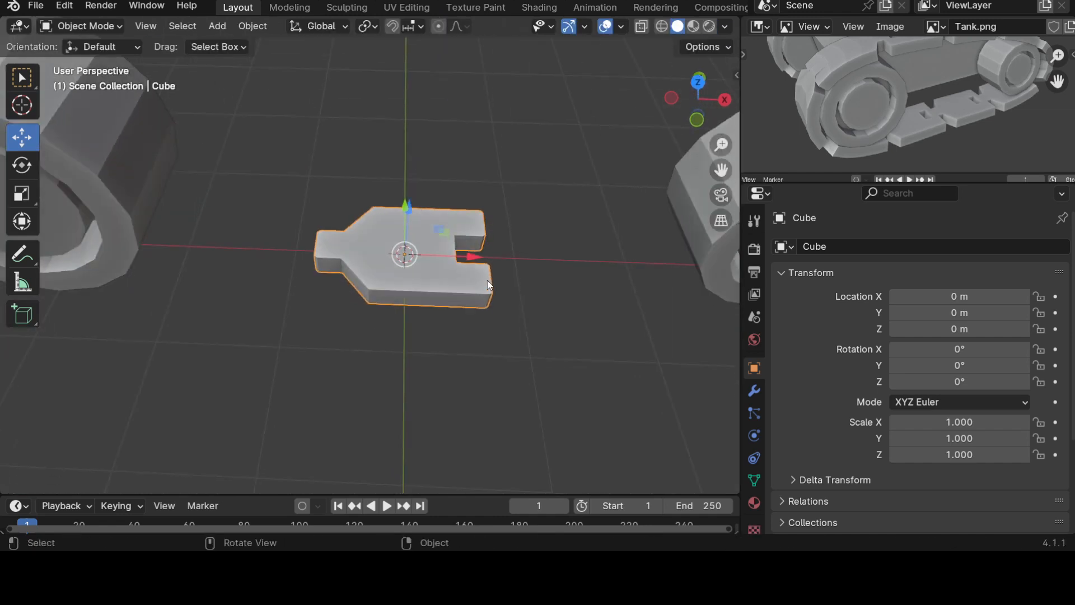
pyautogui.moveTo(415, 259); pyautogui.dragTo(432, 314, button='middle')
pyautogui.press('Tab')
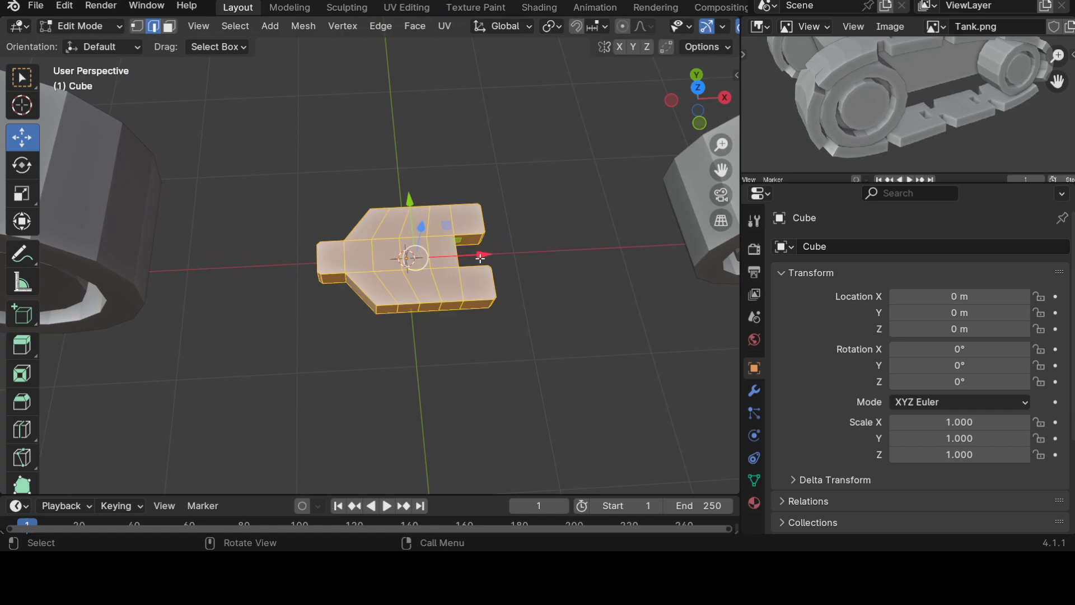
pyautogui.press('g')
pyautogui.press('x')
pyautogui.click(477, 275)
pyautogui.press('Tab')
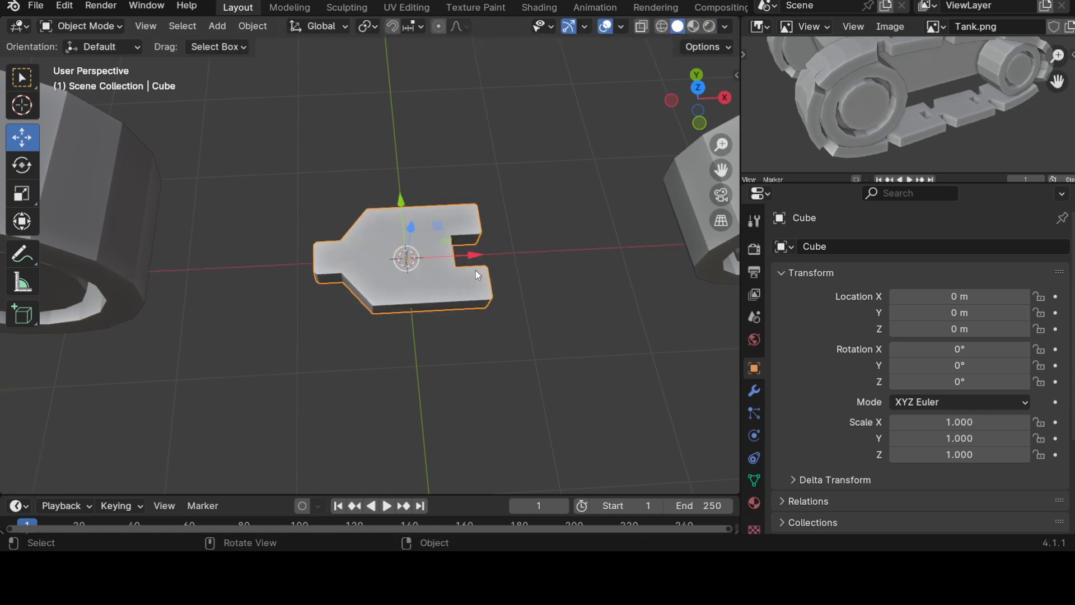
# Step: Compare the link and wheels with the track in the Tank.png reference image
pyautogui.press('KP_1')
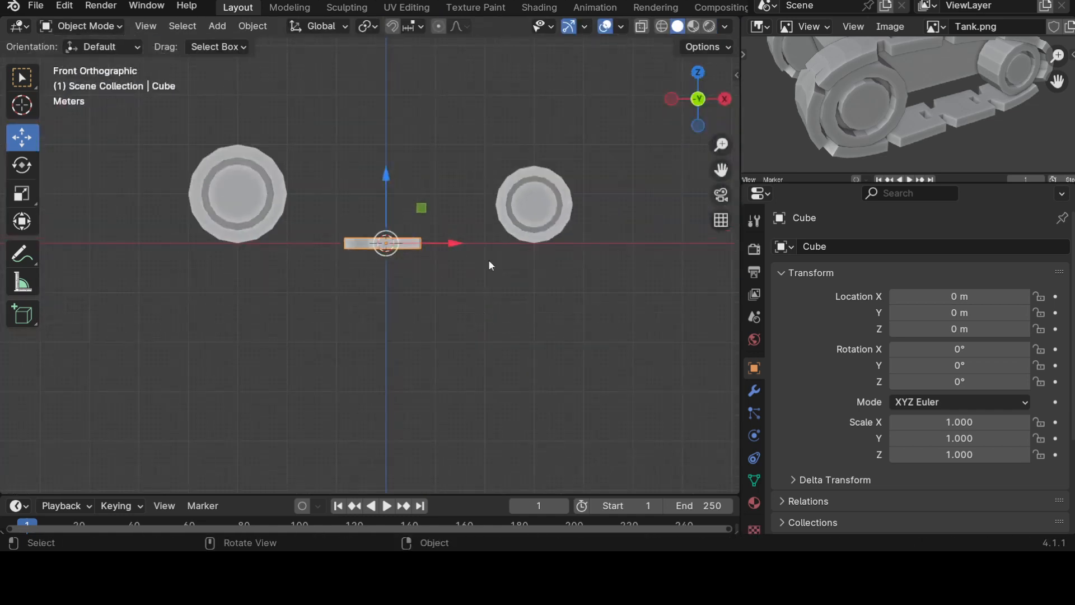
pyautogui.scroll(2, 528, 280)
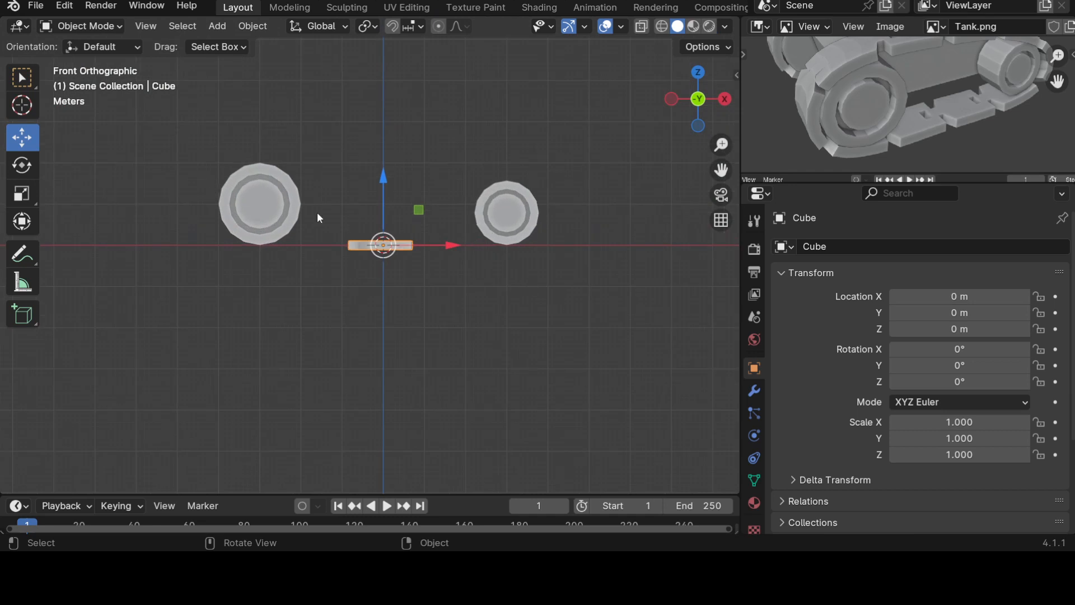
pyautogui.scroll(-1, 800, 136)
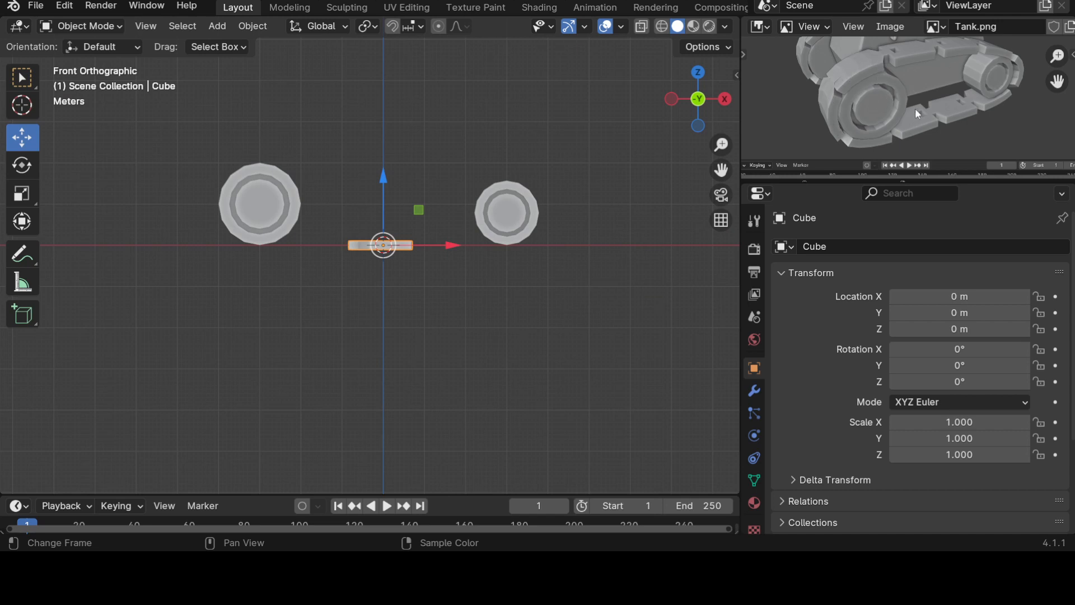
pyautogui.moveTo(476, 248); pyautogui.dragTo(378, 341, button='middle')
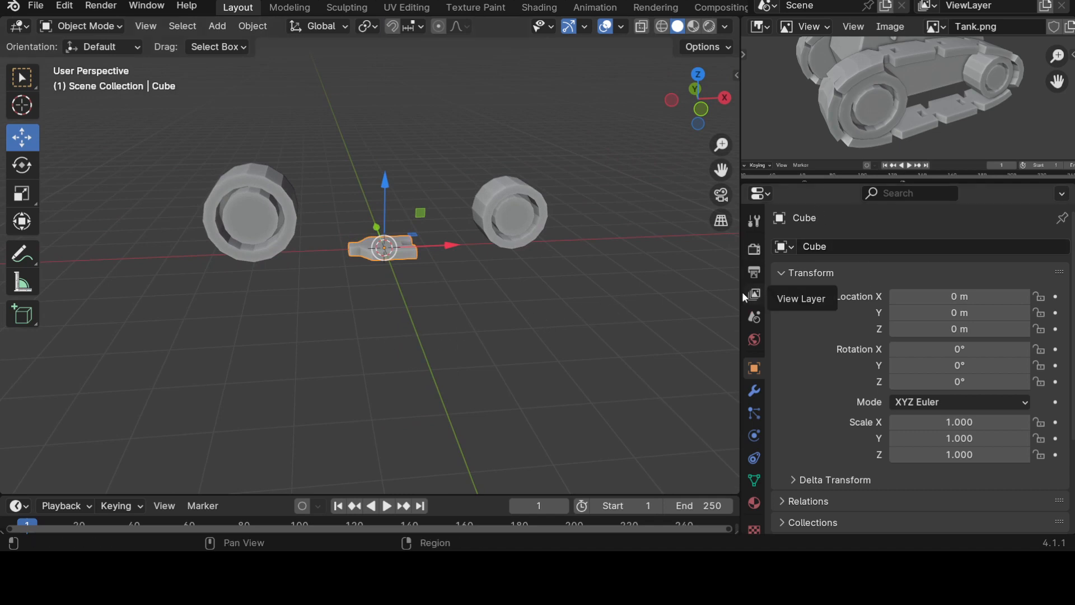
pyautogui.scroll(-3, 808, 129)
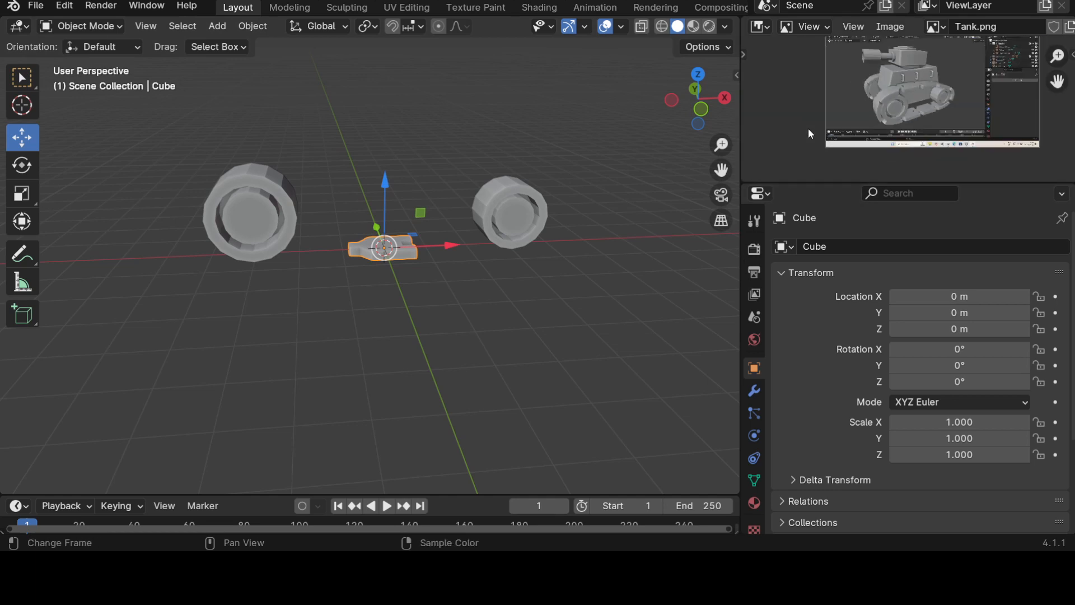
pyautogui.scroll(2, 808, 129)
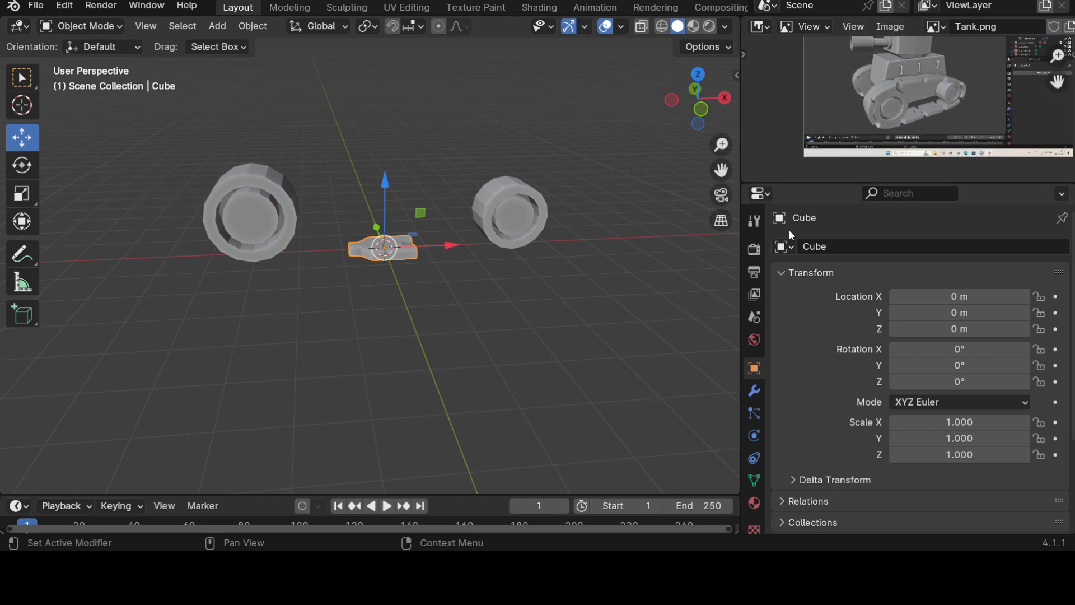
# Step: Add an Array modifier to the track link
pyautogui.click(754, 391)
pyautogui.scroll(1, 536, 363)
pyautogui.scroll(1, 536, 363)
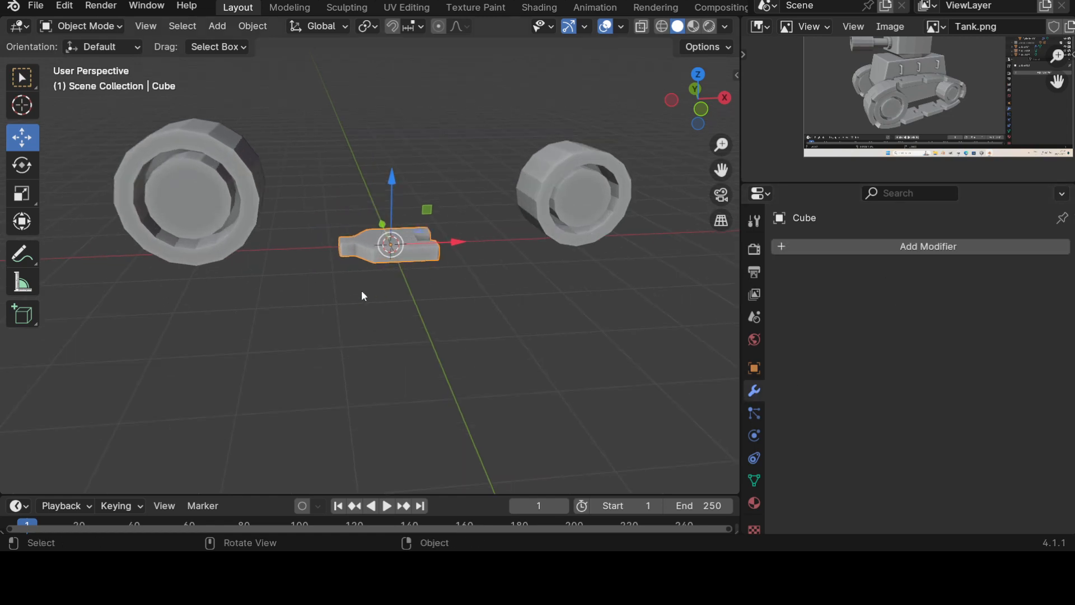
pyautogui.click(822, 248)
pyautogui.moveTo(751, 294)
pyautogui.click(853, 248)
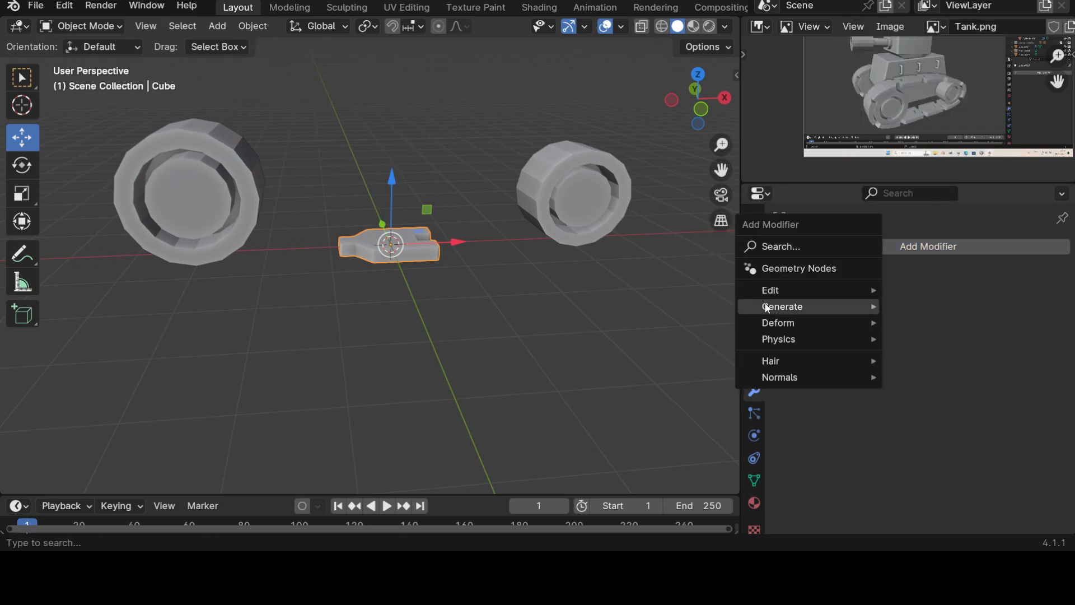
pyautogui.moveTo(774, 296)
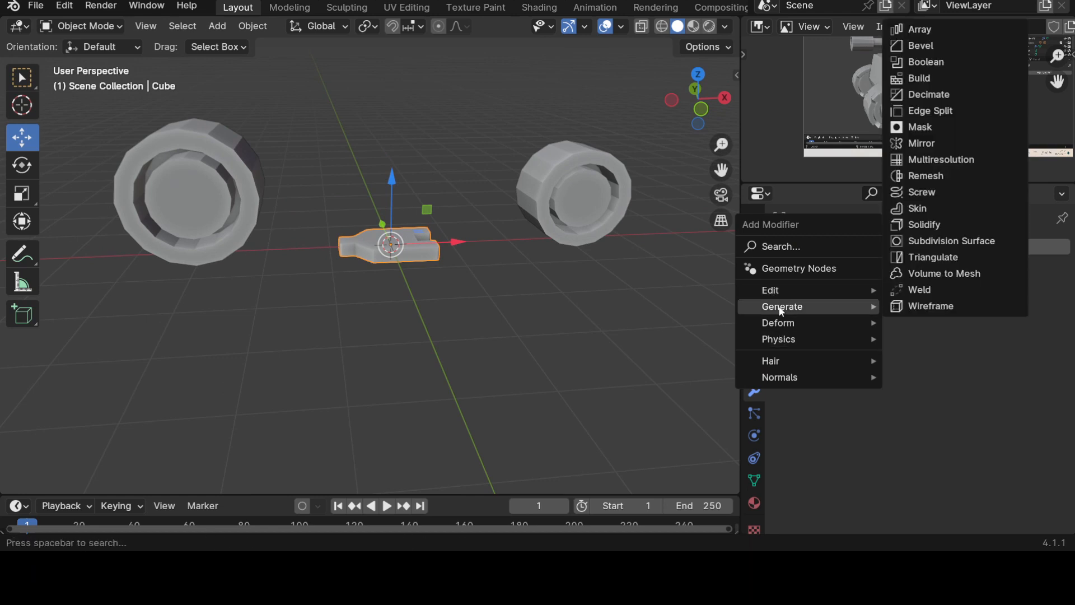
pyautogui.click(891, 28)
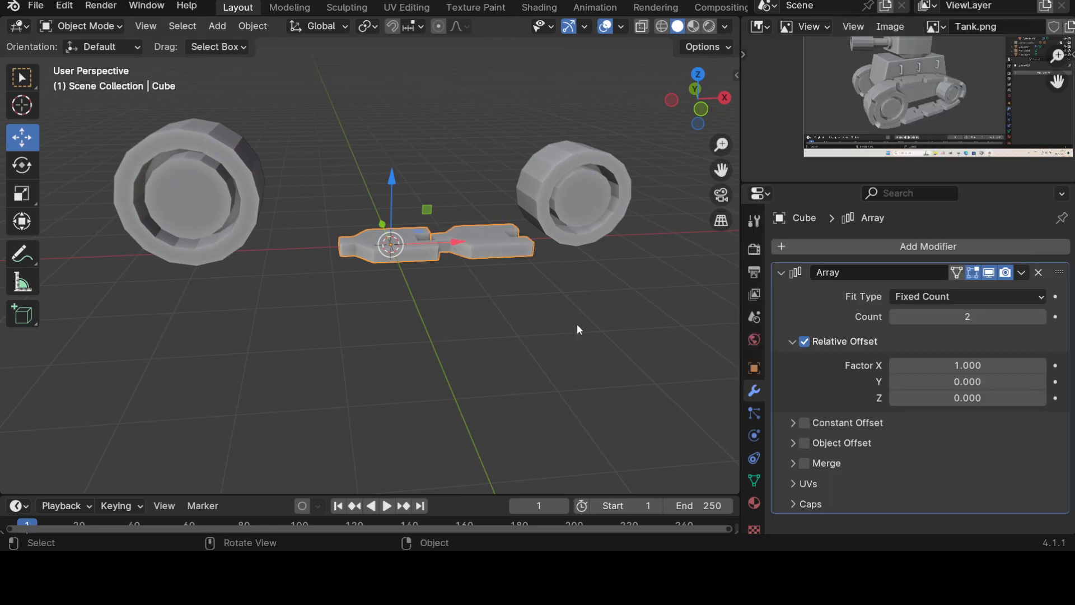
# Step: Set the array's count to 6 links
pyautogui.moveTo(529, 367); pyautogui.dragTo(514, 438, button='middle')
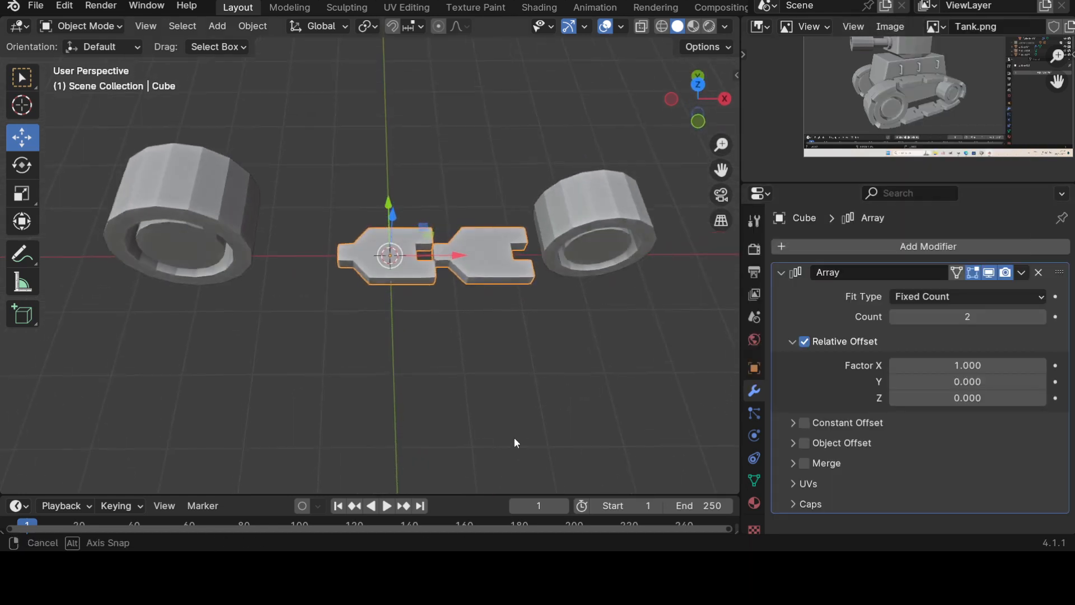
pyautogui.click(1041, 317)
pyautogui.click(1040, 317)
pyautogui.click(1041, 317)
pyautogui.click(1041, 317)
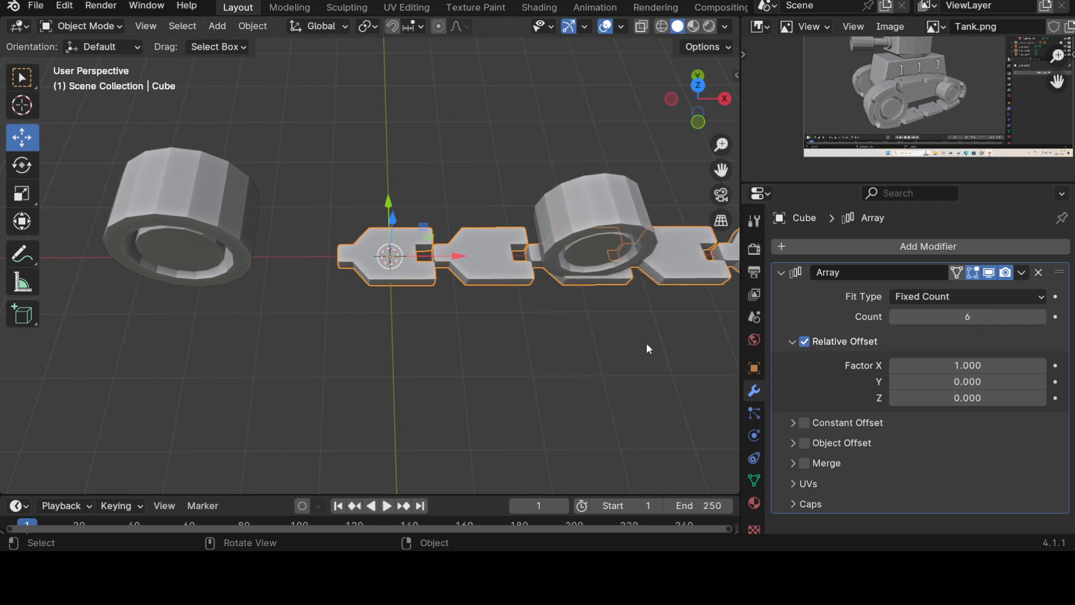
pyautogui.scroll(-2, 646, 343)
pyautogui.keyDown('shift'); pyautogui.moveTo(663, 347); pyautogui.dragTo(370, 266, button='middle'); pyautogui.keyUp('shift')
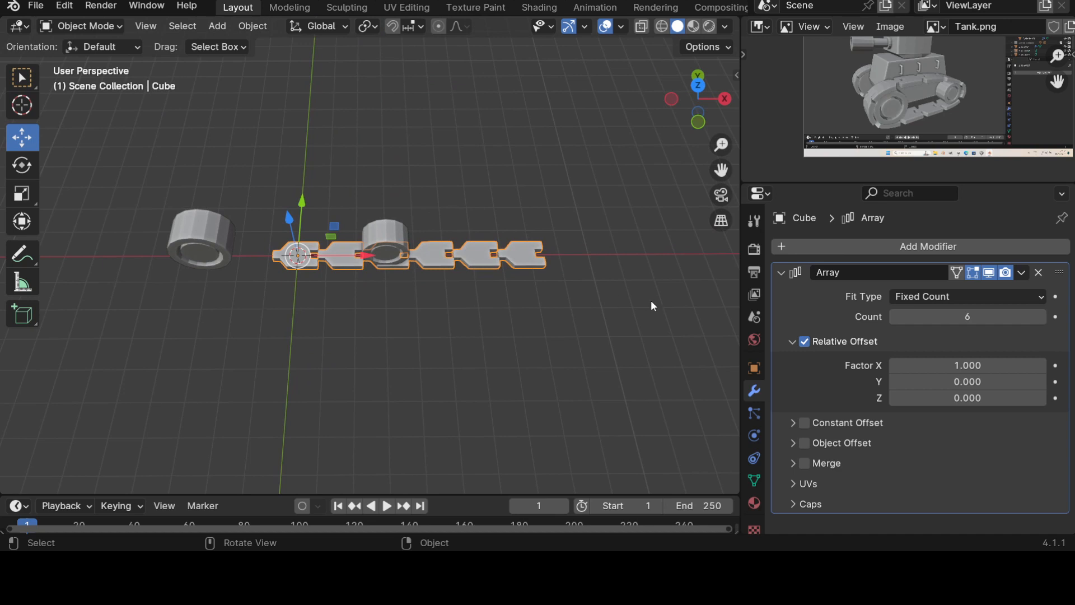
# Step: Set the array's relative offset to 0 along X and 1.3 along Y
pyautogui.click(923, 368)
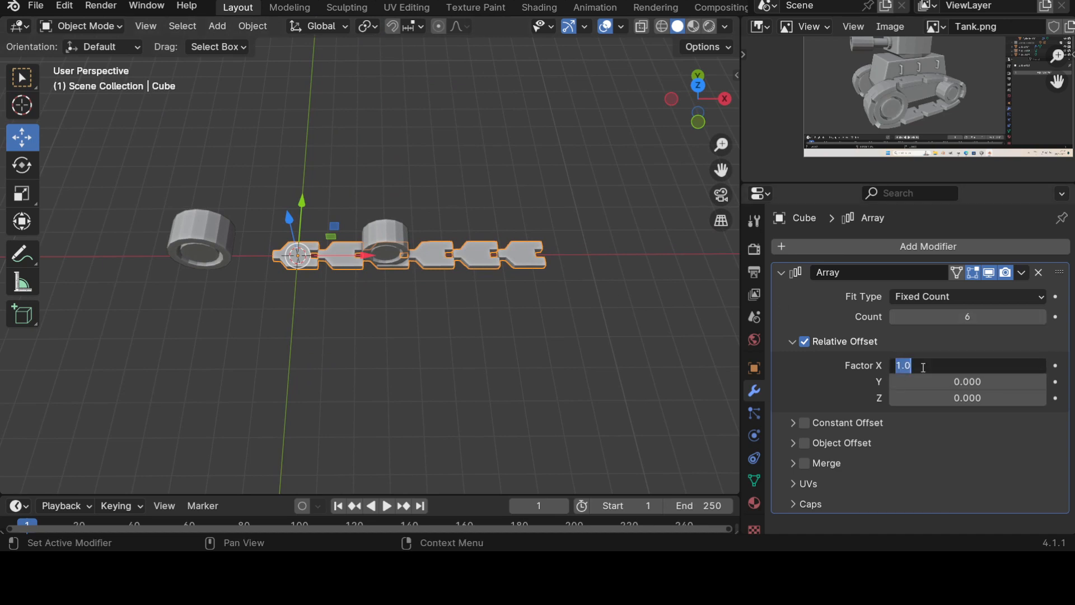
pyautogui.write('0')
pyautogui.press('Return')
pyautogui.click(943, 382)
pyautogui.write('1')
pyautogui.press('Return')
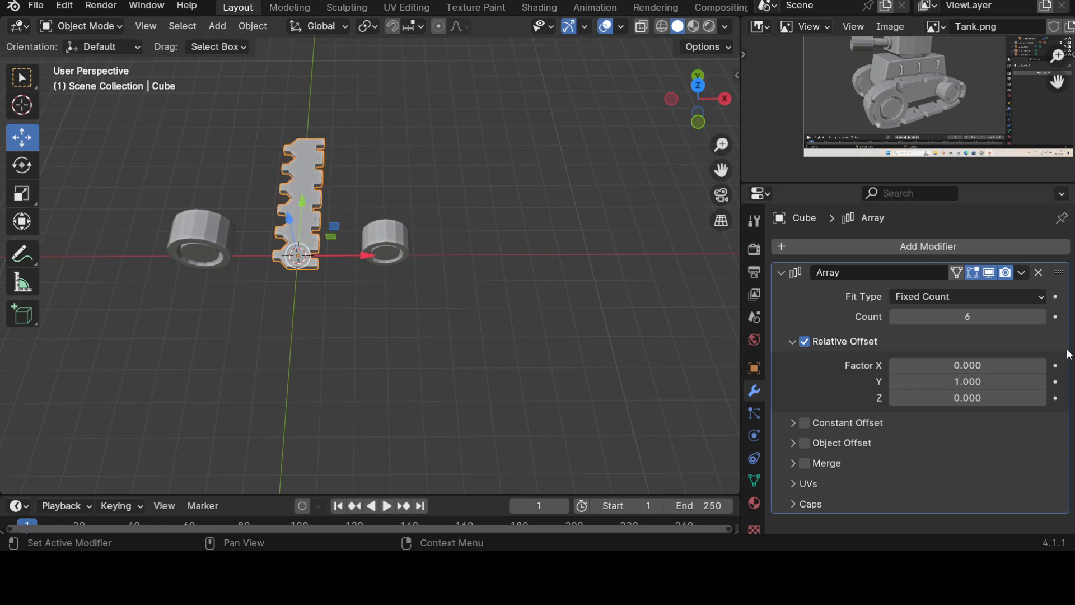
pyautogui.click(1043, 385)
pyautogui.click(1043, 385)
pyautogui.click(1043, 385)
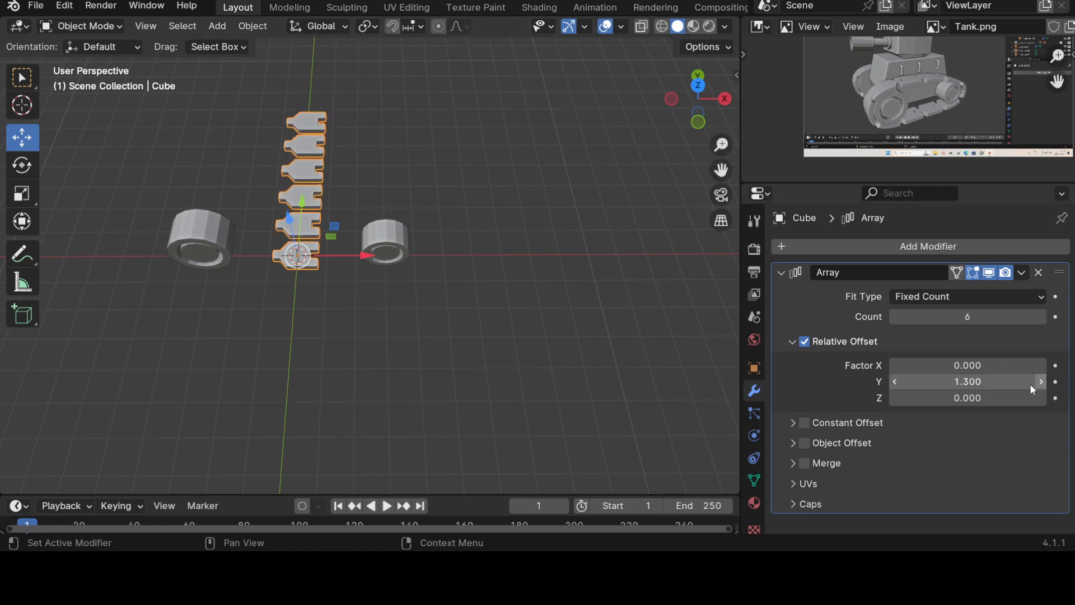
# Step: Set the array's relative offset along Y to 0
pyautogui.click(999, 381)
pyautogui.write('0')
pyautogui.press('Return')
# Step: Set the array's relative offset along Z to 2.9 and view the stacked links from the front
pyautogui.click(969, 405)
pyautogui.write('1')
pyautogui.press('Return')
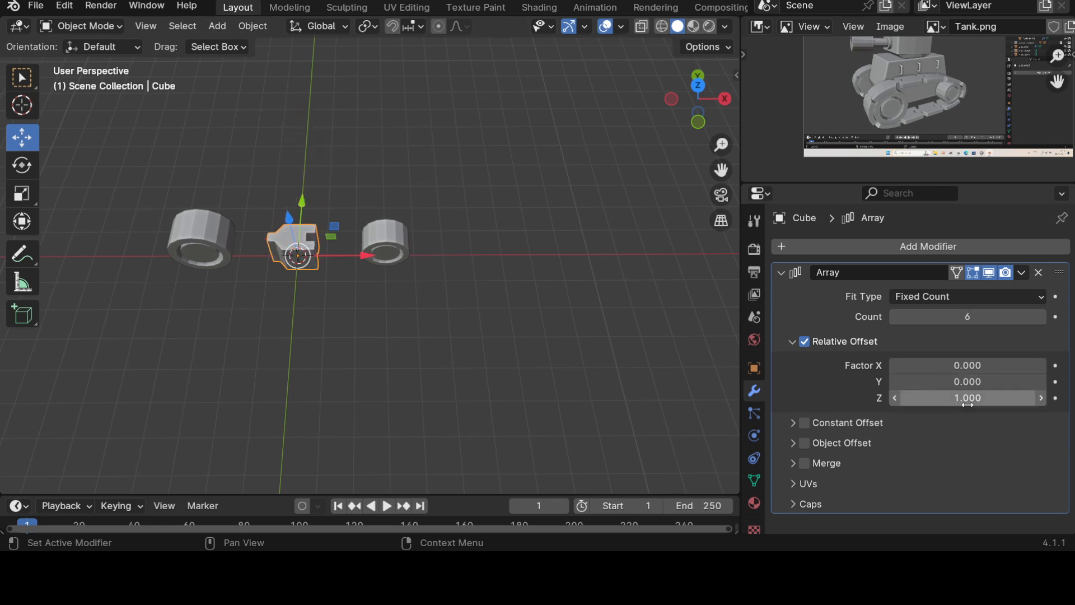
pyautogui.moveTo(985, 397); pyautogui.dragTo(1036, 397)
pyautogui.moveTo(562, 379); pyautogui.dragTo(577, 262, button='middle')
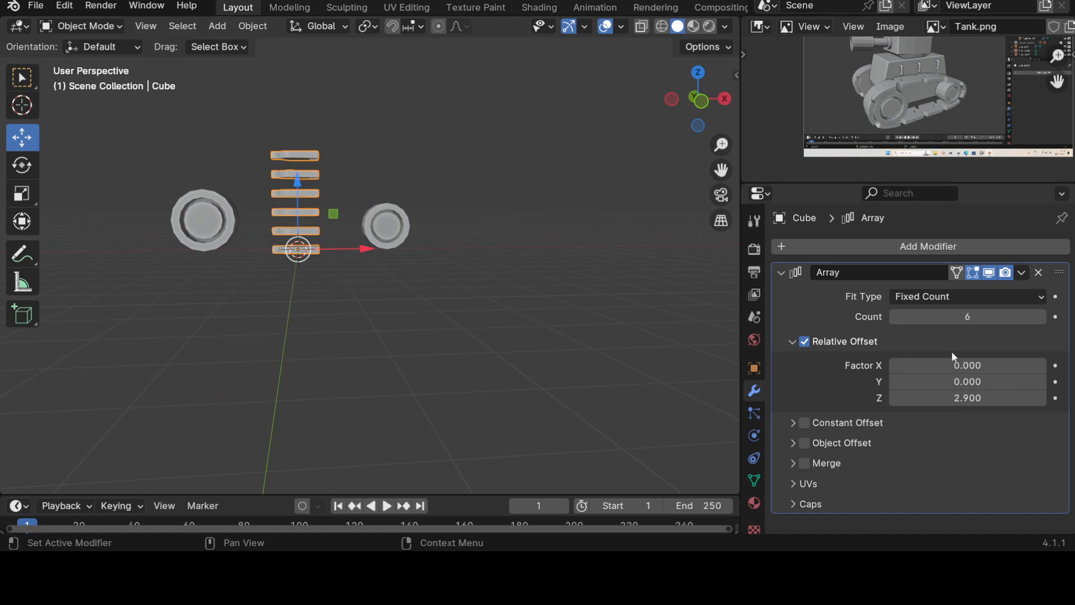
# Step: Try array counts of 3 and 50 links
pyautogui.click(957, 320)
pyautogui.write('53')
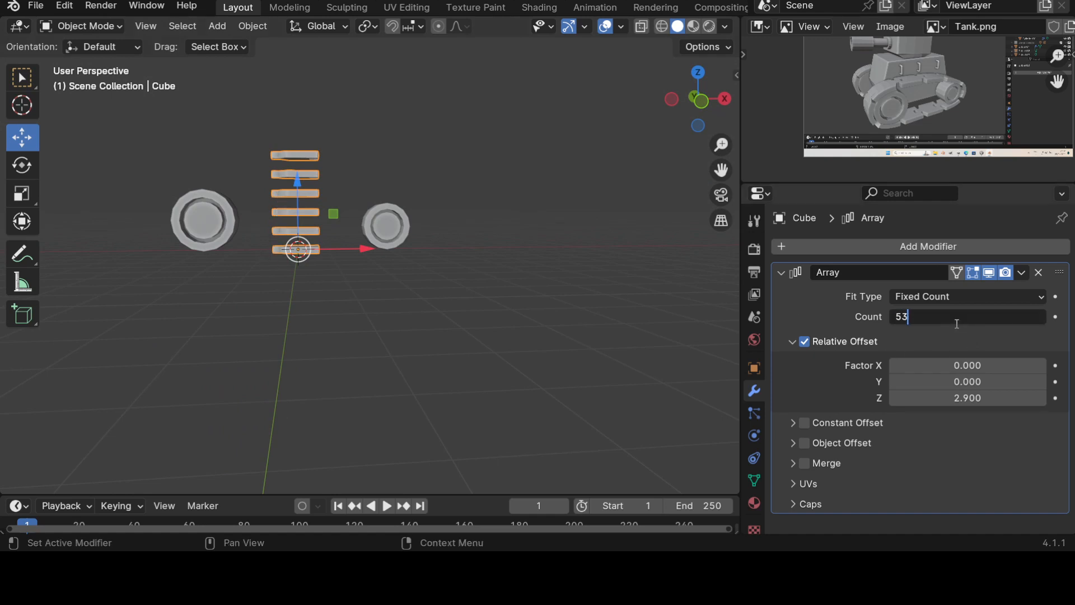
pyautogui.press('BackSpace')
pyautogui.write('3')
pyautogui.press('Return')
pyautogui.click(956, 323)
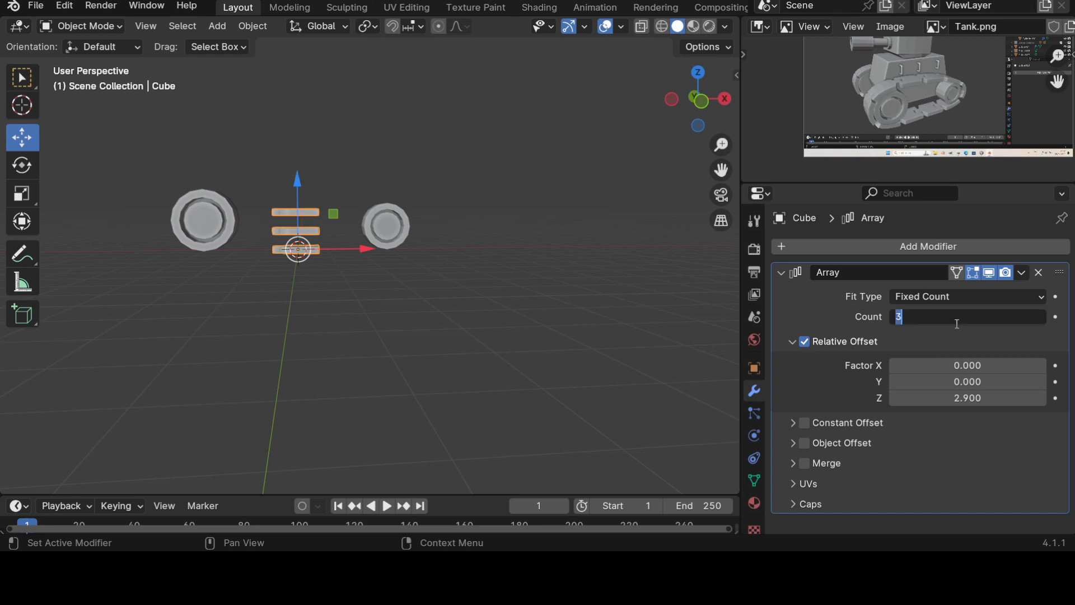
pyautogui.write('50')
pyautogui.press('Return')
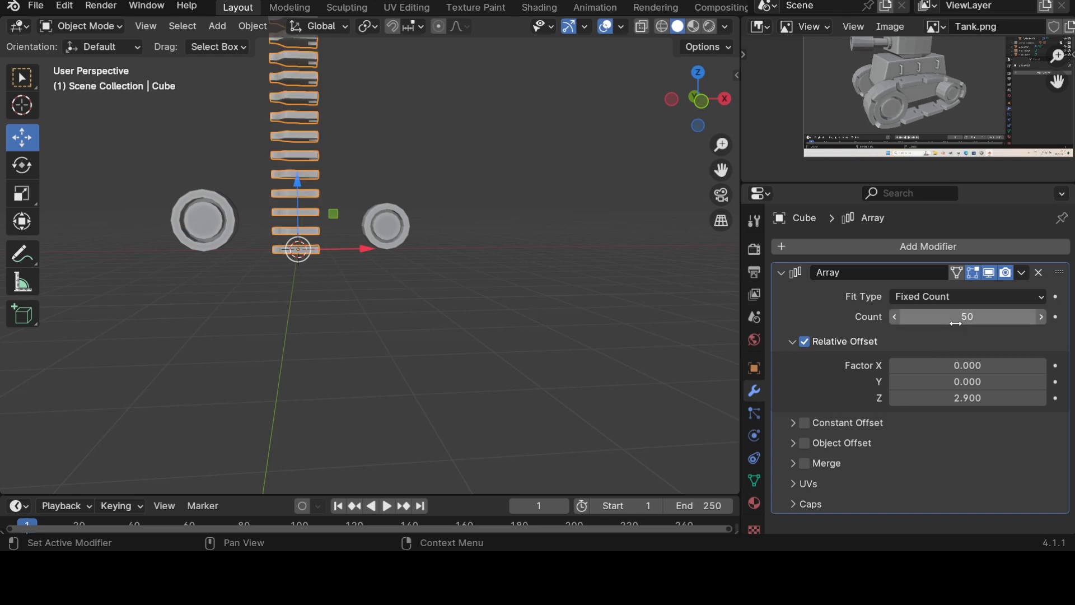
# Step: Set the array's count to 5 links
pyautogui.click(956, 323)
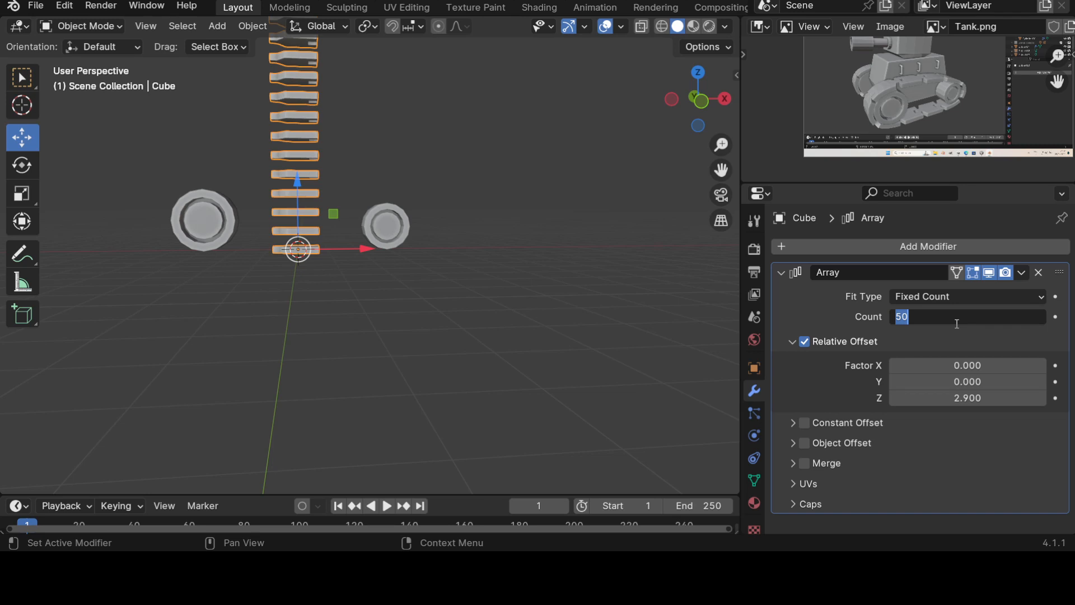
pyautogui.write('5')
pyautogui.press('Return')
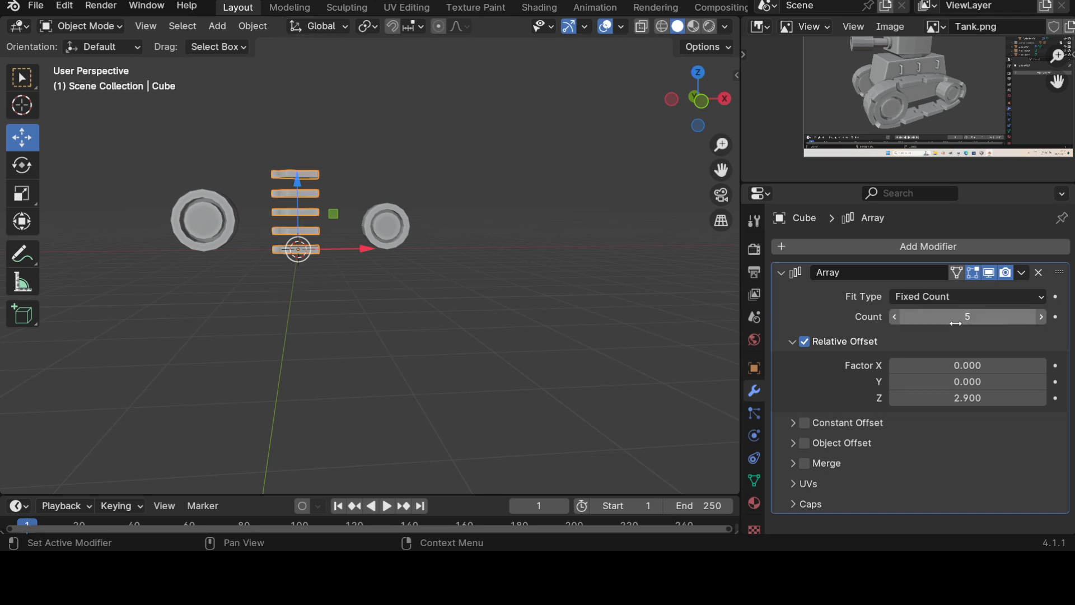
# Step: Set the array's relative offset to 0 along Z and 1 along X
pyautogui.click(972, 391)
pyautogui.write('.')
pyautogui.write('0')
pyautogui.press('Return')
pyautogui.click(984, 366)
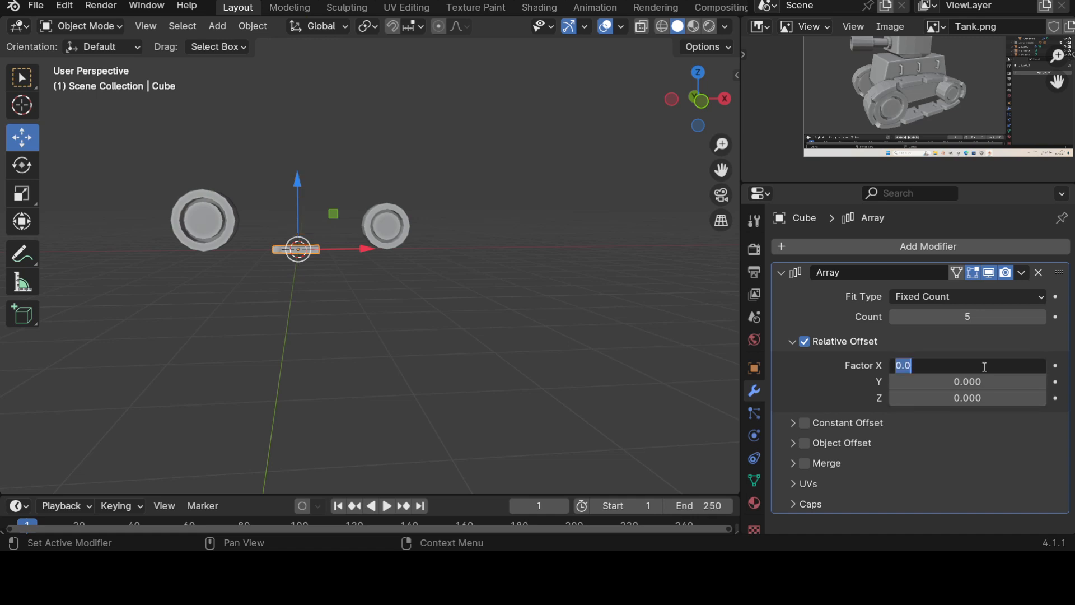
pyautogui.write('1')
pyautogui.press('Return')
pyautogui.moveTo(436, 353); pyautogui.dragTo(459, 360, button='middle')
pyautogui.moveTo(476, 319); pyautogui.dragTo(338, 329, button='middle')
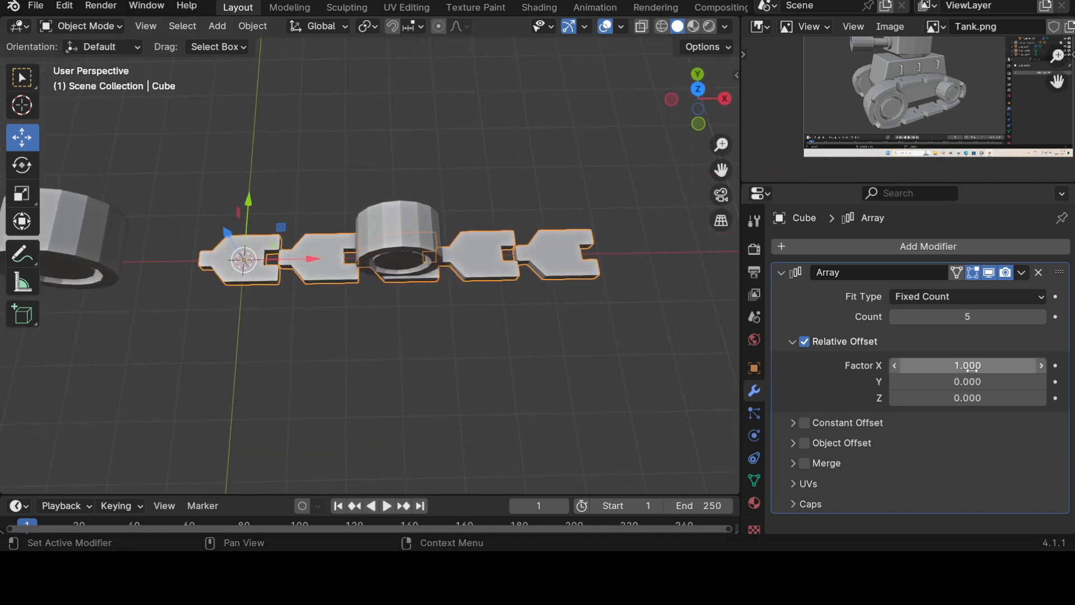
# Step: Increase the array's relative offset along X to 1.3
pyautogui.click(1042, 366)
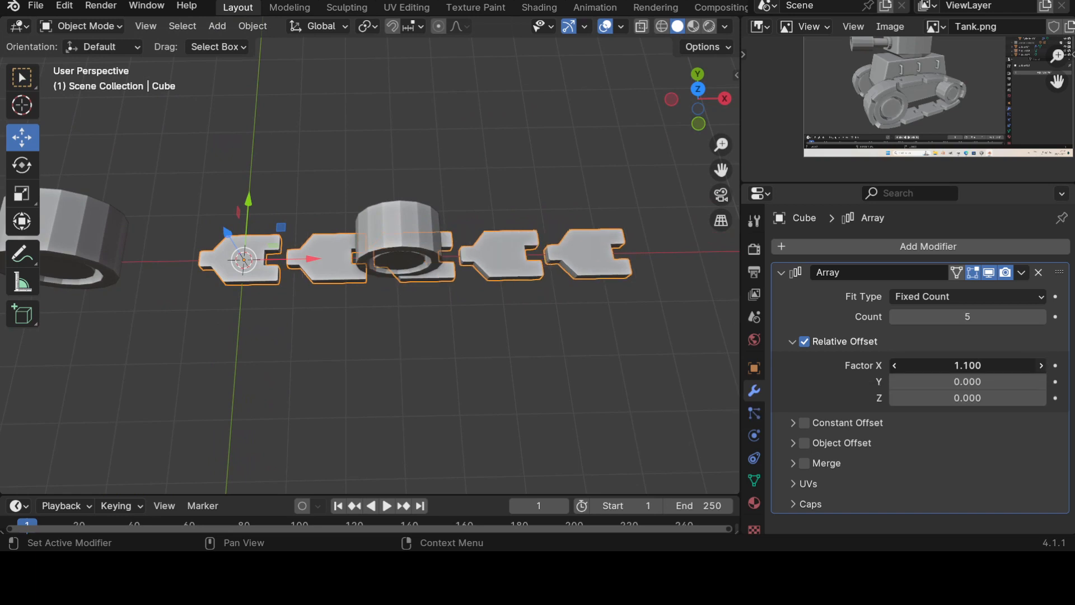
pyautogui.click(1042, 365)
pyautogui.click(1042, 365)
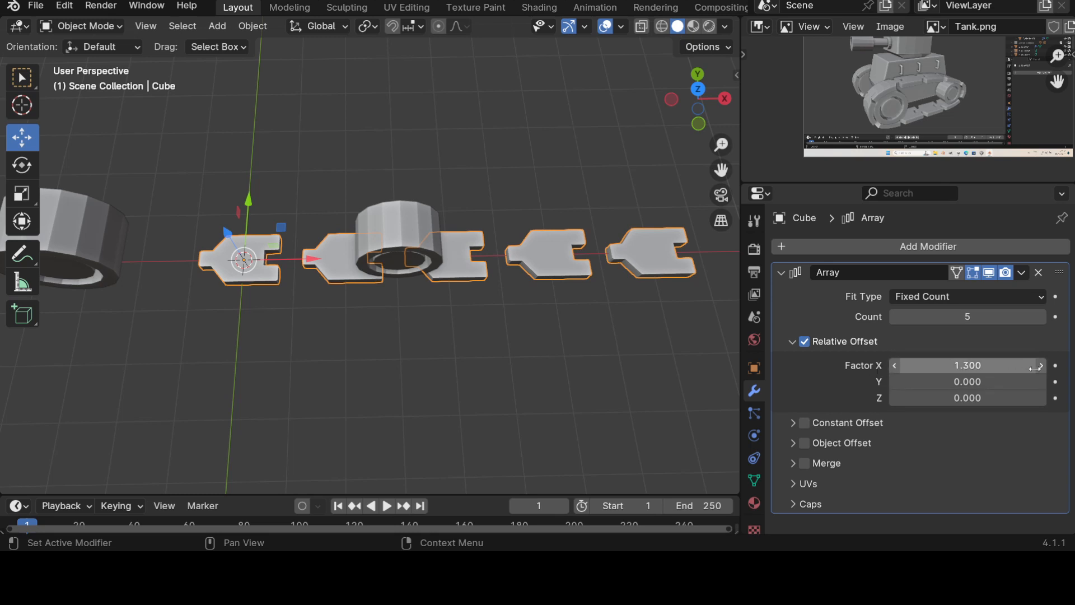
# Step: Try a relative offset of -0.2 along Y on the array and reset it to 0
pyautogui.click(895, 381)
pyautogui.click(895, 380)
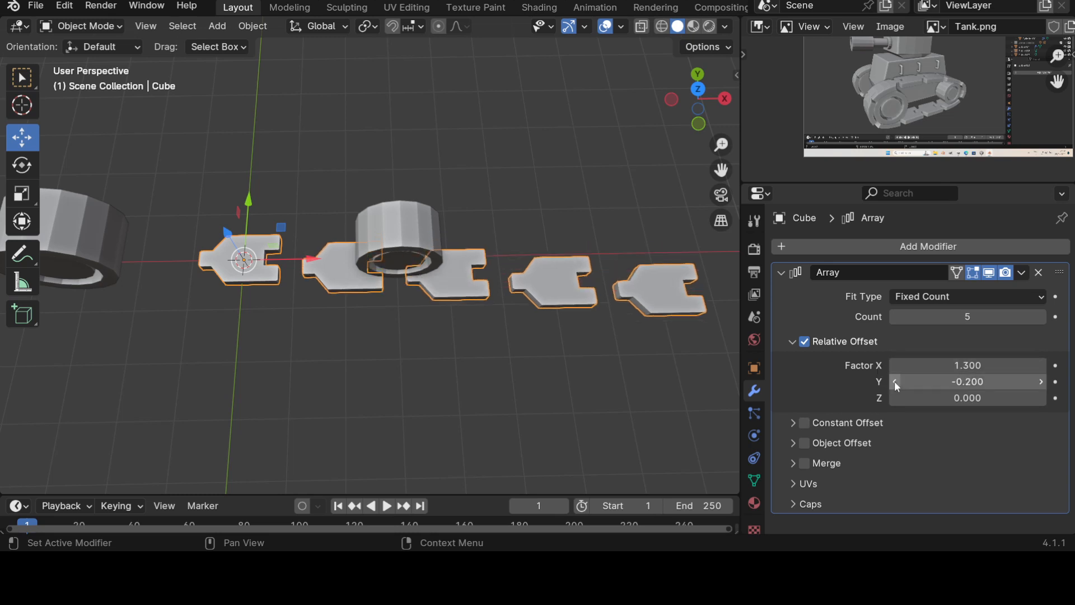
pyautogui.click(993, 387)
pyautogui.write('0')
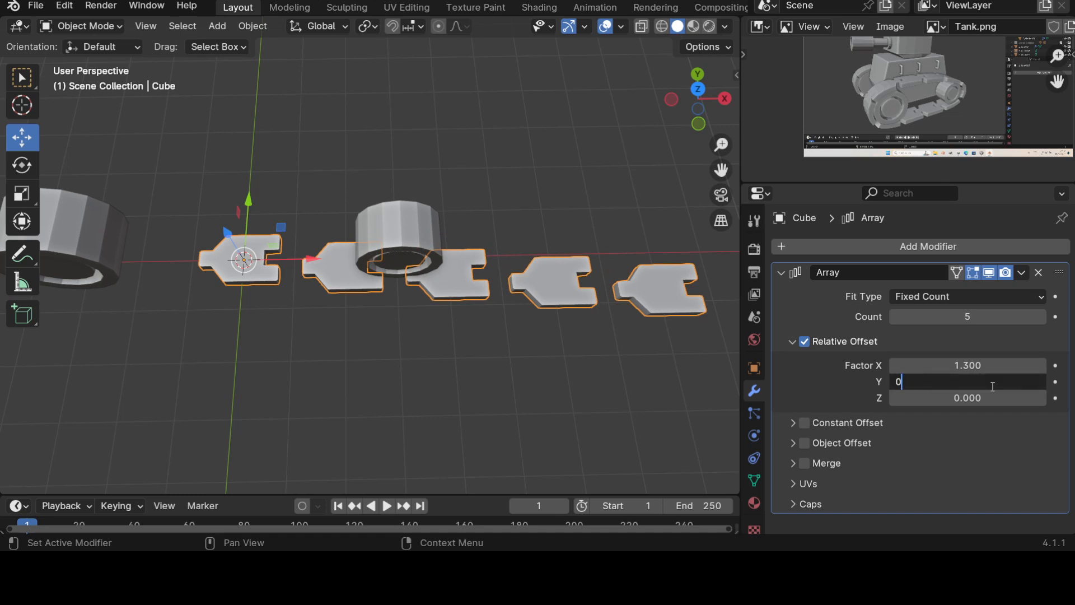
pyautogui.press('Return')
# Step: Reduce the array's relative offset along X to 0.9 and check the spacing of the links
pyautogui.click(893, 365)
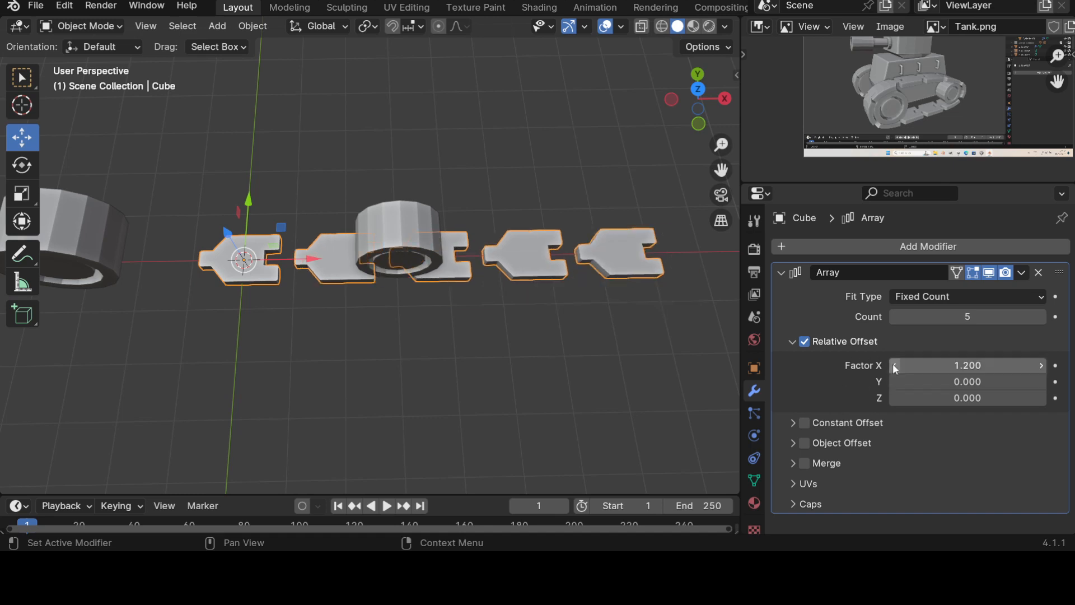
pyautogui.click(893, 365)
pyautogui.click(893, 365)
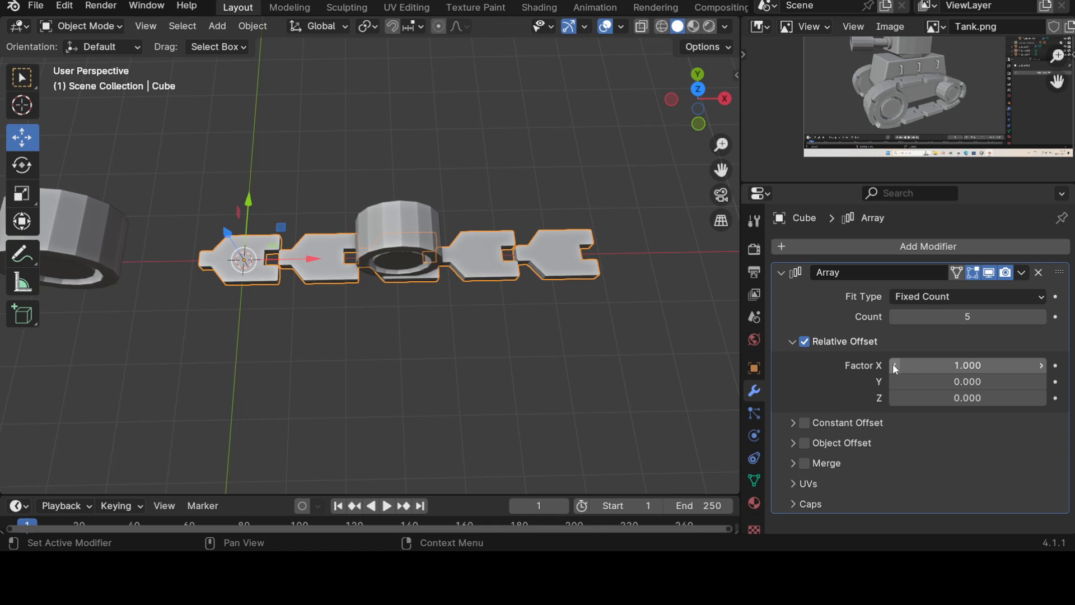
pyautogui.click(892, 365)
pyautogui.scroll(-4, 462, 402)
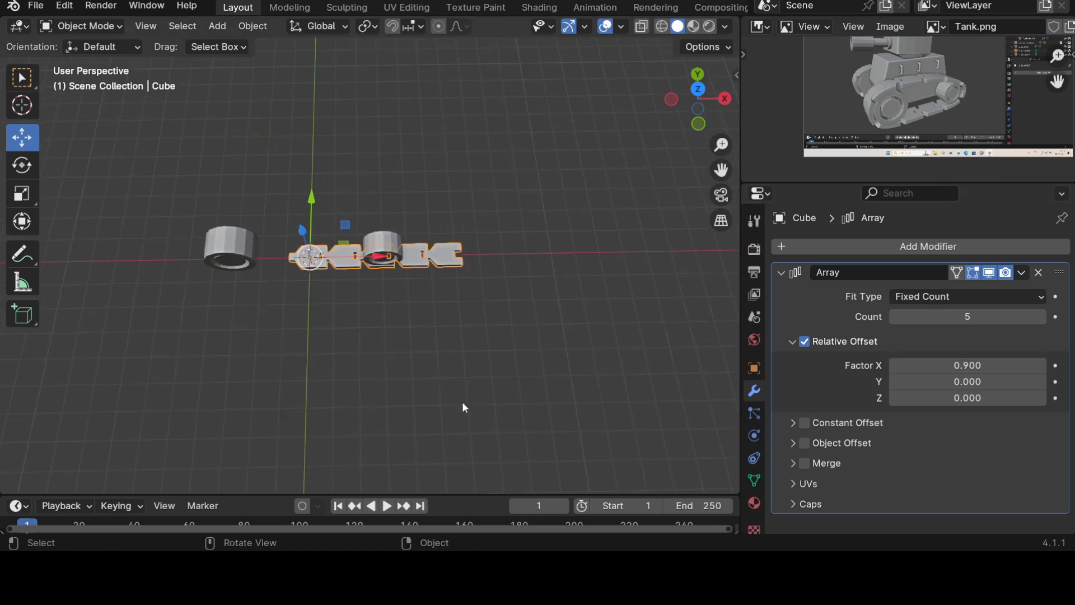
pyautogui.press('KP_1')
pyautogui.press('KP_5')
pyautogui.moveTo(469, 304); pyautogui.dragTo(97, 252, button='middle')
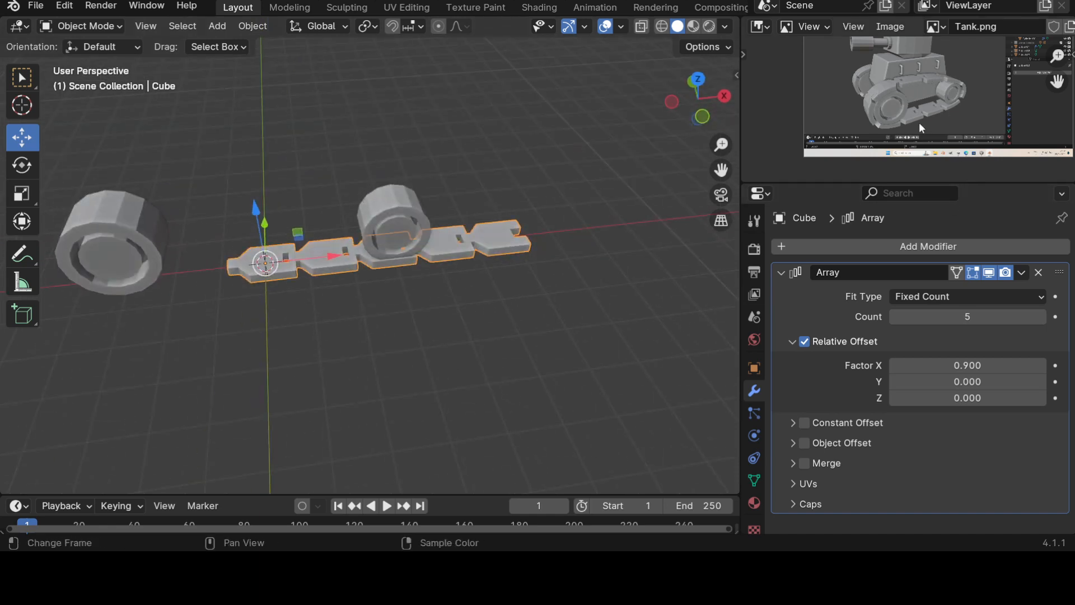
pyautogui.moveTo(566, 247); pyautogui.dragTo(474, 299, button='middle')
# Step: Add a Bézier curve and move it away from the track links into empty space
pyautogui.click(228, 340)
pyautogui.hotkey('shift', 'a')
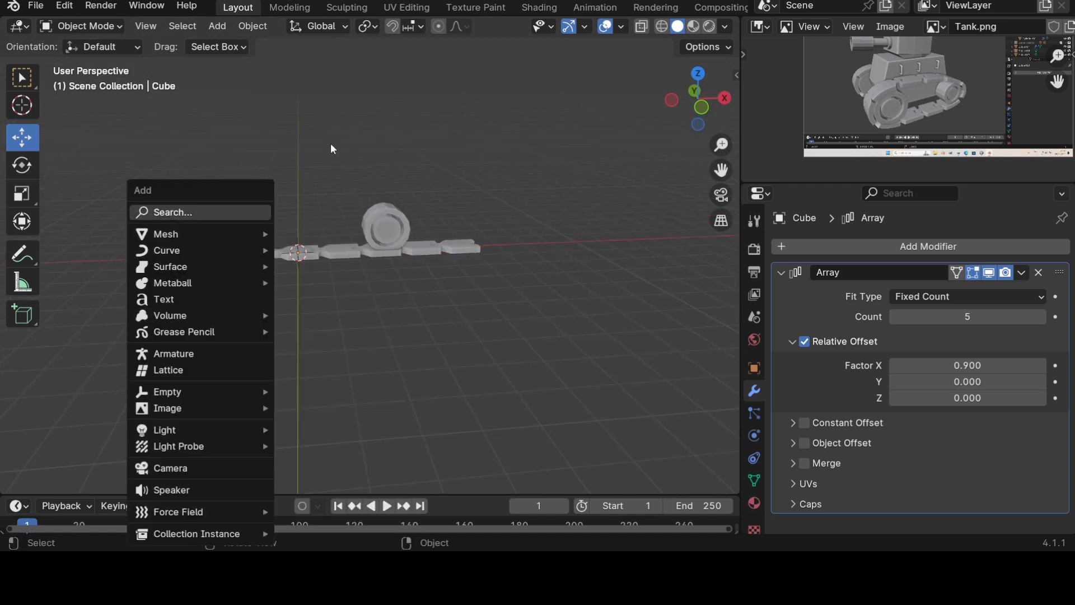
pyautogui.press('Escape')
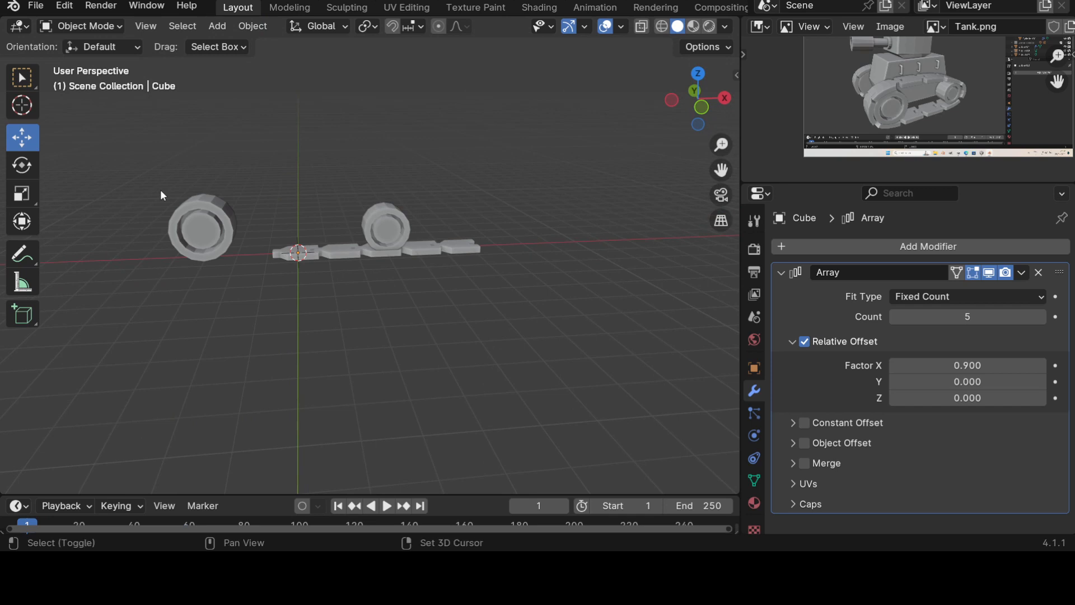
pyautogui.hotkey('shift', 'a')
pyautogui.moveTo(113, 192)
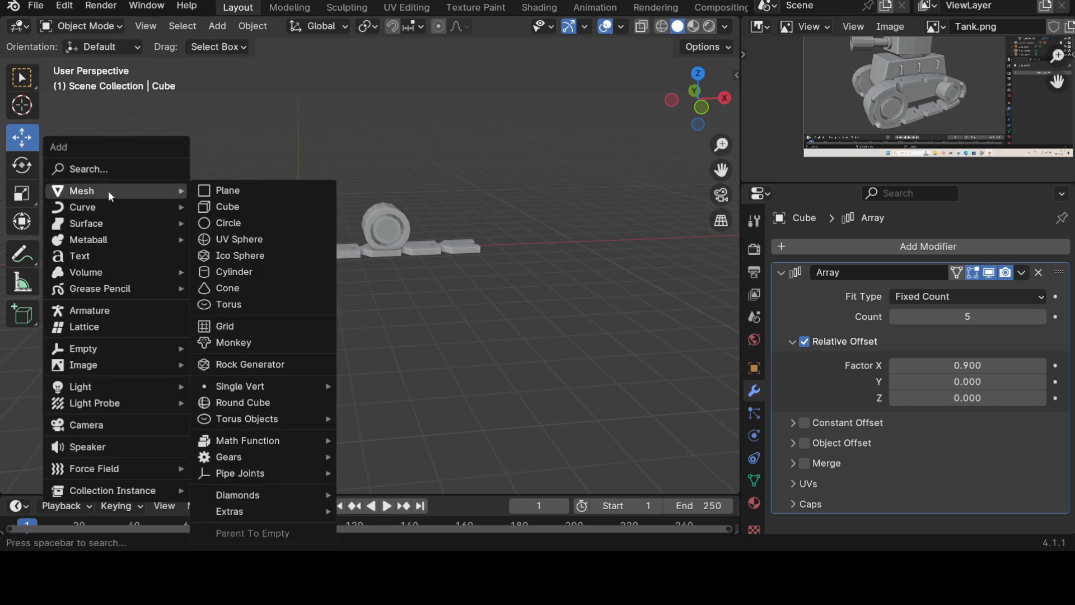
pyautogui.moveTo(99, 210)
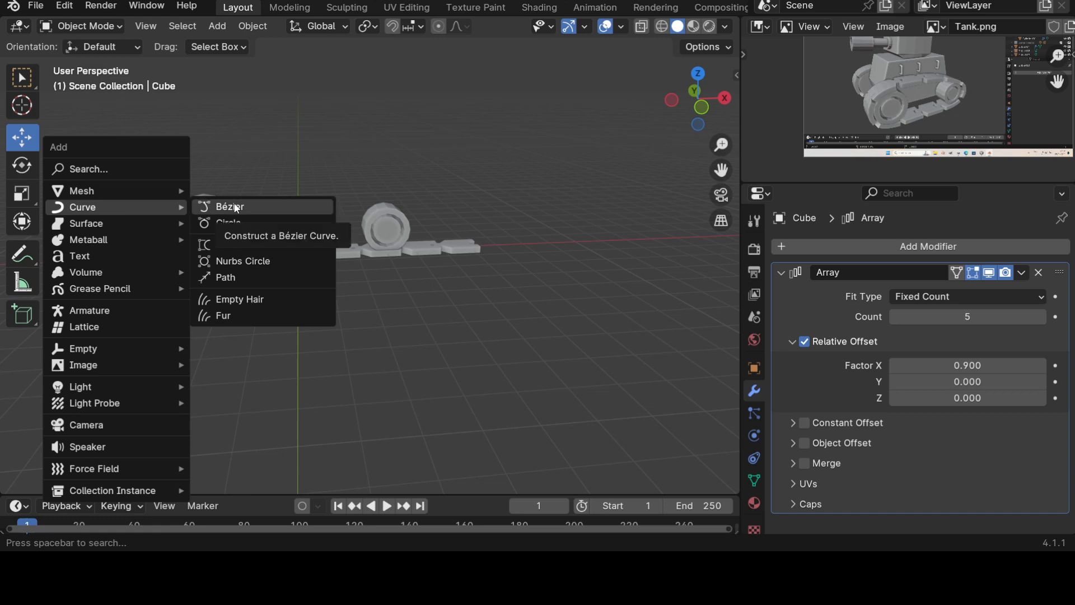
pyautogui.click(257, 208)
pyautogui.moveTo(258, 210); pyautogui.dragTo(286, 295, button='middle')
pyautogui.press('g')
pyautogui.click(209, 163)
# Step: Extrude the Bézier curve's end point in Edit Mode to add another segment continuing mainly along X
pyautogui.press('Tab')
pyautogui.scroll(3, 242, 201)
pyautogui.keyDown('shift'); pyautogui.moveTo(241, 200); pyautogui.dragTo(482, 314, button='middle'); pyautogui.keyUp('shift')
pyautogui.scroll(3, 439, 213)
pyautogui.click(434, 193)
pyautogui.click(365, 243)
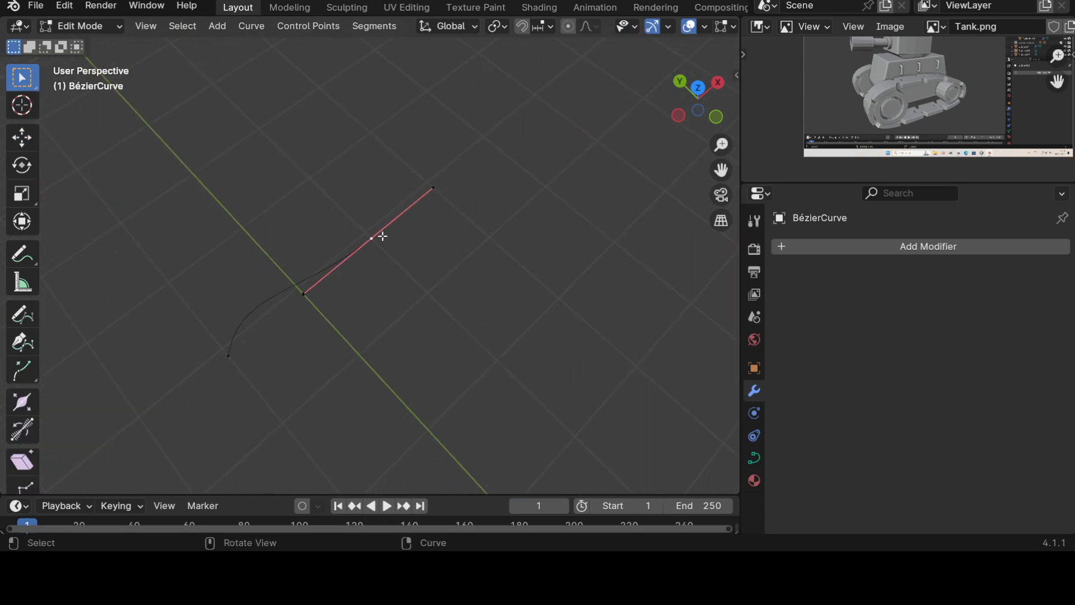
pyautogui.click(434, 189)
pyautogui.click(374, 242)
pyautogui.press('e')
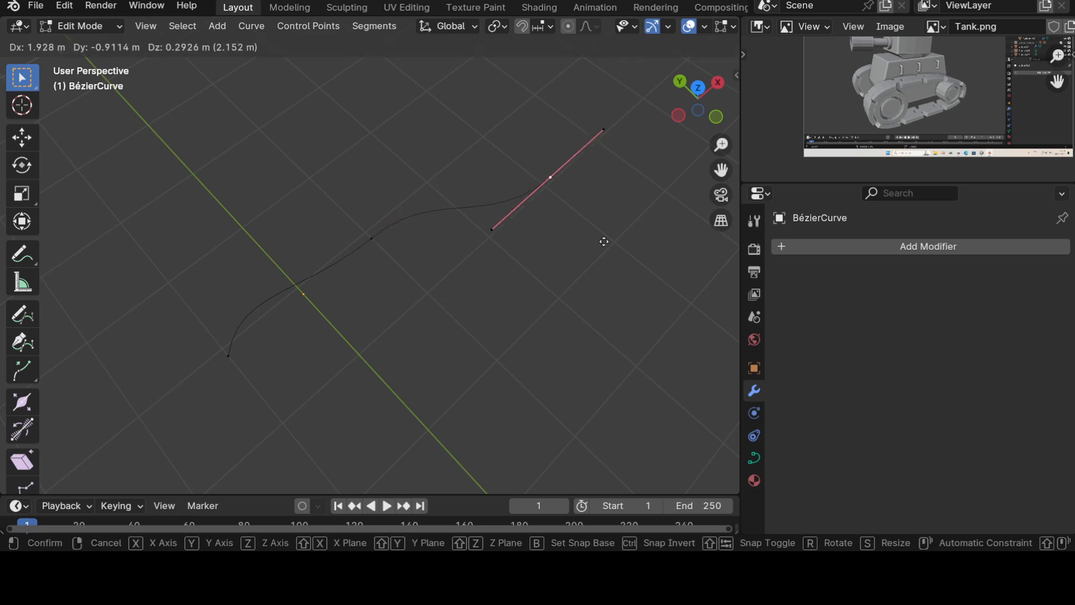
pyautogui.click(617, 231)
# Step: Extrude the curve's new end point back over the curve to form a bend
pyautogui.moveTo(597, 295); pyautogui.dragTo(593, 364, button='middle')
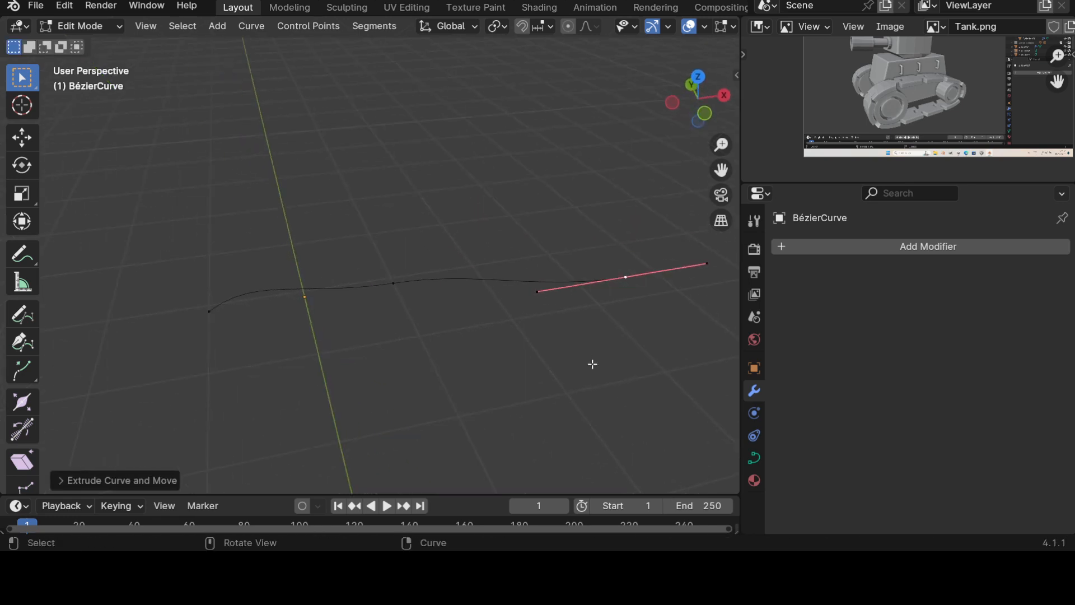
pyautogui.press('e')
pyautogui.click(507, 210)
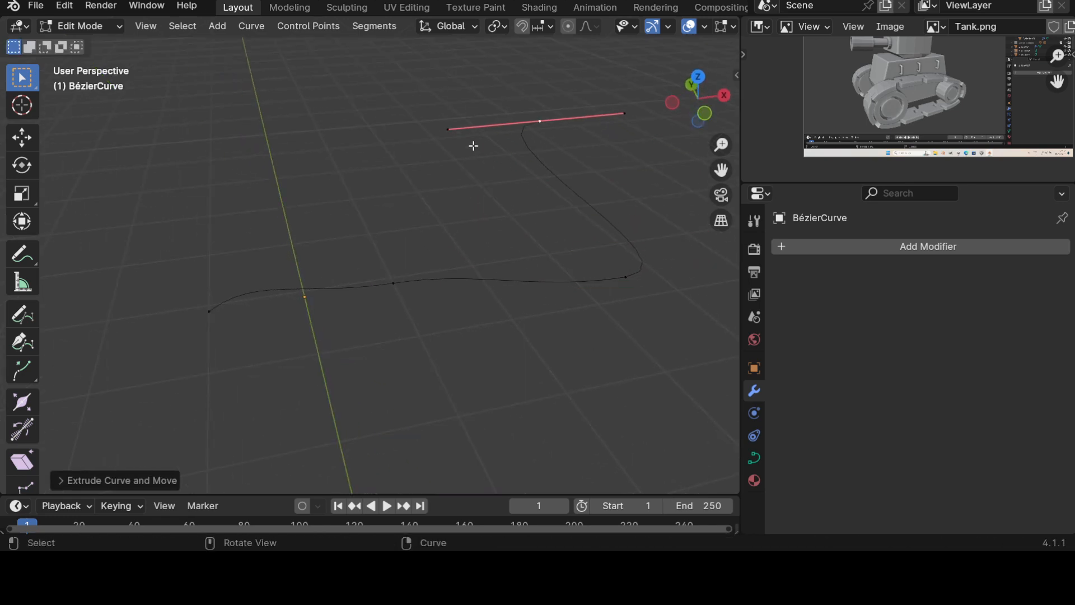
# Step: Tilt the last curve point's handles by moving the outer handle
pyautogui.click(452, 132)
pyautogui.click(530, 155)
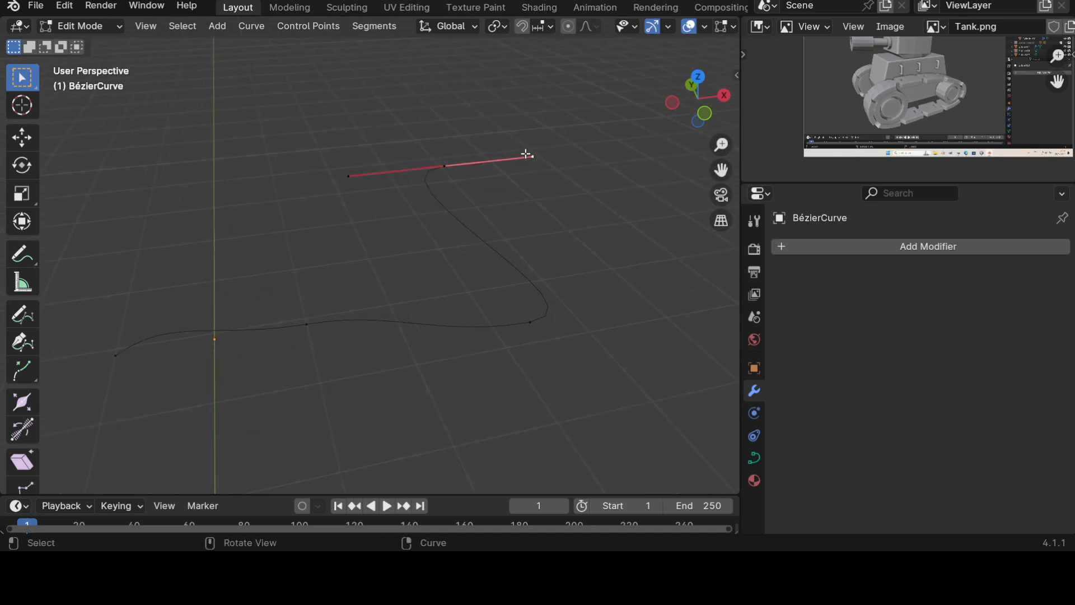
pyautogui.press('g')
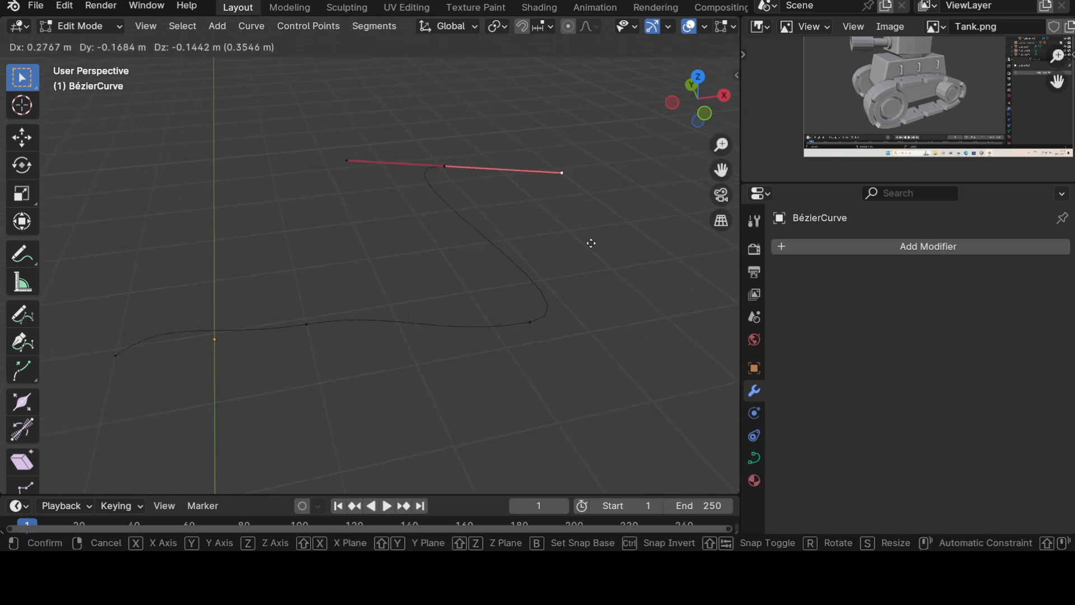
pyautogui.click(556, 99)
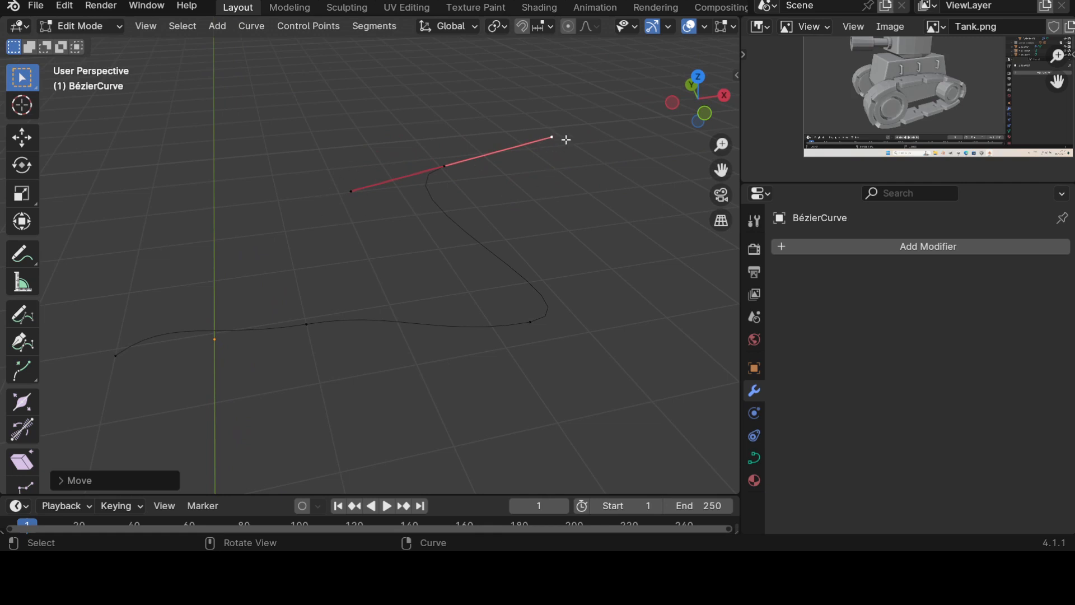
# Step: Set the last point's outer handle to Free and move it straight above the point
pyautogui.press('v')
pyautogui.click(519, 193)
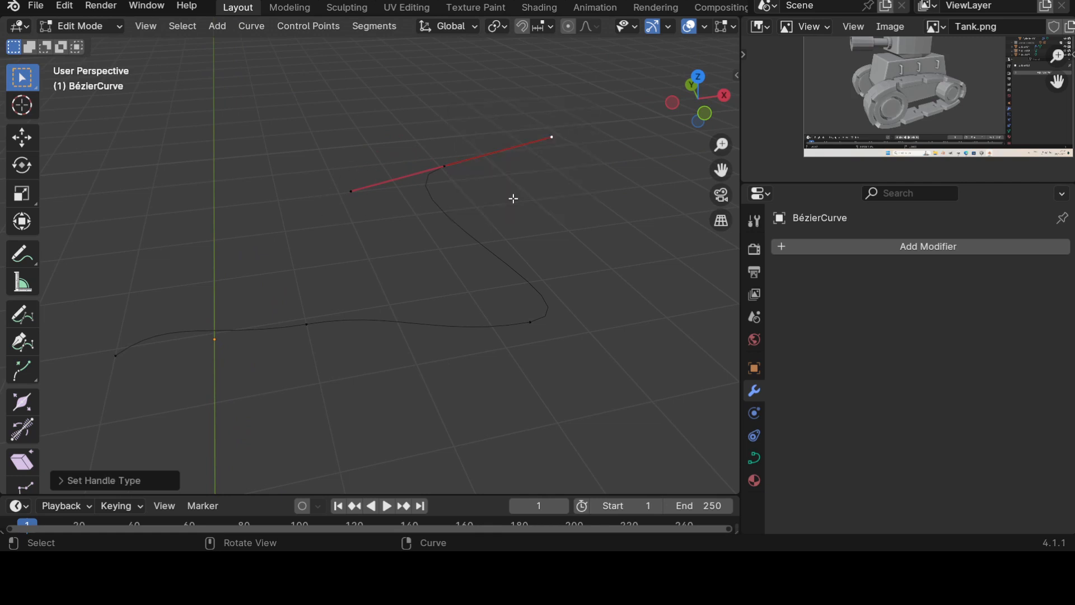
pyautogui.click(550, 136)
pyautogui.press('g')
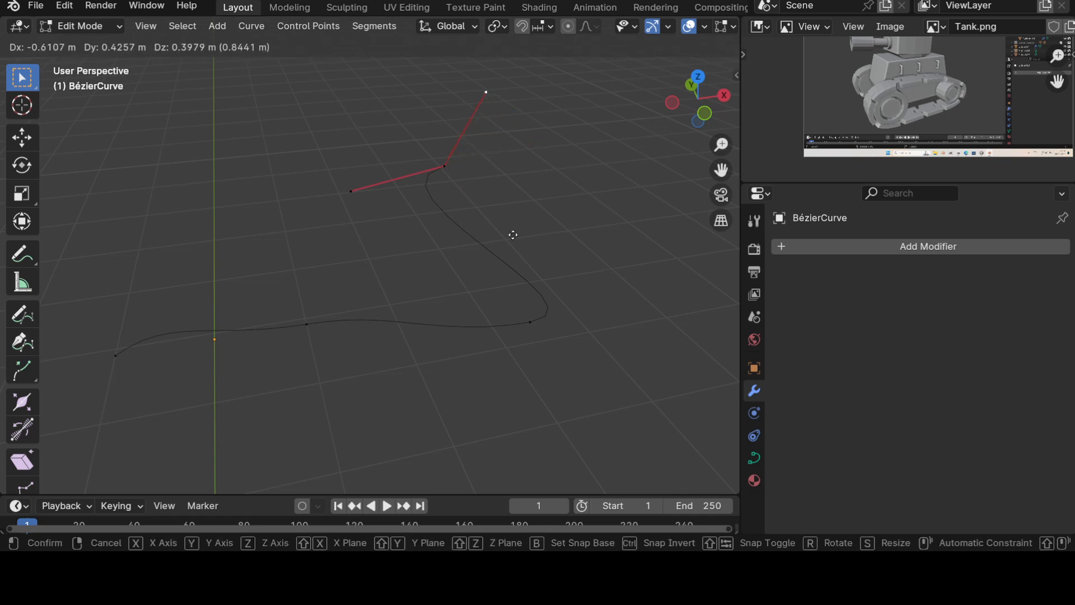
pyautogui.click(494, 238)
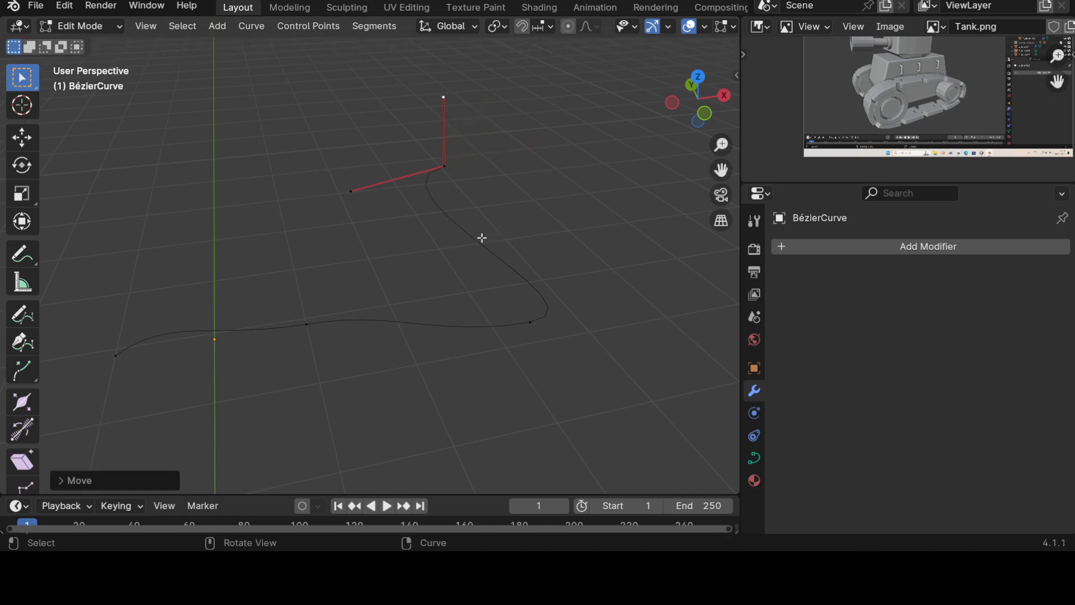
# Step: Undo the outer handle's last move and assign it a different handle type
pyautogui.click(453, 166)
pyautogui.hotkey('ctrl', 'z')
pyautogui.hotkey('ctrl', 'z')
pyautogui.press('v')
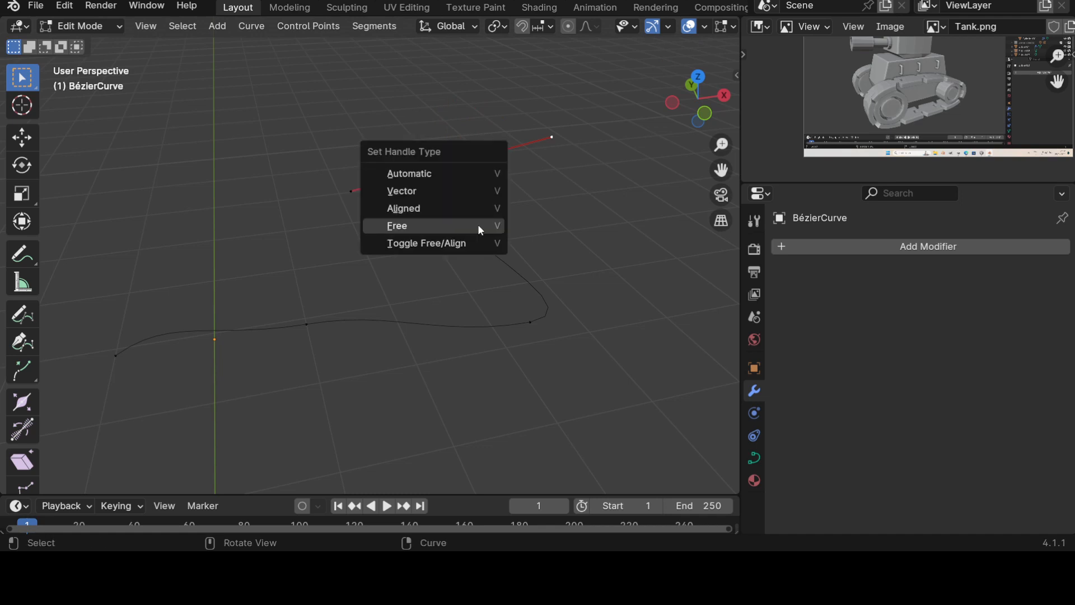
pyautogui.click(465, 193)
pyautogui.moveTo(454, 183); pyautogui.dragTo(446, 121, button='middle')
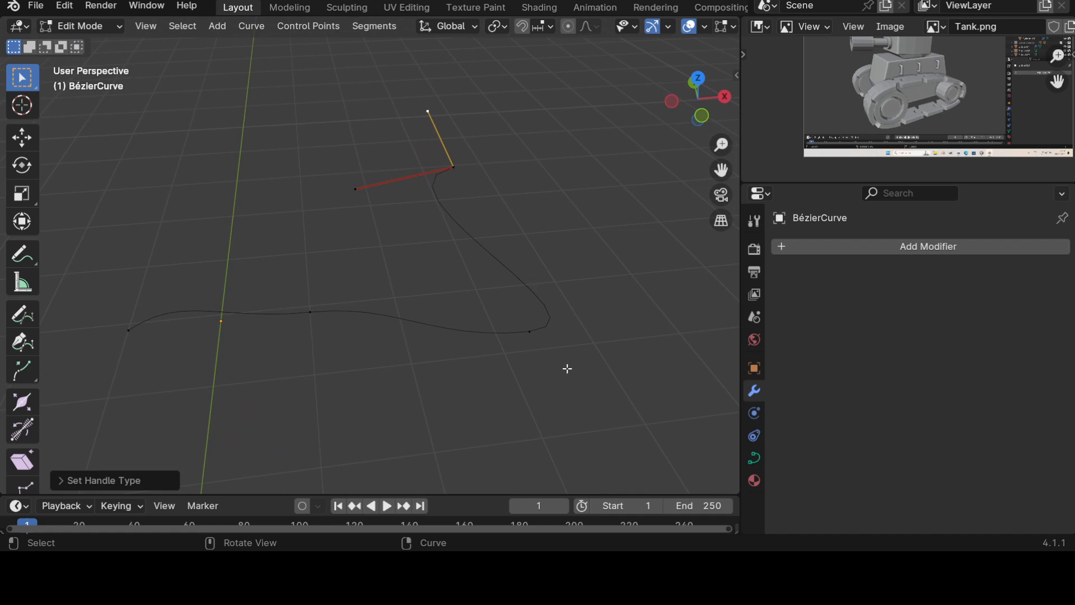
# Step: Return to Object Mode and delete the Bézier curve
pyautogui.scroll(-5, 454, 237)
pyautogui.press('Tab')
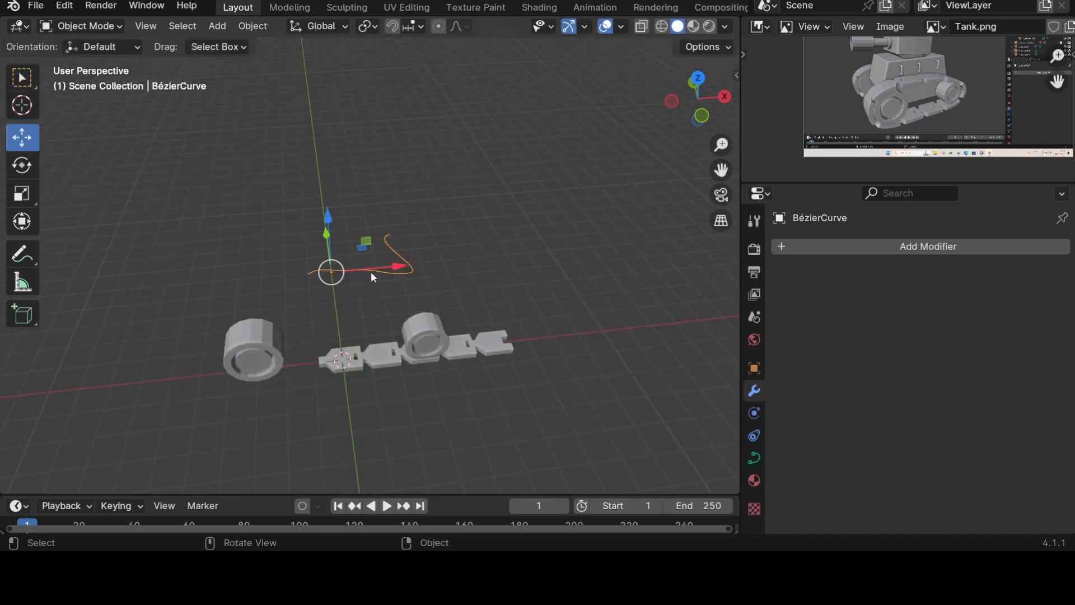
pyautogui.press('x')
pyautogui.click(371, 271)
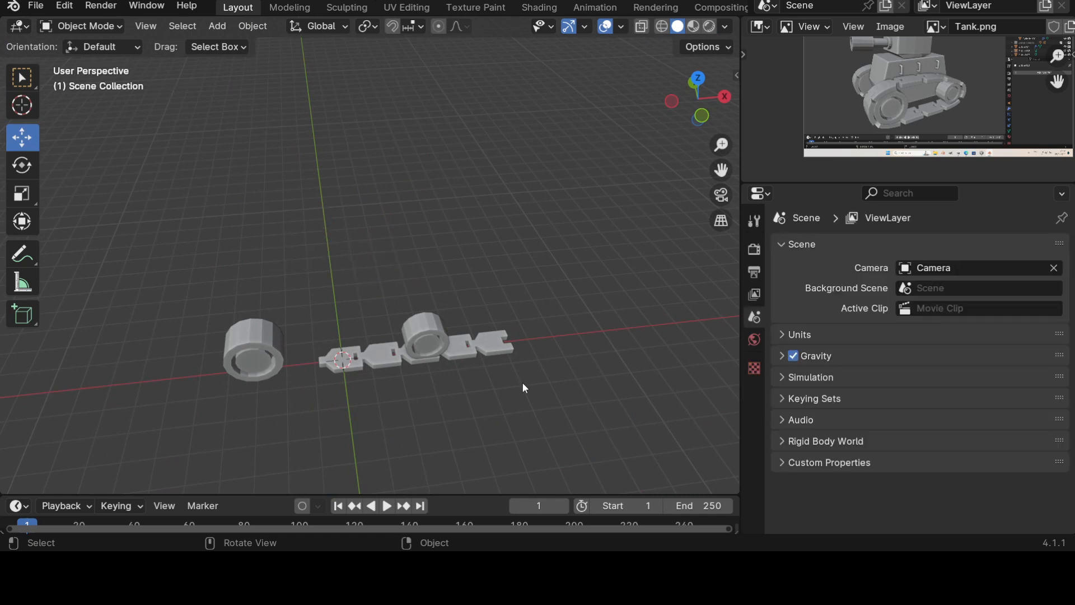
# Step: Add a Path curve at the world origin
pyautogui.keyDown('shift'); pyautogui.moveTo(386, 402); pyautogui.dragTo(475, 361, button='middle'); pyautogui.keyUp('shift')
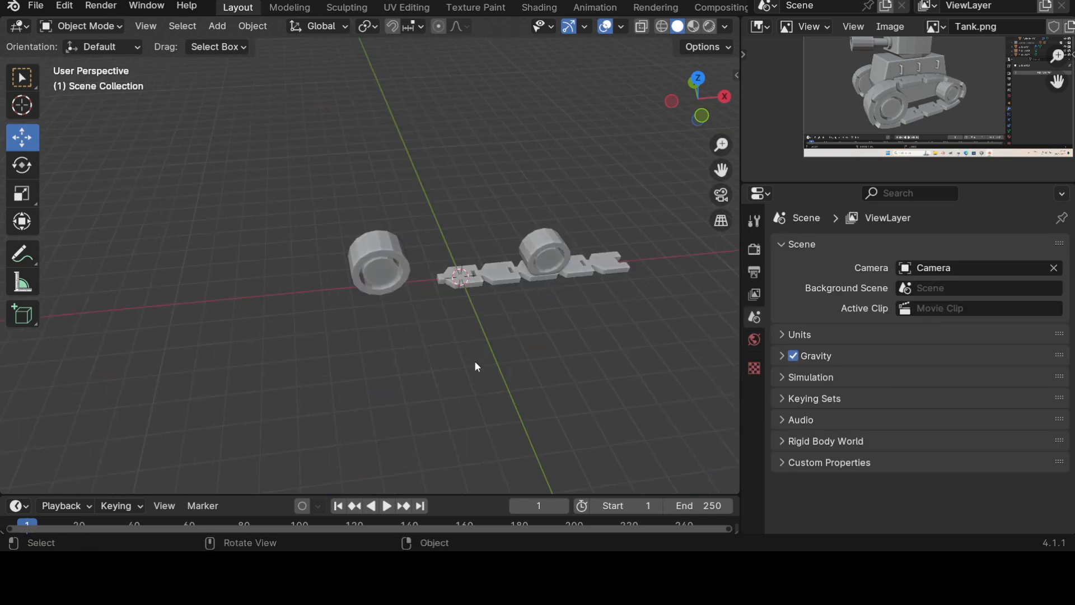
pyautogui.hotkey('shift', 'a')
pyautogui.moveTo(403, 251)
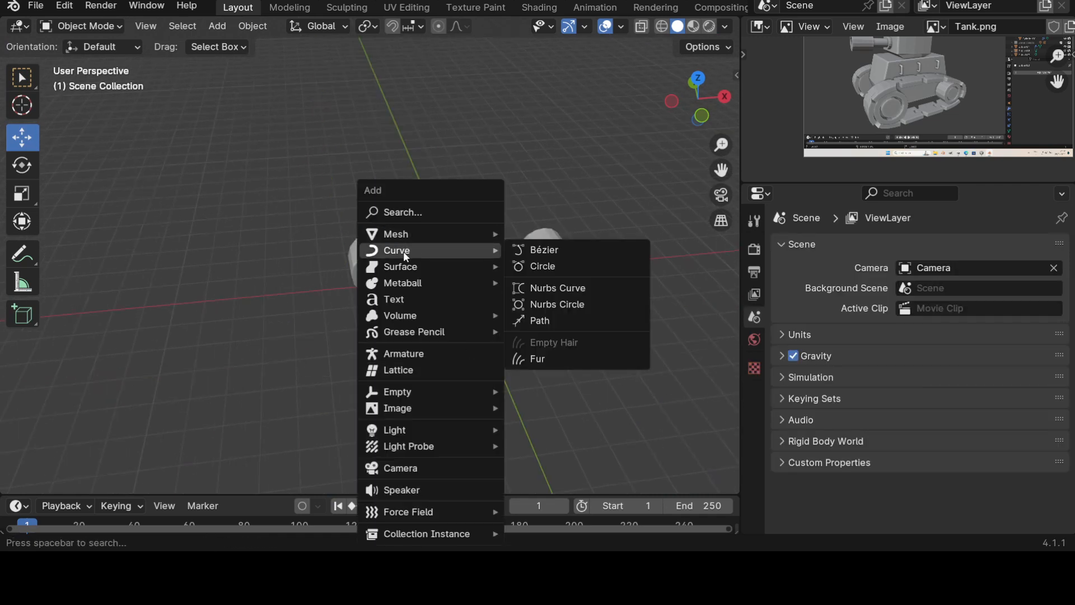
pyautogui.click(560, 324)
pyautogui.scroll(4, 489, 361)
pyautogui.keyDown('shift'); pyautogui.moveTo(543, 367); pyautogui.dragTo(415, 338, button='middle'); pyautogui.keyUp('shift')
pyautogui.scroll(-5, 467, 328)
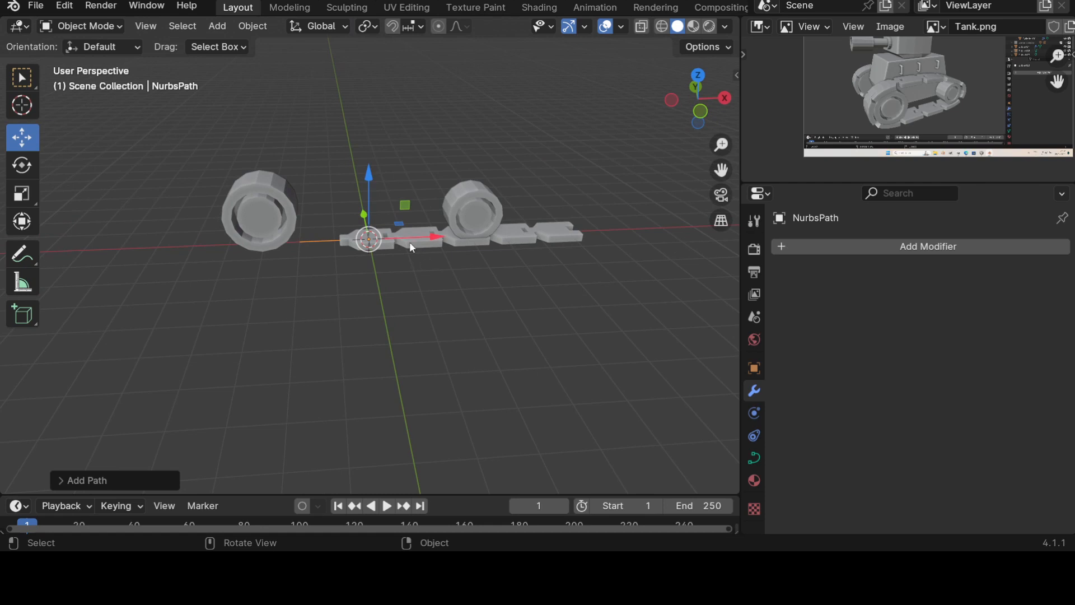
# Step: Hide the arrayed track link so that it no longer covers the path
pyautogui.scroll(5, 395, 266)
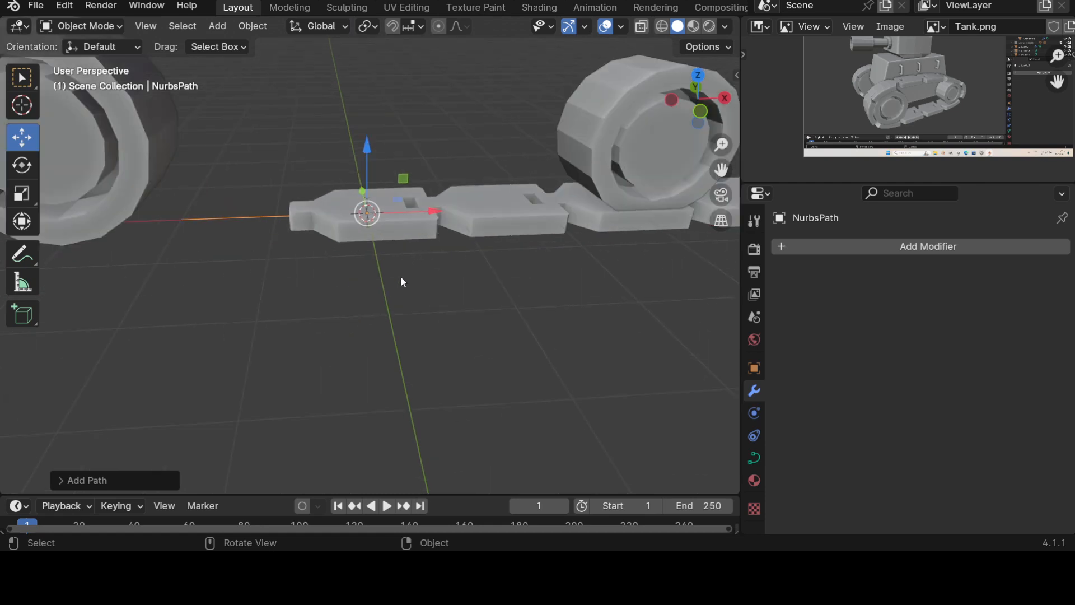
pyautogui.click(405, 231)
pyautogui.press('h')
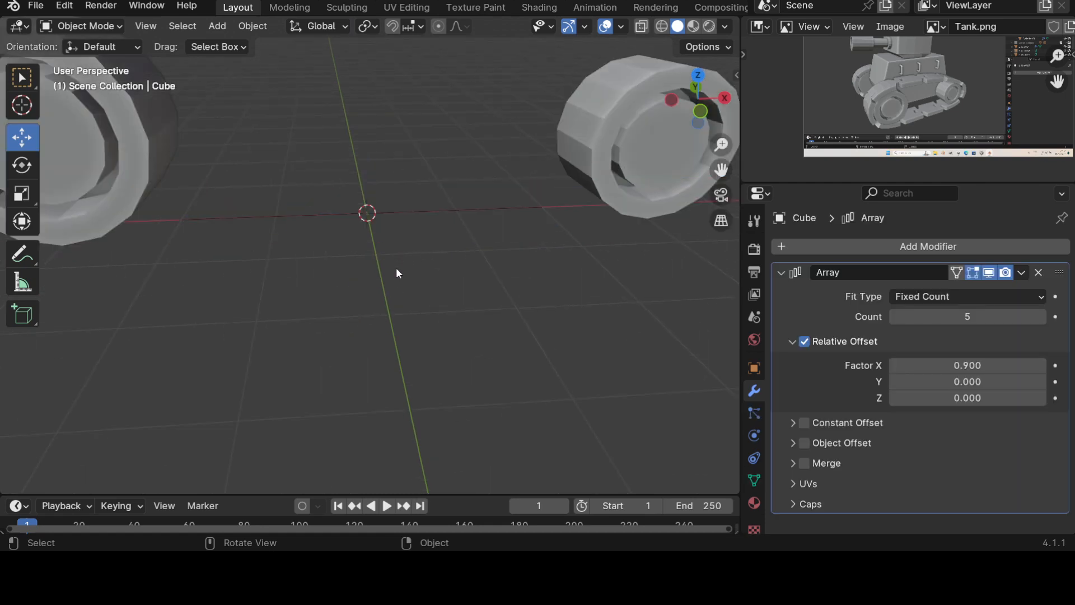
# Step: Open the path in Edit Mode and view it from the front
pyautogui.scroll(-4, 395, 272)
pyautogui.moveTo(420, 274); pyautogui.dragTo(508, 387, button='middle')
pyautogui.click(422, 295)
pyautogui.press('KP_1')
pyautogui.scroll(3, 515, 372)
pyautogui.press('Tab')
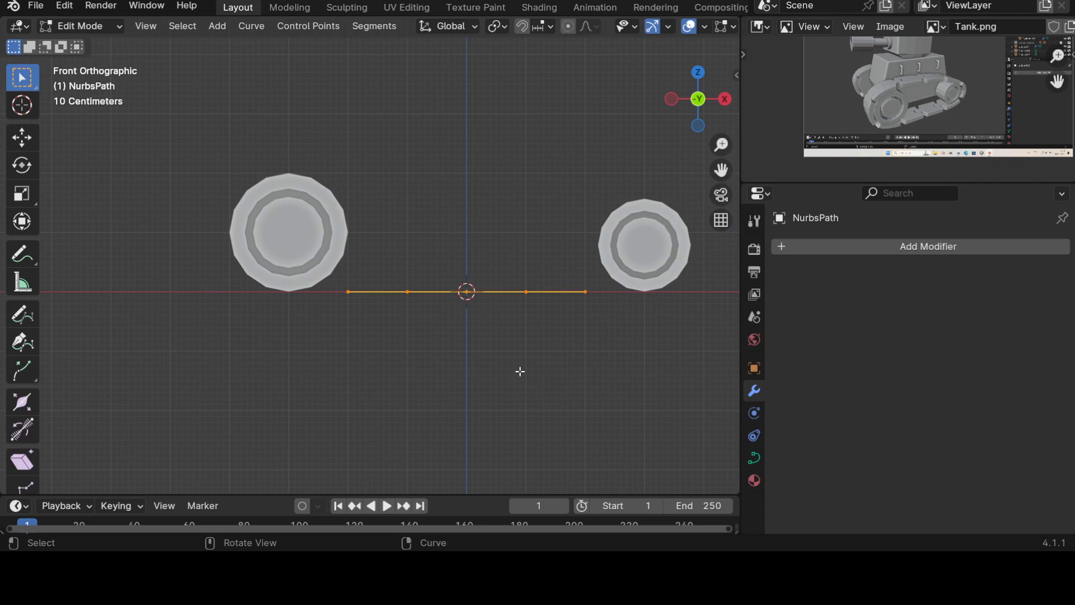
pyautogui.scroll(2, 569, 386)
pyautogui.keyDown('shift'); pyautogui.moveTo(569, 386); pyautogui.dragTo(482, 329, button='middle'); pyautogui.keyUp('shift')
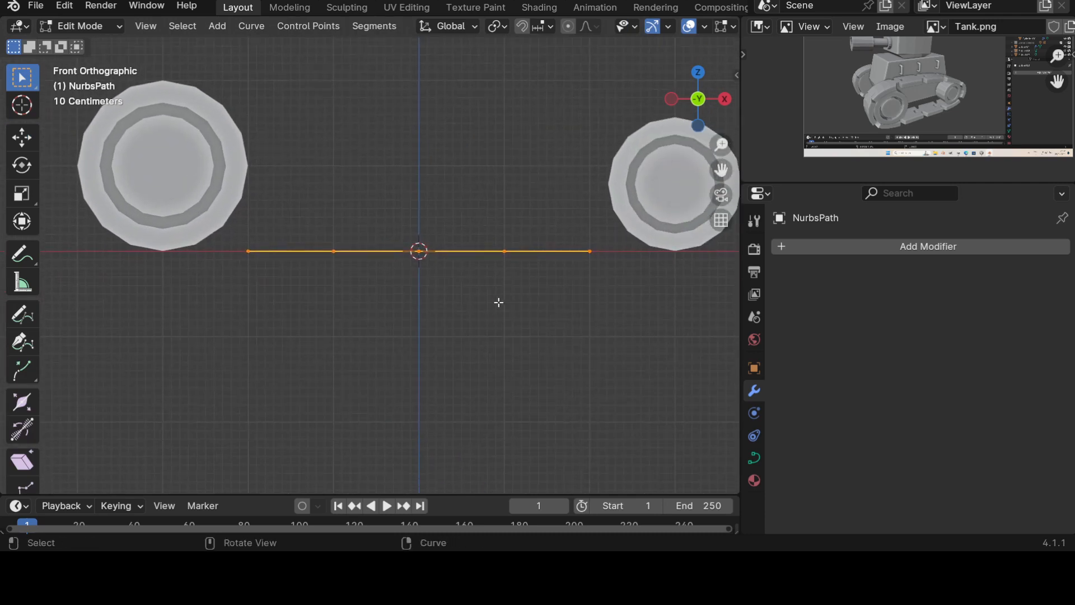
# Step: Move the path's left end point along X to directly beneath the centre of the large wheel
pyautogui.click(244, 254)
pyautogui.keyDown('shift'); pyautogui.moveTo(340, 338); pyautogui.dragTo(454, 363, button='middle'); pyautogui.keyUp('shift')
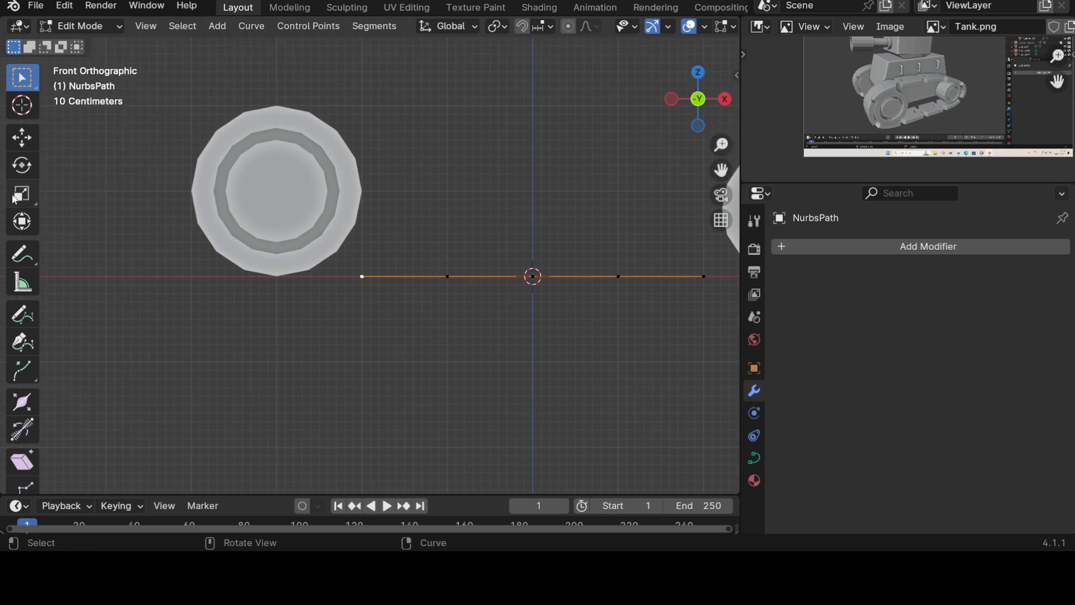
pyautogui.click(27, 143)
pyautogui.moveTo(431, 275); pyautogui.dragTo(348, 276)
pyautogui.scroll(3, 326, 326)
pyautogui.keyDown('shift'); pyautogui.moveTo(237, 327); pyautogui.dragTo(499, 382, button='middle'); pyautogui.keyUp('shift')
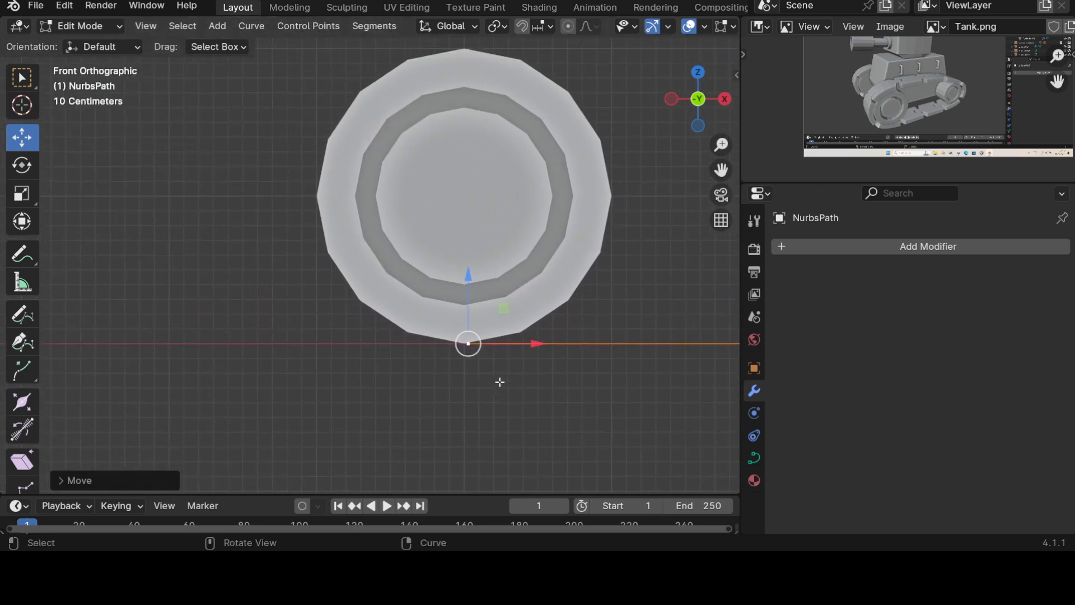
# Step: Nudge the end point at the large wheel's base and extrude it to the first rim corner on its left
pyautogui.scroll(2, 500, 382)
pyautogui.press('g')
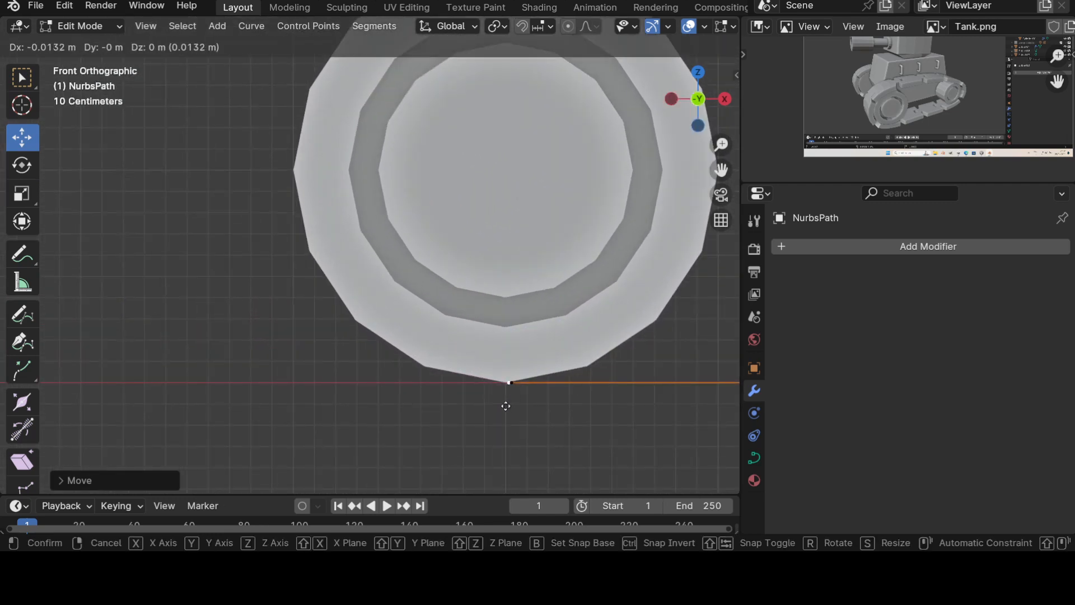
pyautogui.click(427, 391)
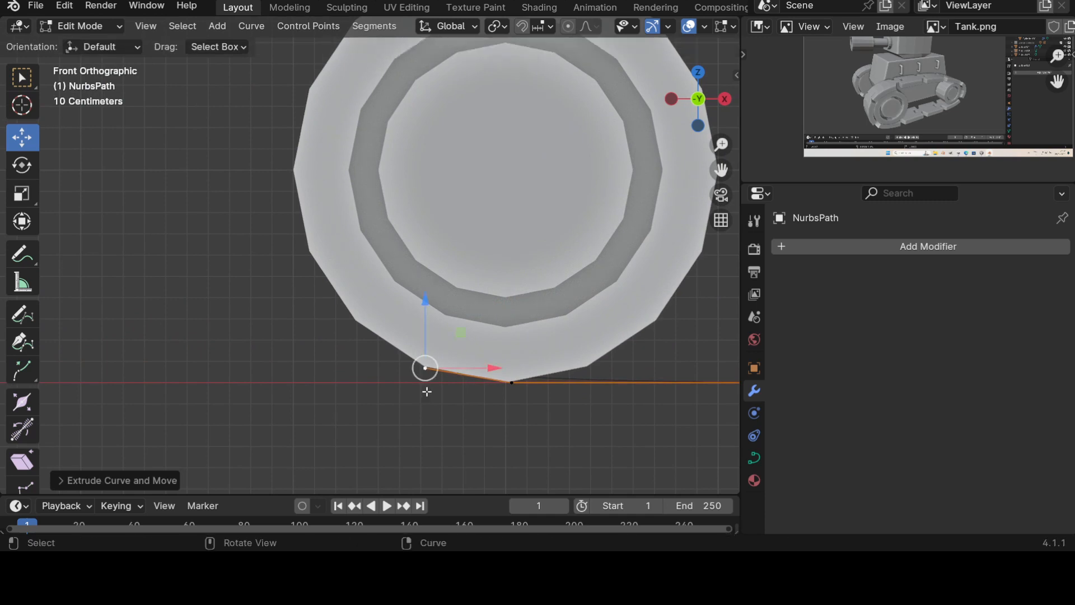
# Step: Lower the point beneath the large wheel slightly and nudge the extruded point beside it just off the rim
pyautogui.click(513, 385)
pyautogui.moveTo(513, 313); pyautogui.dragTo(513, 316)
pyautogui.click(427, 369)
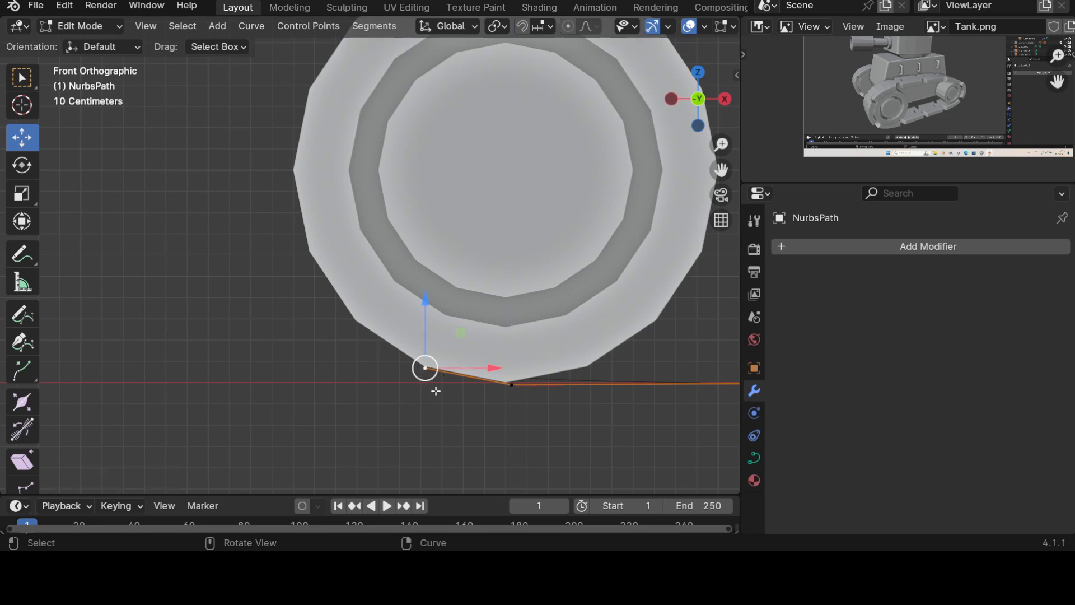
pyautogui.press('g')
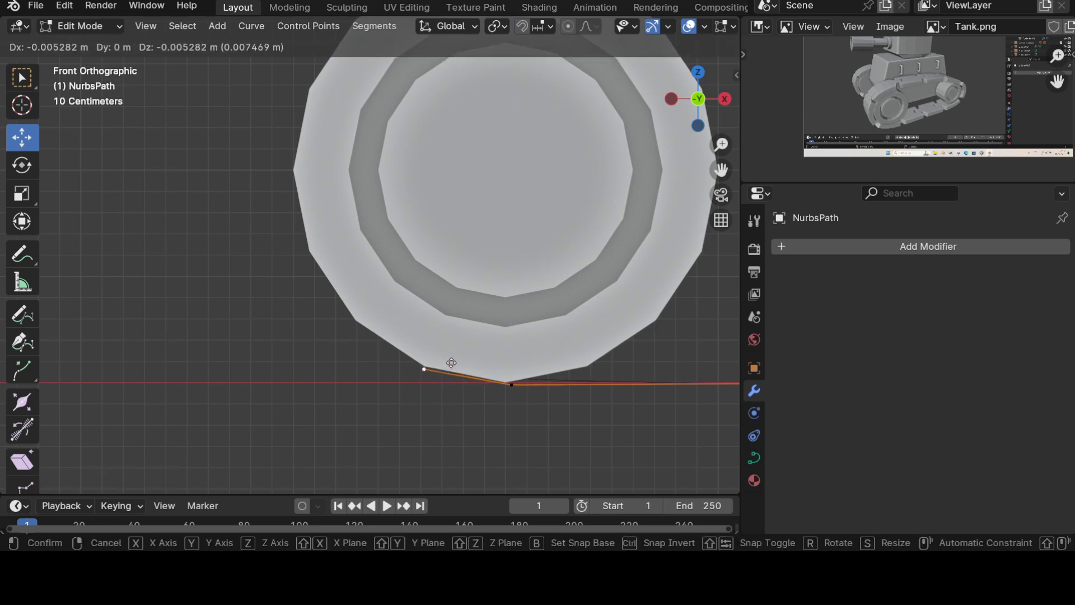
pyautogui.click(452, 363)
# Step: Extrude three more path points corner by corner up the large wheel's lower-left rim to its leftmost corner
pyautogui.press('e')
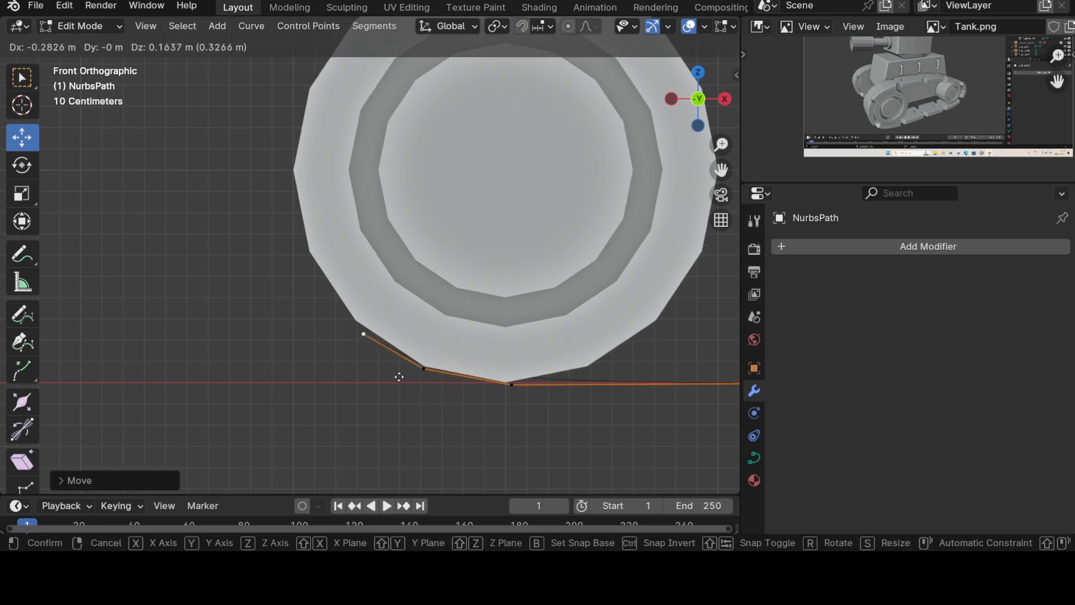
pyautogui.click(390, 367)
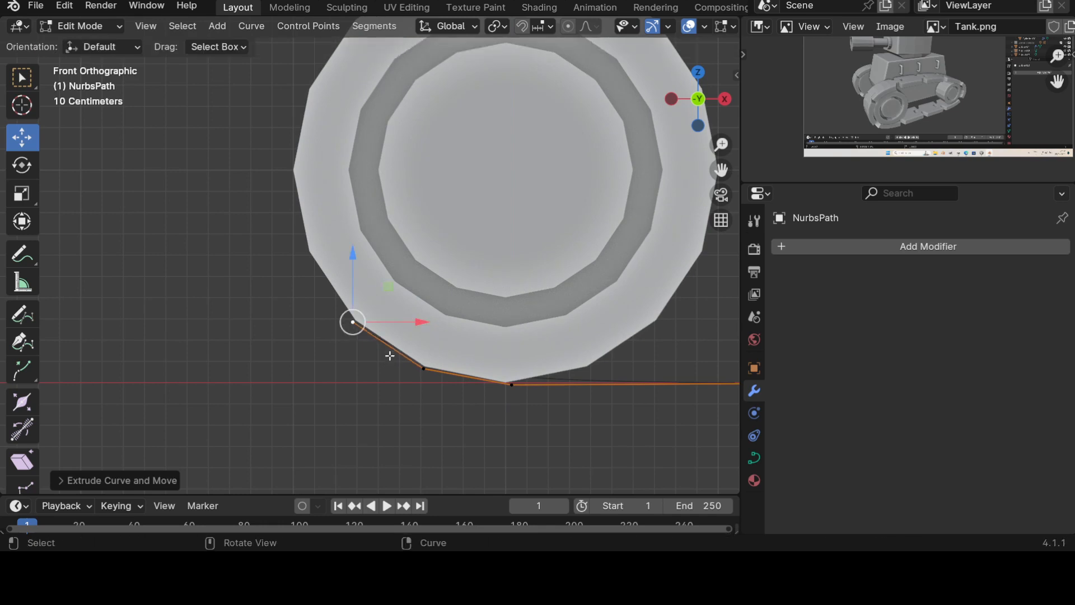
pyautogui.scroll(-2, 396, 112)
pyautogui.keyDown('shift'); pyautogui.moveTo(444, 157); pyautogui.dragTo(427, 243, button='middle'); pyautogui.keyUp('shift')
pyautogui.scroll(1, 427, 255)
pyautogui.press('e')
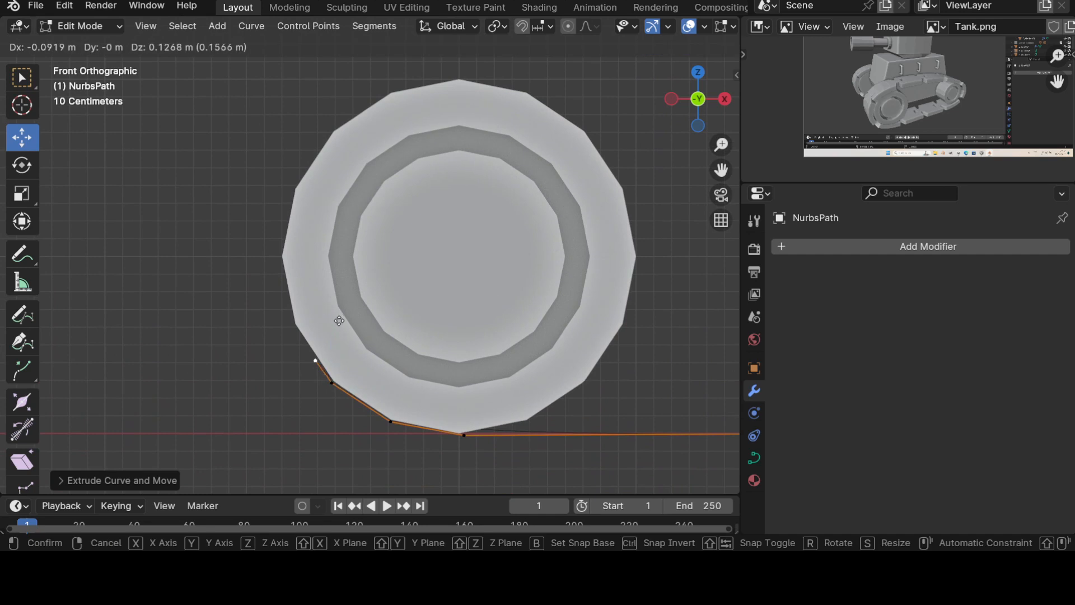
pyautogui.click(322, 297)
pyautogui.press('e')
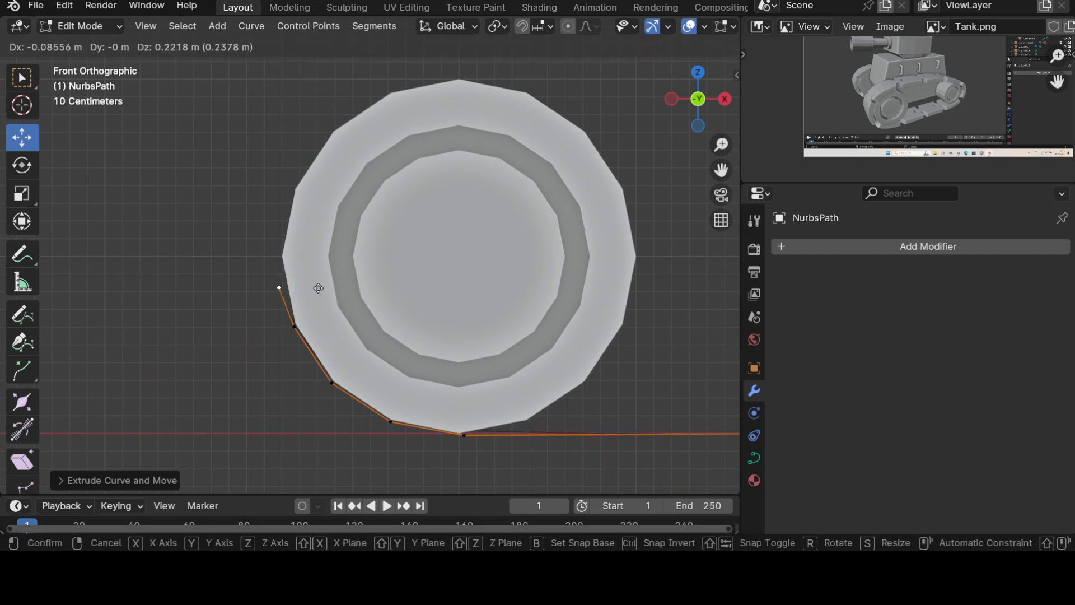
pyautogui.click(318, 259)
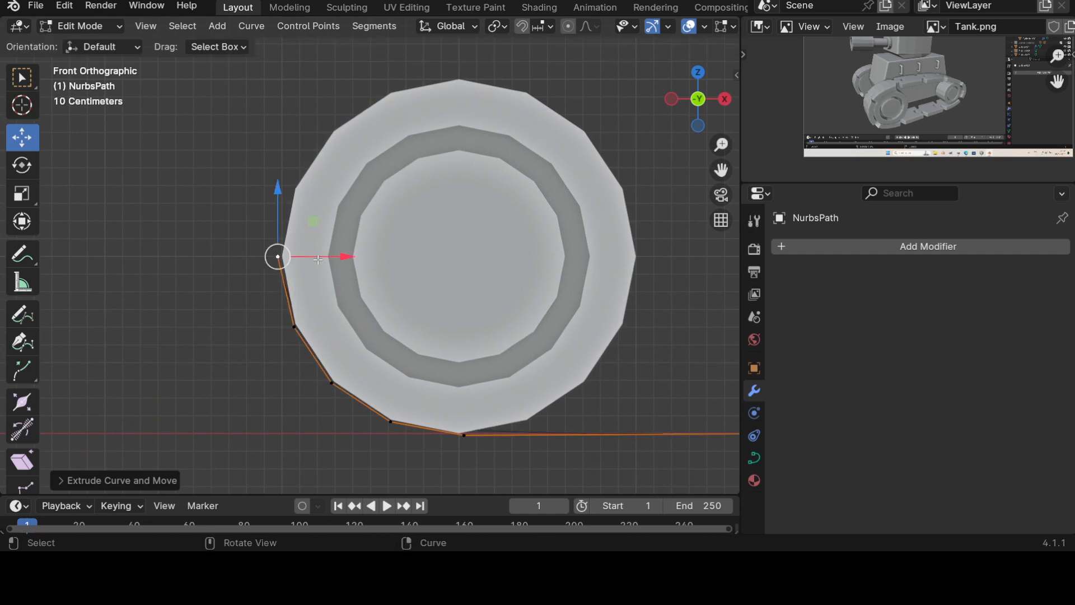
# Step: Extrude four more path points corner by corner around the large wheel's upper-left rim to its top
pyautogui.press('e')
pyautogui.click(331, 190)
pyautogui.press('e')
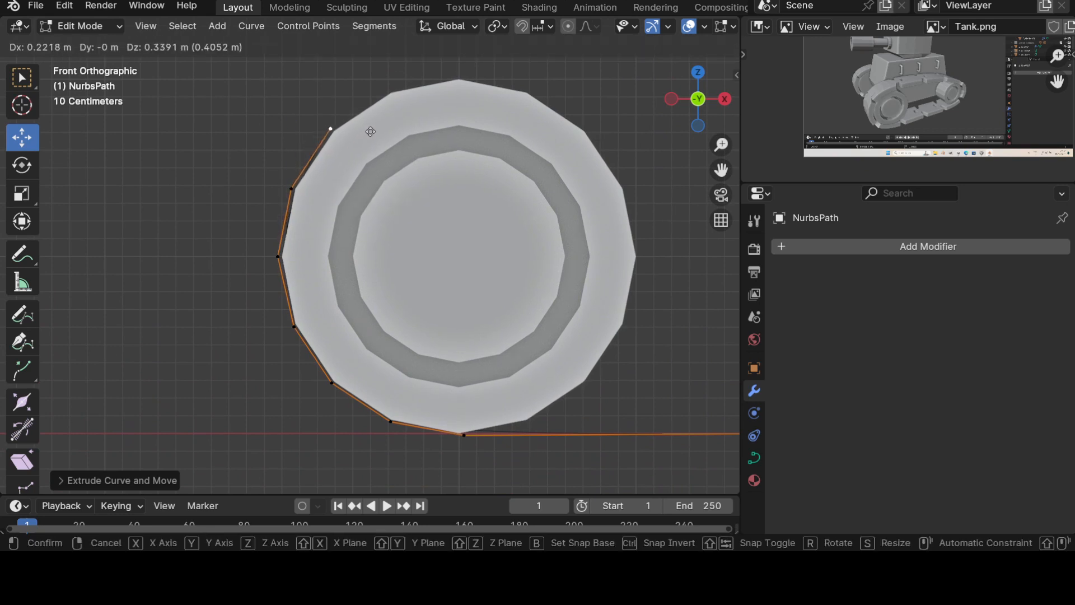
pyautogui.click(371, 131)
pyautogui.press('e')
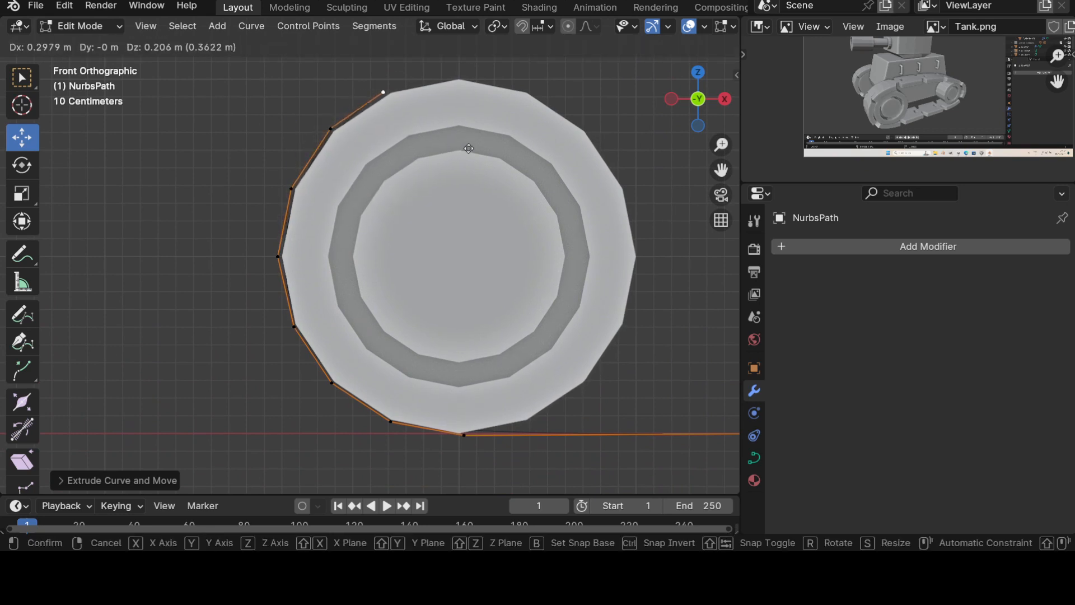
pyautogui.click(473, 149)
pyautogui.press('e')
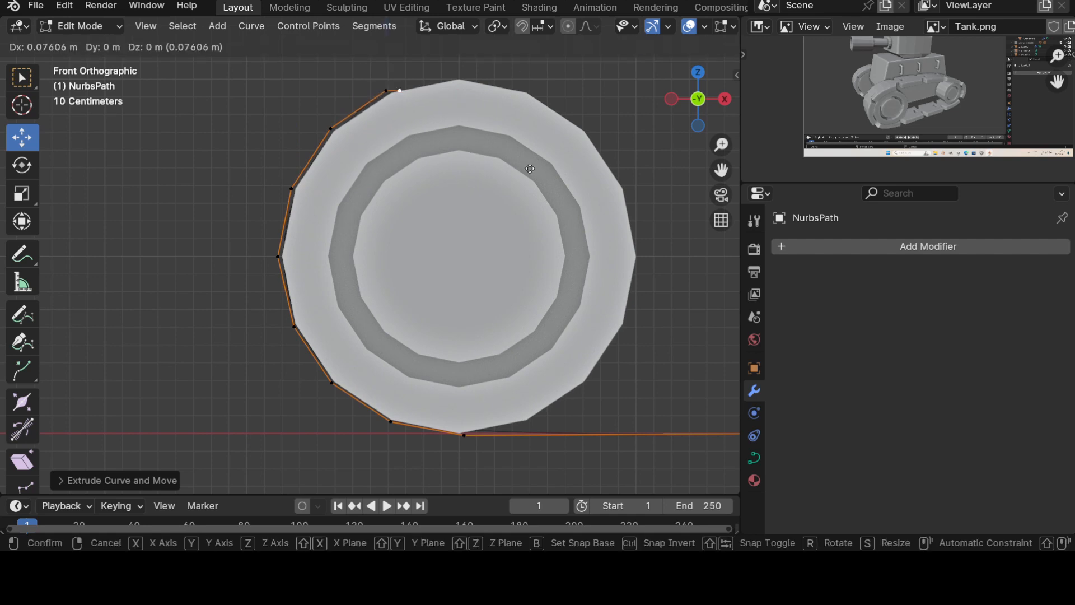
pyautogui.click(581, 154)
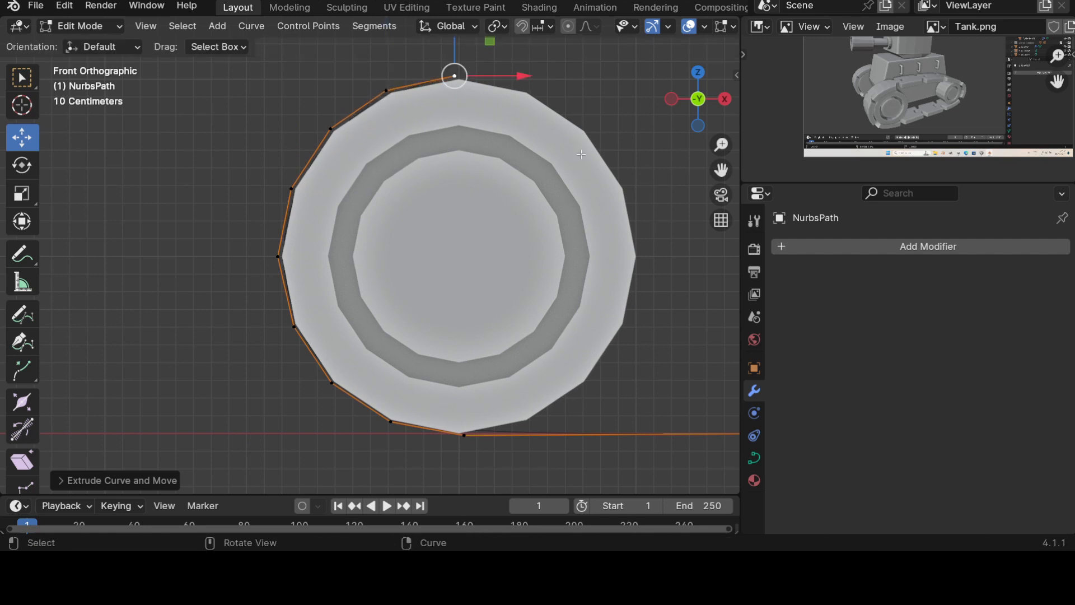
# Step: Extrude the path from the top of the large wheel across to the top of the small wheel
pyautogui.scroll(-2, 582, 154)
pyautogui.keyDown('shift'); pyautogui.moveTo(543, 173); pyautogui.dragTo(421, 186, button='middle'); pyautogui.keyUp('shift')
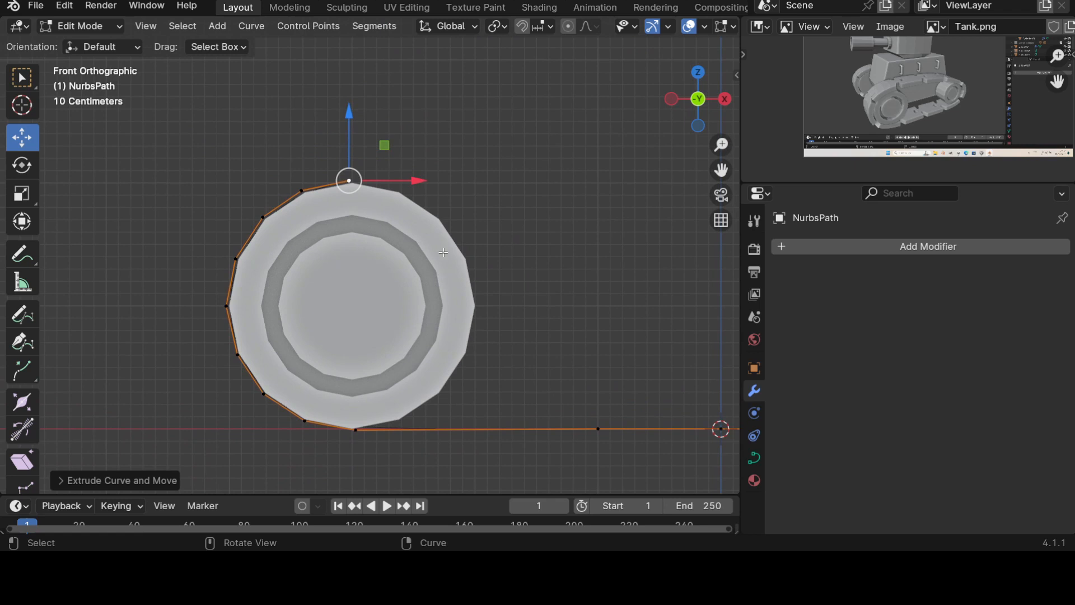
pyautogui.scroll(-5, 355, 271)
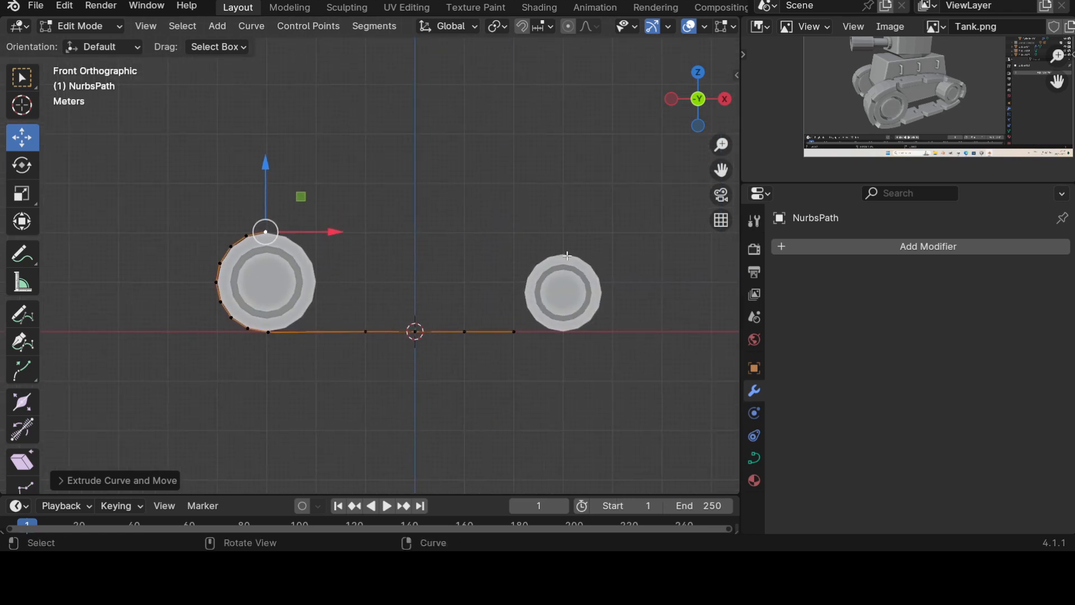
pyautogui.scroll(2, 567, 256)
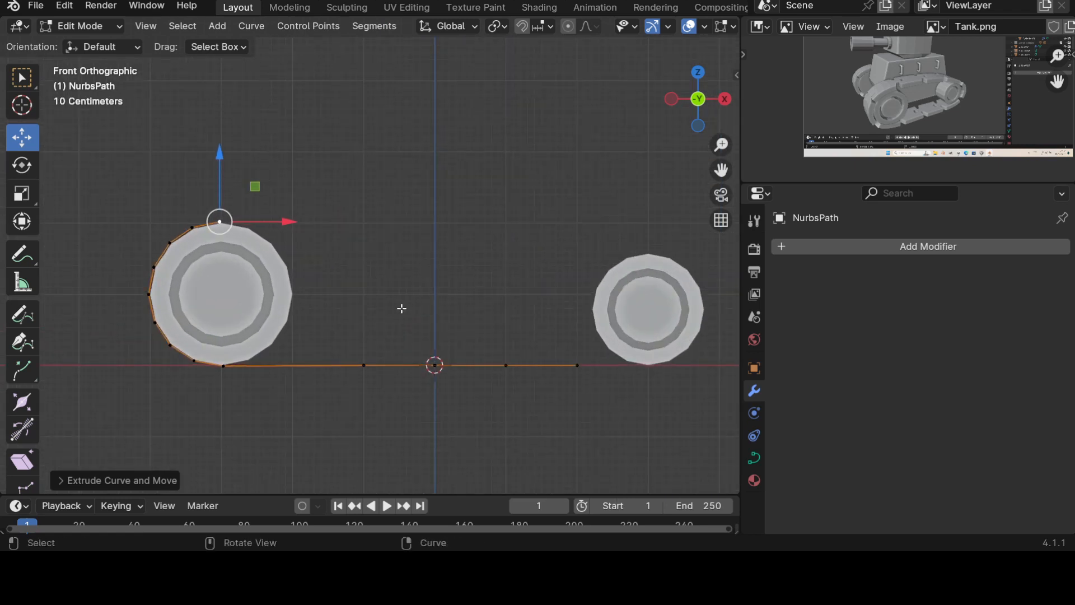
pyautogui.press('e')
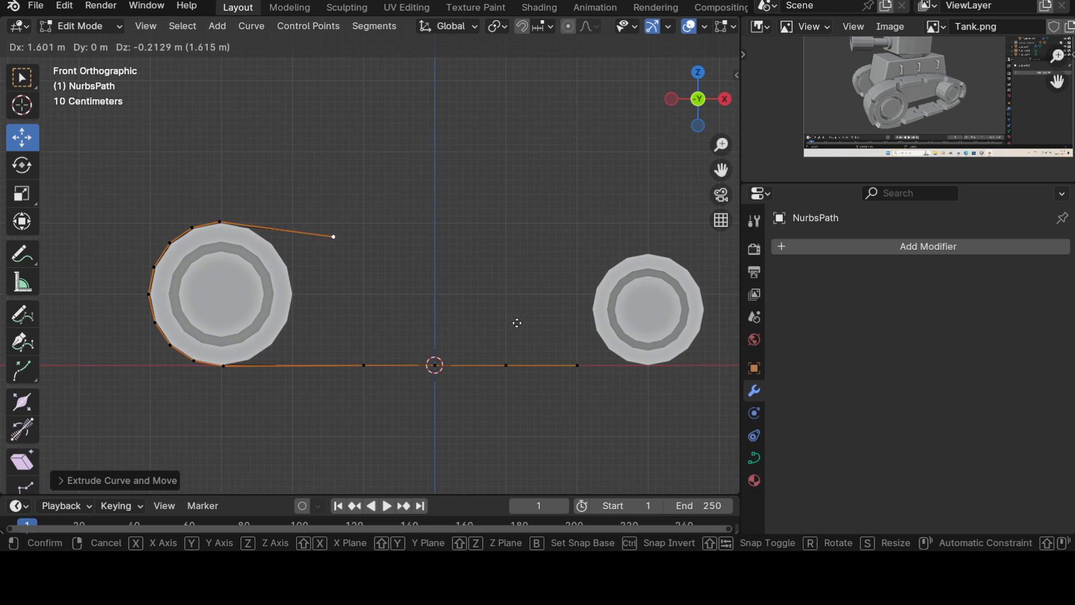
pyautogui.click(90, 338)
pyautogui.keyDown('shift'); pyautogui.moveTo(428, 345); pyautogui.dragTo(324, 312, button='middle'); pyautogui.keyUp('shift')
pyautogui.scroll(2, 353, 311)
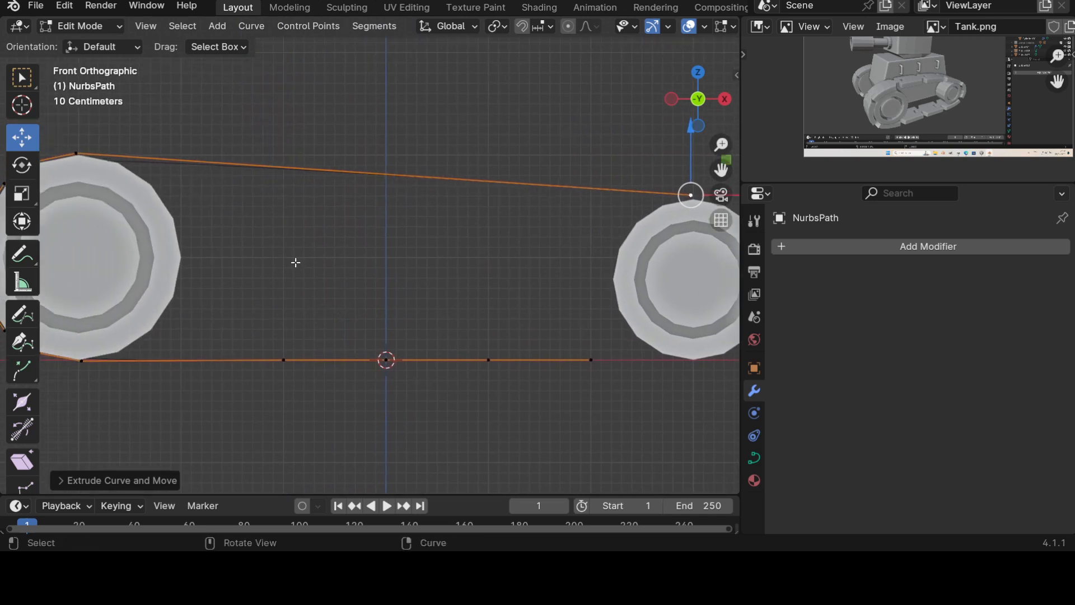
# Step: Move the end point from the small wheel's top back to just left of the gap's midpoint
pyautogui.scroll(-4, 487, 216)
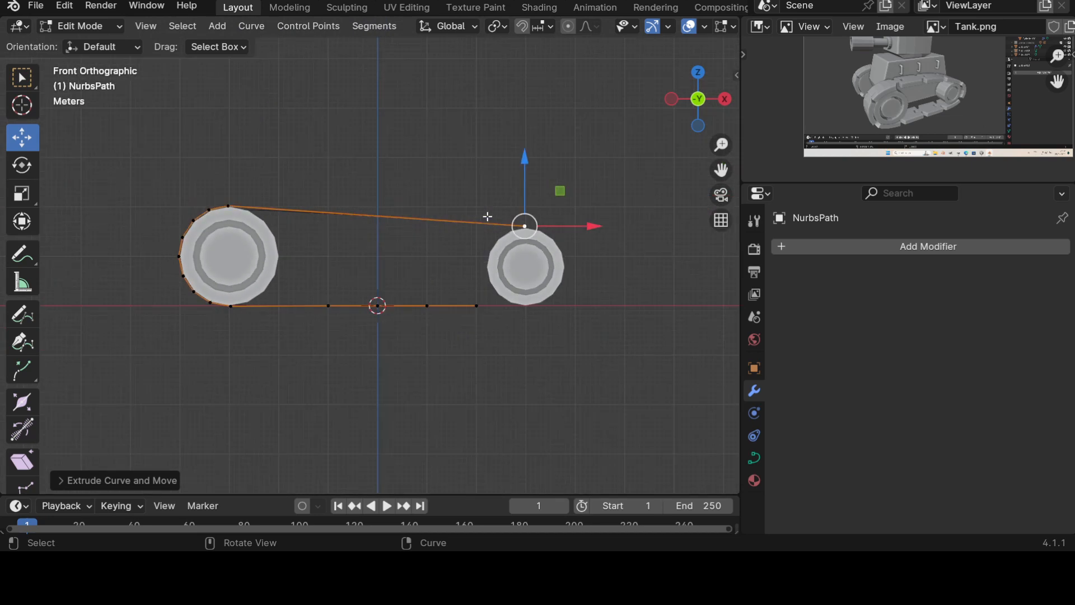
pyautogui.press('g')
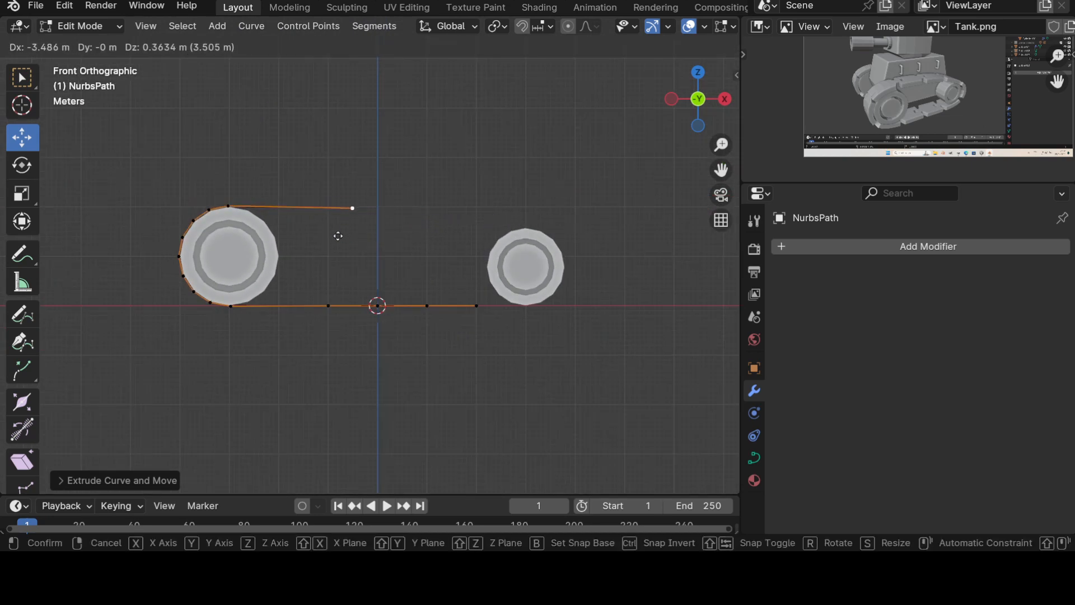
pyautogui.click(334, 238)
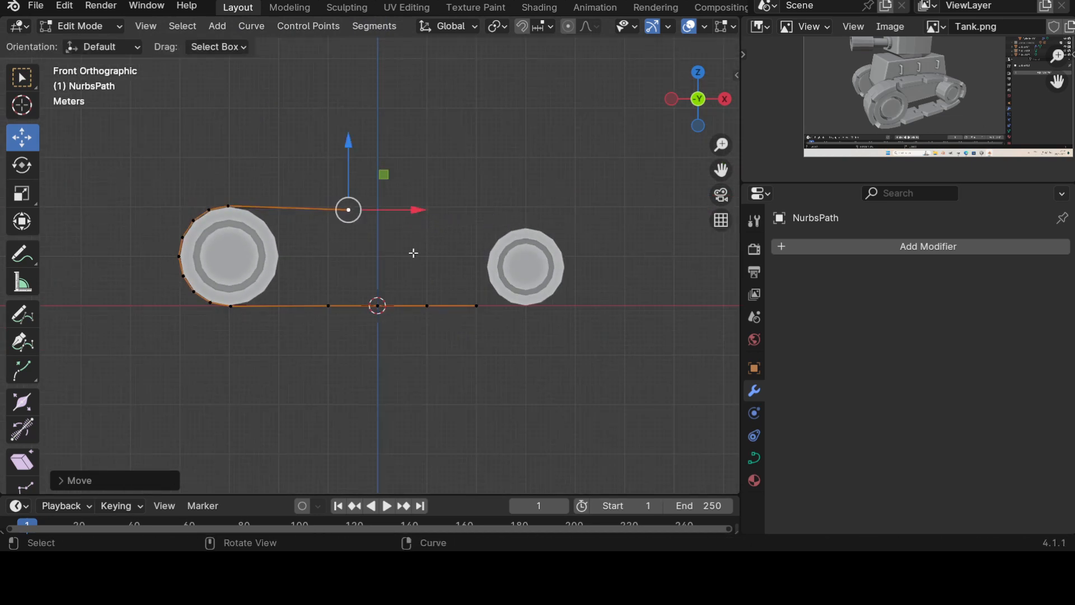
# Step: Extrude three more path points along the upper span, sloping gently down to the top of the small wheel
pyautogui.press('e')
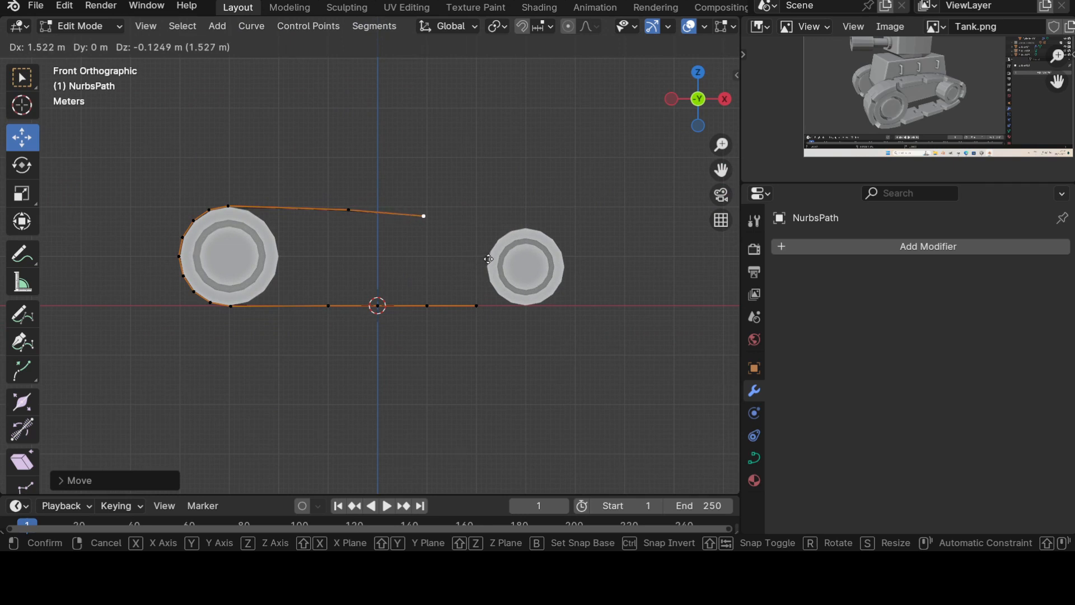
pyautogui.click(490, 259)
pyautogui.press('z')
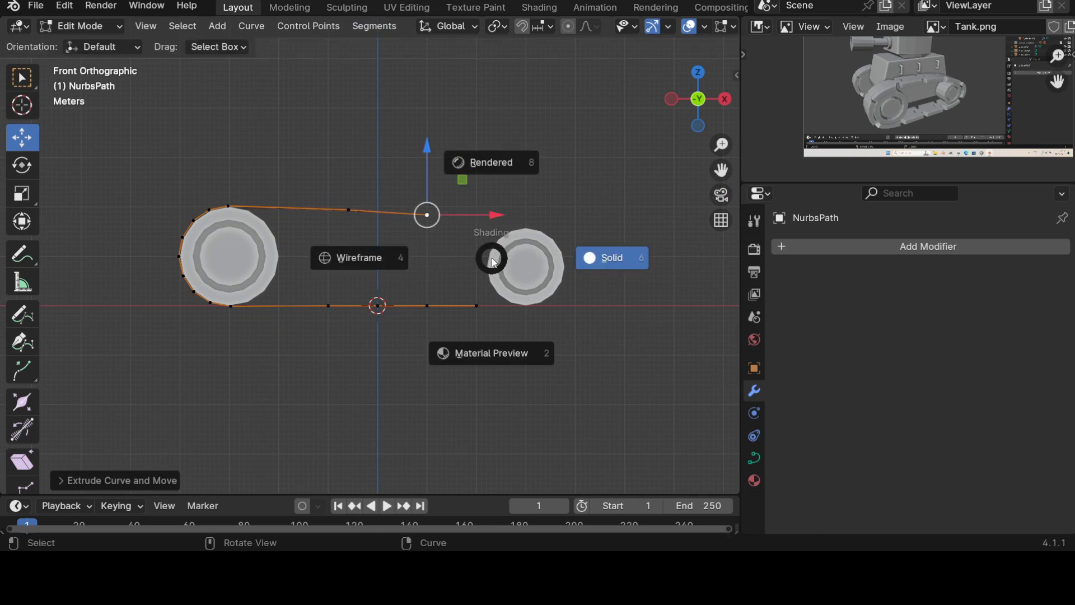
pyautogui.click(610, 277)
pyautogui.press('e')
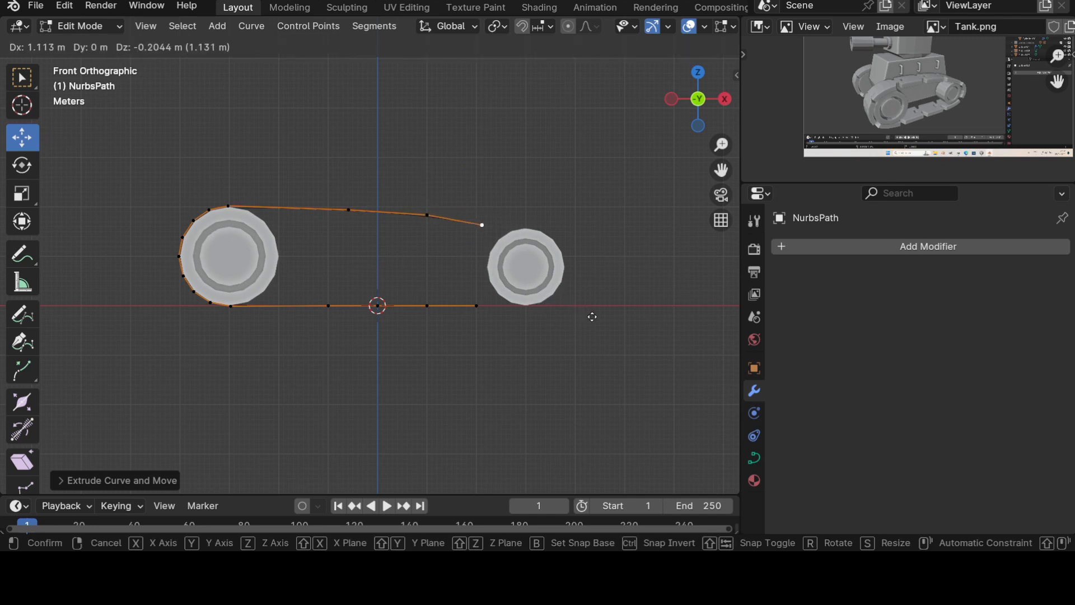
pyautogui.click(601, 315)
pyautogui.press('e')
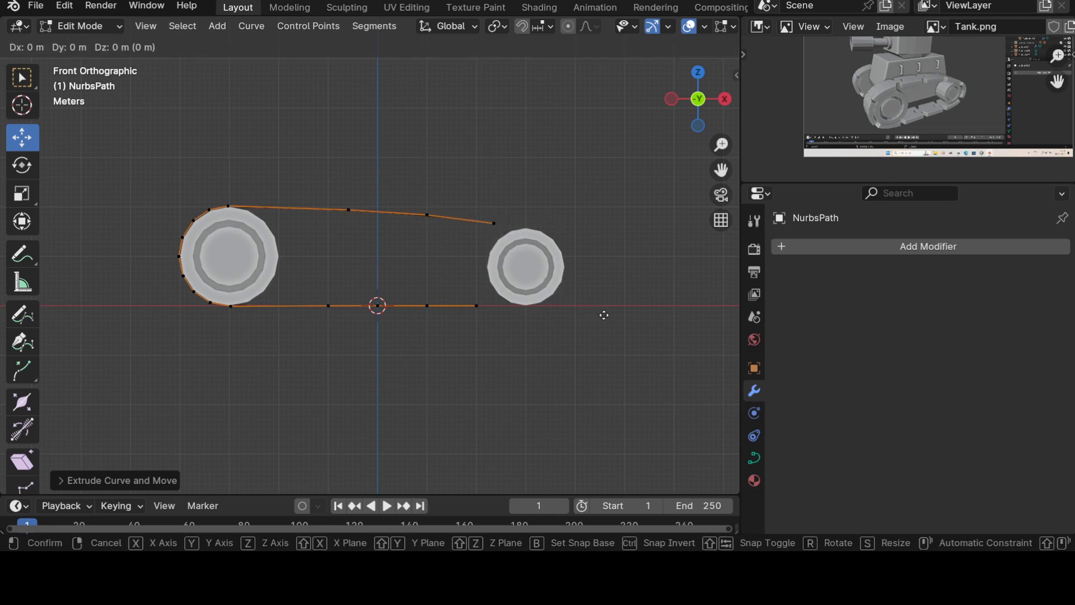
pyautogui.click(636, 318)
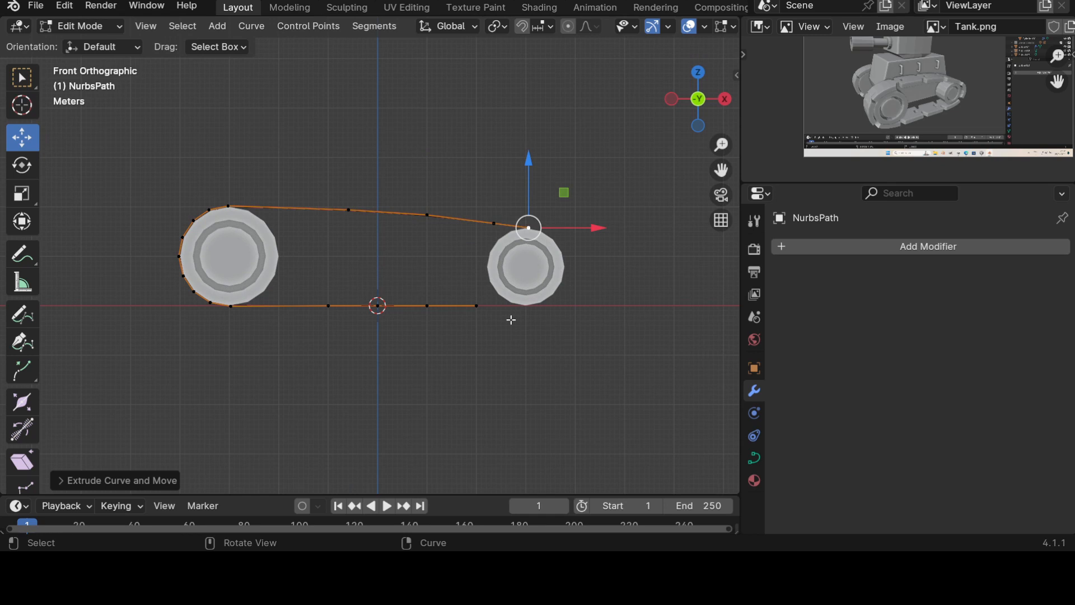
# Step: Move the path's end point slightly left so it sits directly above the small wheel's top corner
pyautogui.scroll(3, 625, 322)
pyautogui.scroll(3, 471, 322)
pyautogui.keyDown('shift'); pyautogui.moveTo(648, 317); pyautogui.dragTo(517, 324, button='middle'); pyautogui.keyUp('shift')
pyautogui.press('g')
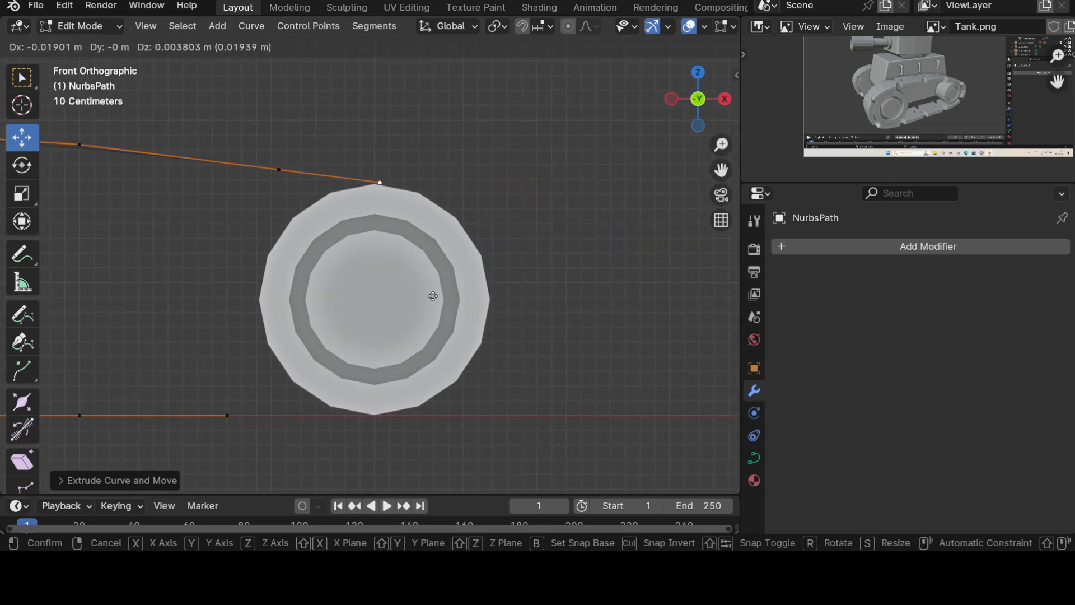
pyautogui.click(432, 297)
# Step: Extrude four path points corner by corner around the small wheel's upper-right rim to its rightmost corner
pyautogui.press('e')
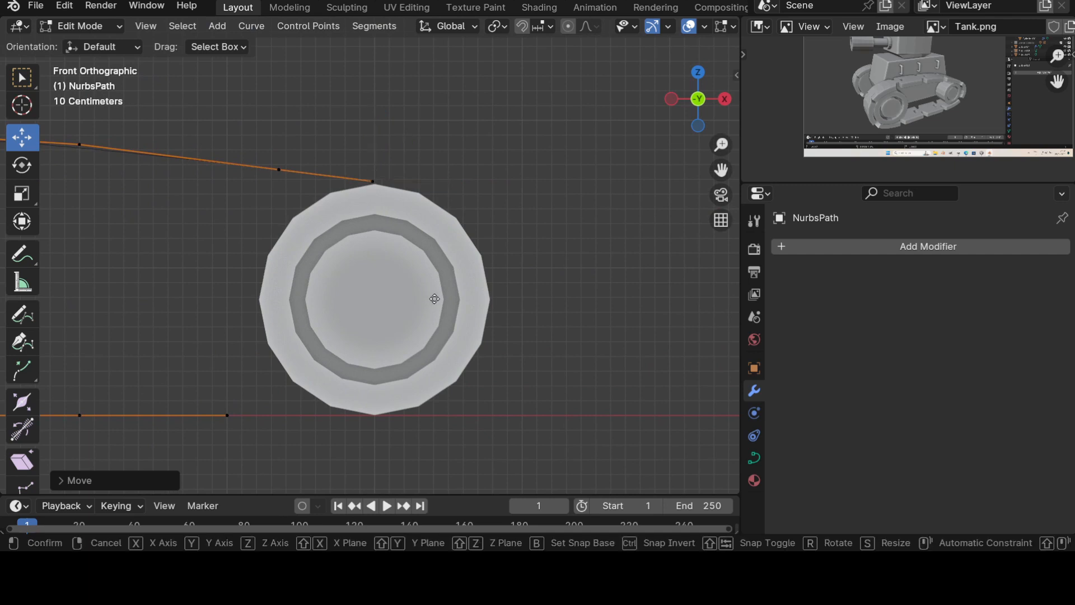
pyautogui.click(481, 307)
pyautogui.press('e')
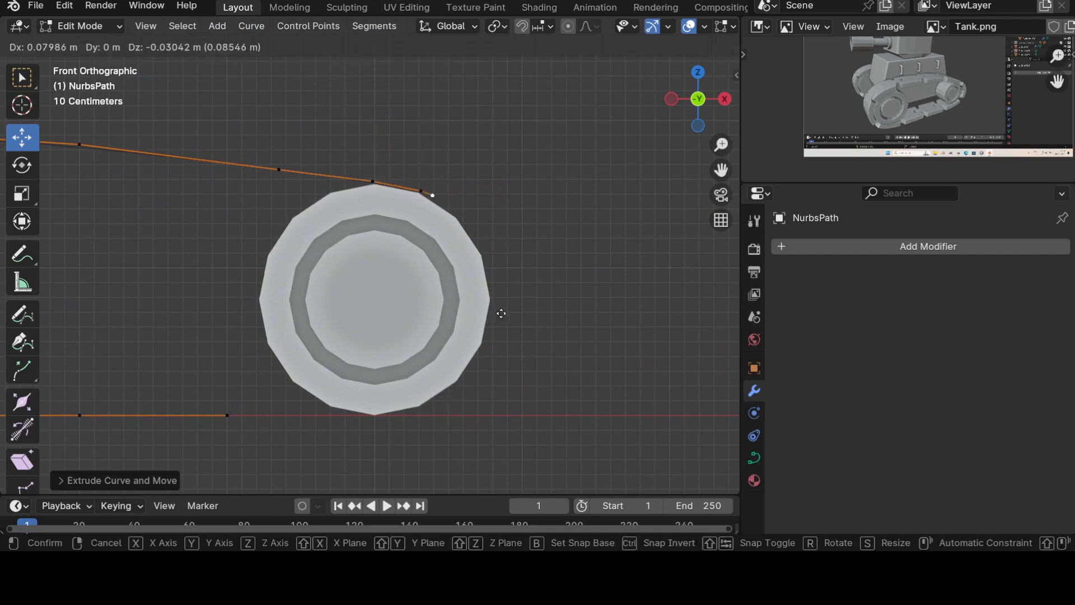
pyautogui.click(520, 332)
pyautogui.press('e')
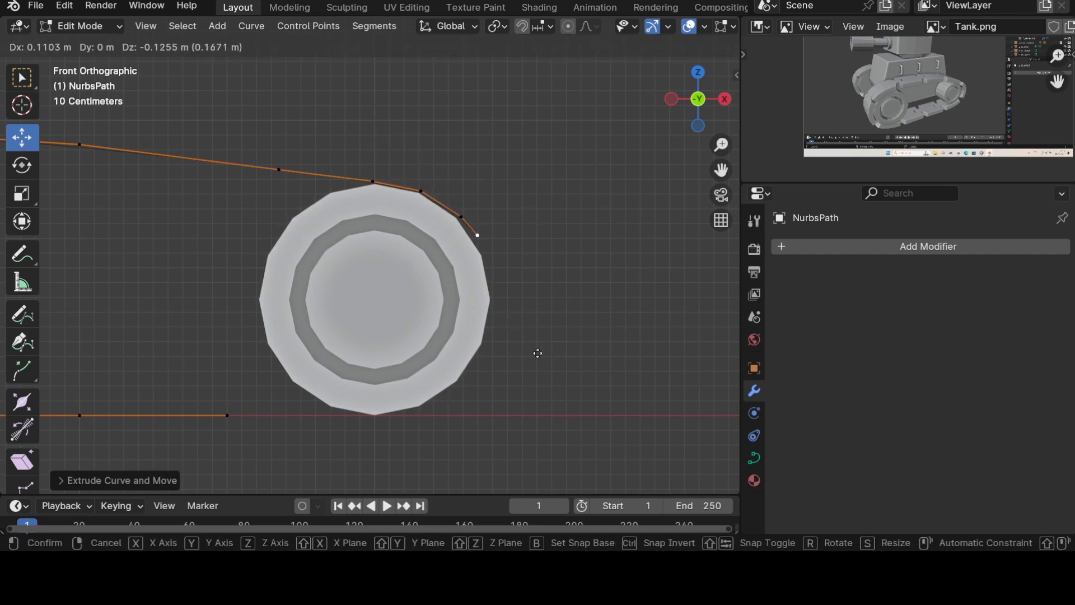
pyautogui.click(545, 368)
pyautogui.press('e')
pyautogui.click(552, 417)
# Step: Extrude four more path points corner by corner around the small wheel's lower-right rim to its bottom
pyautogui.press('e')
pyautogui.click(540, 459)
pyautogui.press('e')
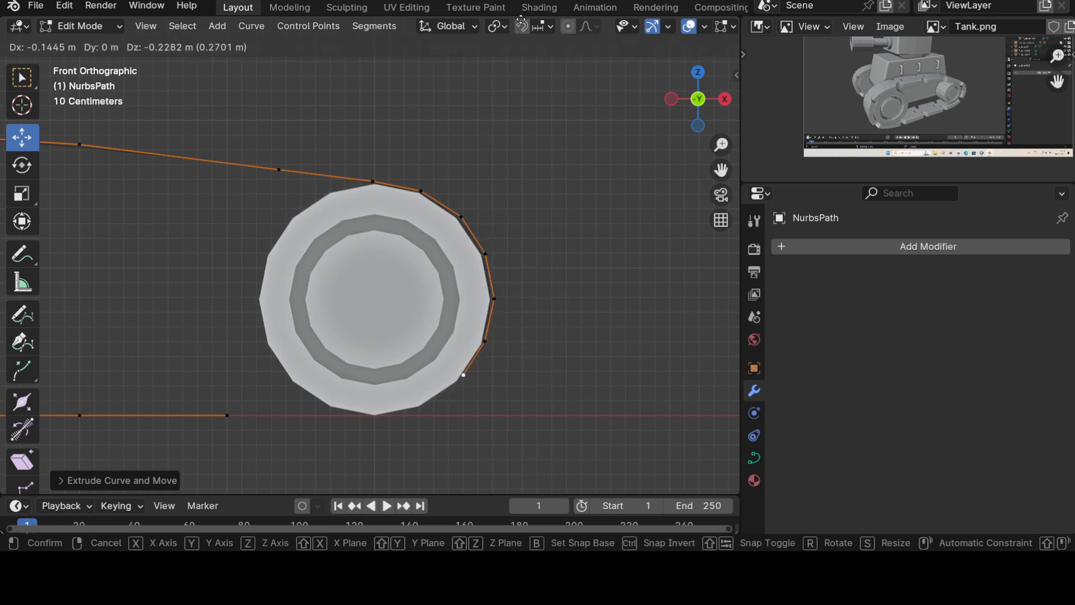
pyautogui.click(516, 501)
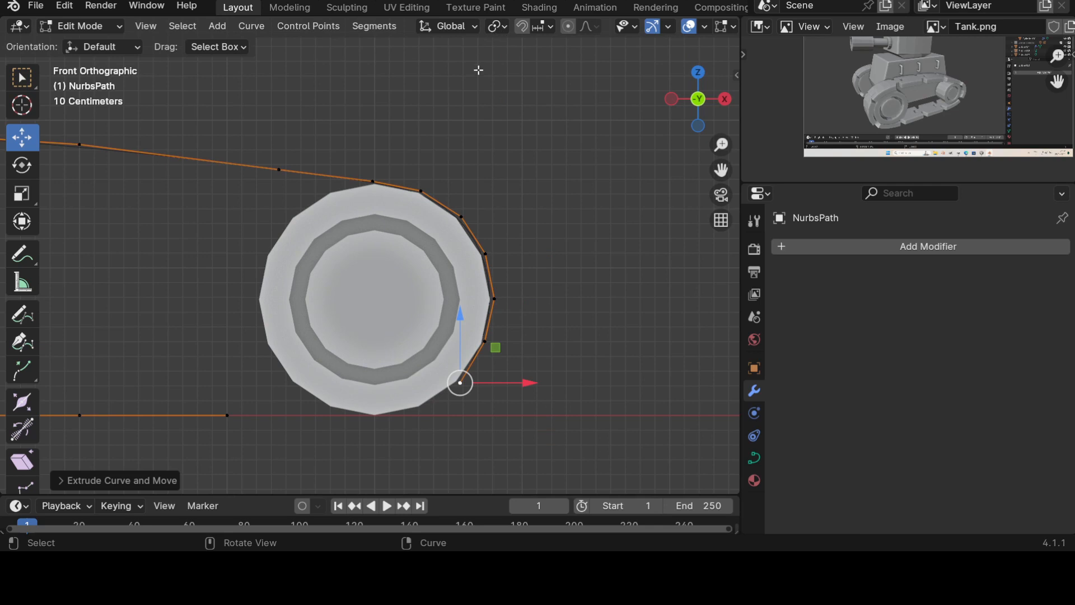
pyautogui.press('e')
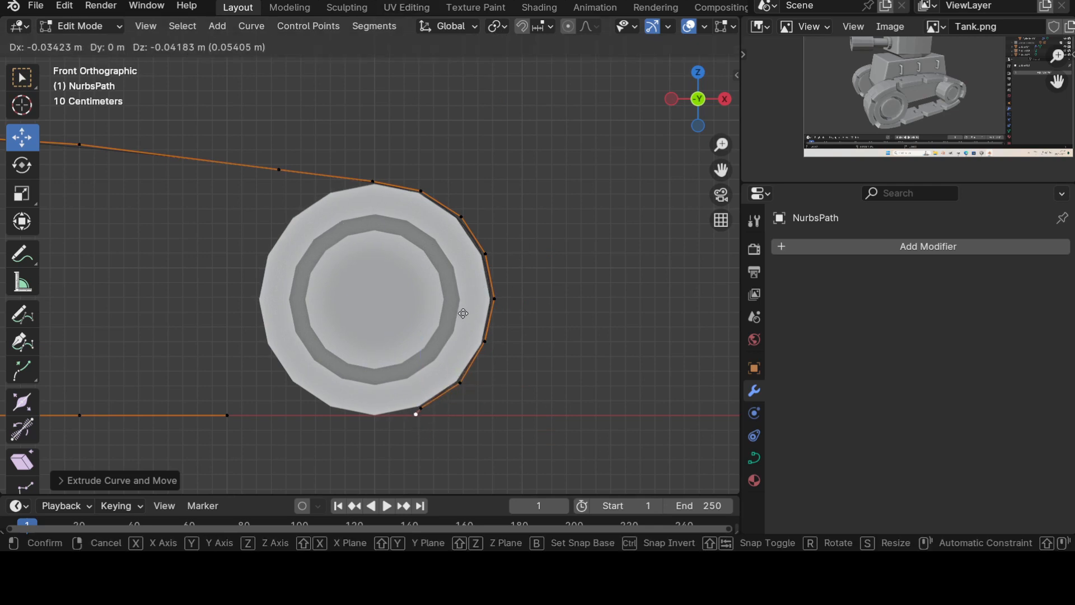
pyautogui.click(437, 295)
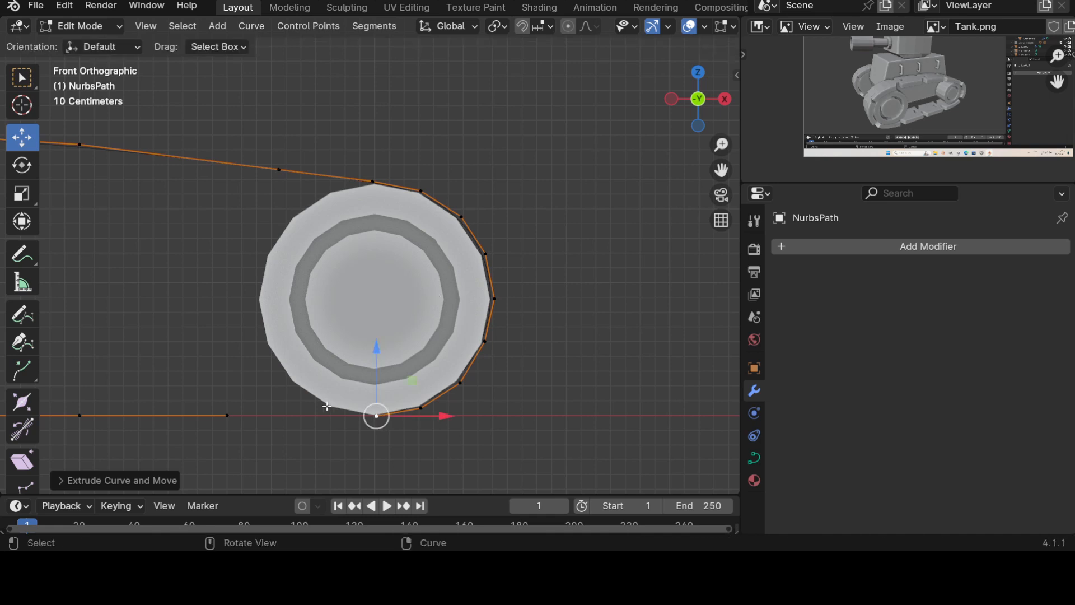
# Step: Move the end point of the path's lower span right to just beside the end point beneath the small wheel
pyautogui.click(237, 420)
pyautogui.press('g')
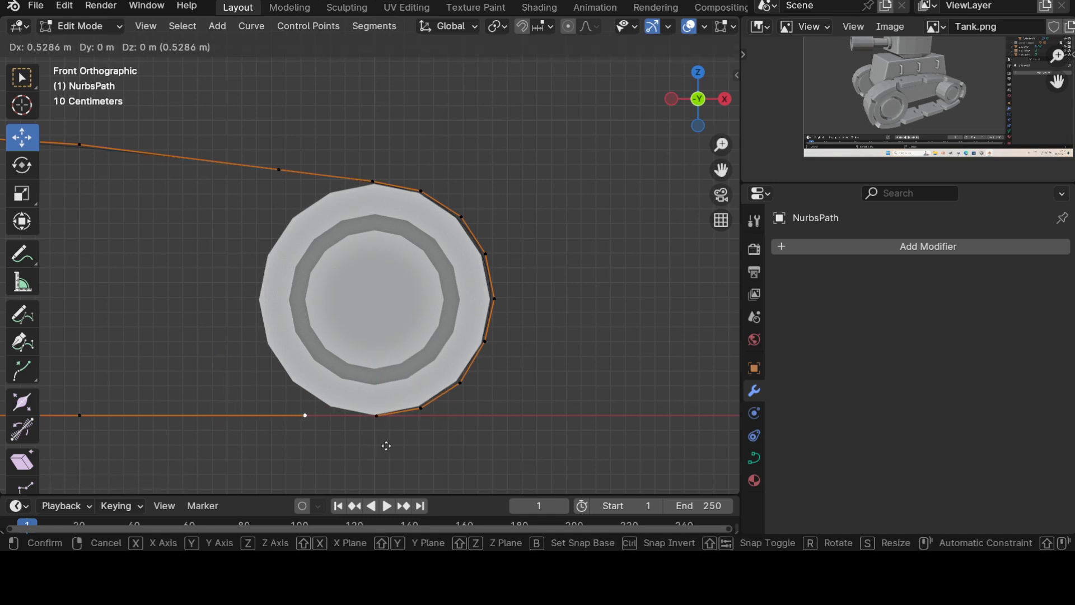
pyautogui.click(429, 444)
pyautogui.scroll(3, 392, 444)
pyautogui.scroll(2, 440, 291)
pyautogui.moveTo(456, 402); pyautogui.dragTo(444, 343, button='middle')
pyautogui.scroll(-3, 444, 343)
pyautogui.press('KP_1')
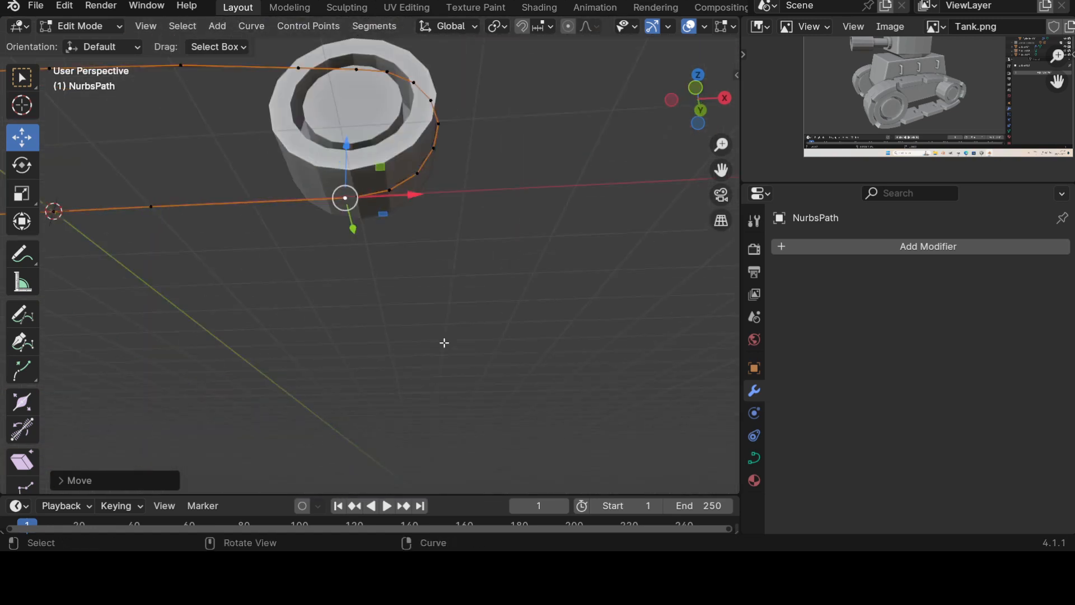
pyautogui.scroll(6, 443, 341)
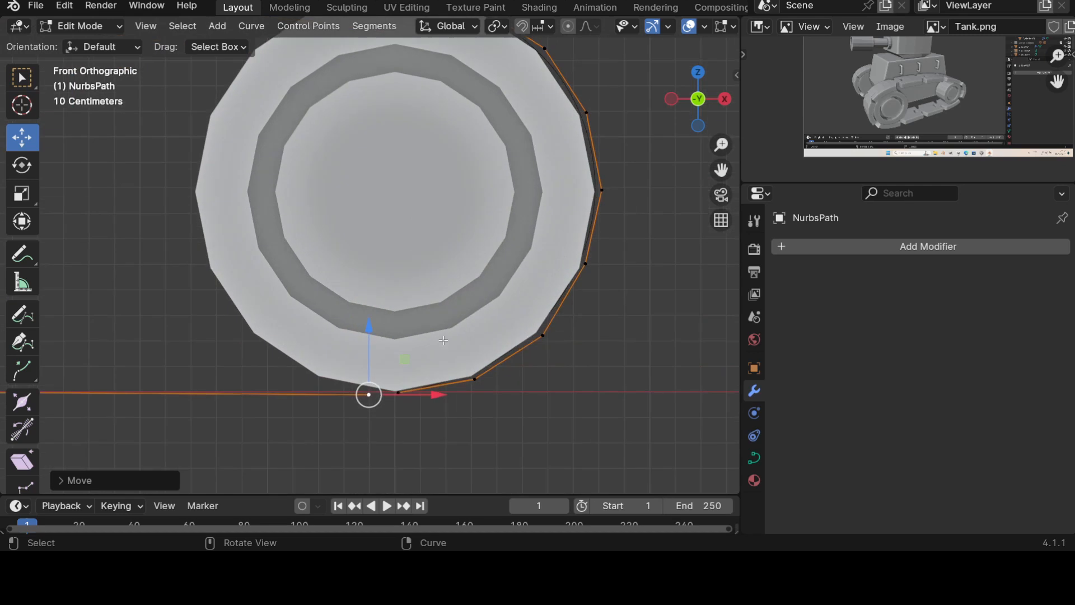
# Step: Select the path's two neighbouring end points beneath the small wheel
pyautogui.keyDown('shift'); pyautogui.click(406, 407); pyautogui.keyUp('shift')
pyautogui.click(402, 401)
pyautogui.click(367, 402)
pyautogui.keyDown('shift'); pyautogui.click(397, 401); pyautogui.keyUp('shift')
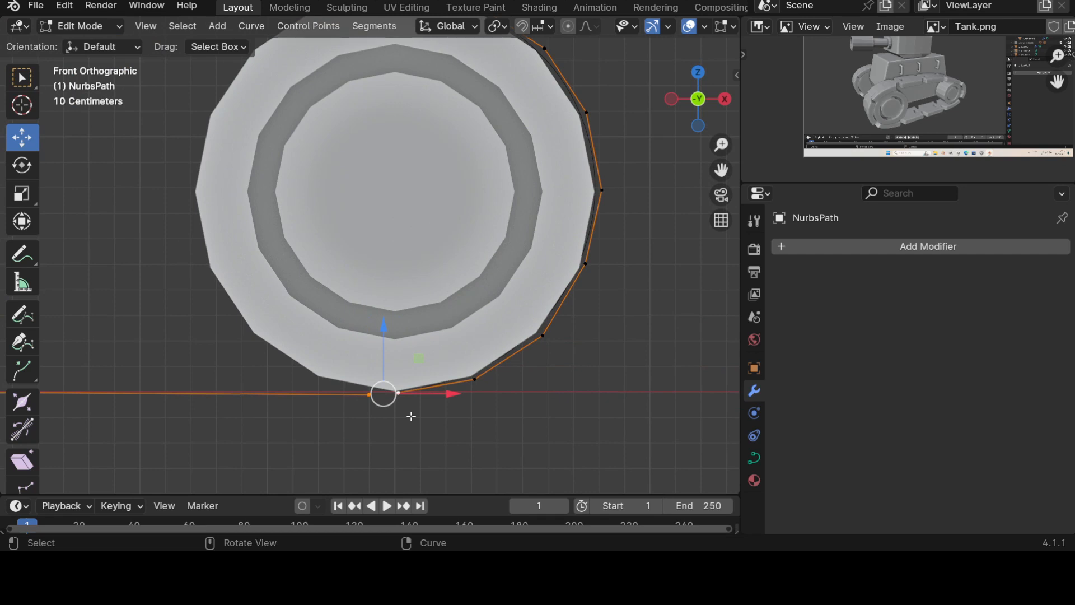
# Step: Examine the path's alignment with both wheels from the top and front views
pyautogui.scroll(-3, 411, 416)
pyautogui.moveTo(411, 416); pyautogui.dragTo(428, 449, button='middle')
pyautogui.scroll(-2, 383, 387)
pyautogui.press('KP_7')
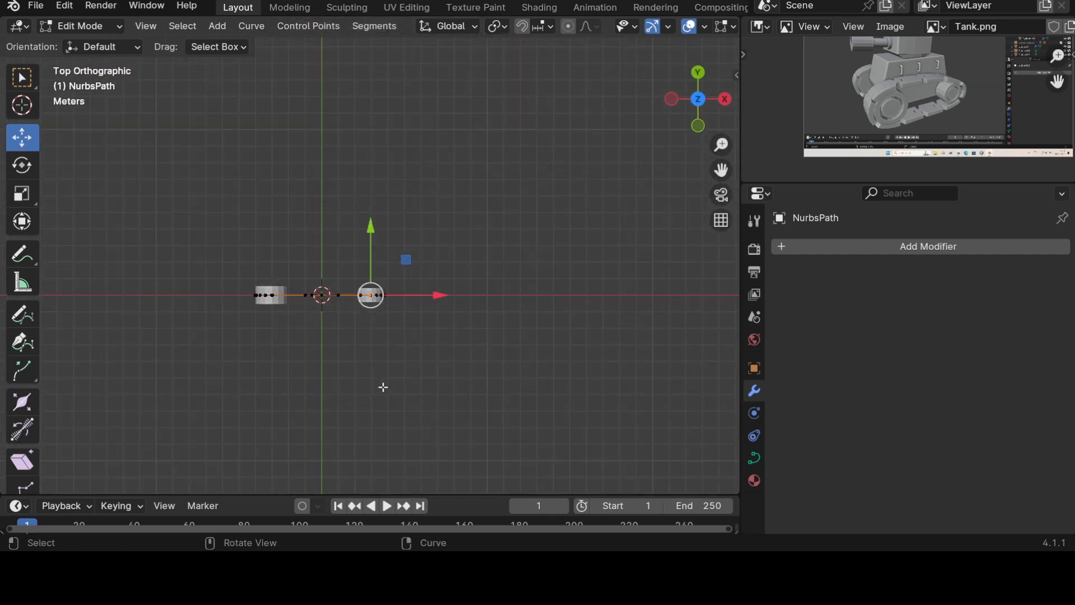
pyautogui.scroll(5, 383, 387)
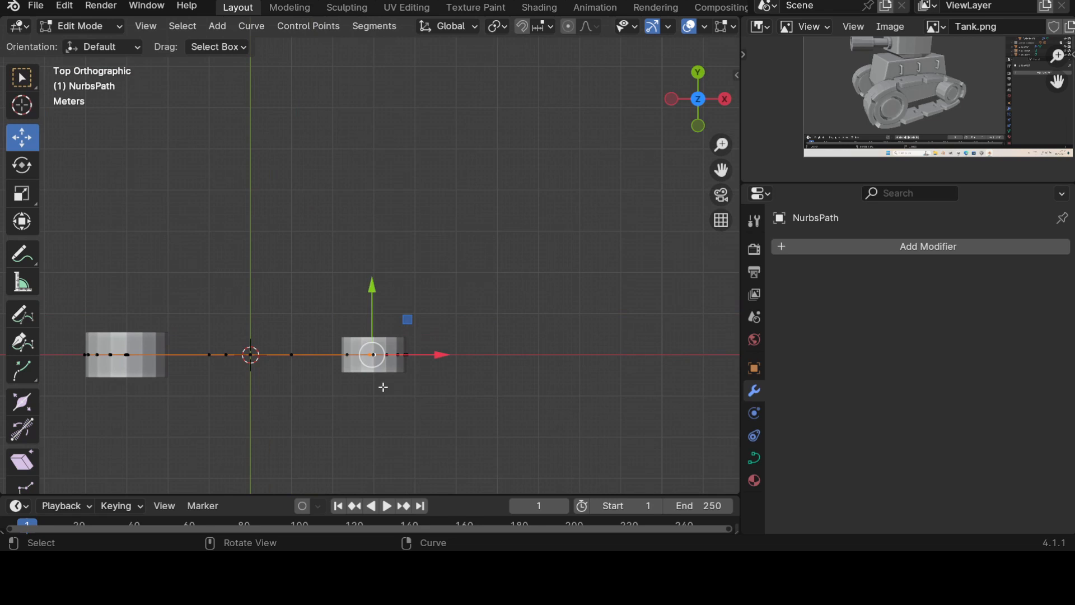
pyautogui.press('KP_1')
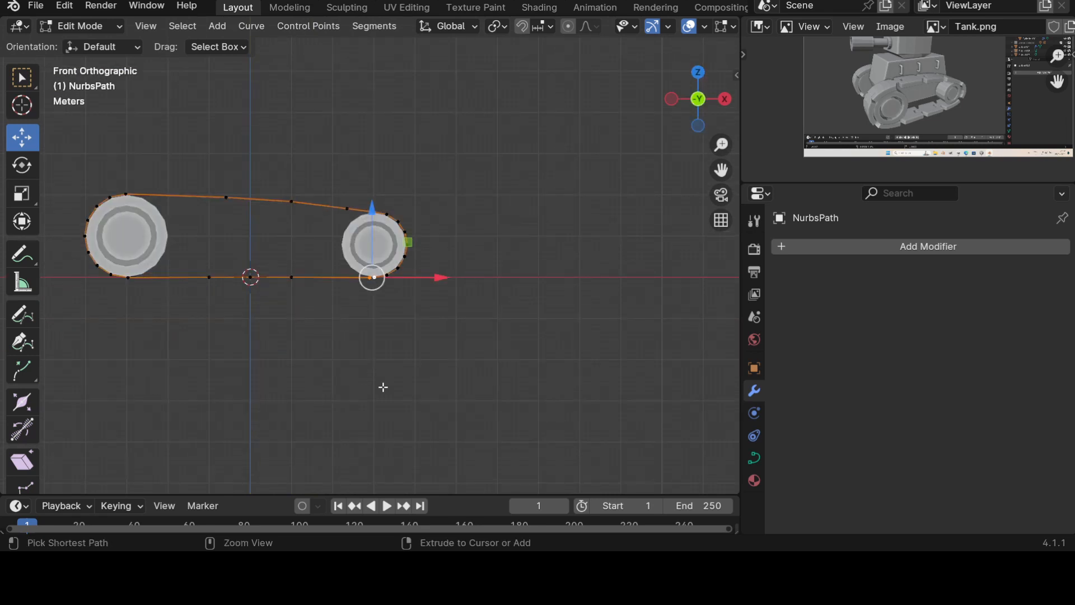
pyautogui.press('ctrl+KP_3')
pyautogui.press('KP_1')
pyautogui.moveTo(383, 386); pyautogui.dragTo(364, 359, button='middle')
# Step: Leave the path's edit mode and unhide the arrayed track links
pyautogui.press('Tab')
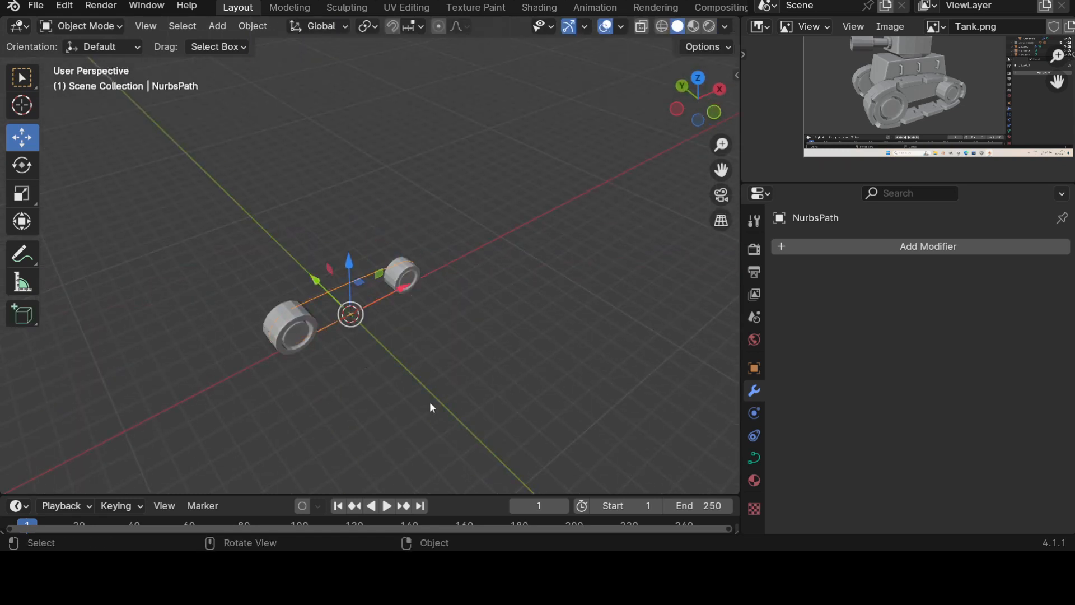
pyautogui.scroll(5, 431, 408)
pyautogui.moveTo(456, 417); pyautogui.dragTo(475, 352, button='middle')
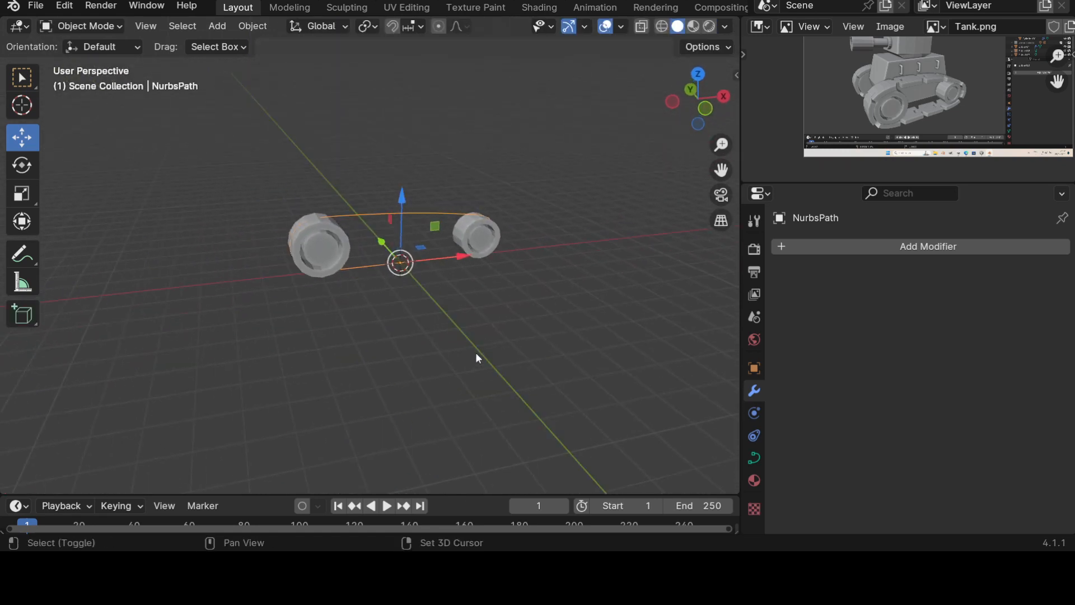
pyautogui.press('KP_1')
pyautogui.scroll(2, 475, 351)
pyautogui.scroll(1, 475, 352)
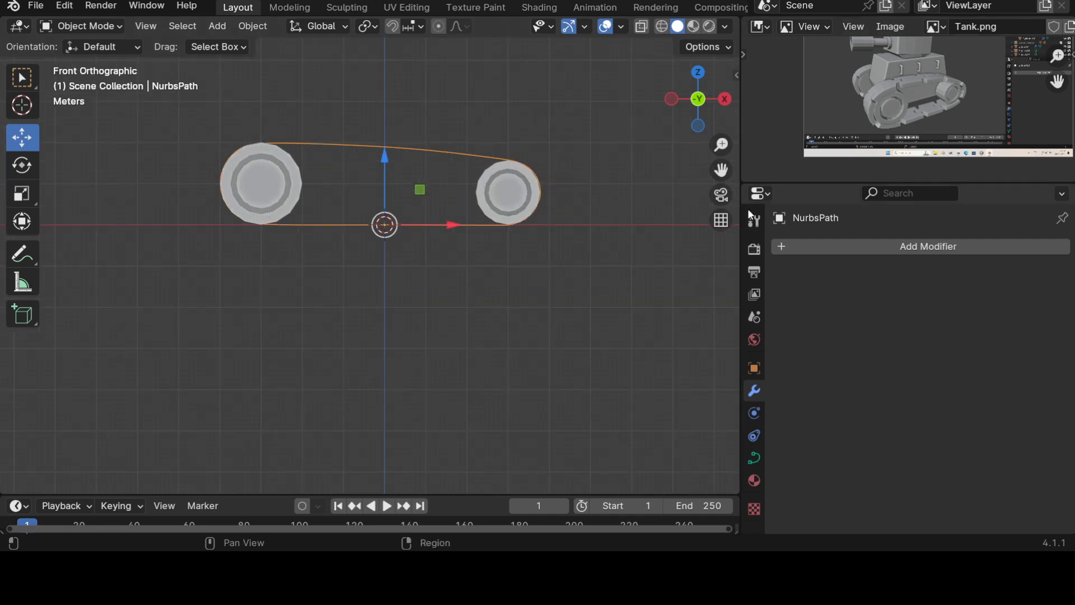
pyautogui.hotkey('alt', 'h')
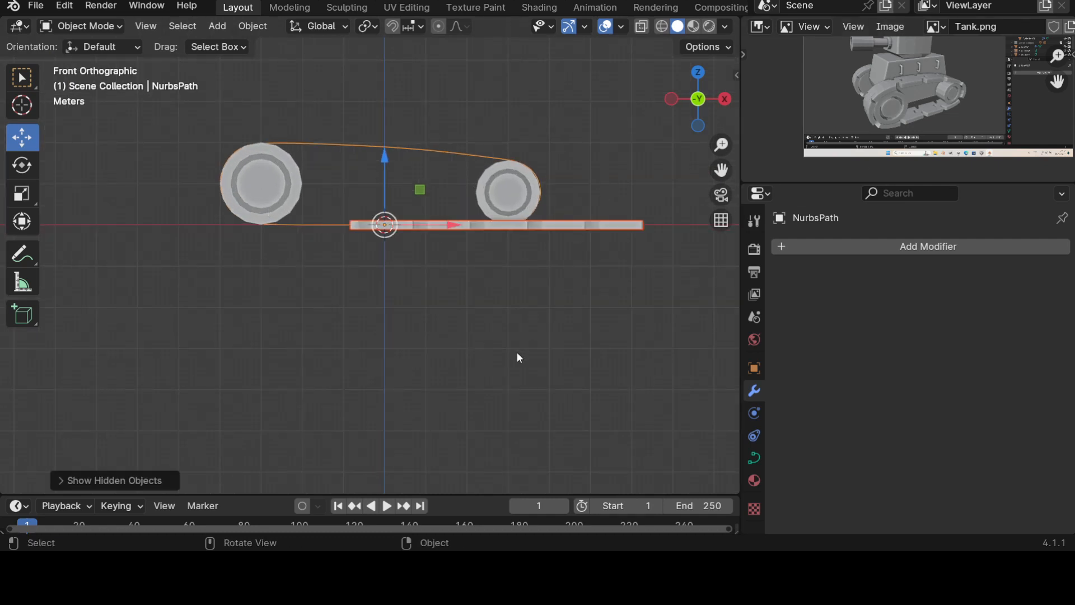
# Step: Scale the whole path up uniformly to about 1.014 so it sits slightly outside the wheels
pyautogui.moveTo(499, 257); pyautogui.dragTo(420, 277, button='middle')
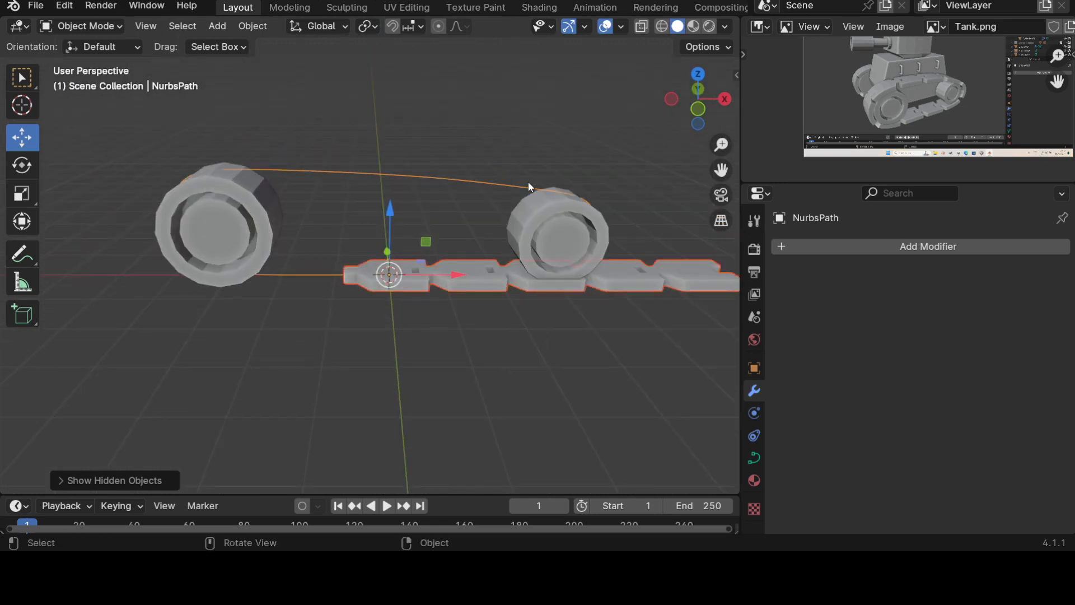
pyautogui.press('KP_3')
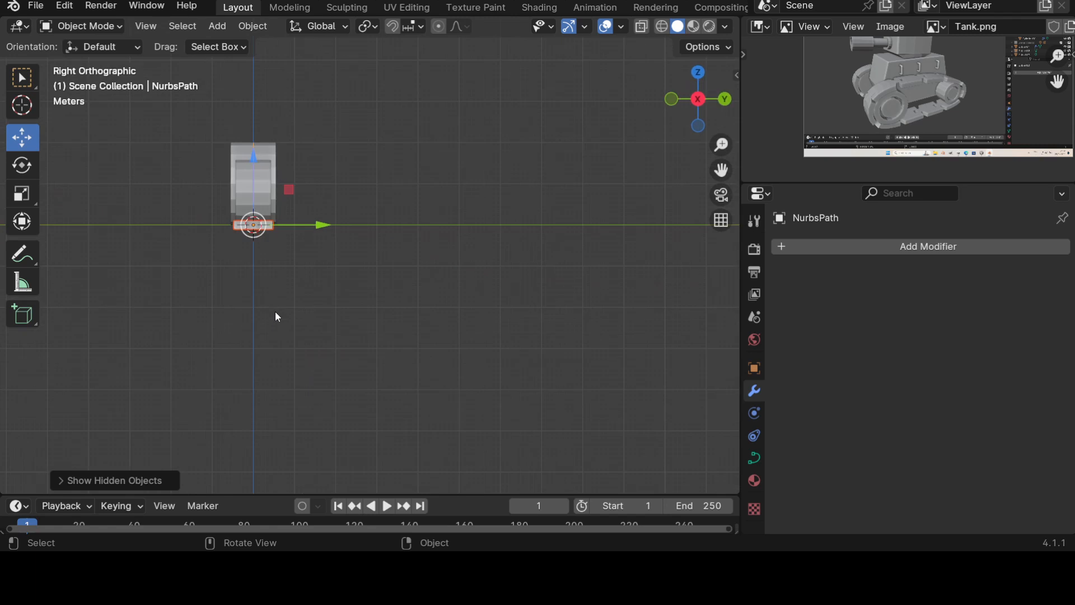
pyautogui.press('KP_1')
pyautogui.scroll(2, 273, 298)
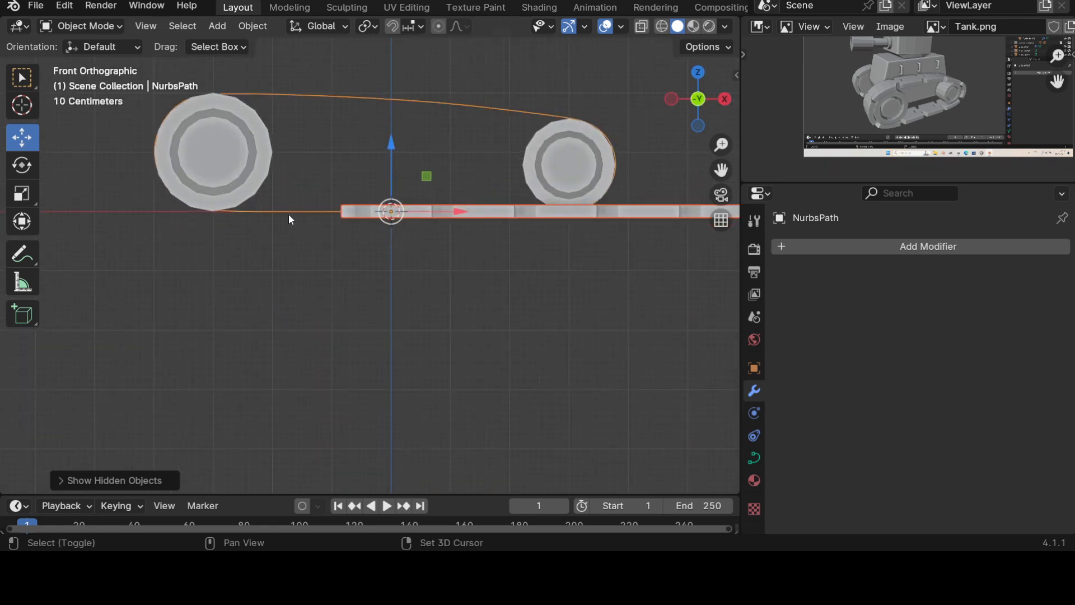
pyautogui.keyDown('shift'); pyautogui.moveTo(287, 220); pyautogui.dragTo(267, 288, button='middle'); pyautogui.keyUp('shift')
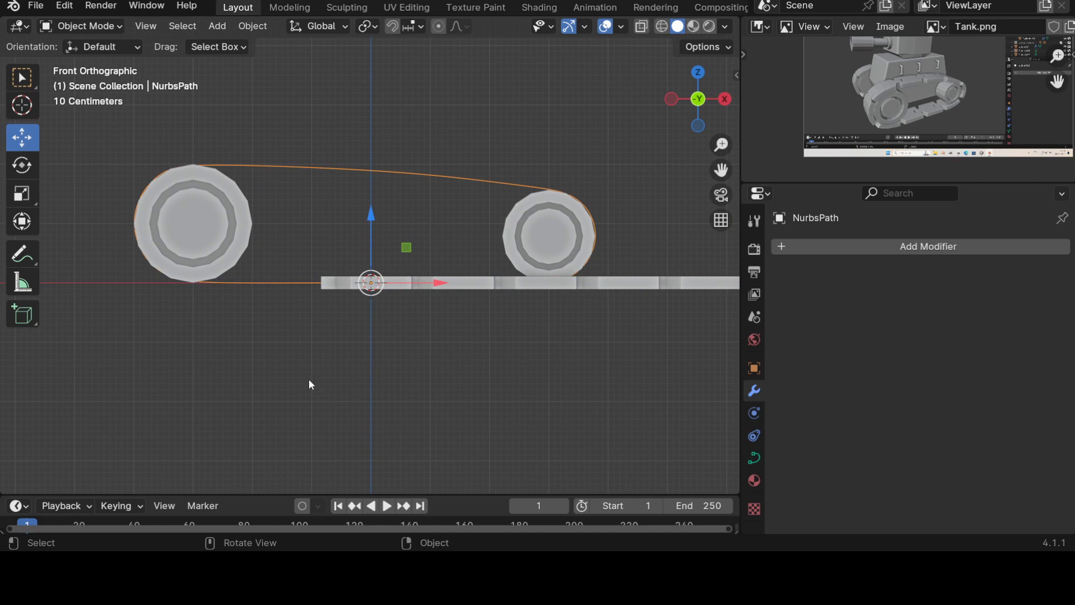
pyautogui.press('s')
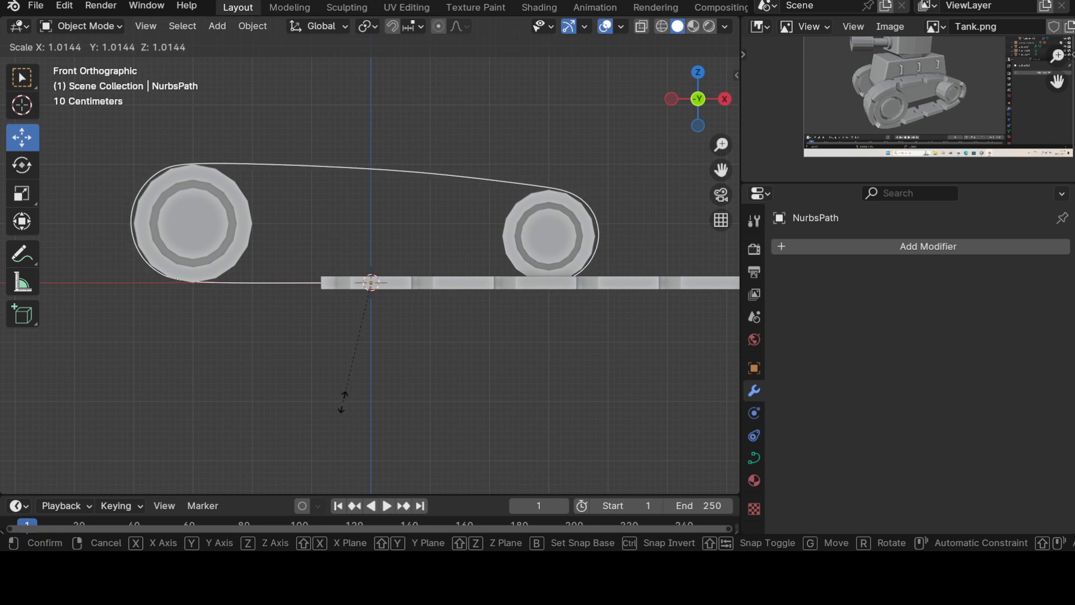
pyautogui.click(341, 401)
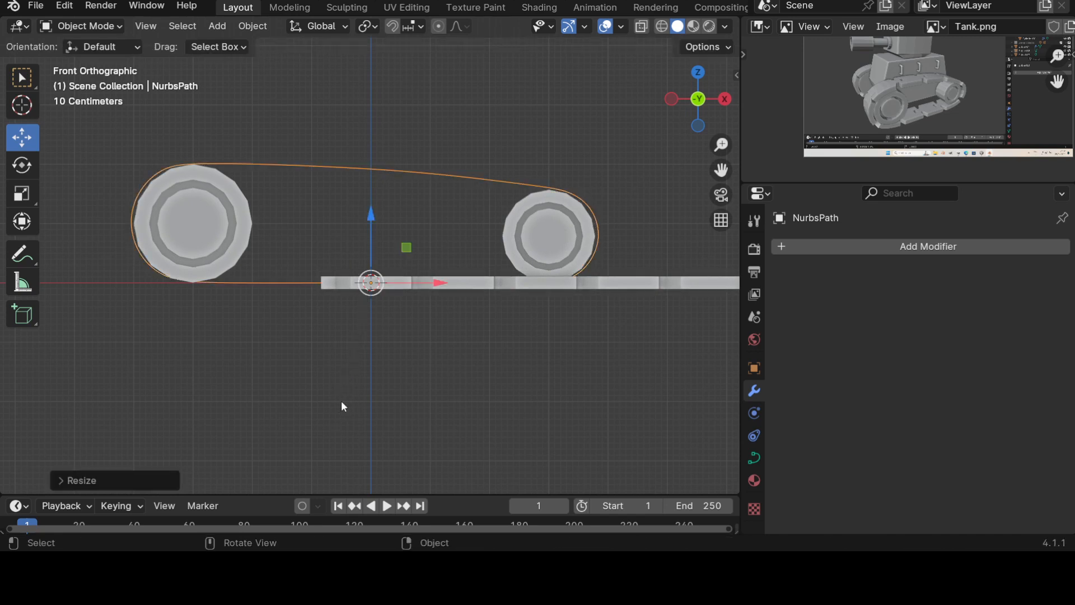
# Step: Scale the path slightly taller along the Z axis so it clears the tops of both wheels
pyautogui.press('s')
pyautogui.press('z')
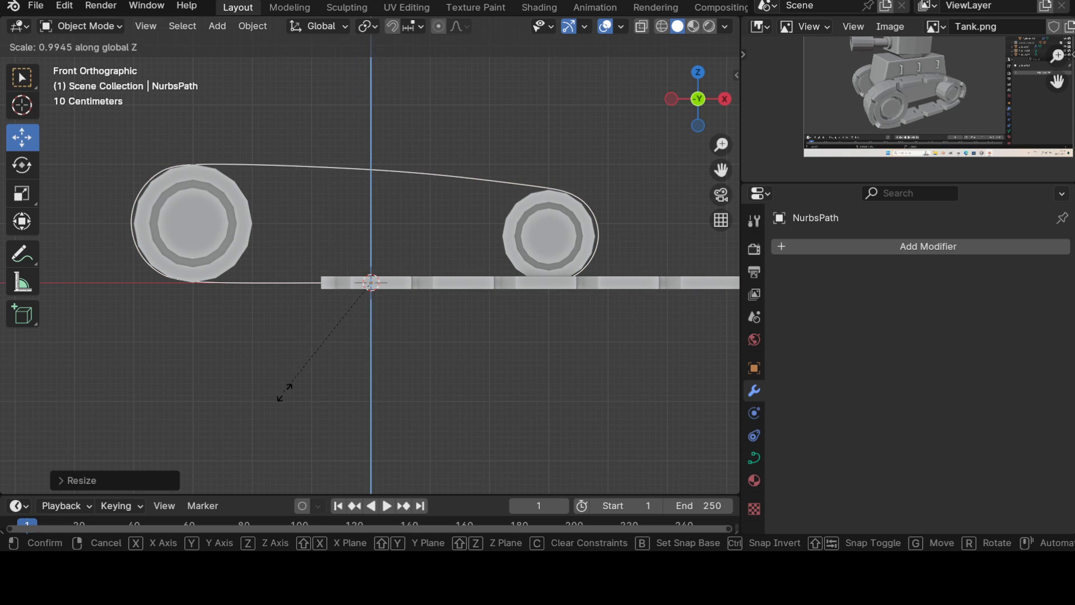
pyautogui.click(291, 389)
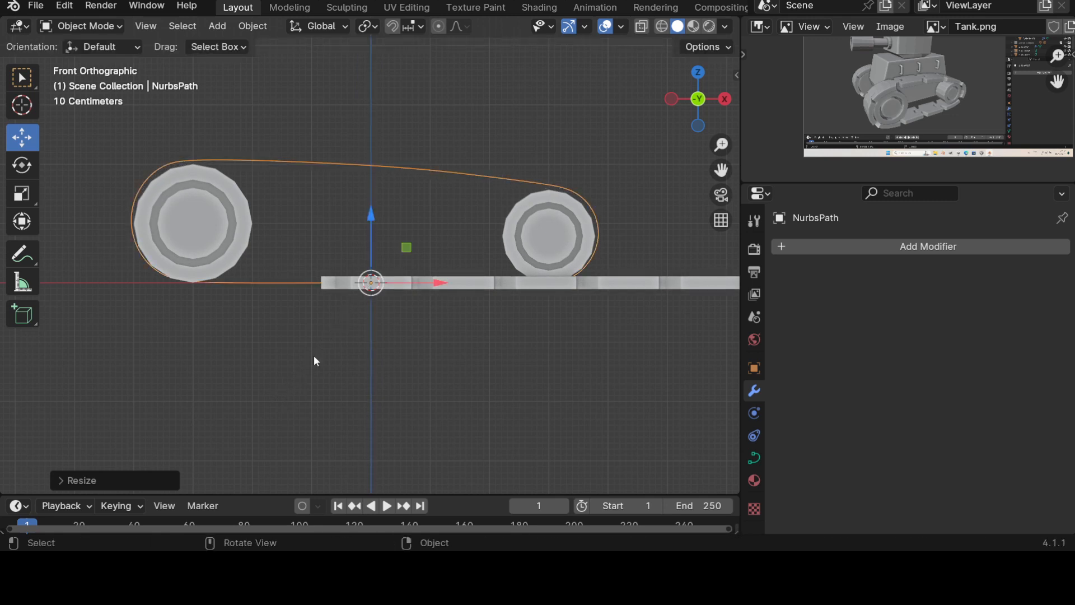
# Step: Lower the path slightly along Z so its lower span runs just beneath both wheels
pyautogui.moveTo(368, 221); pyautogui.dragTo(368, 228)
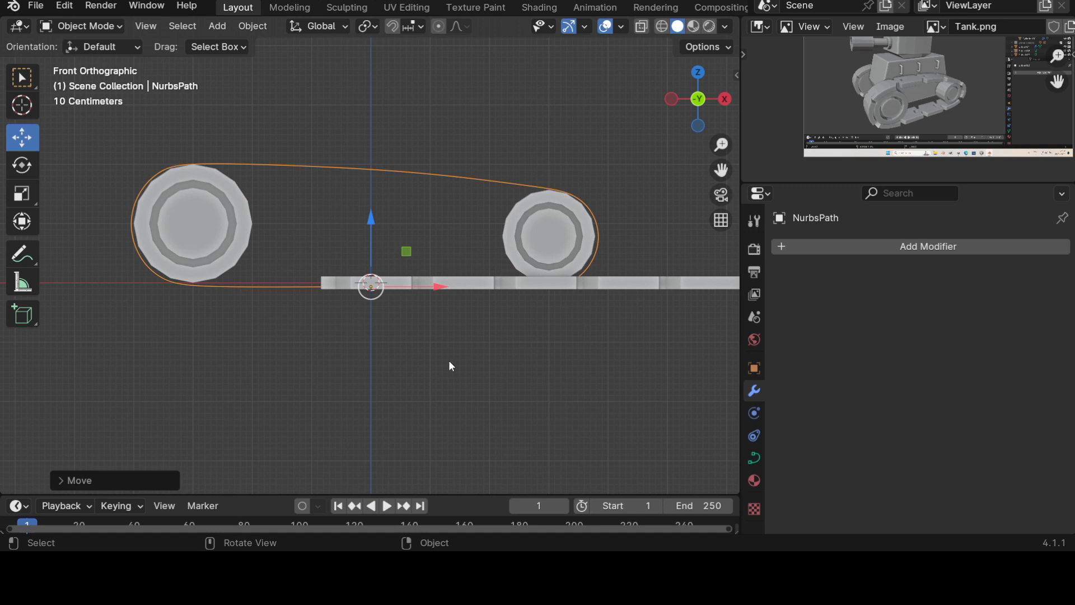
pyautogui.scroll(2, 452, 367)
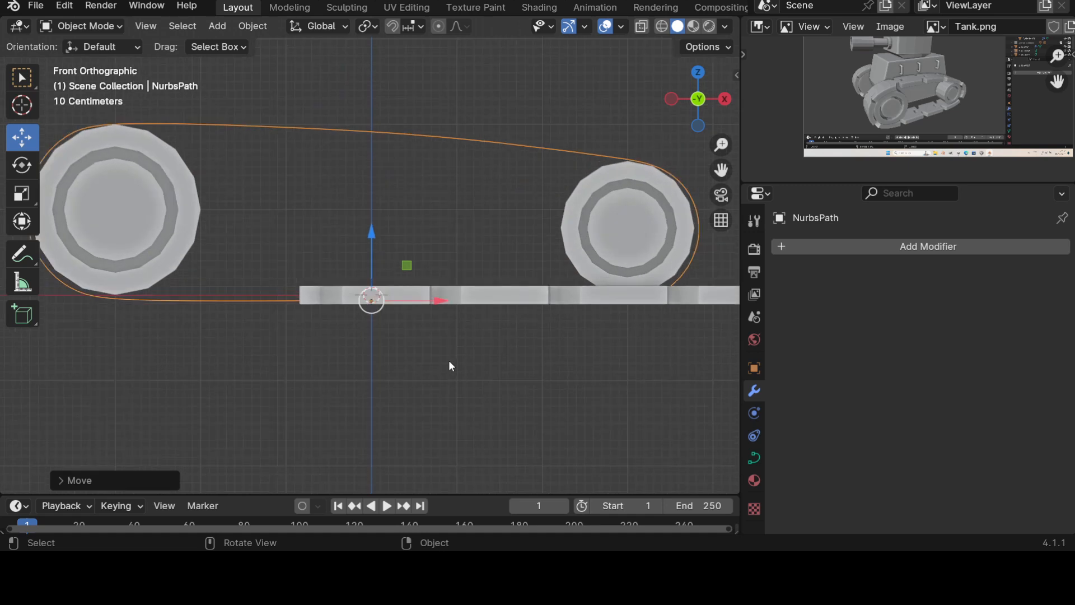
pyautogui.scroll(-2, 450, 363)
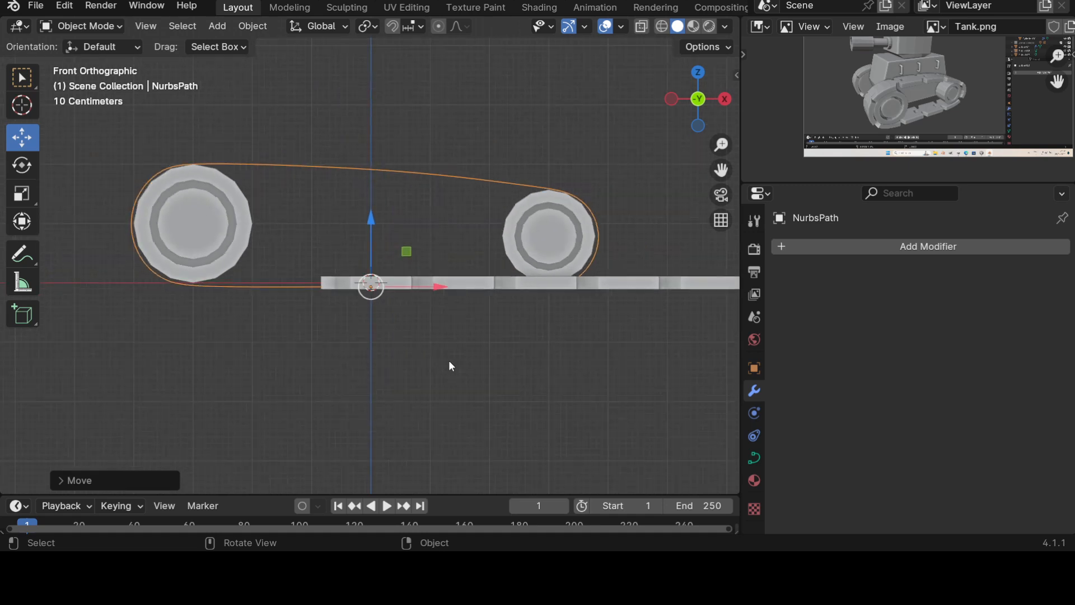
pyautogui.scroll(5, 449, 363)
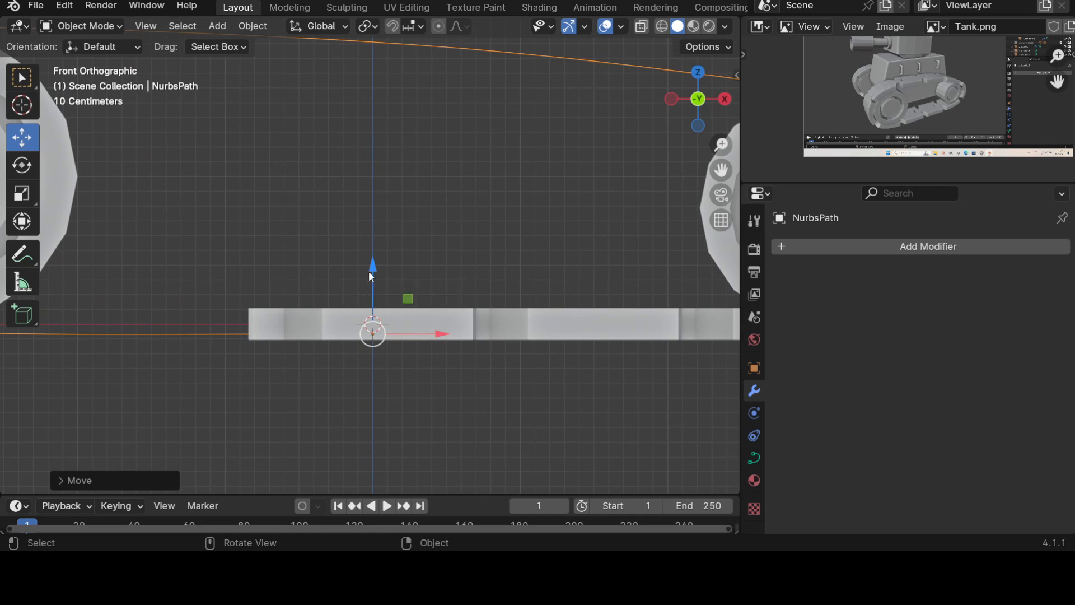
pyautogui.moveTo(369, 273); pyautogui.dragTo(371, 280)
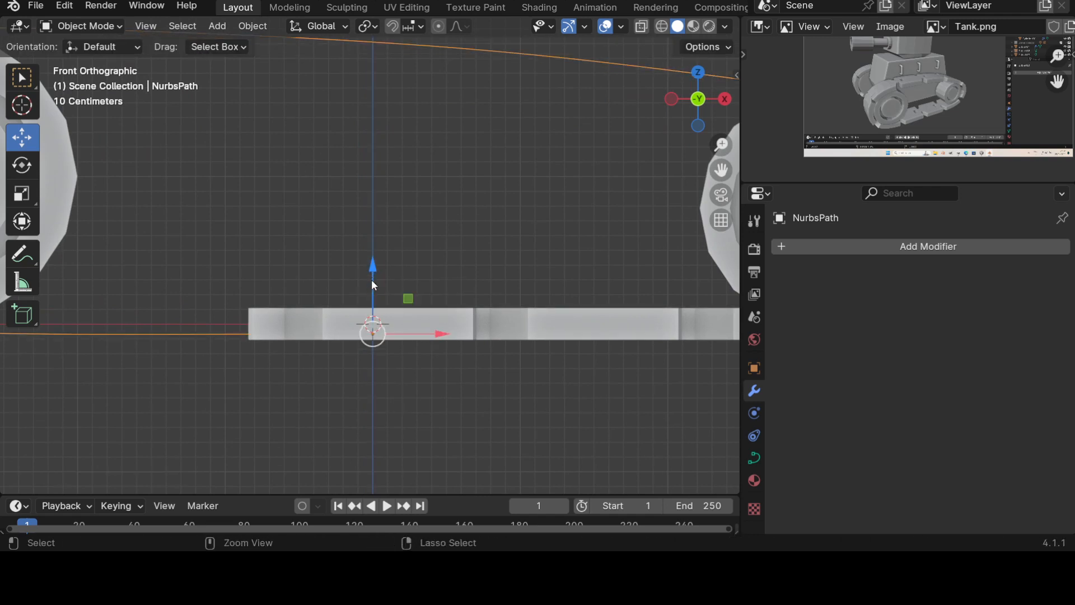
# Step: Add a Curve deform modifier to the arrayed track links, below the existing Array modifier
pyautogui.click(331, 319)
pyautogui.scroll(-3, 345, 335)
pyautogui.moveTo(456, 298); pyautogui.dragTo(493, 389, button='middle')
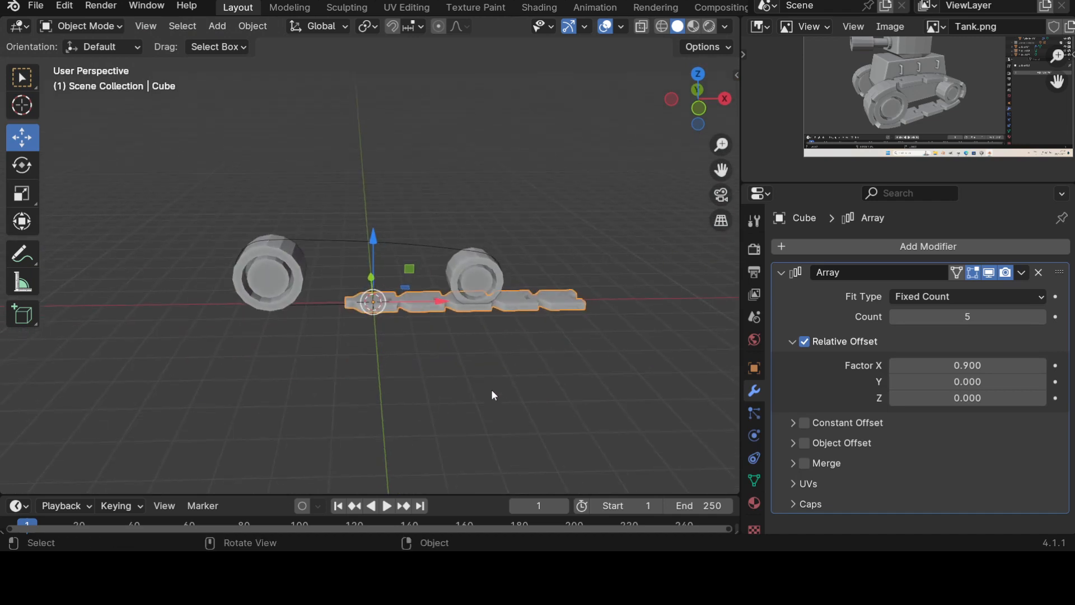
pyautogui.click(782, 273)
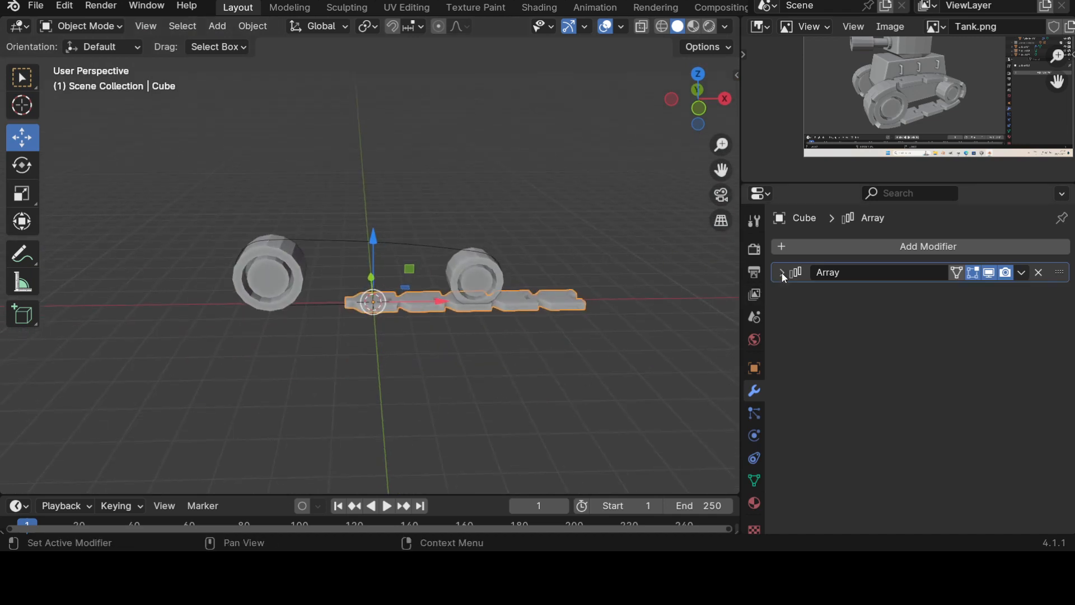
pyautogui.click(860, 246)
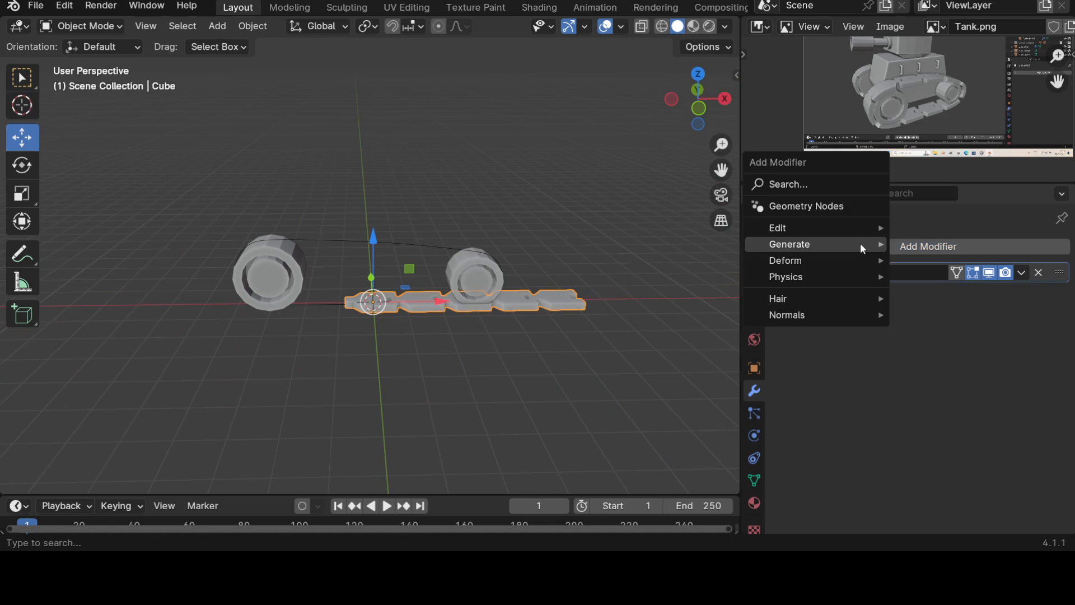
pyautogui.moveTo(860, 244)
pyautogui.moveTo(793, 269)
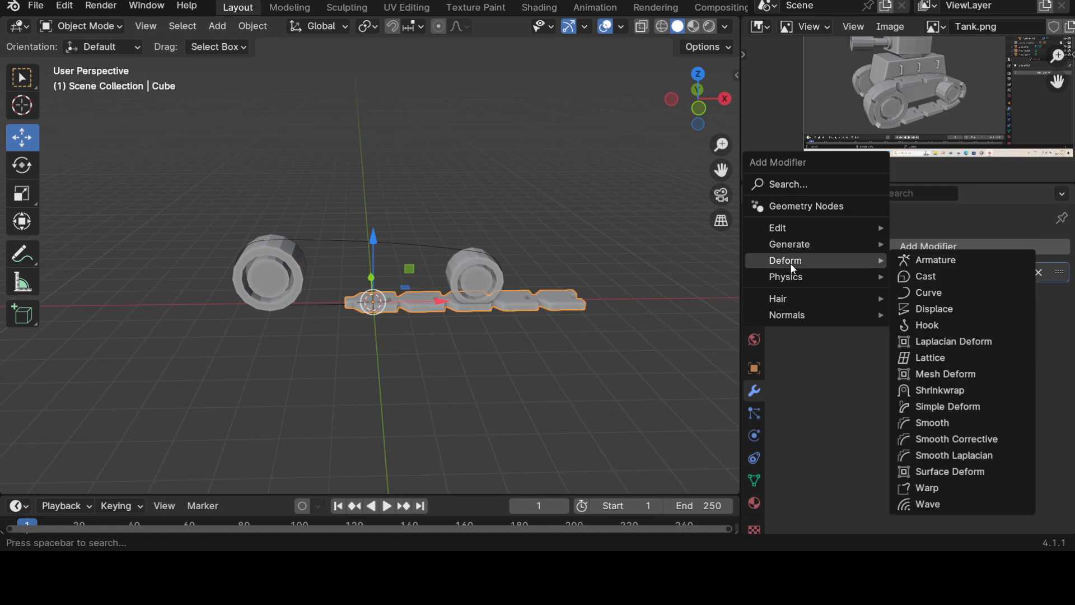
pyautogui.click(930, 293)
# Step: Pick the NurbsPath around the wheels as the Curve modifier's curve object
pyautogui.scroll(2, 500, 393)
pyautogui.moveTo(497, 394); pyautogui.dragTo(494, 447, button='middle')
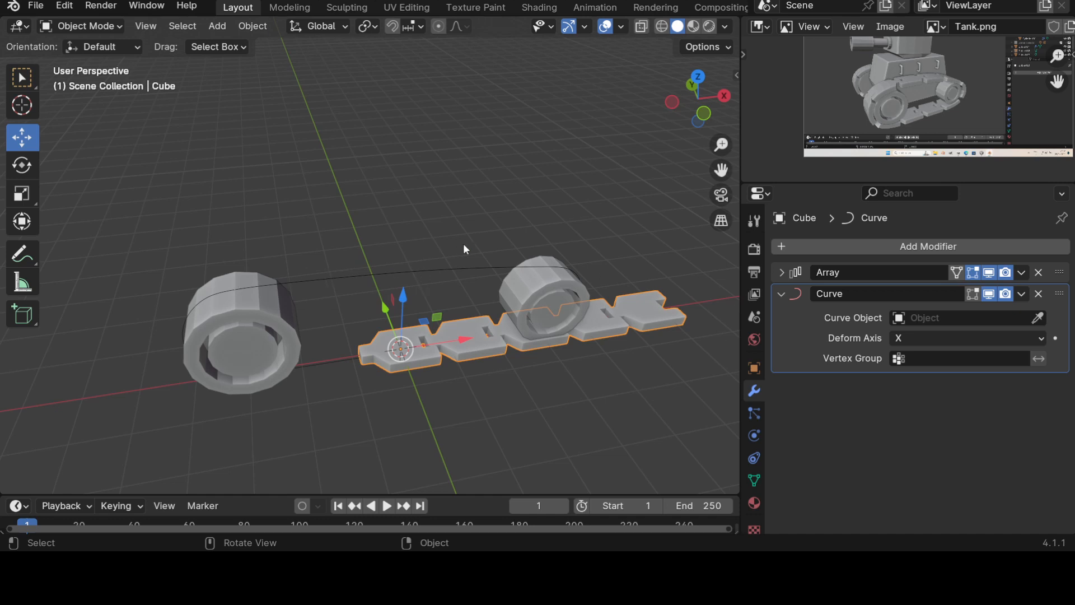
pyautogui.click(1038, 317)
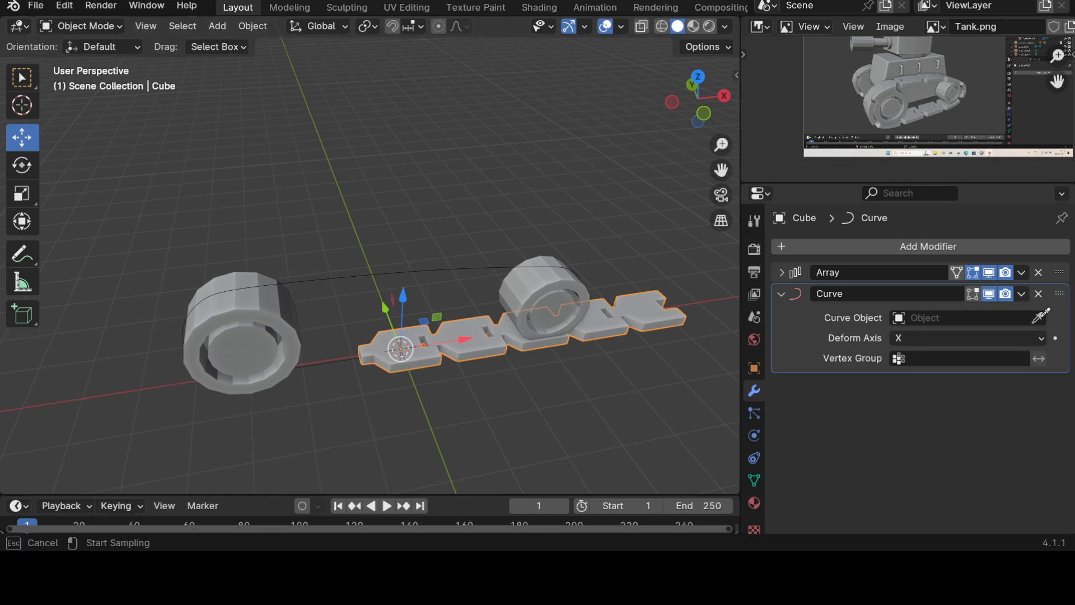
pyautogui.click(414, 275)
pyautogui.moveTo(415, 275); pyautogui.dragTo(526, 315, button='middle')
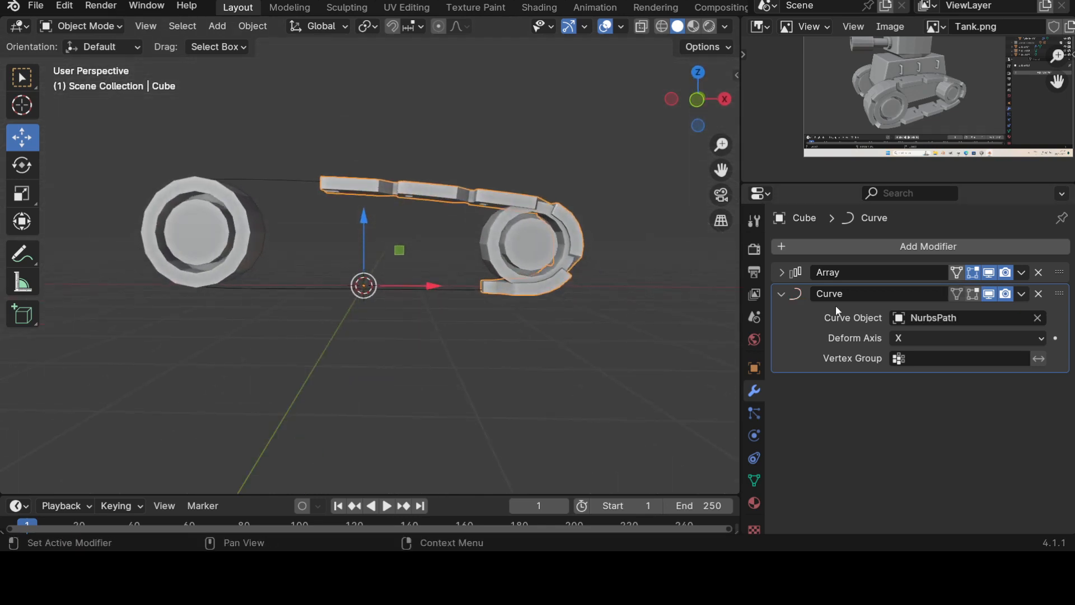
pyautogui.click(784, 293)
# Step: Set the track link's Array count to 12 so the links run most of the way around both wheels
pyautogui.moveTo(482, 322); pyautogui.dragTo(508, 392, button='middle')
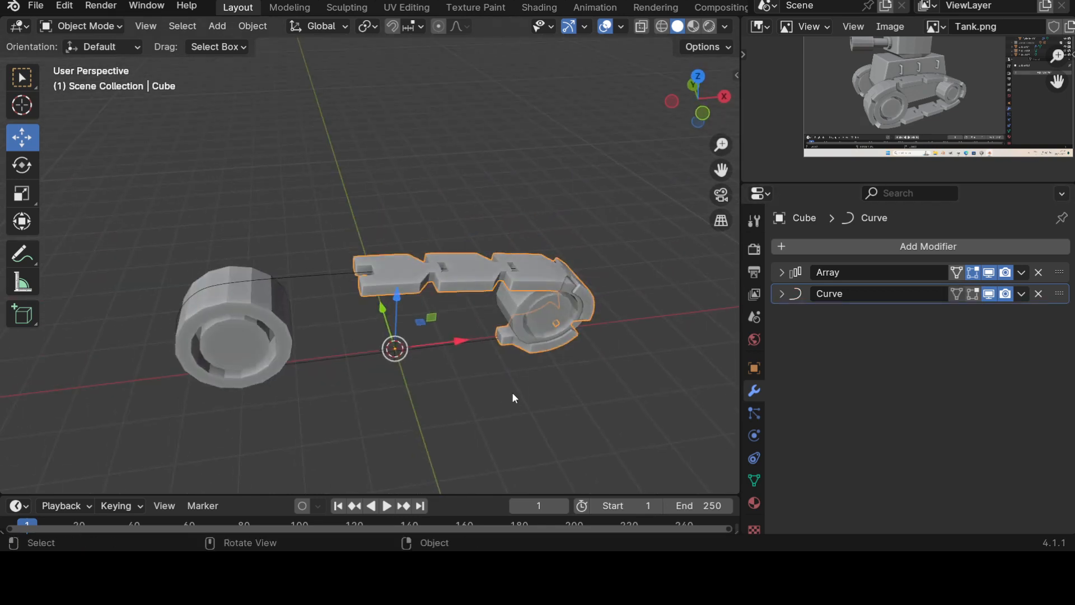
pyautogui.click(782, 272)
pyautogui.moveTo(952, 316); pyautogui.dragTo(1036, 316)
pyautogui.click(1044, 317)
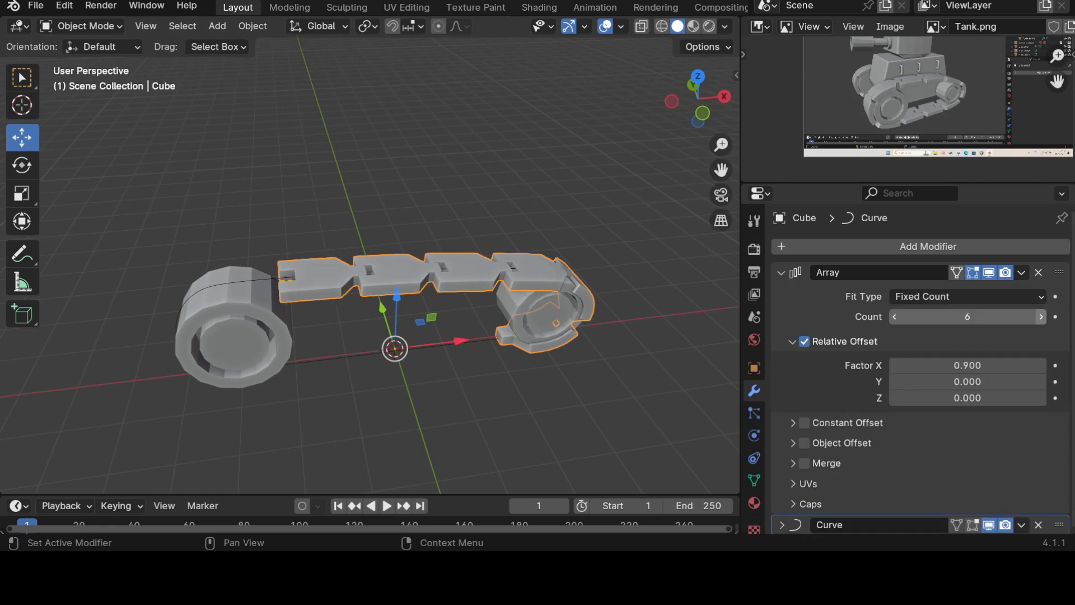
pyautogui.click(1043, 317)
pyautogui.click(1043, 317)
pyautogui.click(1043, 317)
pyautogui.click(1043, 317)
pyautogui.click(1043, 316)
pyautogui.click(1044, 317)
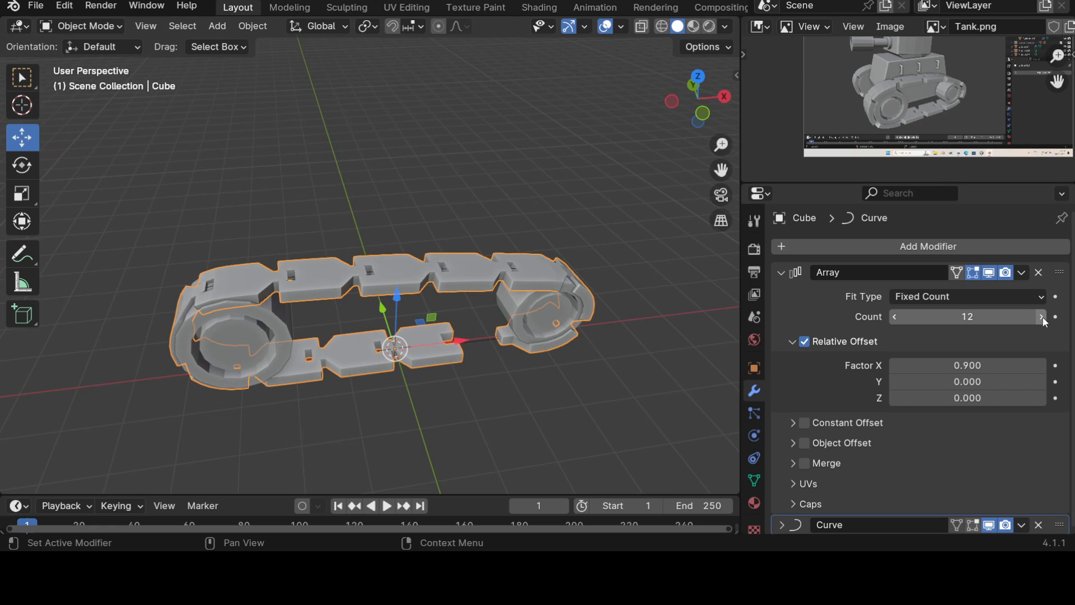
pyautogui.click(1043, 317)
pyautogui.click(894, 317)
# Step: Enable the track link's Curve modifier display in Edit Mode, and return to Object Mode
pyautogui.moveTo(627, 328); pyautogui.dragTo(538, 334, button='middle')
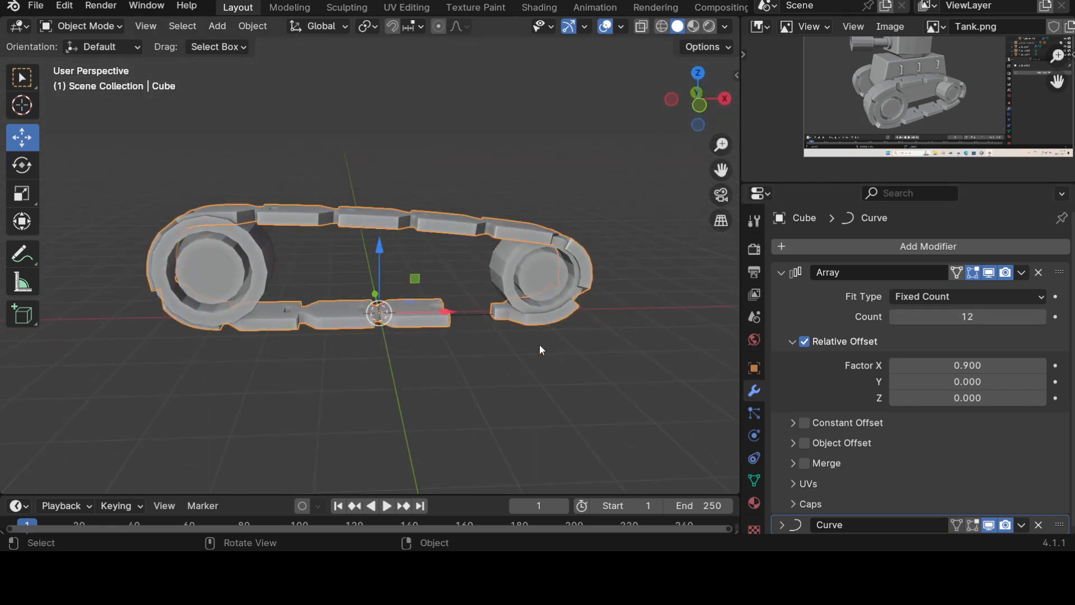
pyautogui.press('KP_3')
pyautogui.press('KP_1')
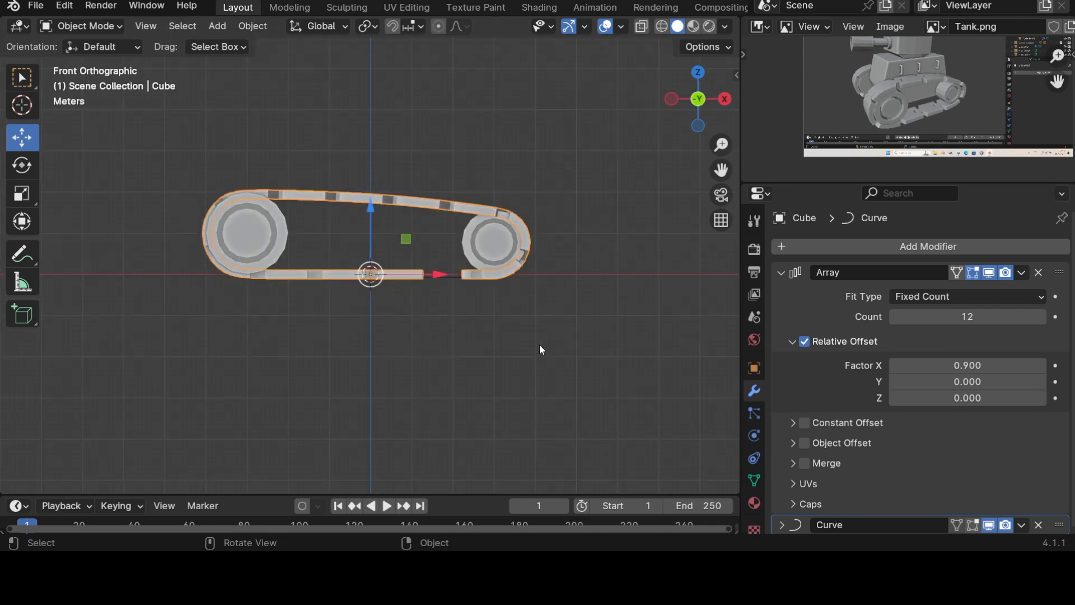
pyautogui.moveTo(429, 370); pyautogui.dragTo(474, 395, button='middle')
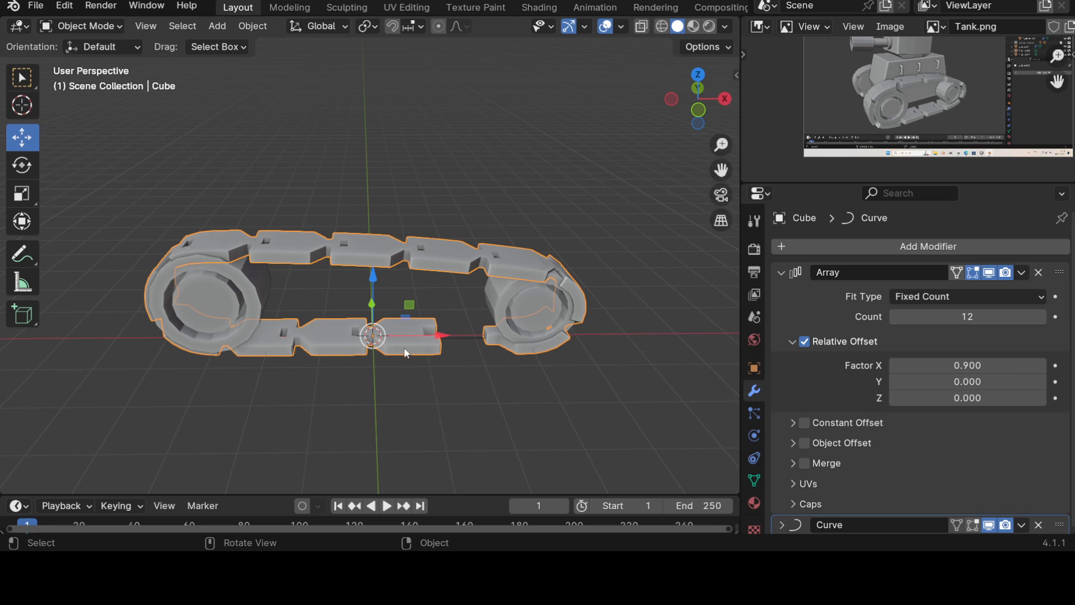
pyautogui.press('Tab')
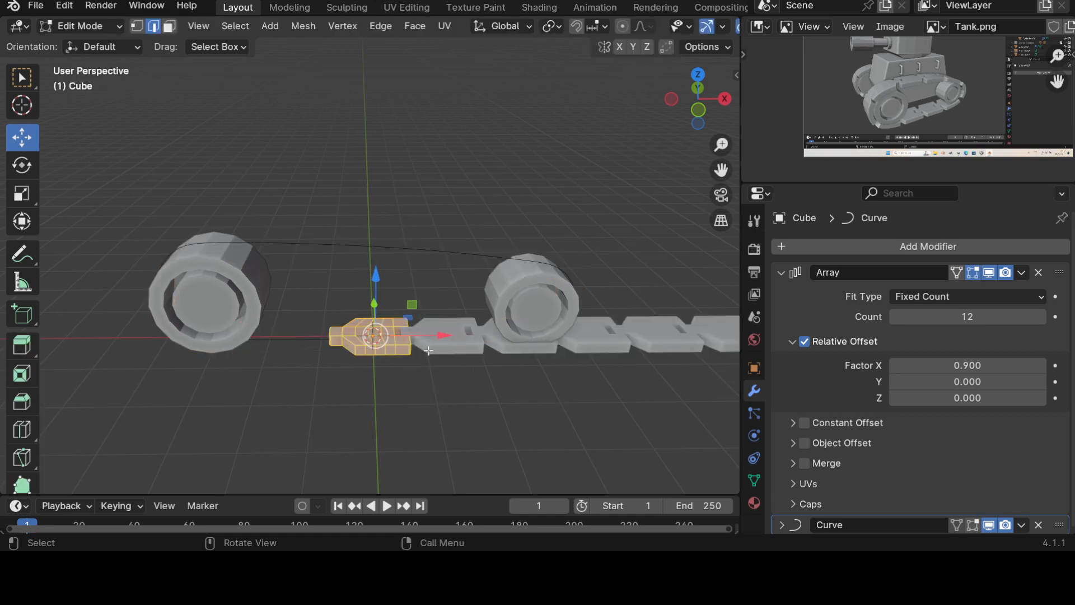
pyautogui.scroll(-4, 413, 375)
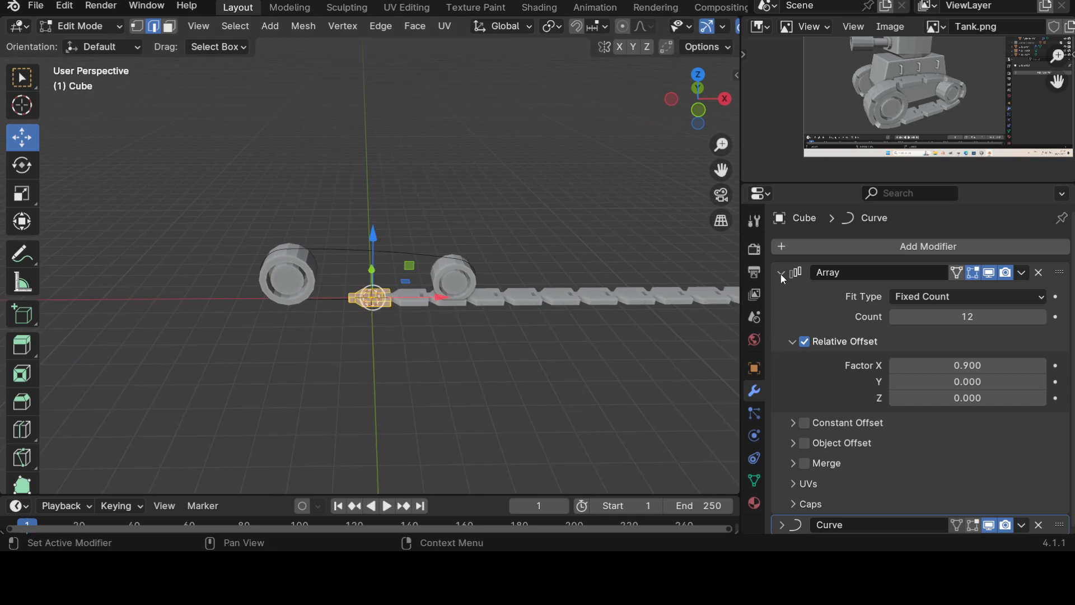
pyautogui.click(958, 274)
pyautogui.click(959, 275)
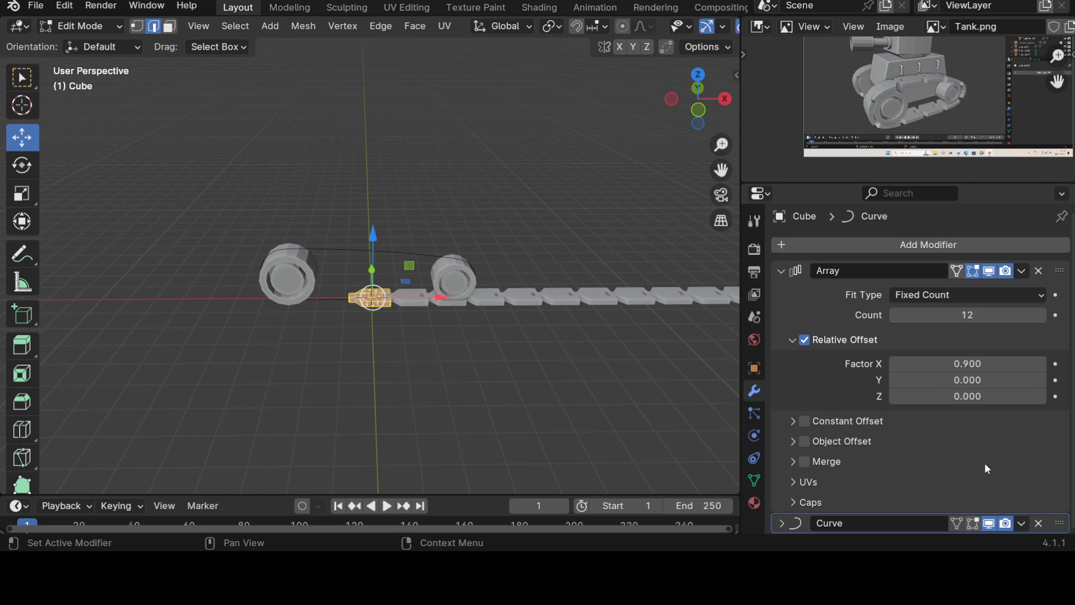
pyautogui.click(955, 275)
pyautogui.click(956, 275)
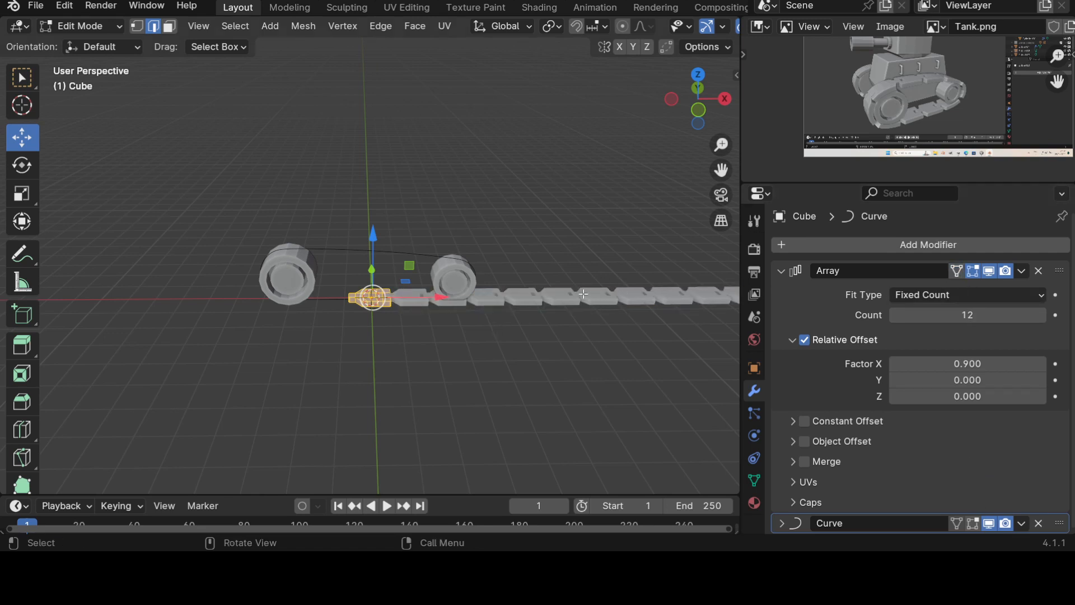
pyautogui.click(968, 525)
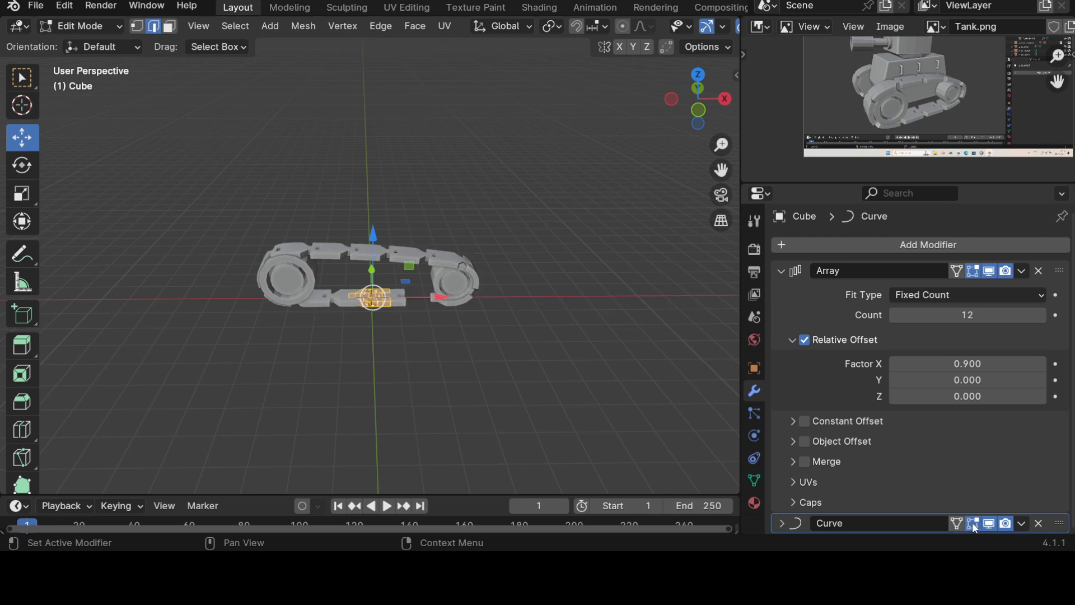
pyautogui.scroll(1, 486, 386)
pyautogui.scroll(3, 486, 385)
pyautogui.press('Tab')
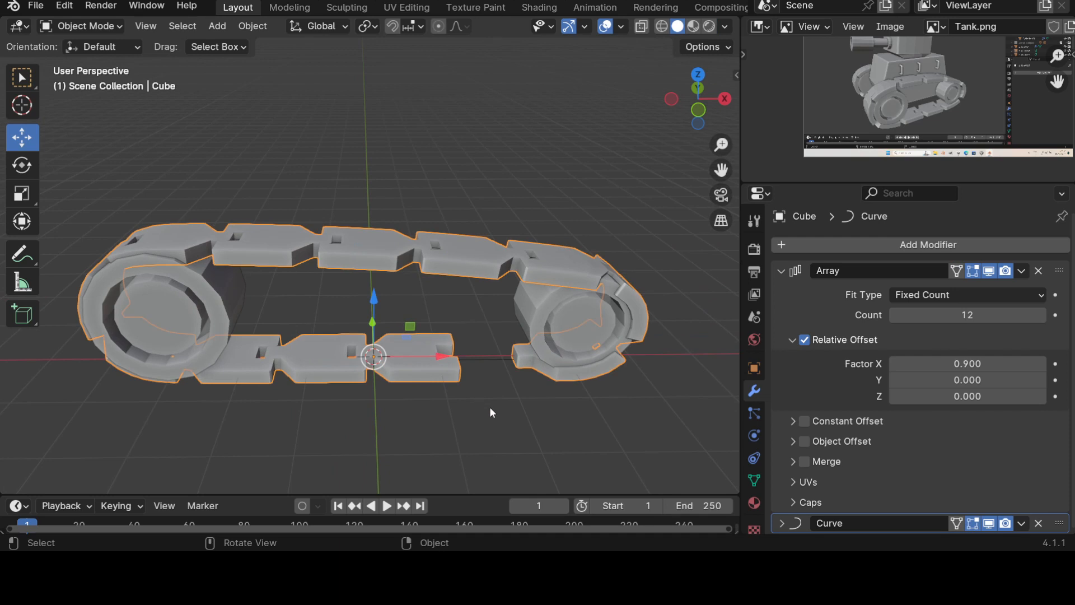
# Step: Scale the track links along the X axis to about 1.063 to close the gap in the lower run
pyautogui.press('s')
pyautogui.press('x')
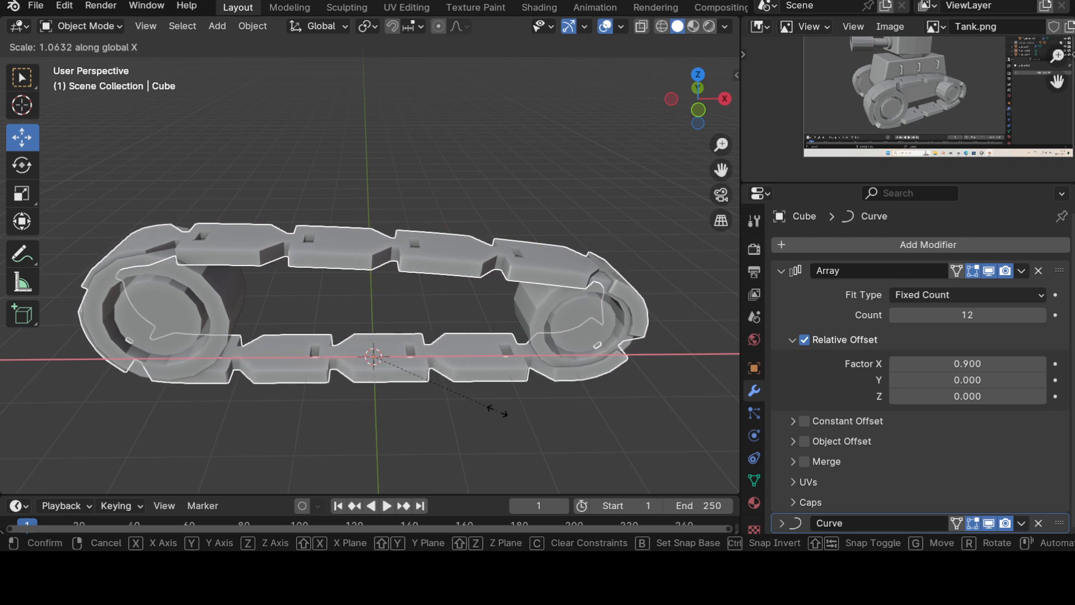
pyautogui.click(496, 411)
pyautogui.scroll(-3, 519, 392)
pyautogui.moveTo(418, 368); pyautogui.dragTo(437, 344, button='middle')
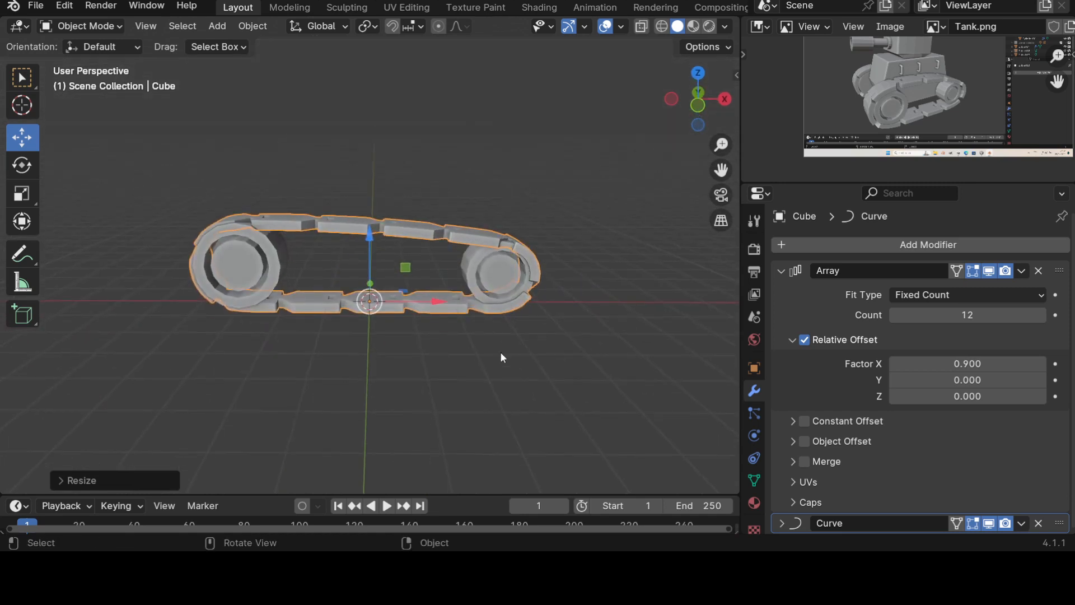
pyautogui.click(562, 352)
# Step: Widen the track along the Y axis to about 1.125 so it covers the full width of the wheels
pyautogui.press('KP_1')
pyautogui.moveTo(453, 338); pyautogui.dragTo(503, 454, button='middle')
pyautogui.click(371, 270)
pyautogui.scroll(3, 532, 319)
pyautogui.moveTo(569, 333); pyautogui.dragTo(455, 325, button='middle')
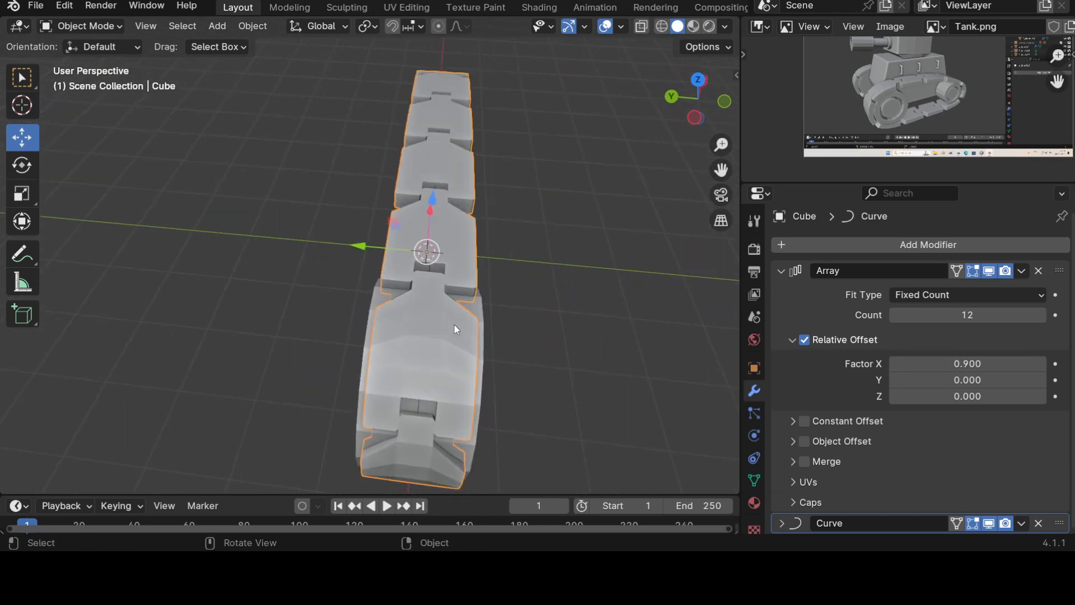
pyautogui.press('s')
pyautogui.press('y')
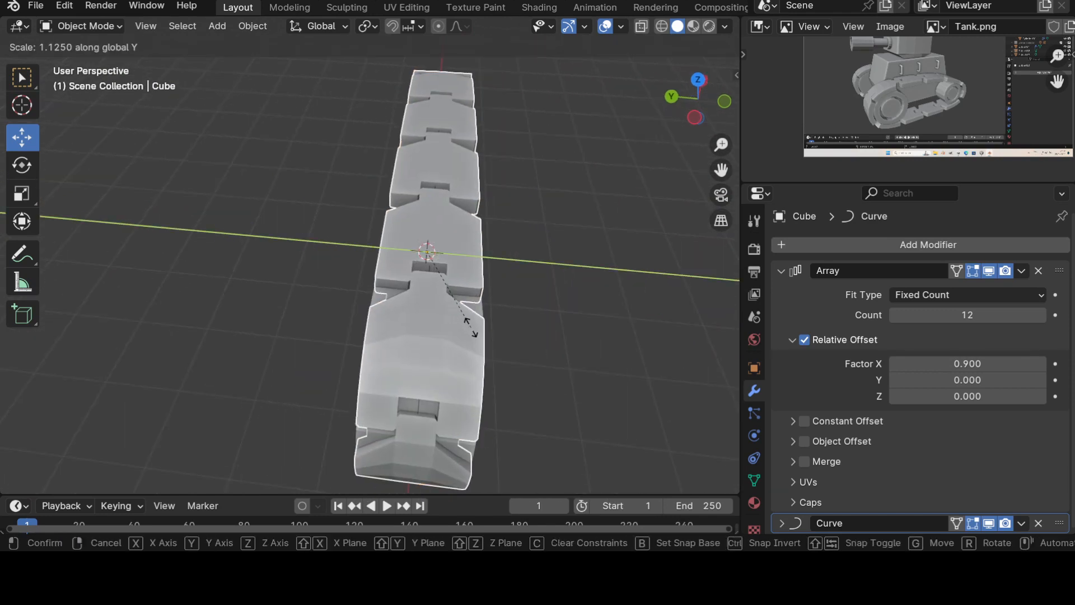
pyautogui.click(471, 329)
pyautogui.moveTo(551, 388); pyautogui.dragTo(419, 325, button='middle')
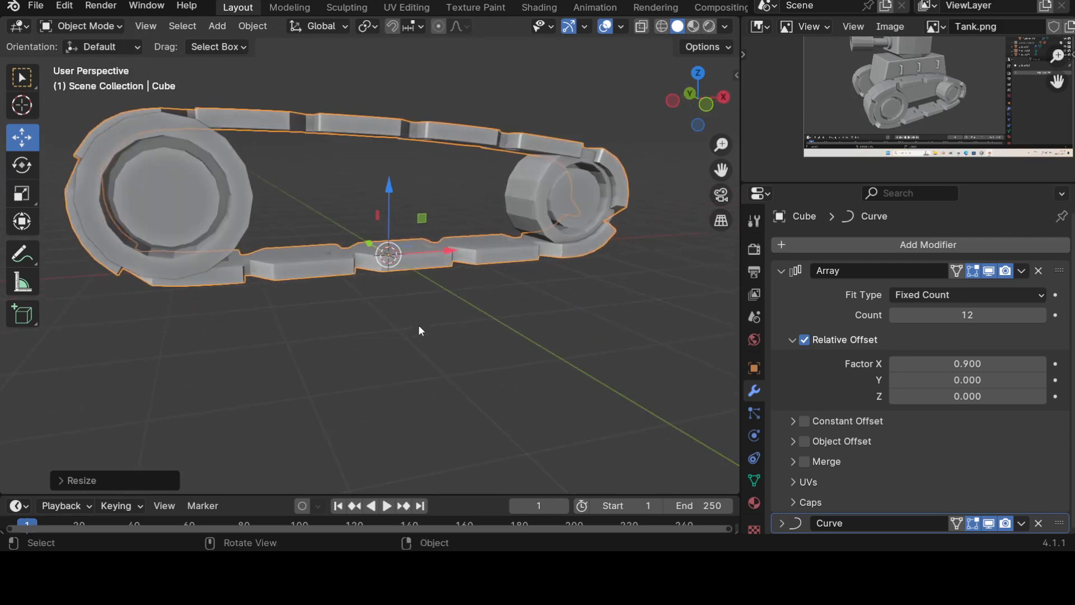
# Step: Hide the track links in front view to leave only the wheels and the path
pyautogui.press('KP_1')
pyautogui.hotkey('alt', 'a')
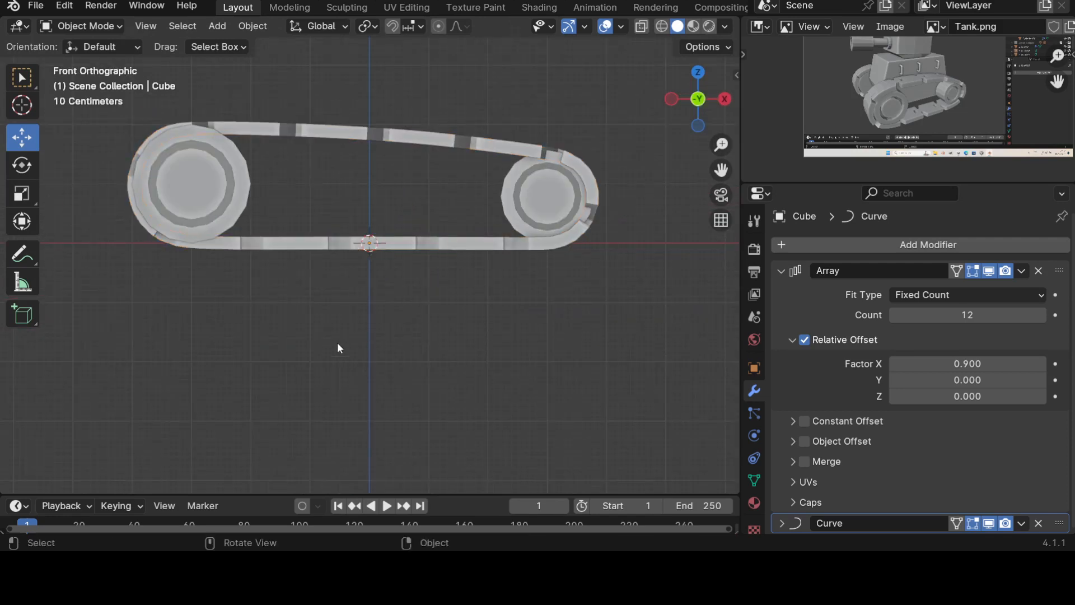
pyautogui.click(429, 247)
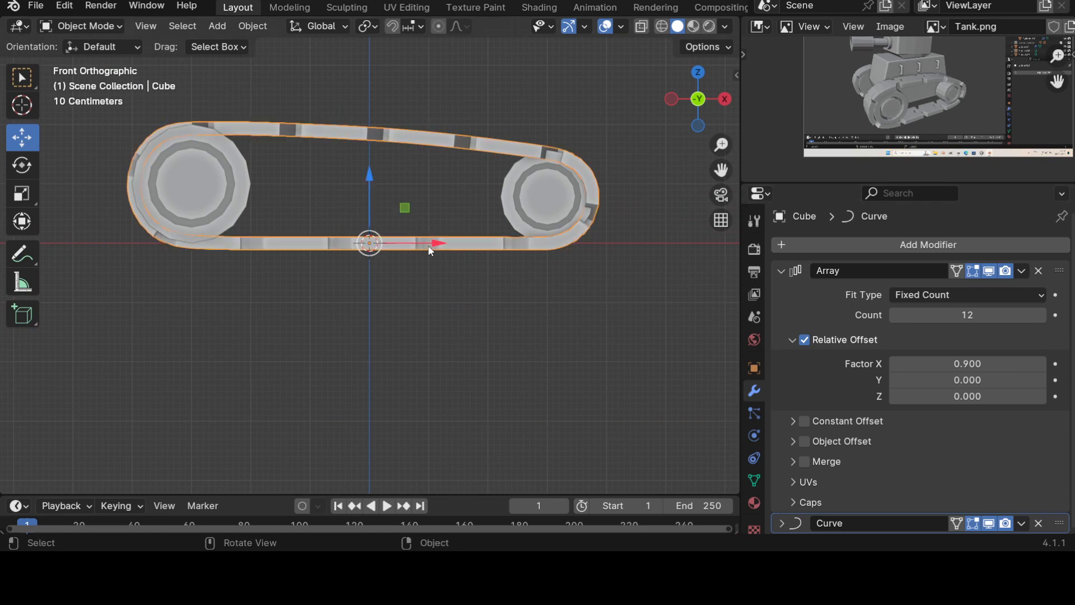
pyautogui.press('h')
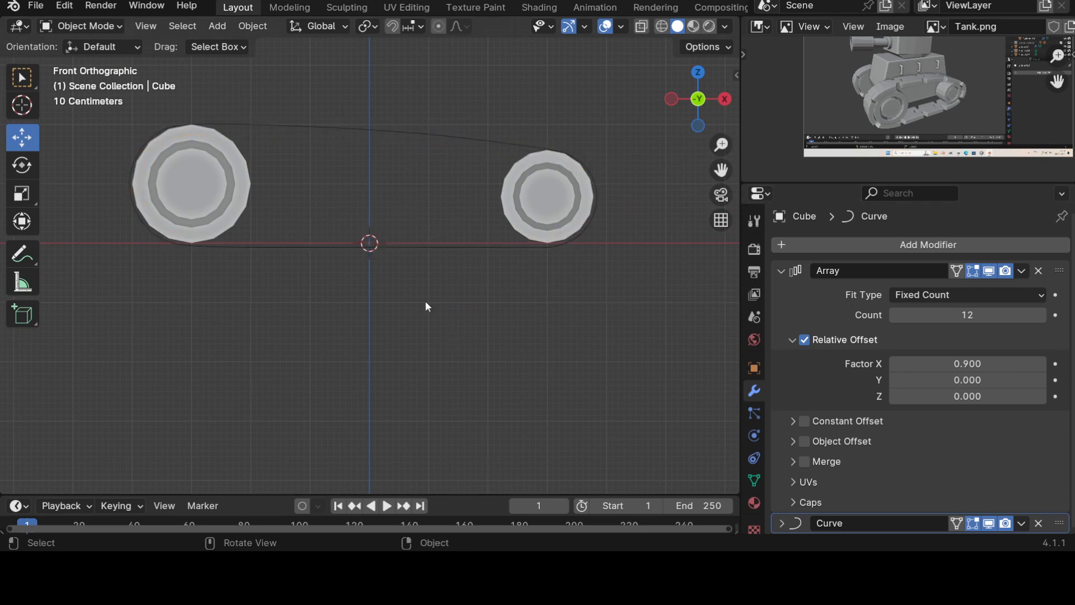
# Step: Scale the path along the Z axis to about 1.057 and lower it slightly to leave clearance above and below the wheels
pyautogui.click(397, 246)
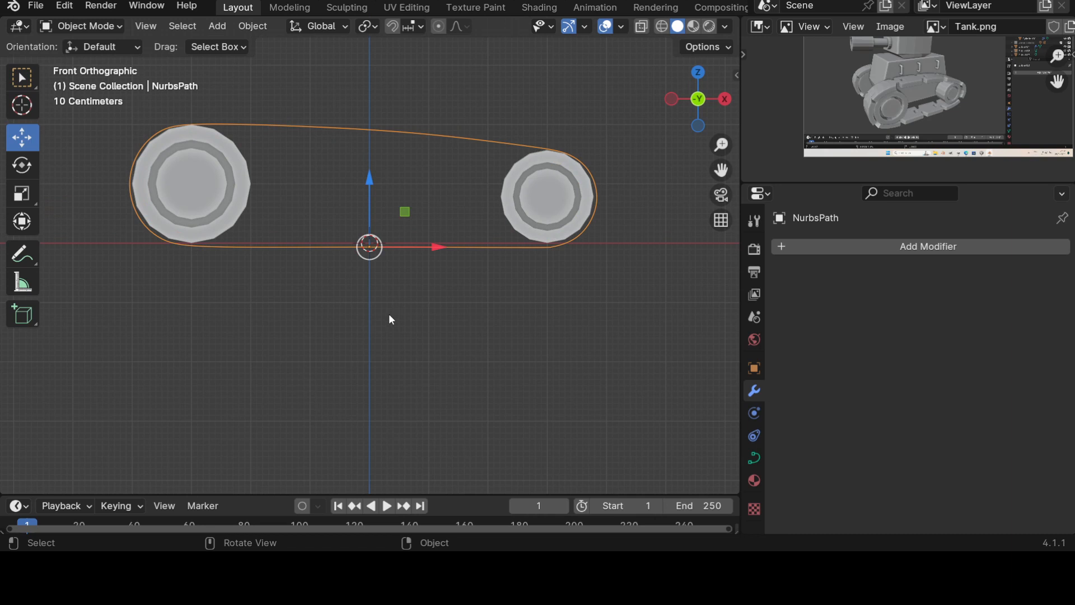
pyautogui.press('s')
pyautogui.press('z')
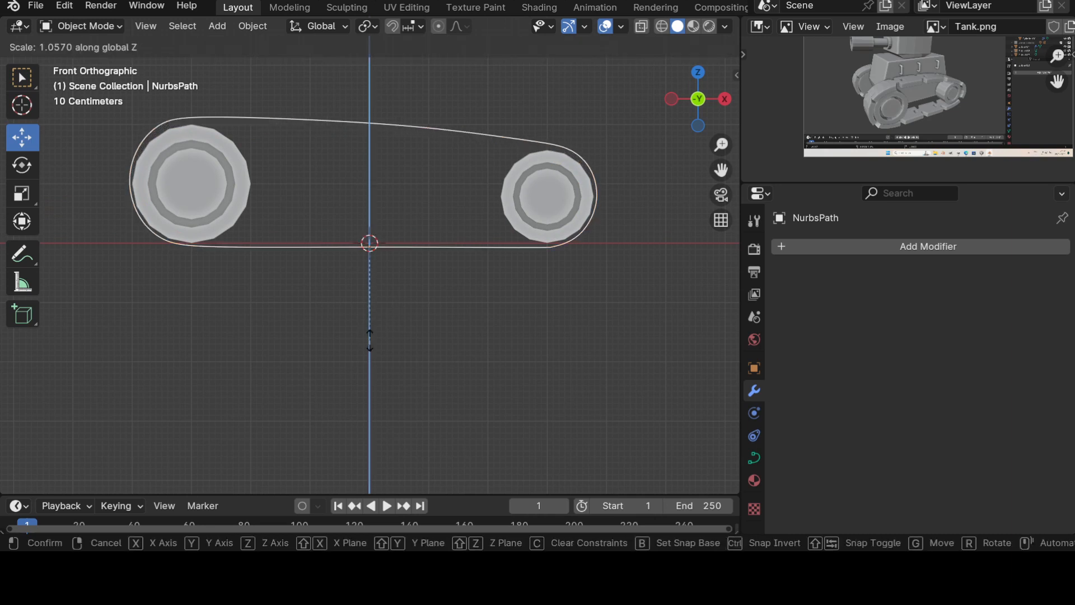
pyautogui.click(370, 338)
pyautogui.moveTo(372, 177); pyautogui.dragTo(371, 185)
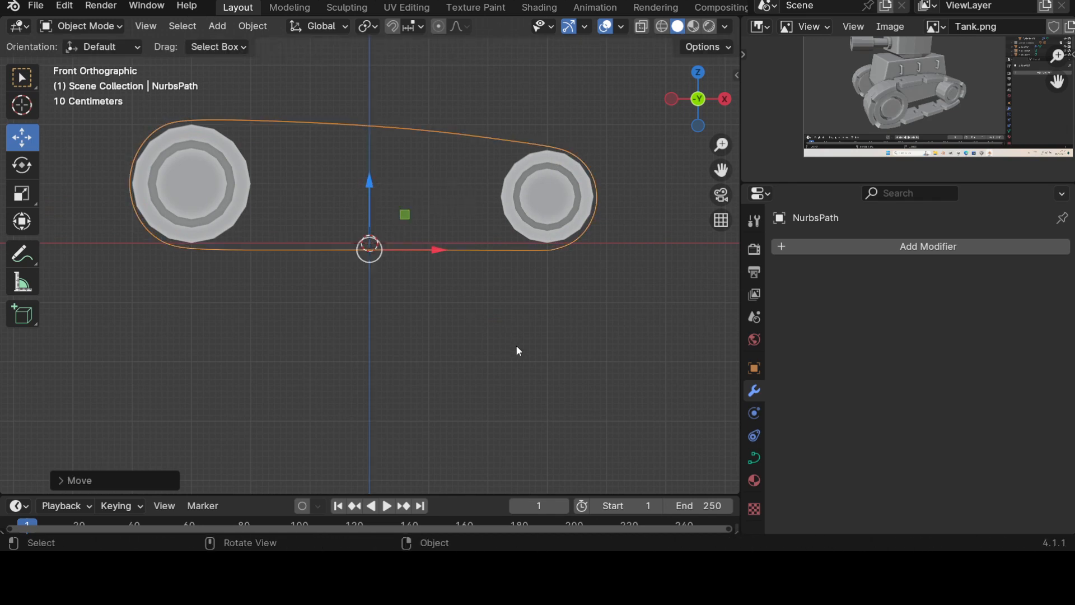
# Step: Scale the path along the X axis to about 1.012 so it clears the outer sides of both wheels
pyautogui.press('s')
pyautogui.press('x')
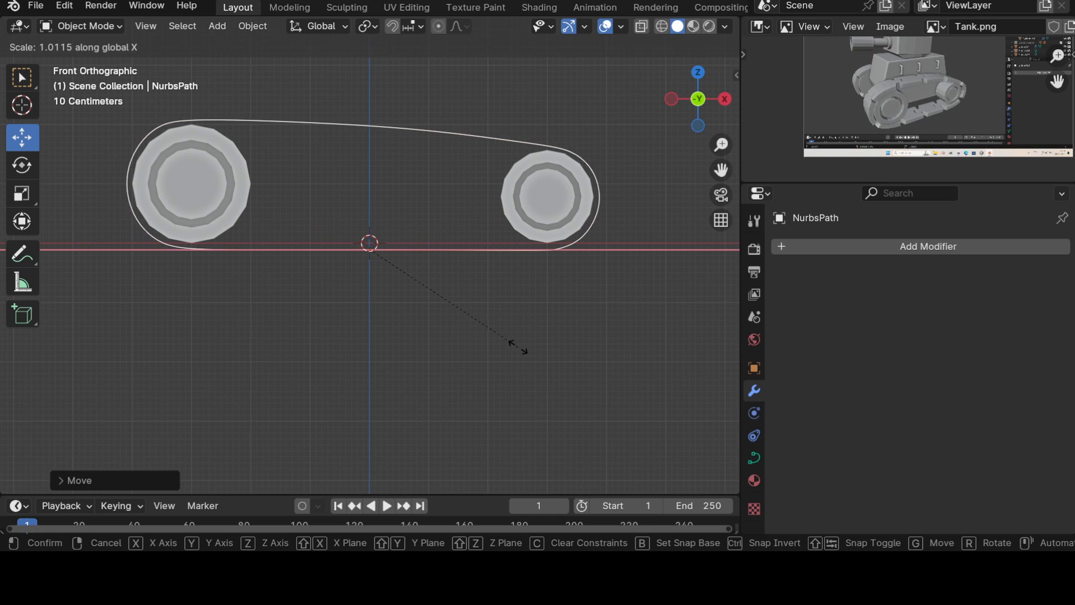
pyautogui.click(518, 349)
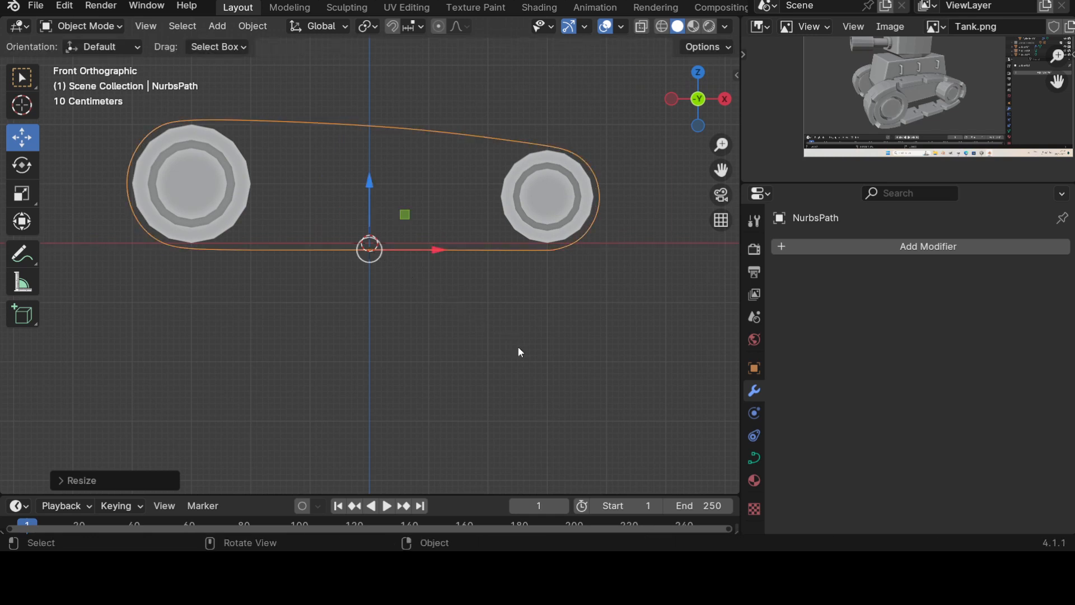
# Step: Unhide the track links, select them and examine how they meet along the lower run between the wheels
pyautogui.hotkey('alt', 'h')
pyautogui.moveTo(533, 351); pyautogui.dragTo(501, 293, button='middle')
pyautogui.click(436, 220)
pyautogui.moveTo(442, 235); pyautogui.dragTo(469, 294, button='middle')
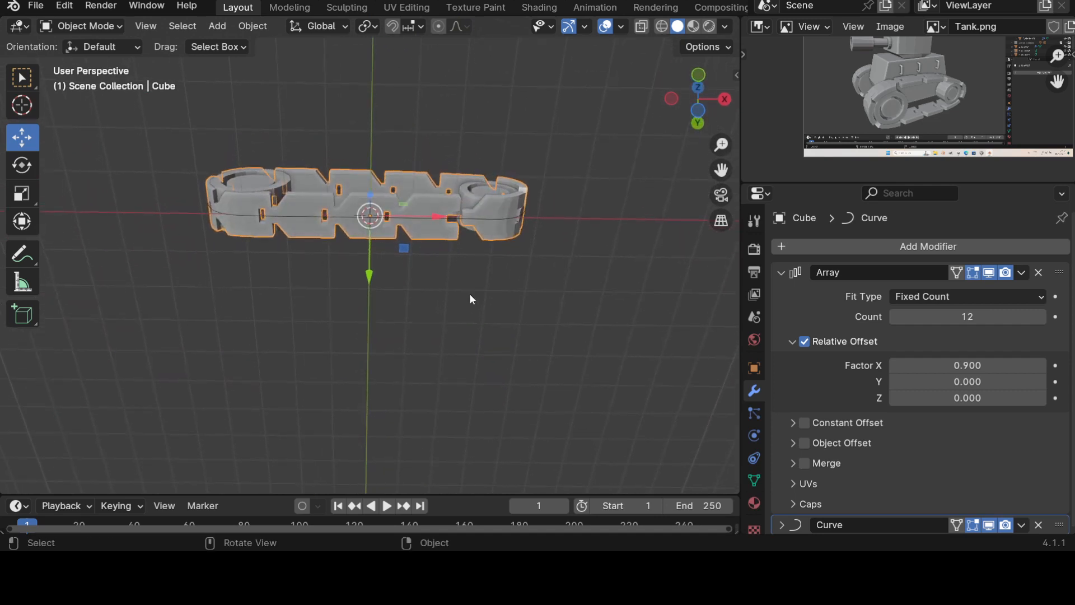
pyautogui.scroll(3, 469, 294)
pyautogui.moveTo(338, 211); pyautogui.dragTo(404, 270, button='middle')
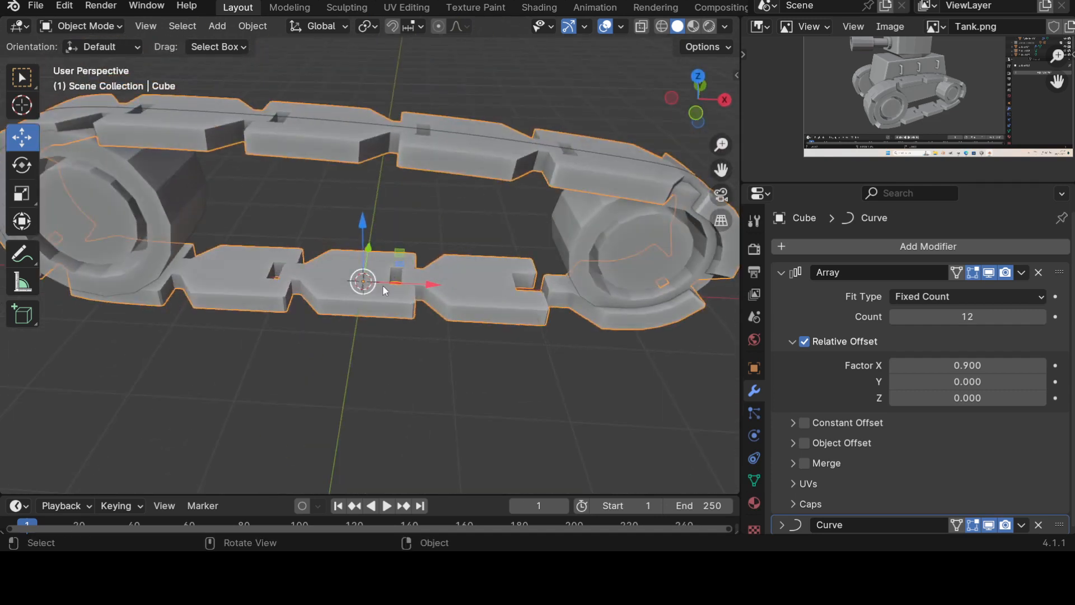
pyautogui.moveTo(509, 362); pyautogui.dragTo(522, 386, button='middle')
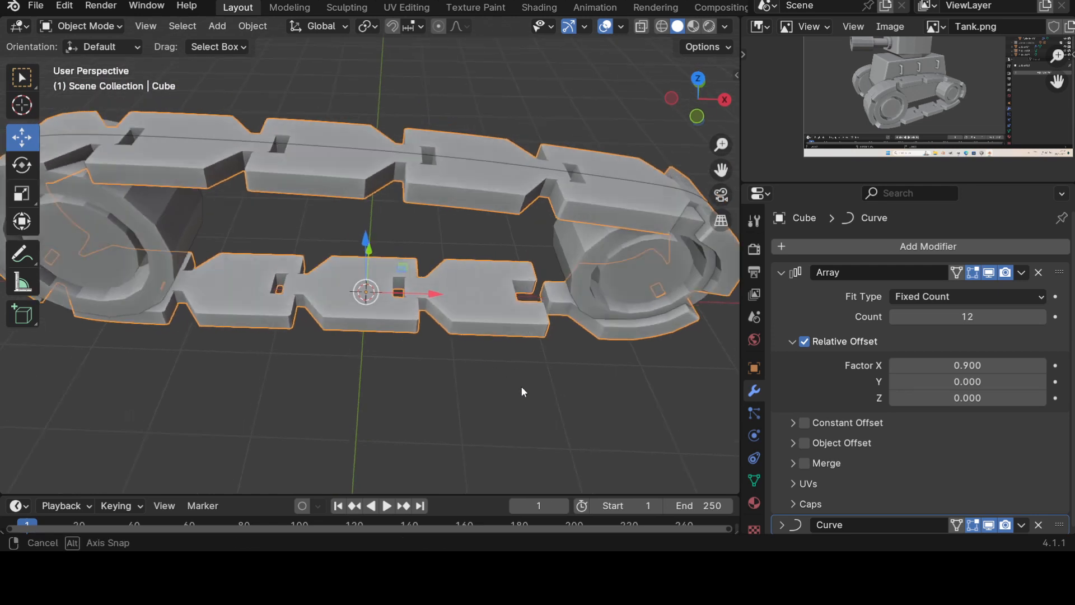
# Step: Scale the track links along the X axis to about 1.01 to close the gap in the lower run
pyautogui.press('s')
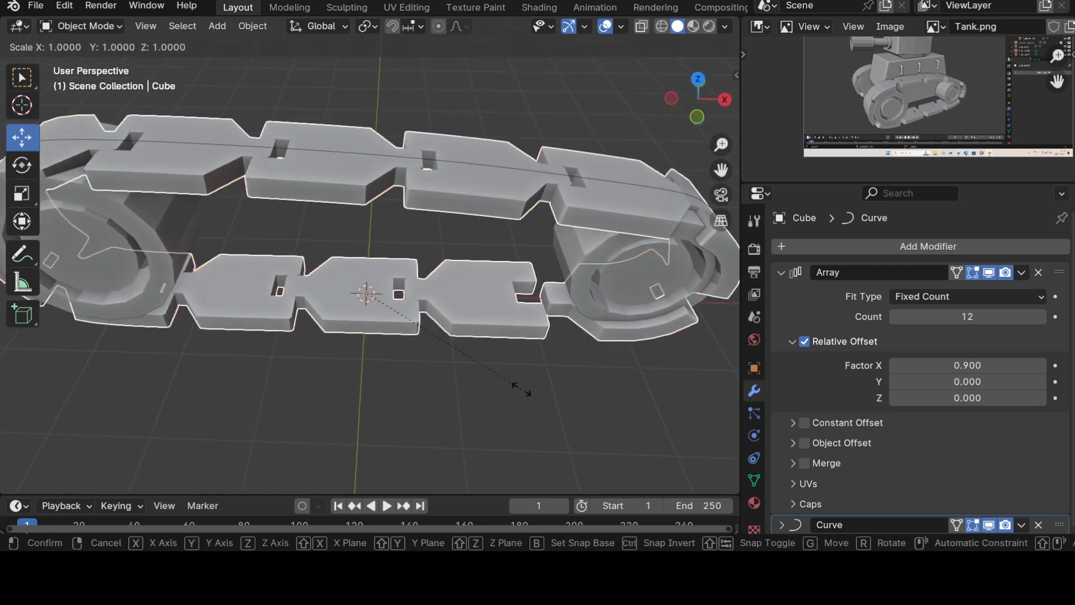
pyautogui.press('x')
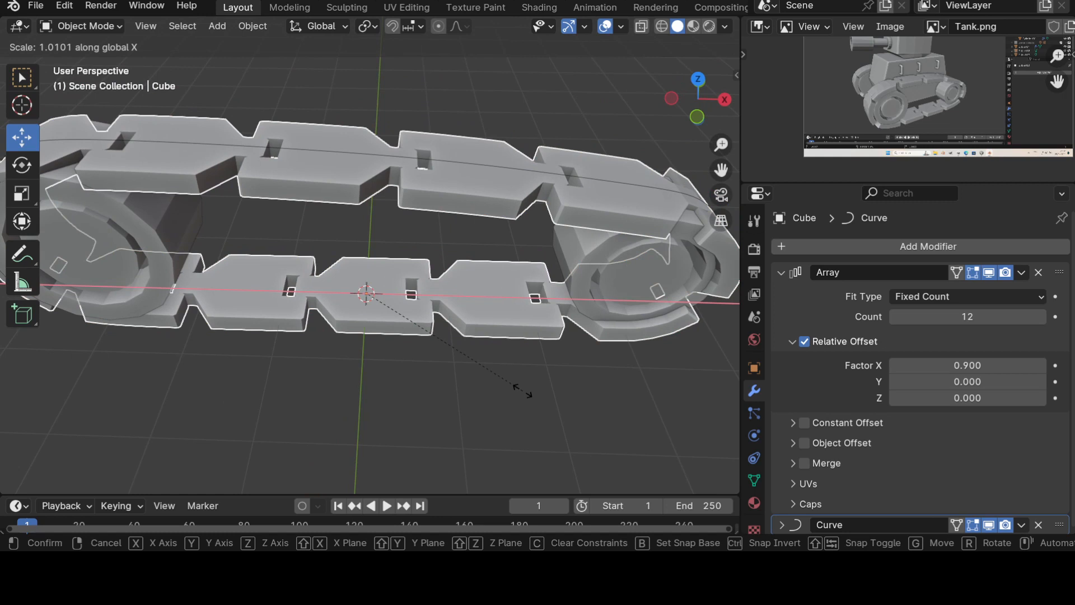
pyautogui.click(516, 384)
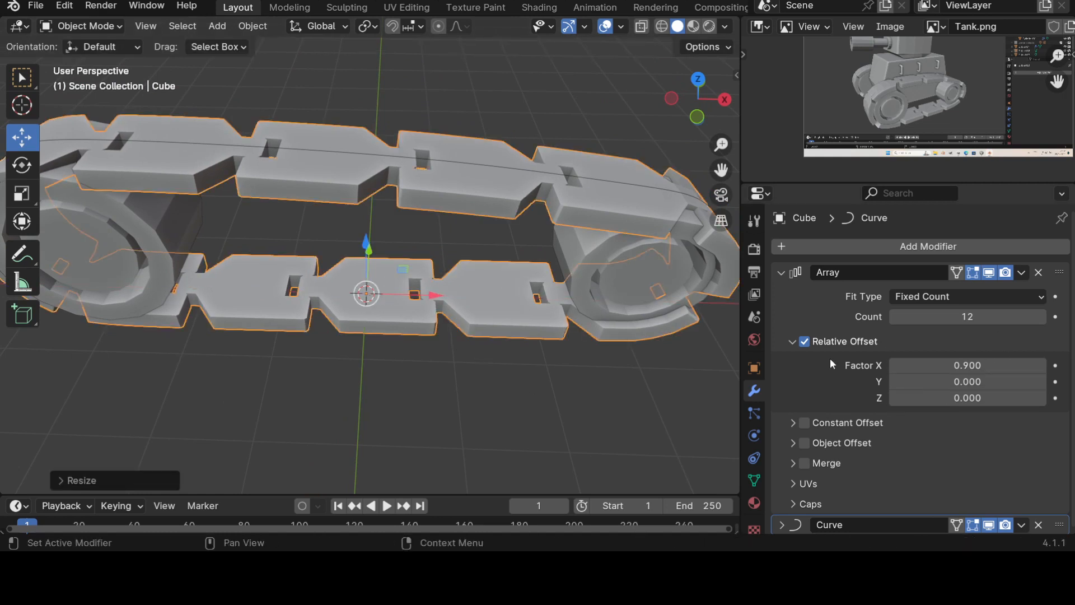
pyautogui.scroll(-5, 362, 386)
pyautogui.click(362, 386)
pyautogui.moveTo(342, 414); pyautogui.dragTo(415, 428, button='middle')
pyautogui.press('KP_1')
pyautogui.scroll(-3, 362, 377)
pyautogui.moveTo(363, 377); pyautogui.dragTo(429, 447, button='middle')
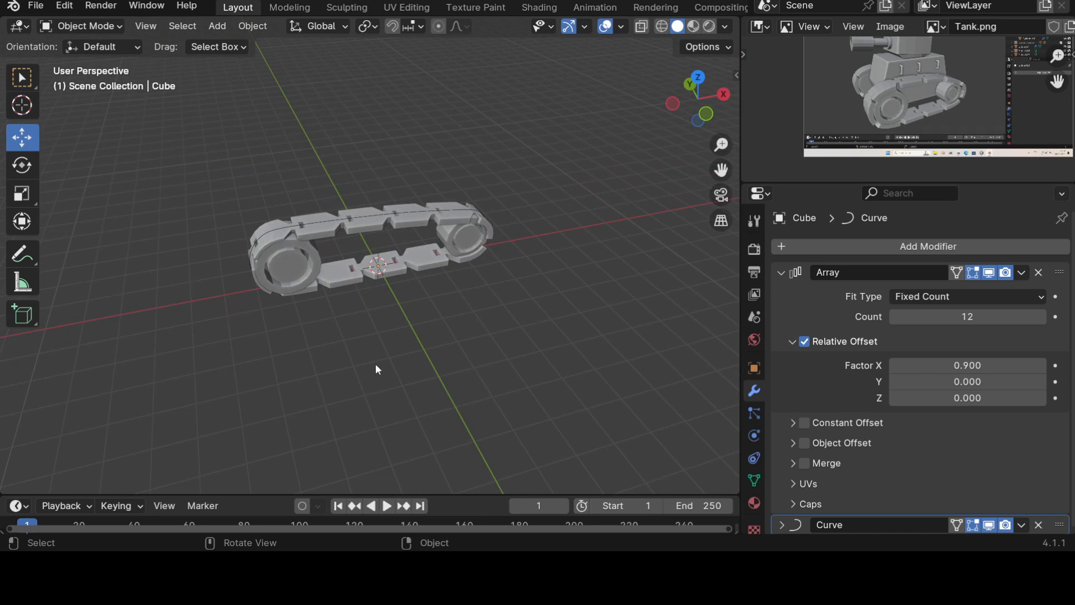
pyautogui.moveTo(369, 341)
pyautogui.mouseDown(button='middle')
pyautogui.moveTo(446, 385)
pyautogui.moveTo(544, 360)
pyautogui.moveTo(389, 340)
pyautogui.moveTo(331, 349)
pyautogui.moveTo(378, 353)
pyautogui.mouseUp(button='middle')
# Step: Apply the scale of the track links
pyautogui.click(358, 242)
pyautogui.hotkey('ctrl', 'a')
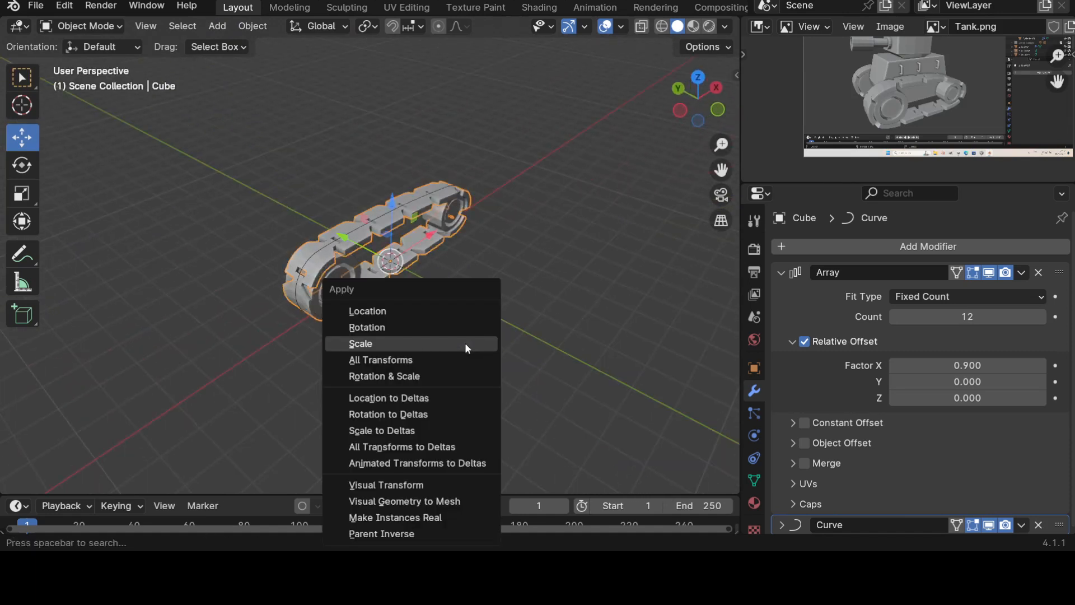
pyautogui.click(465, 343)
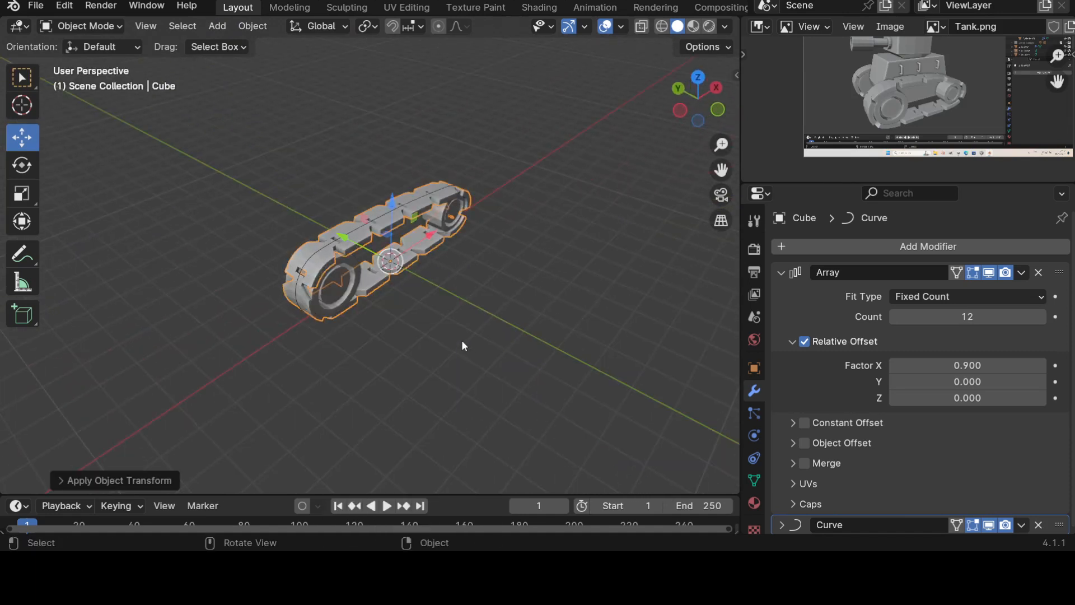
# Step: Apply the scale of the large wheel and the small wheel, checking the transform values of the wheels and track
pyautogui.click(343, 290)
pyautogui.press('n')
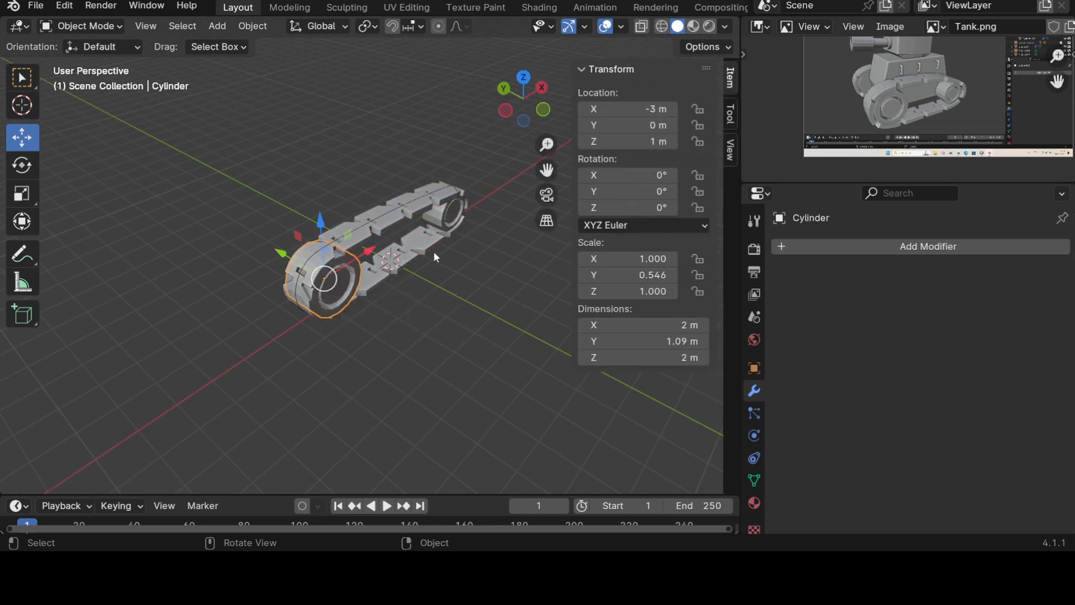
pyautogui.hotkey('ctrl', 'a')
pyautogui.click(389, 343)
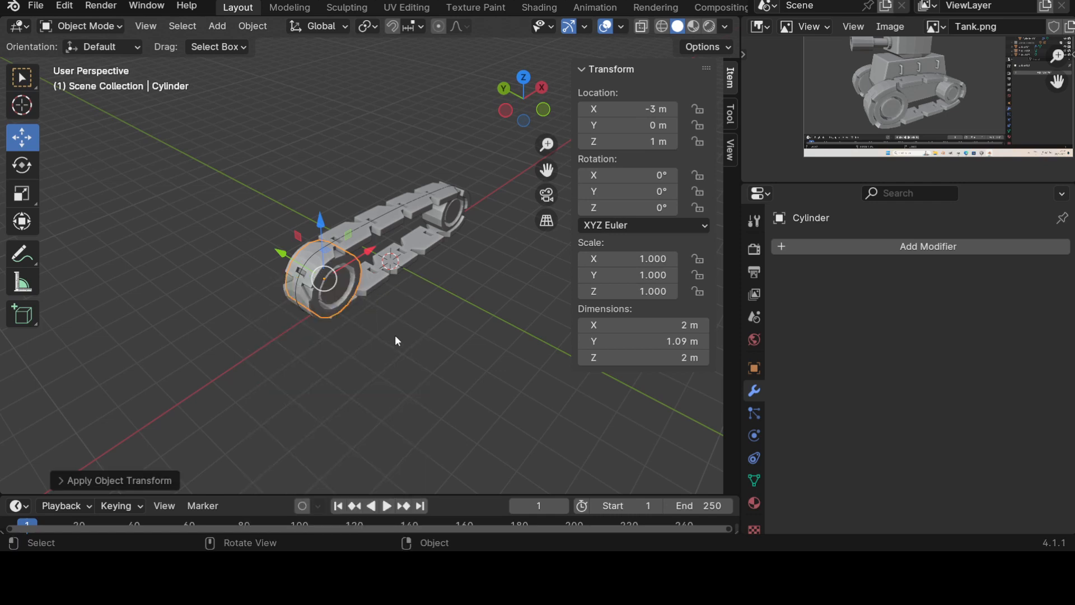
pyautogui.click(442, 214)
pyautogui.hotkey('ctrl', 'a')
pyautogui.click(468, 345)
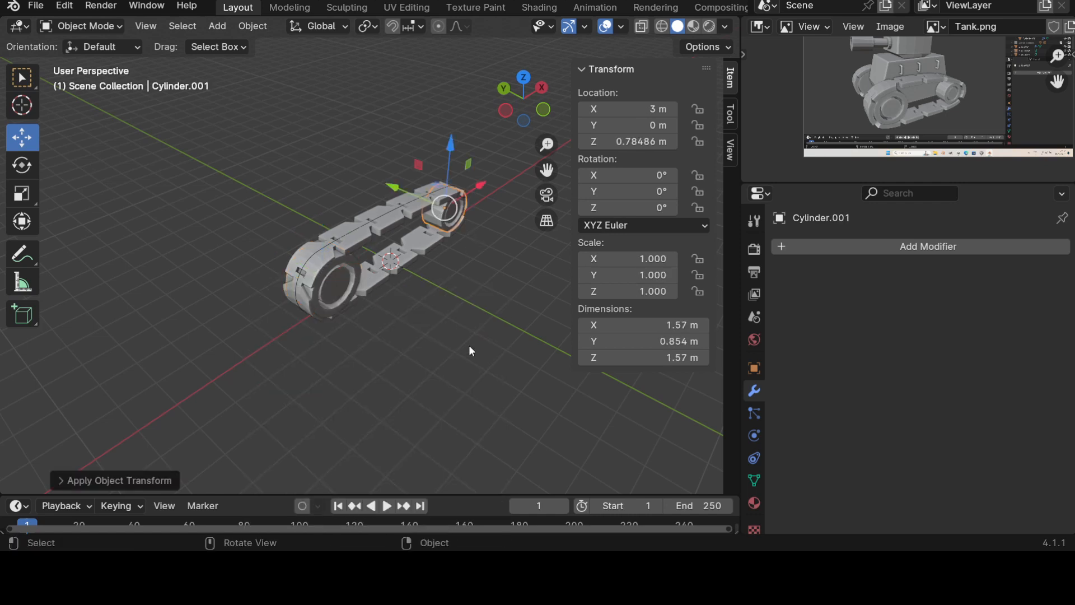
pyautogui.moveTo(471, 372); pyautogui.dragTo(449, 367, button='middle')
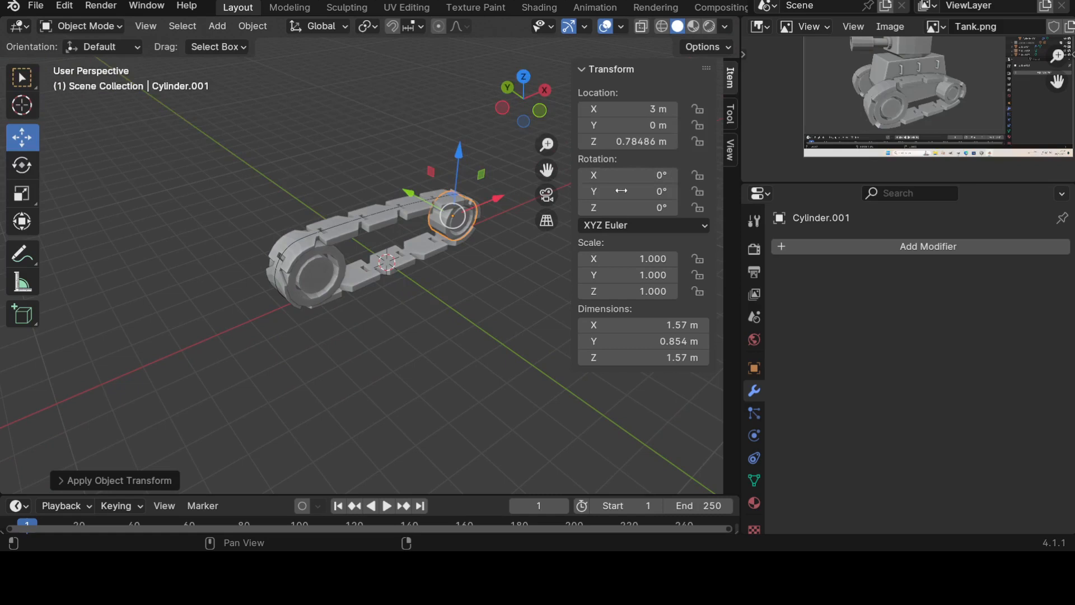
pyautogui.click(324, 252)
pyautogui.click(375, 224)
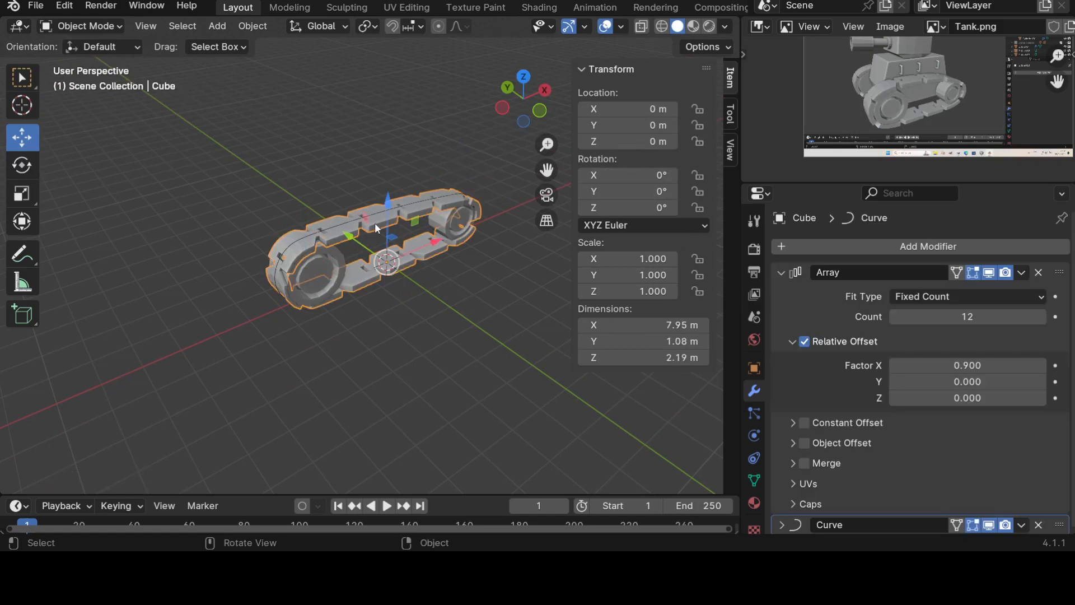
pyautogui.press('n')
# Step: Select both wheels together with the track links and move them along negative Y, away from the path, following the tank reference image
pyautogui.moveTo(409, 349); pyautogui.dragTo(399, 228, button='middle')
pyautogui.moveTo(516, 289); pyautogui.dragTo(493, 311, button='middle')
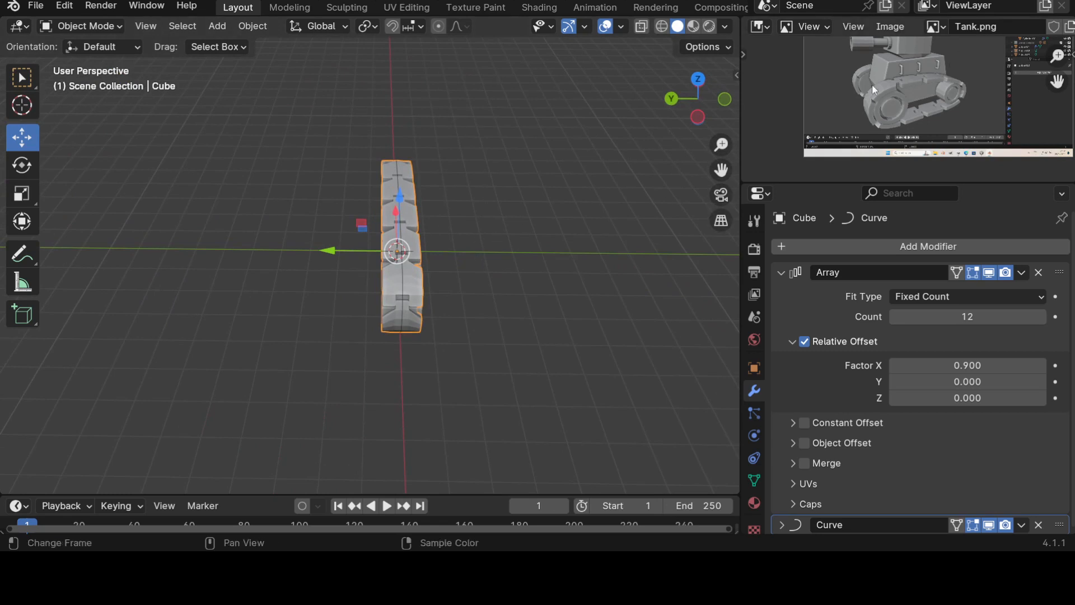
pyautogui.scroll(4, 898, 65)
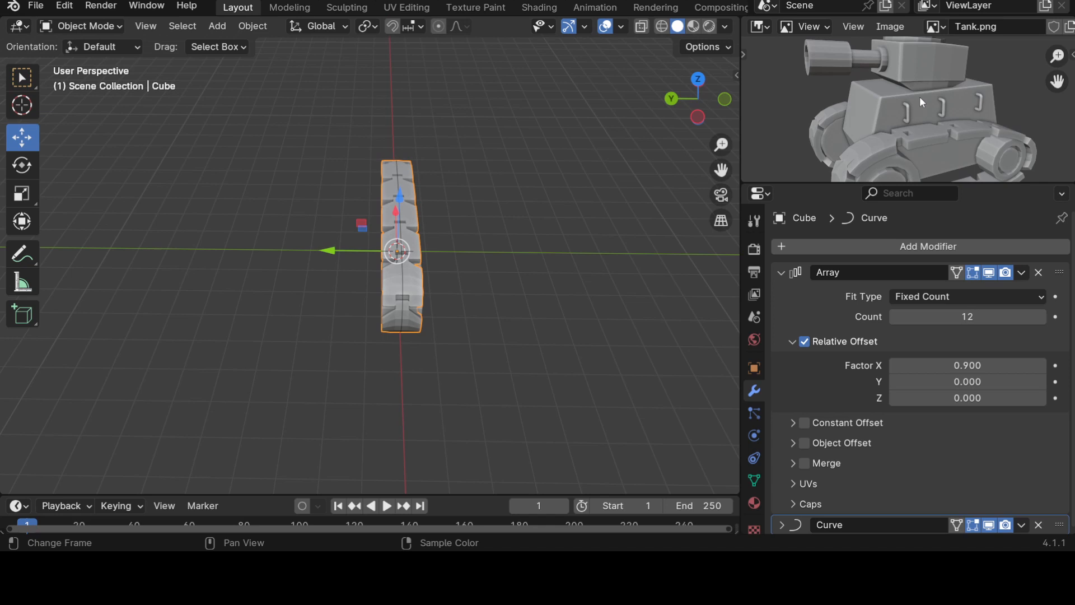
pyautogui.moveTo(453, 251); pyautogui.dragTo(449, 269, button='middle')
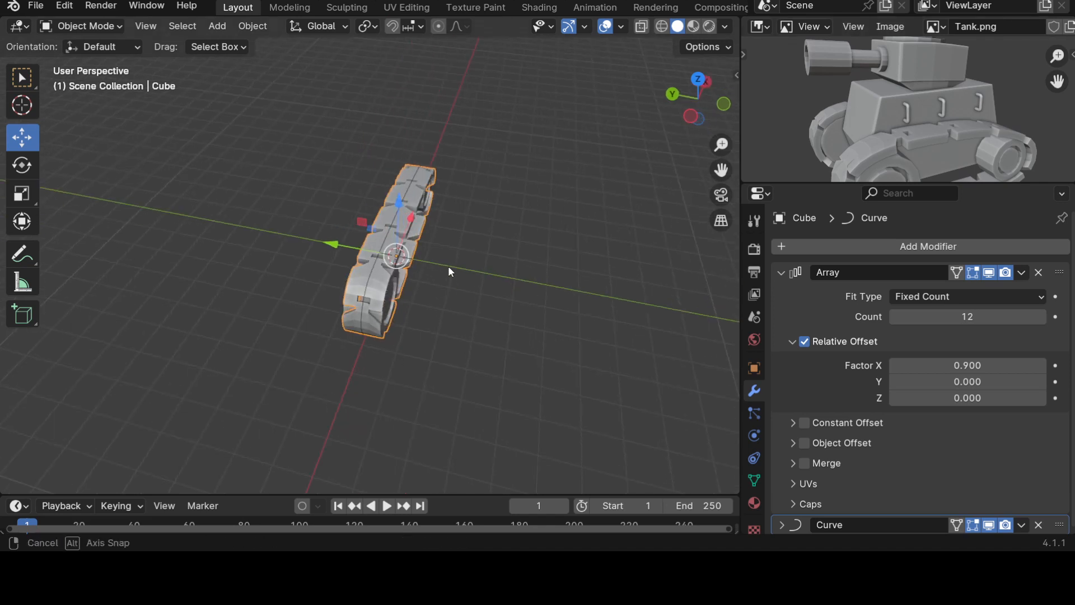
pyautogui.moveTo(487, 305); pyautogui.dragTo(352, 285, button='middle')
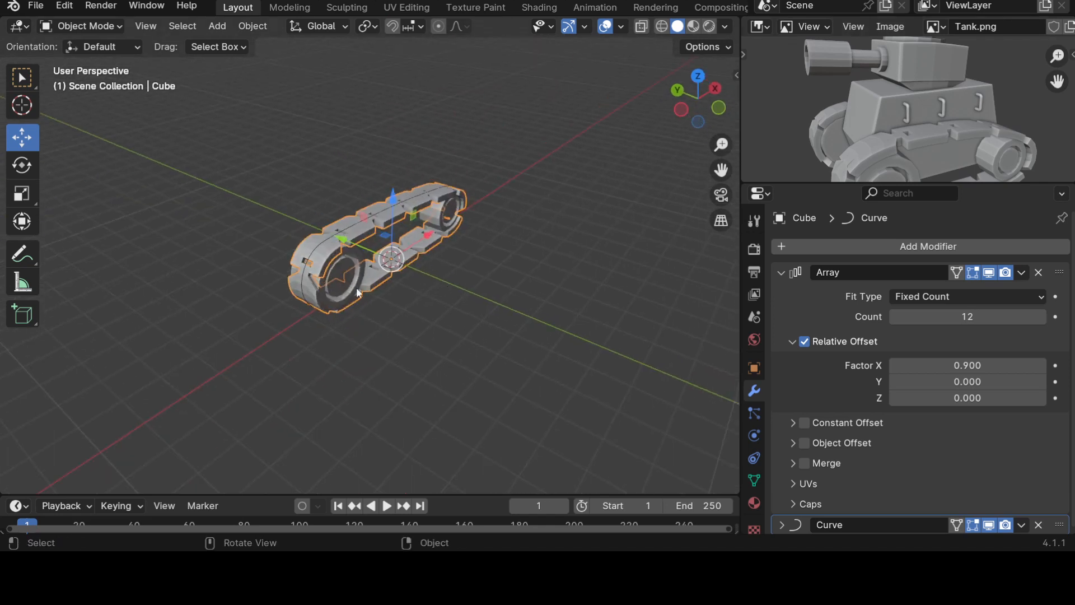
pyautogui.click(341, 284)
pyautogui.scroll(2, 392, 274)
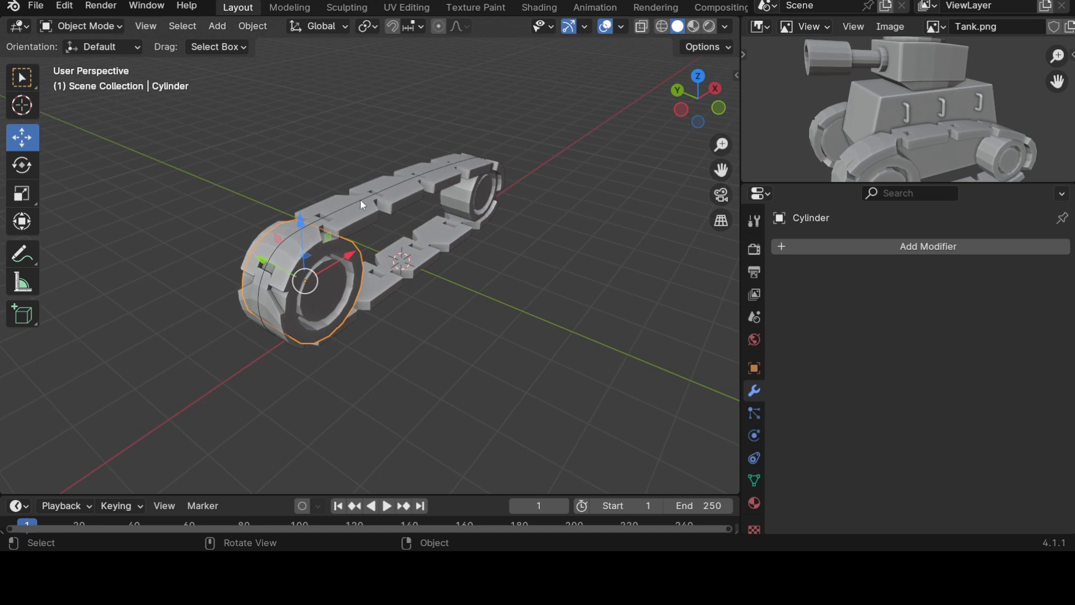
pyautogui.keyDown('shift'); pyautogui.click(472, 190); pyautogui.keyUp('shift')
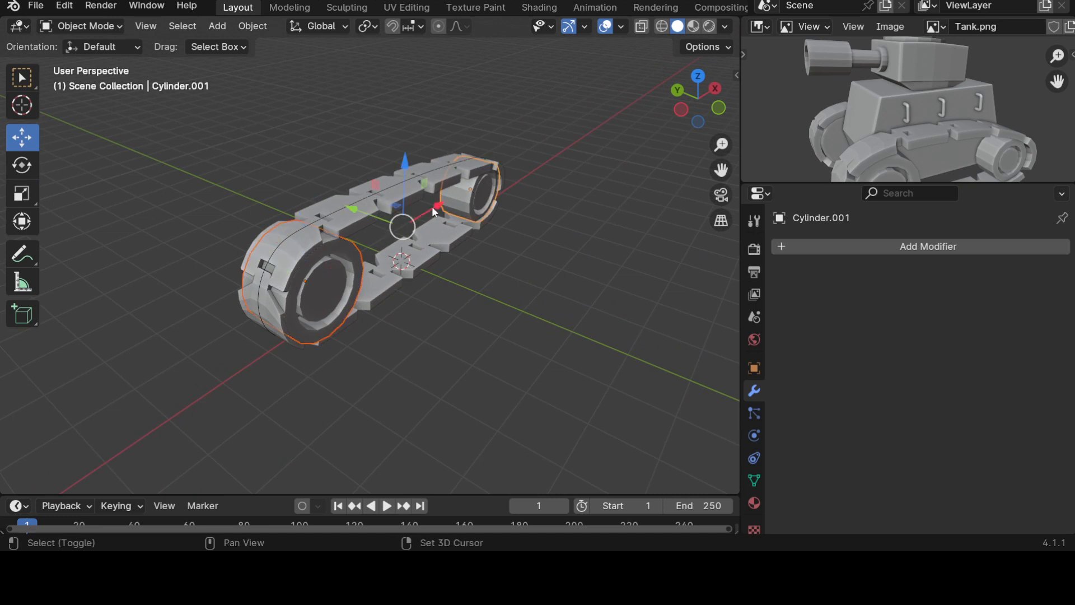
pyautogui.click(340, 230)
pyautogui.moveTo(343, 222); pyautogui.dragTo(440, 286)
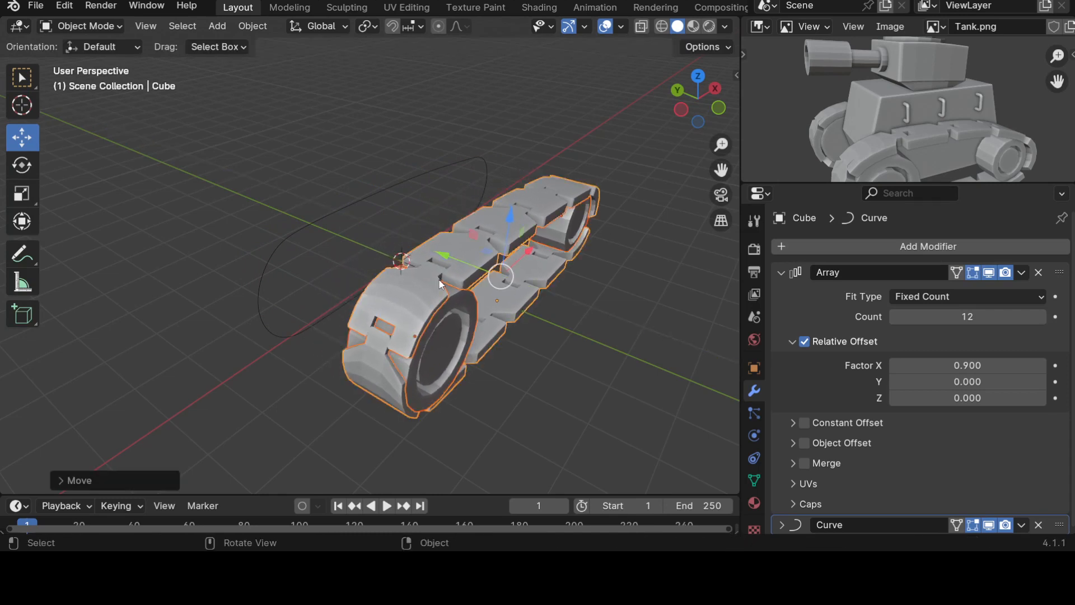
# Step: Check the track assembly's offset in side view, nudge it slightly along the Y axis and deselect it
pyautogui.press('KP_3')
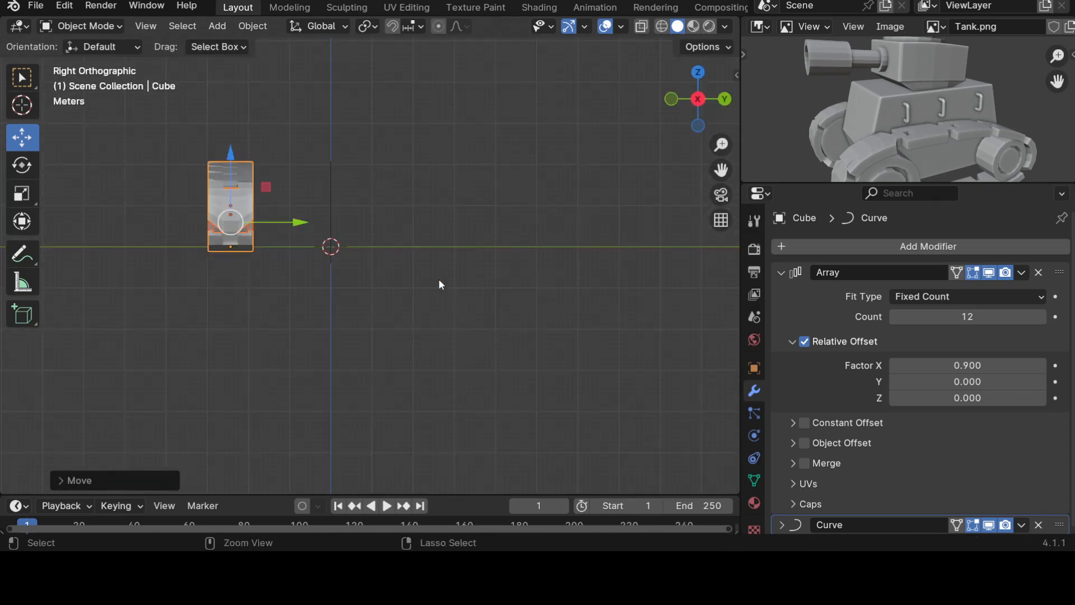
pyautogui.press('ctrl+KP_3')
pyautogui.moveTo(438, 260); pyautogui.dragTo(413, 316, button='middle')
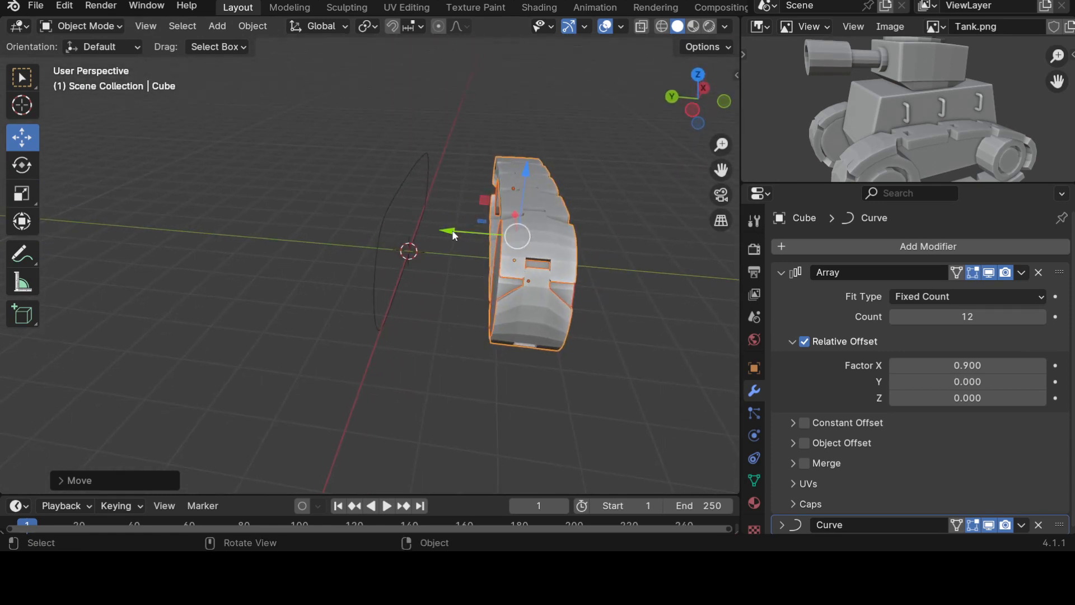
pyautogui.moveTo(455, 235); pyautogui.dragTo(449, 235)
pyautogui.moveTo(458, 374); pyautogui.dragTo(384, 377, button='middle')
pyautogui.click(536, 379)
pyautogui.moveTo(536, 361); pyautogui.dragTo(570, 414, button='middle')
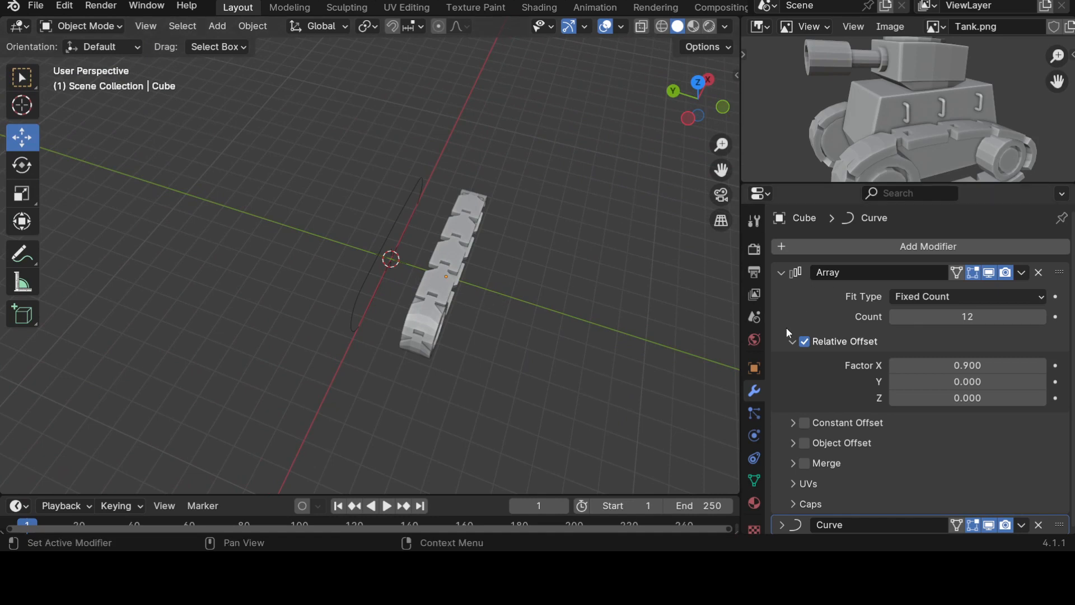
# Step: Collapse the track's Array and Curve modifier settings and add a Mirror modifier to the track links
pyautogui.click(780, 273)
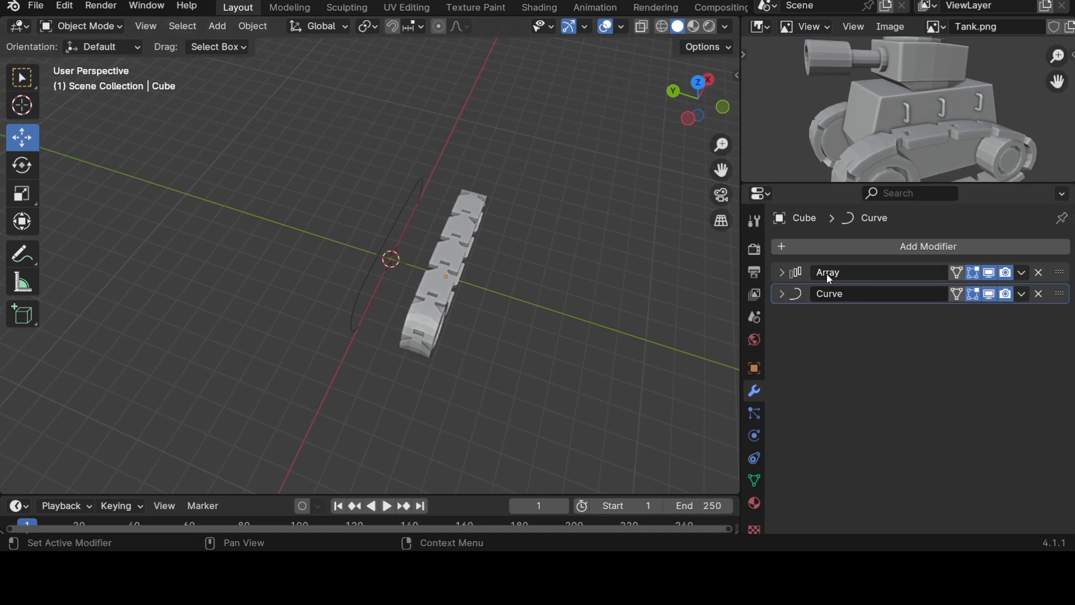
pyautogui.moveTo(566, 342); pyautogui.dragTo(395, 227, button='middle')
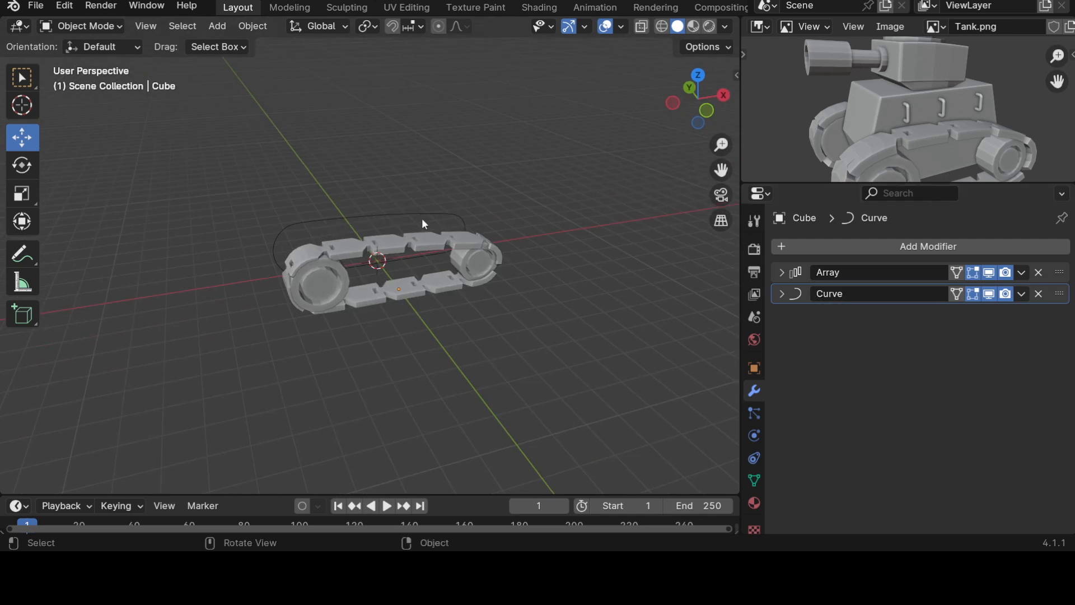
pyautogui.click(782, 294)
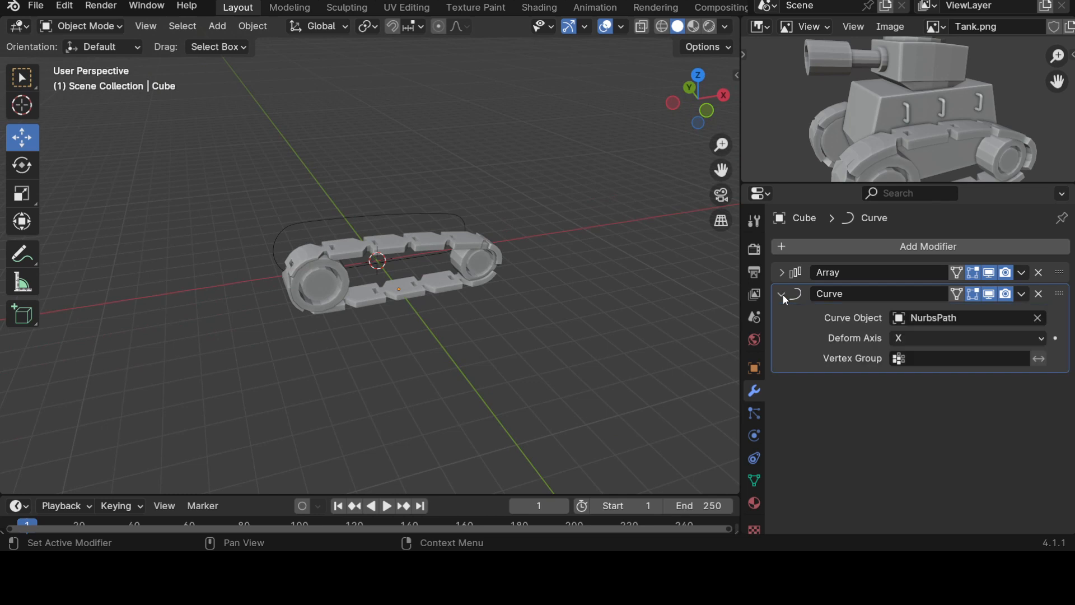
pyautogui.click(781, 294)
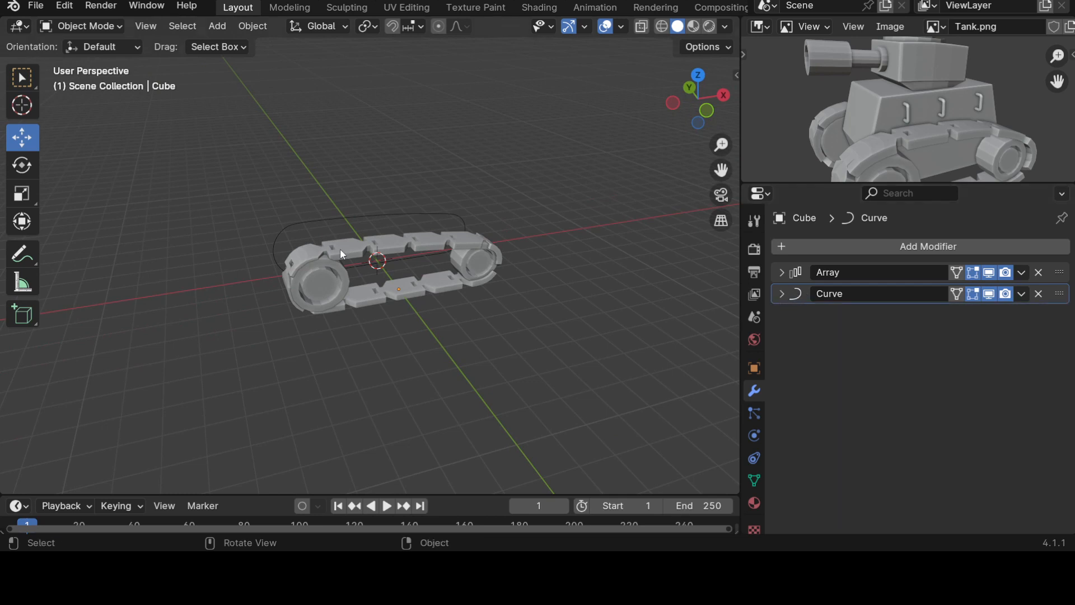
pyautogui.moveTo(384, 377); pyautogui.dragTo(411, 278, button='middle')
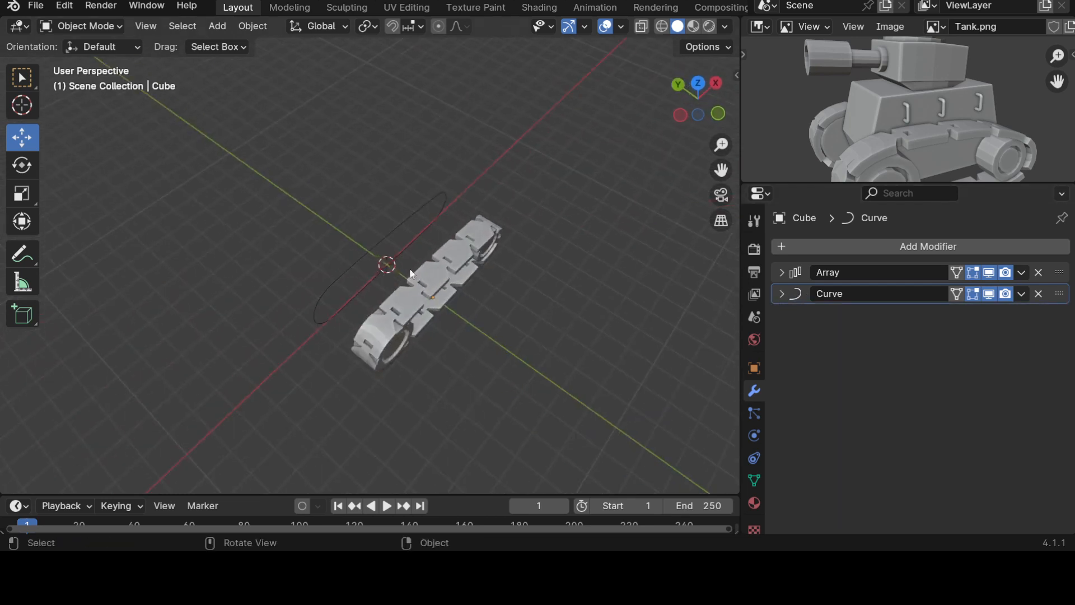
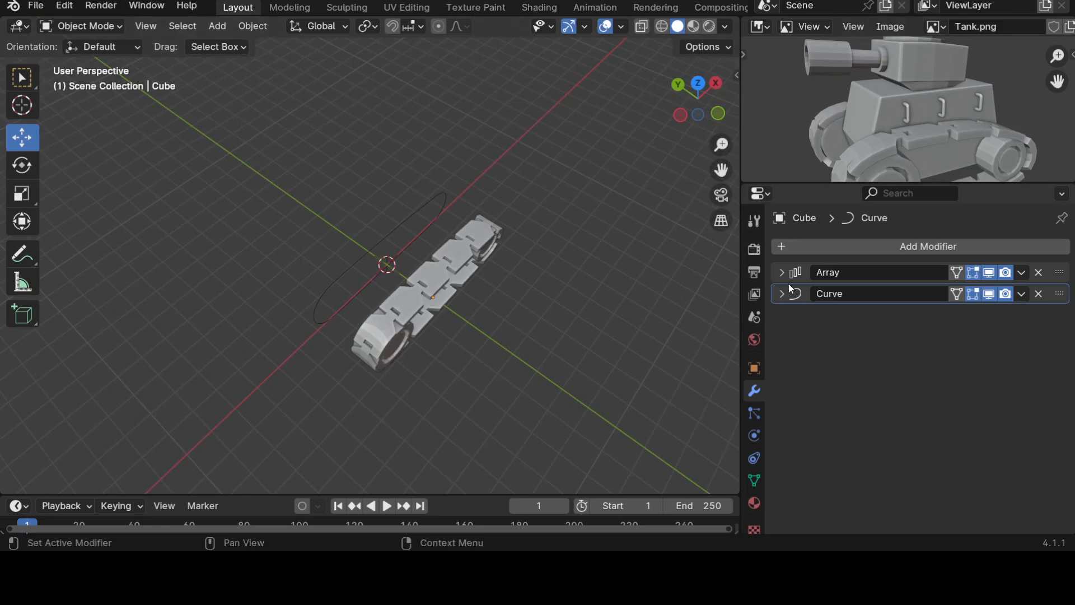
pyautogui.click(865, 243)
pyautogui.click(462, 279)
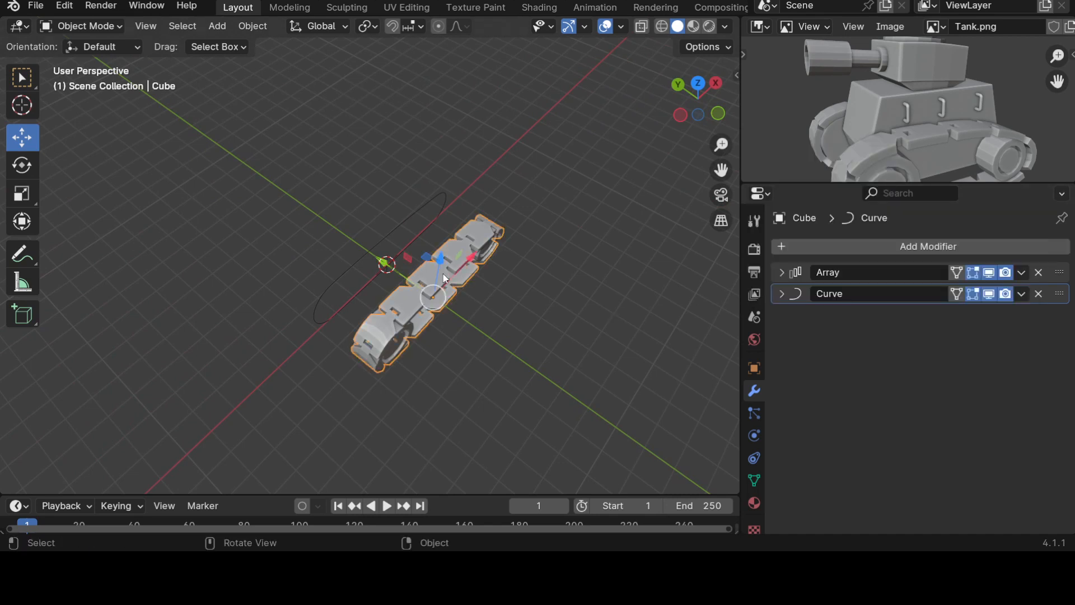
pyautogui.click(848, 246)
pyautogui.moveTo(770, 232)
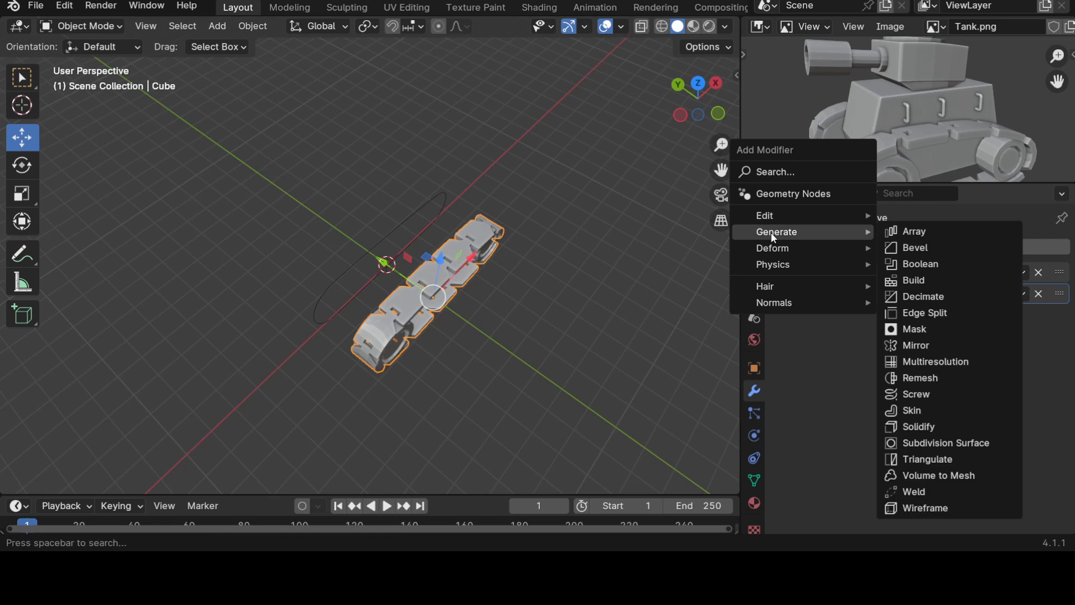
pyautogui.click(929, 343)
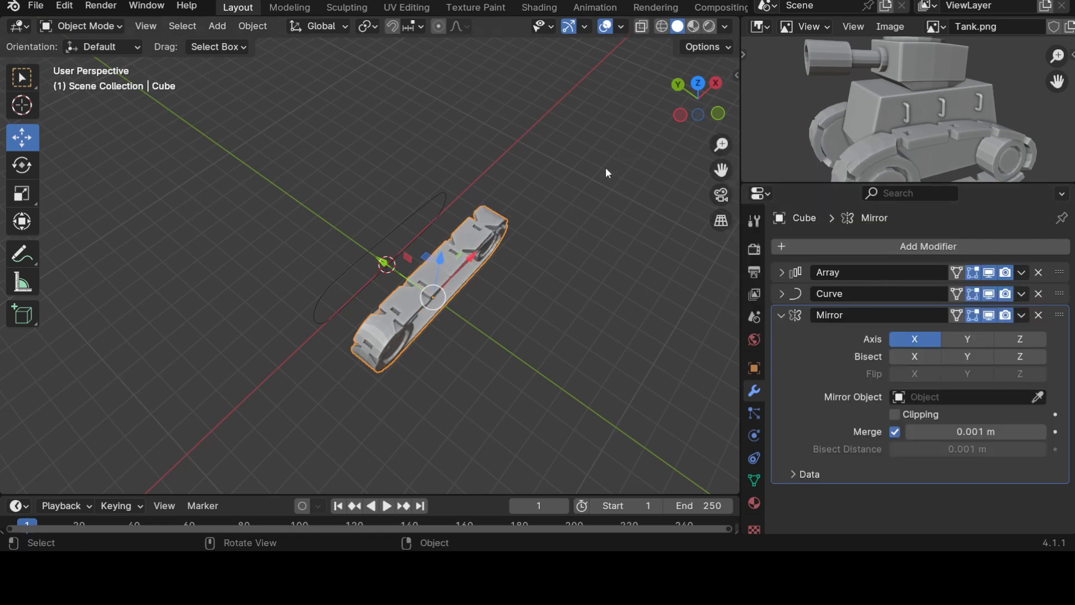
# Step: Set the Mirror modifier to the Y axis only, with NurbsPath as the mirror object
pyautogui.click(915, 339)
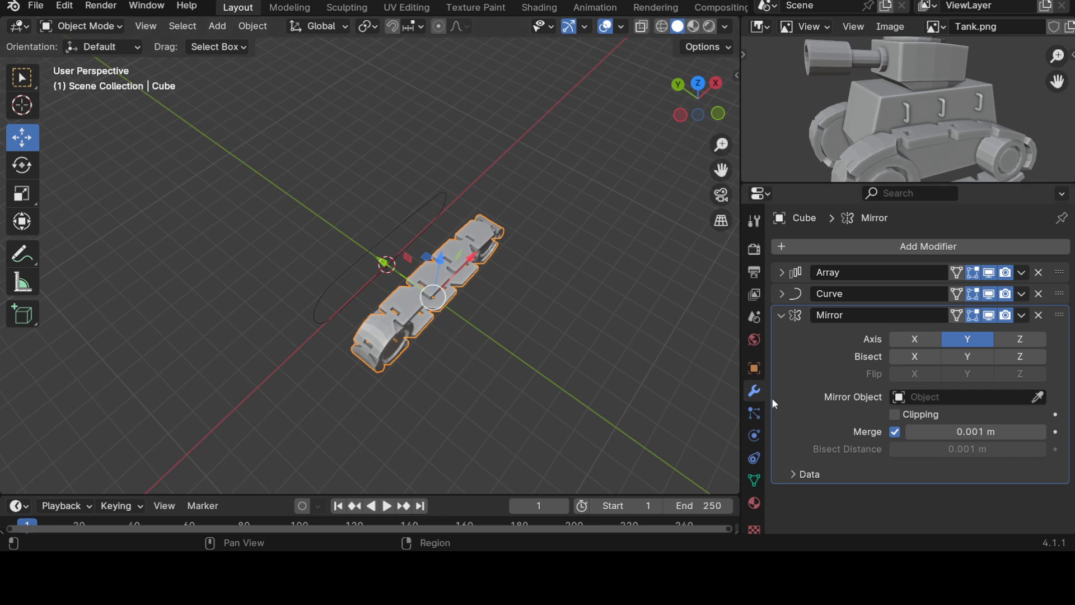
pyautogui.click(1037, 397)
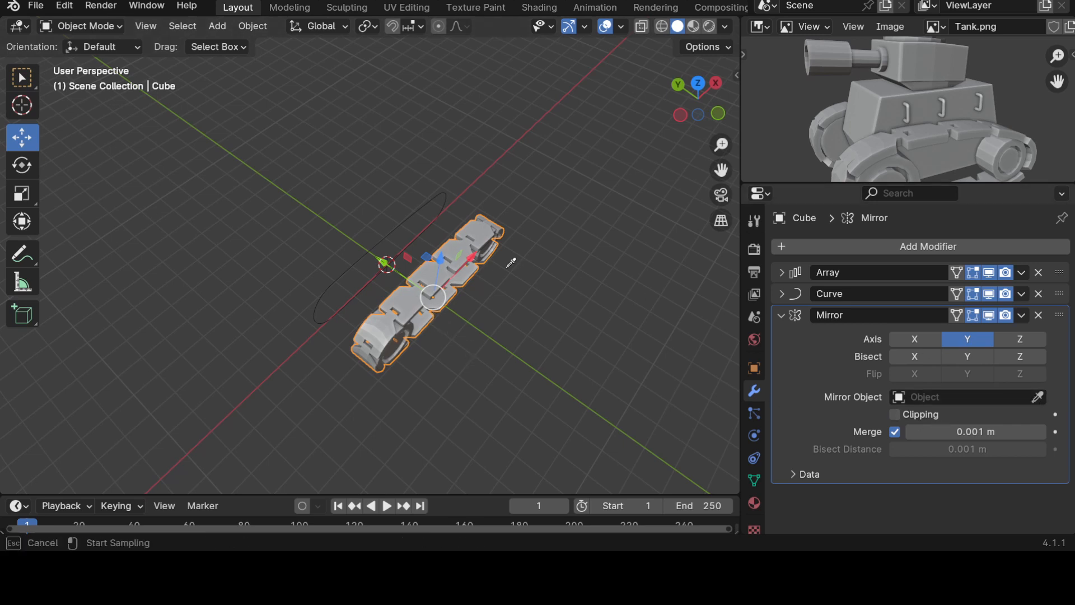
pyautogui.click(409, 217)
pyautogui.moveTo(590, 388); pyautogui.dragTo(467, 332, button='middle')
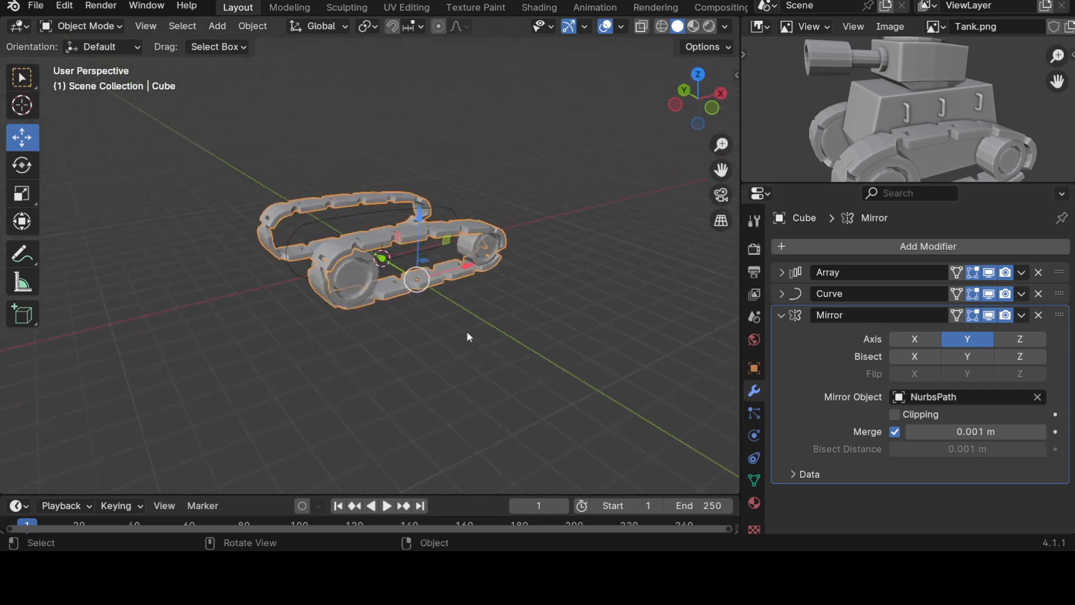
pyautogui.click(356, 288)
pyautogui.scroll(4, 480, 288)
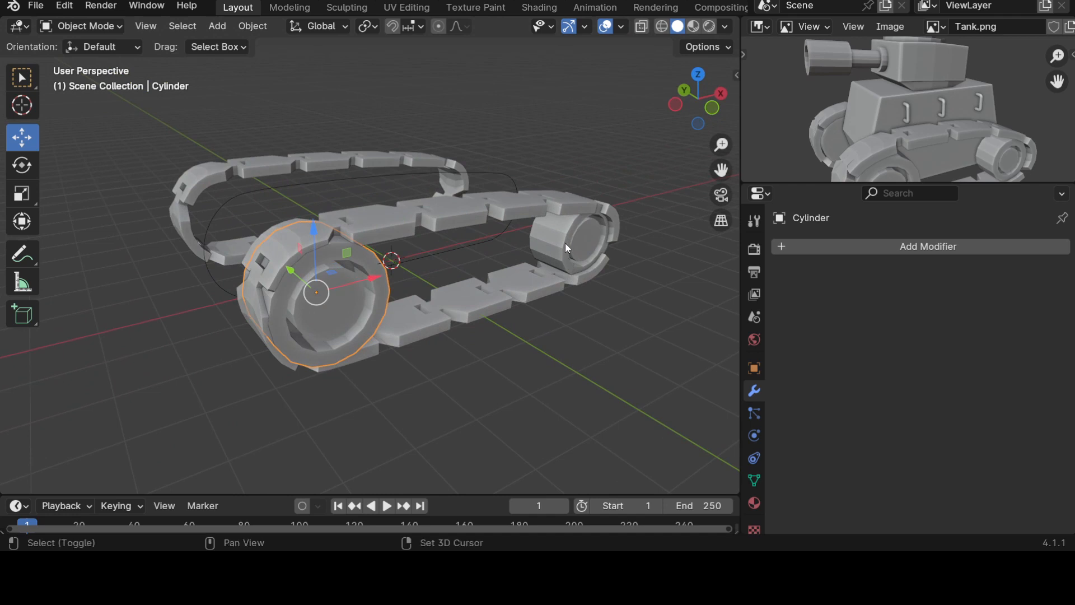
pyautogui.click(566, 243)
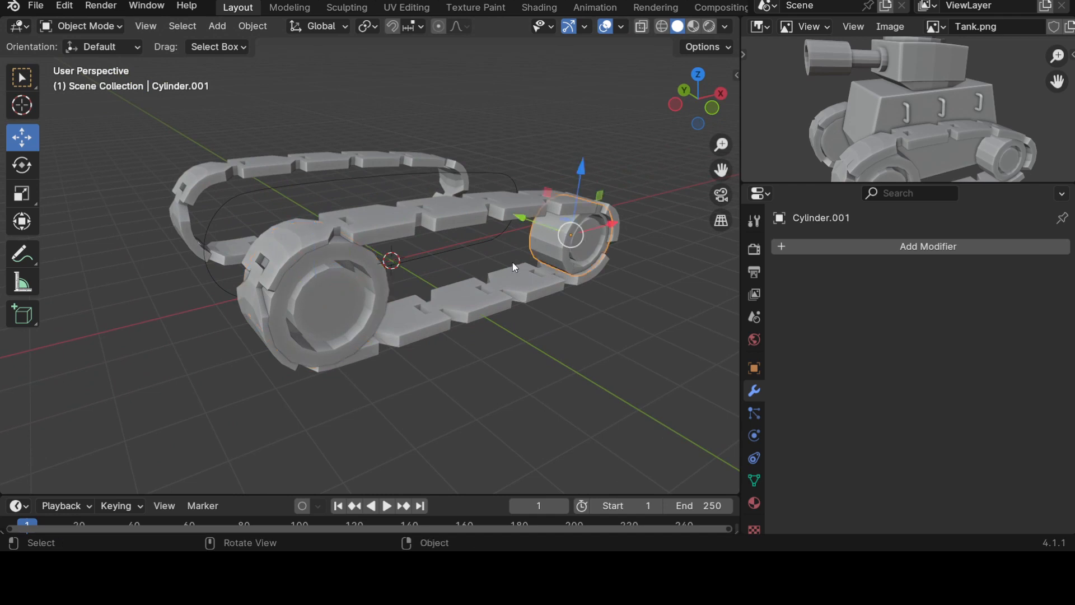
pyautogui.click(317, 326)
pyautogui.keyDown('shift'); pyautogui.click(578, 240); pyautogui.keyUp('shift')
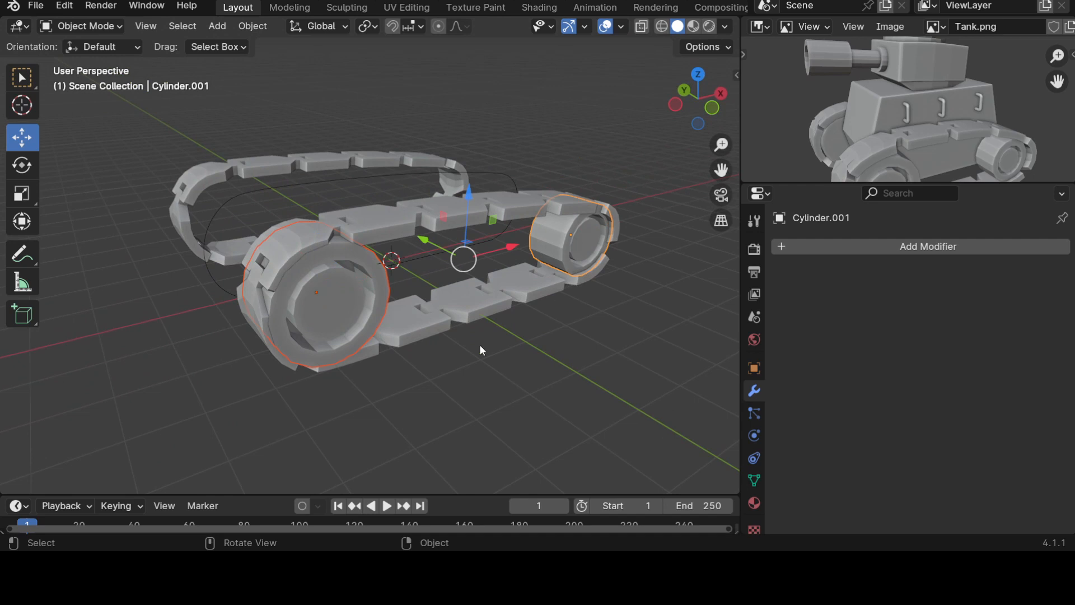
pyautogui.click(334, 325)
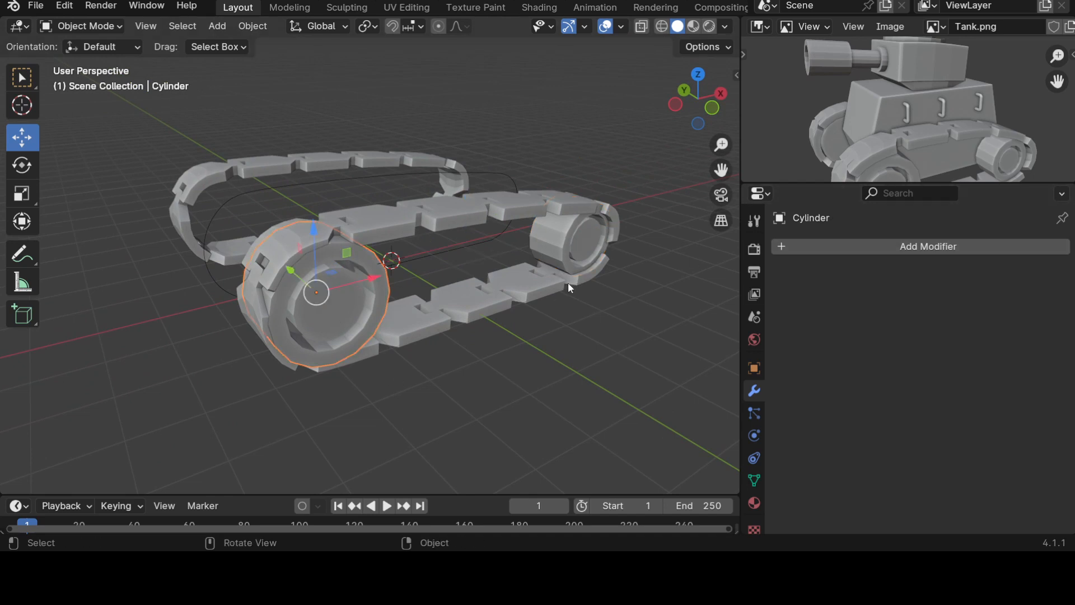
pyautogui.scroll(-2, 484, 367)
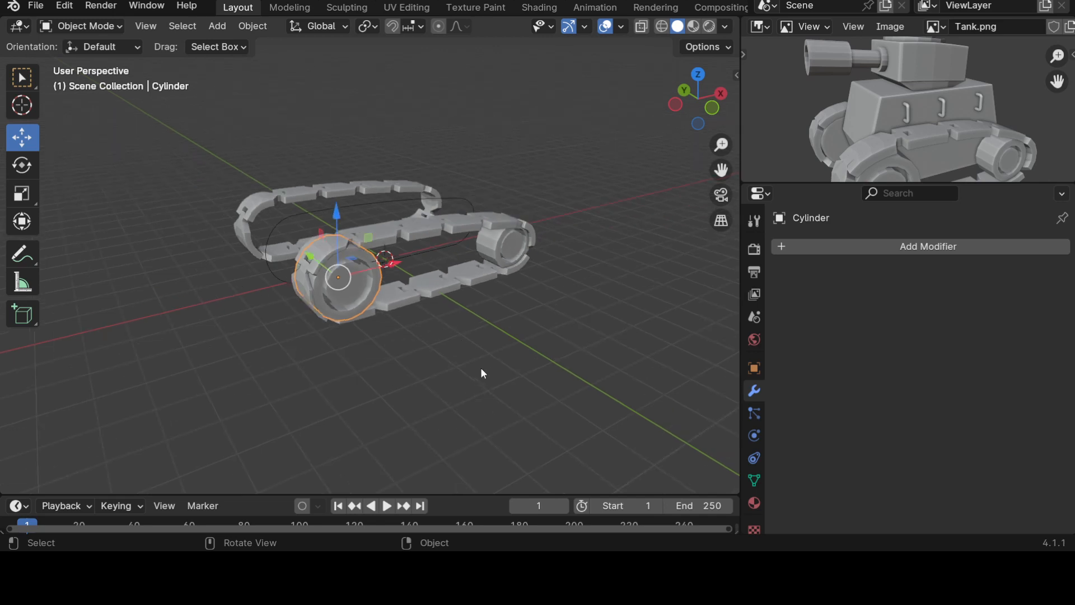
pyautogui.moveTo(553, 311); pyautogui.dragTo(330, 377, button='middle')
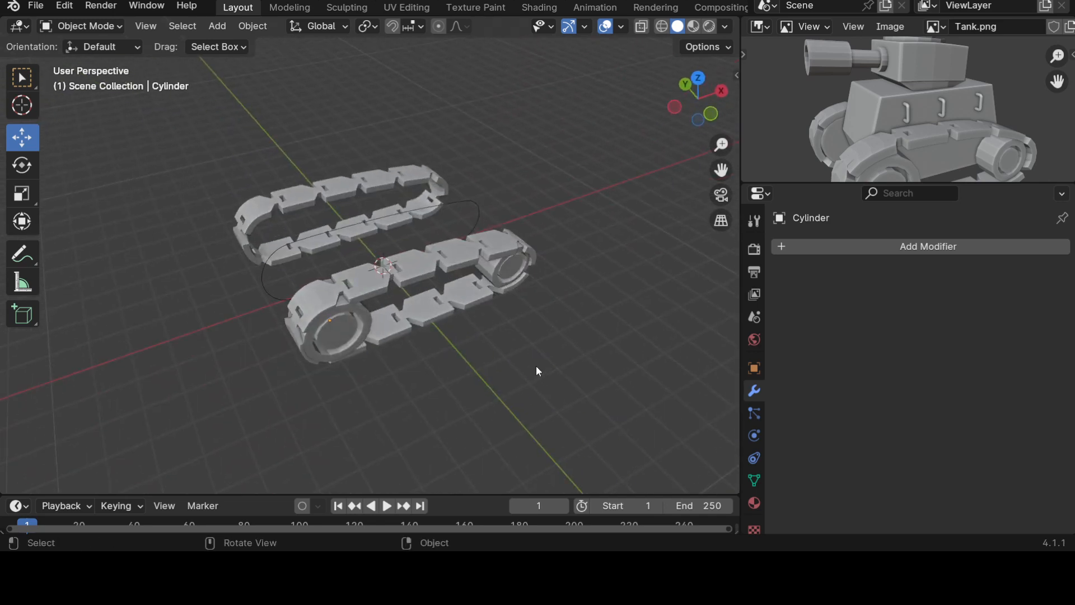
# Step: Select the NURBS path between the two tracks and hide it from the viewport
pyautogui.click(412, 220)
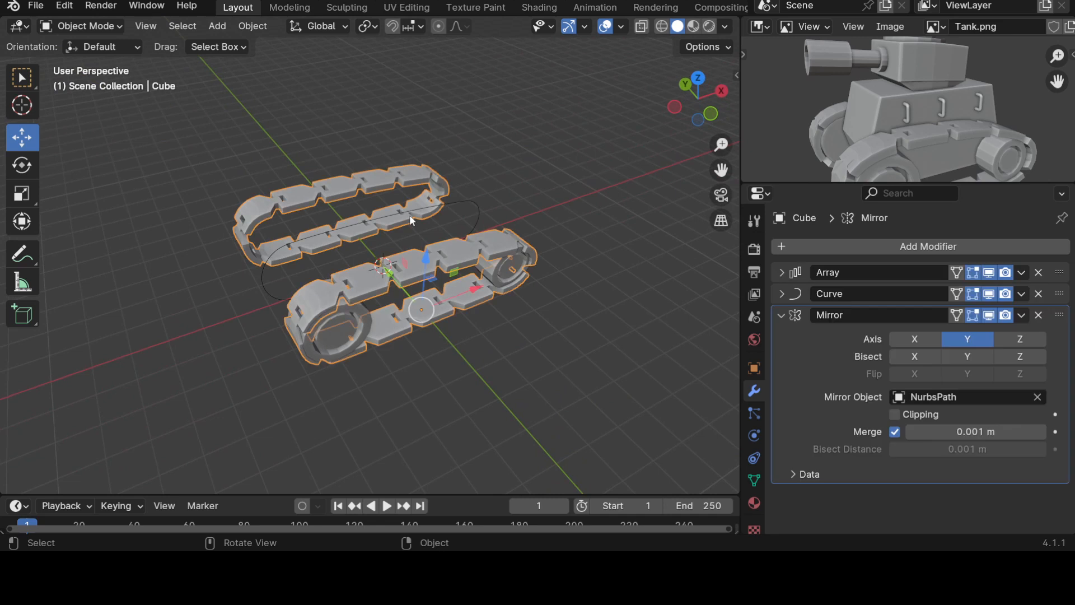
pyautogui.click(460, 207)
pyautogui.click(451, 212)
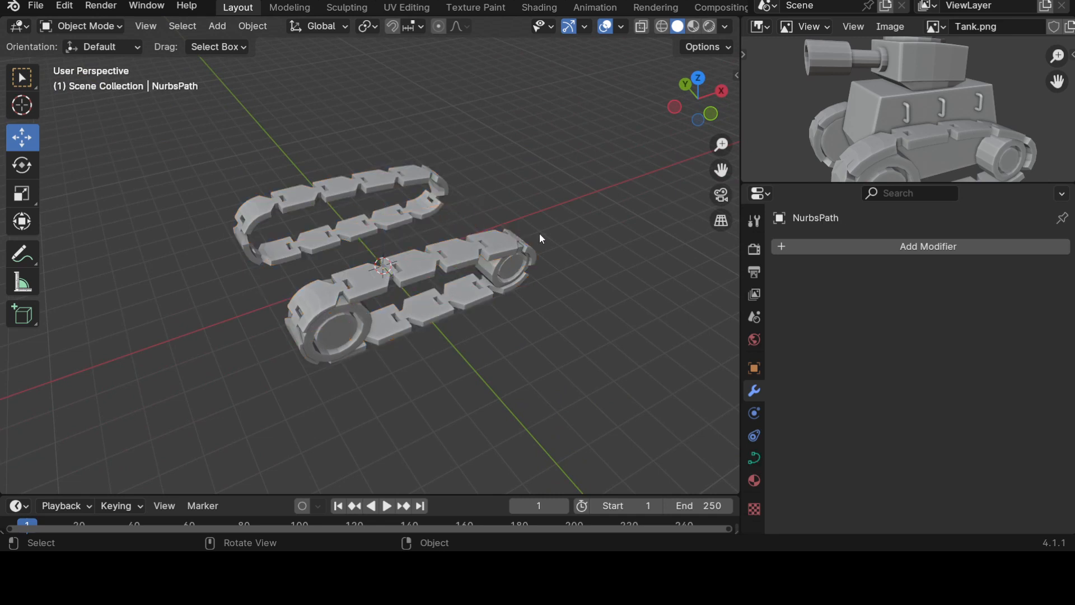
pyautogui.scroll(-3, 550, 245)
pyautogui.scroll(-1, 870, 107)
pyautogui.scroll(3, 896, 108)
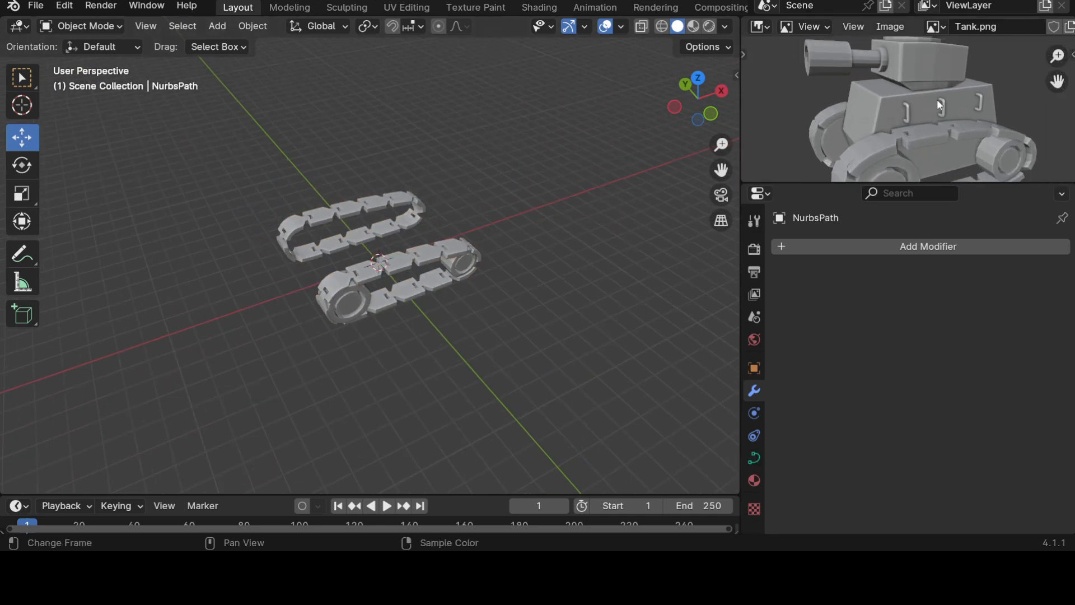
# Step: Add a mesh cube at the centre for the tank hull and raise it along Z between the tracks
pyautogui.hotkey('shift', 'a')
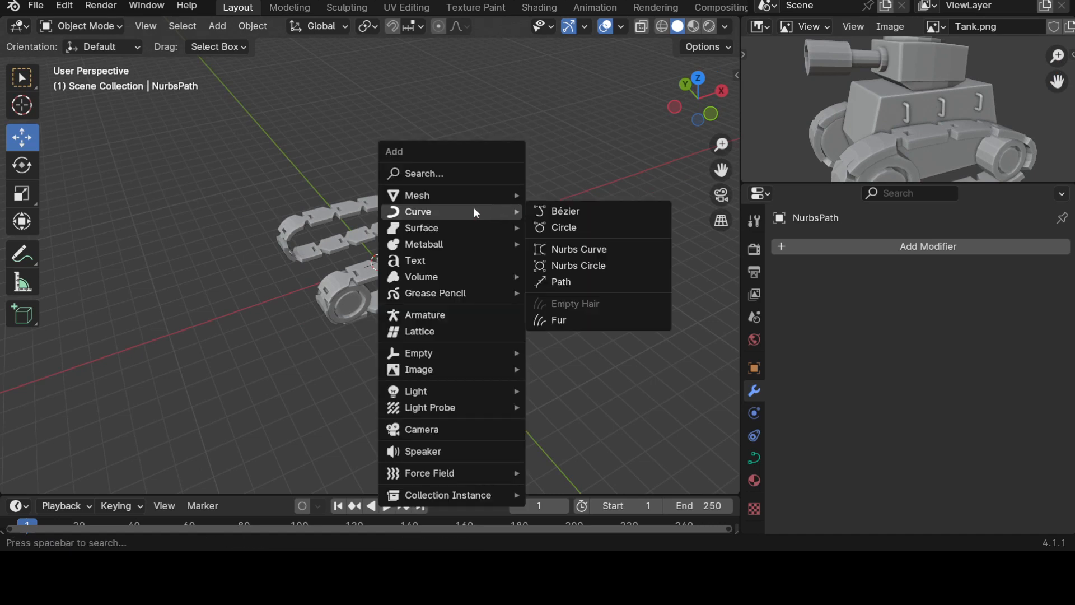
pyautogui.moveTo(444, 195)
pyautogui.click(597, 212)
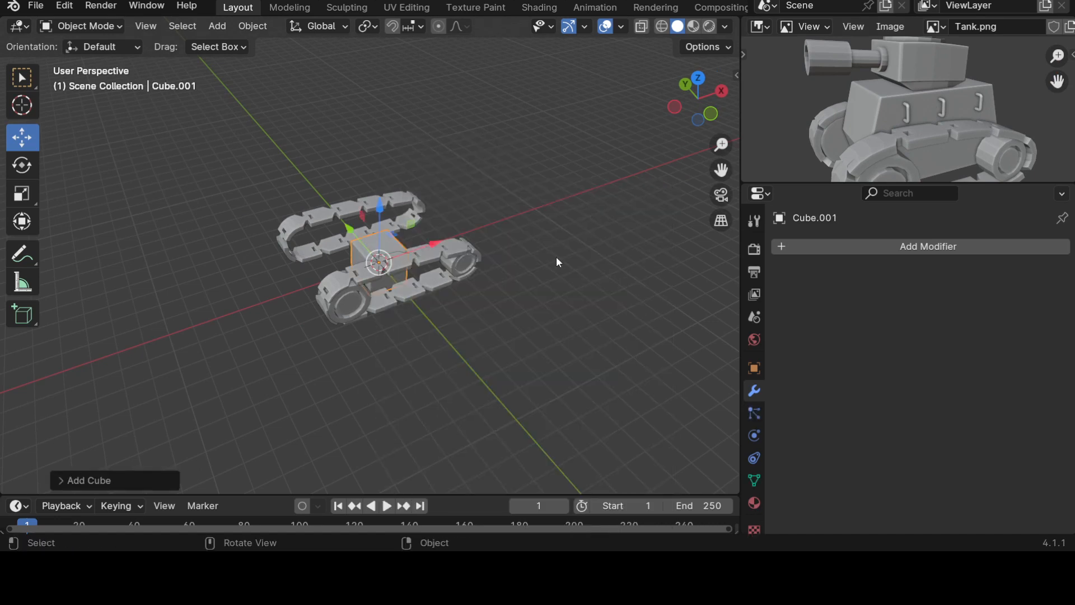
pyautogui.press('KP_1')
pyautogui.scroll(3, 425, 262)
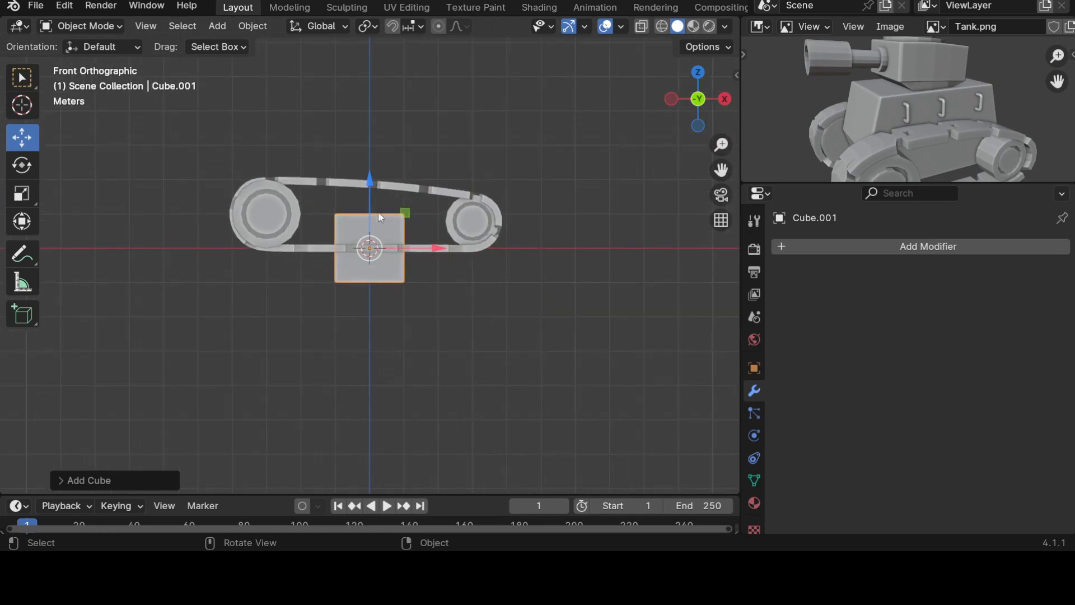
pyautogui.moveTo(369, 183); pyautogui.dragTo(369, 130)
# Step: Scale the cube up uniformly until it fills the gap between the tracks and move it slightly higher
pyautogui.press('s')
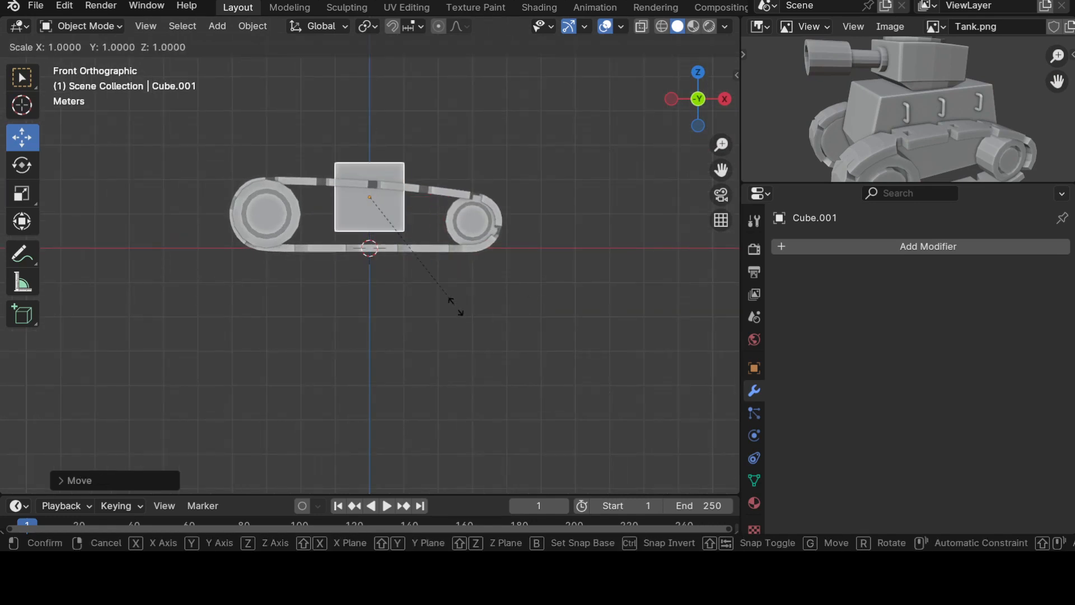
pyautogui.click(548, 359)
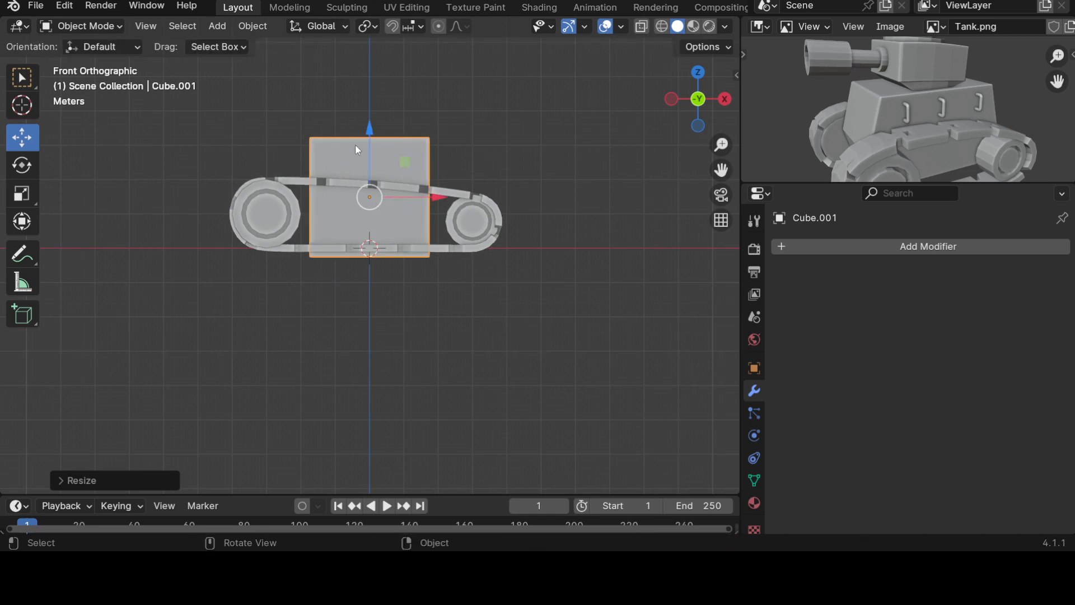
pyautogui.press('g')
pyautogui.click(324, 319)
pyautogui.moveTo(324, 320); pyautogui.dragTo(422, 398, button='middle')
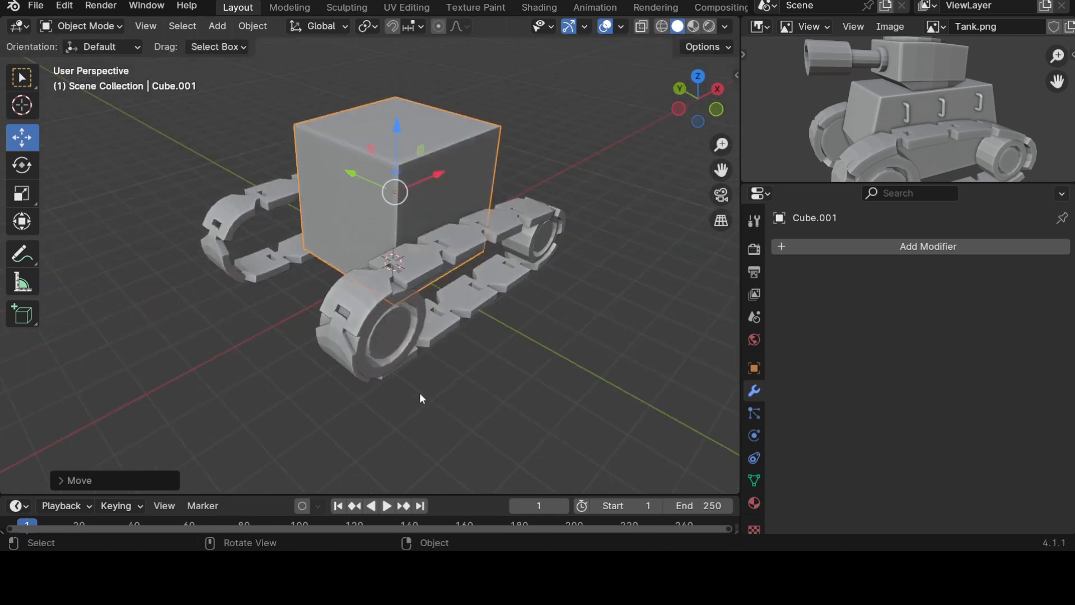
pyautogui.press('KP_7')
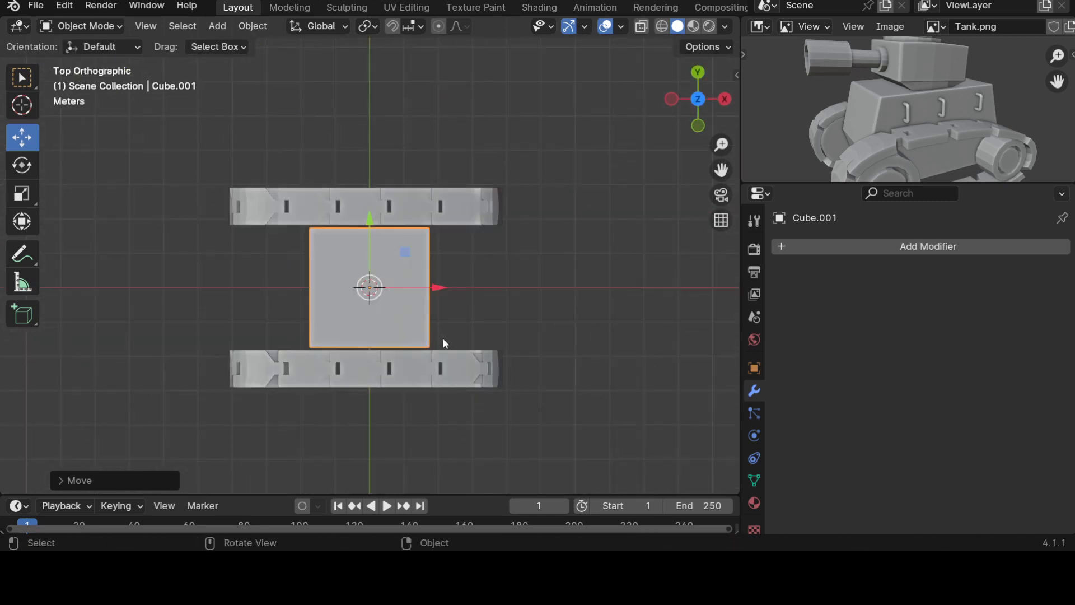
# Step: Stretch the hull cube along X so its ends reach towards the front and rear wheels
pyautogui.moveTo(557, 311); pyautogui.dragTo(489, 225, button='middle')
pyautogui.press('s')
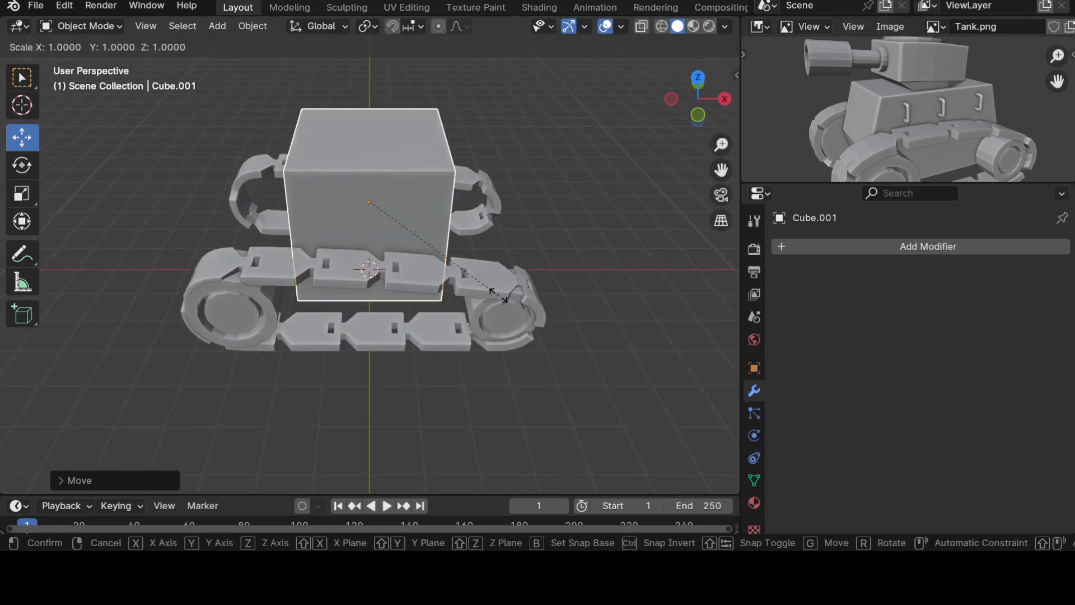
pyautogui.press('x')
pyautogui.click(559, 304)
pyautogui.press('KP_3')
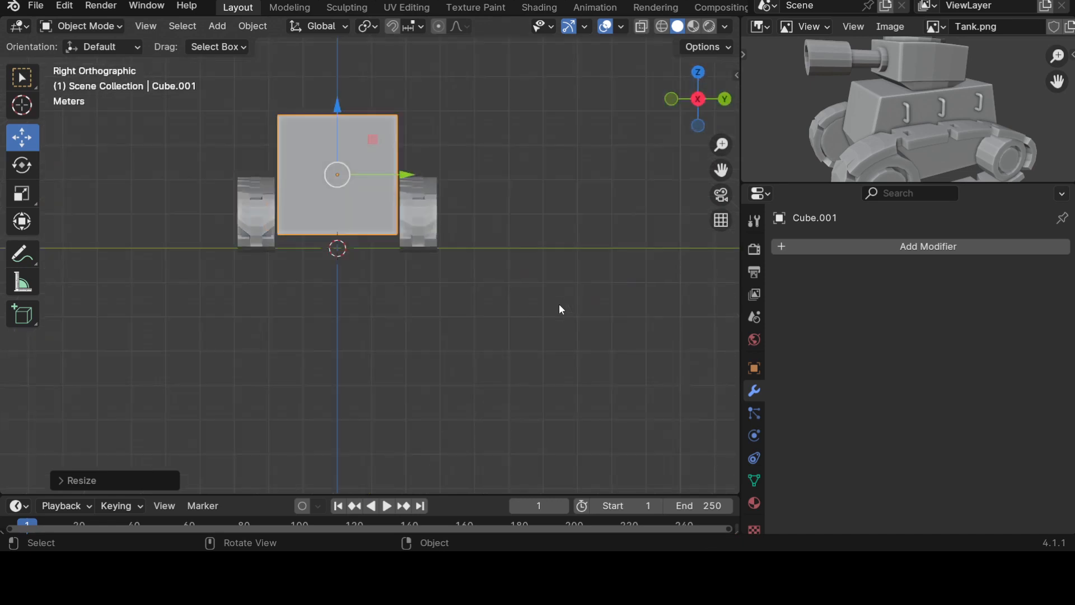
pyautogui.press('KP_1')
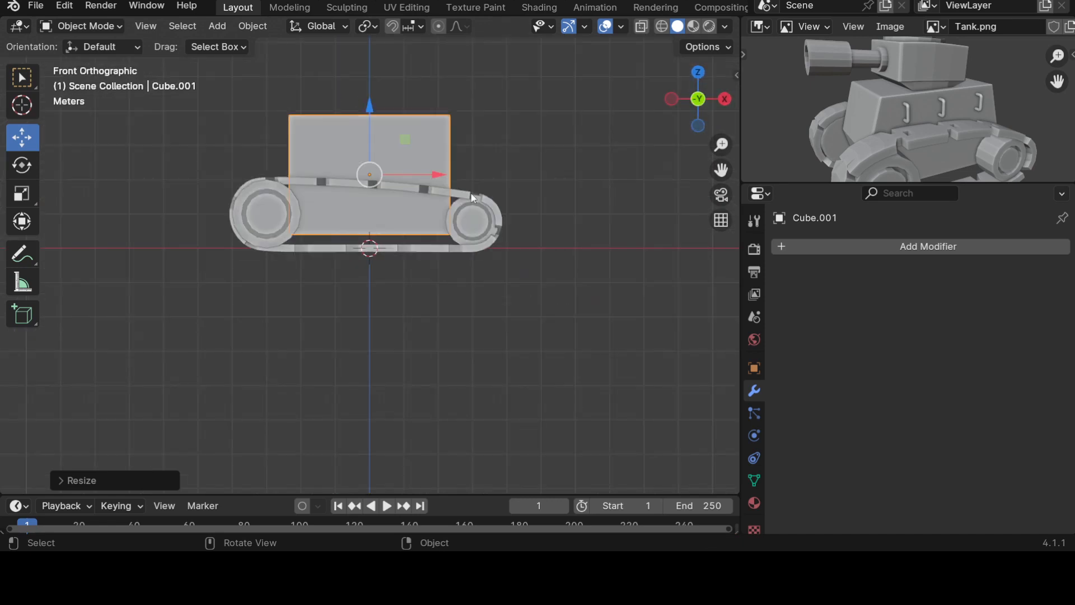
# Step: Raise the hull slightly along Z and lengthen it a little more along X
pyautogui.moveTo(366, 107); pyautogui.dragTo(365, 101)
pyautogui.press('s')
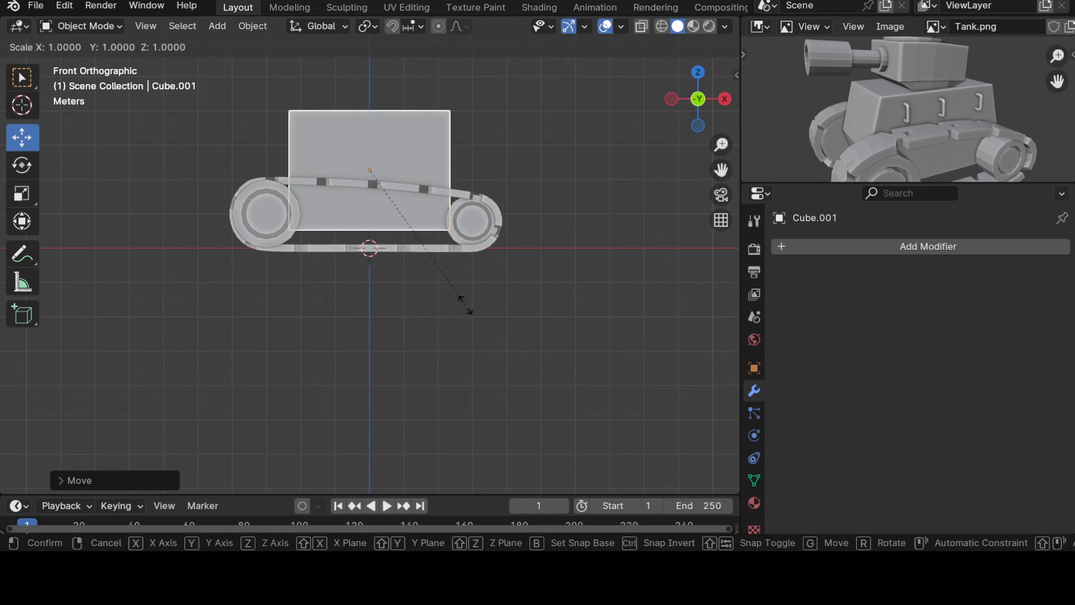
pyautogui.press('x')
pyautogui.click(479, 306)
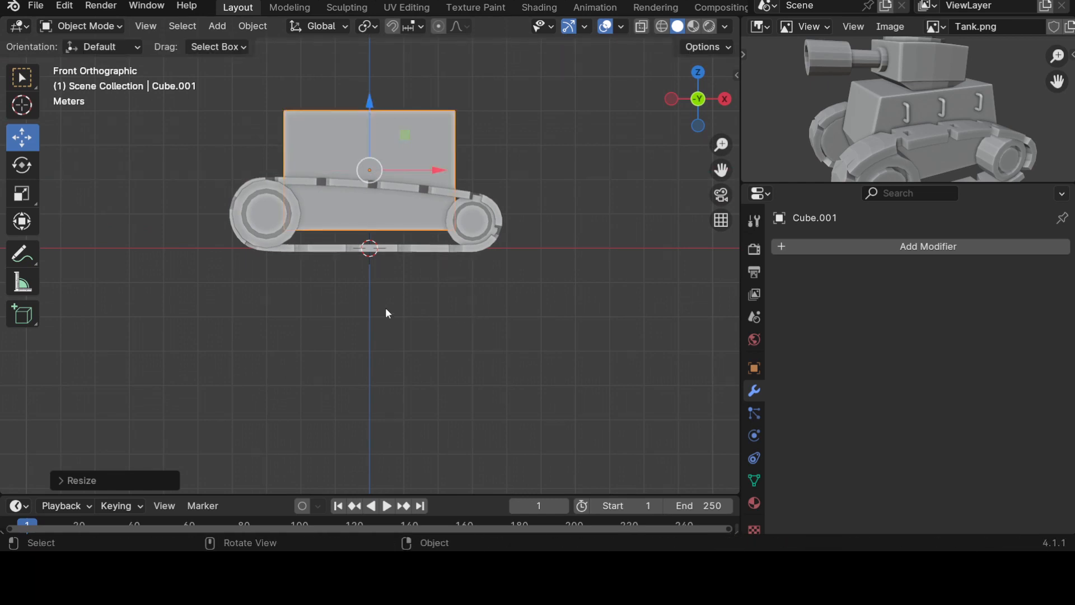
# Step: Cut a horizontal edge loop around the hull and slide it down to the upper track line, factor about 0.29
pyautogui.press('Tab')
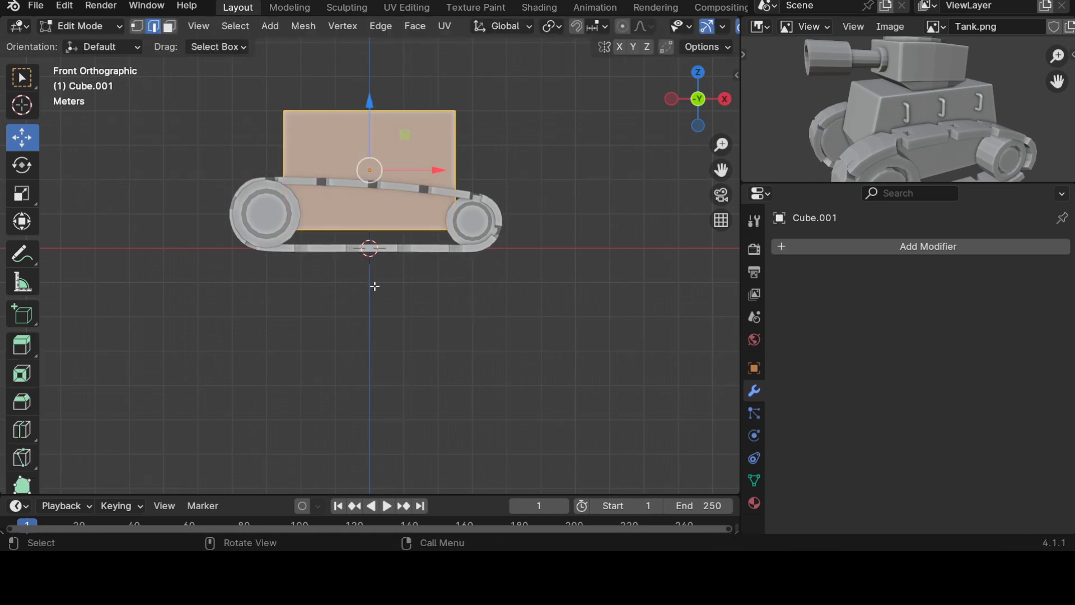
pyautogui.hotkey('ctrl', 'r')
pyautogui.click(282, 146)
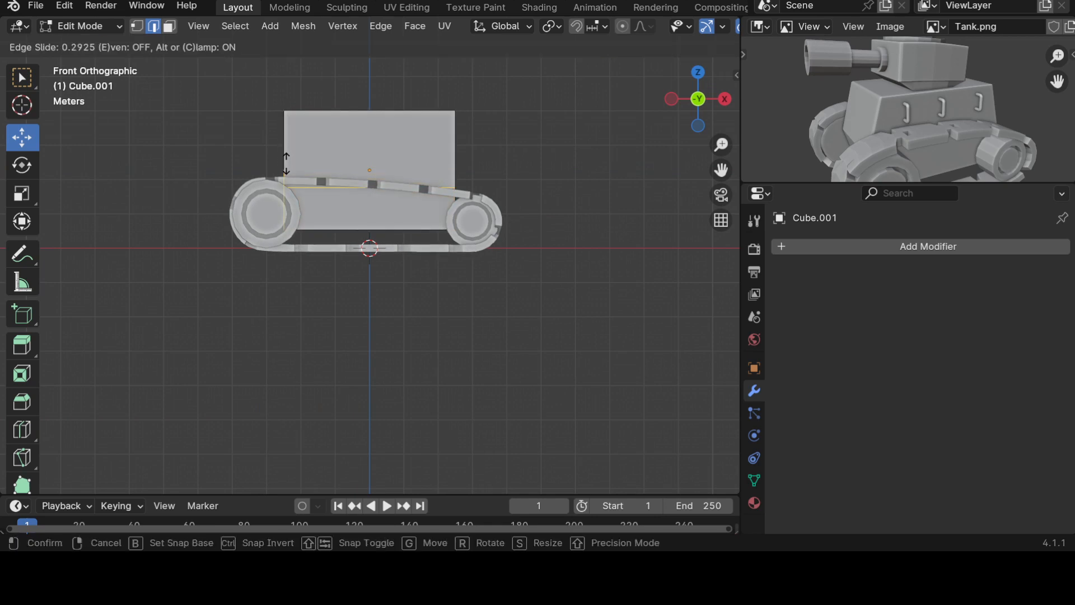
pyautogui.click(286, 165)
# Step: Move the hull's bottom edges at both ends inward along X so the lower section tapers between the wheels
pyautogui.moveTo(275, 338); pyautogui.dragTo(435, 365, button='middle')
pyautogui.click(422, 287)
pyautogui.moveTo(422, 287); pyautogui.dragTo(421, 378, button='middle')
pyautogui.moveTo(373, 250); pyautogui.dragTo(408, 233)
pyautogui.moveTo(409, 233); pyautogui.dragTo(522, 294, button='middle')
pyautogui.click(431, 228)
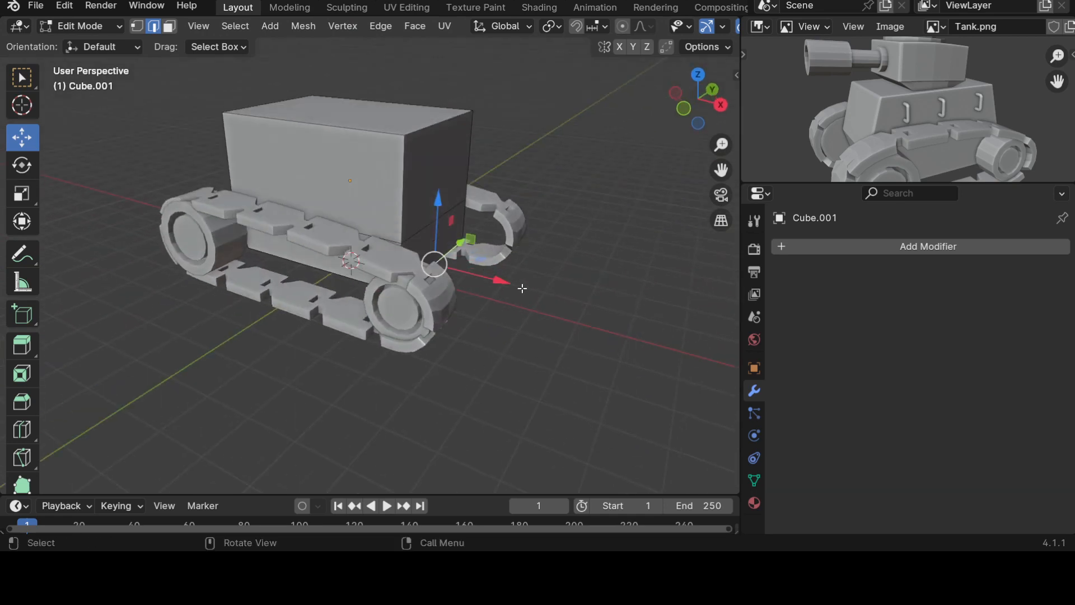
pyautogui.moveTo(502, 280); pyautogui.dragTo(492, 280)
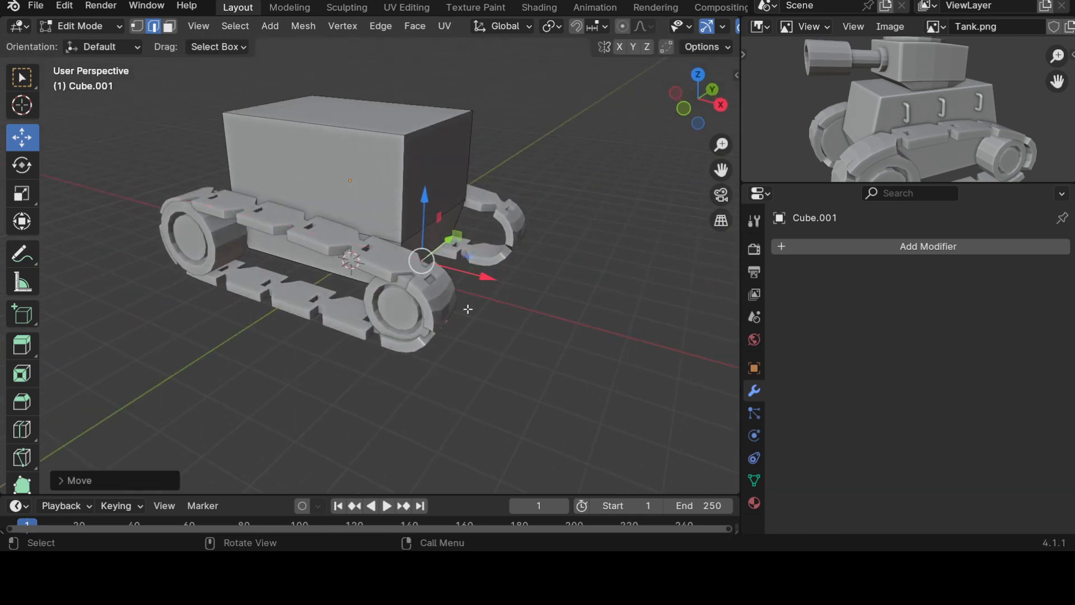
pyautogui.moveTo(384, 404); pyautogui.dragTo(463, 368, button='middle')
# Step: Move the hull's top edges at both ends inward along X to slope its ends, and return to Object Mode
pyautogui.moveTo(327, 134); pyautogui.dragTo(284, 117, button='middle')
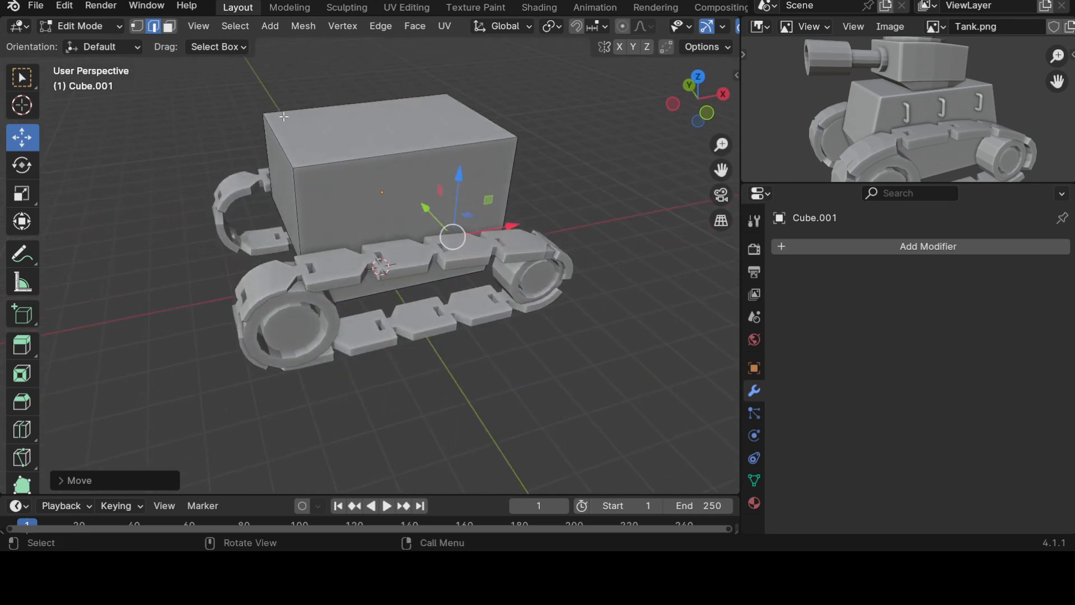
pyautogui.click(278, 135)
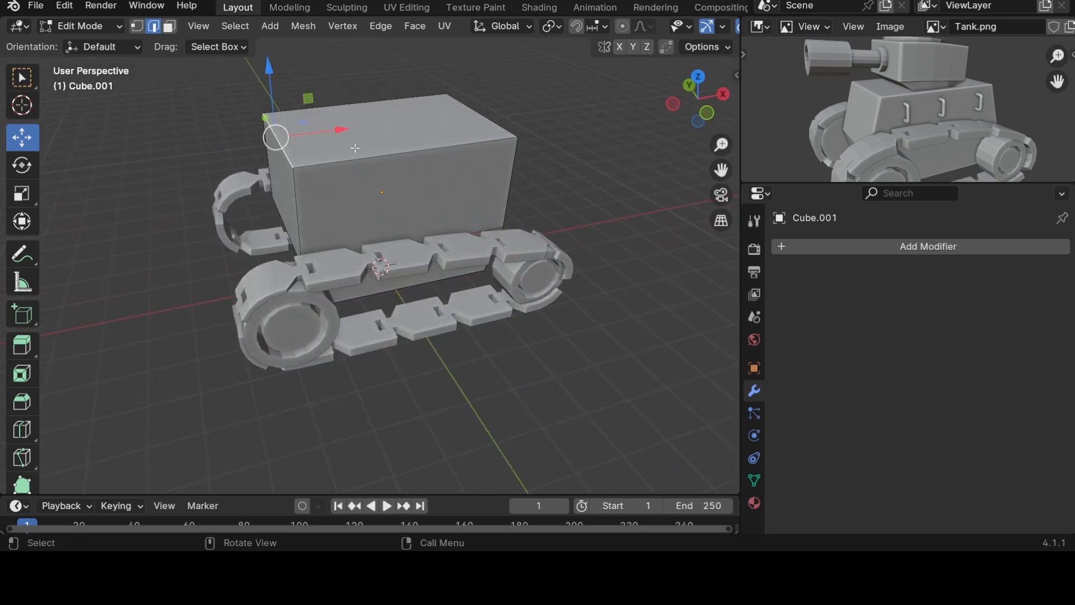
pyautogui.moveTo(343, 130); pyautogui.dragTo(359, 130)
pyautogui.moveTo(430, 144); pyautogui.dragTo(447, 116, button='middle')
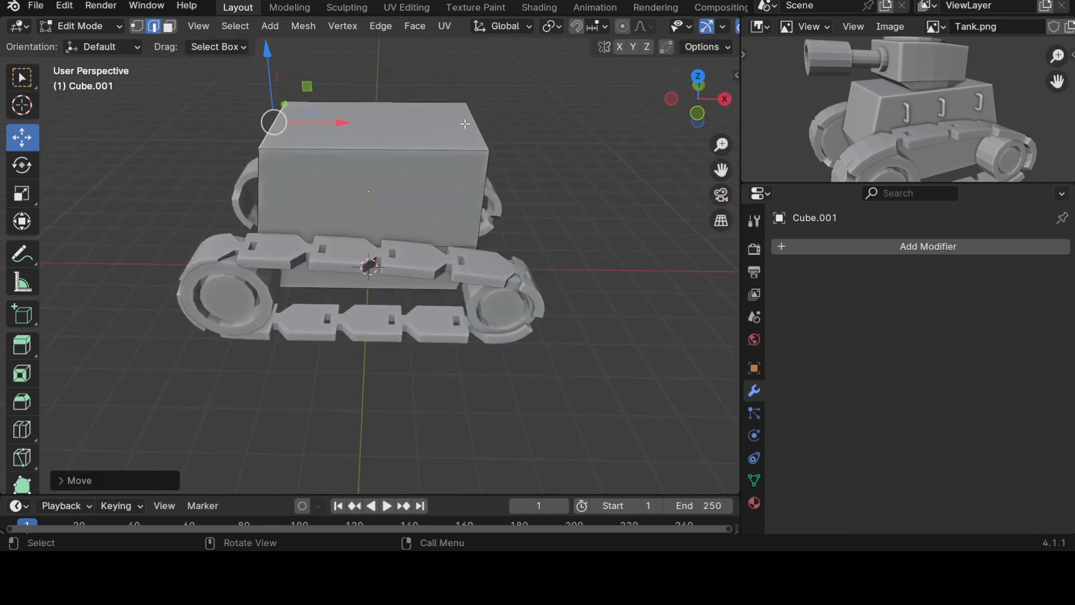
pyautogui.click(465, 124)
pyautogui.moveTo(526, 122); pyautogui.dragTo(507, 124)
pyautogui.moveTo(418, 246); pyautogui.dragTo(384, 277, button='middle')
pyautogui.press('Tab')
# Step: Compare the hull's profile with the full tank reference image and fine-tune the hull's scale
pyautogui.scroll(-4, 400, 267)
pyautogui.press('KP_3')
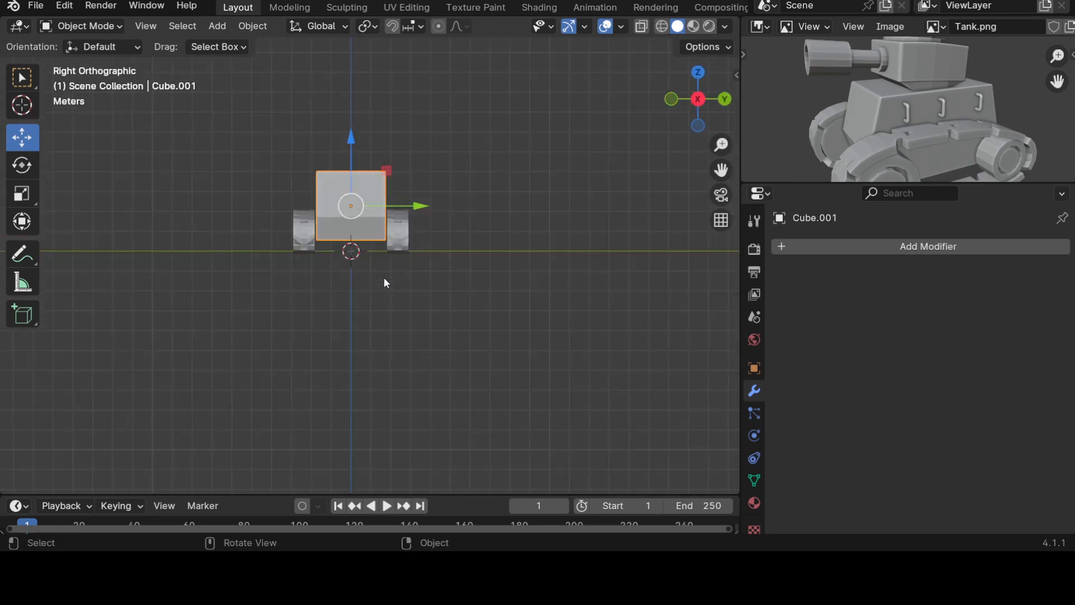
pyautogui.press('KP_1')
pyautogui.keyDown('shift'); pyautogui.moveTo(411, 267); pyautogui.dragTo(452, 385, button='middle'); pyautogui.keyUp('shift')
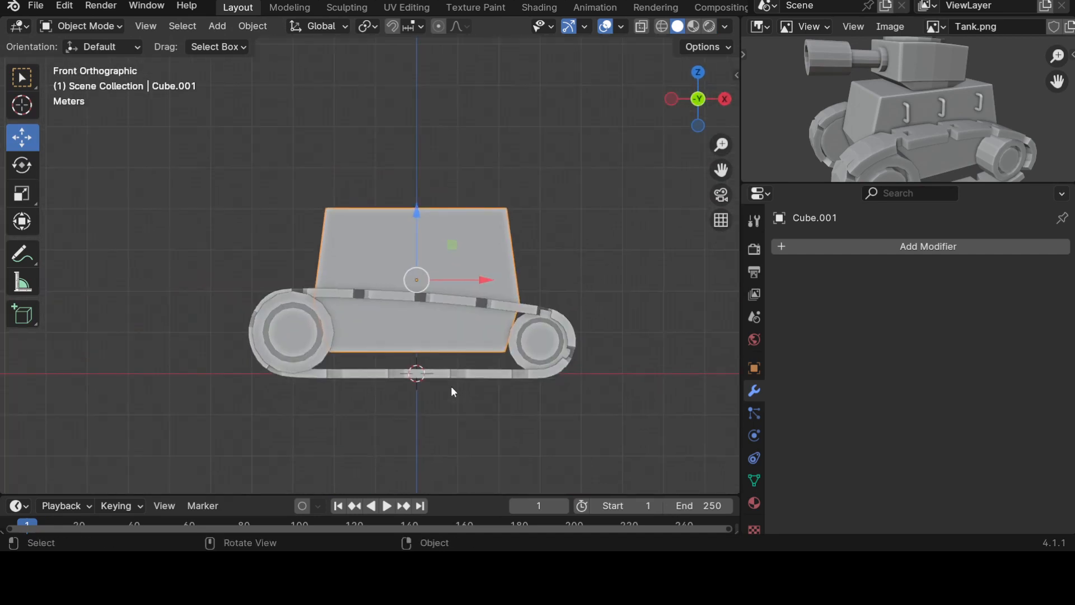
pyautogui.scroll(1, 453, 390)
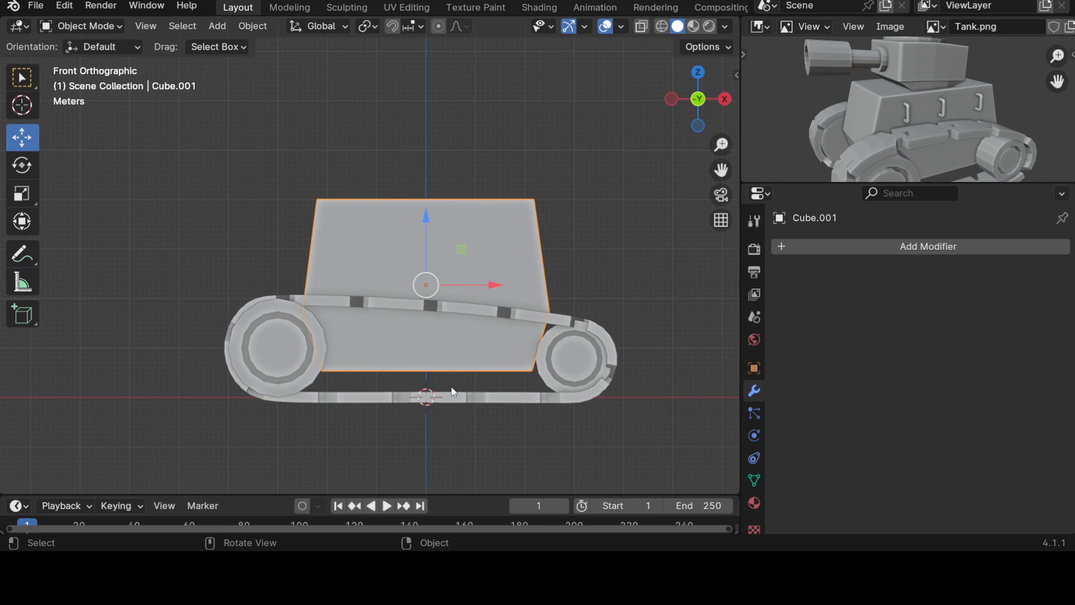
pyautogui.scroll(-4, 895, 133)
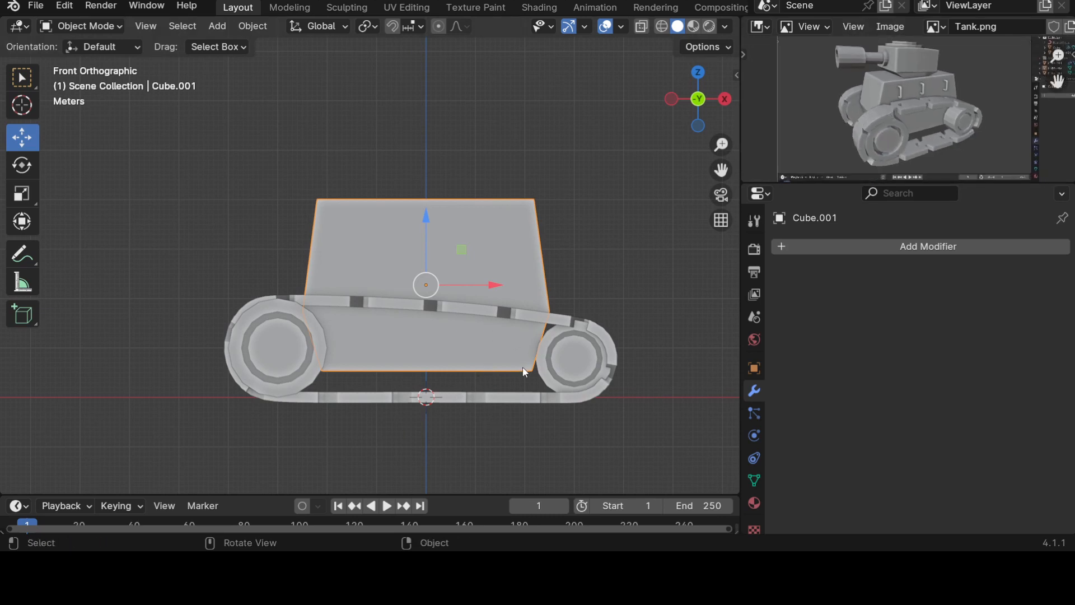
pyautogui.press('s')
pyautogui.click(432, 338)
# Step: Lower the hull's top face slightly along Z to reduce the hull's height, and return to Object Mode
pyautogui.moveTo(453, 293); pyautogui.dragTo(451, 339, button='middle')
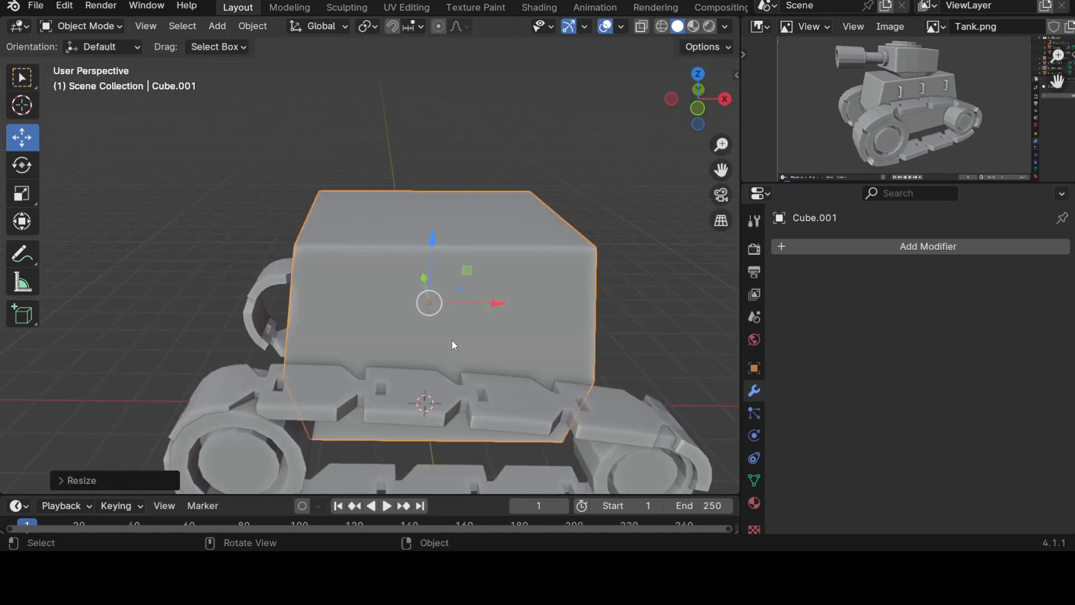
pyautogui.press('Tab')
pyautogui.click(436, 227)
pyautogui.press('3')
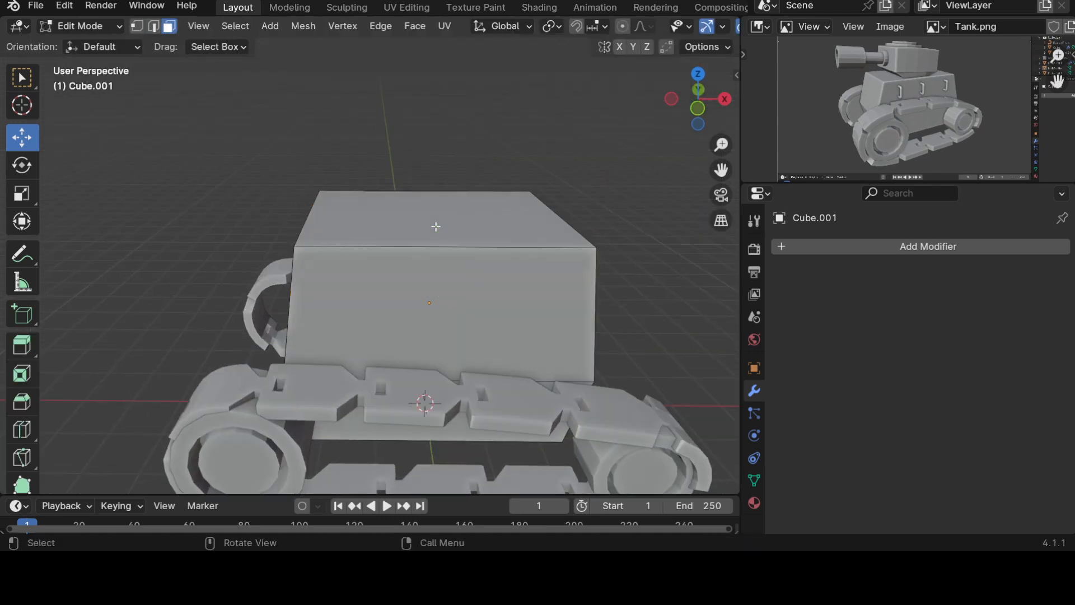
pyautogui.click(436, 226)
pyautogui.press('KP_1')
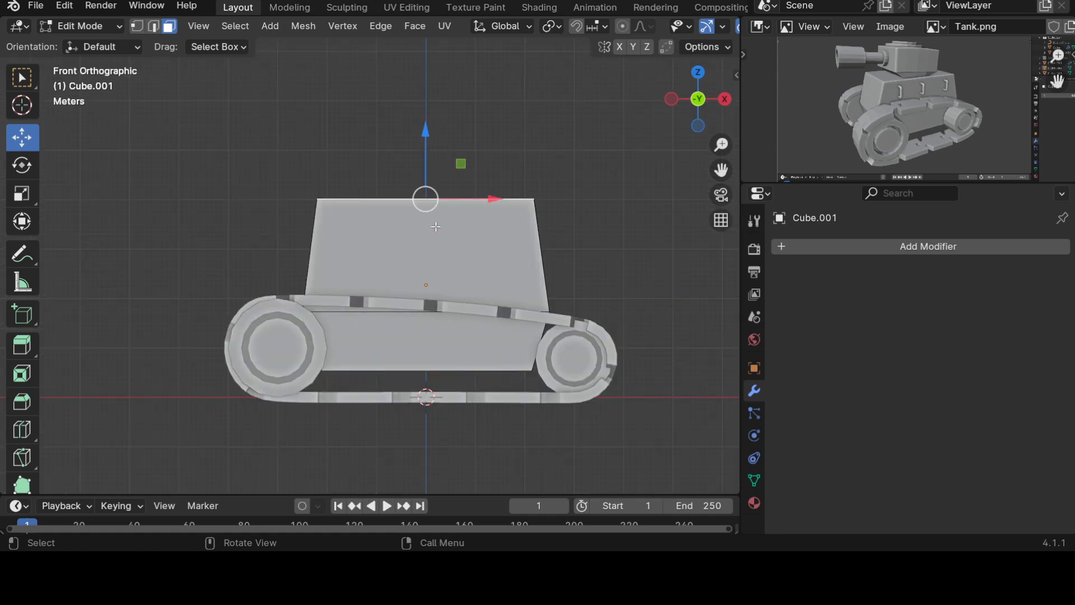
pyautogui.moveTo(425, 135); pyautogui.dragTo(428, 157)
pyautogui.press('Tab')
pyautogui.scroll(-2, 455, 291)
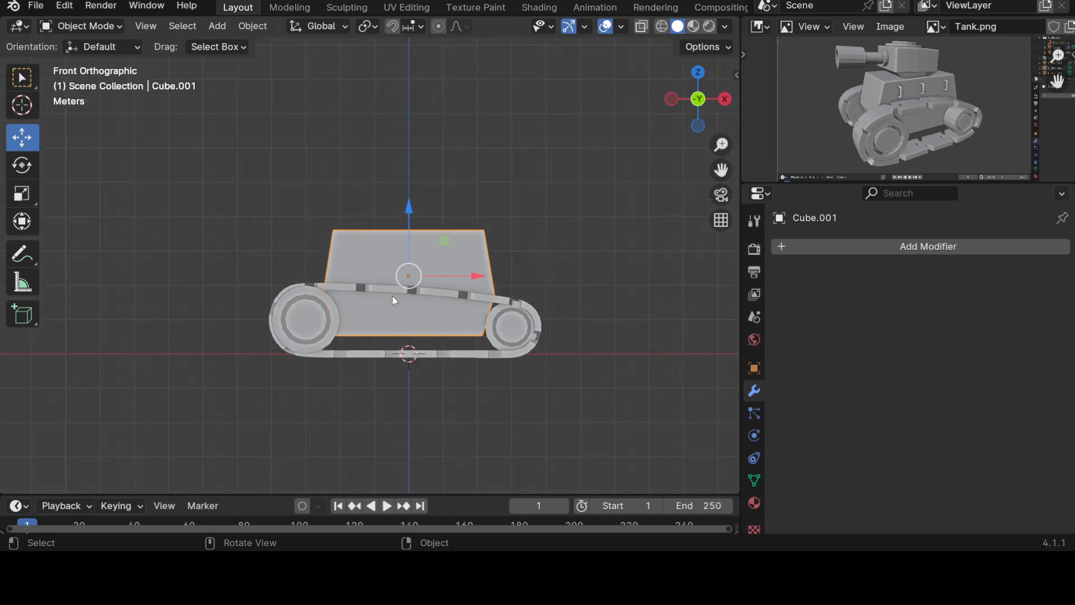
# Step: Add a cube for the turret and raise it along Z above the hull
pyautogui.click(433, 175)
pyautogui.moveTo(434, 174); pyautogui.dragTo(394, 138, button='middle')
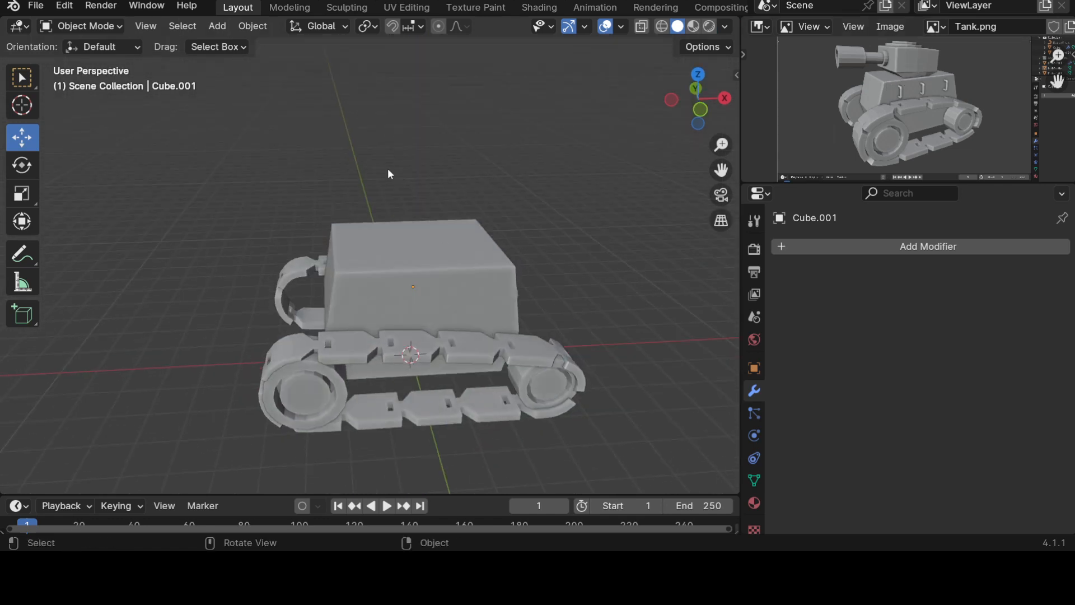
pyautogui.hotkey('shift', 'a')
pyautogui.moveTo(388, 169)
pyautogui.click(476, 181)
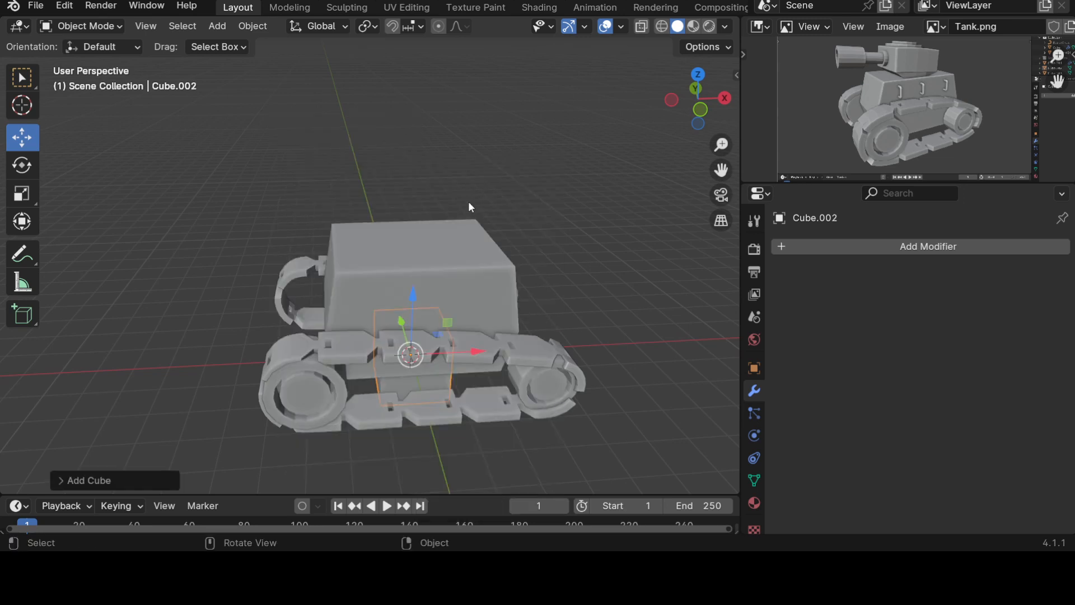
pyautogui.moveTo(411, 297); pyautogui.dragTo(418, 135)
pyautogui.press('KP_1')
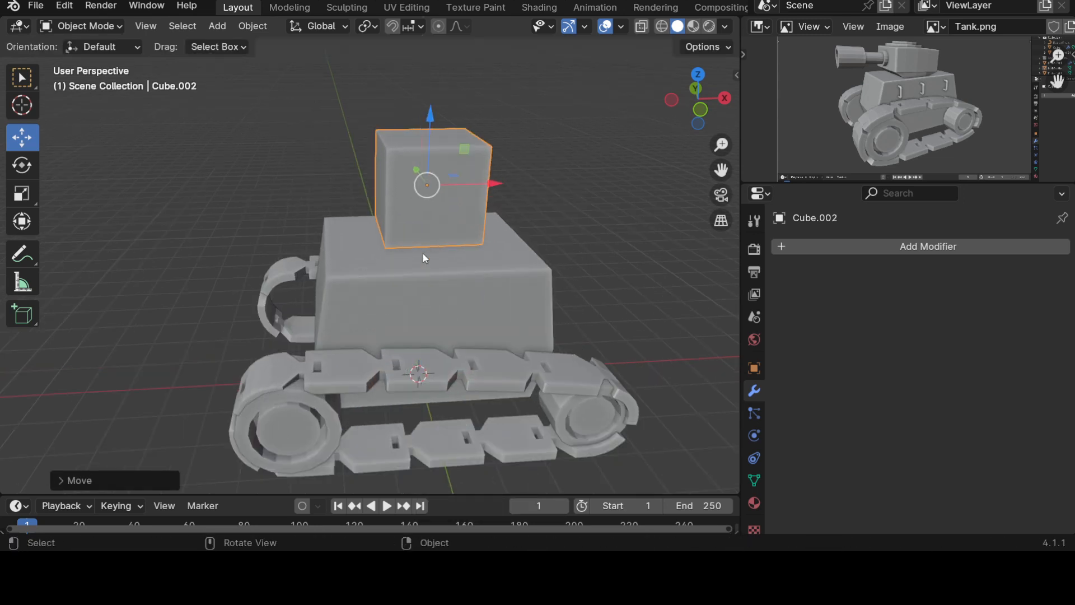
# Step: Flatten the turret cube along Z and reposition it vertically above the hull's top
pyautogui.press('s')
pyautogui.press('z')
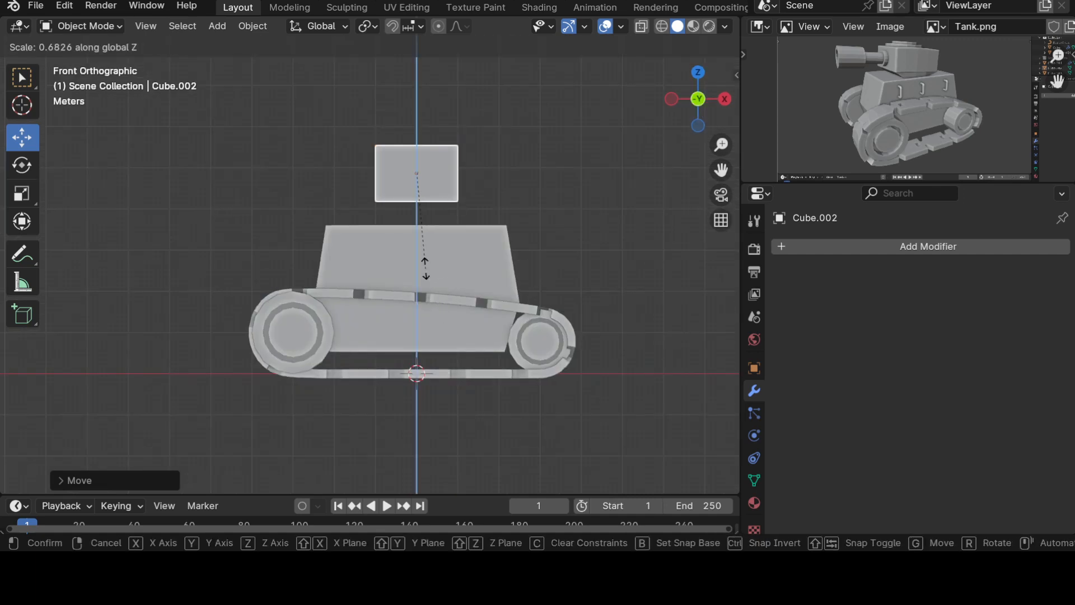
pyautogui.click(408, 136)
pyautogui.moveTo(416, 107); pyautogui.dragTo(410, 259)
pyautogui.moveTo(425, 147); pyautogui.dragTo(425, 101)
pyautogui.scroll(3, 447, 163)
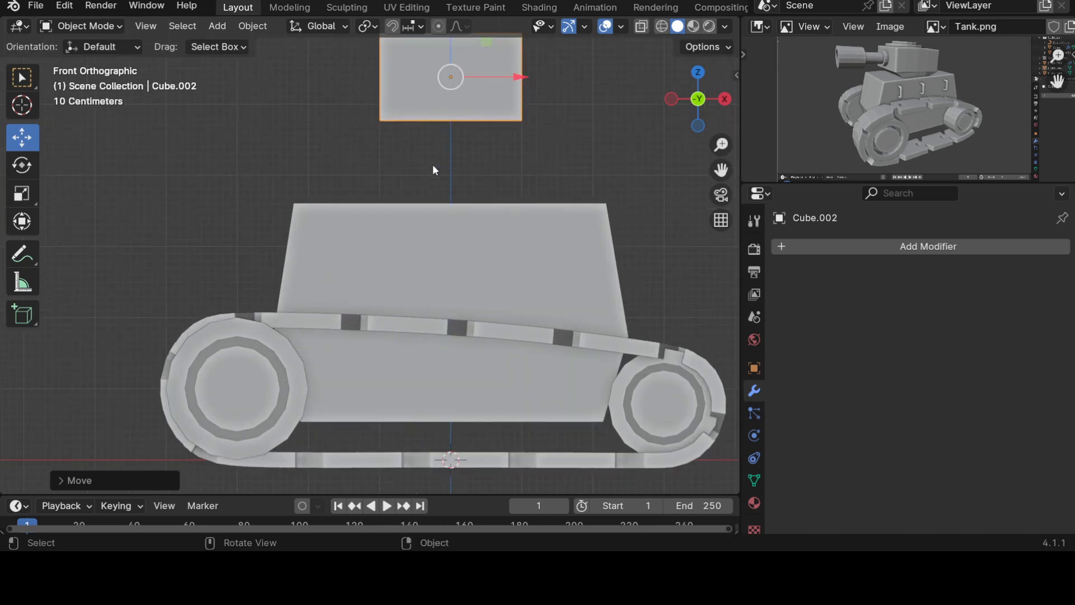
# Step: Check the turret block from the side and lower it along Z, leaving a small gap above the hull
pyautogui.press('KP_3')
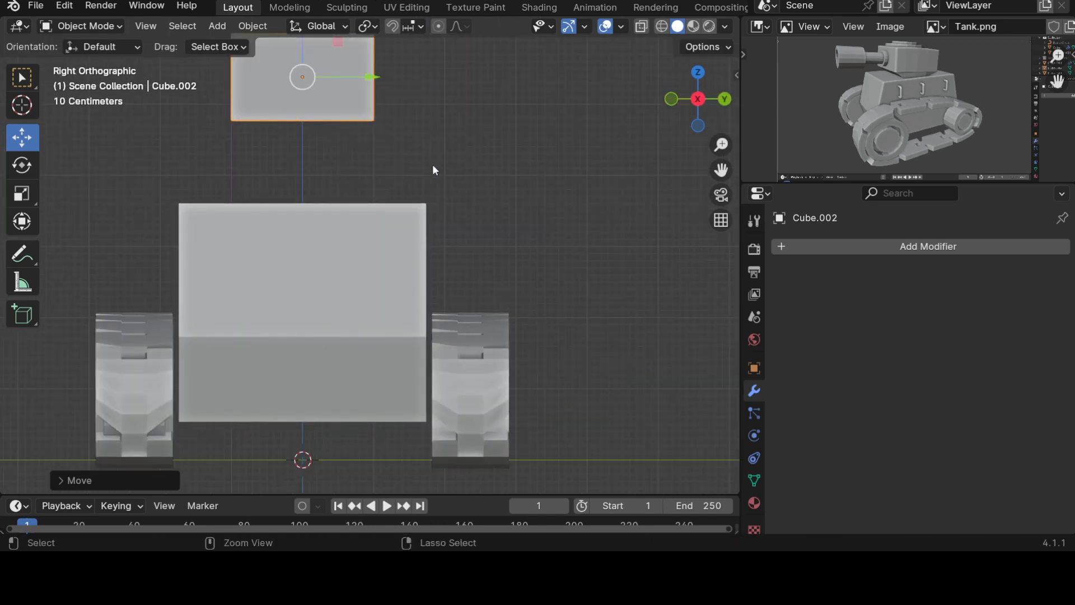
pyautogui.press('ctrl+KP_1')
pyautogui.press('ctrl+KP_3')
pyautogui.scroll(-2, 432, 178)
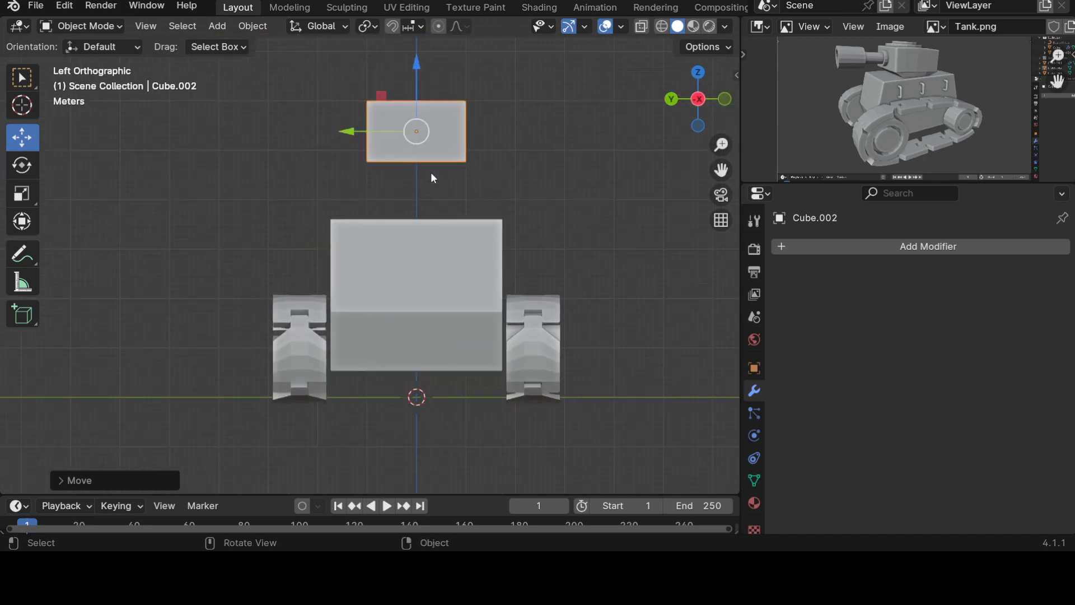
pyautogui.moveTo(417, 64); pyautogui.dragTo(419, 92)
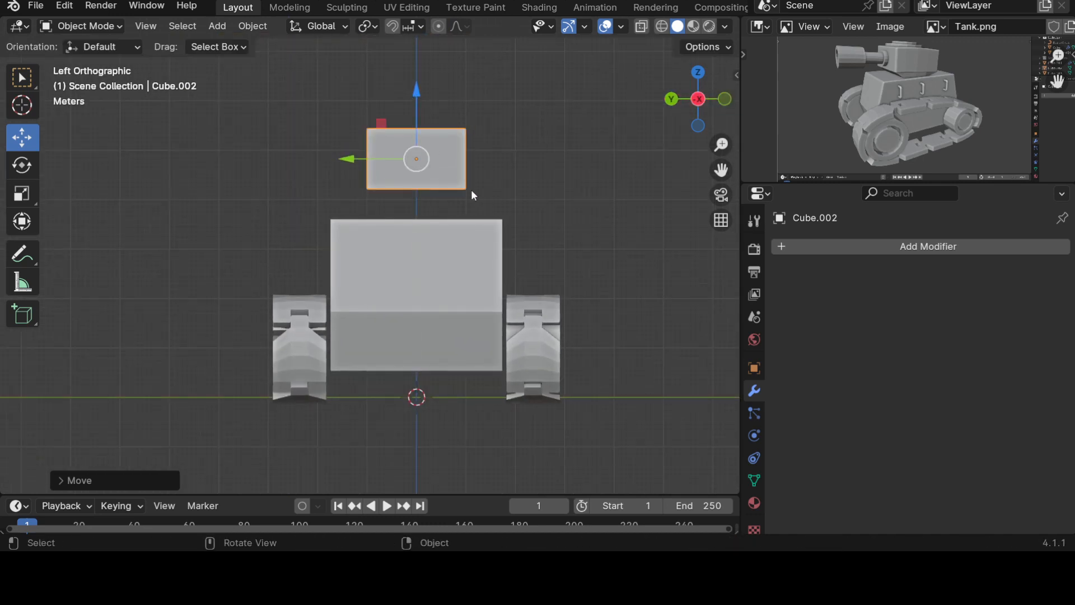
pyautogui.press('s')
pyautogui.press('z')
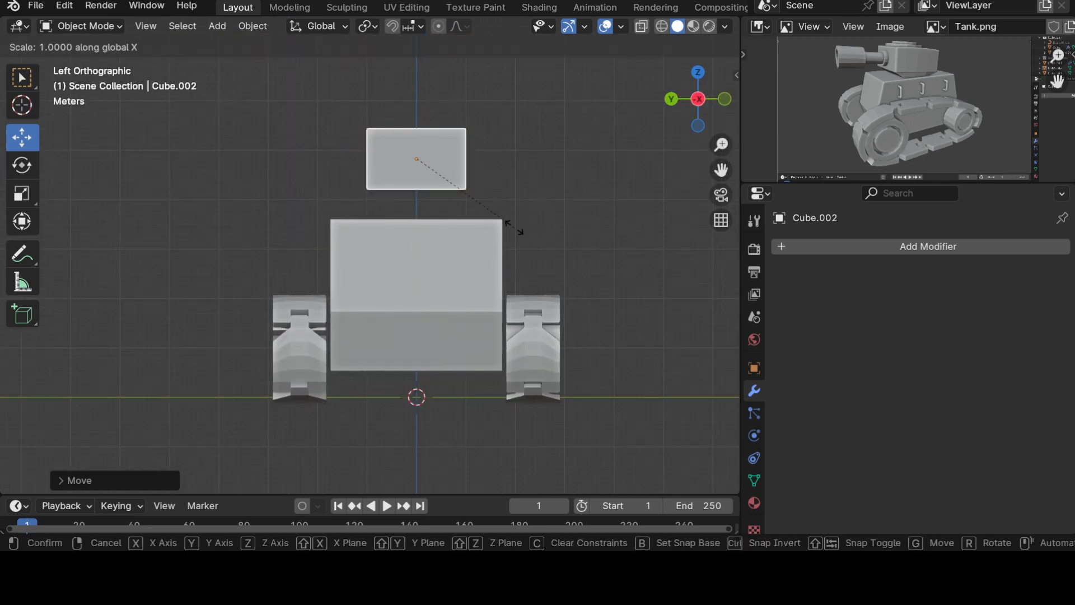
pyautogui.click(541, 228)
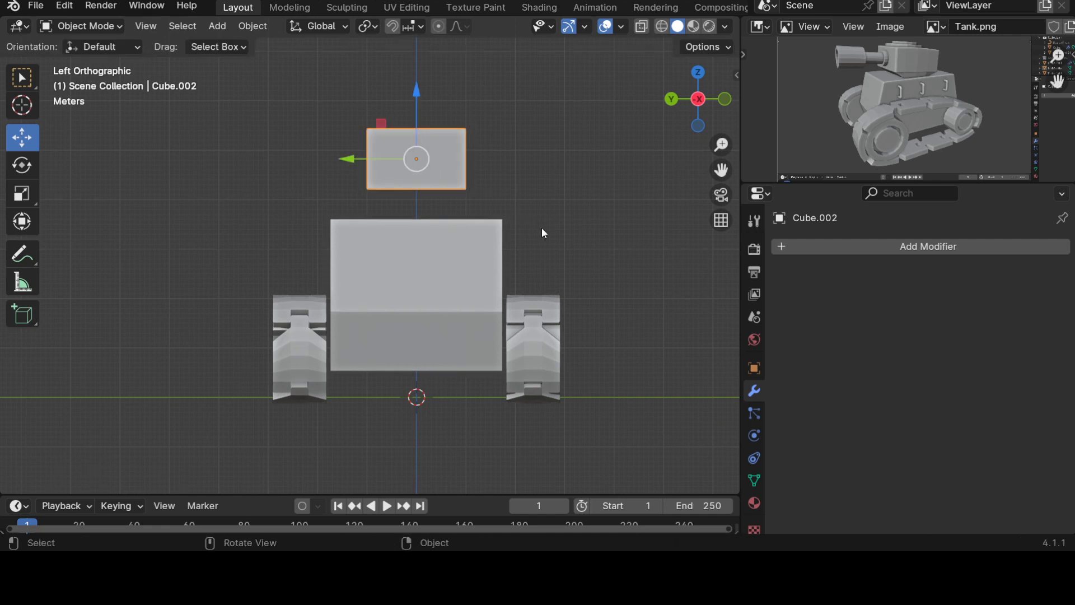
# Step: Scale the turret block along Y to widen it across the hull
pyautogui.press('s')
pyautogui.press('y')
pyautogui.click(574, 239)
pyautogui.moveTo(574, 239); pyautogui.dragTo(354, 338, button='middle')
# Step: Cut three evenly spaced edge loops dividing the turret block's width along Y
pyautogui.press('Tab')
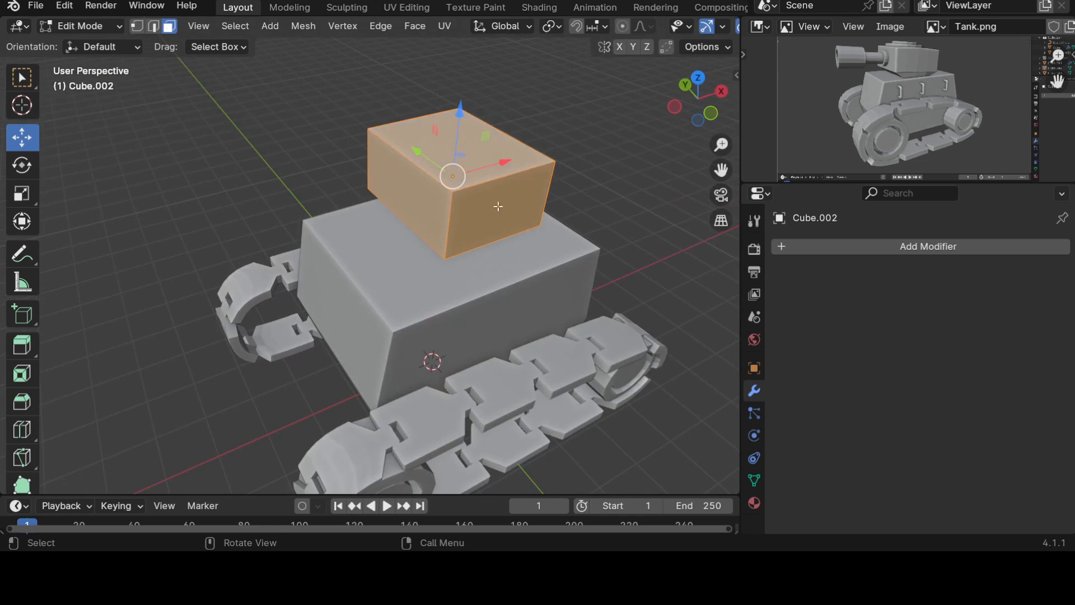
pyautogui.hotkey('ctrl', 'r')
pyautogui.scroll(2, 402, 207)
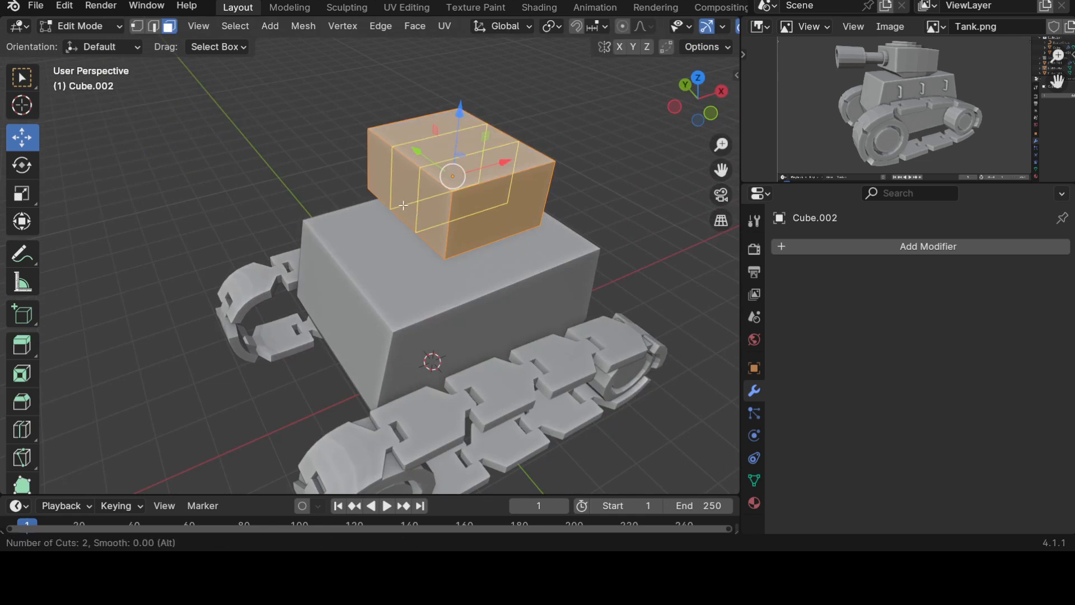
pyautogui.scroll(-1, 403, 205)
pyautogui.click(403, 206)
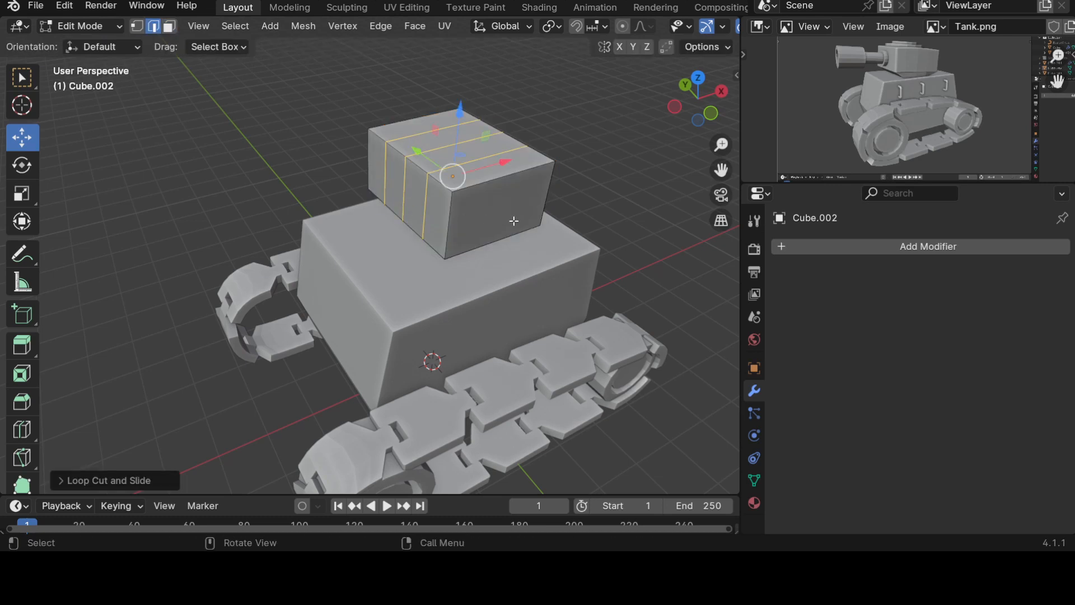
pyautogui.moveTo(513, 220); pyautogui.dragTo(447, 234, button='middle')
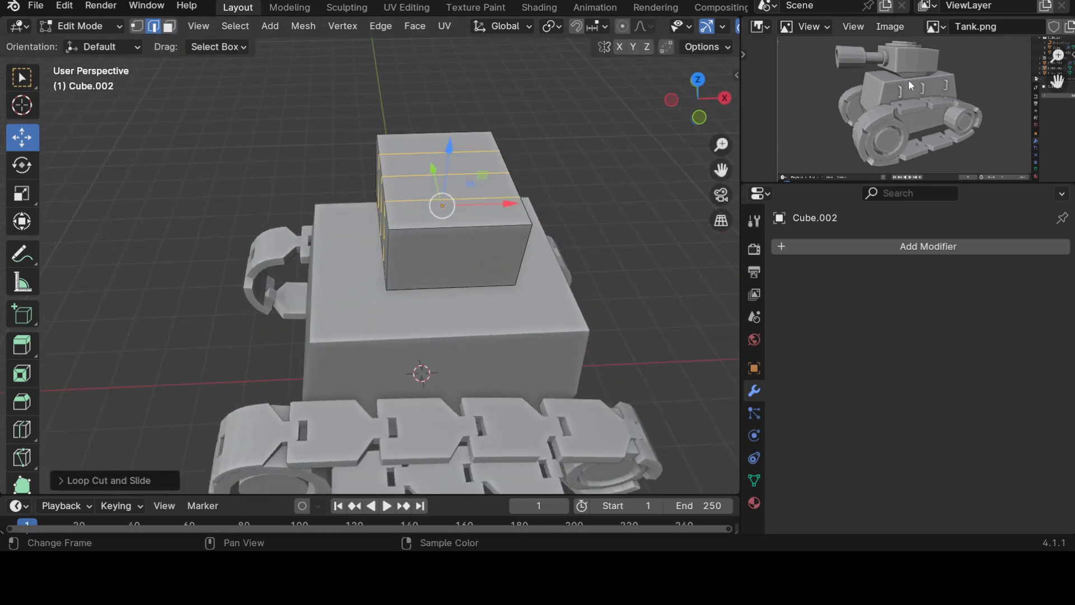
# Step: Cut four evenly spaced edge loops dividing the turret block's length along X, leaving them unslid
pyautogui.hotkey('ctrl', 'r')
pyautogui.scroll(3, 442, 211)
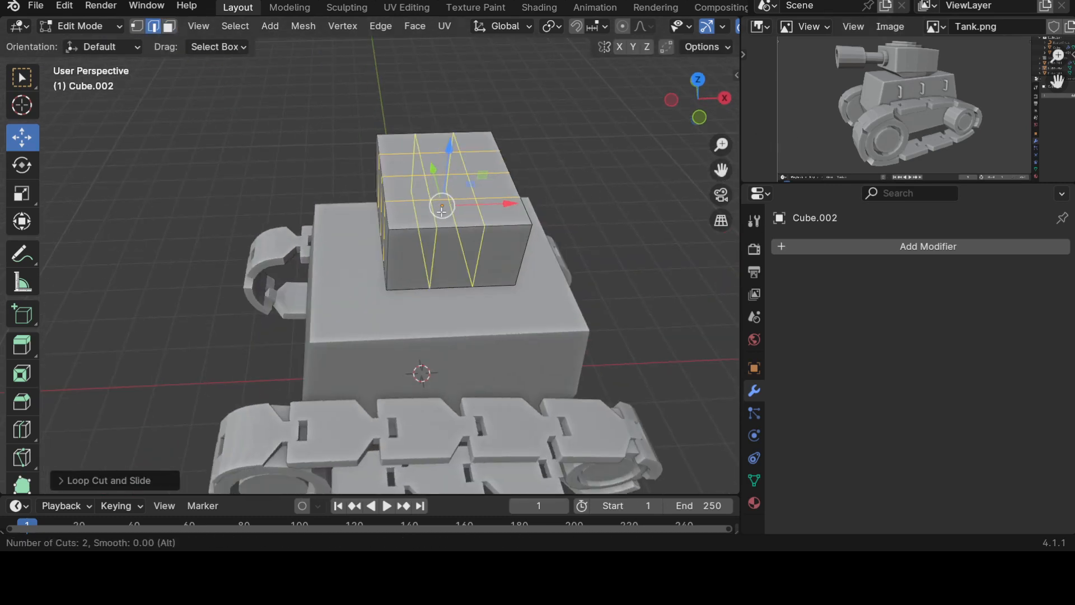
pyautogui.click(442, 211)
pyautogui.rightClick(441, 204)
pyautogui.moveTo(440, 204); pyautogui.dragTo(542, 161, button='middle')
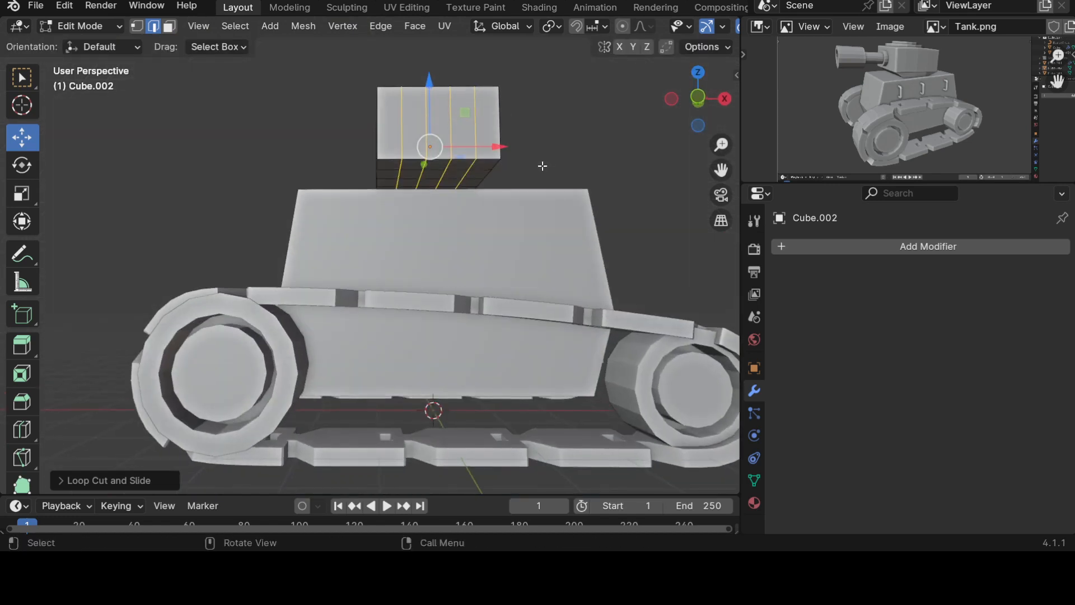
# Step: Isolate the turret block by hiding all other objects, and edit its mesh in face mode
pyautogui.press('3')
pyautogui.press('Tab')
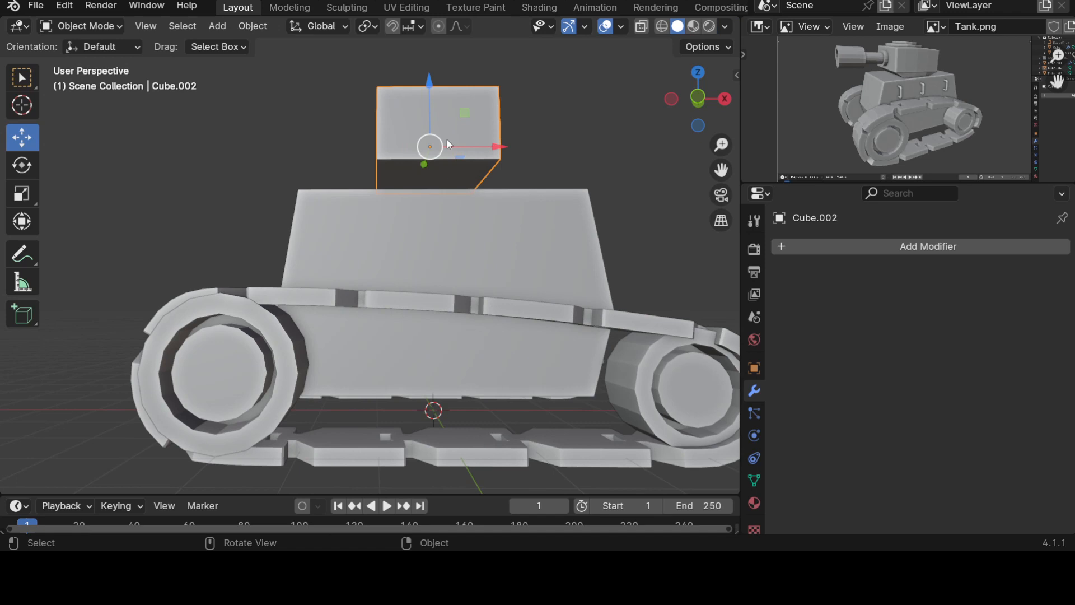
pyautogui.hotkey('shift', 'h')
pyautogui.press('Tab')
# Step: Select the central faces of the turret's underside and pull them down along Z to form a tapered base
pyautogui.moveTo(448, 145); pyautogui.dragTo(447, 122, button='middle')
pyautogui.click(413, 165)
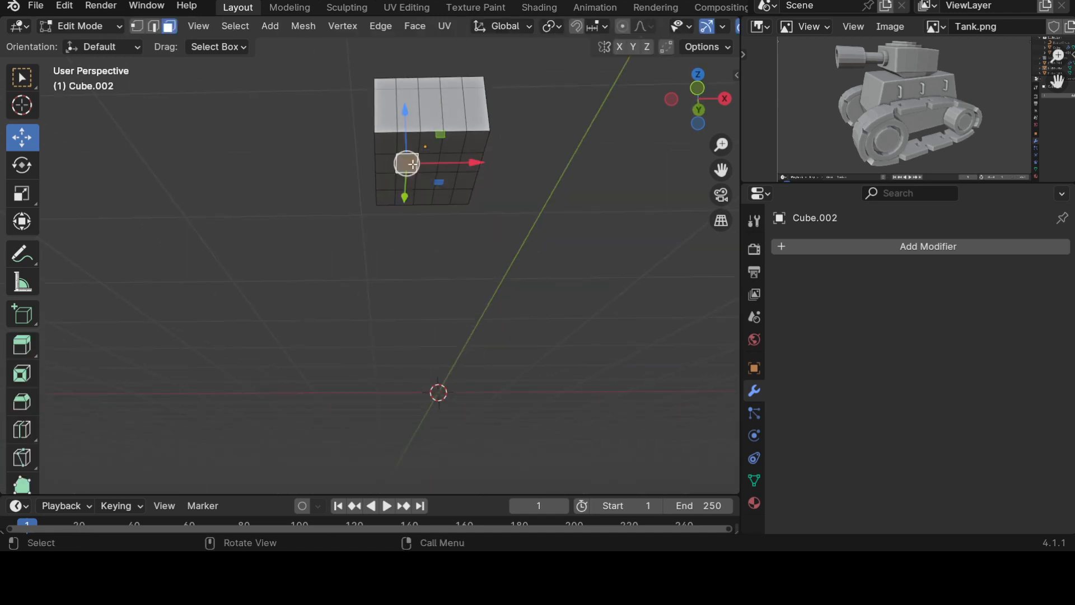
pyautogui.keyDown('shift'); pyautogui.click(435, 163); pyautogui.keyUp('shift')
pyautogui.keyDown('shift'); pyautogui.click(451, 163); pyautogui.keyUp('shift')
pyautogui.keyDown('shift'); pyautogui.click(449, 180); pyautogui.keyUp('shift')
pyautogui.keyDown('shift'); pyautogui.click(428, 181); pyautogui.keyUp('shift')
pyautogui.moveTo(423, 174); pyautogui.dragTo(489, 309, button='middle')
pyautogui.moveTo(450, 124); pyautogui.dragTo(445, 211)
pyautogui.moveTo(444, 211); pyautogui.dragTo(493, 283, button='middle')
pyautogui.press('Tab')
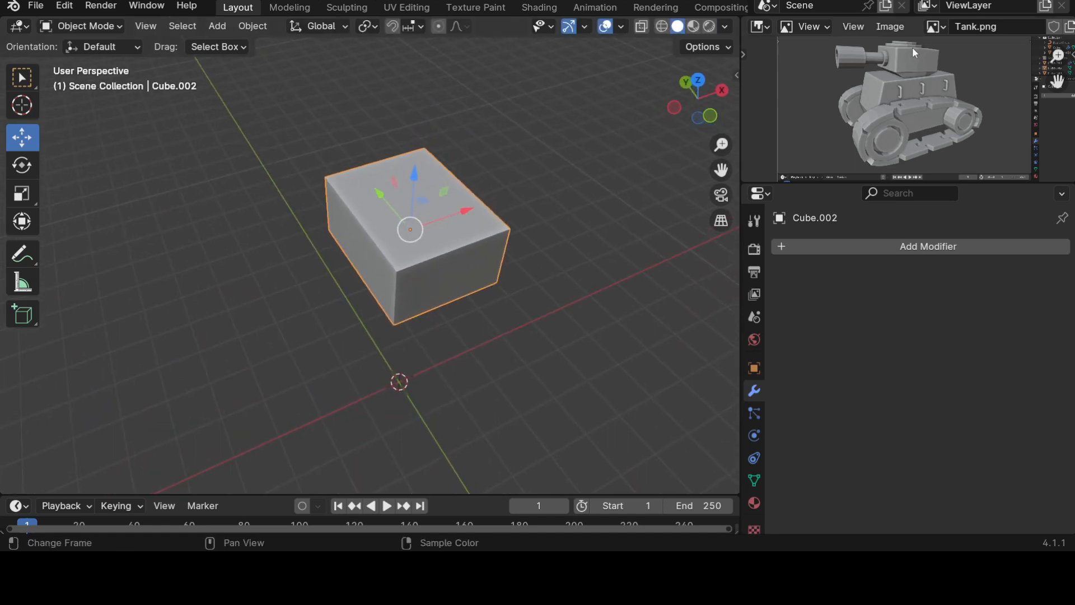
# Step: Zoom in on the turret in the reference image and add a 2 m deep cylinder with 16 vertices and 1 m radius
pyautogui.scroll(5, 902, 115)
pyautogui.click(549, 153)
pyautogui.hotkey('shift', 'a')
pyautogui.moveTo(554, 153)
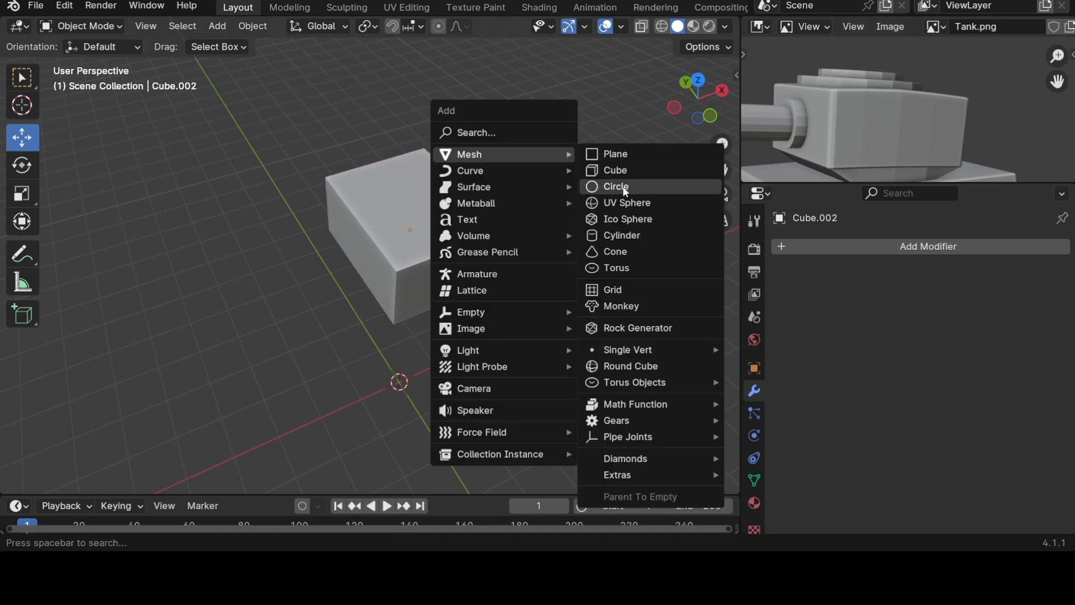
pyautogui.click(620, 236)
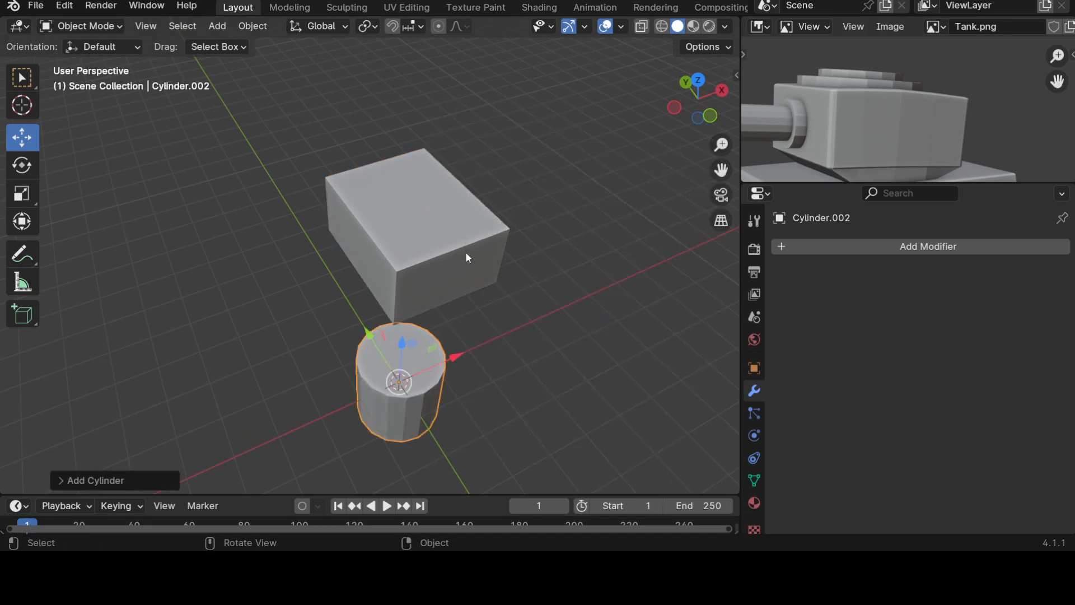
pyautogui.press('KP_1')
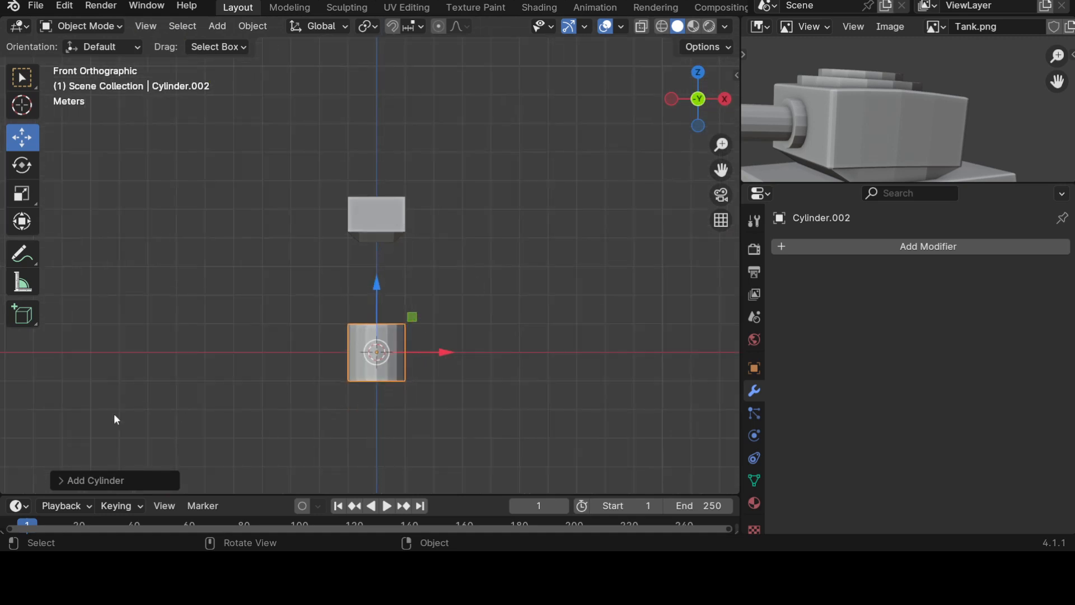
pyautogui.click(59, 483)
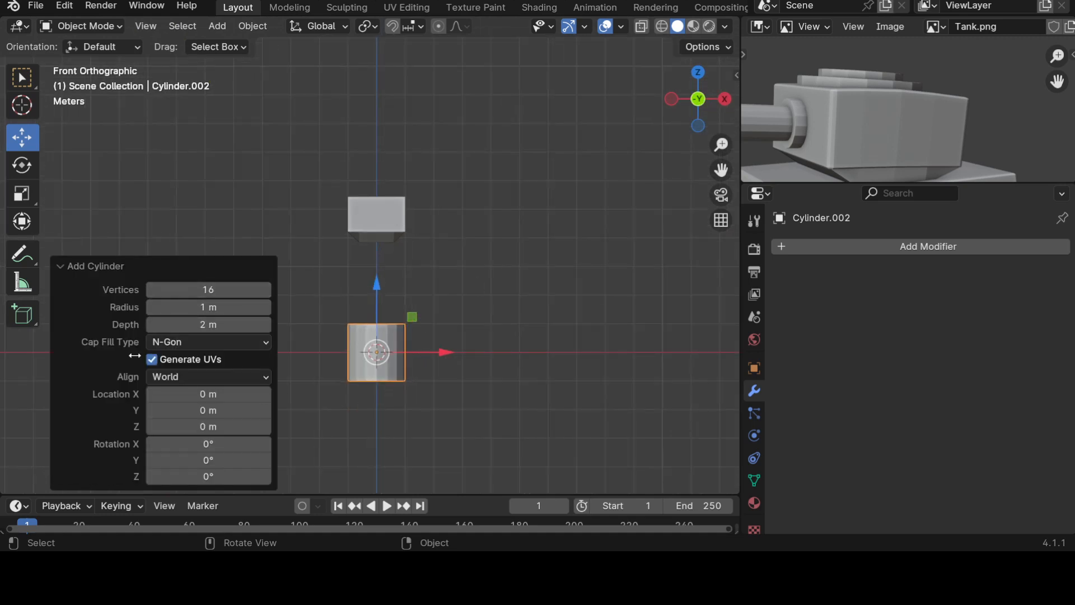
pyautogui.click(63, 273)
pyautogui.moveTo(214, 319); pyautogui.dragTo(394, 359, button='middle')
# Step: Delete the cylinder's bottom cap face
pyautogui.press('Tab')
pyautogui.click(394, 359)
pyautogui.moveTo(448, 320); pyautogui.dragTo(477, 415, button='middle')
pyautogui.press('x')
pyautogui.click(464, 337)
# Step: Scale the cylinder down along Z into a flat disc shape
pyautogui.press('Tab')
pyautogui.press('s')
pyautogui.press('z')
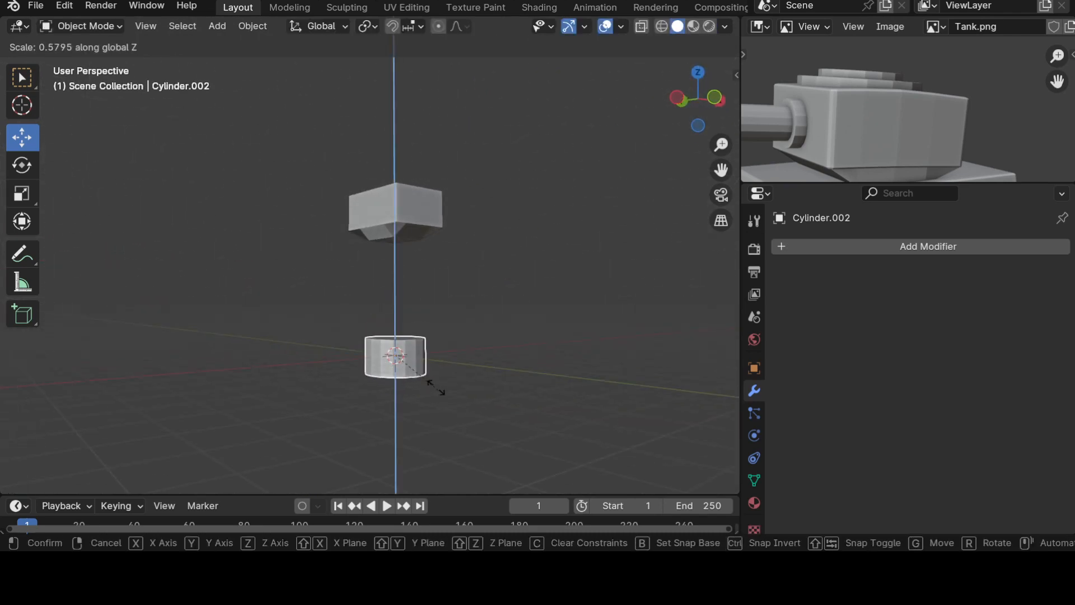
pyautogui.click(425, 364)
# Step: Delete the cylinder's top cap face to leave an open ring
pyautogui.press('Tab')
pyautogui.moveTo(425, 364); pyautogui.dragTo(409, 266, button='middle')
pyautogui.click(392, 316)
pyautogui.press('x')
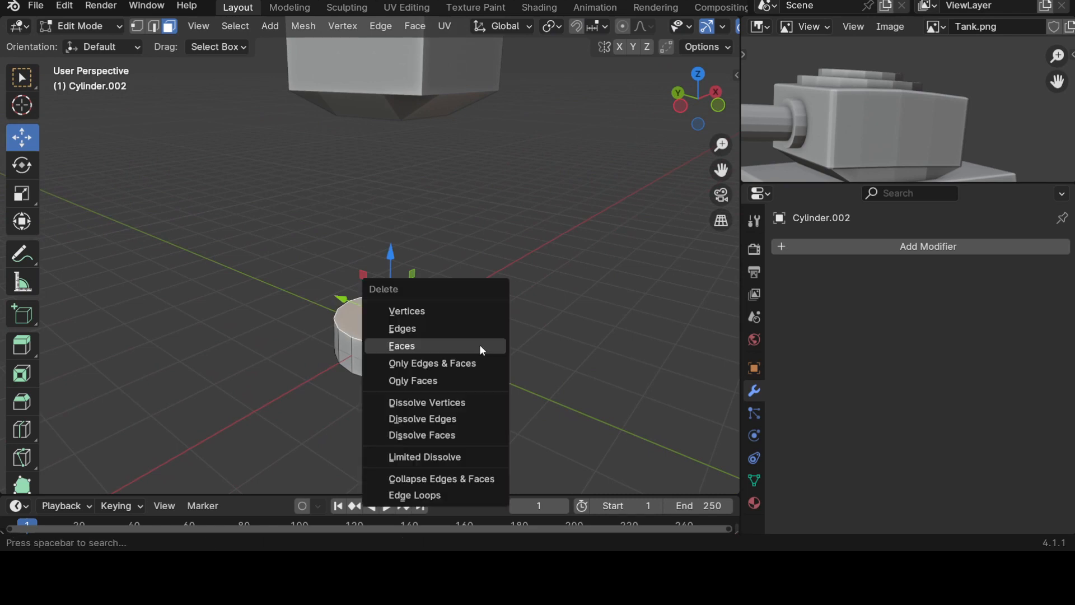
pyautogui.click(480, 346)
# Step: Select the ring's upper edge loop and close it with Grid Fill, using a span of 1
pyautogui.press('1')
pyautogui.scroll(3, 480, 346)
pyautogui.keyDown('shift'); pyautogui.moveTo(479, 345); pyautogui.dragTo(504, 277, button='middle'); pyautogui.keyUp('shift')
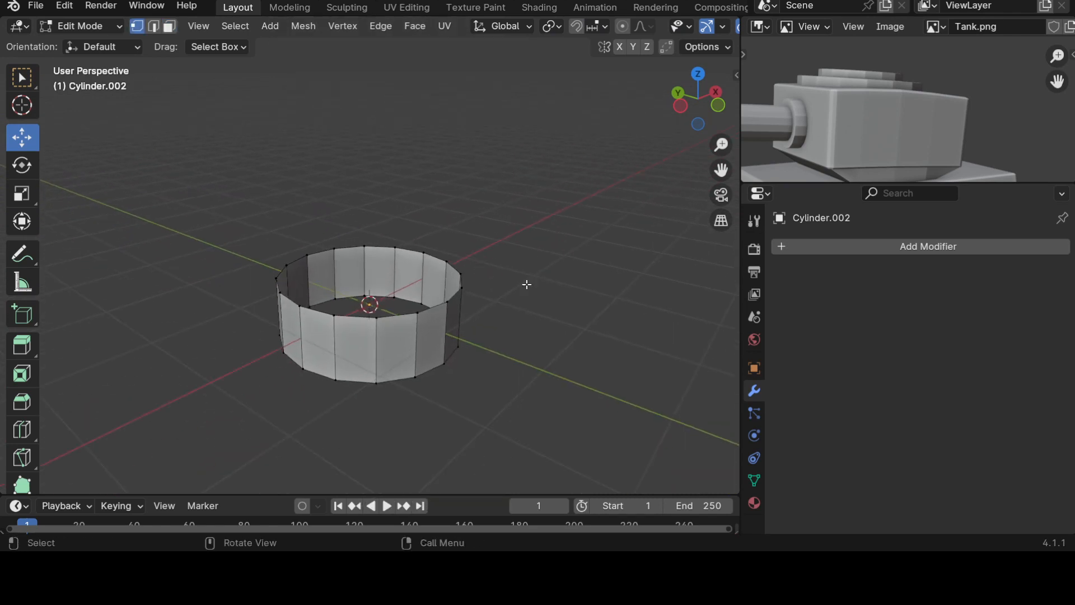
pyautogui.keyDown('alt'); pyautogui.click(428, 313); pyautogui.keyUp('alt')
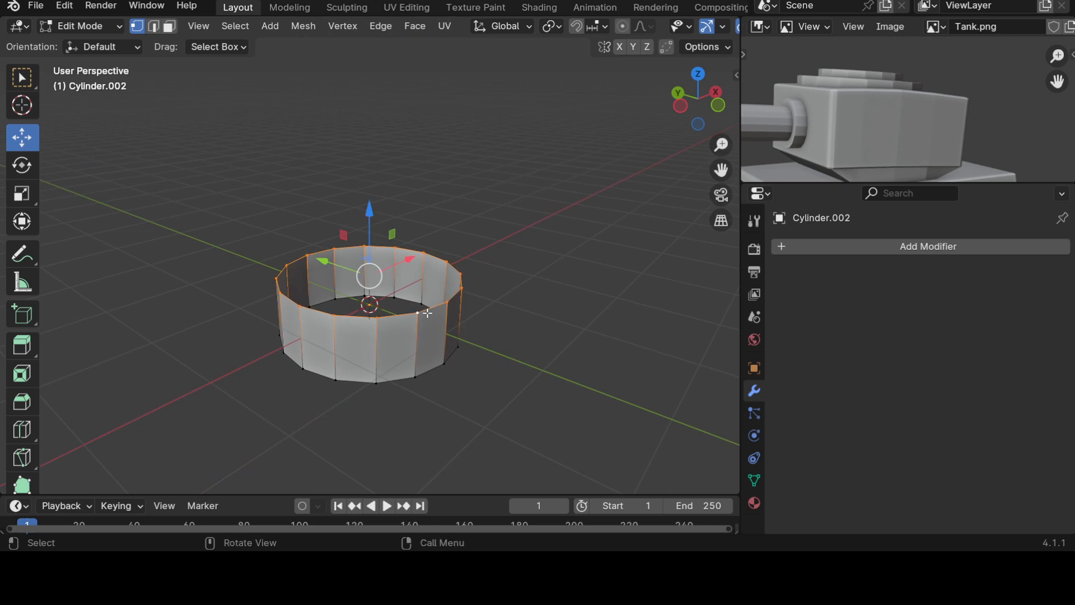
pyautogui.hotkey('ctrl', 'f')
pyautogui.click(427, 312)
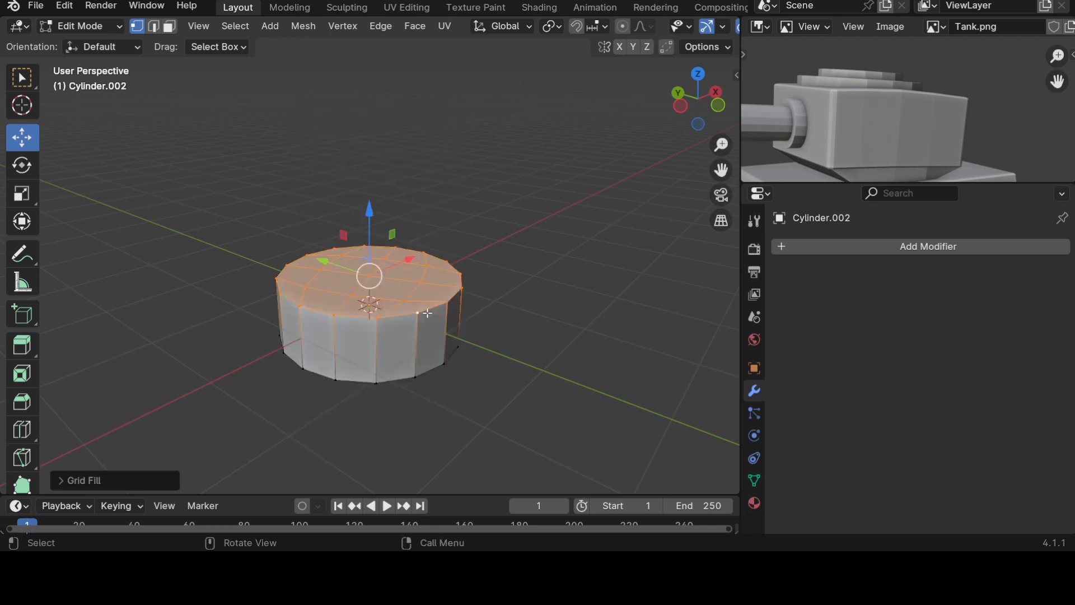
pyautogui.click(80, 479)
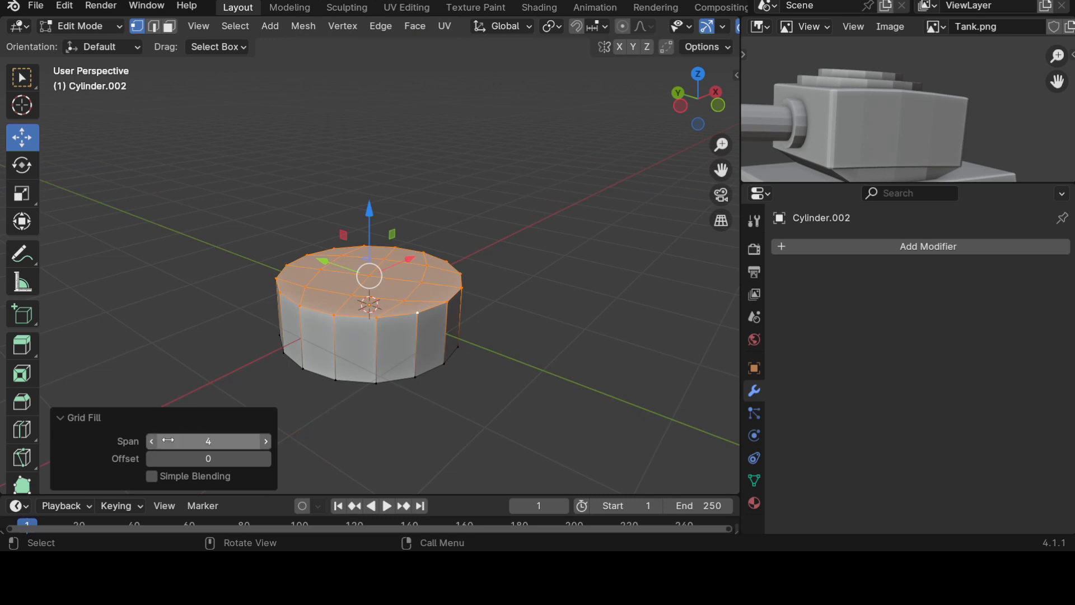
pyautogui.click(150, 441)
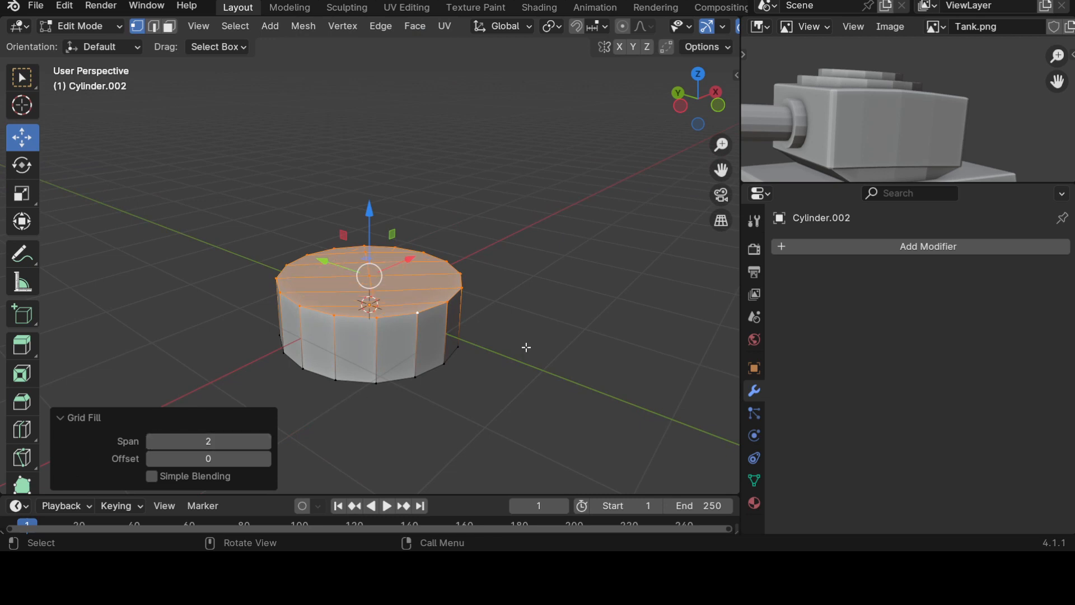
pyautogui.click(152, 441)
pyautogui.scroll(-1, 389, 381)
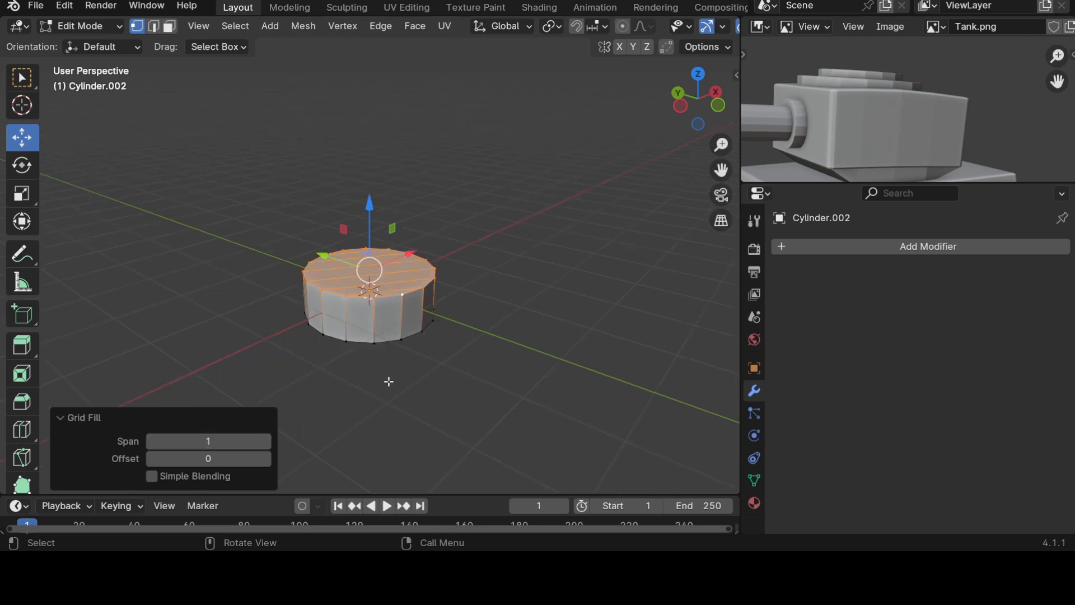
# Step: Leave mesh editing and raise the cylinder about 6.1 m along Z so it sits above the turret block
pyautogui.press('Tab')
pyautogui.scroll(-3, 456, 324)
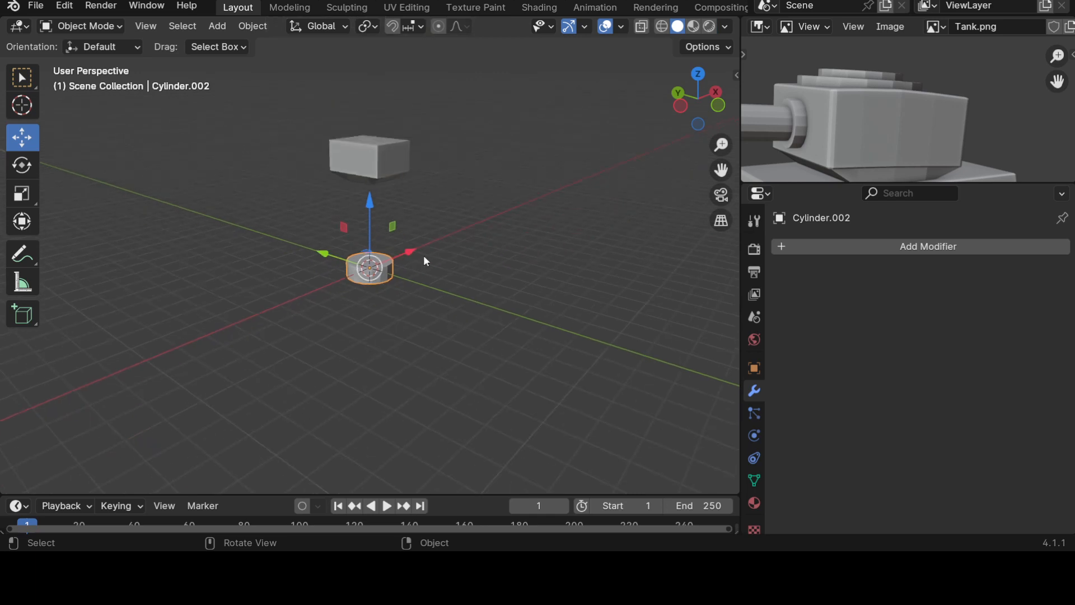
pyautogui.moveTo(365, 201); pyautogui.dragTo(381, 53)
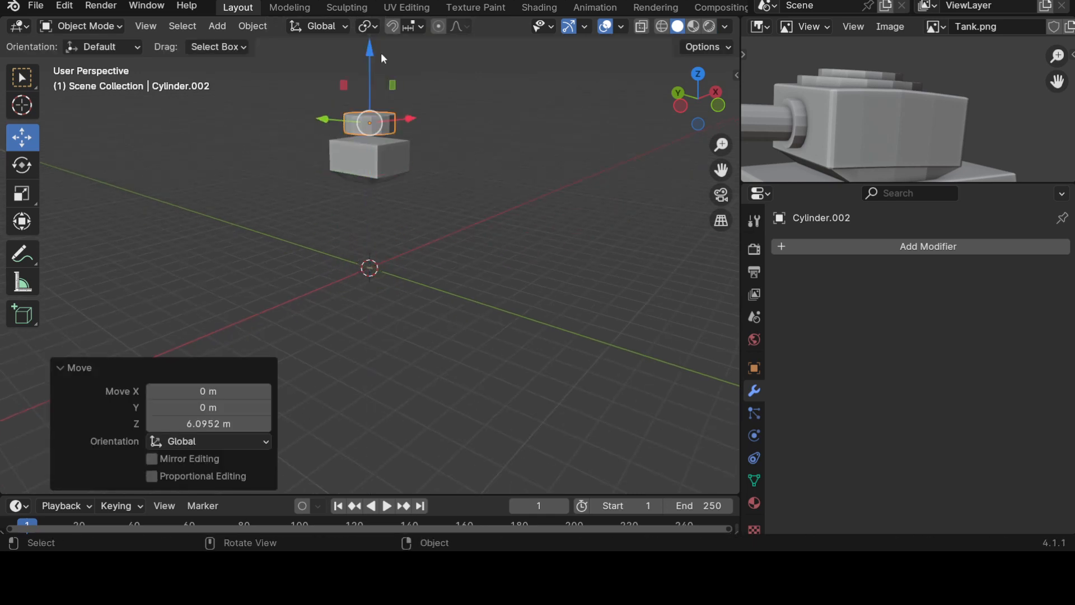
# Step: Scale the cylinder to about 0.79, flatten it along Z, and lower it onto the turret block's top face
pyautogui.press('KP_1')
pyautogui.keyDown('shift'); pyautogui.moveTo(402, 108); pyautogui.dragTo(402, 228, button='middle'); pyautogui.keyUp('shift')
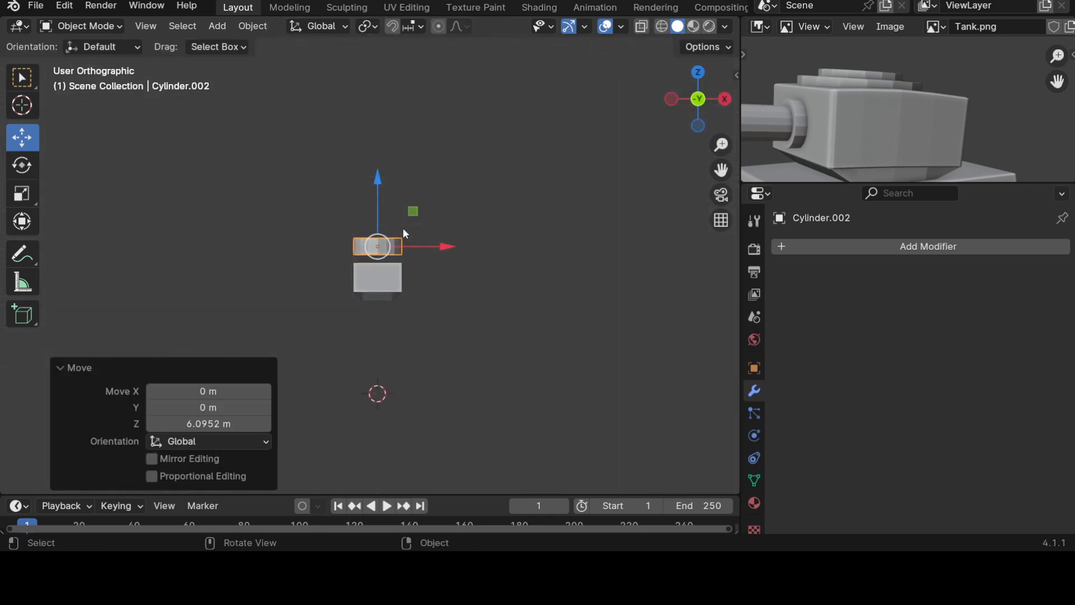
pyautogui.press('KP_Decimal')
pyautogui.scroll(-4, 403, 230)
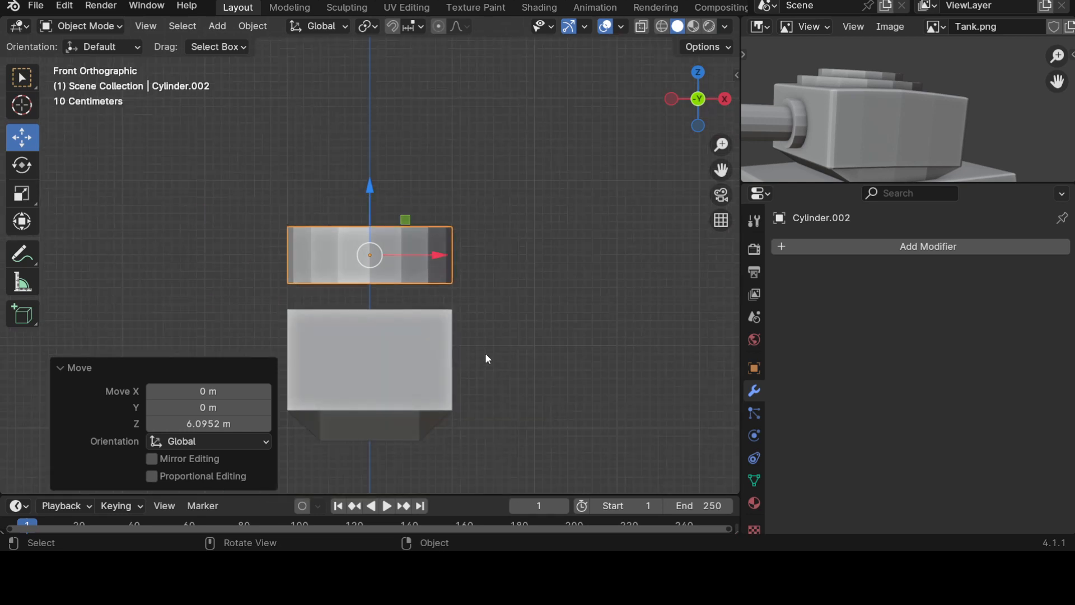
pyautogui.press('s')
pyautogui.click(456, 355)
pyautogui.press('s')
pyautogui.press('z')
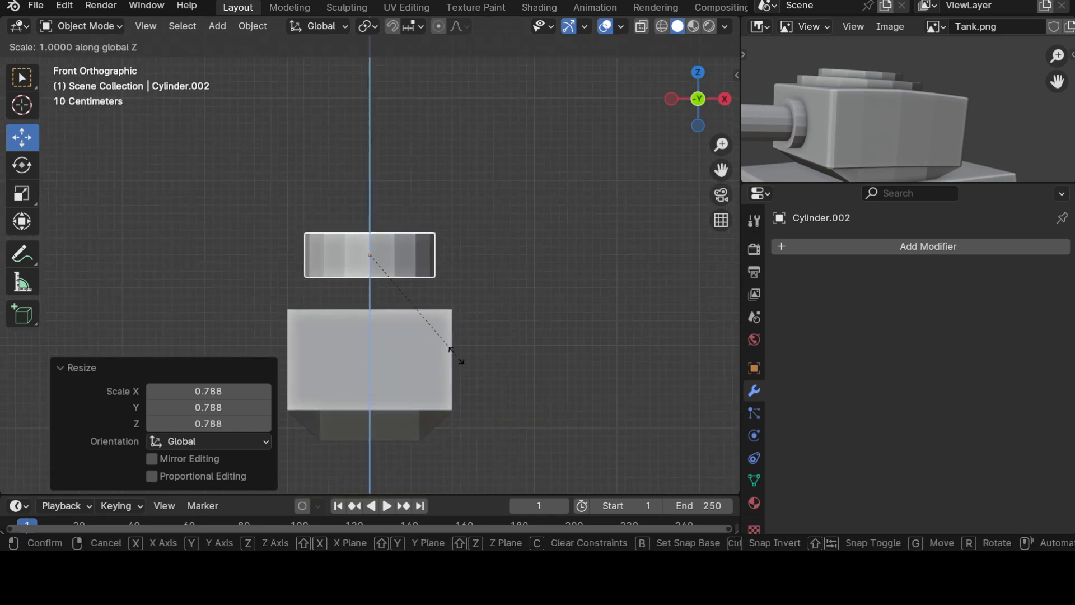
pyautogui.click(427, 309)
pyautogui.moveTo(367, 193); pyautogui.dragTo(367, 242)
# Step: Extrude the cylinder's top inward at a scale of about 0.76, and extrude the inner face up about 0.18 m
pyautogui.moveTo(344, 331); pyautogui.dragTo(438, 378, button='middle')
pyautogui.press('Tab')
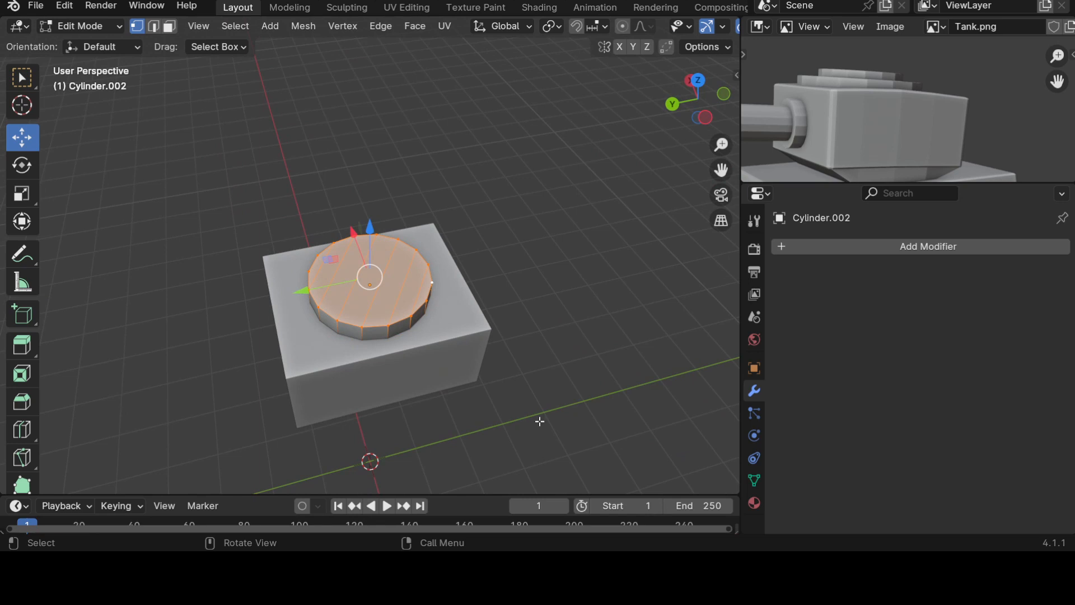
pyautogui.press('s')
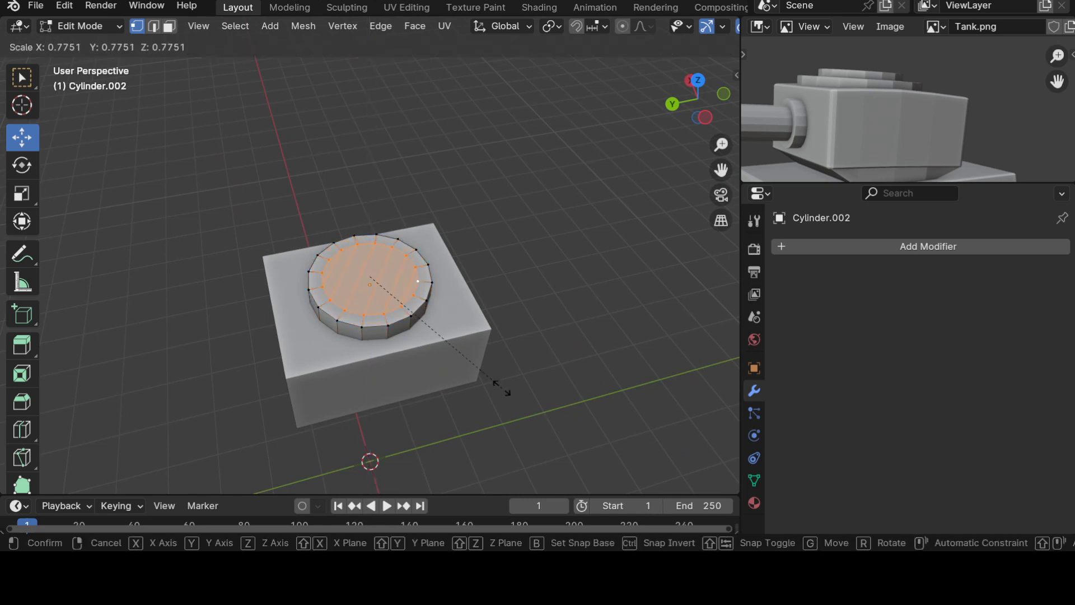
pyautogui.click(500, 387)
pyautogui.moveTo(411, 319); pyautogui.dragTo(382, 270, button='middle')
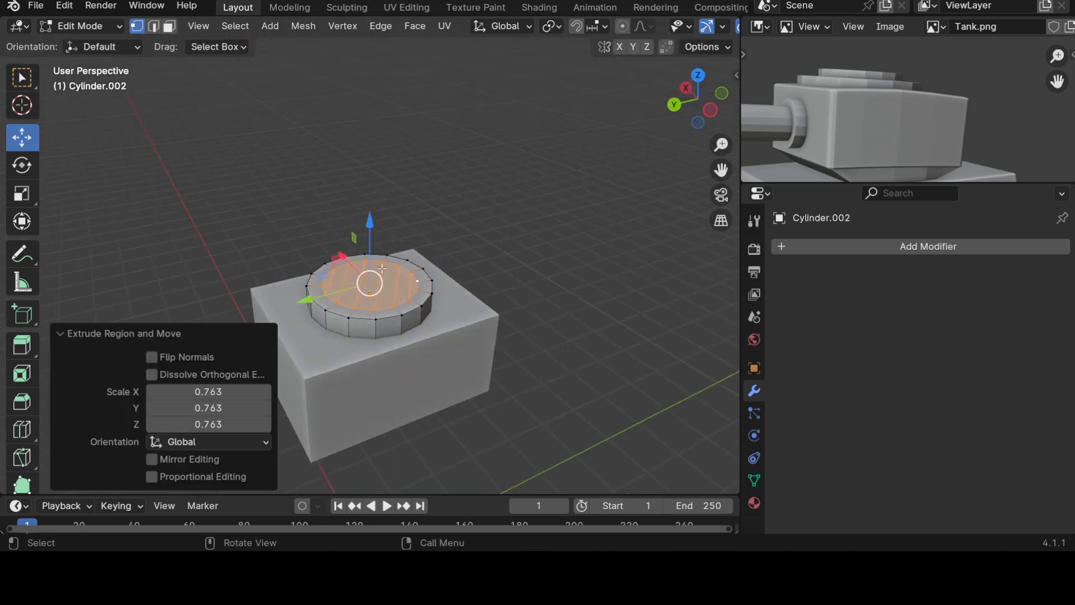
pyautogui.press('e')
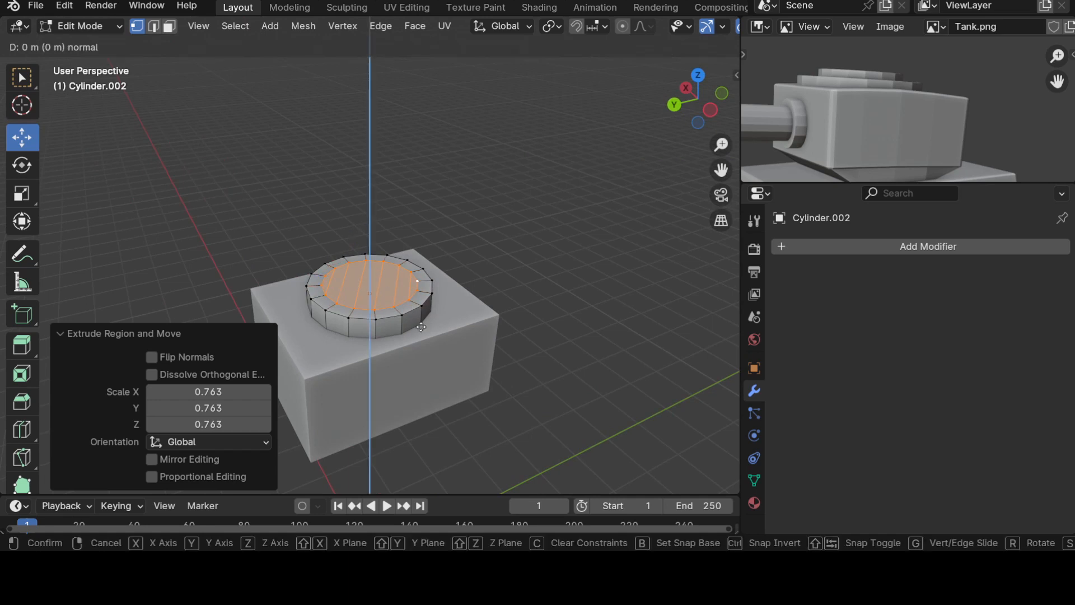
pyautogui.click(420, 315)
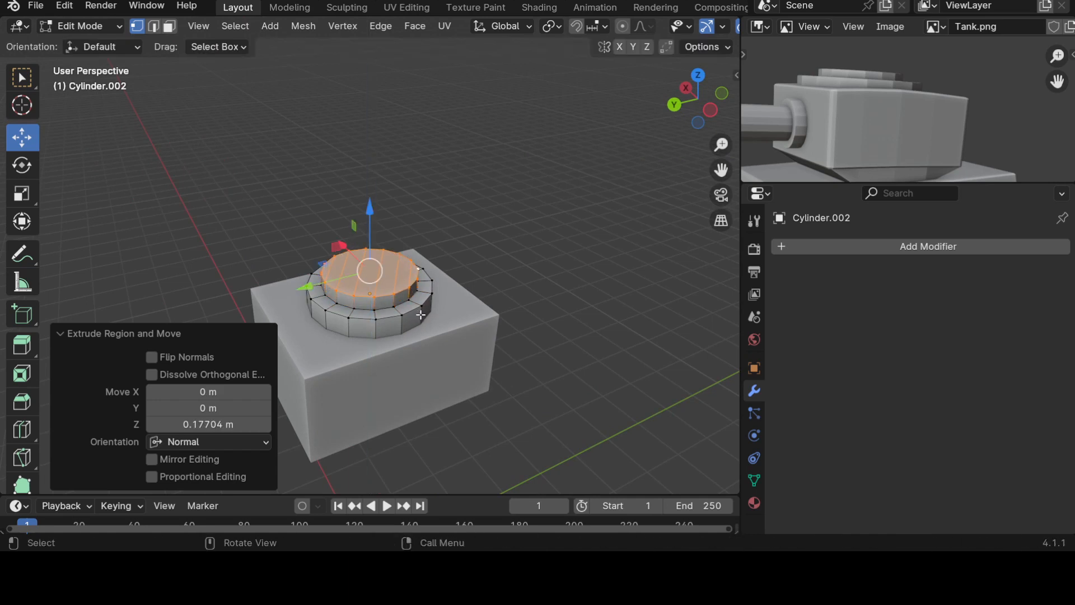
pyautogui.press('Tab')
# Step: Lower the stepped cap about 0.04 m along Z into the turret block
pyautogui.scroll(-4, 417, 327)
pyautogui.moveTo(415, 334); pyautogui.dragTo(424, 304, button='middle')
pyautogui.scroll(2, 465, 306)
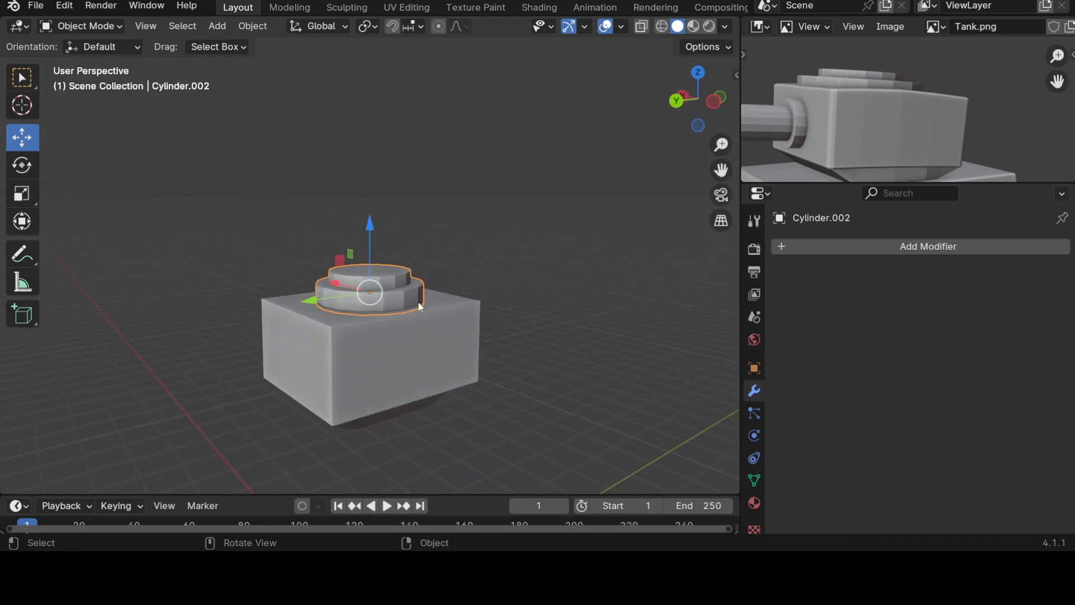
pyautogui.moveTo(369, 222); pyautogui.dragTo(462, 298)
# Step: Duplicate the stepped cap and place the copy about 3.06 m away along Y
pyautogui.press('shift')
pyautogui.hotkey('shift', 'd')
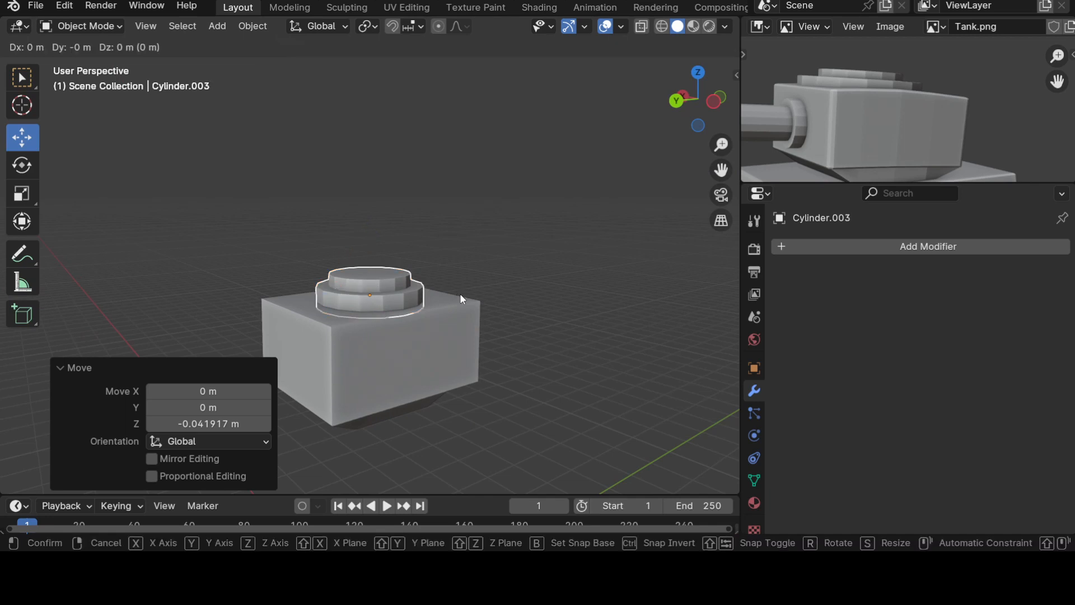
pyautogui.click(75, 394)
pyautogui.scroll(-3, 243, 307)
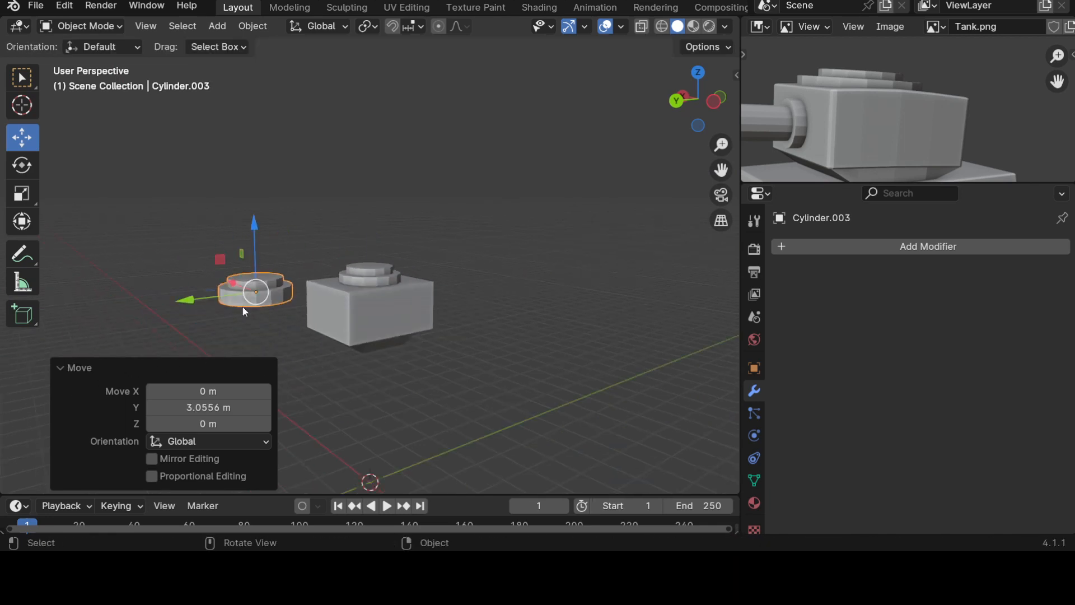
pyautogui.click(60, 372)
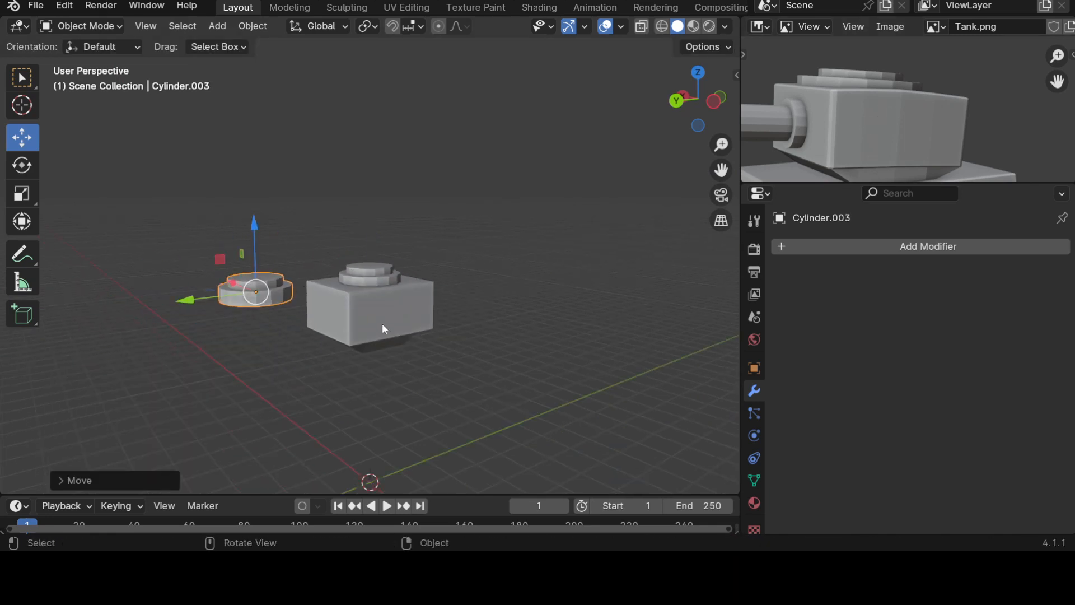
# Step: Reveal all hidden tank parts and clear the selection
pyautogui.hotkey('alt', 'h')
pyautogui.scroll(-2, 382, 323)
pyautogui.hotkey('alt', 'a')
pyautogui.moveTo(444, 319); pyautogui.dragTo(378, 397, button='middle')
# Step: Move the duplicated cap clear of the tank on its positive X side, adjusting its position along Y
pyautogui.click(372, 306)
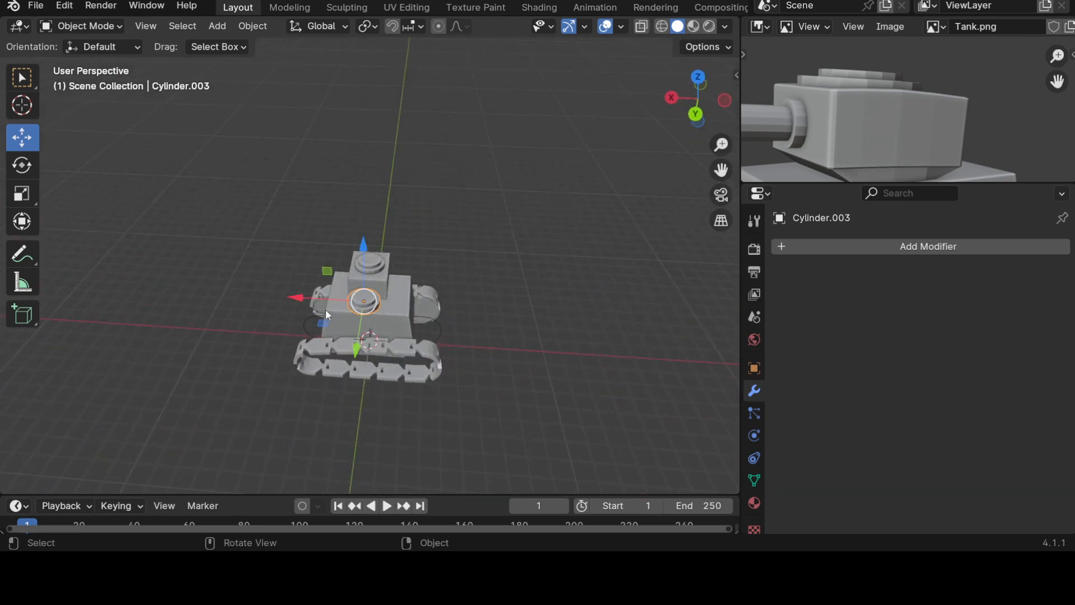
pyautogui.press('g')
pyautogui.click(218, 327)
pyautogui.press('g')
pyautogui.press('y')
pyautogui.click(455, 326)
pyautogui.press('KP_1')
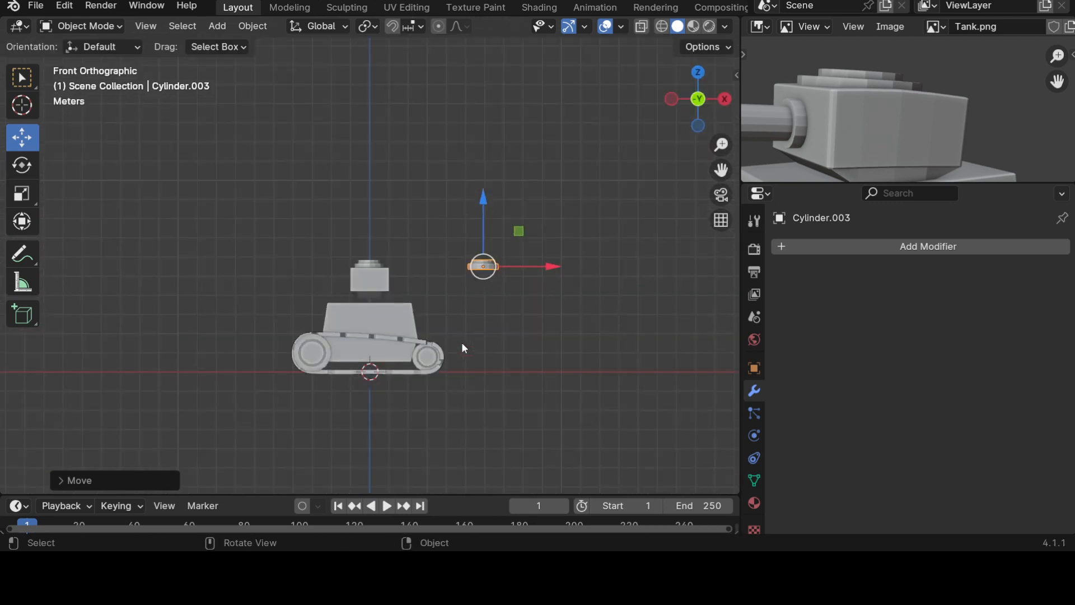
# Step: Join the stepped cap on the turret with the turret block into one object and deselect it
pyautogui.scroll(7, 431, 336)
pyautogui.moveTo(353, 344); pyautogui.dragTo(471, 409, button='middle')
pyautogui.click(363, 290)
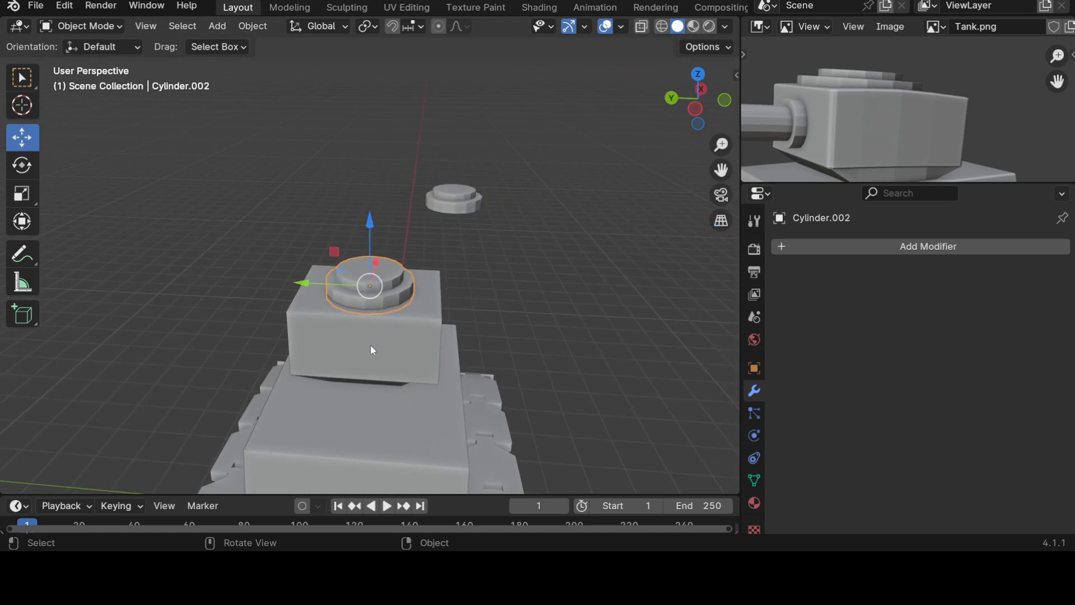
pyautogui.moveTo(367, 347); pyautogui.dragTo(370, 284, button='middle')
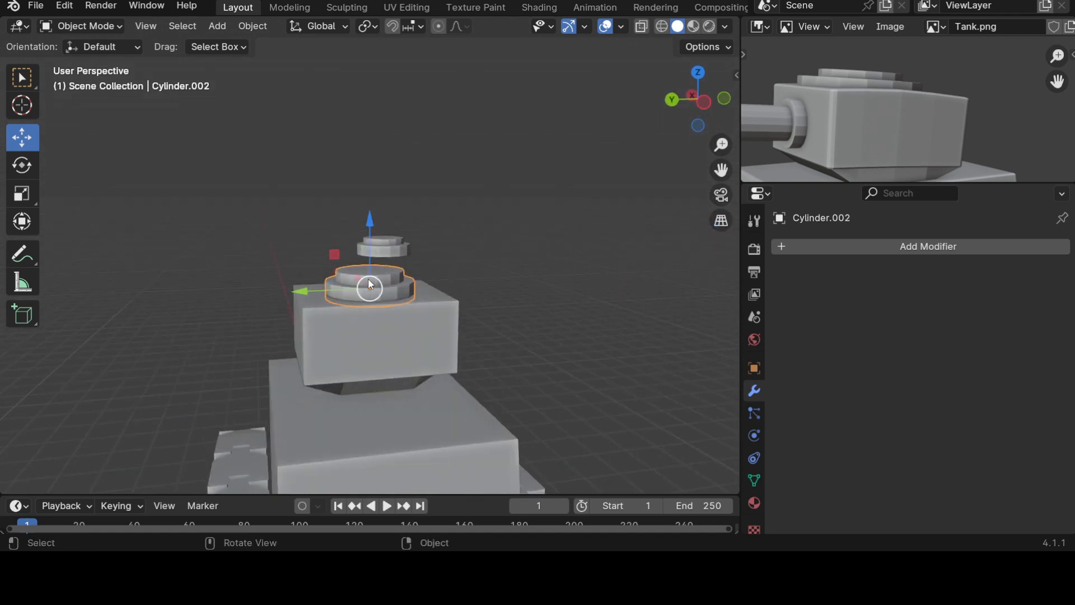
pyautogui.keyDown('shift'); pyautogui.click(374, 337); pyautogui.keyUp('shift')
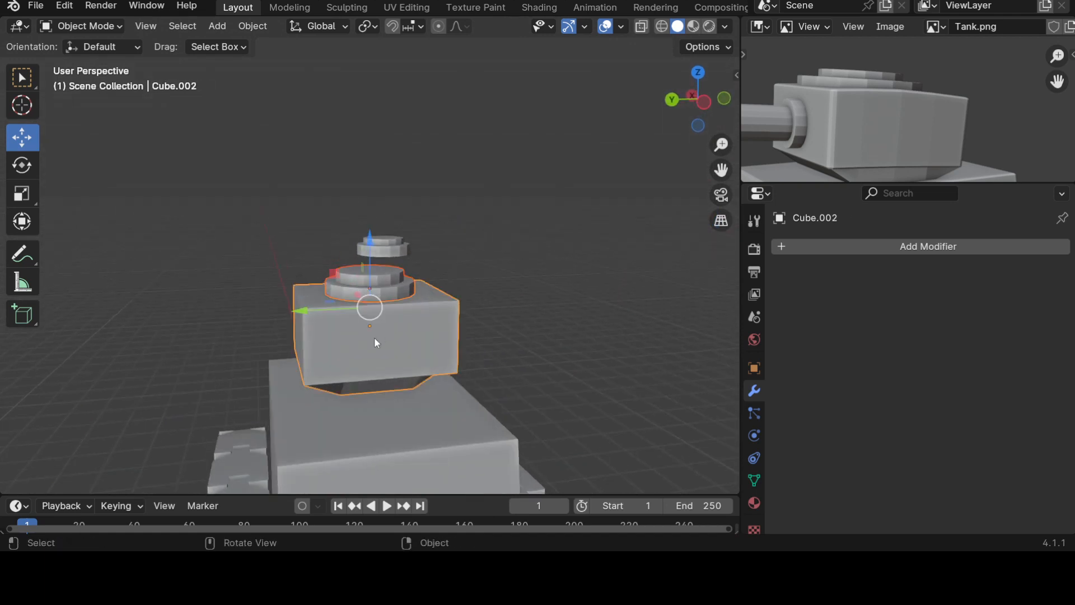
pyautogui.click(236, 302)
pyautogui.click(335, 331)
pyautogui.moveTo(297, 331)
pyautogui.mouseDown()
pyautogui.moveTo(263, 331)
pyautogui.moveTo(284, 331)
pyautogui.mouseUp()
pyautogui.moveTo(354, 274); pyautogui.dragTo(306, 364)
pyautogui.scroll(-3, 447, 340)
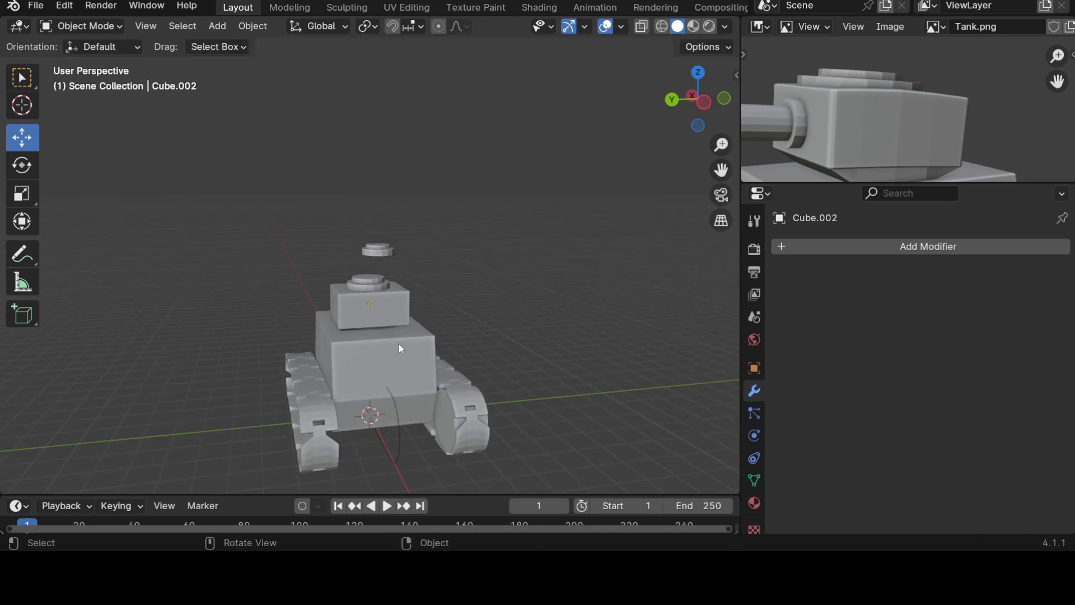
# Step: Check in mesh editing that the cap and turret block belong to one object
pyautogui.moveTo(311, 362); pyautogui.dragTo(384, 396, button='middle')
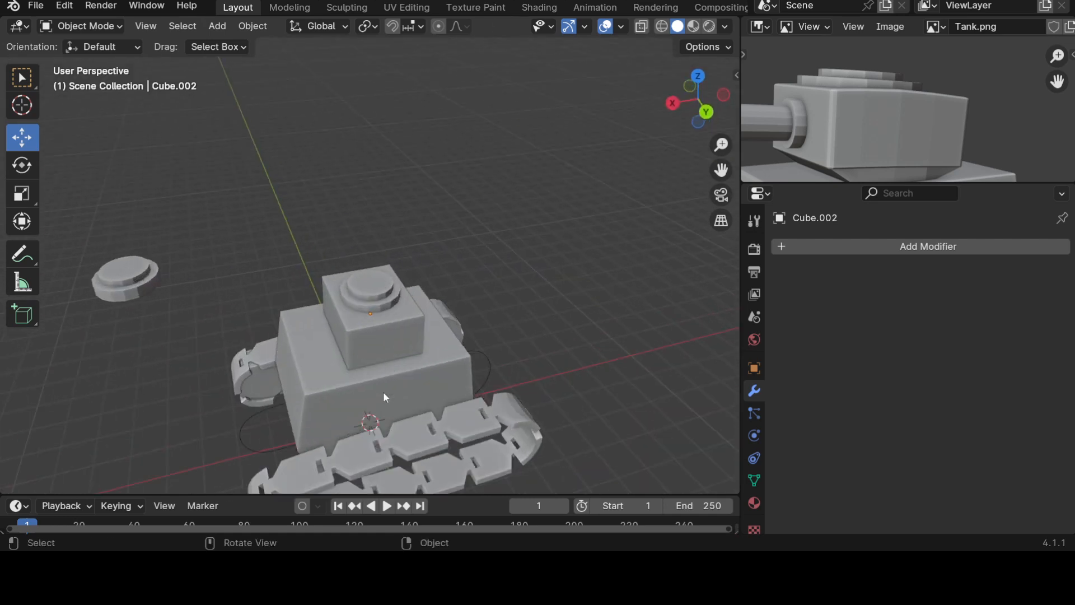
pyautogui.click(390, 354)
pyautogui.scroll(3, 398, 361)
pyautogui.press('Tab')
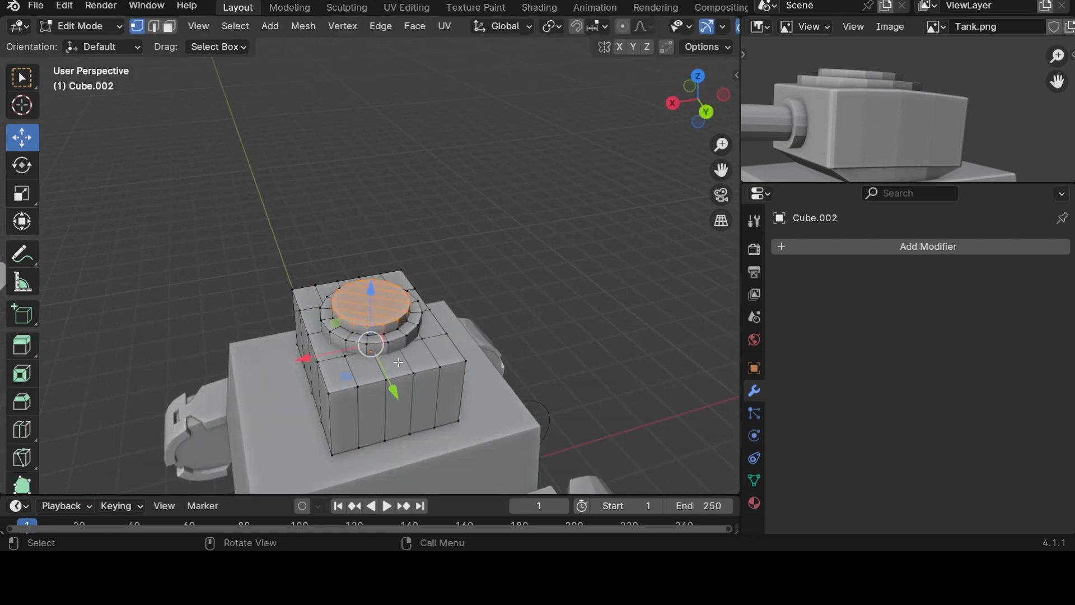
pyautogui.press('Tab')
pyautogui.press('Tab')
pyautogui.press('Tab')
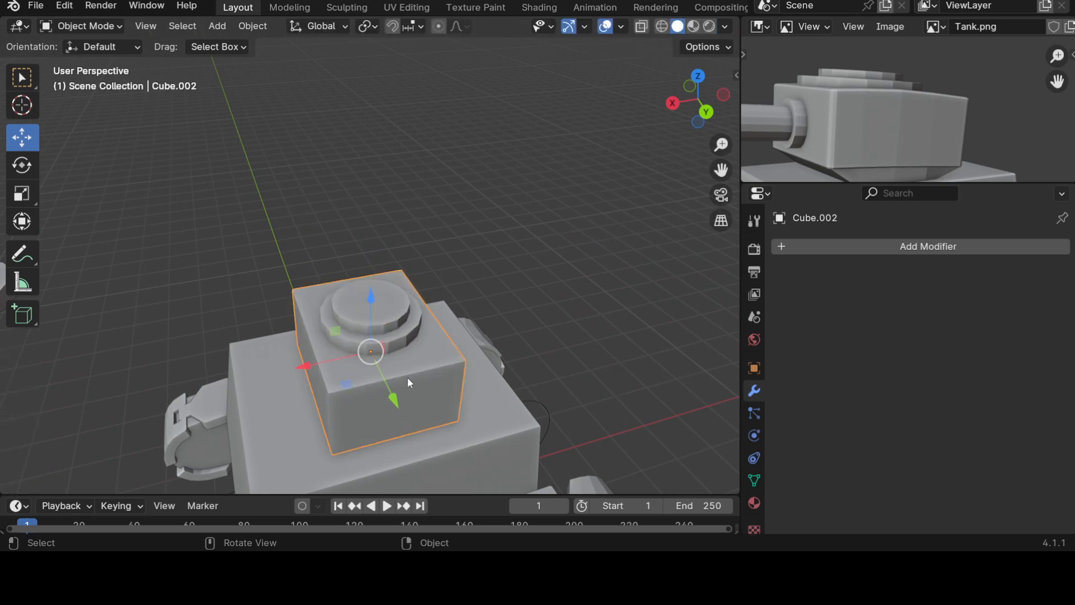
# Step: Select all faces on the turret block's positive X side and move them slightly outward along X
pyautogui.scroll(-2, 409, 379)
pyautogui.moveTo(417, 340); pyautogui.dragTo(420, 374, button='middle')
pyautogui.press('Tab')
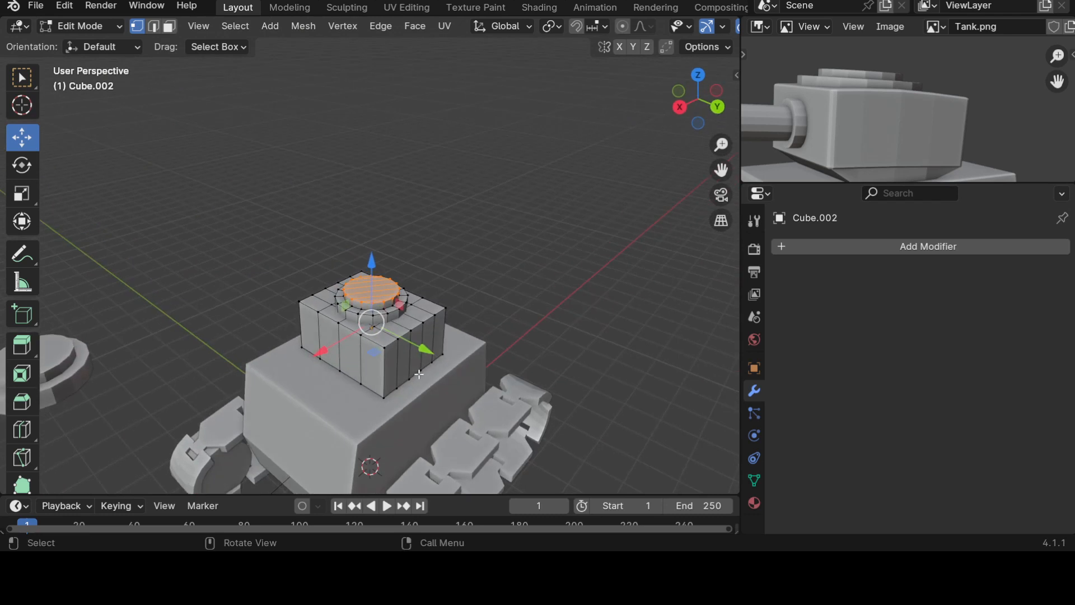
pyautogui.press('3')
pyautogui.click(375, 361)
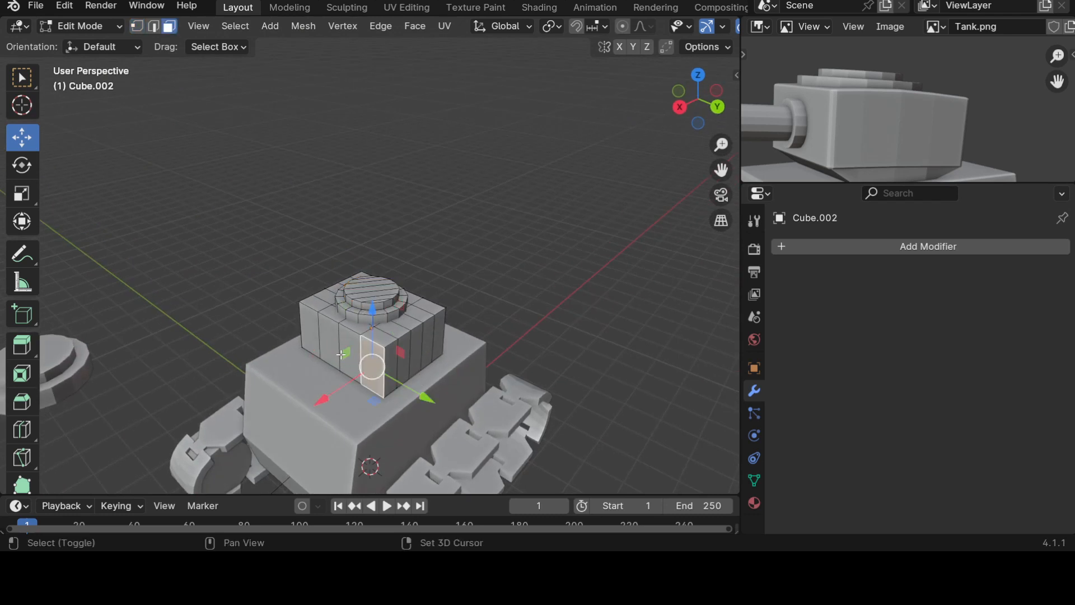
pyautogui.keyDown('shift'); pyautogui.click(340, 352); pyautogui.keyUp('shift')
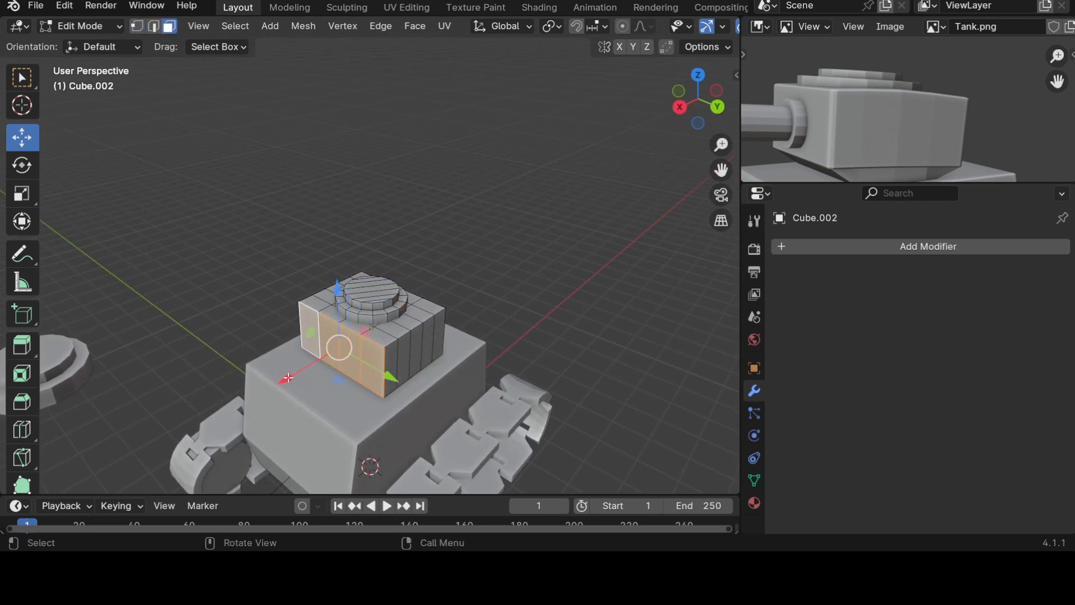
pyautogui.press('g')
pyautogui.press('x')
pyautogui.moveTo(262, 399); pyautogui.dragTo(264, 400)
# Step: Select all faces on the turret block's negative X side, move them outward along X, and leave mesh editing
pyautogui.moveTo(264, 400); pyautogui.dragTo(393, 384, button='middle')
pyautogui.click(413, 401)
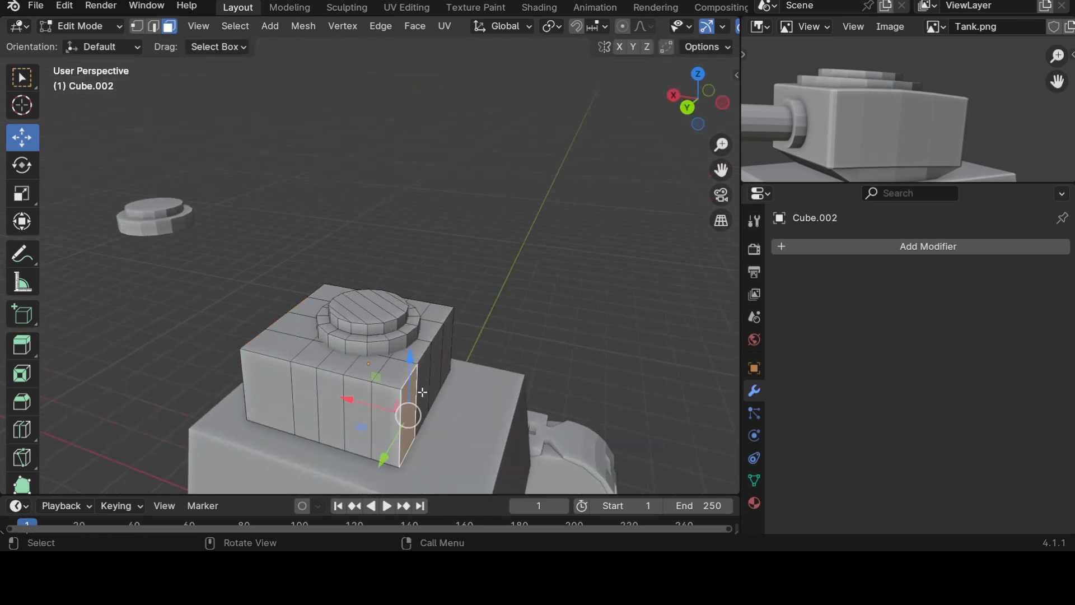
pyautogui.keyDown('shift'); pyautogui.click(430, 370); pyautogui.keyUp('shift')
pyautogui.keyDown('shift'); pyautogui.click(436, 357); pyautogui.keyUp('shift')
pyautogui.keyDown('shift'); pyautogui.click(448, 336); pyautogui.keyUp('shift')
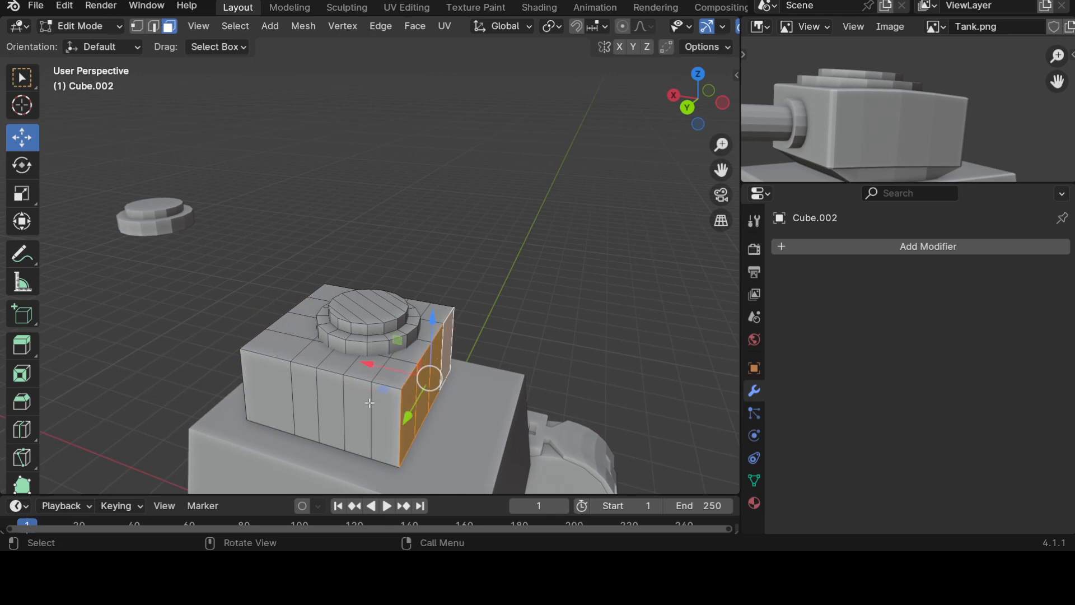
pyautogui.moveTo(367, 365); pyautogui.dragTo(387, 377)
pyautogui.scroll(-4, 400, 362)
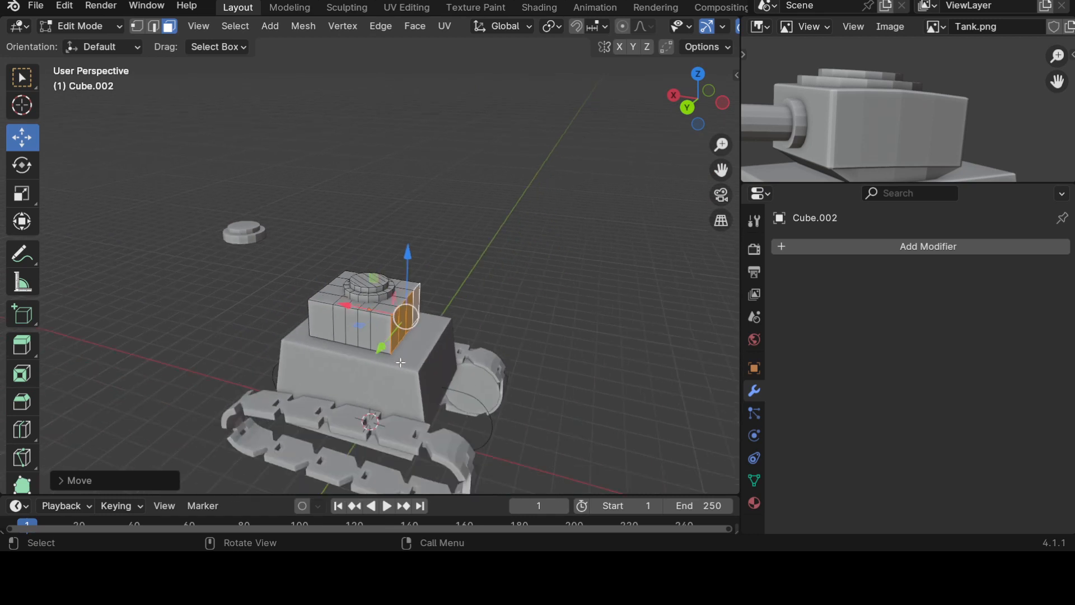
pyautogui.moveTo(401, 362); pyautogui.dragTo(362, 314, button='middle')
pyautogui.moveTo(340, 310); pyautogui.dragTo(349, 311)
pyautogui.press('Tab')
pyautogui.moveTo(501, 385); pyautogui.dragTo(405, 311, button='middle')
pyautogui.scroll(-4, 516, 317)
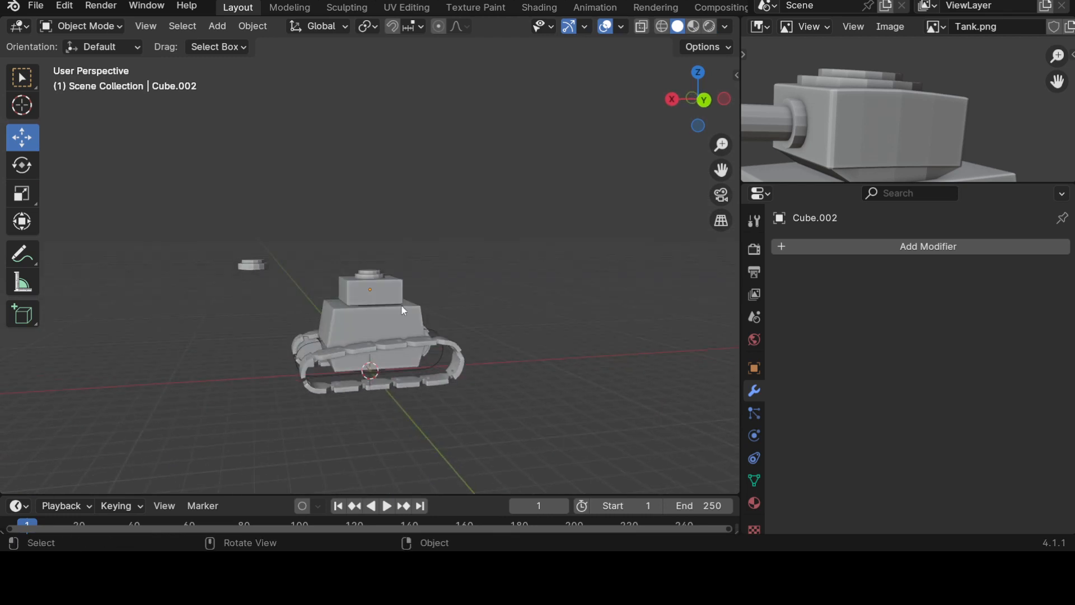
# Step: Raise the turret slightly along Z above the hull and deselect it
pyautogui.click(389, 284)
pyautogui.moveTo(372, 224); pyautogui.dragTo(463, 218)
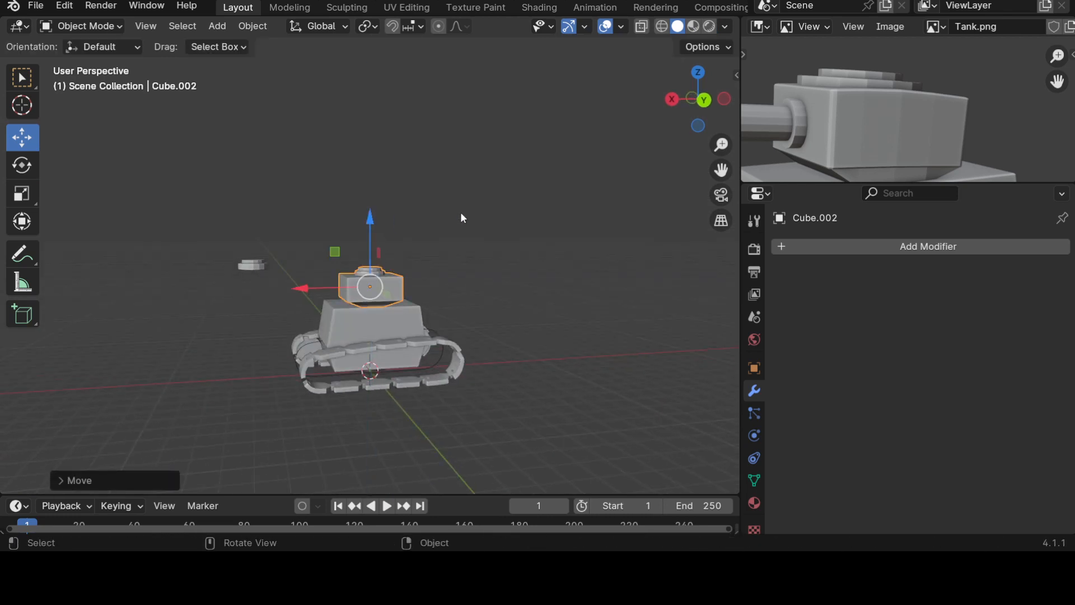
pyautogui.click(463, 217)
# Step: Examine the tank from several angles and compare its front-view profile with the reference image
pyautogui.scroll(3, 432, 338)
pyautogui.scroll(-1, 397, 350)
pyautogui.keyDown('shift'); pyautogui.moveTo(344, 350); pyautogui.dragTo(430, 274, button='middle'); pyautogui.keyUp('shift')
pyautogui.moveTo(469, 314); pyautogui.dragTo(454, 309, button='middle')
pyautogui.moveTo(586, 339); pyautogui.dragTo(304, 373, button='middle')
pyautogui.press('KP_1')
pyautogui.moveTo(353, 308)
pyautogui.keyDown('shift'); pyautogui.mouseDown(button='middle')
pyautogui.moveTo(512, 312)
pyautogui.moveTo(467, 326)
pyautogui.moveTo(449, 315)
pyautogui.mouseUp(button='middle'); pyautogui.keyUp('shift')
pyautogui.scroll(3, 496, 310)
pyautogui.scroll(-5, 882, 127)
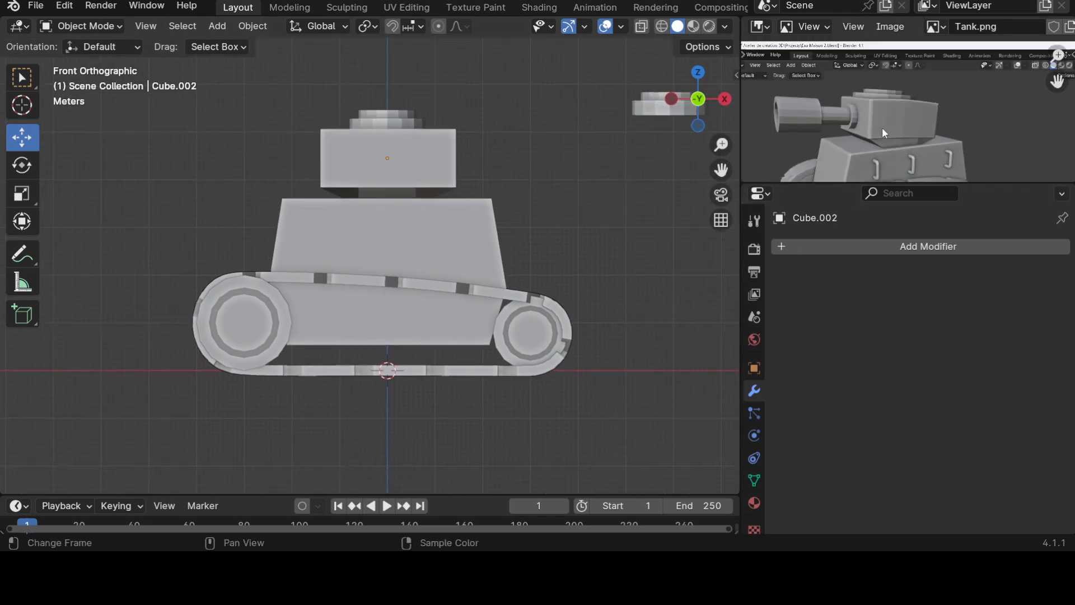
pyautogui.scroll(2, 436, 408)
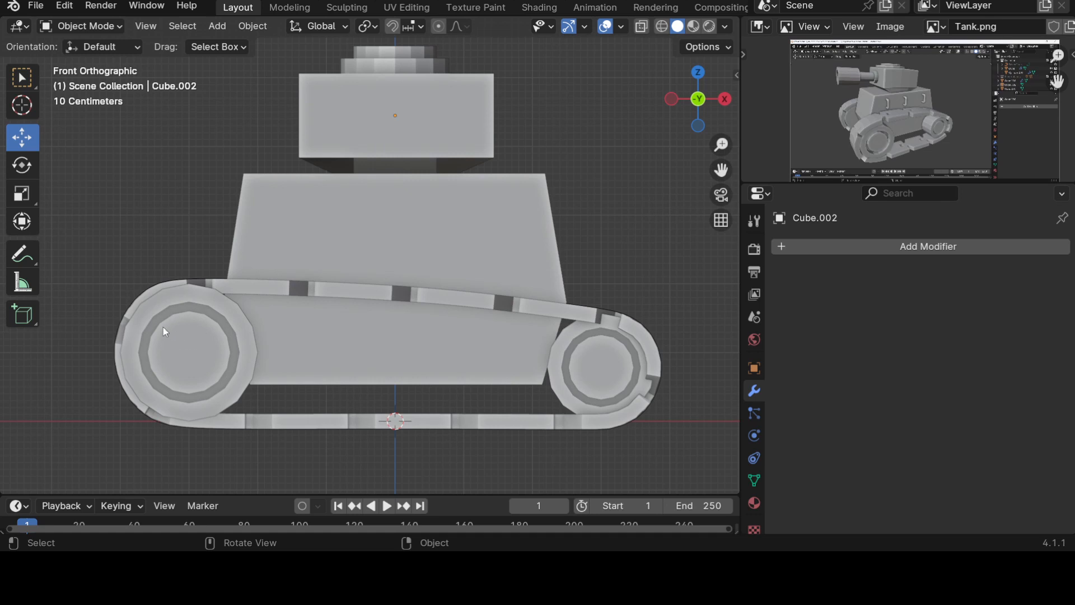
# Step: Raise the hull's bottom face slightly along Z and leave mesh editing
pyautogui.click(321, 225)
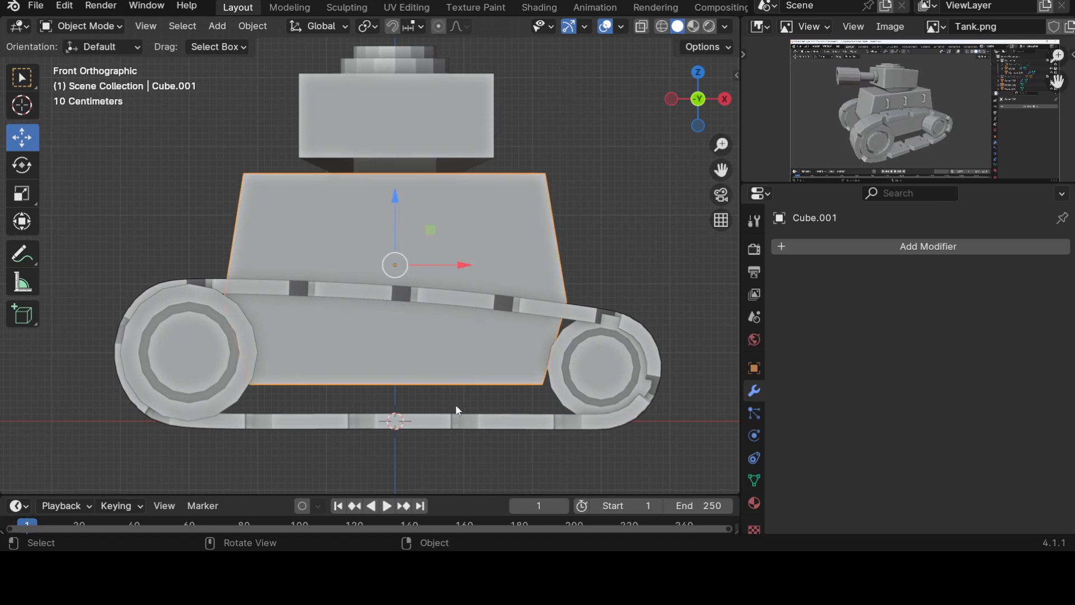
pyautogui.press('Tab')
pyautogui.press('Tab')
pyautogui.moveTo(448, 452); pyautogui.dragTo(415, 403, button='middle')
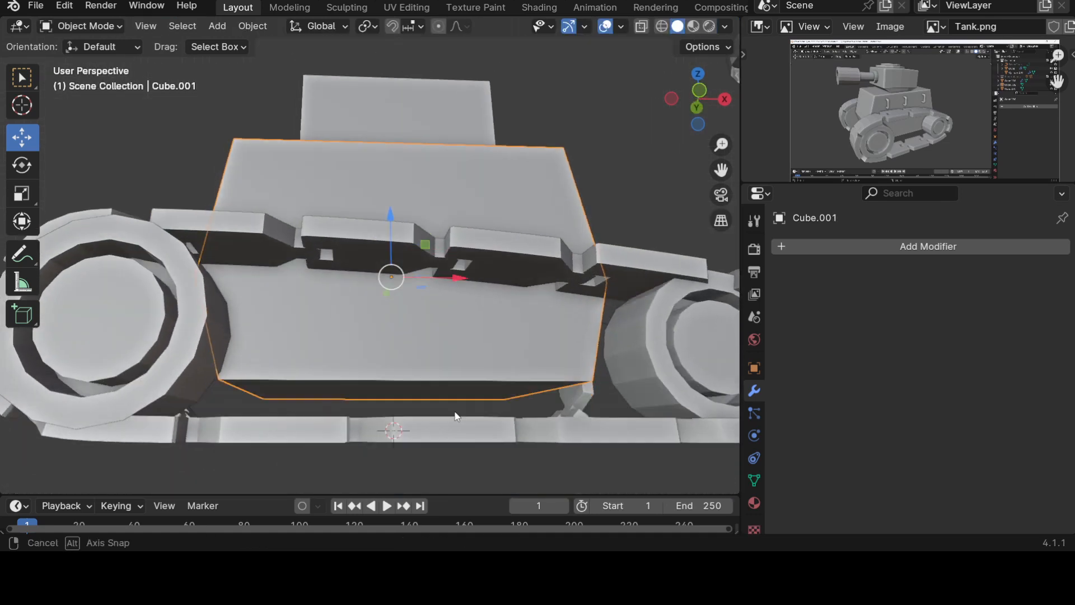
pyautogui.press('Tab')
pyautogui.click(406, 396)
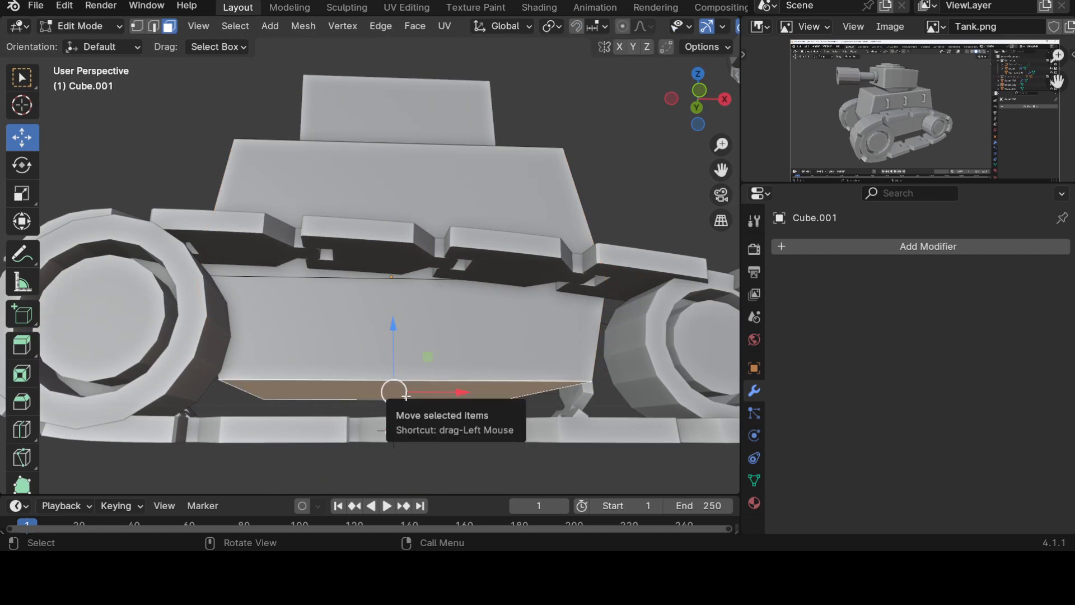
pyautogui.press('KP_1')
pyautogui.moveTo(396, 317); pyautogui.dragTo(396, 307)
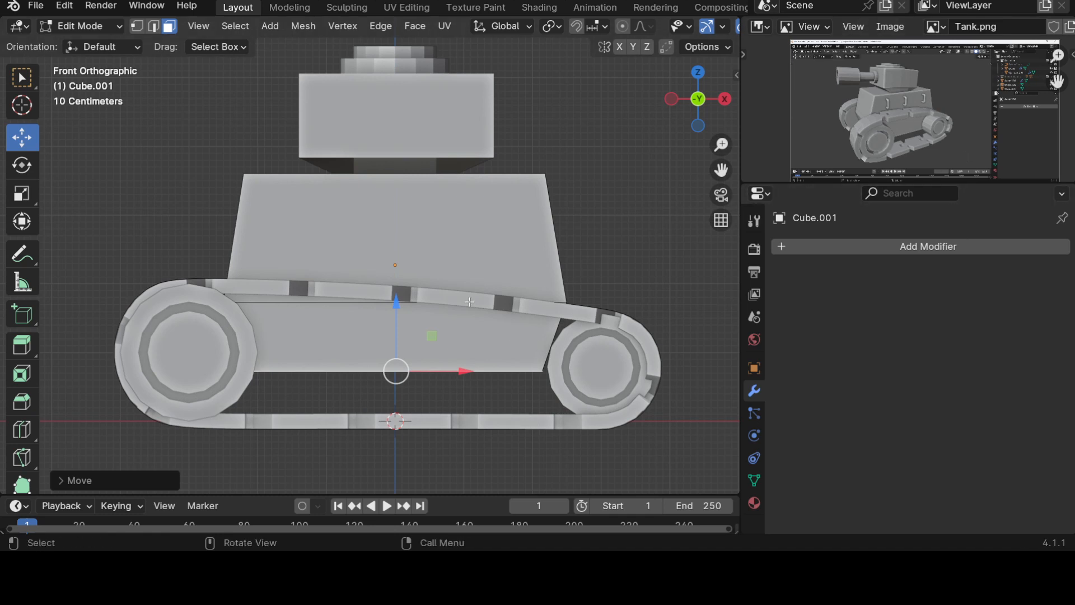
pyautogui.press('Tab')
# Step: Select the spare stepped cylinder beyond the tank and move it close to the tank
pyautogui.scroll(-3, 325, 334)
pyautogui.moveTo(325, 334); pyautogui.dragTo(473, 177, button='middle')
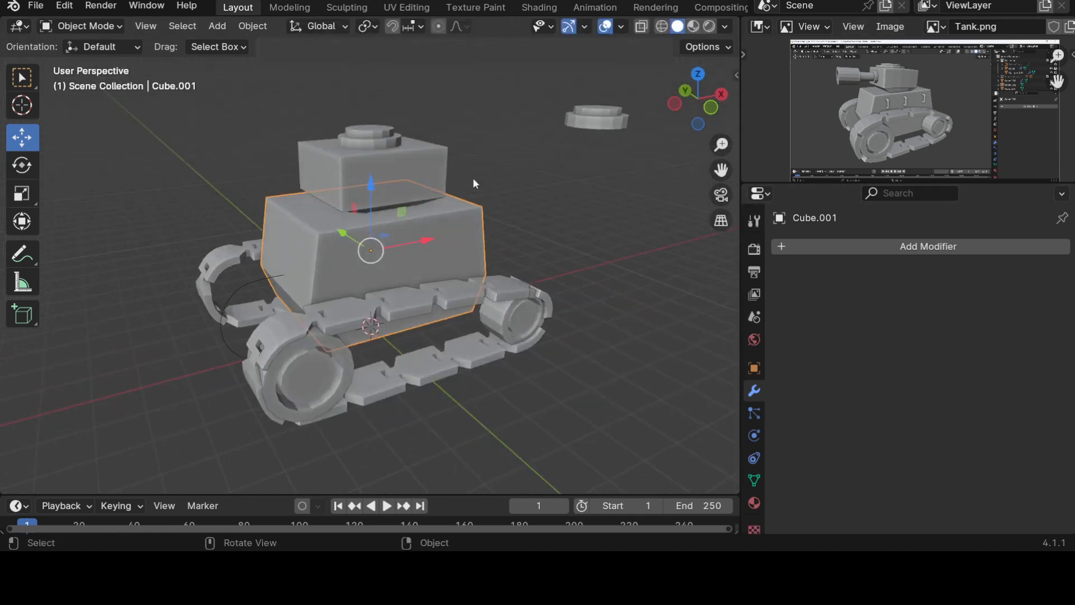
pyautogui.click(596, 113)
pyautogui.press('g')
pyautogui.press('y')
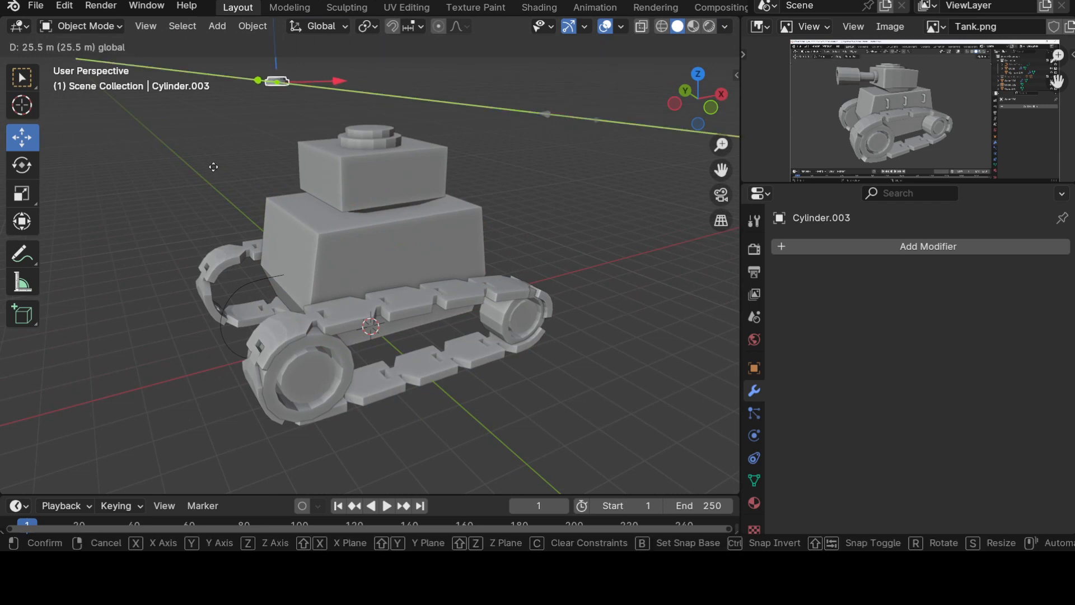
pyautogui.click(493, 168)
pyautogui.moveTo(493, 168); pyautogui.dragTo(537, 246, button='middle')
pyautogui.scroll(-3, 526, 238)
pyautogui.press('g')
pyautogui.click(334, 213)
pyautogui.press('g')
pyautogui.click(322, 251)
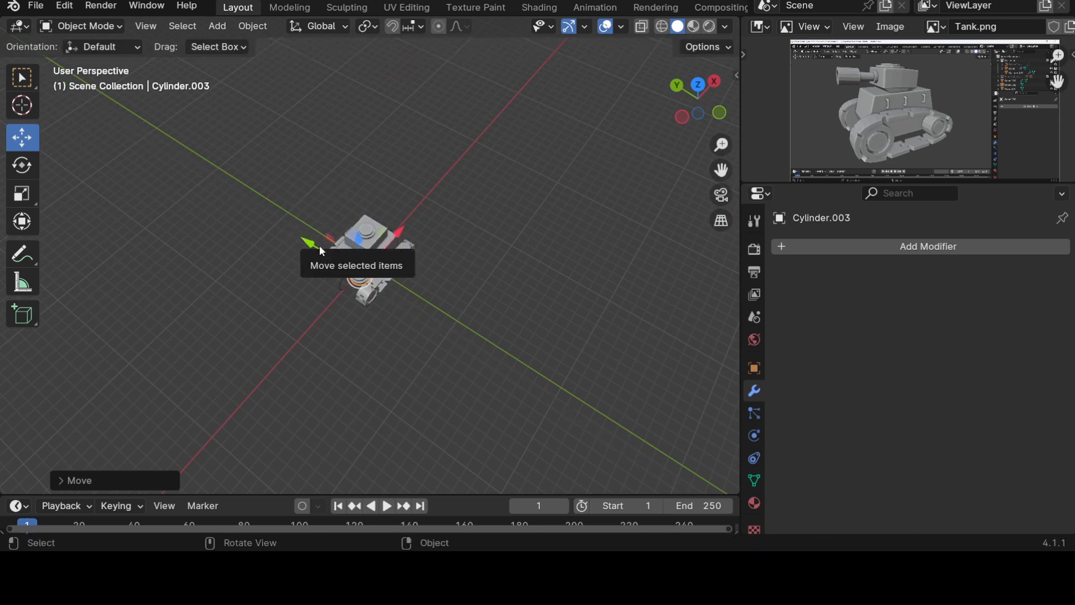
# Step: Centre the spare stepped cylinder on the tank along Y and lower it in front of the turret's negative X side
pyautogui.press('ctrl+KP_3')
pyautogui.scroll(5, 501, 153)
pyautogui.keyDown('shift'); pyautogui.moveTo(501, 153); pyautogui.dragTo(499, 177, button='middle'); pyautogui.keyUp('shift')
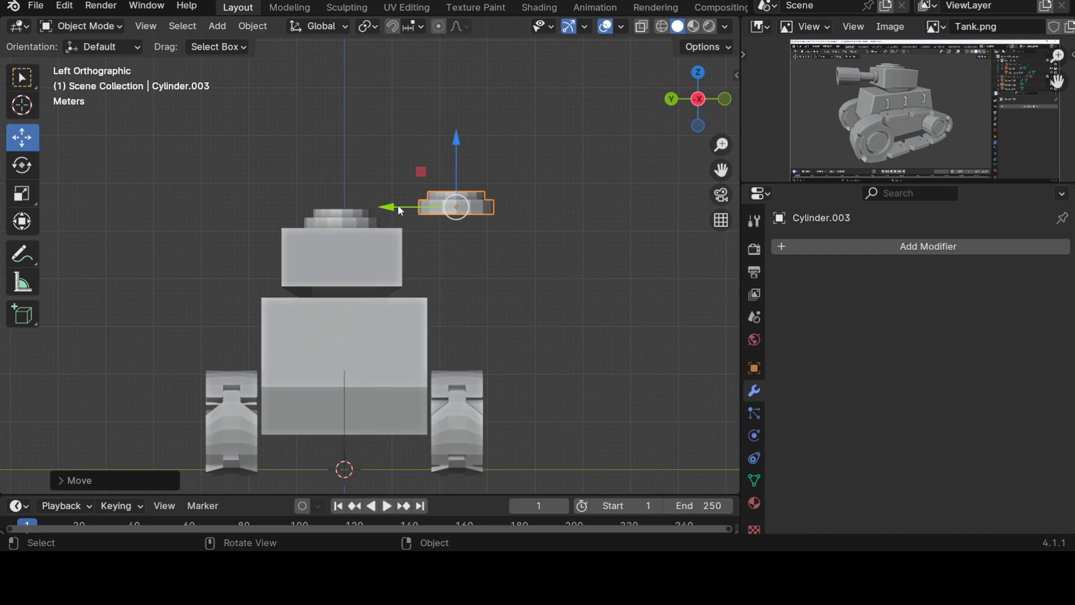
pyautogui.press('g')
pyautogui.press('y')
pyautogui.click(285, 193)
pyautogui.moveTo(326, 162); pyautogui.dragTo(181, 204, button='middle')
pyautogui.moveTo(176, 161); pyautogui.dragTo(187, 210)
pyautogui.moveTo(187, 211); pyautogui.dragTo(203, 254, button='middle')
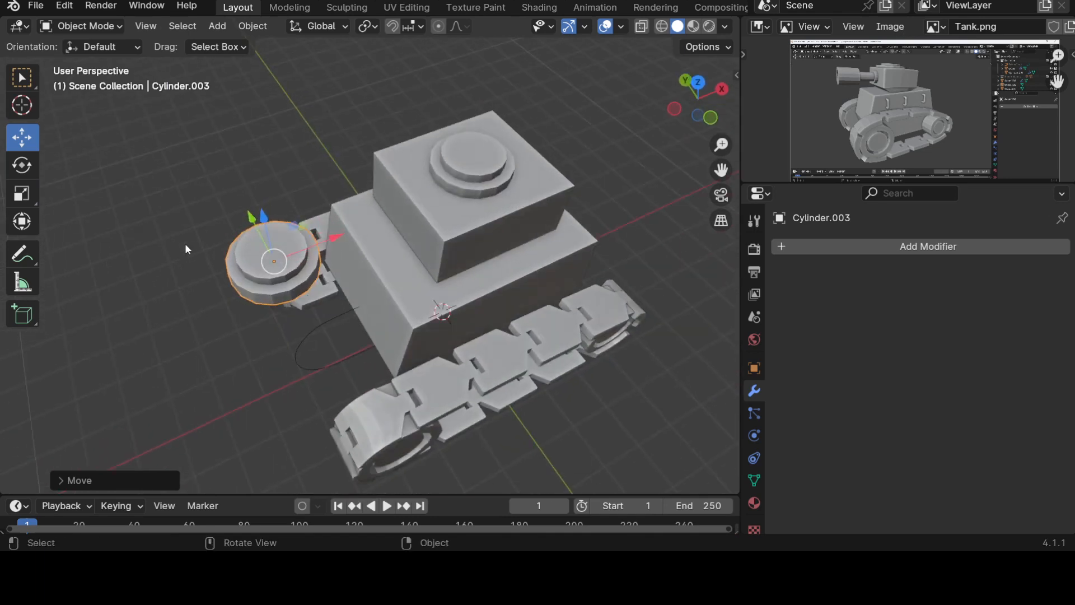
# Step: Try rotating the stepped cylinder by -90° and by 90° around the global Y axis, undoing each rotation
pyautogui.press('r')
pyautogui.write('y')
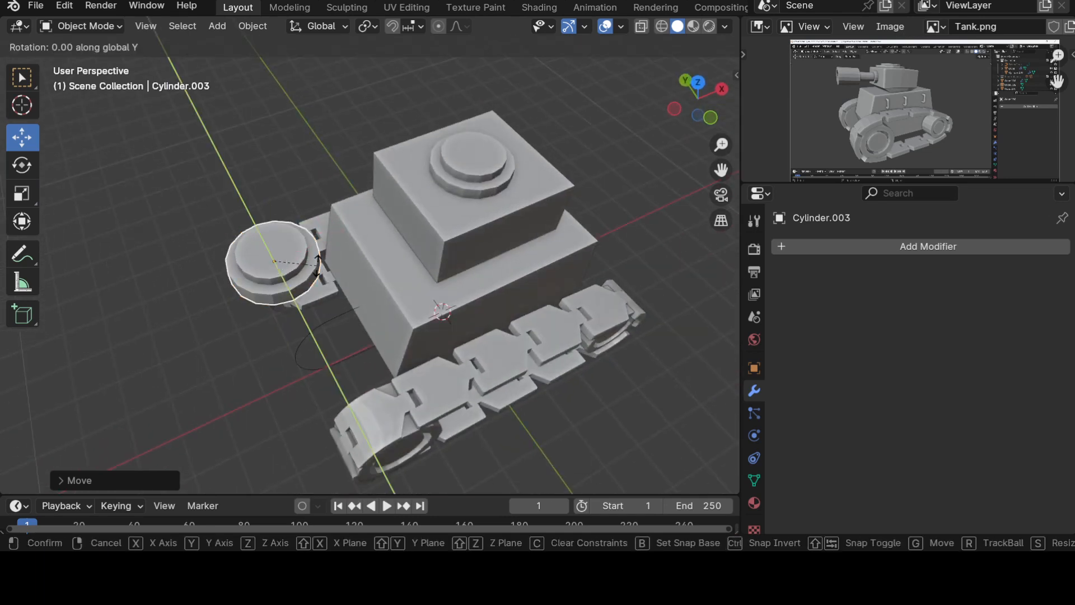
pyautogui.write('-90')
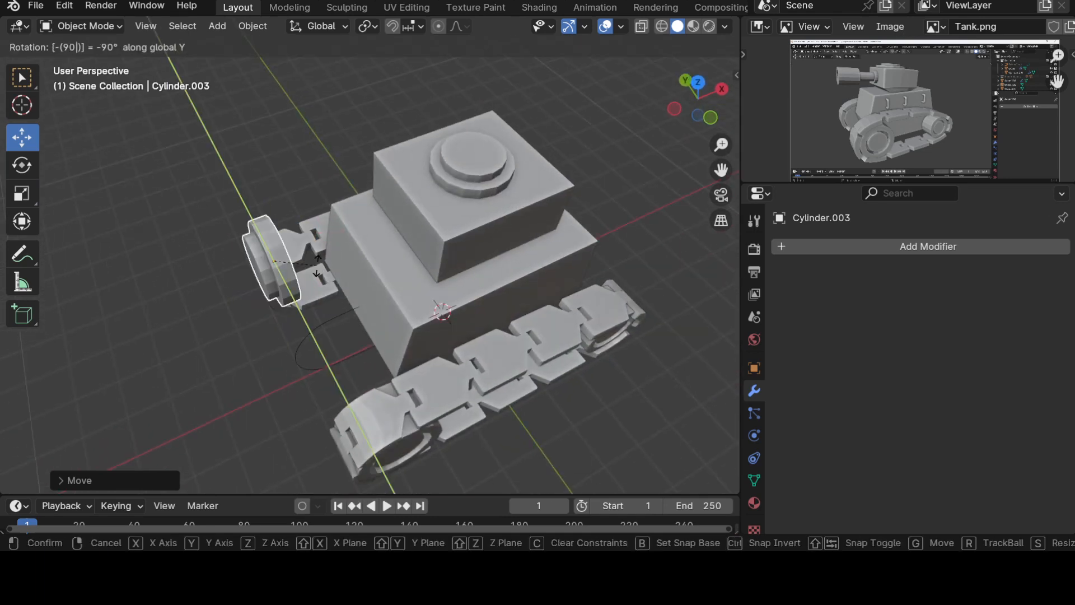
pyautogui.press('Return')
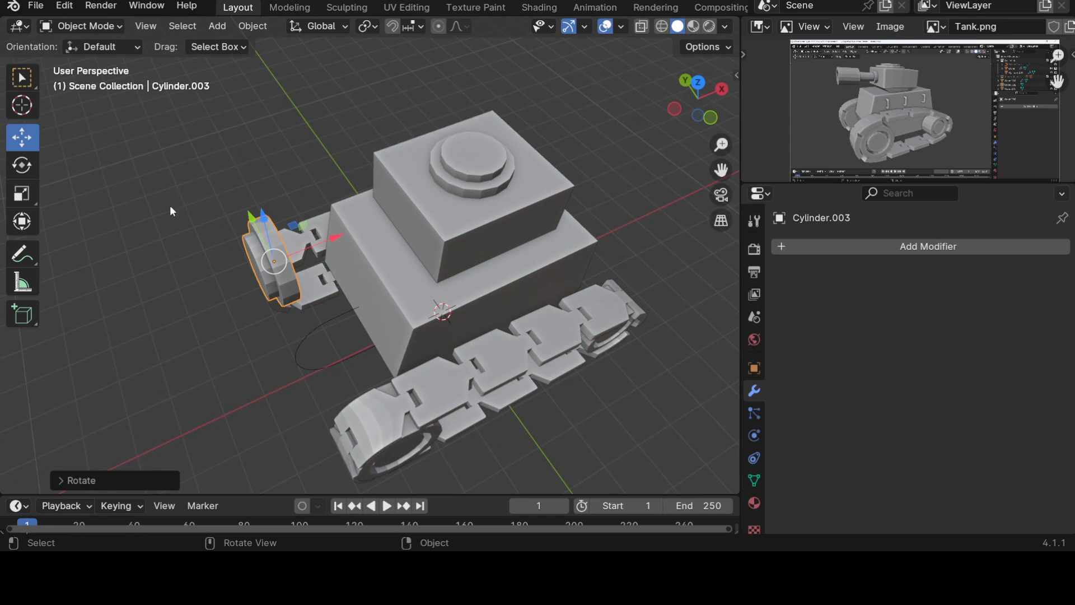
pyautogui.moveTo(356, 331); pyautogui.dragTo(400, 307, button='middle')
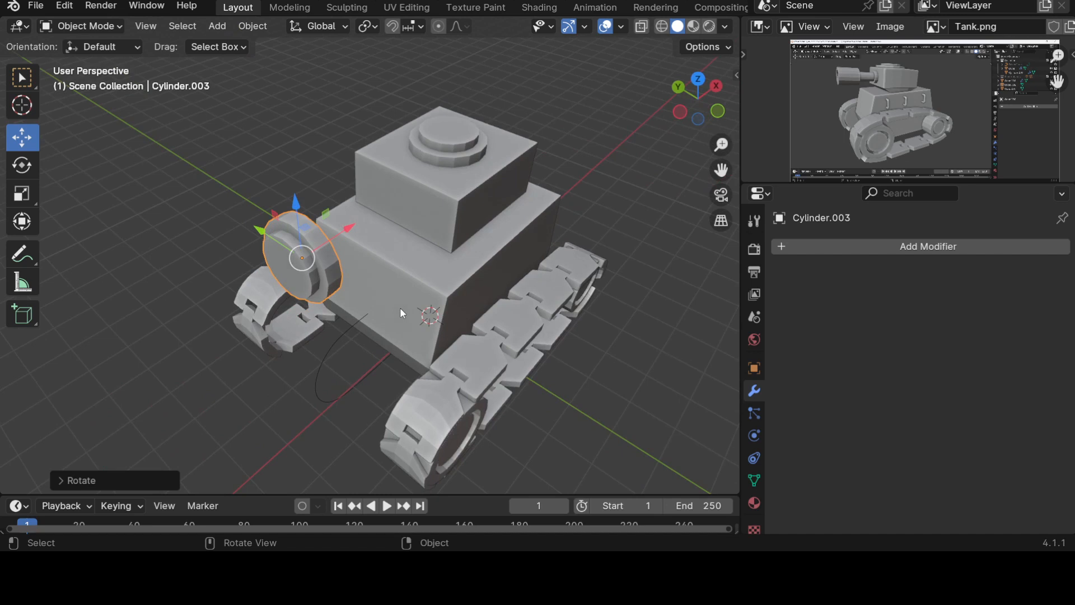
pyautogui.hotkey('ctrl', 'z')
pyautogui.press('r')
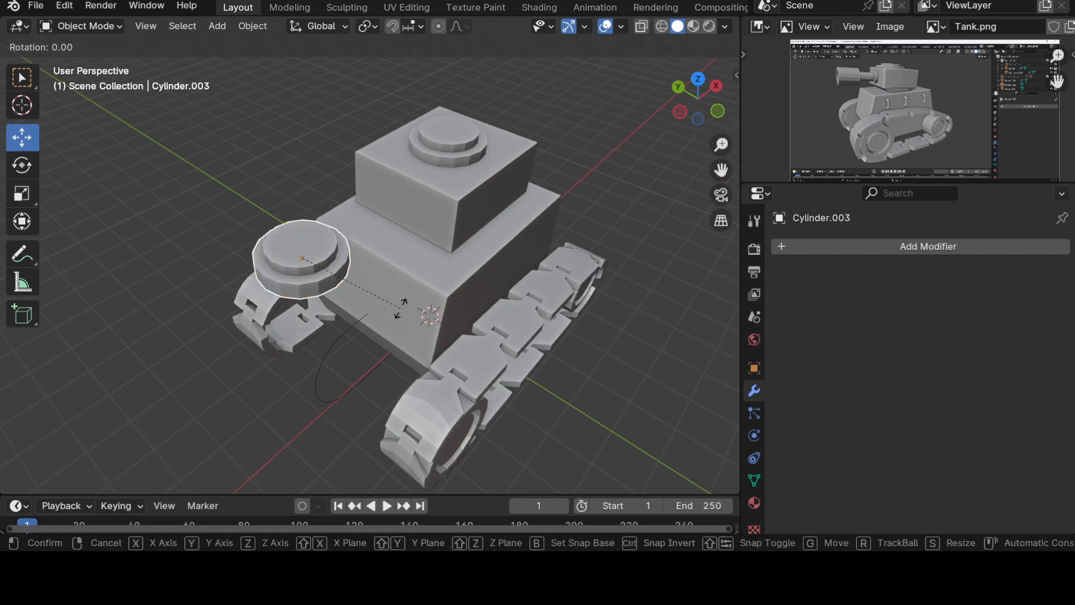
pyautogui.write('y90')
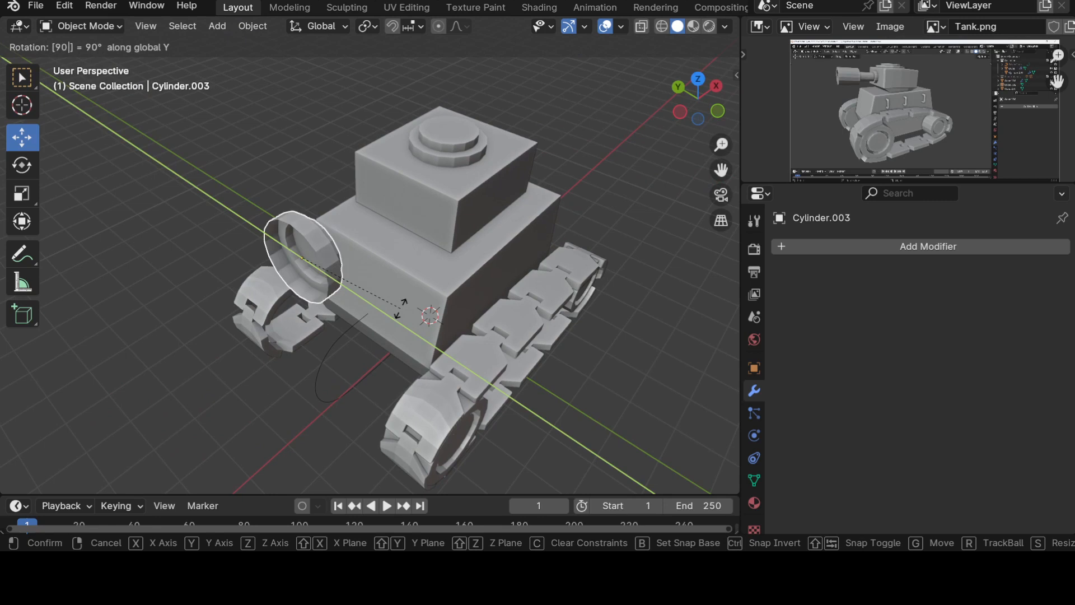
pyautogui.press('Return')
pyautogui.hotkey('ctrl', 'z')
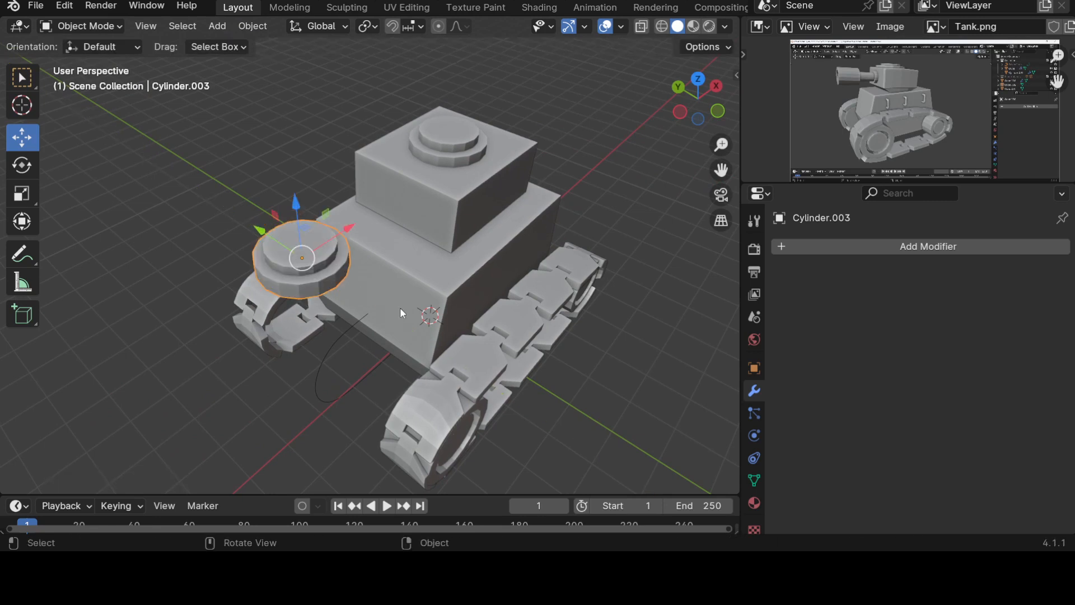
# Step: Rotate the stepped cylinder -90° around the global Y axis so its narrower step faces away from the turret
pyautogui.press('r')
pyautogui.write('y-90')
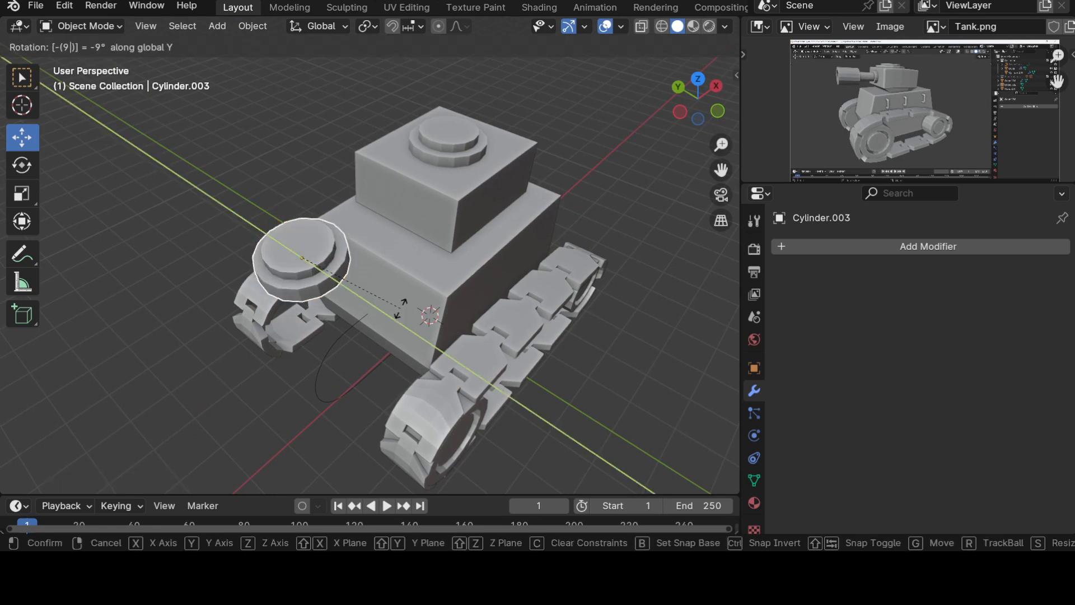
pyautogui.press('Return')
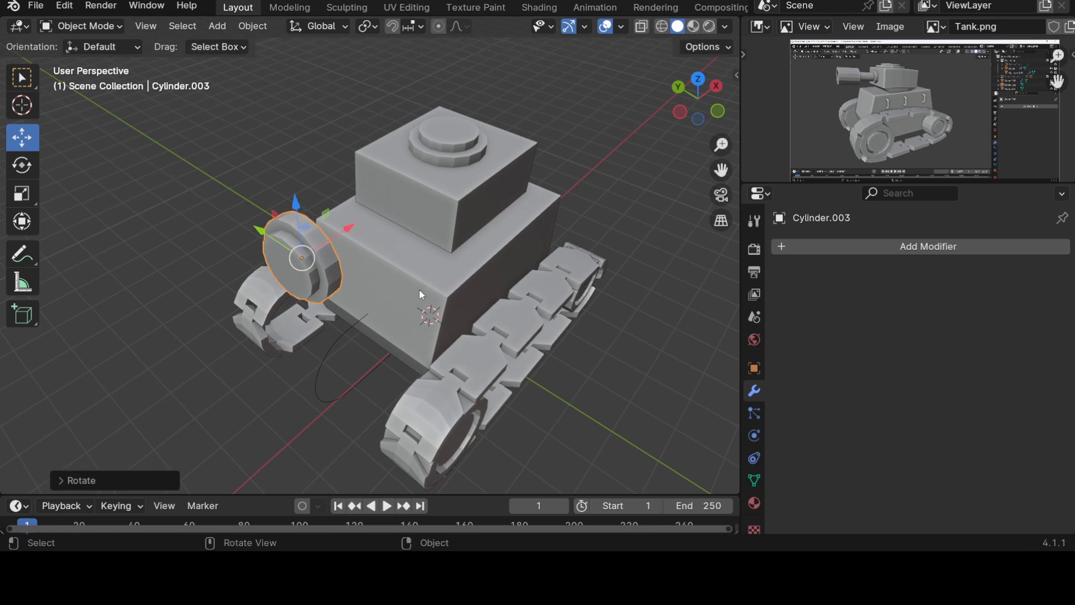
# Step: Scale the stepped cylinder down and lower it along Z to the middle height of the turret's front face
pyautogui.press('ctrl')
pyautogui.press('ctrl+KP_3')
pyautogui.scroll(3, 454, 280)
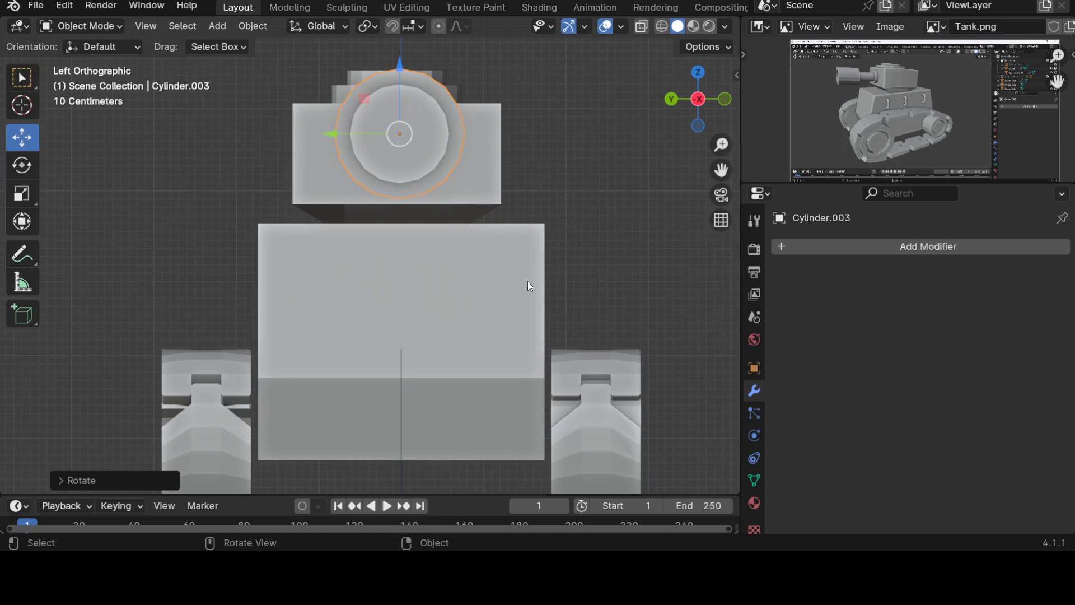
pyautogui.press('s')
pyautogui.click(461, 235)
pyautogui.press('g')
pyautogui.press('z')
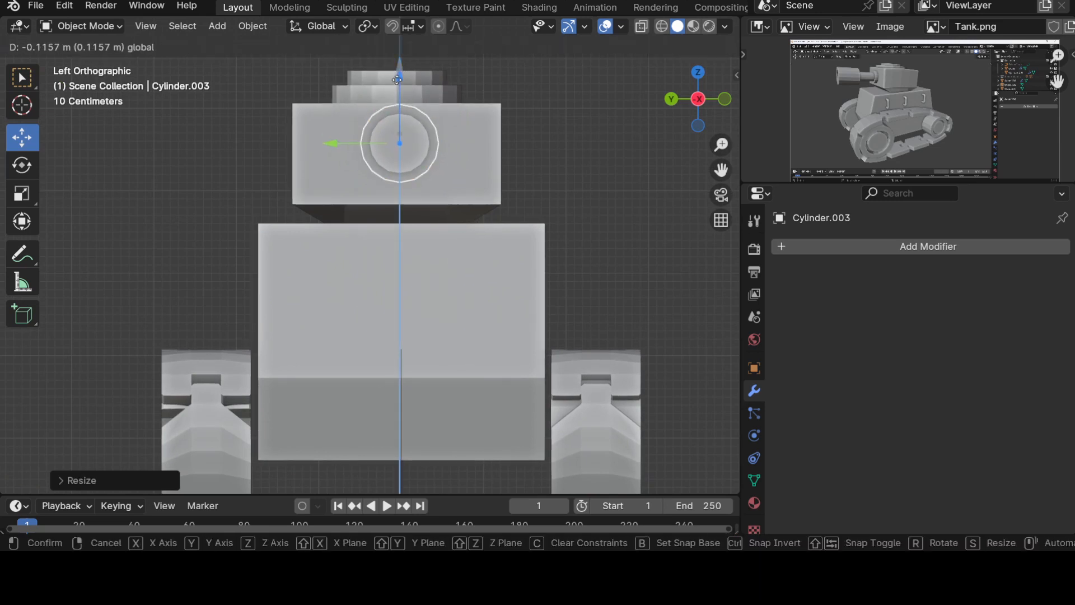
pyautogui.click(395, 92)
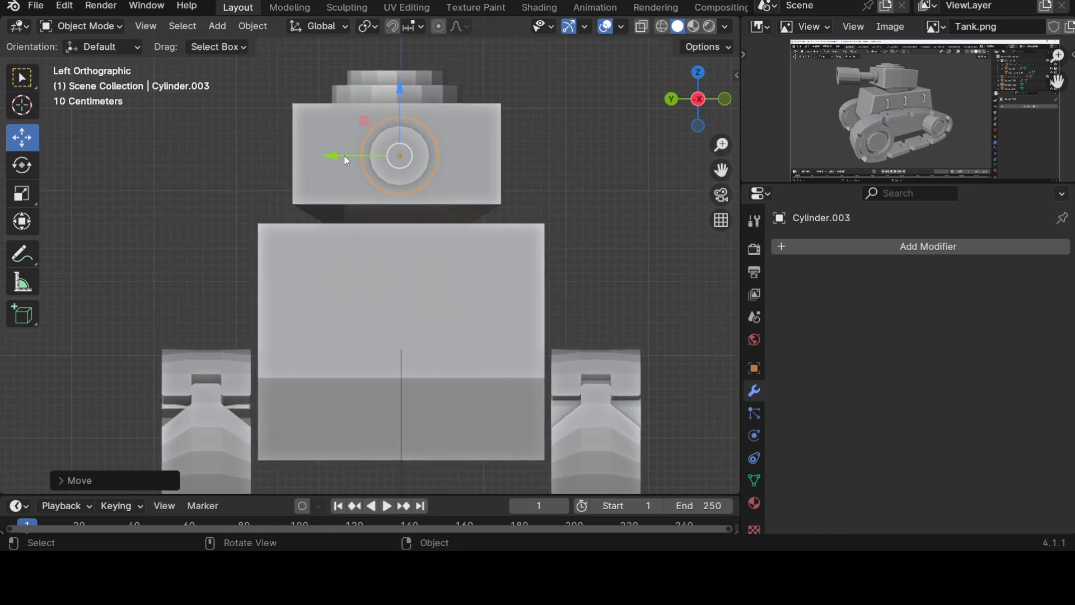
pyautogui.press('g')
pyautogui.press('y')
pyautogui.press('Escape')
# Step: Move the stepped cylinder along X until it sits against the turret's front face
pyautogui.scroll(-1, 352, 165)
pyautogui.moveTo(352, 168); pyautogui.dragTo(319, 294, button='middle')
pyautogui.press('g')
pyautogui.press('x')
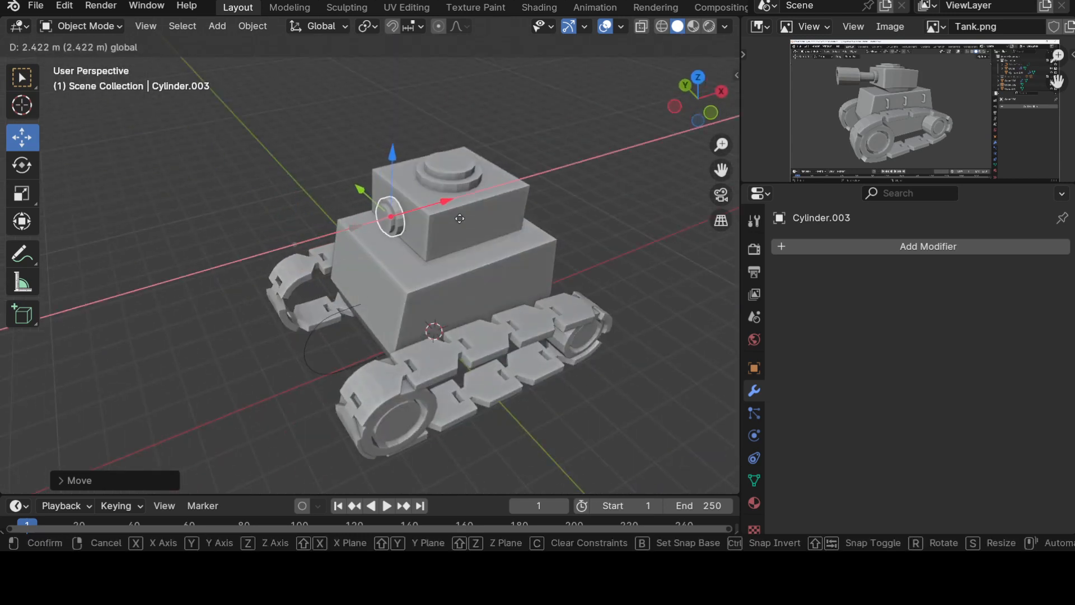
pyautogui.click(465, 215)
# Step: Shrink the cylinder's narrower step slightly in mesh editing, then reduce the selection to its front cap face
pyautogui.scroll(2, 469, 245)
pyautogui.keyDown('shift'); pyautogui.moveTo(470, 246); pyautogui.dragTo(404, 314, button='middle'); pyautogui.keyUp('shift')
pyautogui.scroll(2, 432, 275)
pyautogui.scroll(1, 432, 275)
pyautogui.press('Tab')
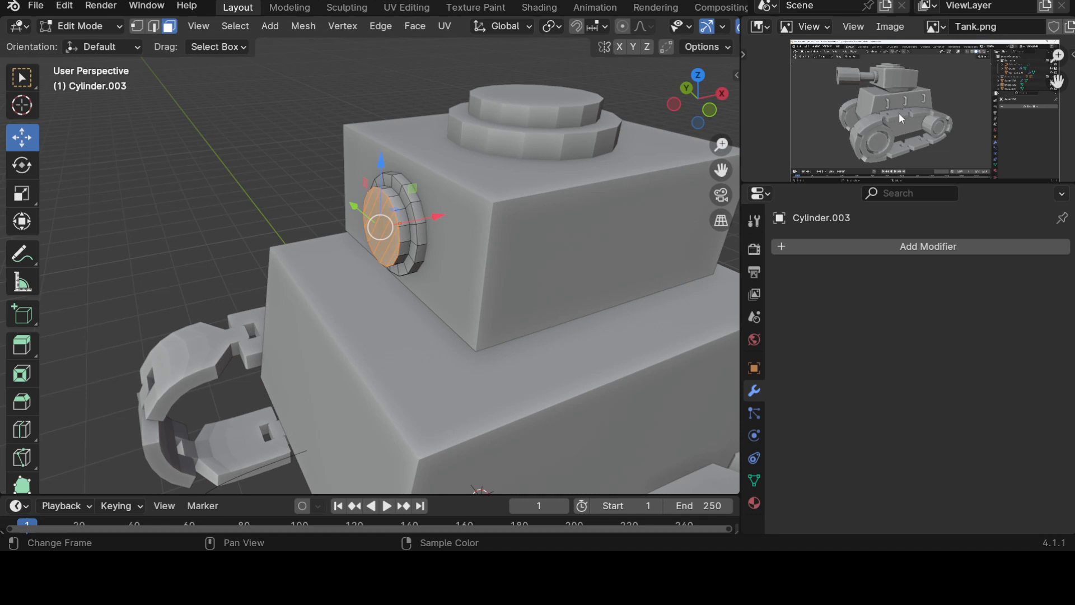
pyautogui.scroll(3, 898, 107)
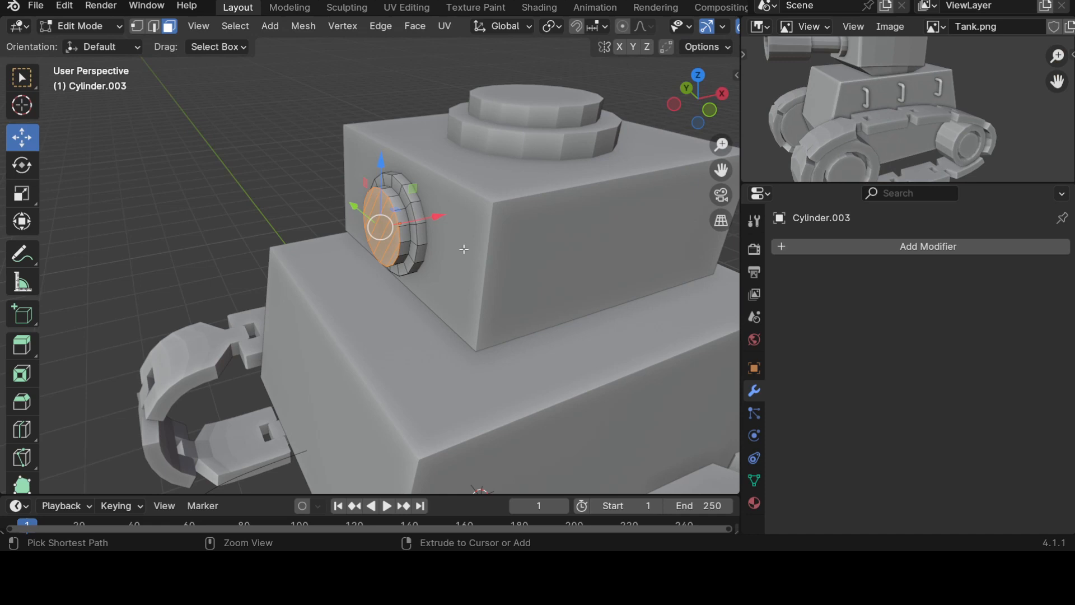
pyautogui.press('ctrl+KP_Add')
pyautogui.press('s')
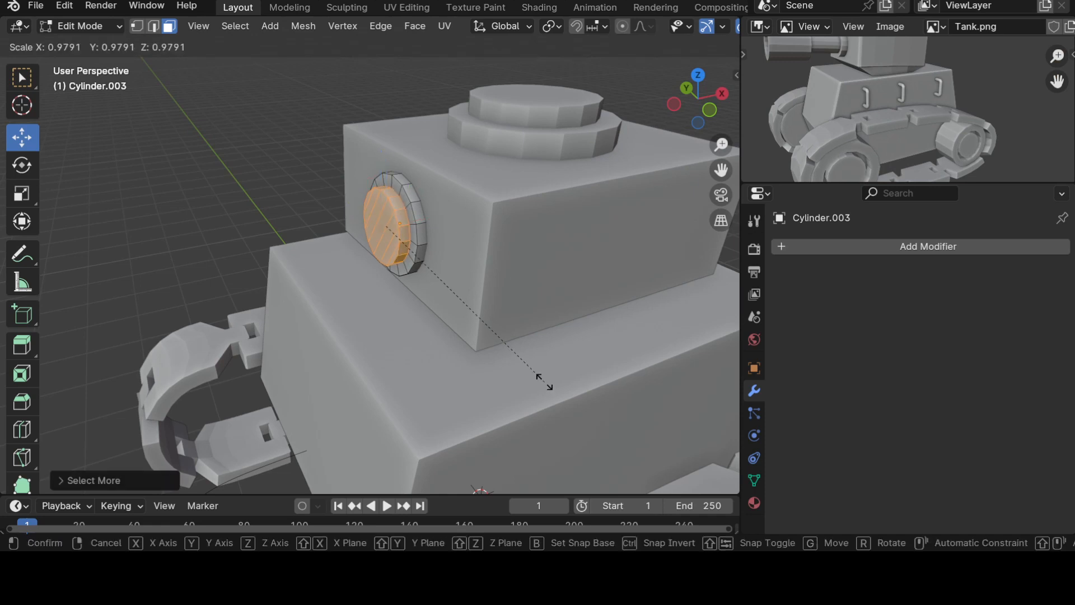
pyautogui.click(535, 367)
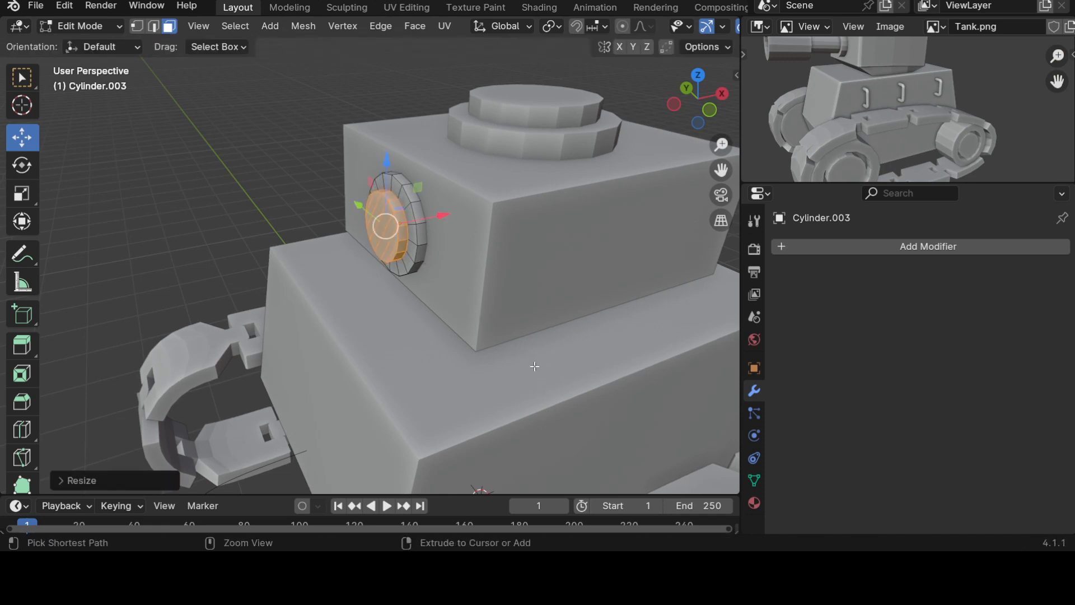
pyautogui.press('ctrl+KP_Subtract')
# Step: Extrude the cylinder's front cap outward along X to form the gun barrel
pyautogui.scroll(5, 551, 367)
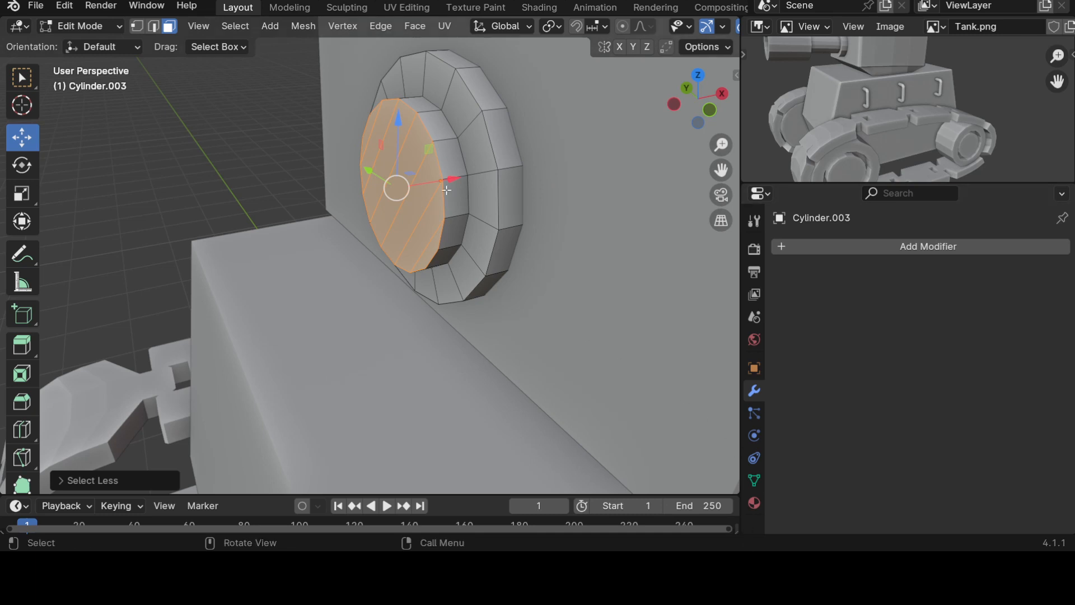
pyautogui.scroll(-6, 457, 215)
pyautogui.scroll(6, 461, 215)
pyautogui.scroll(-2, 461, 214)
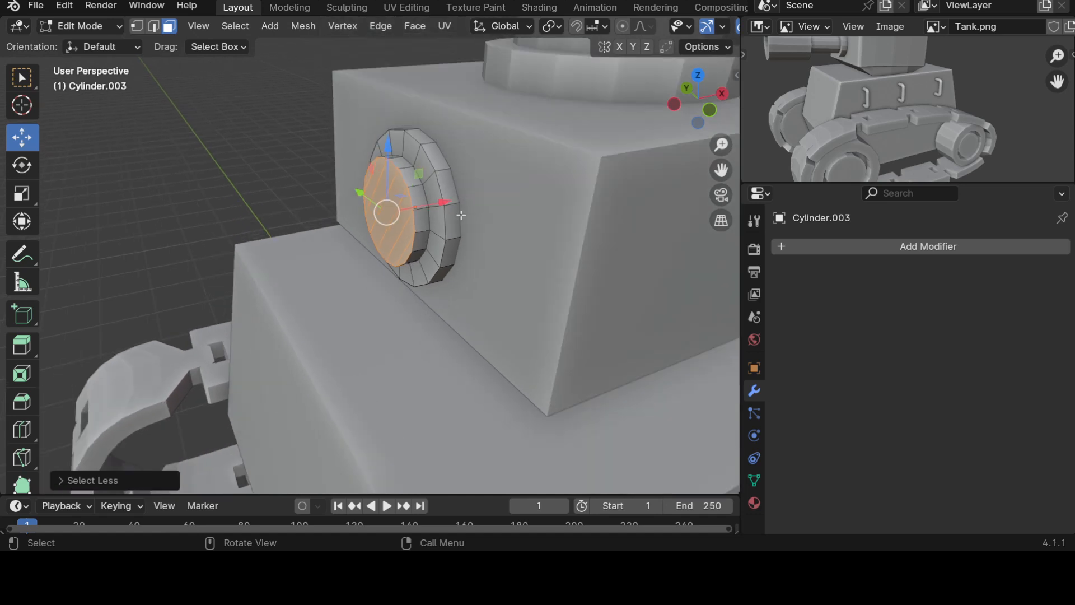
pyautogui.press('e')
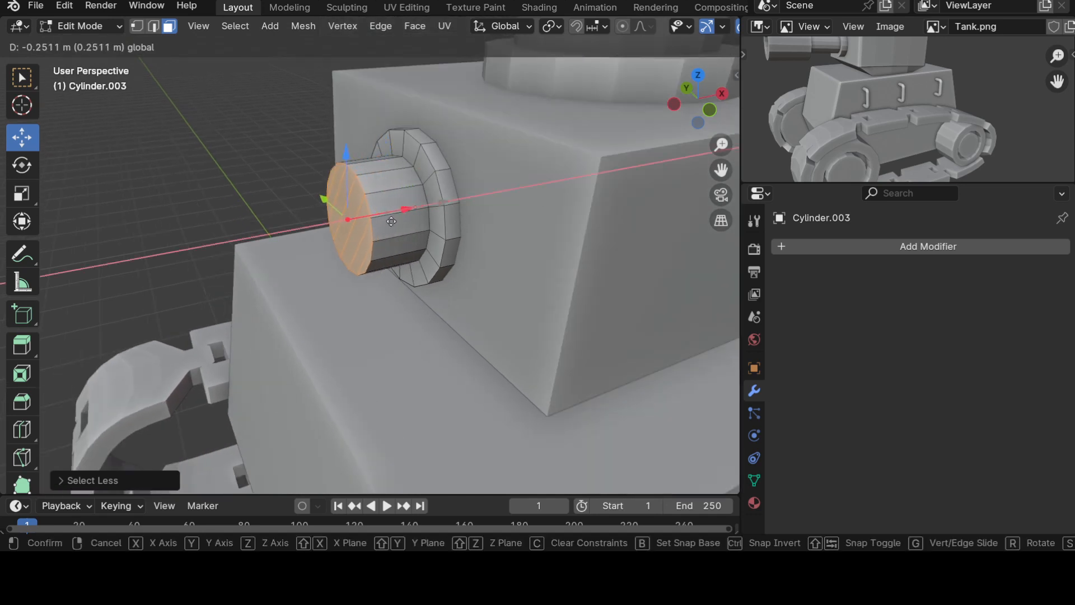
pyautogui.moveTo(352, 238); pyautogui.dragTo(354, 239)
pyautogui.scroll(-5, 355, 240)
pyautogui.moveTo(444, 292); pyautogui.dragTo(412, 282, button='middle')
pyautogui.moveTo(390, 231); pyautogui.dragTo(377, 274)
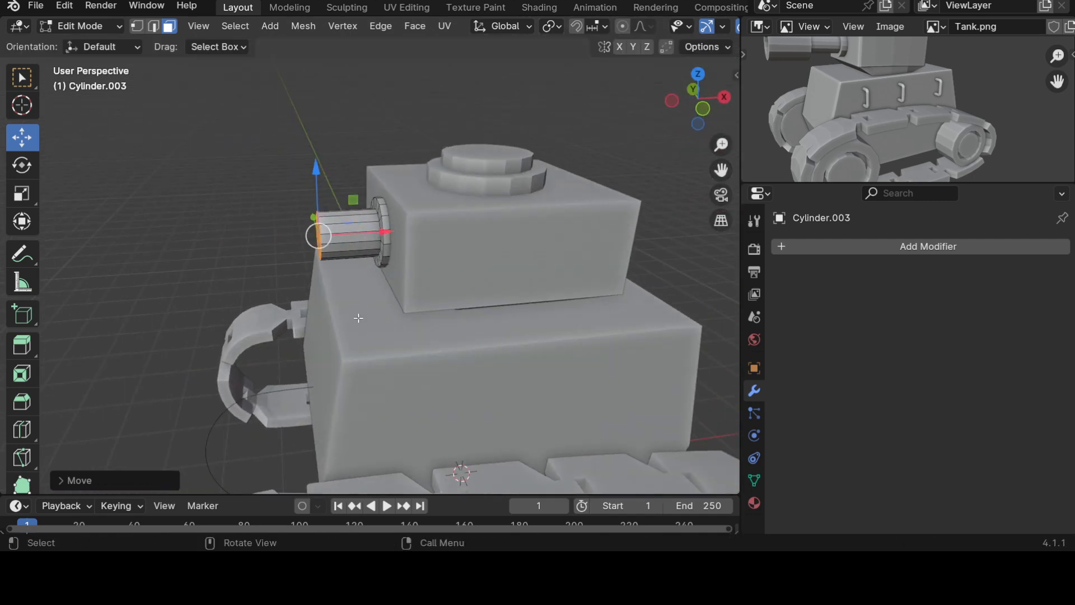
# Step: Enlarge the barrel's end face, extrude it outward into a thick muzzle section, and adjust its length along X
pyautogui.moveTo(349, 346); pyautogui.dragTo(375, 356, button='middle')
pyautogui.press('s')
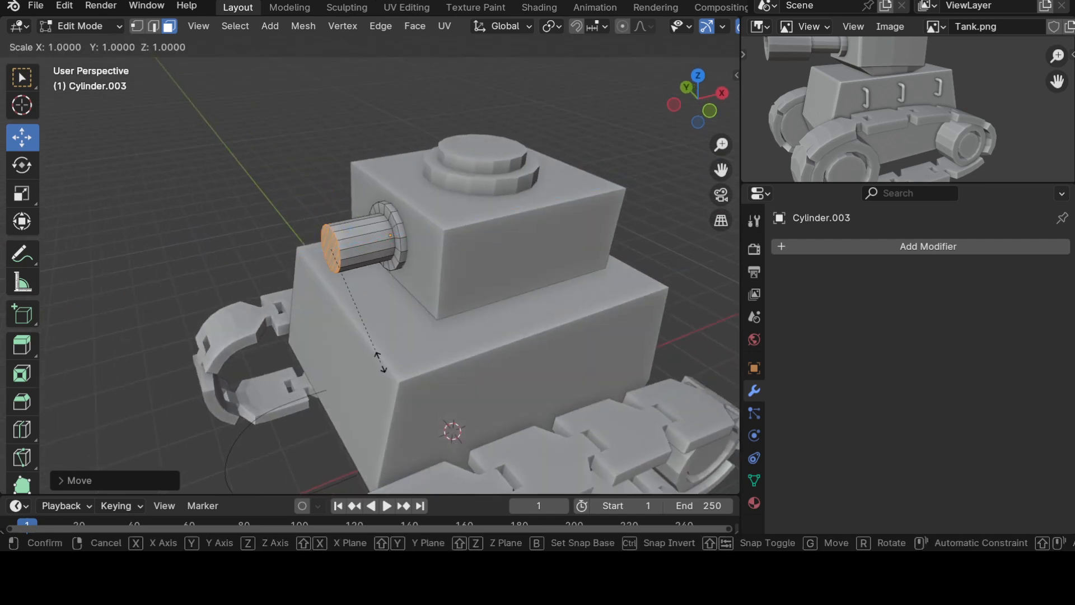
pyautogui.click(510, 460)
pyautogui.press('e')
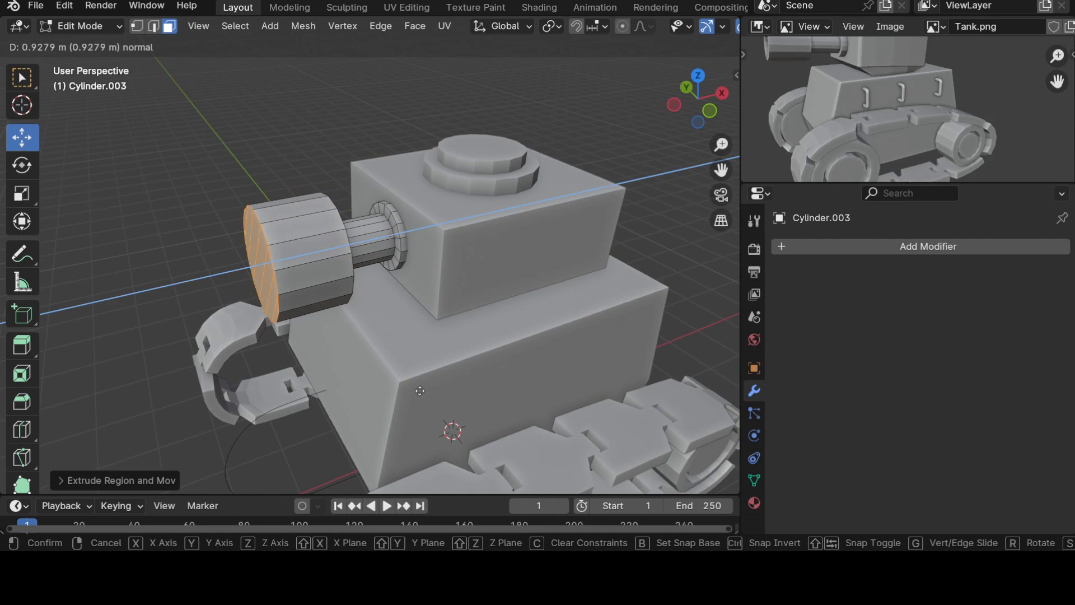
pyautogui.click(391, 397)
pyautogui.scroll(-5, 390, 397)
pyautogui.moveTo(390, 397); pyautogui.dragTo(324, 278, button='middle')
pyautogui.moveTo(372, 247); pyautogui.dragTo(363, 246)
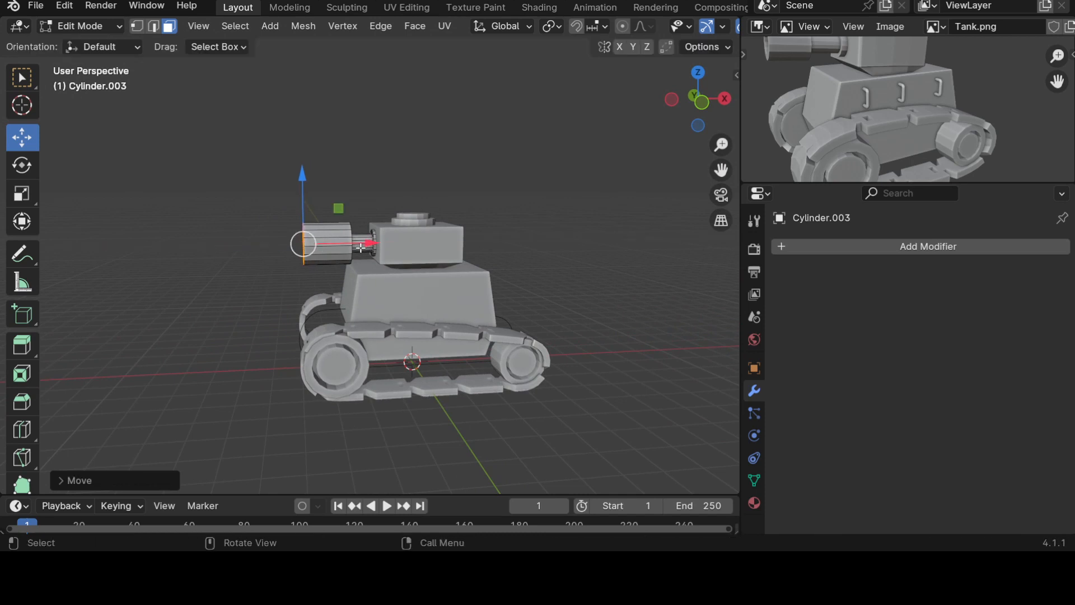
# Step: Expand the selection to the whole muzzle section and slide it along X to adjust the thin barrel's length
pyautogui.press('KP_1')
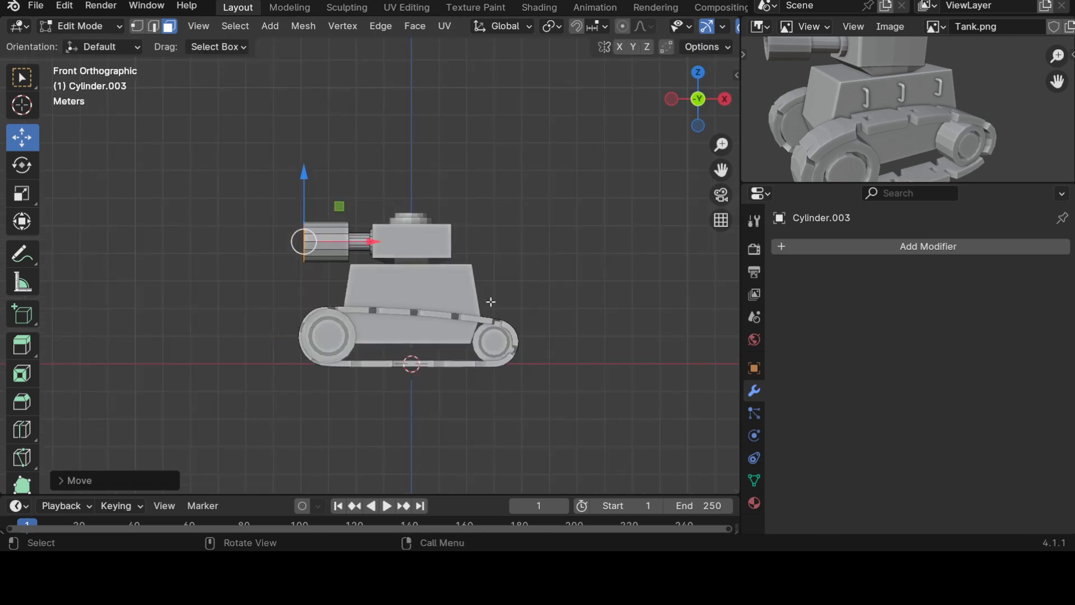
pyautogui.press('ctrl+KP_Add')
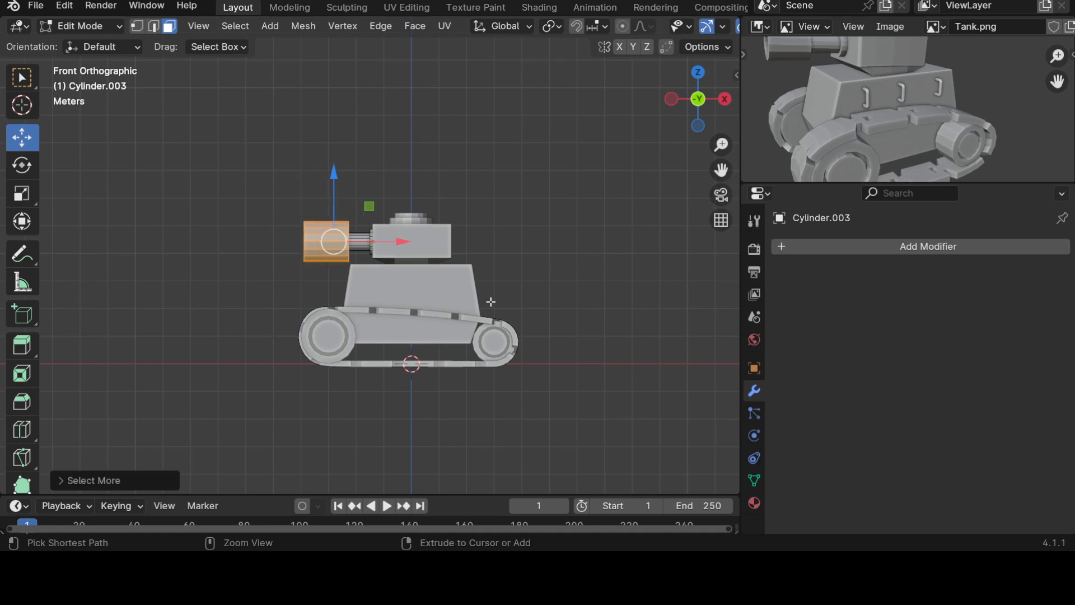
pyautogui.moveTo(469, 276); pyautogui.dragTo(386, 263, button='middle')
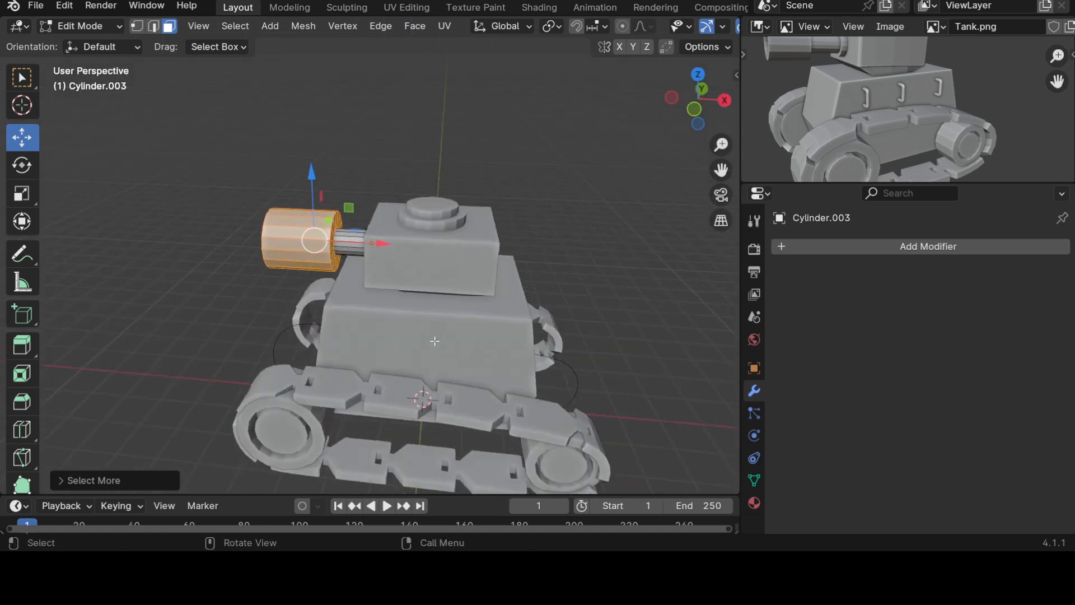
pyautogui.moveTo(378, 245); pyautogui.dragTo(356, 242)
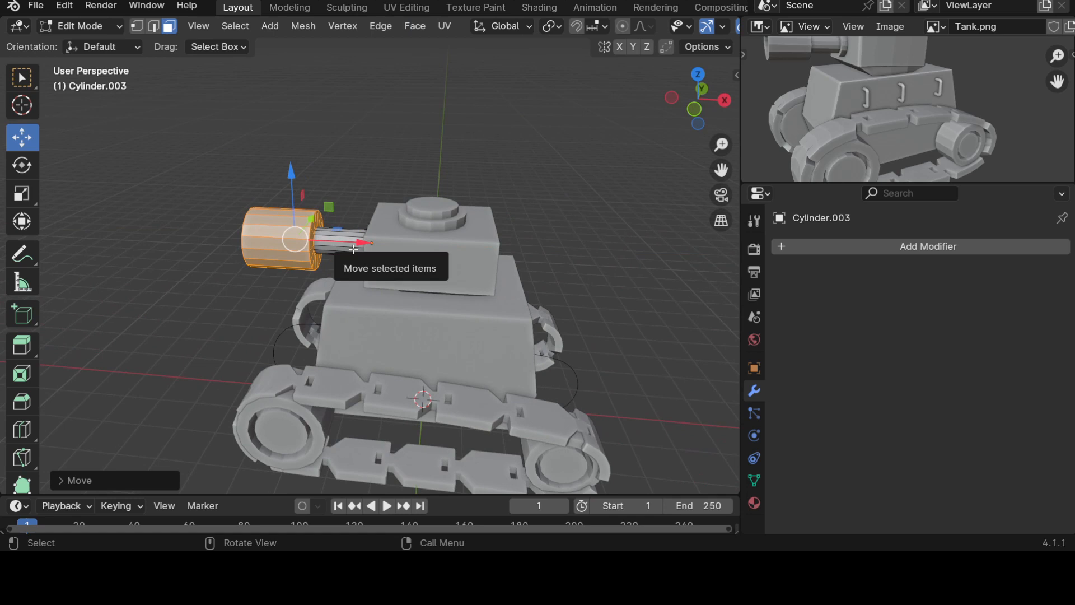
pyautogui.press('KP_1')
pyautogui.moveTo(367, 236); pyautogui.dragTo(379, 244)
# Step: Reduce the selection to the muzzle's front face, extrude it in place and scale it inward to form a rim
pyautogui.press('ctrl+KP_Subtract')
pyautogui.press('ctrl+KP_Subtract')
pyautogui.moveTo(377, 260); pyautogui.dragTo(513, 345, button='middle')
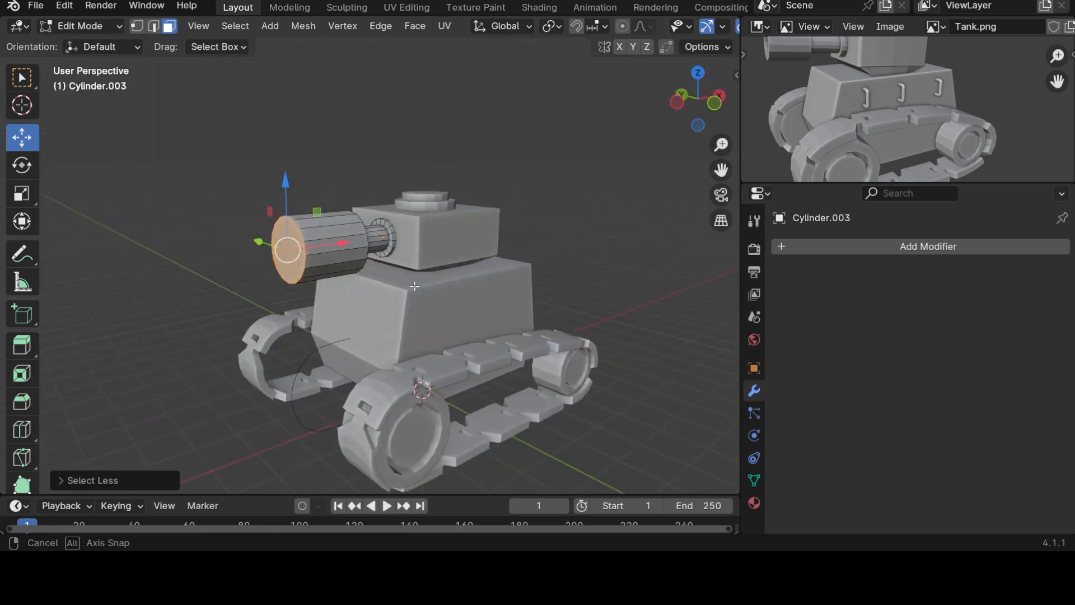
pyautogui.scroll(5, 513, 345)
pyautogui.press('e')
pyautogui.press('s')
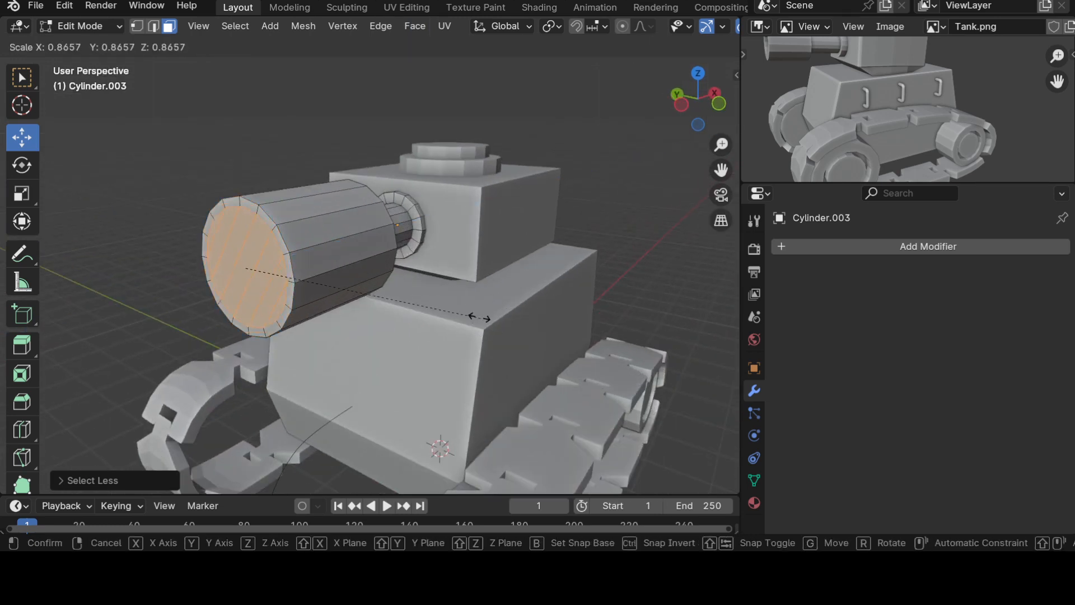
pyautogui.click(442, 292)
# Step: Extrude the inner face back into the muzzle to hollow out the bore, and leave mesh editing
pyautogui.press('e')
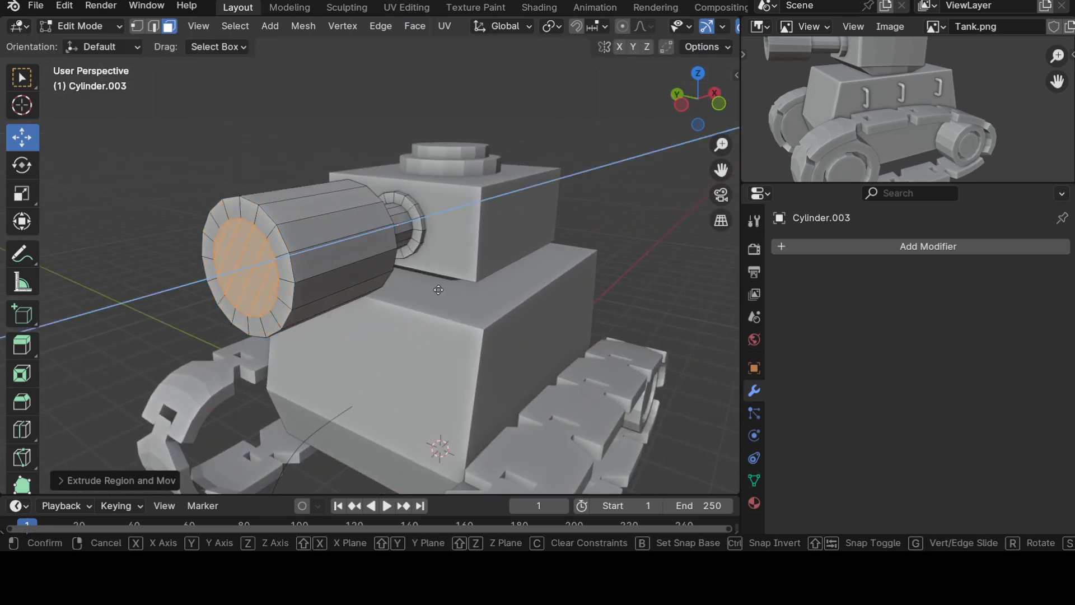
pyautogui.click(494, 277)
pyautogui.press('Tab')
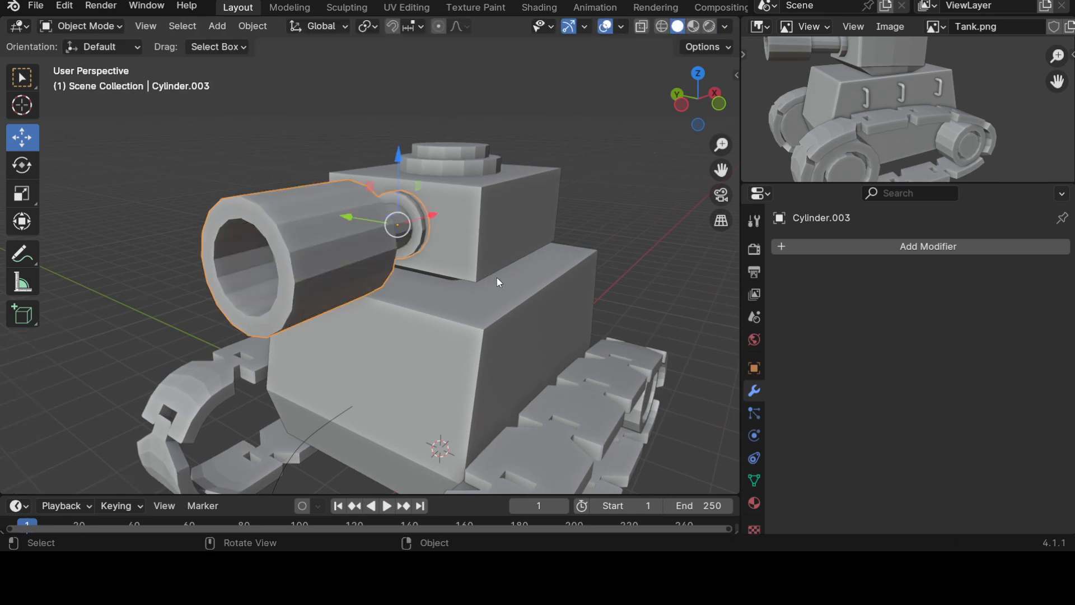
pyautogui.scroll(-5, 496, 277)
pyautogui.scroll(3, 505, 320)
pyautogui.scroll(-2, 568, 331)
pyautogui.click(669, 244)
pyautogui.moveTo(507, 335); pyautogui.dragTo(471, 343, button='middle')
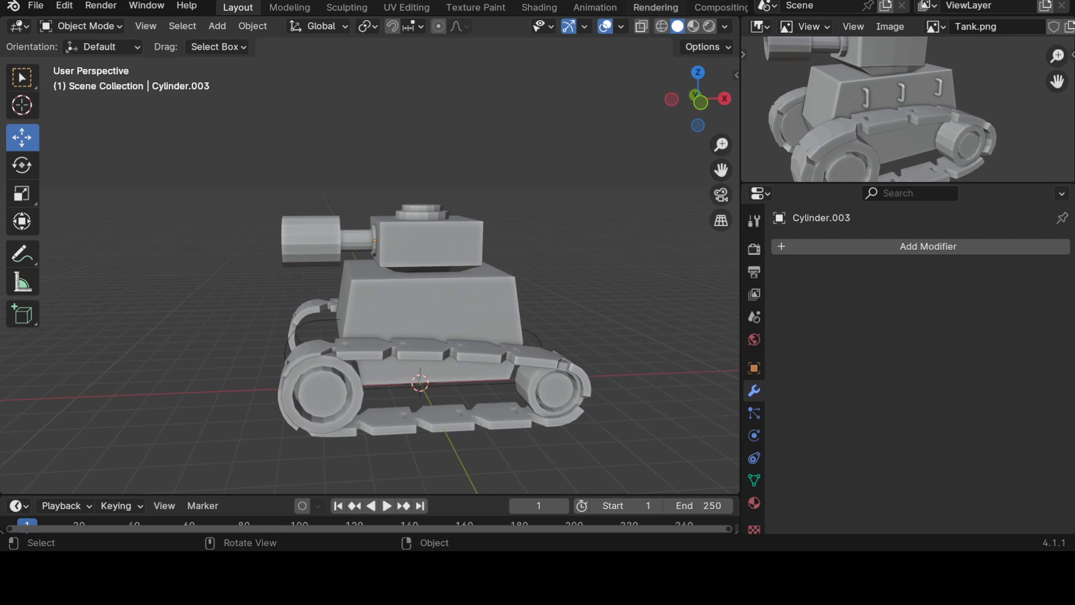
# Step: Add a Bevel modifier to the turret
pyautogui.moveTo(517, 315); pyautogui.dragTo(422, 189, button='middle')
pyautogui.click(422, 190)
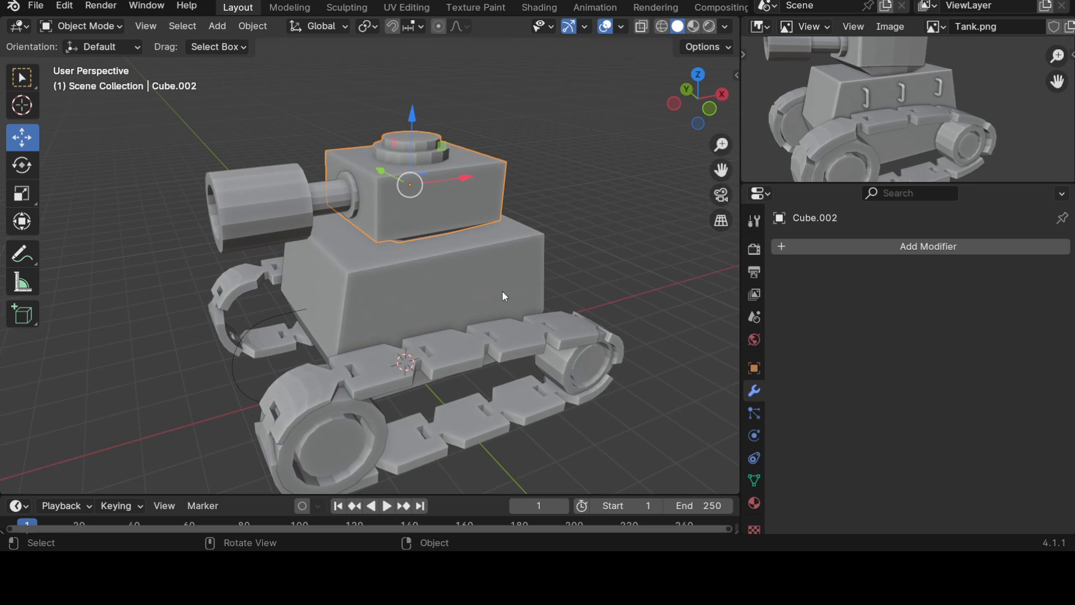
pyautogui.click(849, 247)
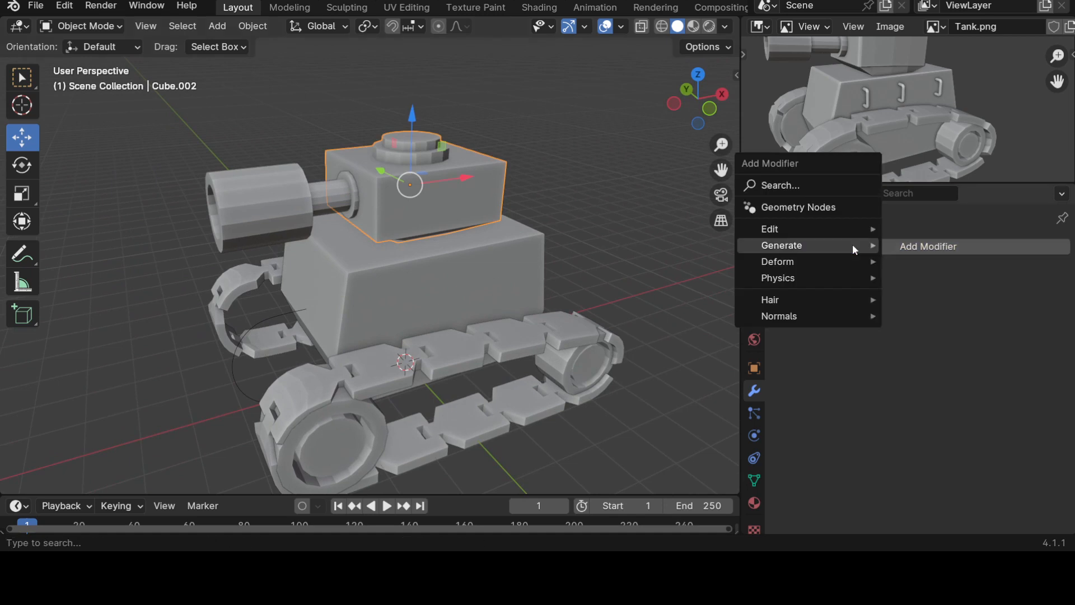
pyautogui.moveTo(790, 252)
pyautogui.click(912, 261)
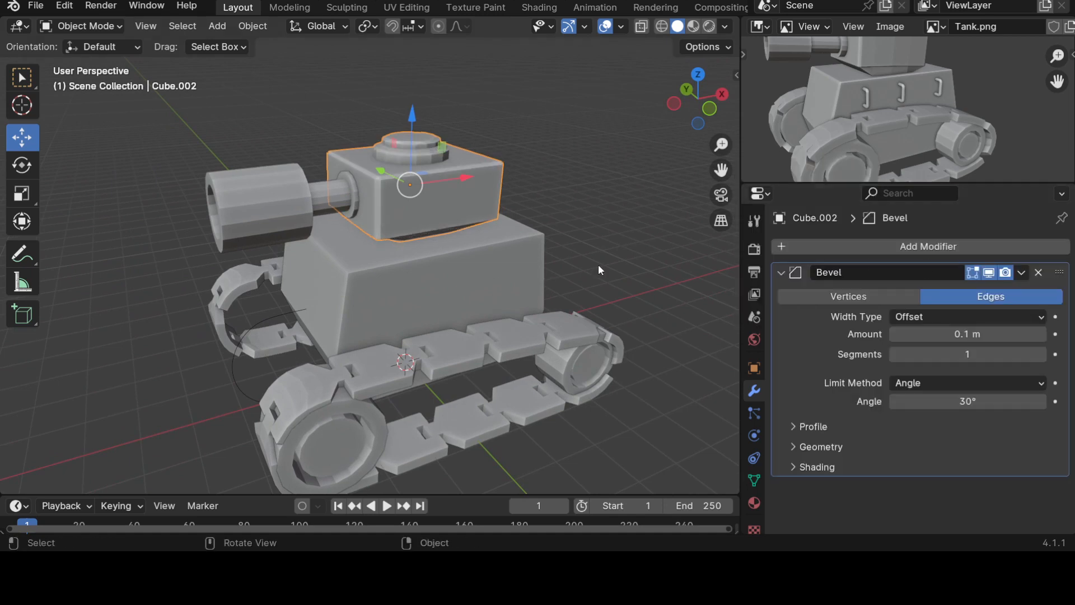
pyautogui.scroll(4, 523, 251)
pyautogui.scroll(-3, 372, 236)
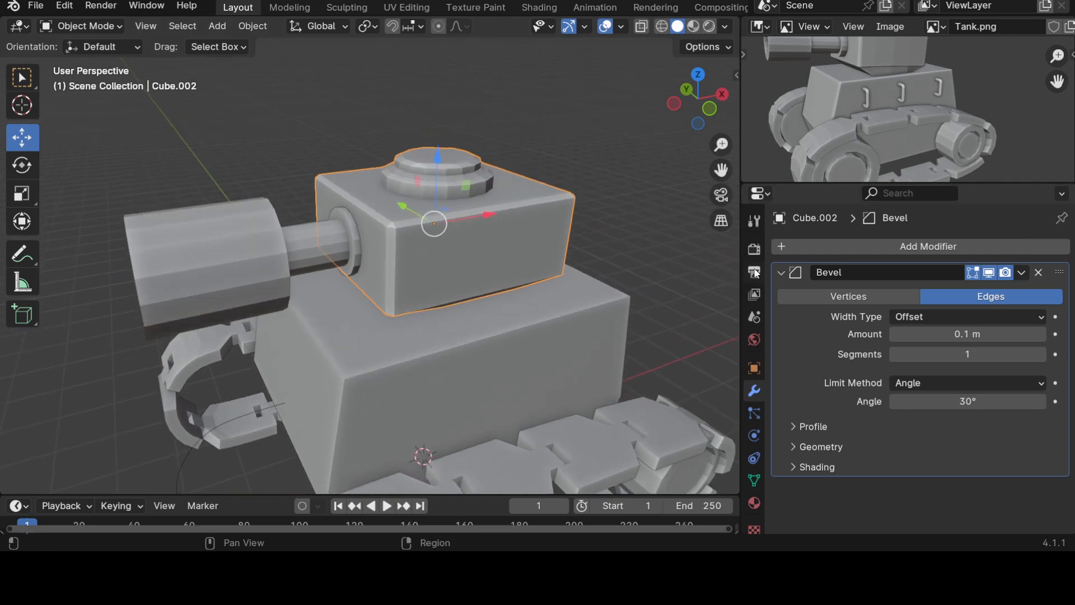
# Step: Set the turret's bevel amount to 0.04 m and deselect the turret
pyautogui.scroll(5, 543, 310)
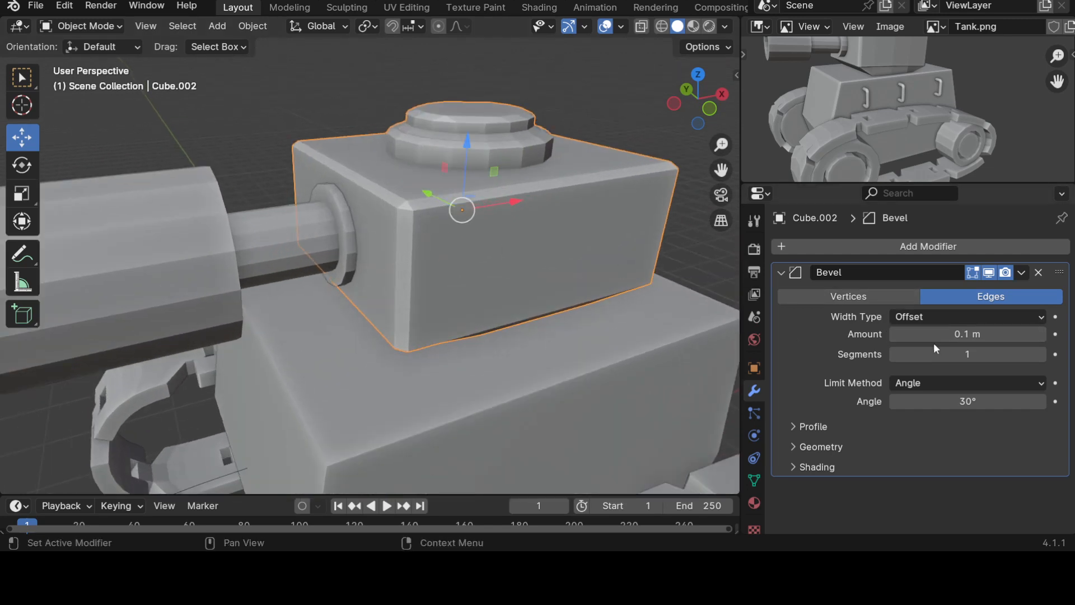
pyautogui.click(894, 335)
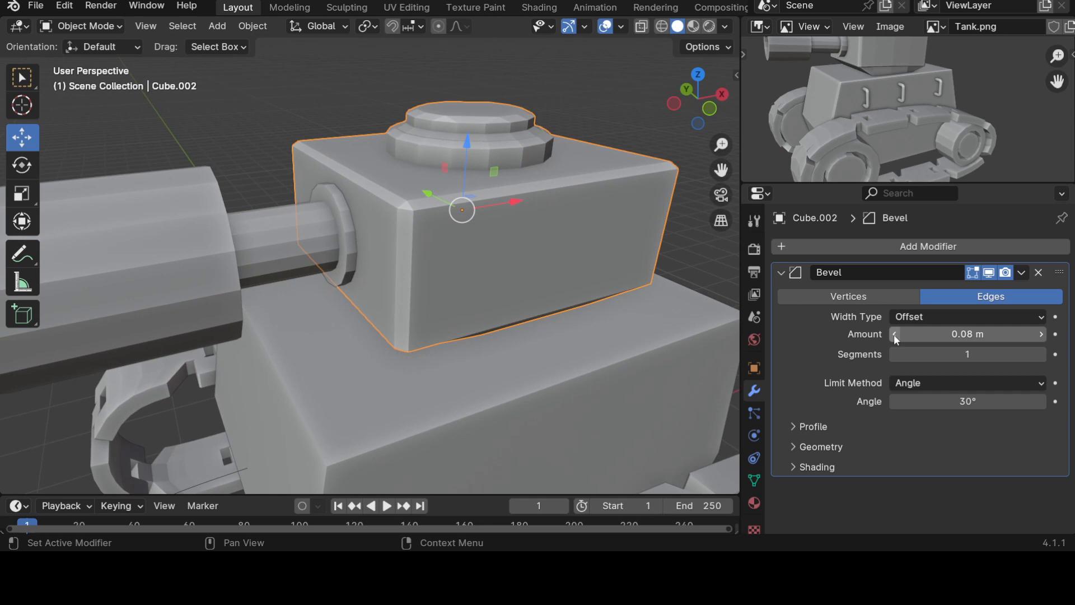
pyautogui.click(894, 334)
pyautogui.click(893, 335)
pyautogui.click(894, 334)
pyautogui.click(894, 334)
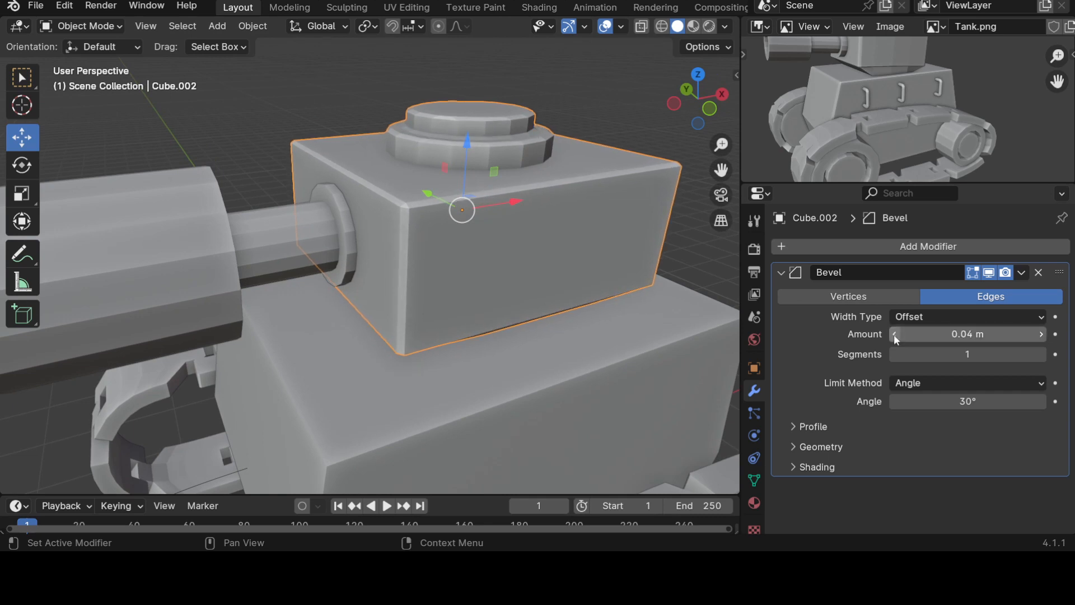
pyautogui.click(341, 89)
# Step: Examine the gun barrel and hull from several sides and compare the tank's proportions with the reference image
pyautogui.scroll(-5, 291, 254)
pyautogui.moveTo(292, 254); pyautogui.dragTo(547, 273, button='middle')
pyautogui.click(469, 264)
pyautogui.moveTo(566, 344); pyautogui.dragTo(310, 344, button='middle')
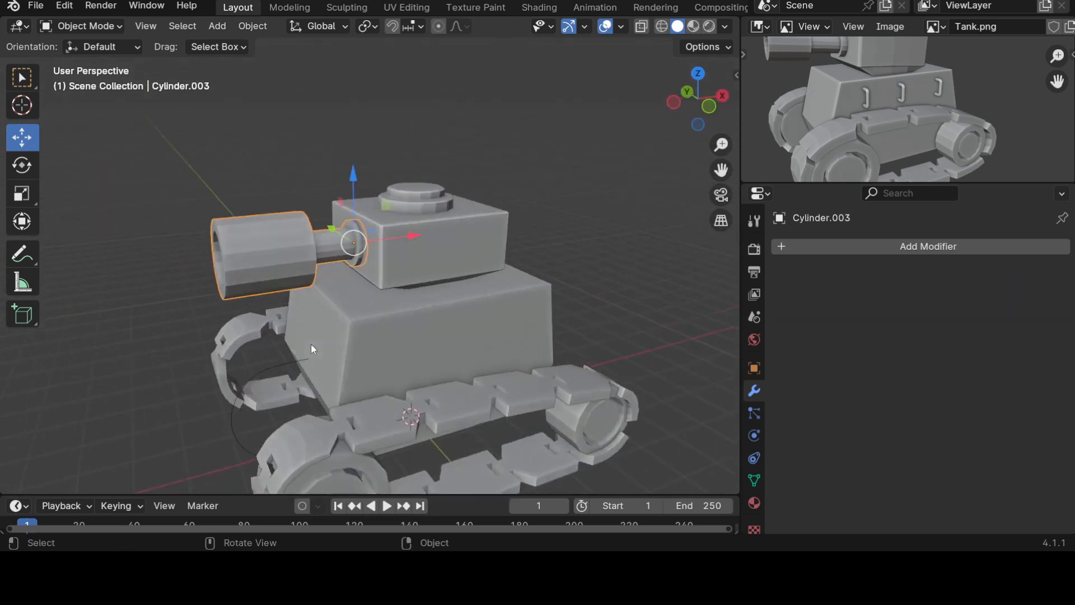
pyautogui.click(422, 337)
pyautogui.click(594, 257)
pyautogui.scroll(-3, 597, 266)
pyautogui.moveTo(518, 291); pyautogui.dragTo(480, 262, button='middle')
pyautogui.scroll(-2, 825, 148)
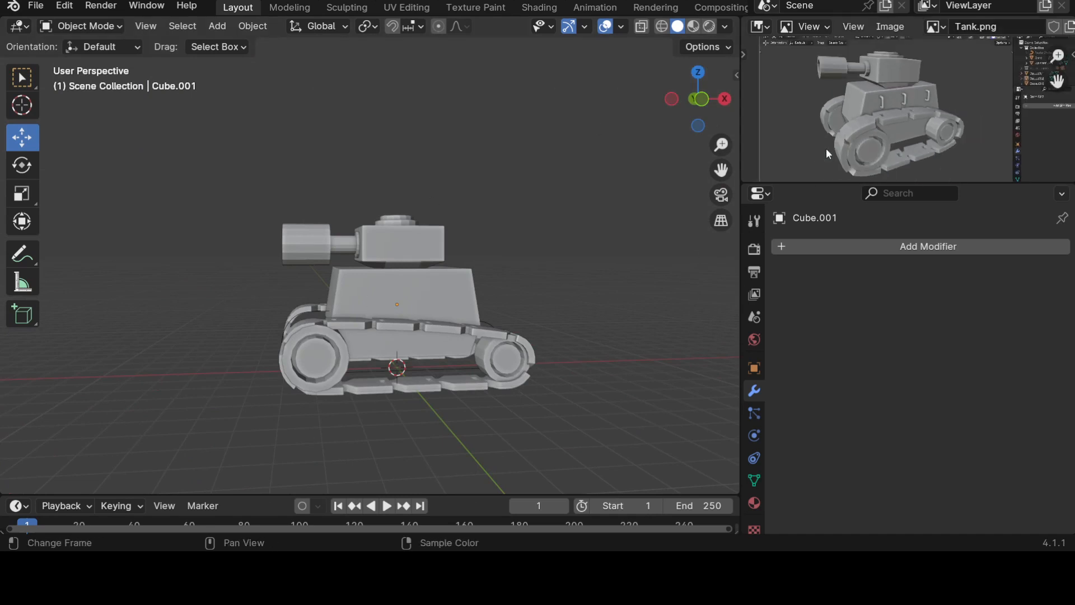
pyautogui.scroll(1, 438, 317)
pyautogui.moveTo(423, 360); pyautogui.dragTo(341, 458, button='middle')
pyautogui.click(387, 405)
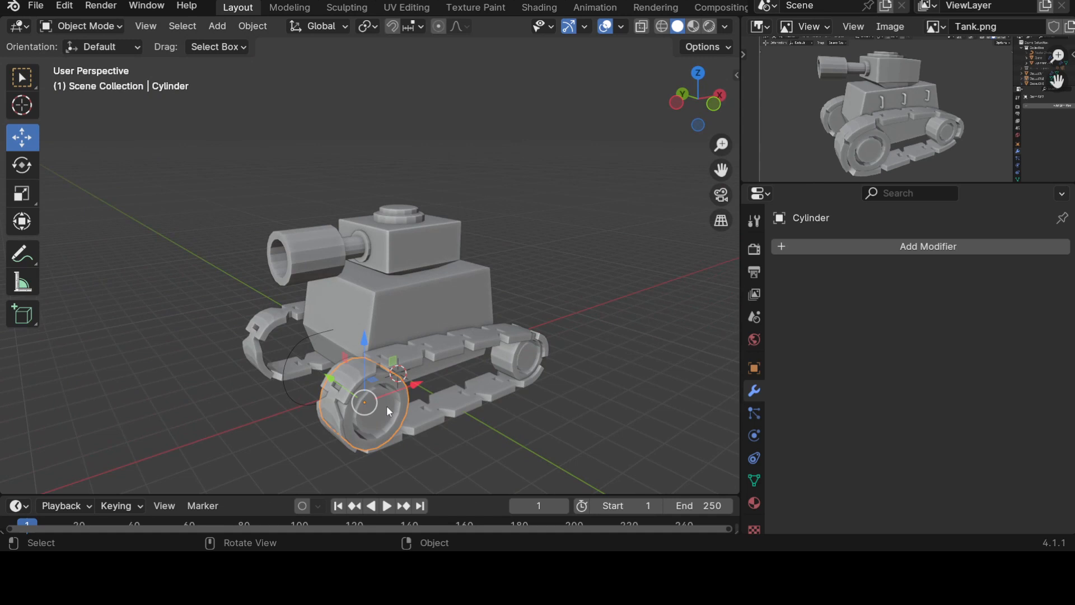
pyautogui.click(834, 244)
pyautogui.click(844, 248)
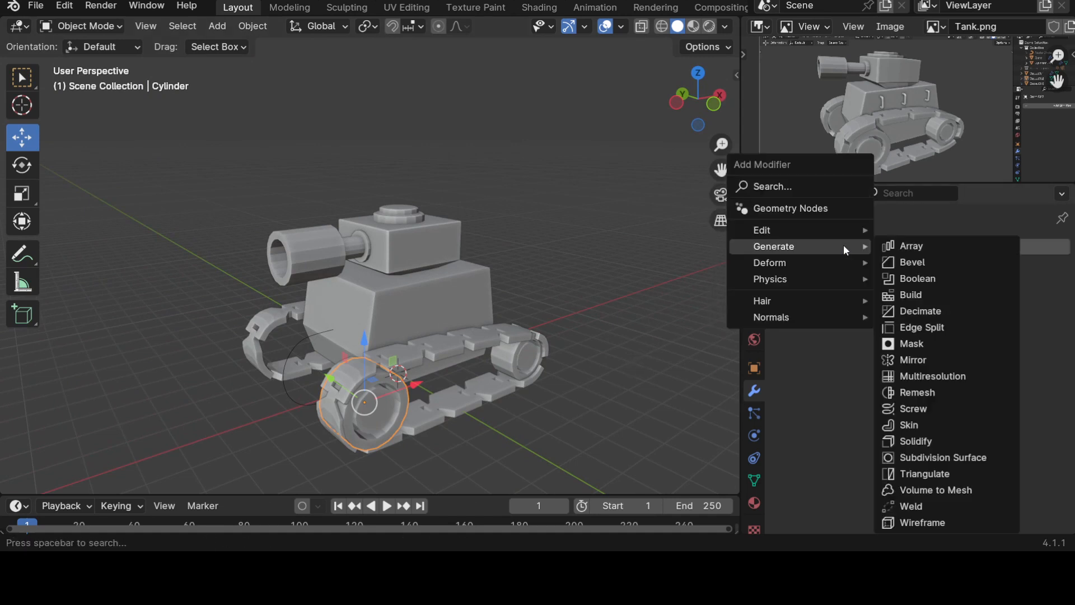
pyautogui.click(487, 422)
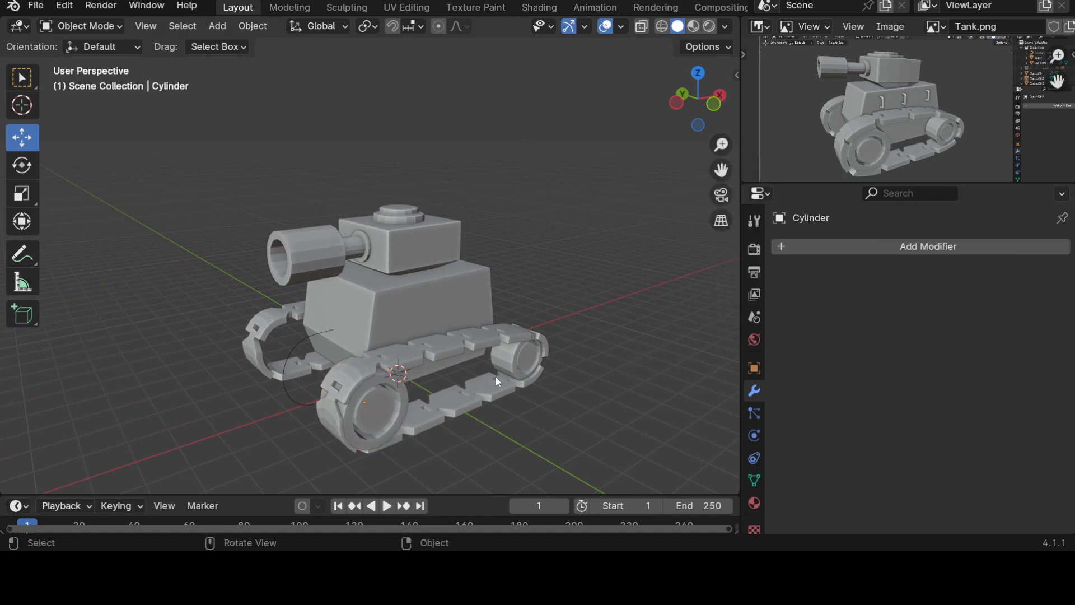
# Step: Join the rear and front wheels on the near side into one object, with the front wheel active
pyautogui.click(375, 408)
pyautogui.click(526, 357)
pyautogui.keyDown('shift'); pyautogui.click(369, 409); pyautogui.keyUp('shift')
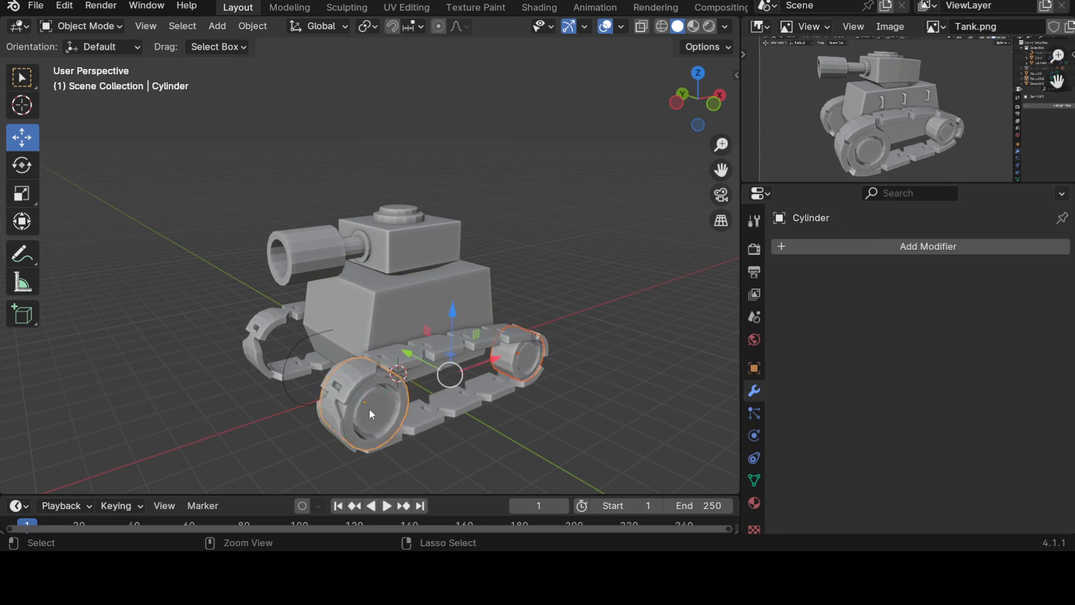
pyautogui.hotkey('ctrl', 'j')
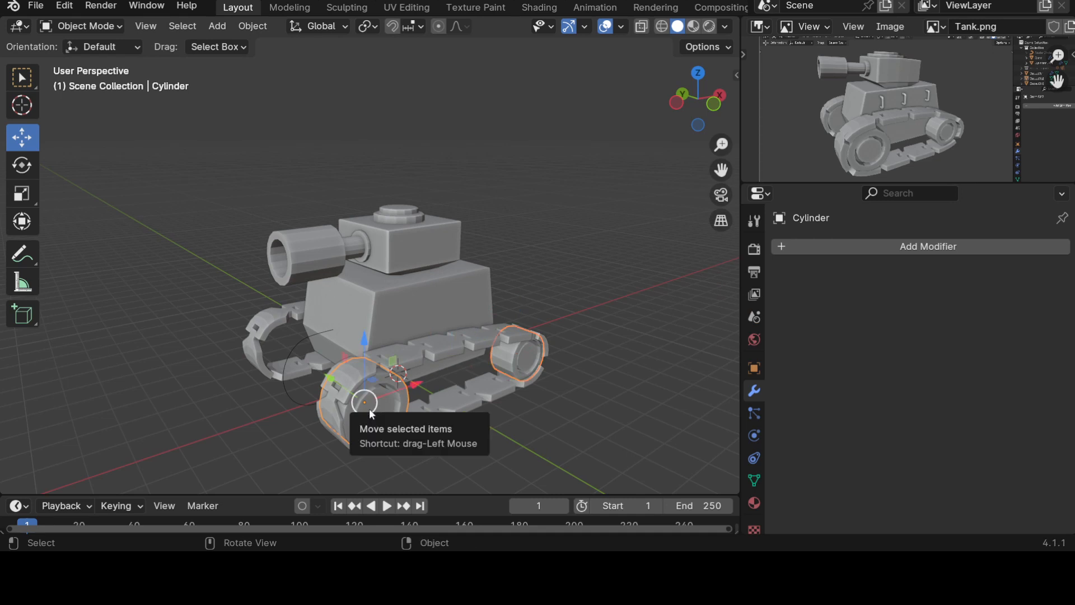
# Step: Add a Mirror modifier to the joined wheels, with the Y axis enabled and the X axis disabled
pyautogui.click(869, 251)
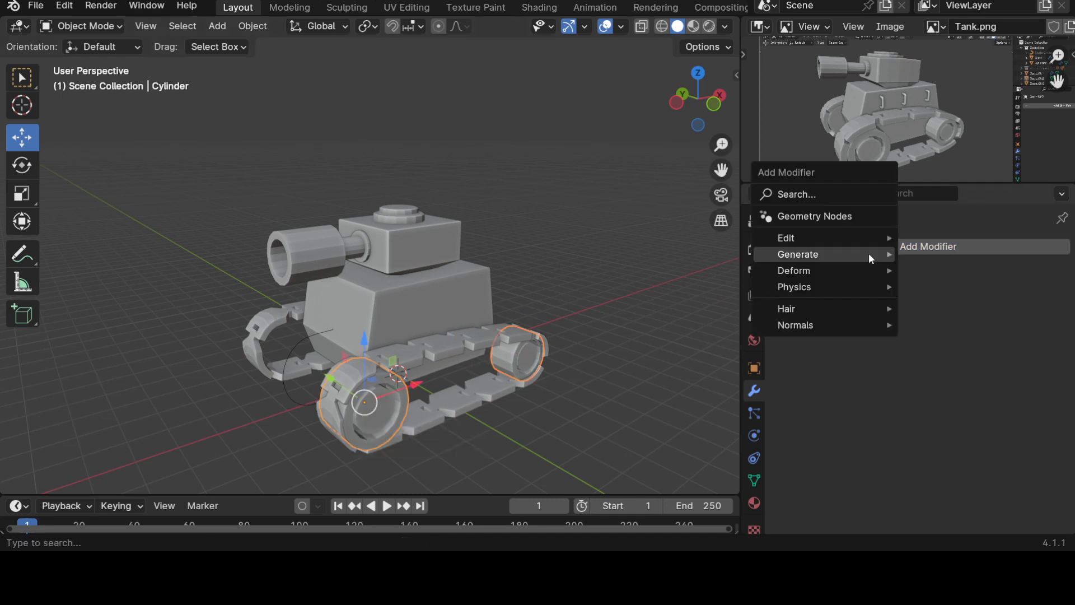
pyautogui.moveTo(812, 277)
pyautogui.moveTo(807, 255)
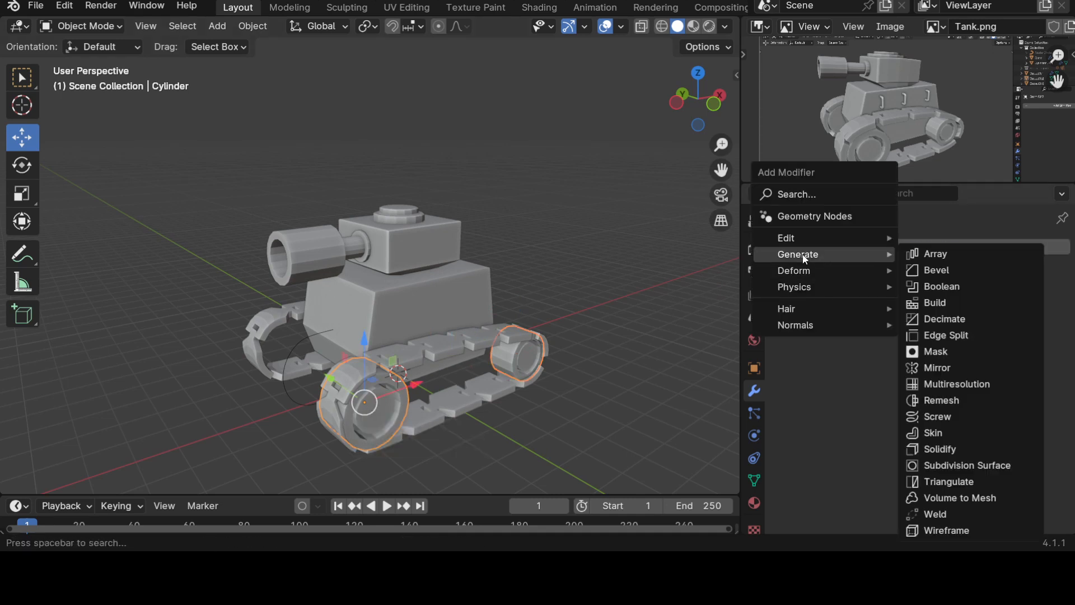
pyautogui.click(940, 371)
pyautogui.scroll(-3, 541, 373)
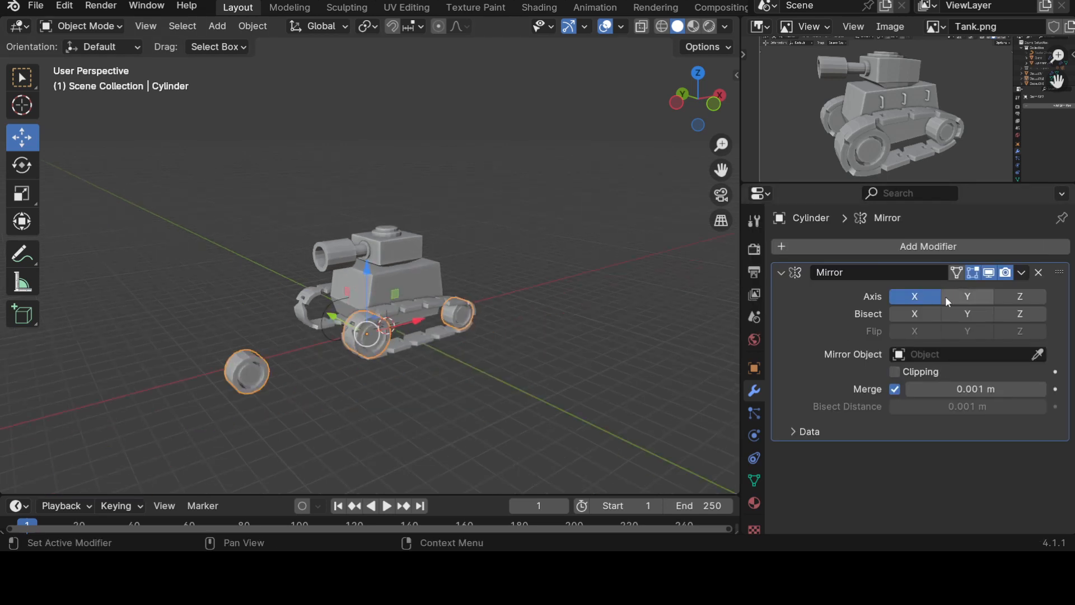
pyautogui.scroll(-2, 599, 360)
pyautogui.scroll(4, 599, 360)
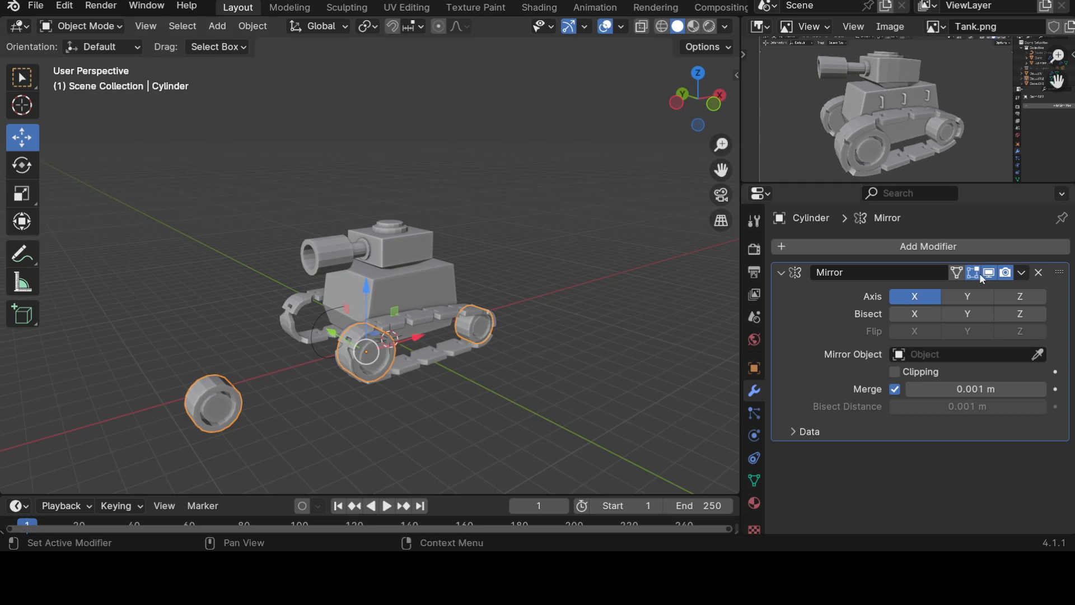
pyautogui.click(929, 297)
pyautogui.click(967, 296)
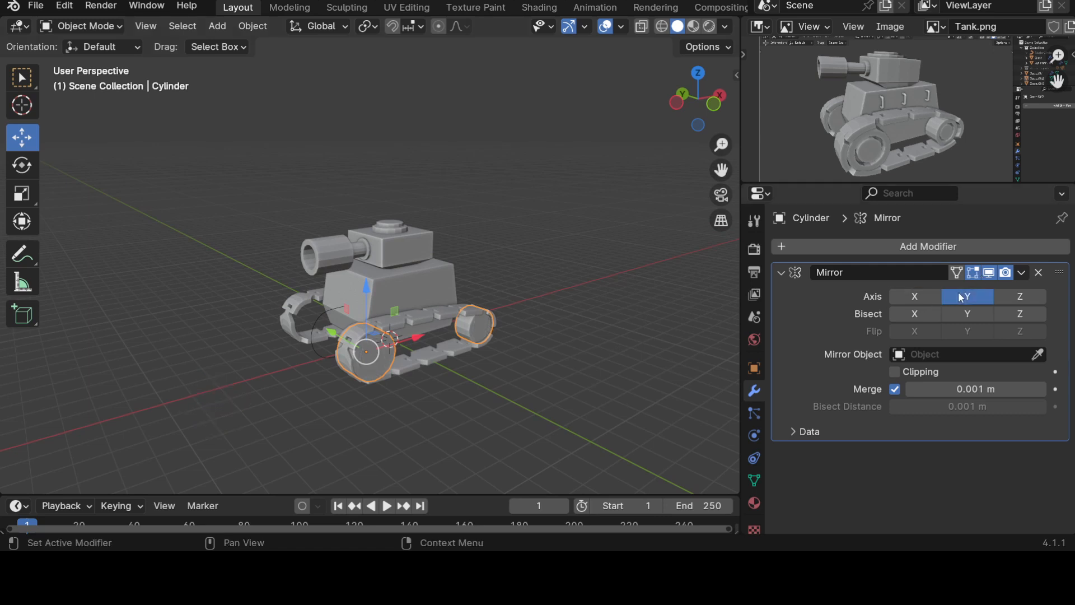
# Step: Set the track's curve, NurbsPath, as the Mirror Object for the wheels
pyautogui.click(1039, 354)
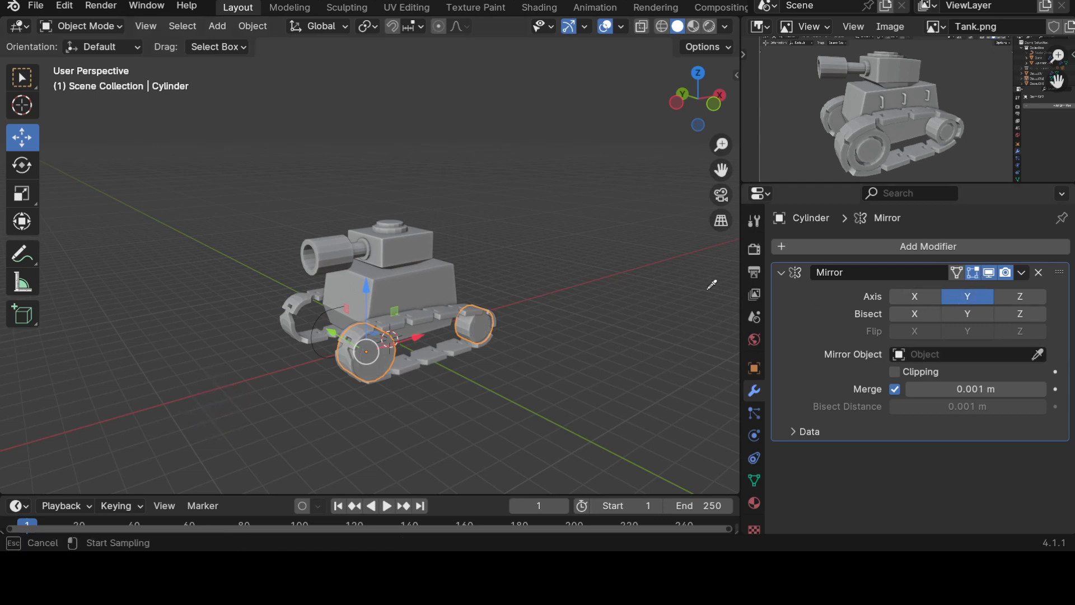
pyautogui.click(322, 314)
pyautogui.moveTo(513, 388); pyautogui.dragTo(577, 269, button='middle')
pyautogui.scroll(5, 923, 137)
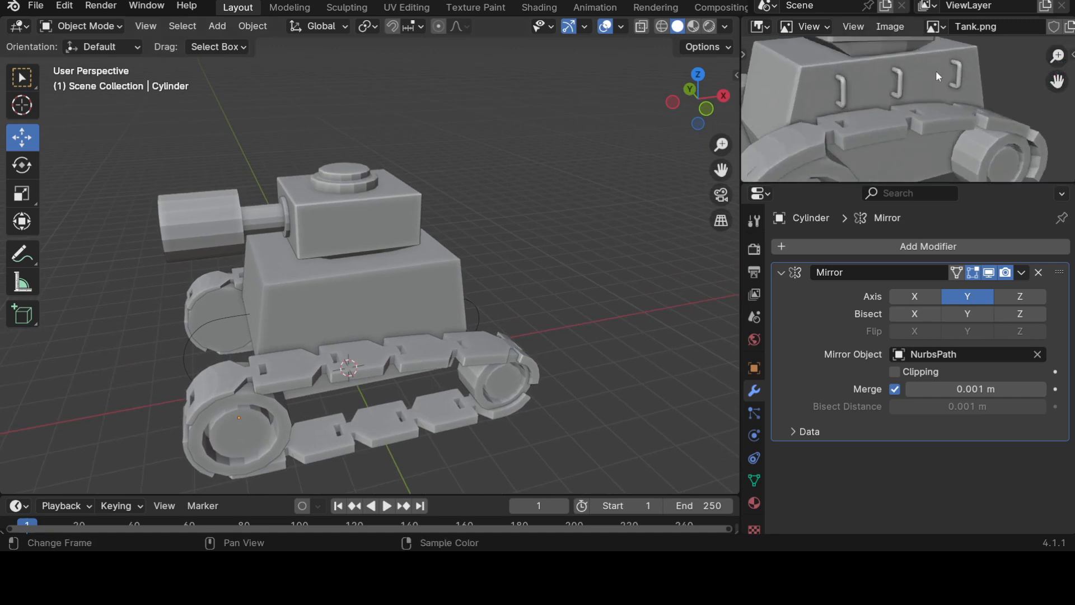
# Step: Add a cube and move it along X into the empty space behind the tank
pyautogui.scroll(-3, 515, 204)
pyautogui.keyDown('shift'); pyautogui.moveTo(515, 204); pyautogui.dragTo(455, 260, button='middle'); pyautogui.keyUp('shift')
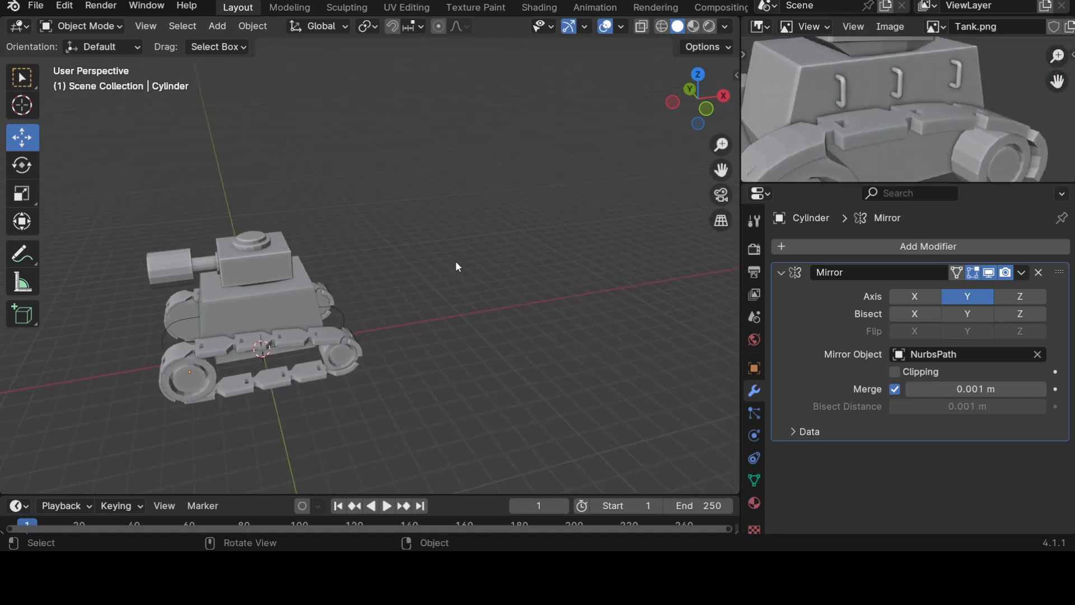
pyautogui.scroll(2, 504, 219)
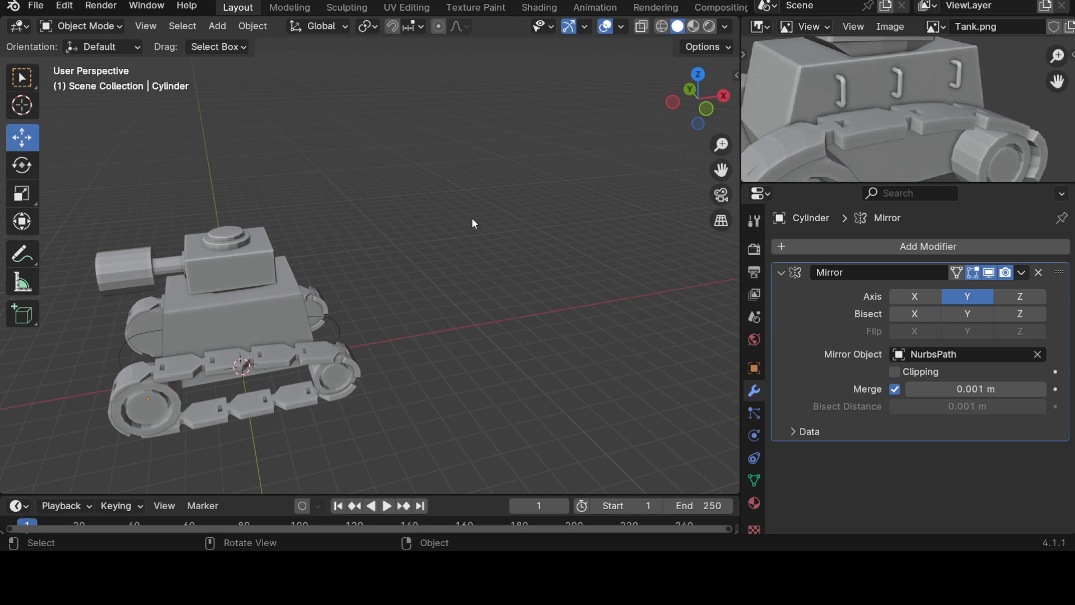
pyautogui.hotkey('shift', 'a')
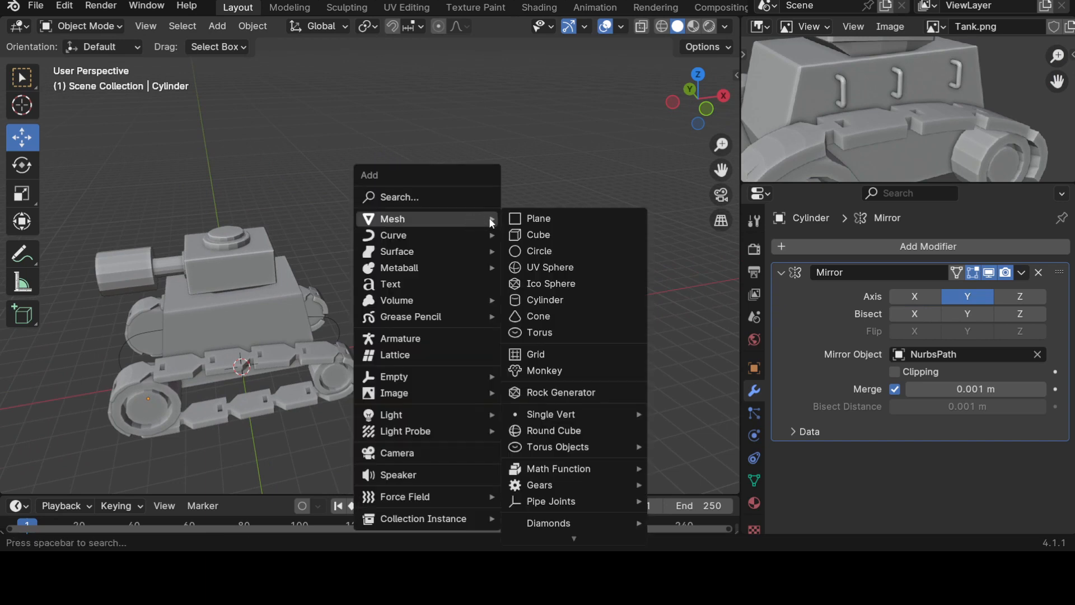
pyautogui.click(526, 234)
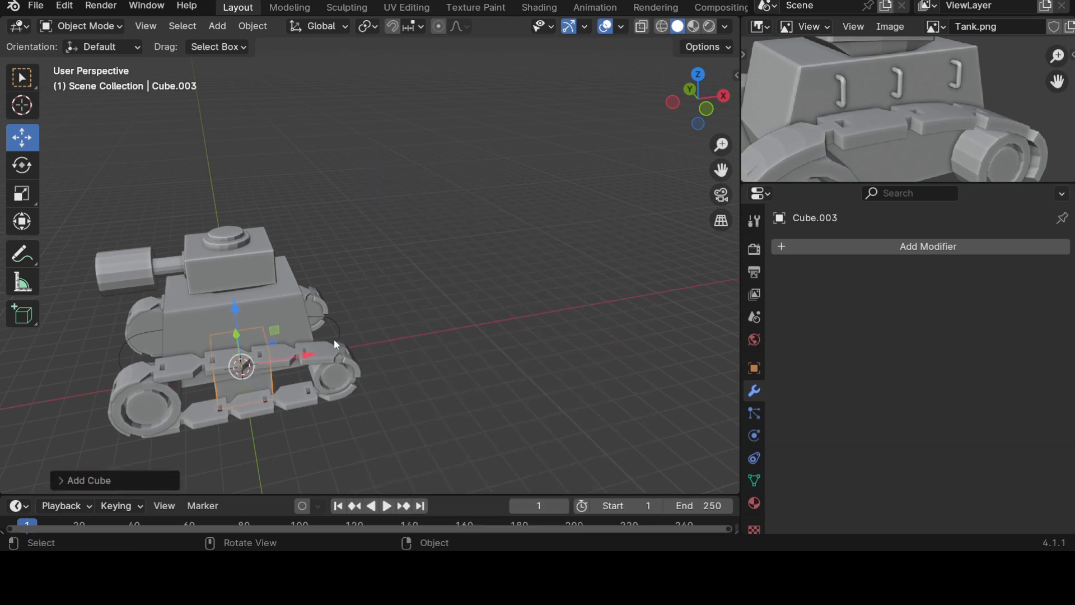
pyautogui.moveTo(322, 353); pyautogui.dragTo(580, 339)
pyautogui.scroll(3, 516, 303)
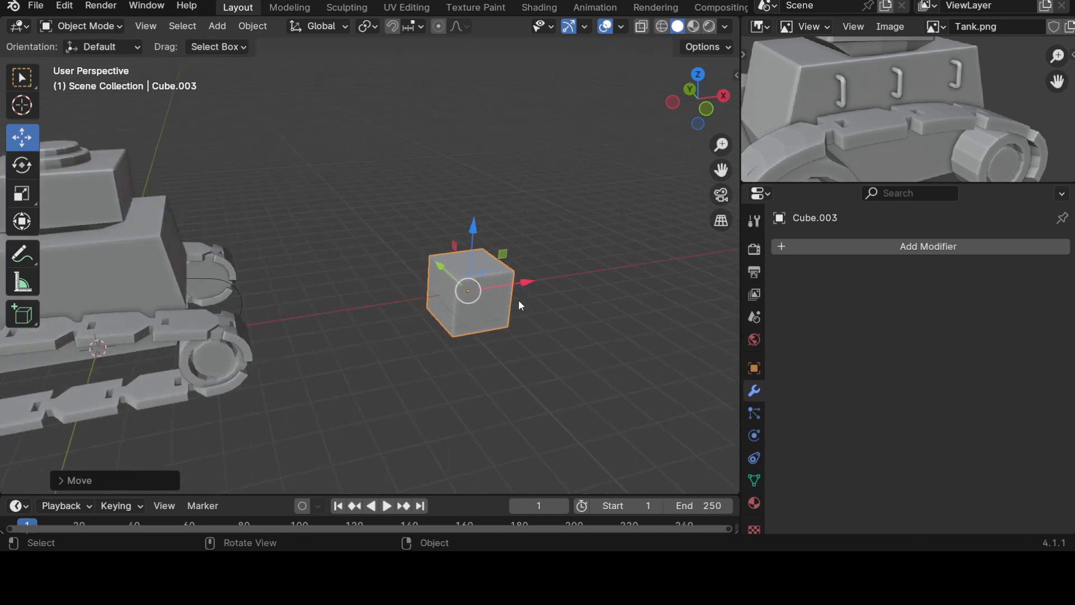
# Step: Delete the cube's faces in Edit Mode, keeping only one vertical side face that runs along X
pyautogui.moveTo(539, 320); pyautogui.dragTo(543, 334, button='middle')
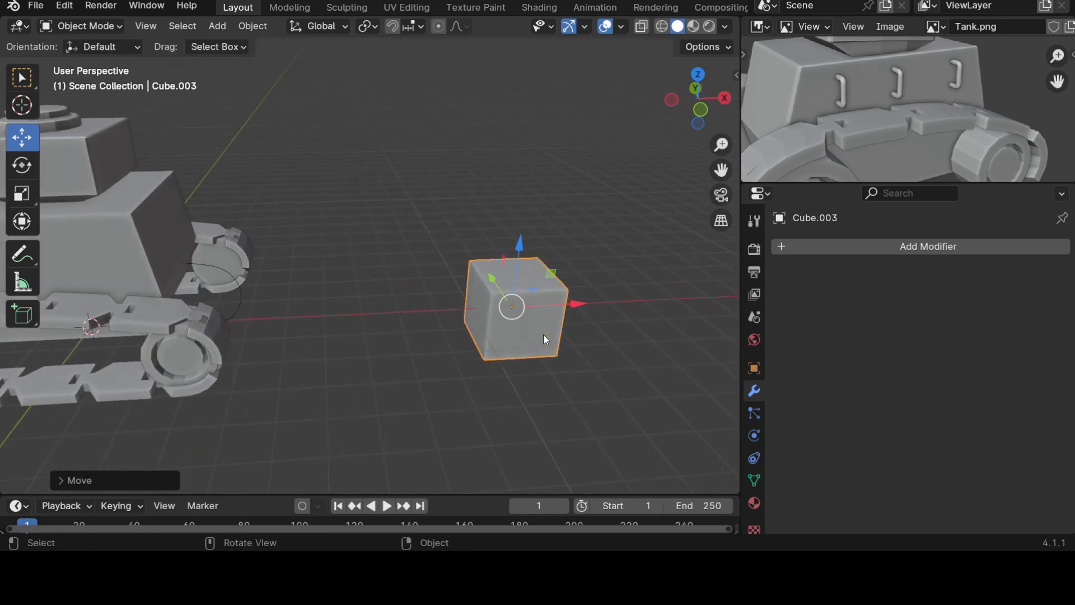
pyautogui.press('Tab')
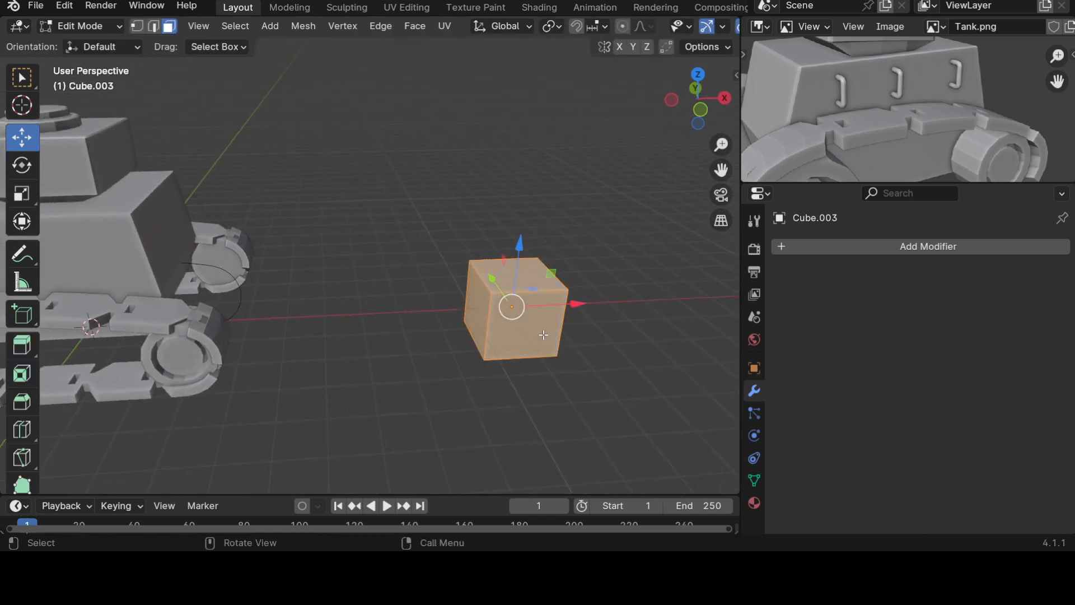
pyautogui.click(505, 277)
pyautogui.moveTo(576, 324); pyautogui.dragTo(498, 327, button='middle')
pyautogui.moveTo(616, 396); pyautogui.dragTo(593, 425, button='middle')
pyautogui.press('x')
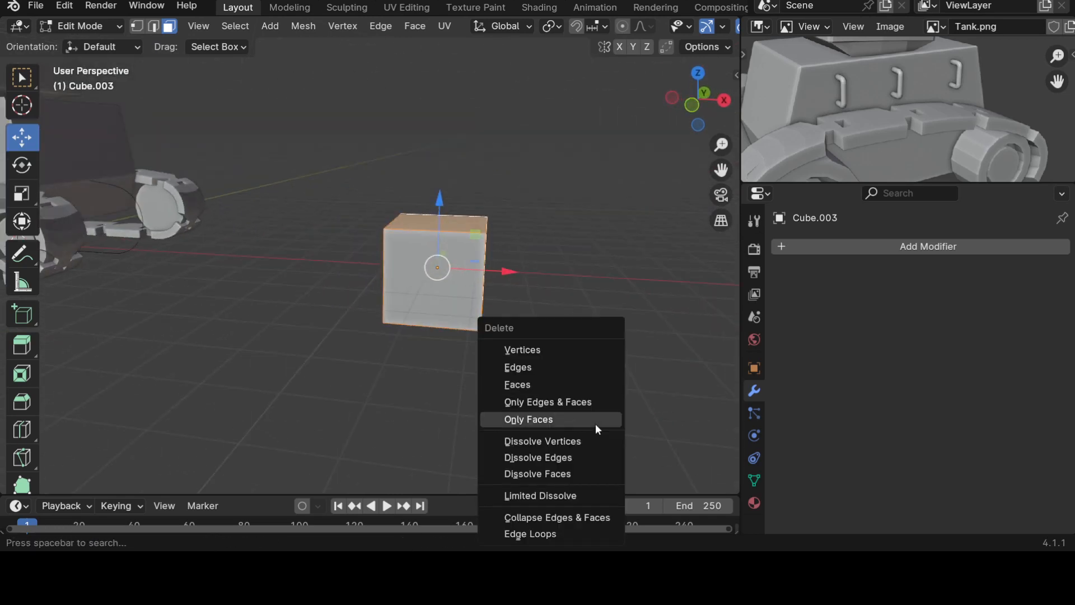
pyautogui.click(539, 383)
# Step: Delete only the face of the remaining square, keeping its four border edges
pyautogui.moveTo(537, 383); pyautogui.dragTo(496, 377, button='middle')
pyautogui.click(443, 277)
pyautogui.press('x')
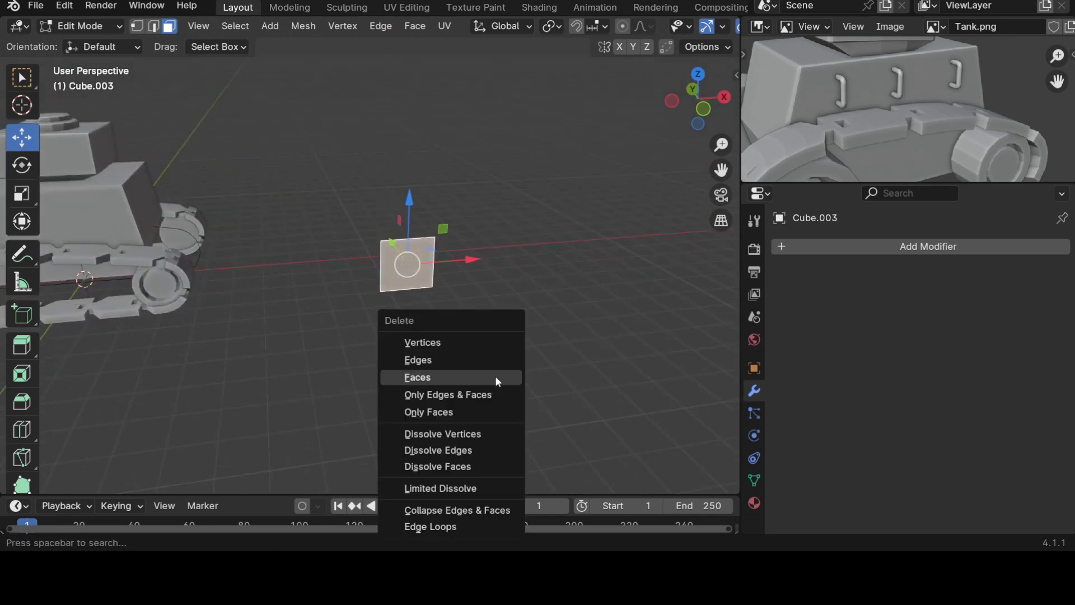
pyautogui.click(421, 414)
# Step: Delete the bottom edge of the square outline and return to Object Mode
pyautogui.scroll(3, 463, 386)
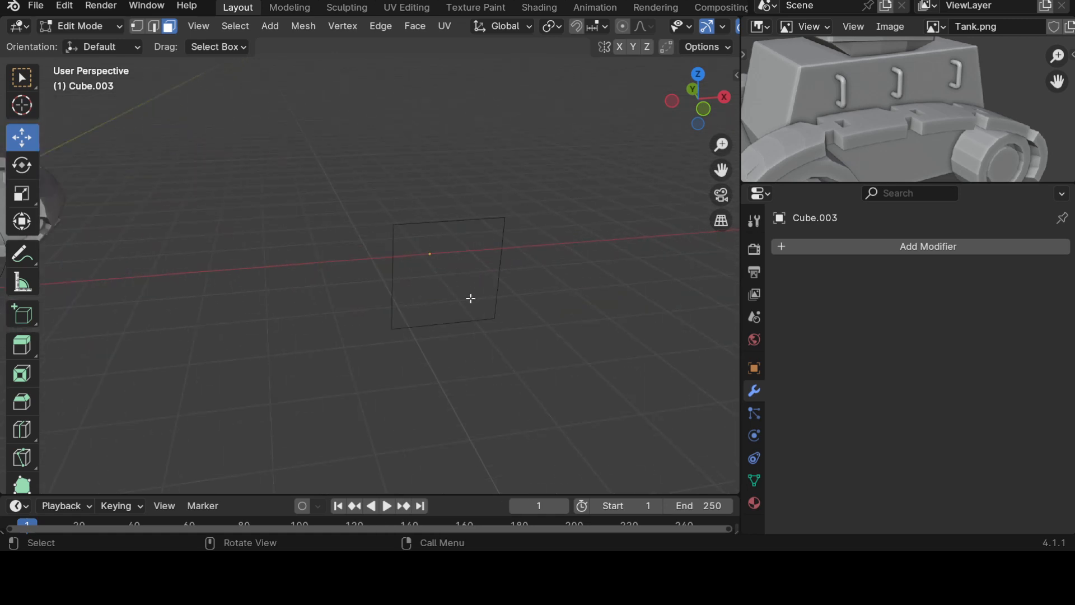
pyautogui.press('2')
pyautogui.click(451, 324)
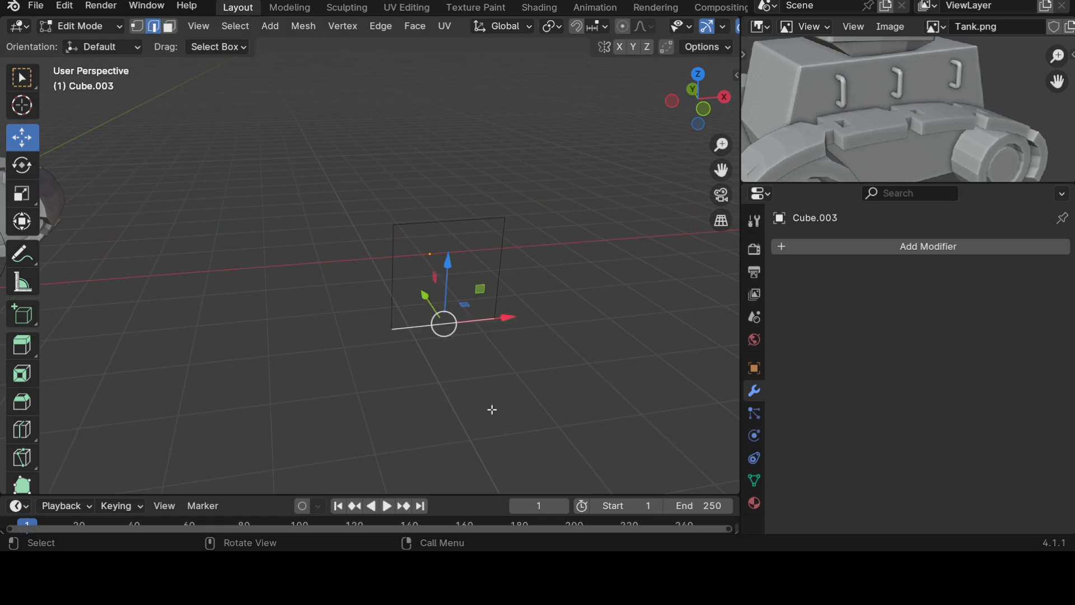
pyautogui.press('x')
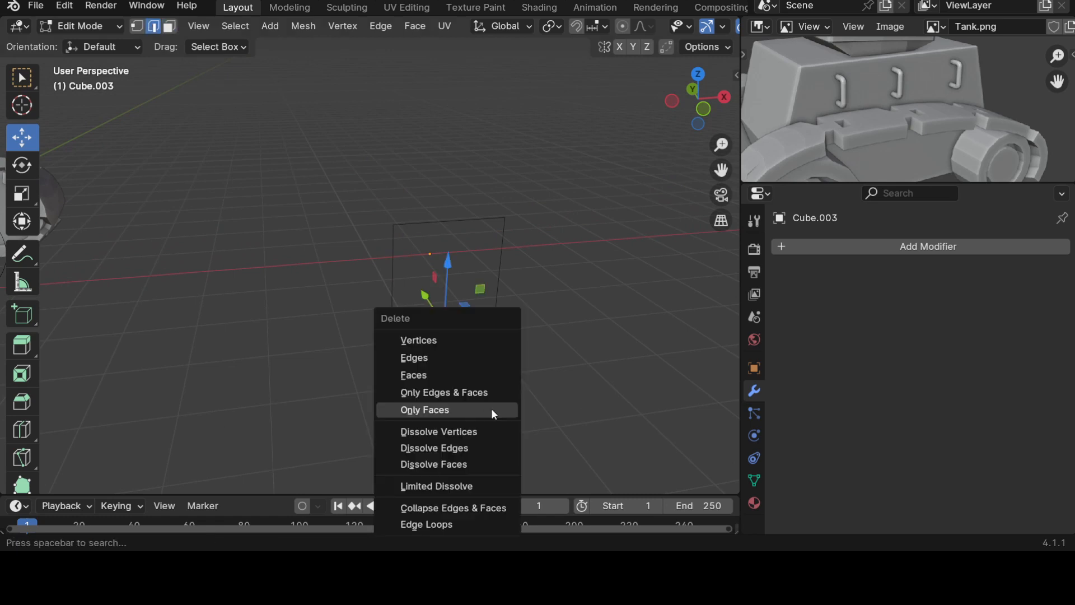
pyautogui.click(430, 359)
pyautogui.scroll(-4, 497, 338)
pyautogui.press('Tab')
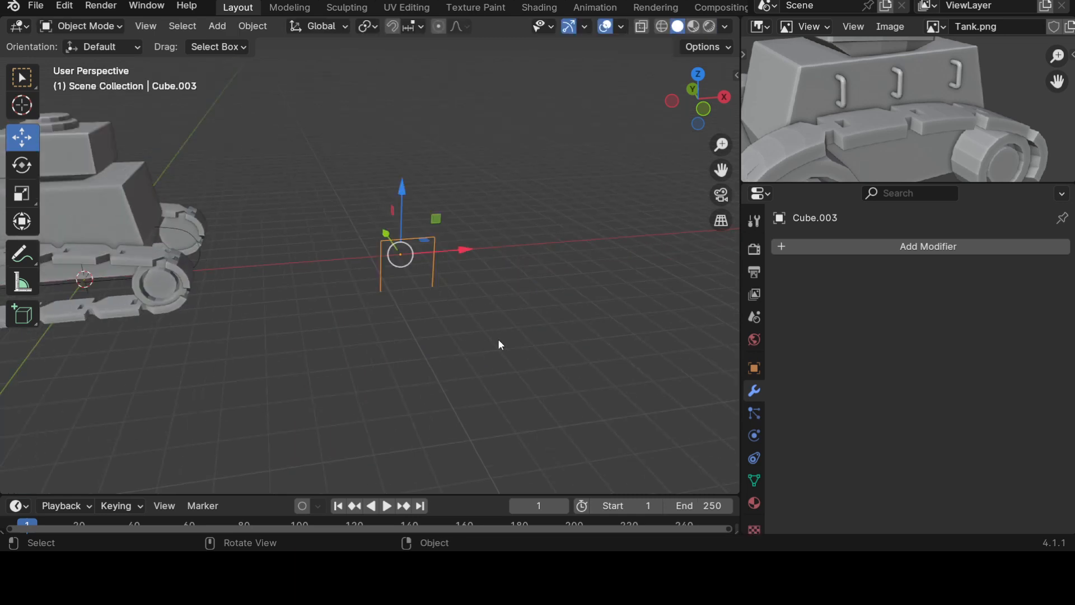
# Step: Move the open three-edge outline along X into the empty space in front of the tank, raising it slightly
pyautogui.scroll(-2, 476, 319)
pyautogui.press('g')
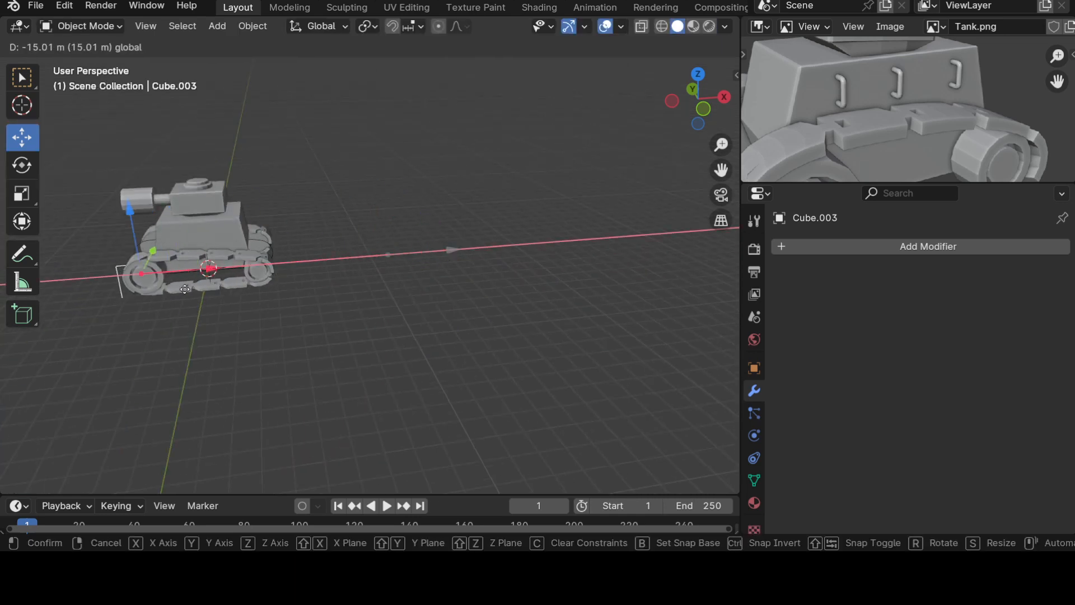
pyautogui.click(160, 311)
pyautogui.keyDown('shift'); pyautogui.moveTo(160, 311); pyautogui.dragTo(400, 370, button='middle'); pyautogui.keyUp('shift')
pyautogui.scroll(2, 546, 308)
pyautogui.moveTo(334, 226); pyautogui.dragTo(335, 213)
pyautogui.moveTo(391, 269); pyautogui.dragTo(345, 271)
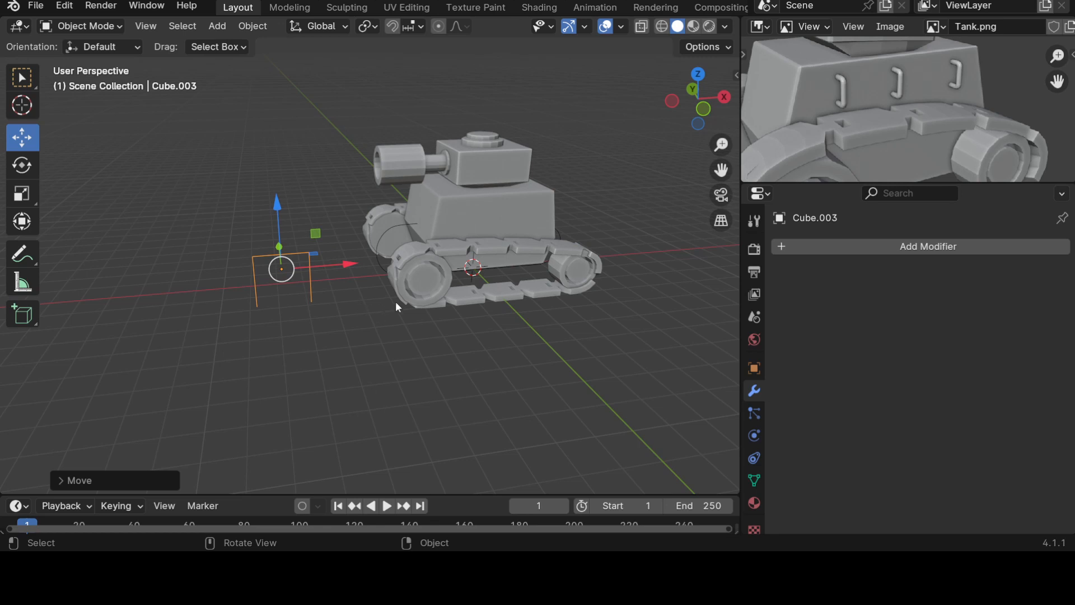
pyautogui.keyDown('shift'); pyautogui.moveTo(281, 283); pyautogui.dragTo(364, 287, button='middle'); pyautogui.keyUp('shift')
pyautogui.scroll(3, 388, 304)
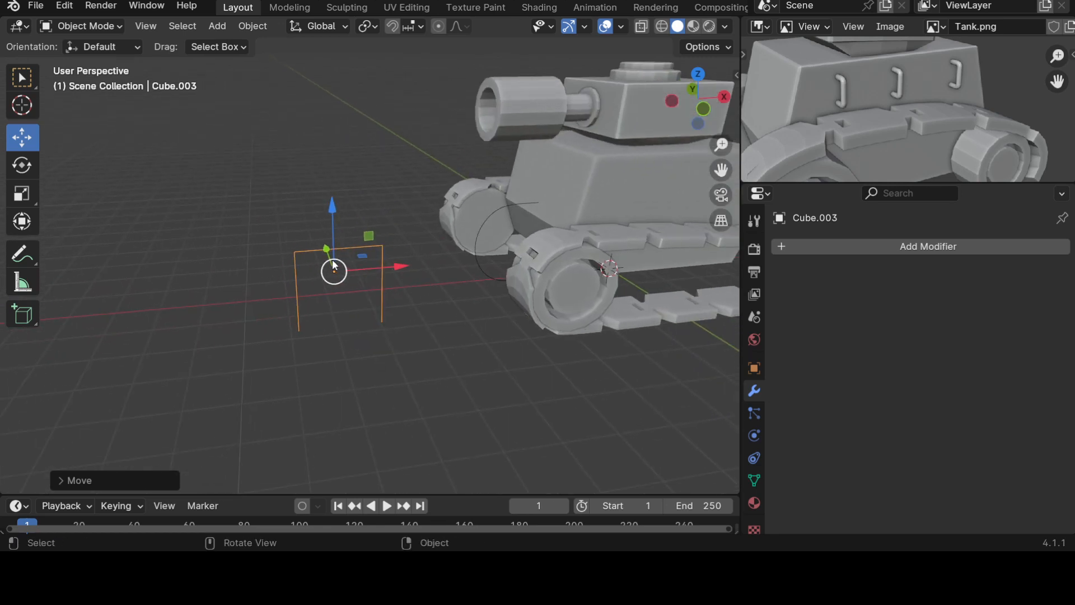
pyautogui.rightClick(302, 249)
pyautogui.press('Escape')
pyautogui.rightClick(304, 252)
pyautogui.moveTo(267, 290)
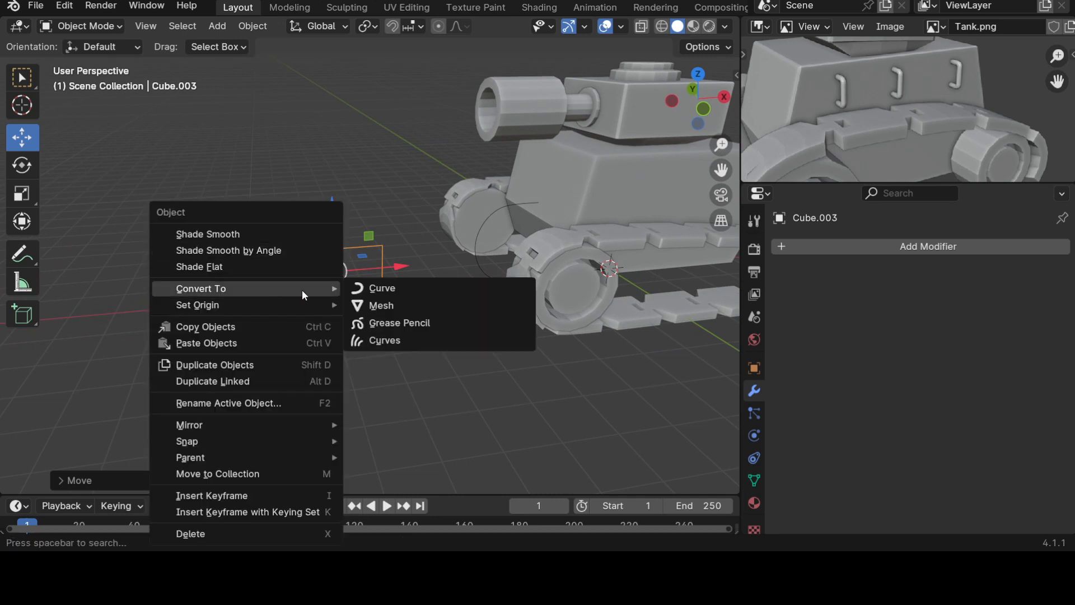
pyautogui.click(401, 290)
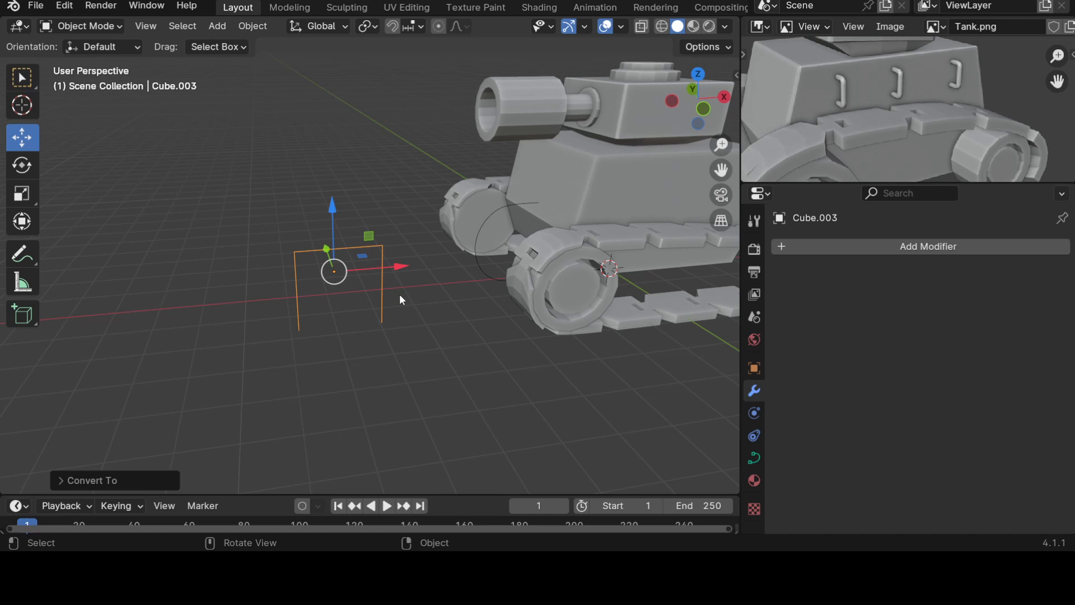
pyautogui.scroll(4, 371, 321)
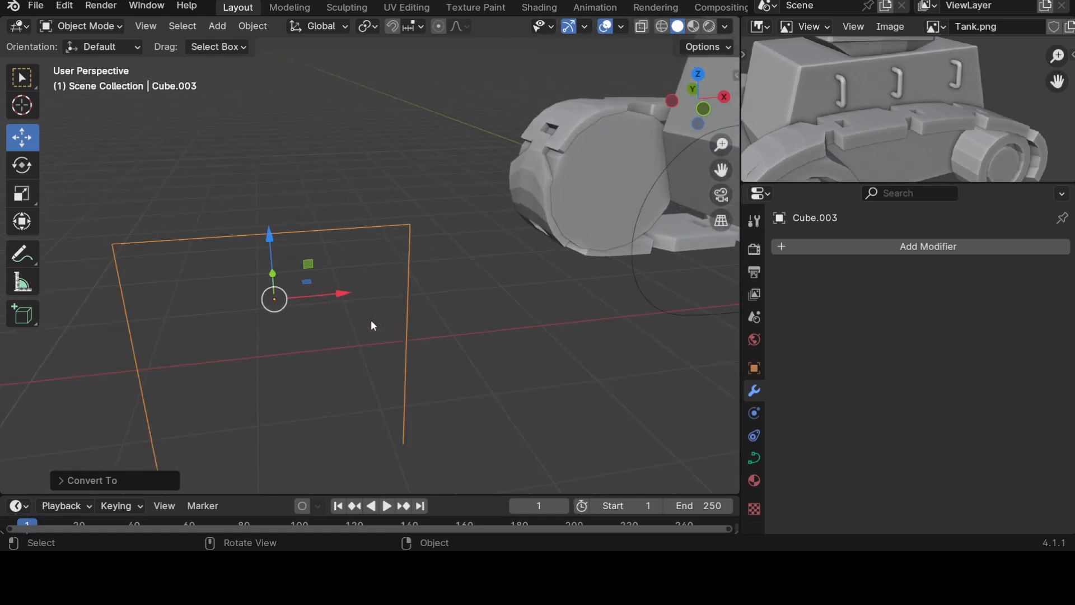
pyautogui.scroll(-5, 371, 325)
pyautogui.hotkey('ctrl', 'z')
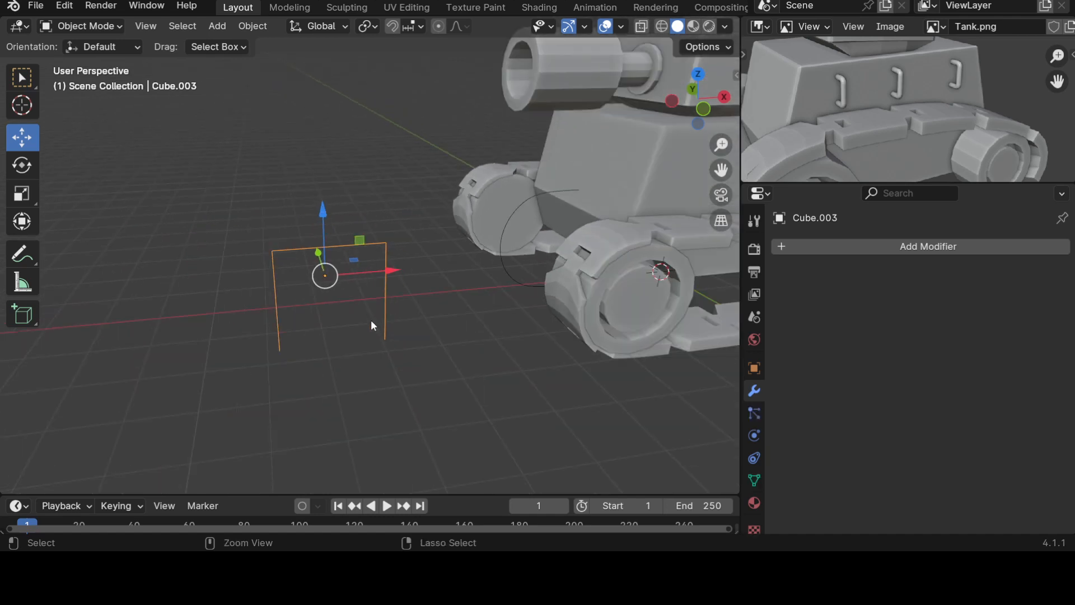
# Step: Bevel the outline's two top corner vertices with 4 segments and a width of about 0.114 m, and return to Object Mode
pyautogui.press('Tab')
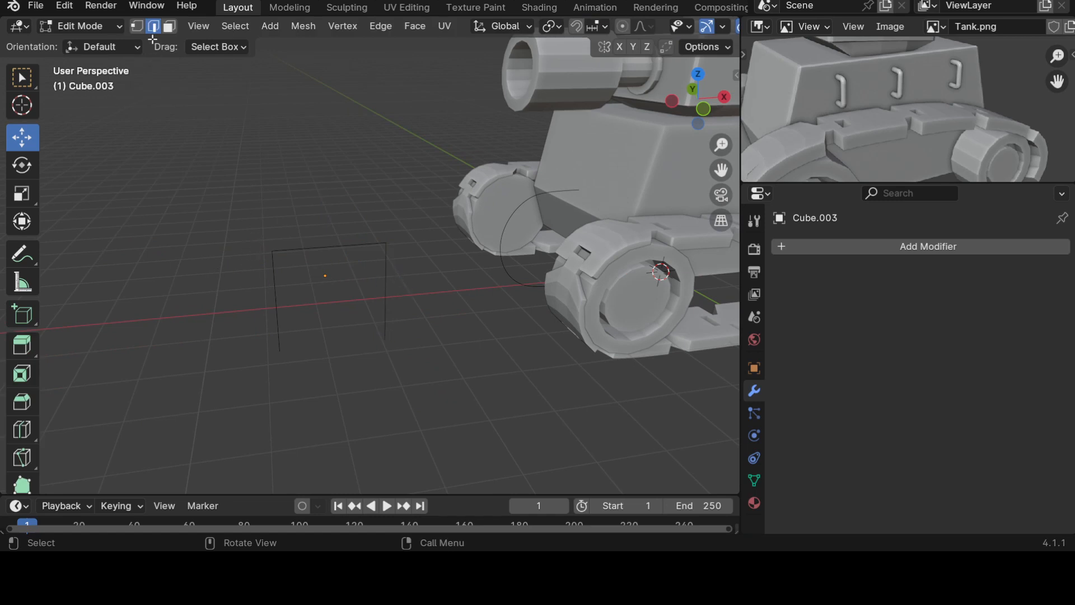
pyautogui.click(137, 26)
pyautogui.click(261, 242)
pyautogui.keyDown('shift'); pyautogui.click(394, 245); pyautogui.keyUp('shift')
pyautogui.scroll(2, 357, 284)
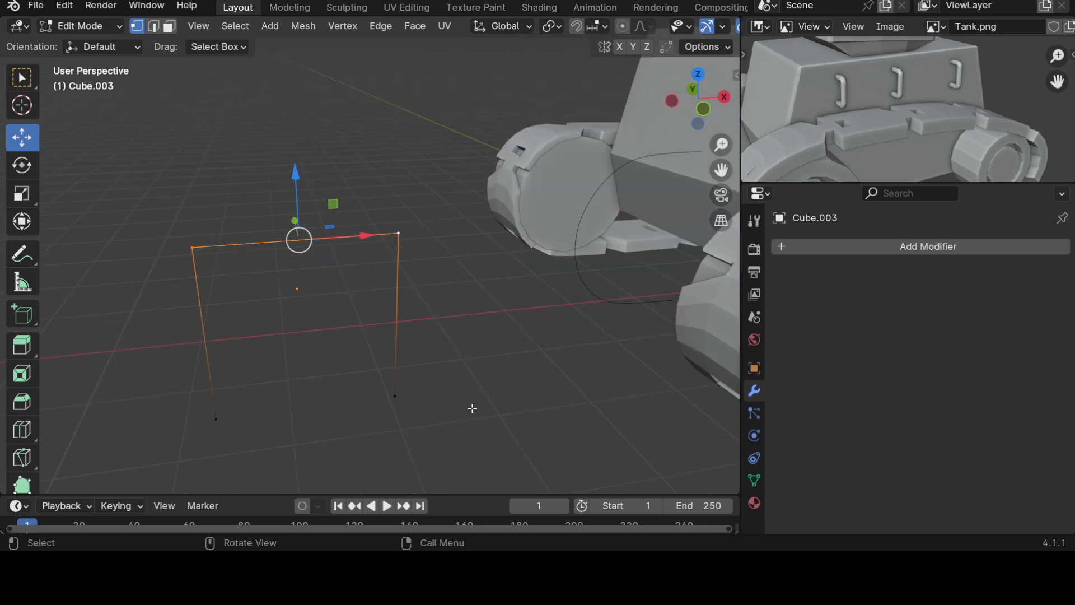
pyautogui.hotkey('ctrl', 'b')
pyautogui.press('v')
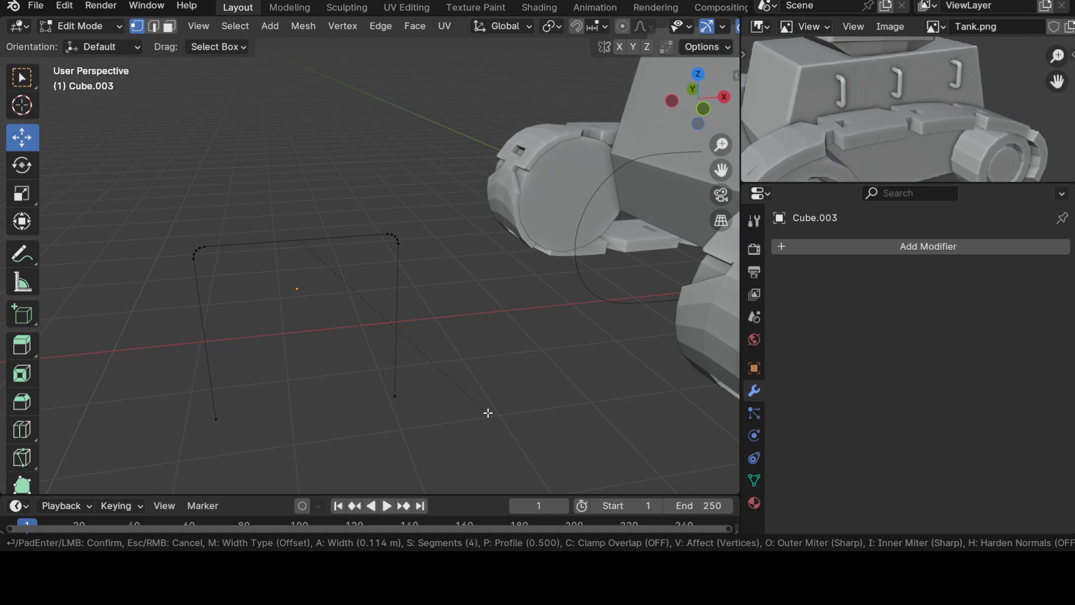
pyautogui.click(487, 414)
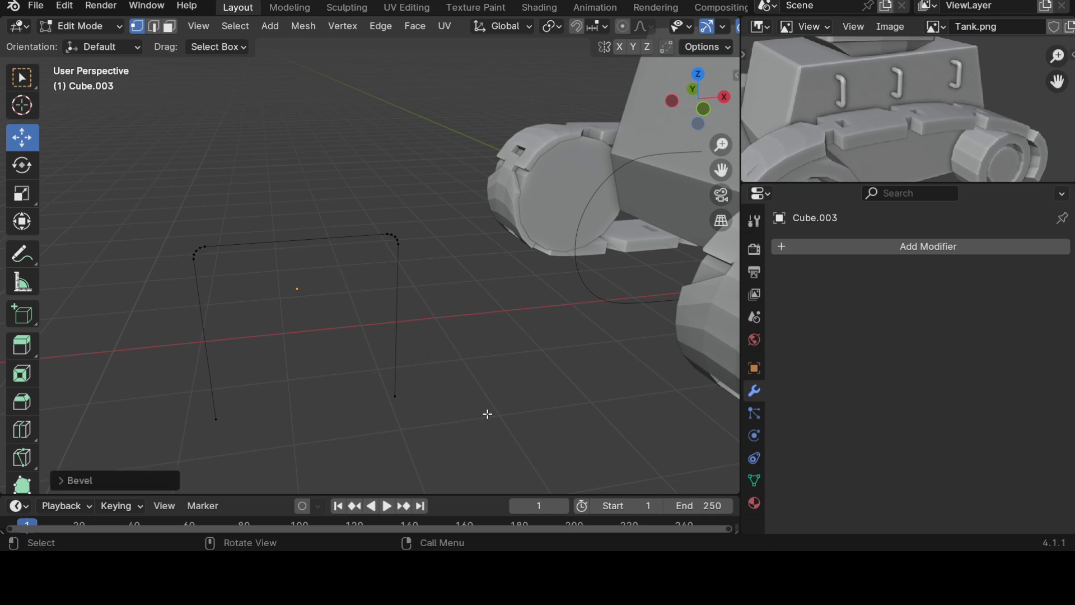
pyautogui.press('Tab')
# Step: Convert the rounded handle outline from a mesh to a curve
pyautogui.scroll(7, 496, 422)
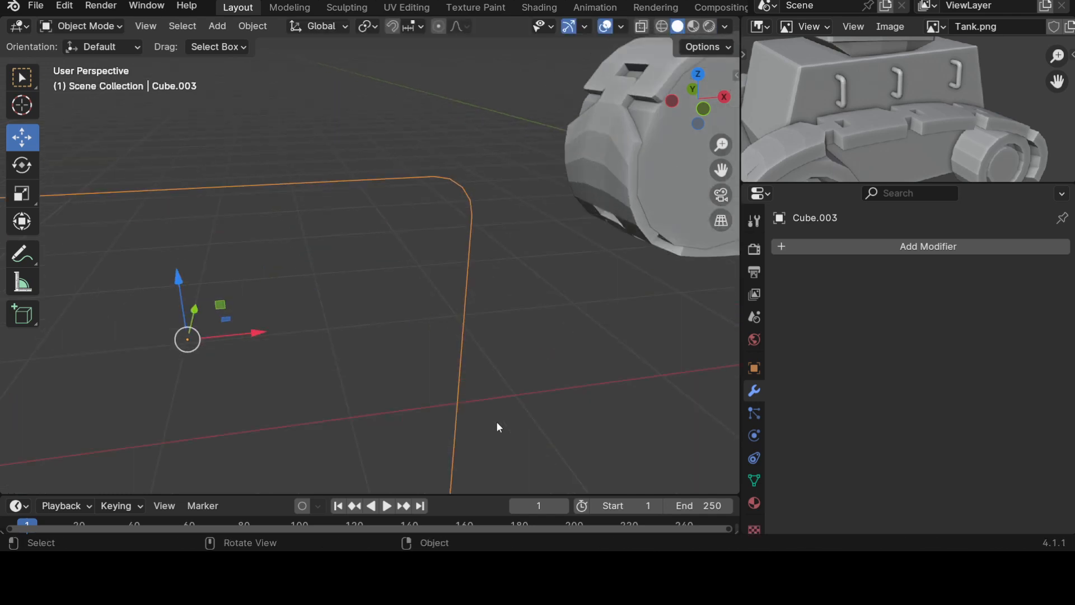
pyautogui.scroll(-5, 497, 420)
pyautogui.moveTo(446, 404); pyautogui.dragTo(441, 397, button='middle')
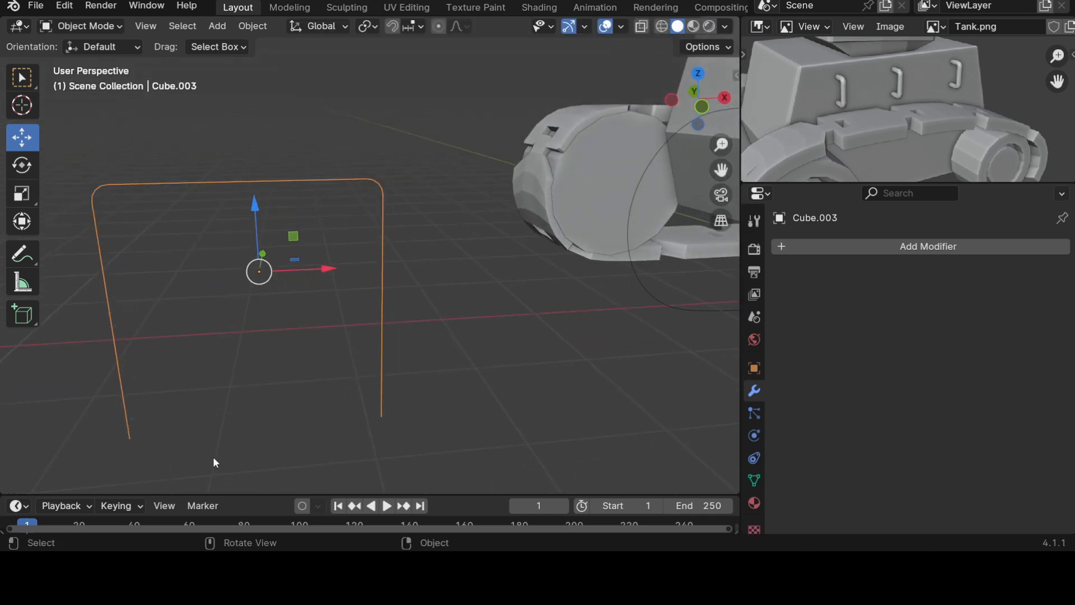
pyautogui.rightClick(377, 337)
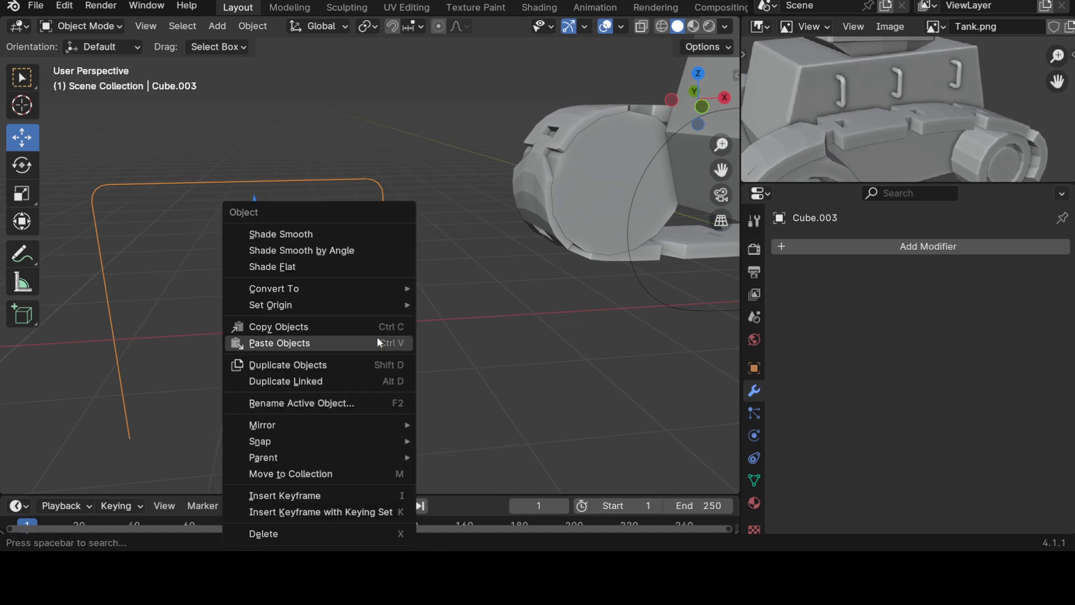
pyautogui.moveTo(340, 287)
pyautogui.click(473, 289)
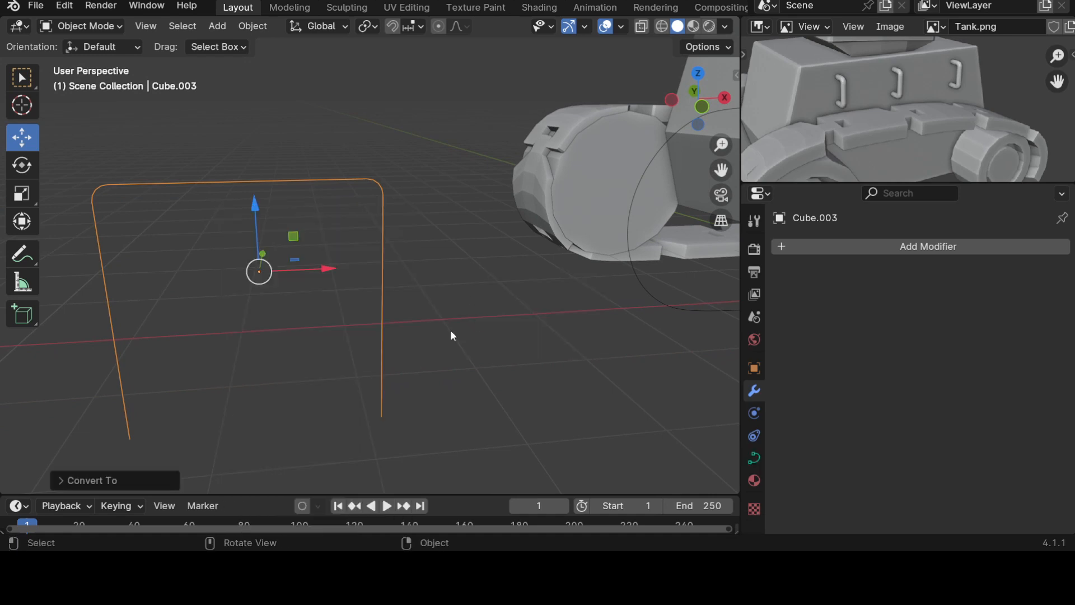
# Step: Set the handle curve's round bevel Depth to 0.13 m in its geometry settings
pyautogui.scroll(-5, 320, 305)
pyautogui.moveTo(353, 257); pyautogui.dragTo(384, 355, button='middle')
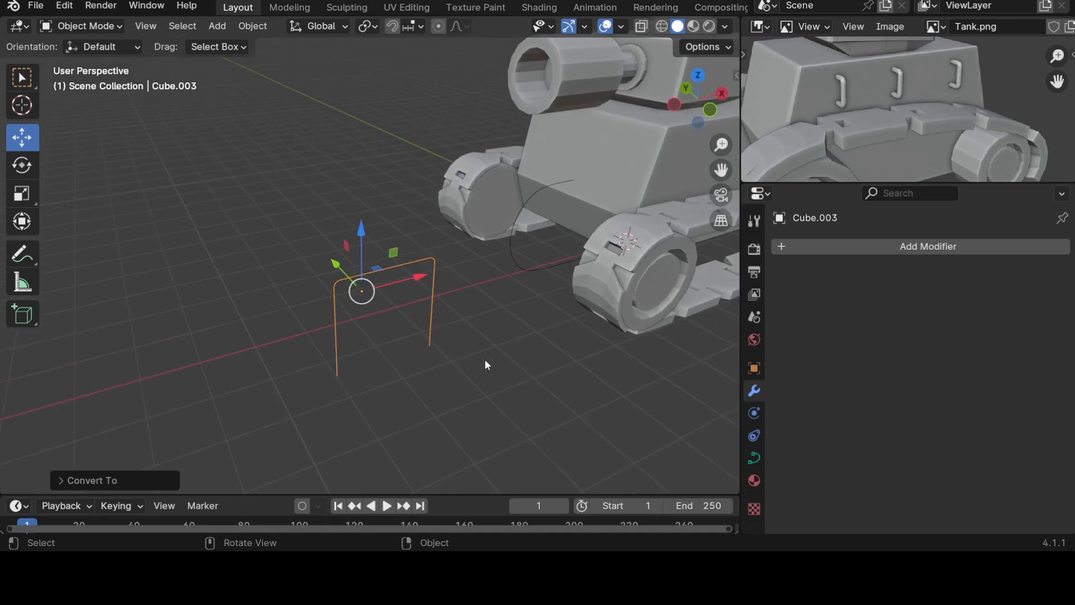
pyautogui.click(753, 458)
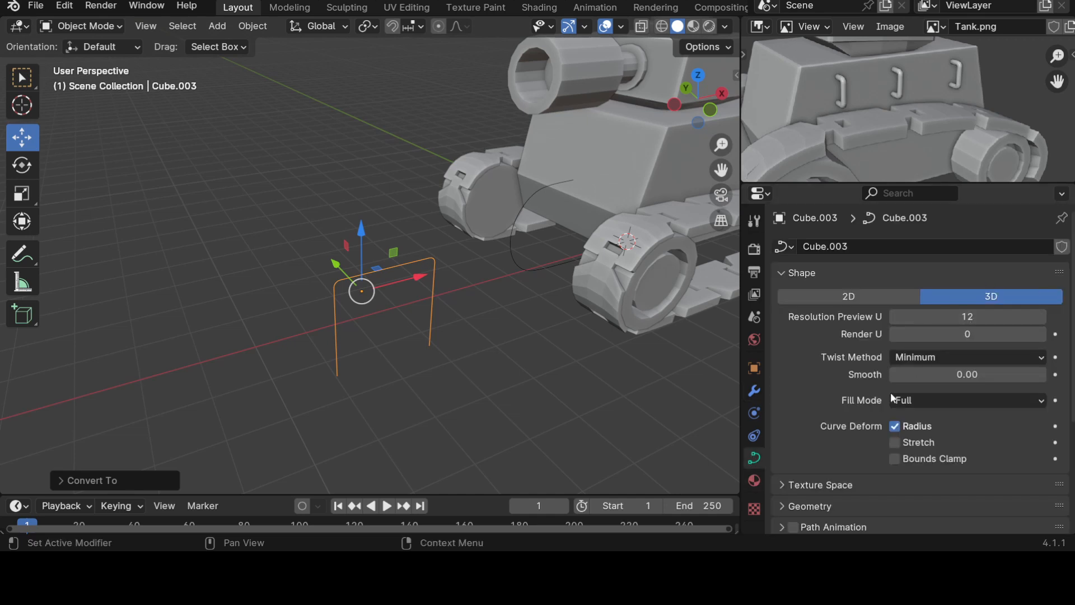
pyautogui.scroll(-4, 946, 415)
pyautogui.scroll(5, 908, 391)
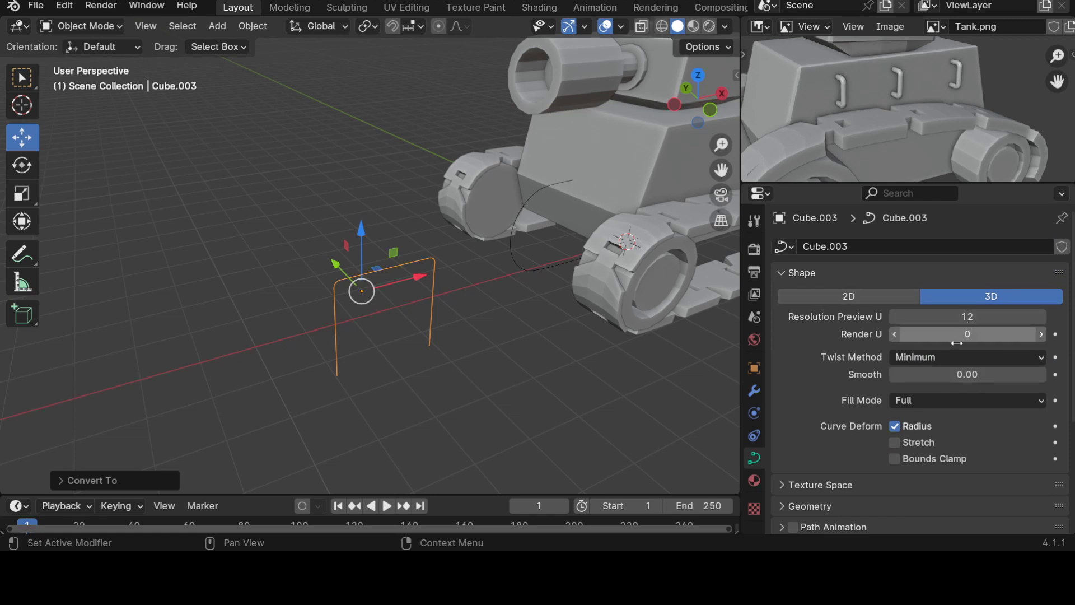
pyautogui.scroll(-4, 924, 392)
pyautogui.click(784, 409)
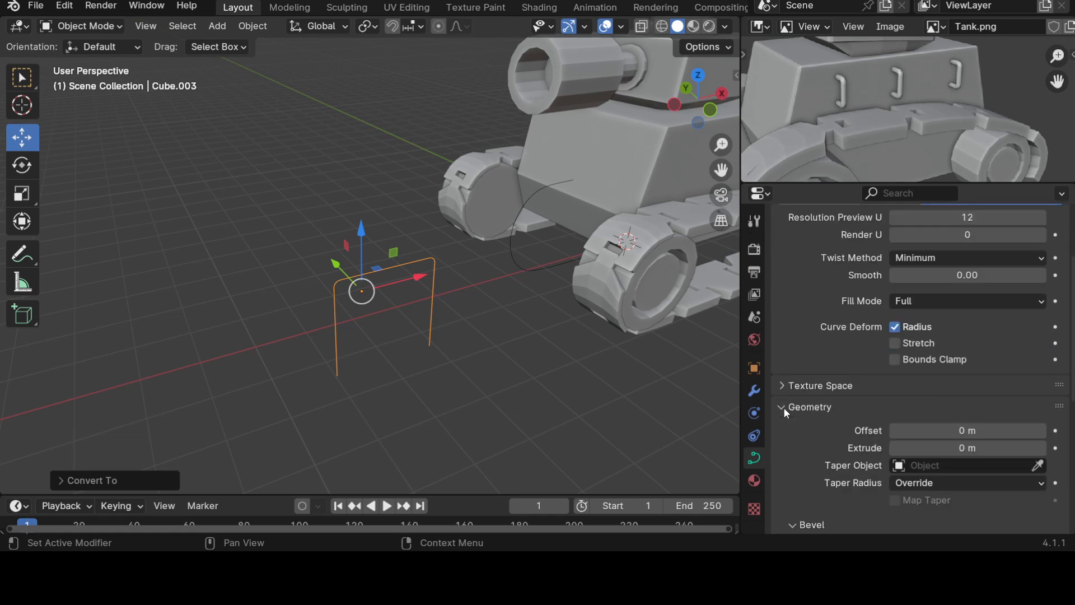
pyautogui.scroll(-5, 920, 465)
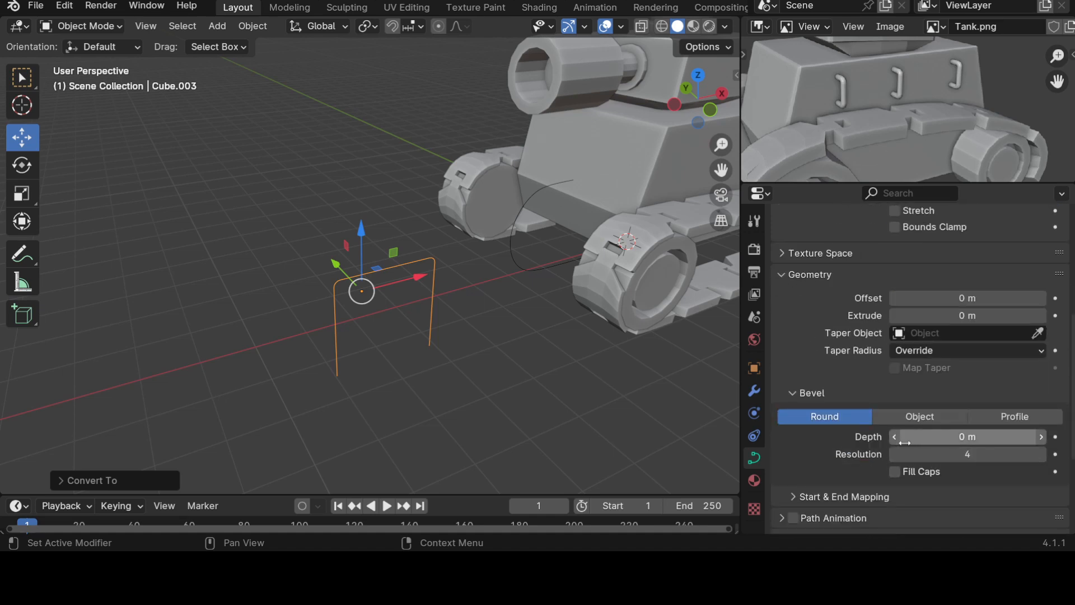
pyautogui.click(1041, 436)
pyautogui.click(1041, 437)
pyautogui.click(1042, 437)
pyautogui.click(1042, 437)
pyautogui.click(1042, 437)
pyautogui.click(1042, 437)
pyautogui.click(1042, 436)
pyautogui.click(1042, 436)
pyautogui.click(1041, 437)
pyautogui.click(1041, 437)
pyautogui.click(1042, 437)
pyautogui.click(1041, 437)
pyautogui.click(1041, 437)
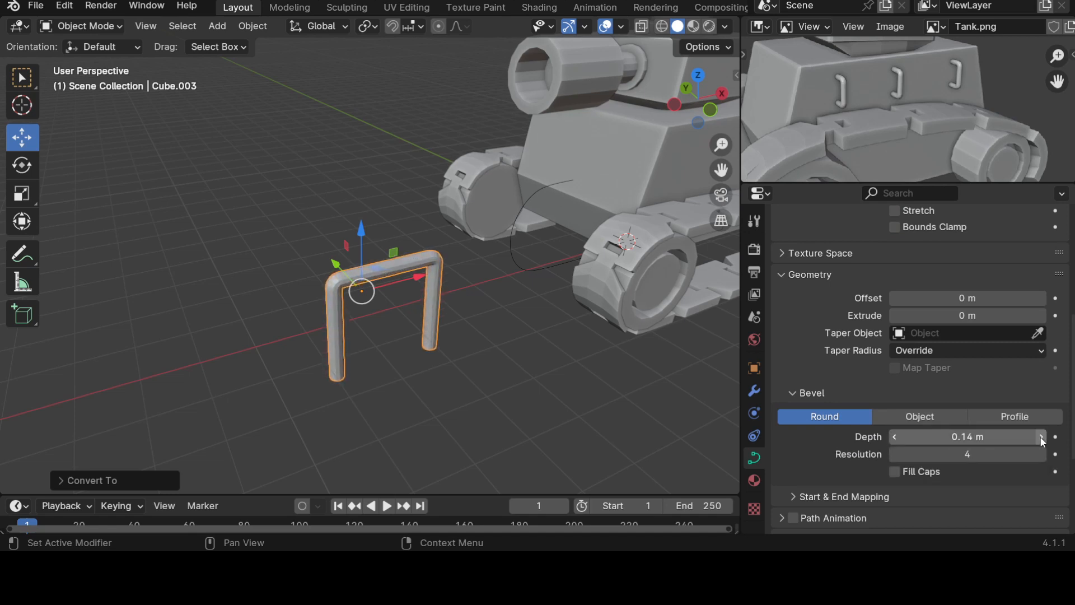
pyautogui.click(894, 437)
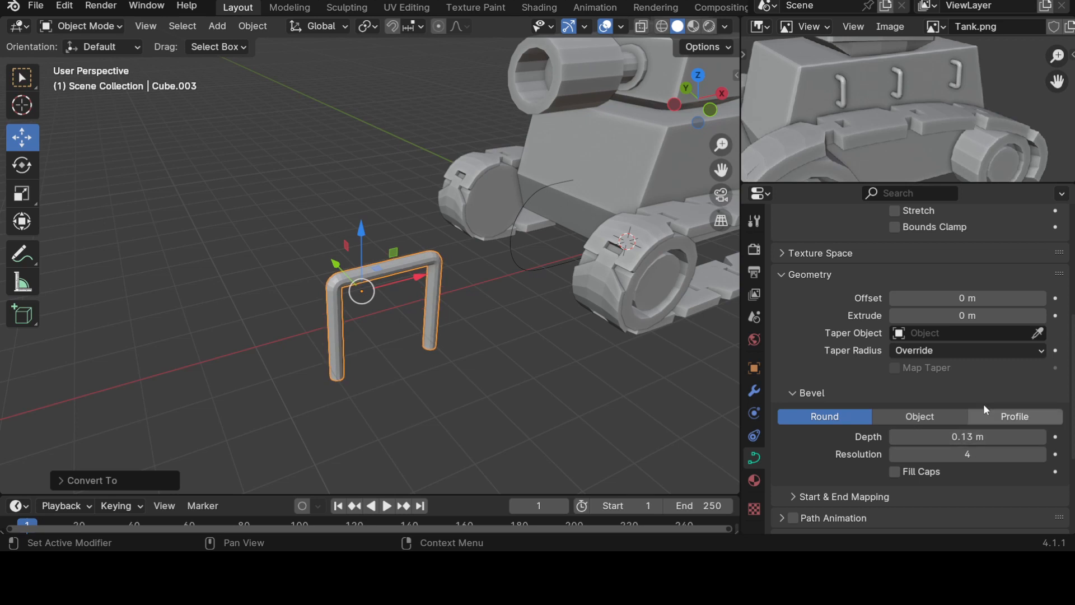
# Step: Try other Resolution Preview U values on the handle curve, going down to 1, and inspect its rounded corners
pyautogui.scroll(8, 972, 351)
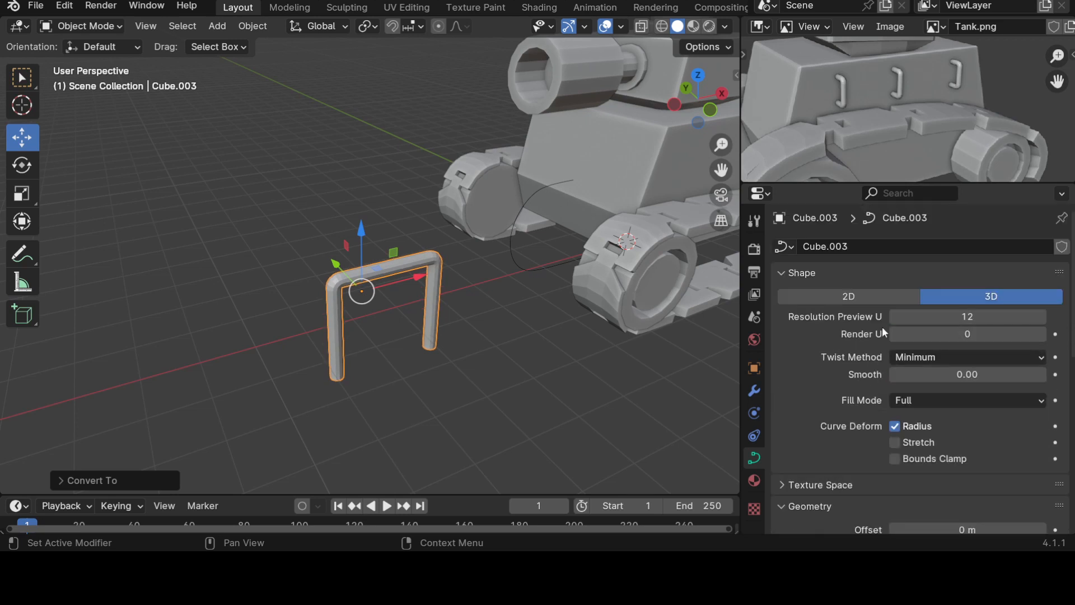
pyautogui.scroll(3, 488, 388)
pyautogui.moveTo(506, 418); pyautogui.dragTo(486, 405, button='middle')
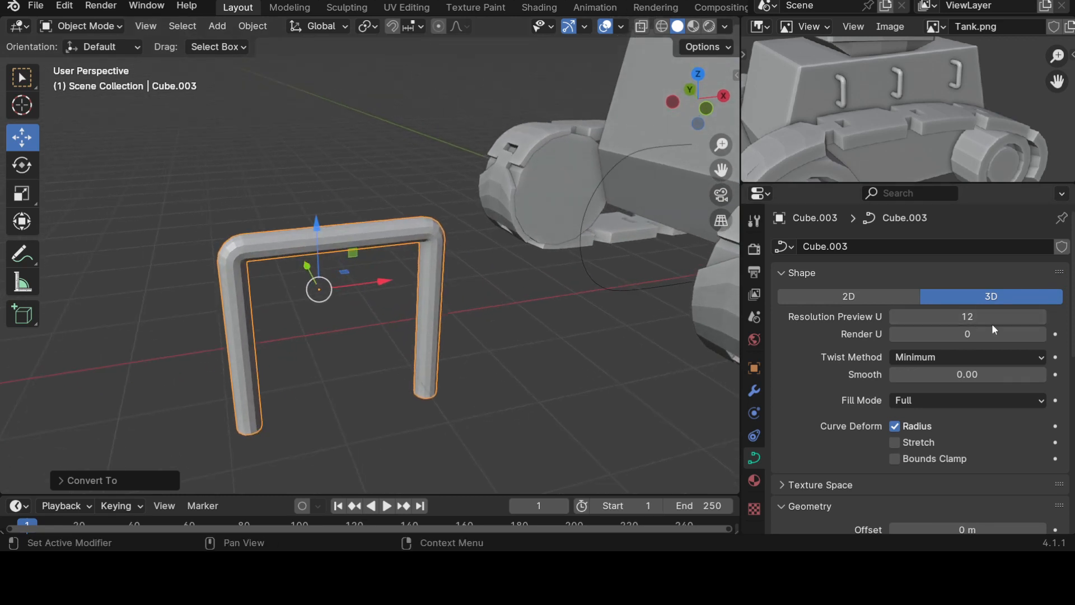
pyautogui.click(1041, 317)
pyautogui.click(1041, 317)
pyautogui.click(1042, 317)
pyautogui.click(1042, 317)
pyautogui.click(1042, 317)
pyautogui.click(1042, 317)
pyautogui.moveTo(952, 316); pyautogui.dragTo(896, 316)
pyautogui.scroll(8, 566, 416)
pyautogui.scroll(-5, 567, 417)
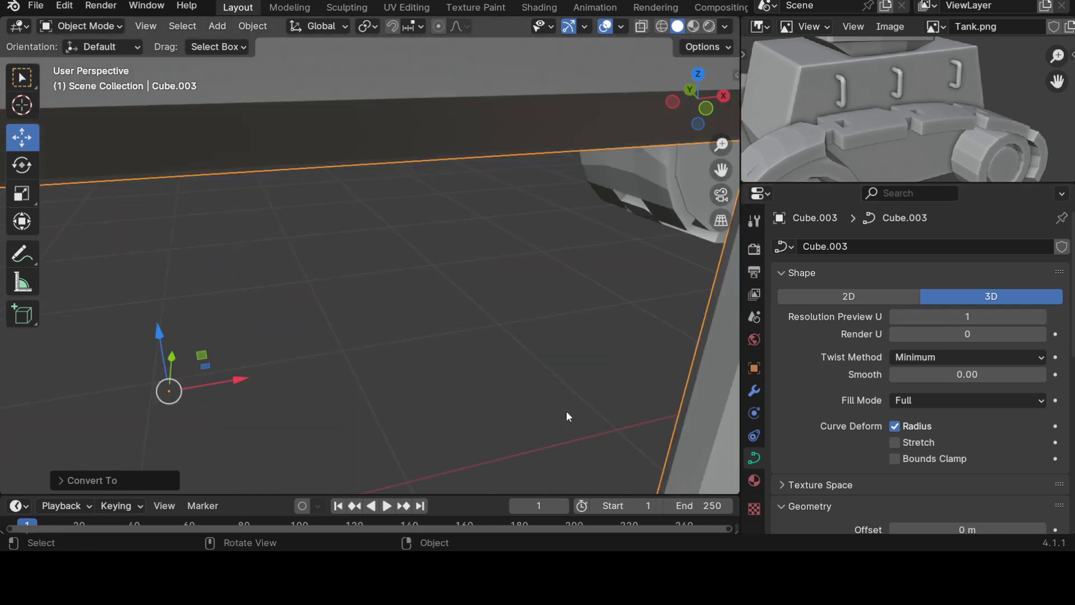
# Step: Set the handle curve's Resolution Preview U to 6
pyautogui.click(1041, 317)
pyautogui.click(1042, 317)
pyautogui.click(1042, 317)
pyautogui.click(1041, 317)
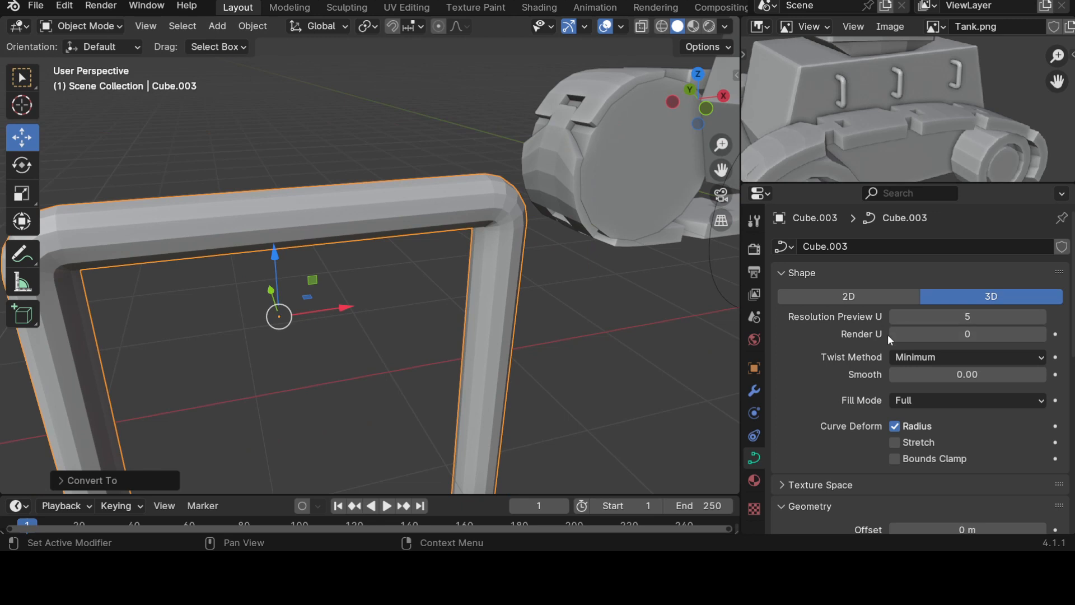
pyautogui.click(1042, 317)
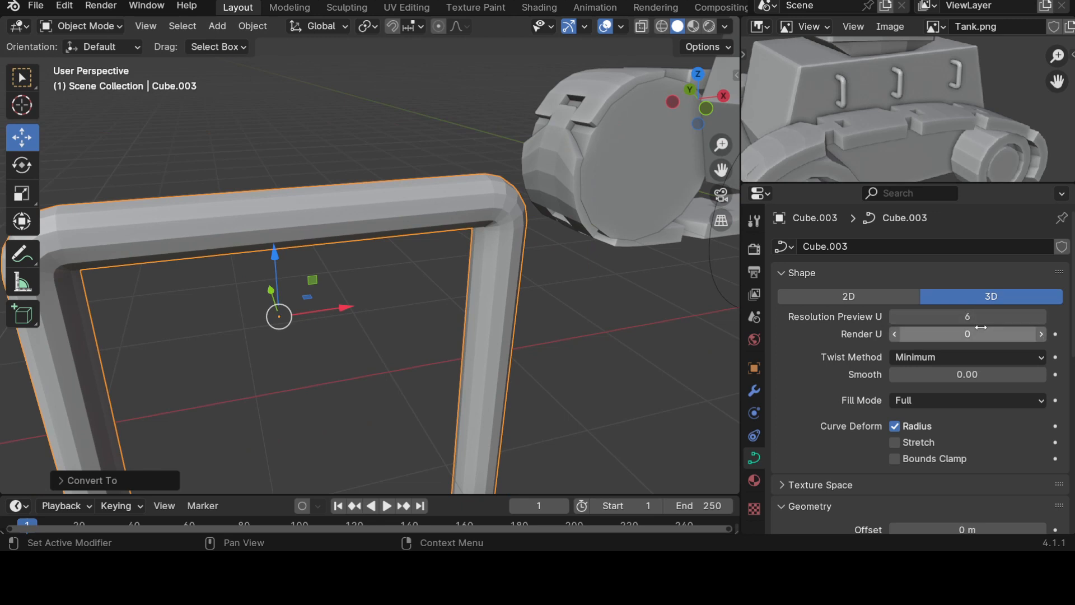
# Step: Try a bevel Resolution of 7 on the handle curve
pyautogui.scroll(-8, 590, 361)
pyautogui.scroll(4, 466, 407)
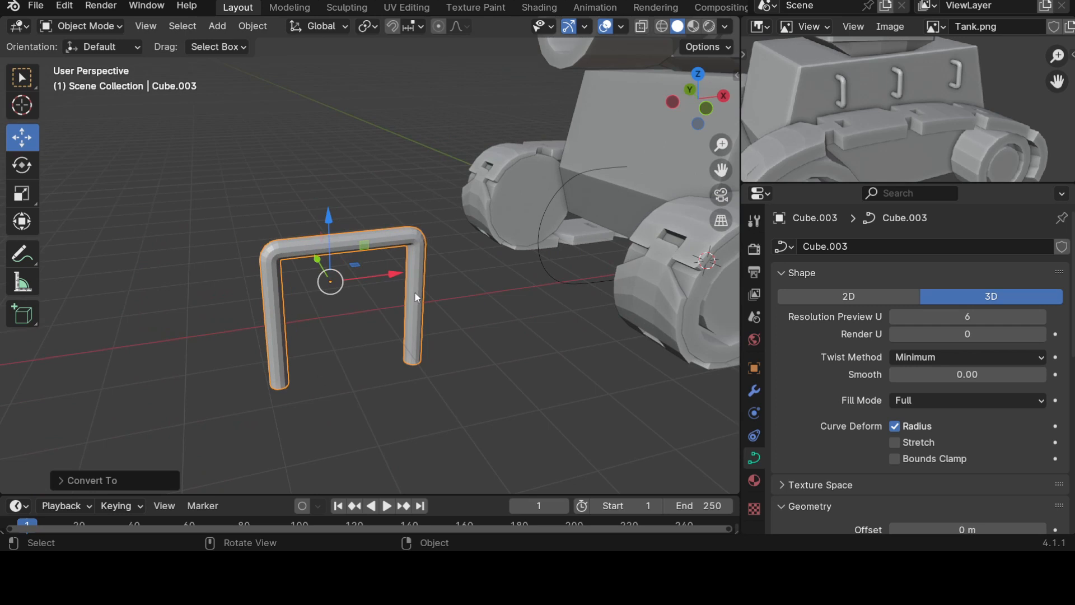
pyautogui.scroll(-8, 879, 414)
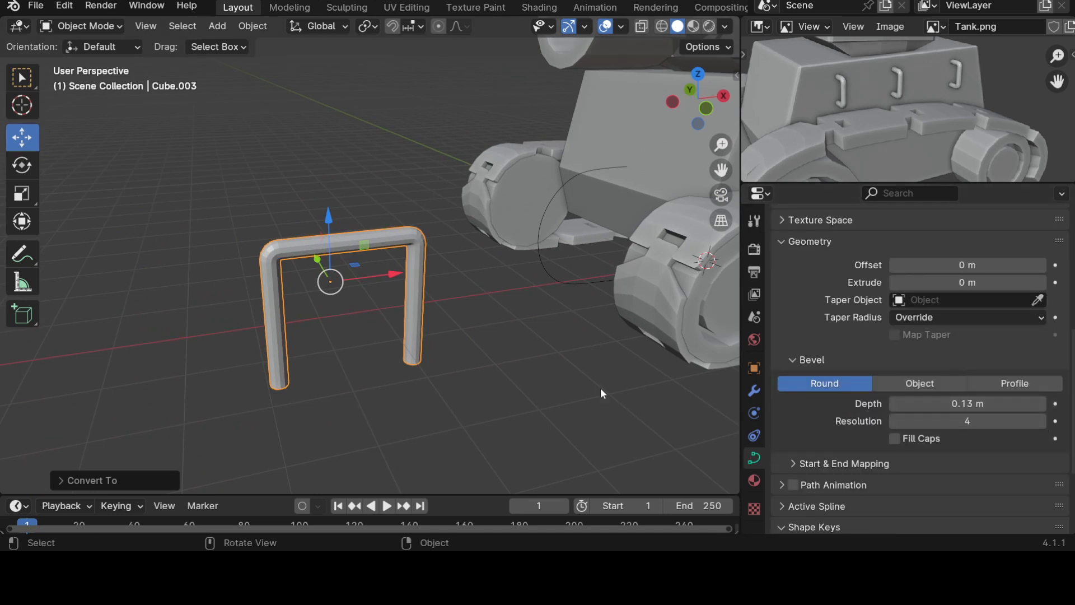
pyautogui.scroll(3, 556, 429)
pyautogui.click(1042, 421)
pyautogui.click(1042, 422)
pyautogui.click(1041, 421)
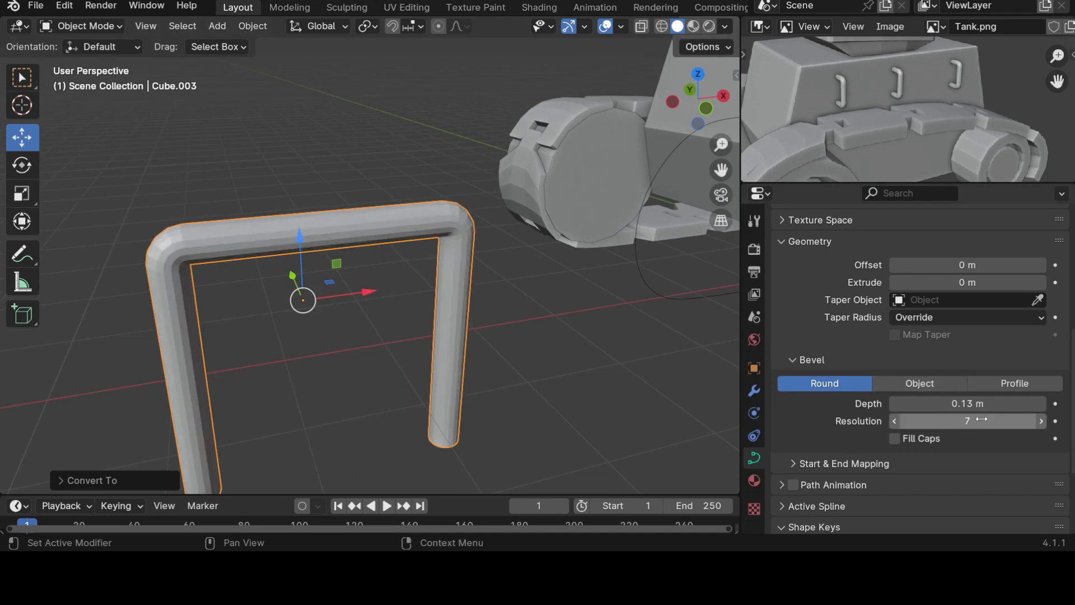
# Step: Set the handle curve's bevel Resolution to 3 in its geometry settings
pyautogui.click(894, 421)
pyautogui.click(895, 421)
pyautogui.click(894, 421)
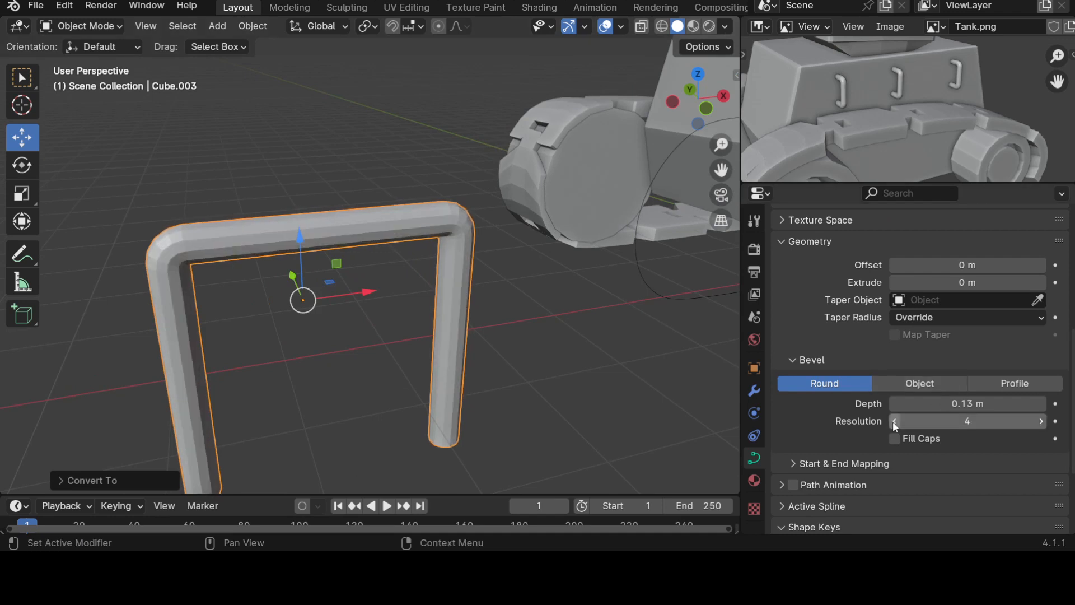
pyautogui.click(895, 421)
pyautogui.scroll(-4, 495, 370)
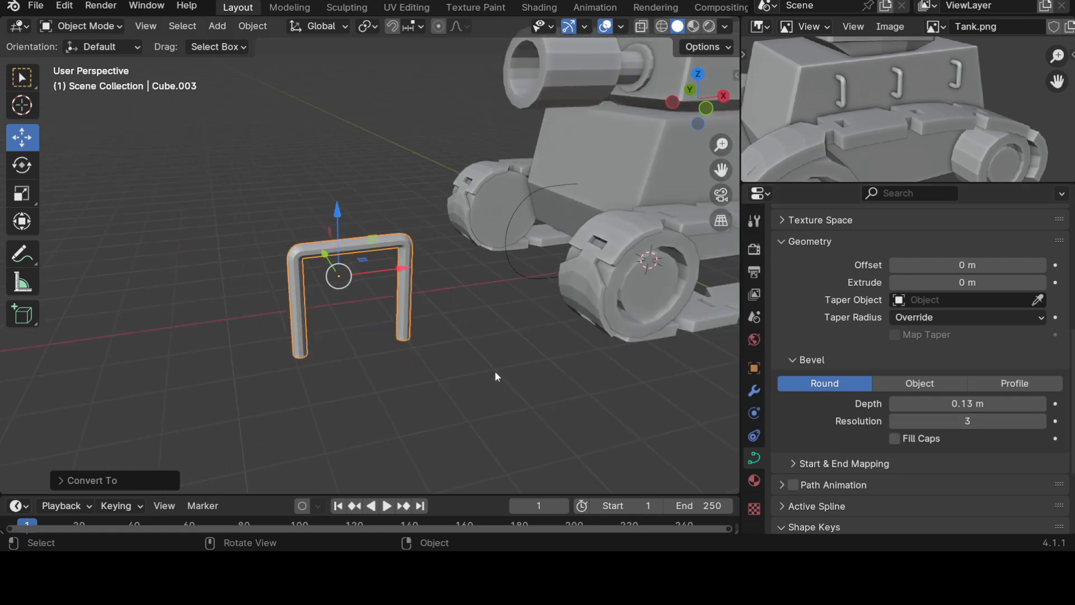
pyautogui.moveTo(495, 371); pyautogui.dragTo(472, 348, button='middle')
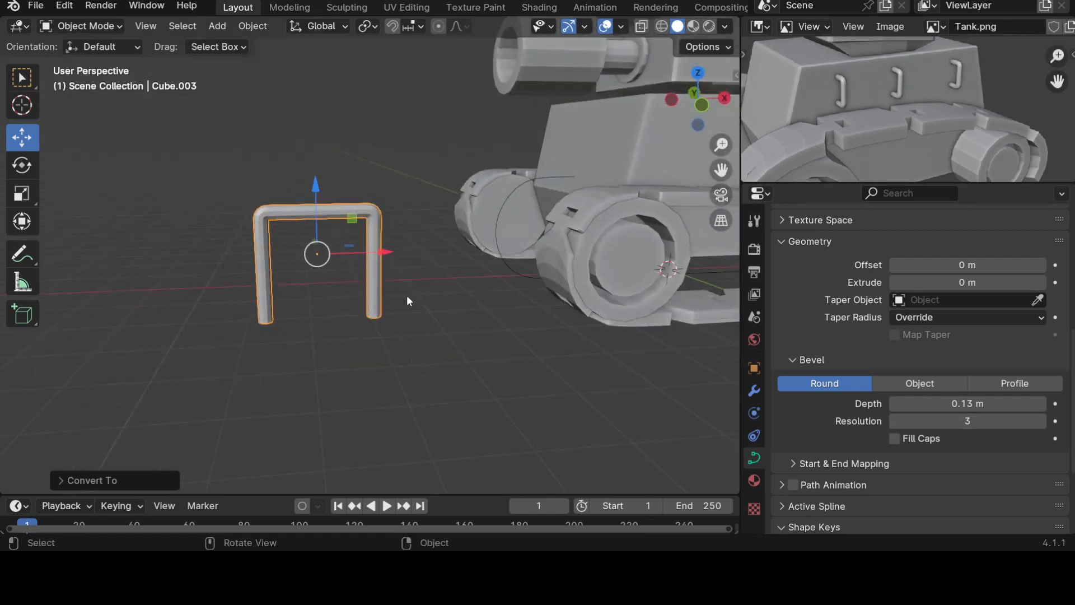
# Step: Convert the handle curve to a mesh and open the mesh for editing
pyautogui.press('Tab')
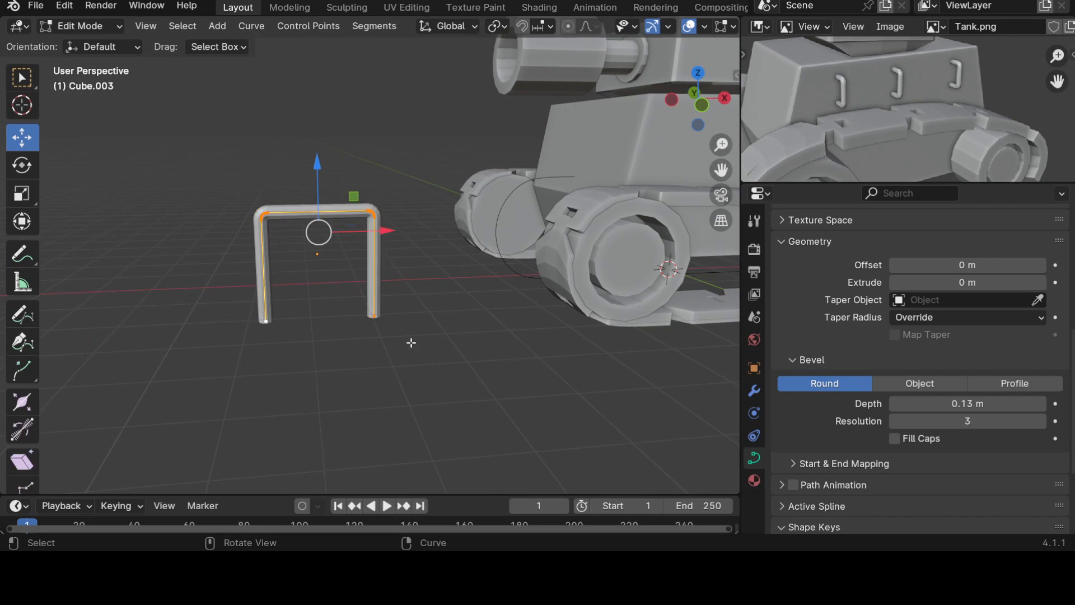
pyautogui.scroll(3, 412, 345)
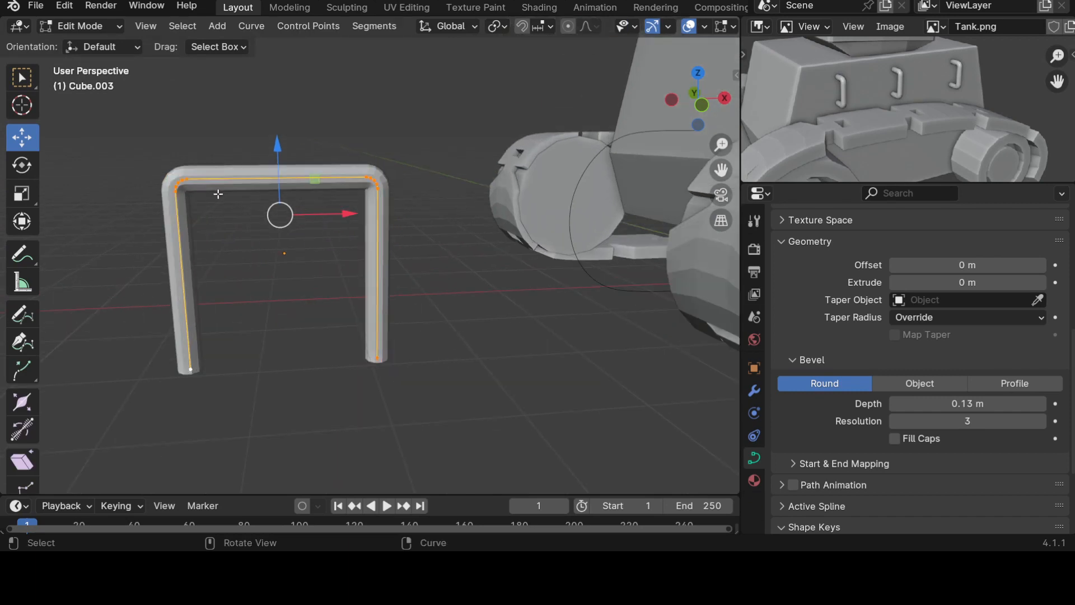
pyautogui.scroll(2, 342, 274)
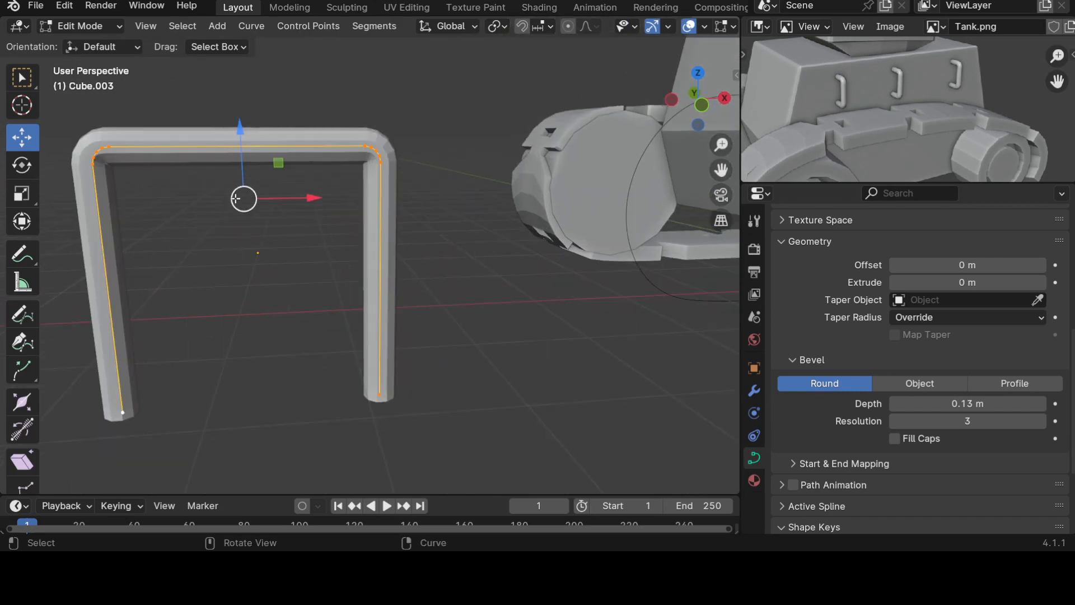
pyautogui.press('Tab')
pyautogui.scroll(-6, 390, 255)
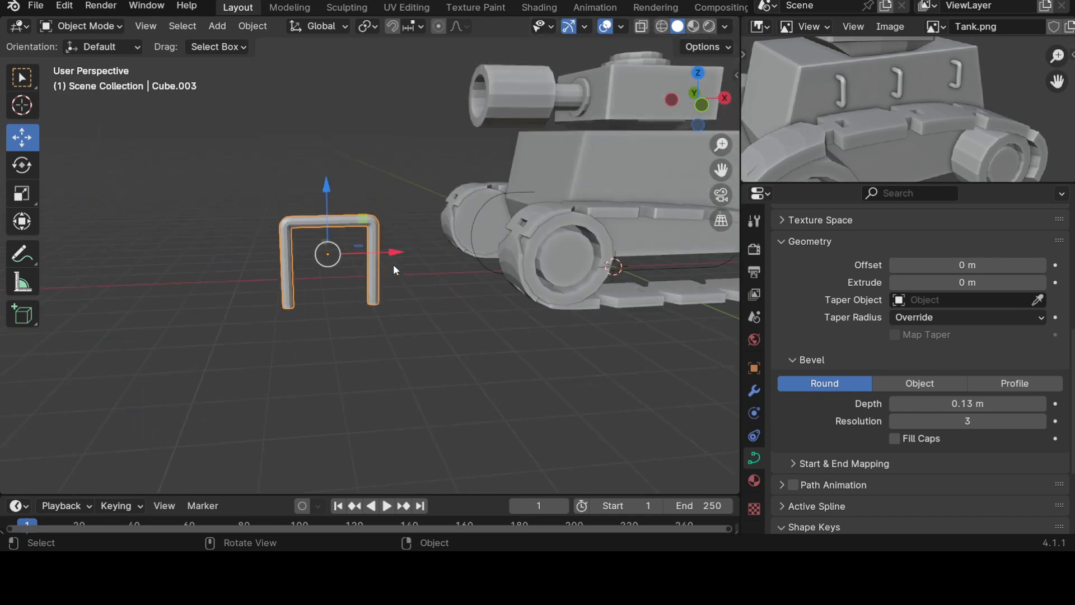
pyautogui.rightClick(376, 274)
pyautogui.moveTo(376, 275)
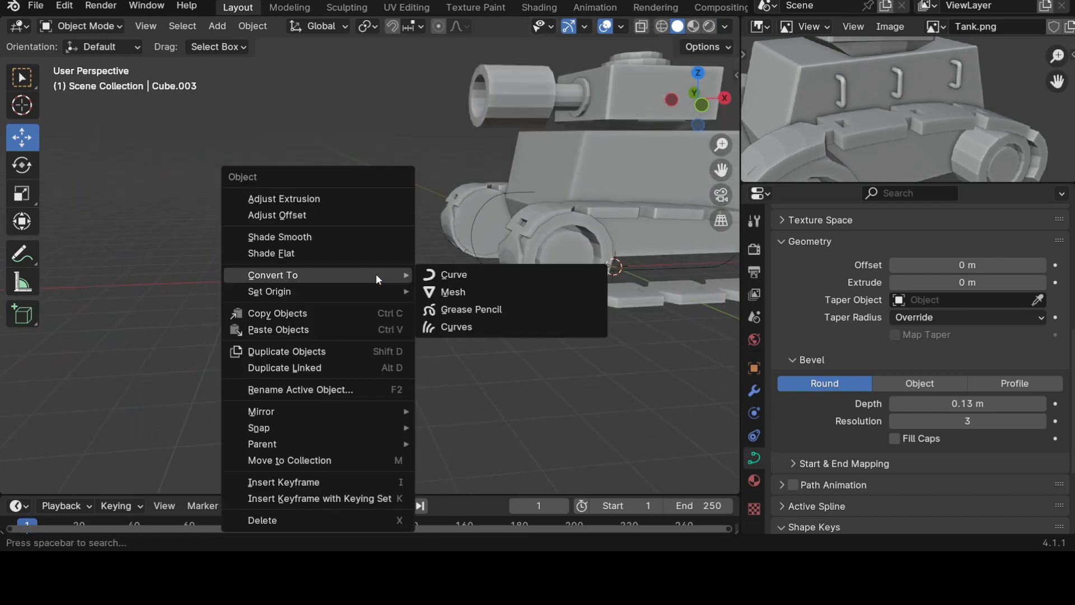
pyautogui.click(448, 297)
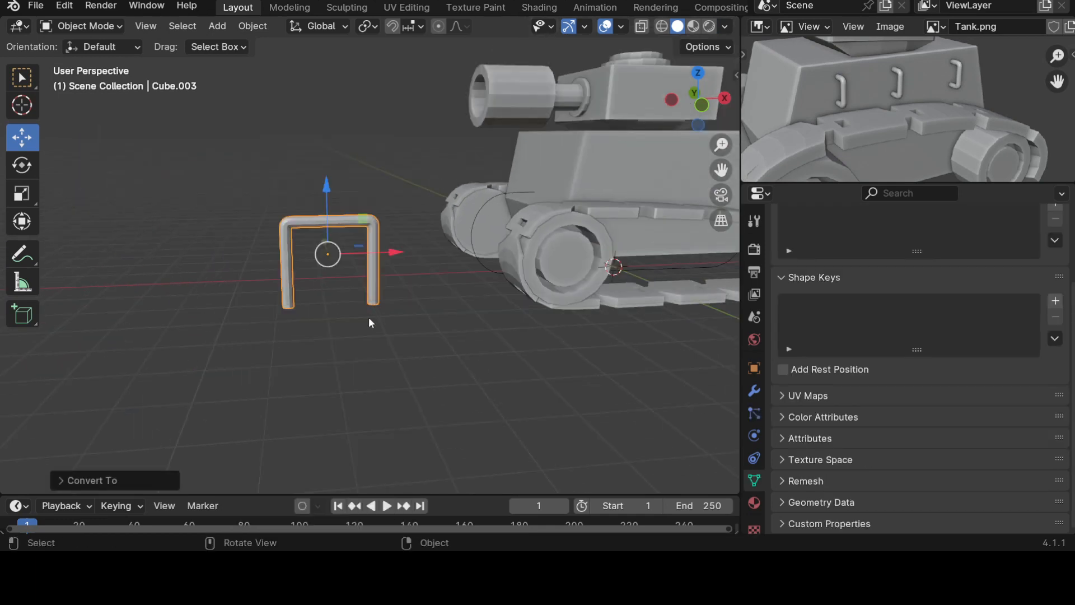
pyautogui.scroll(4, 367, 322)
pyautogui.press('Tab')
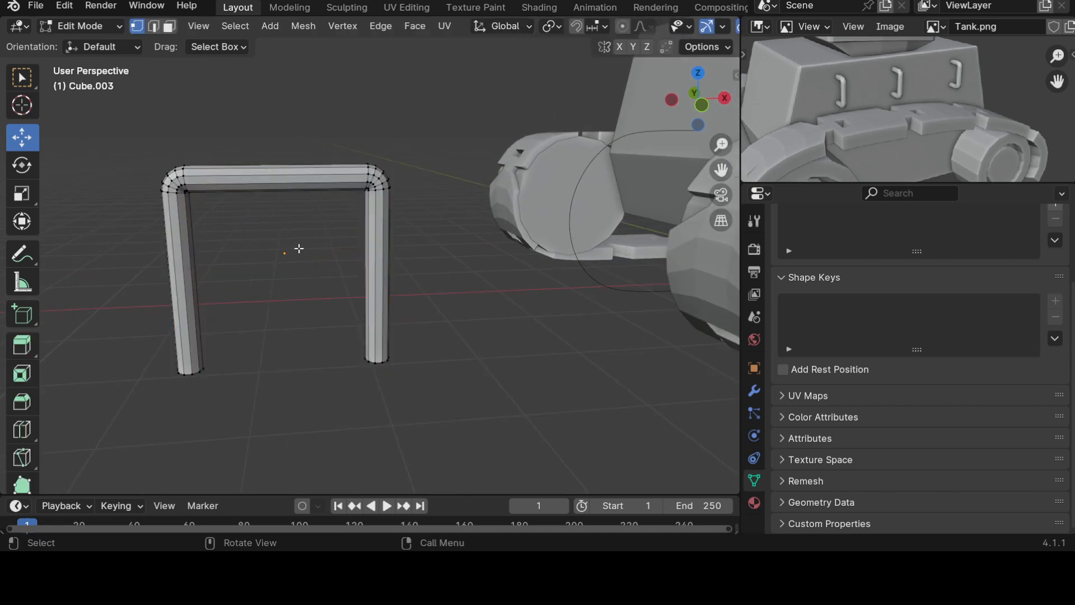
# Step: Try to box-select the lower end vertices of both handle legs in front view with X-ray off
pyautogui.press('KP_1')
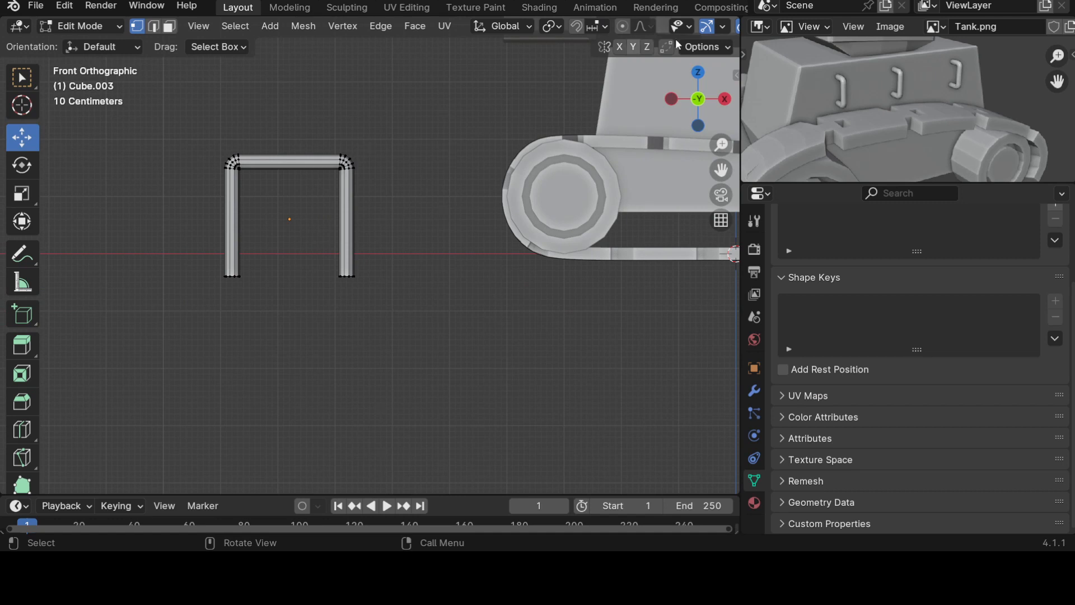
pyautogui.scroll(-5, 658, 27)
pyautogui.scroll(5, 554, 31)
pyautogui.moveTo(663, 38)
pyautogui.mouseDown(button='middle')
pyautogui.moveTo(509, 24)
pyautogui.moveTo(661, 29)
pyautogui.moveTo(344, 27)
pyautogui.mouseUp(button='middle')
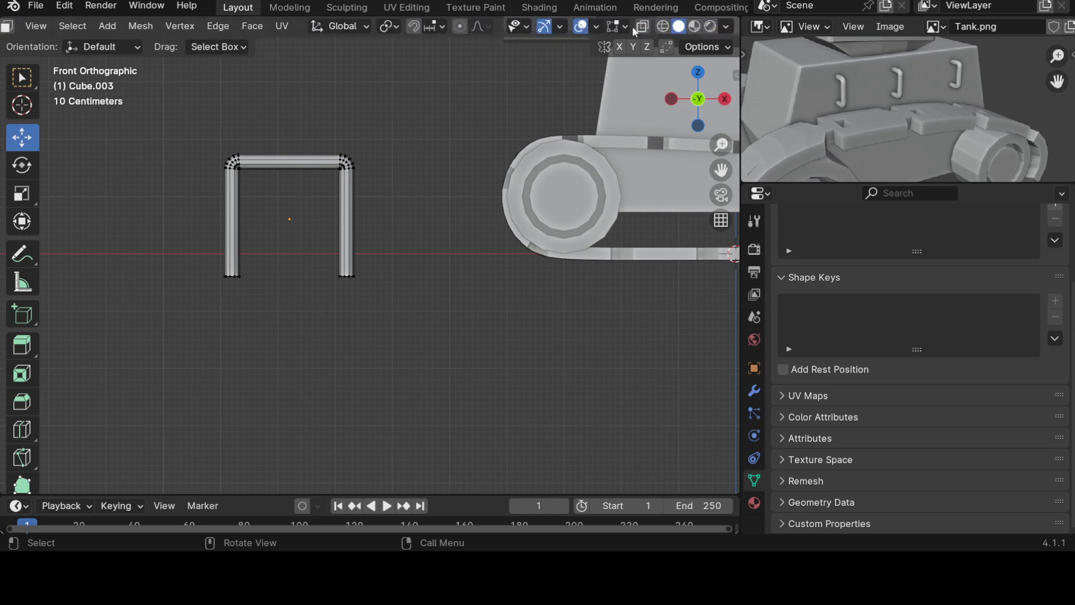
pyautogui.click(639, 28)
pyautogui.scroll(2, 316, 312)
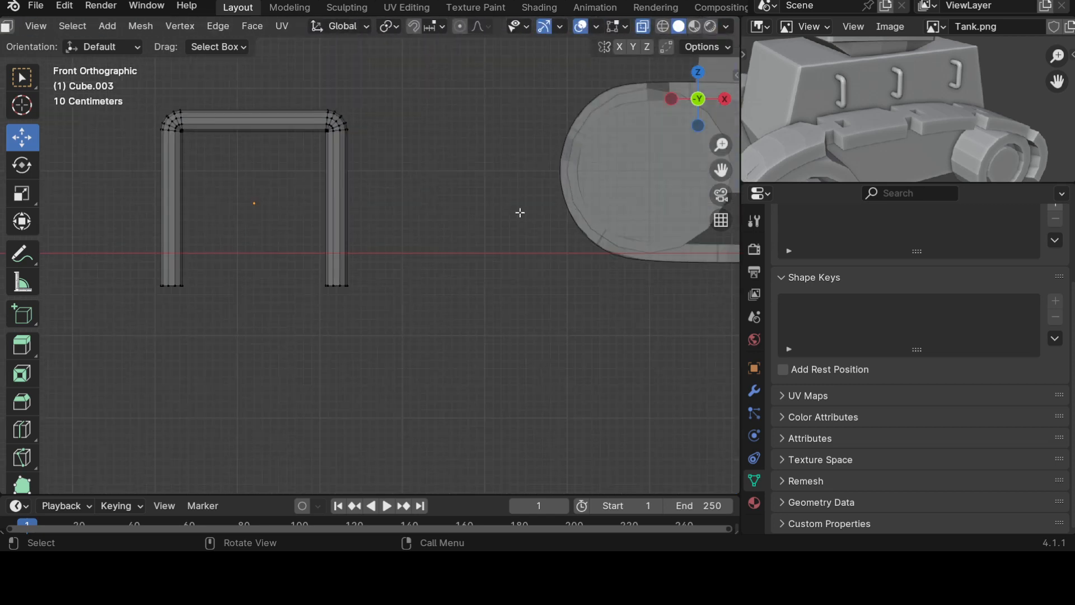
pyautogui.click(643, 26)
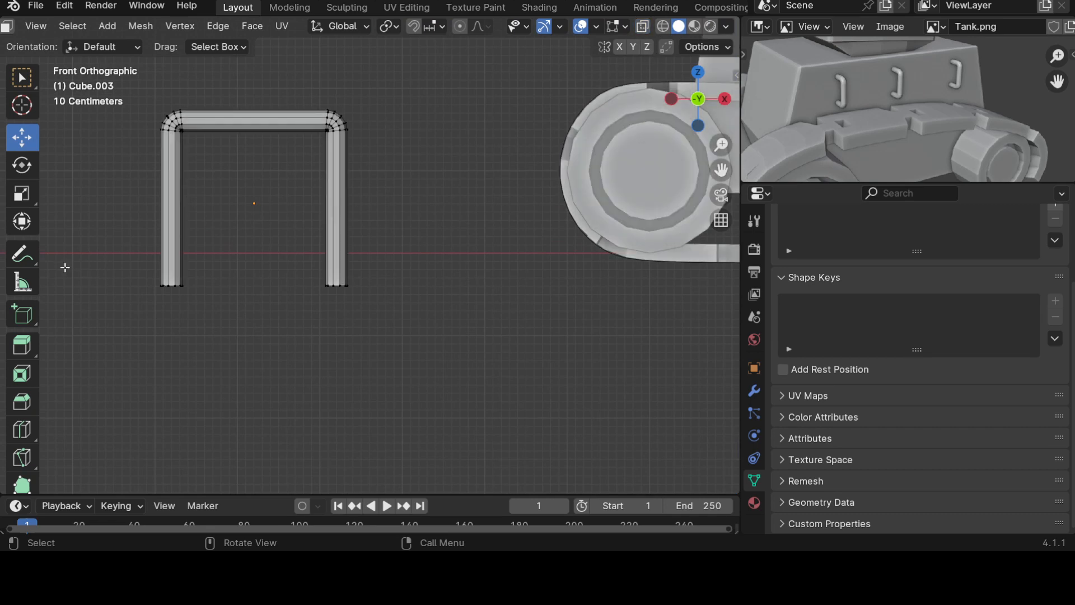
pyautogui.moveTo(79, 249); pyautogui.dragTo(447, 332)
pyautogui.moveTo(187, 366); pyautogui.dragTo(393, 412, button='middle')
pyautogui.moveTo(600, 347); pyautogui.dragTo(561, 343, button='middle')
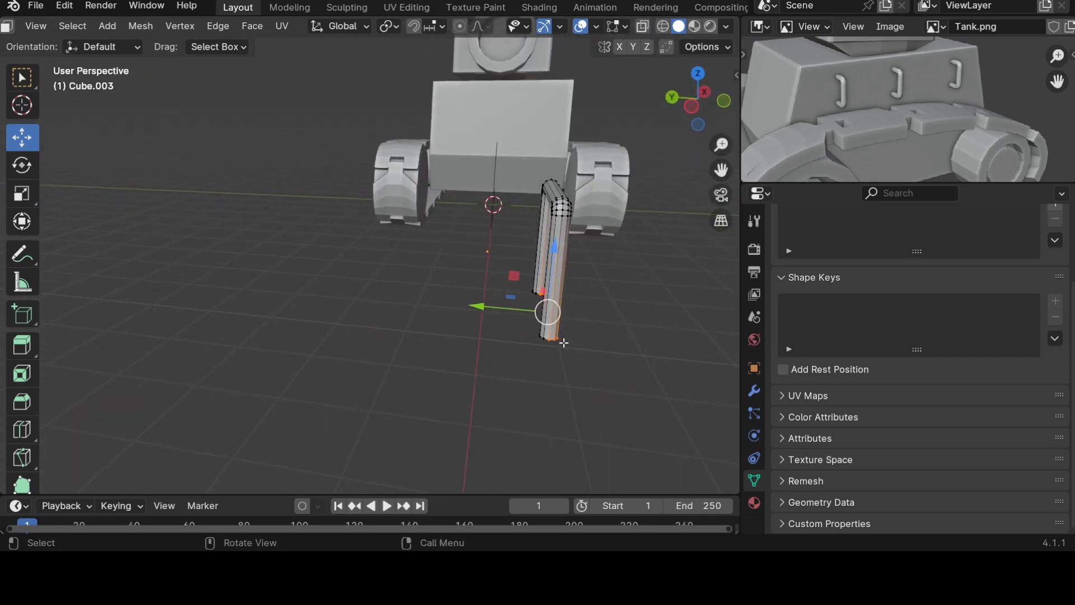
# Step: Select all lower end vertices of both handle legs with X-ray on and move them up to shorten the legs
pyautogui.press('KP_1')
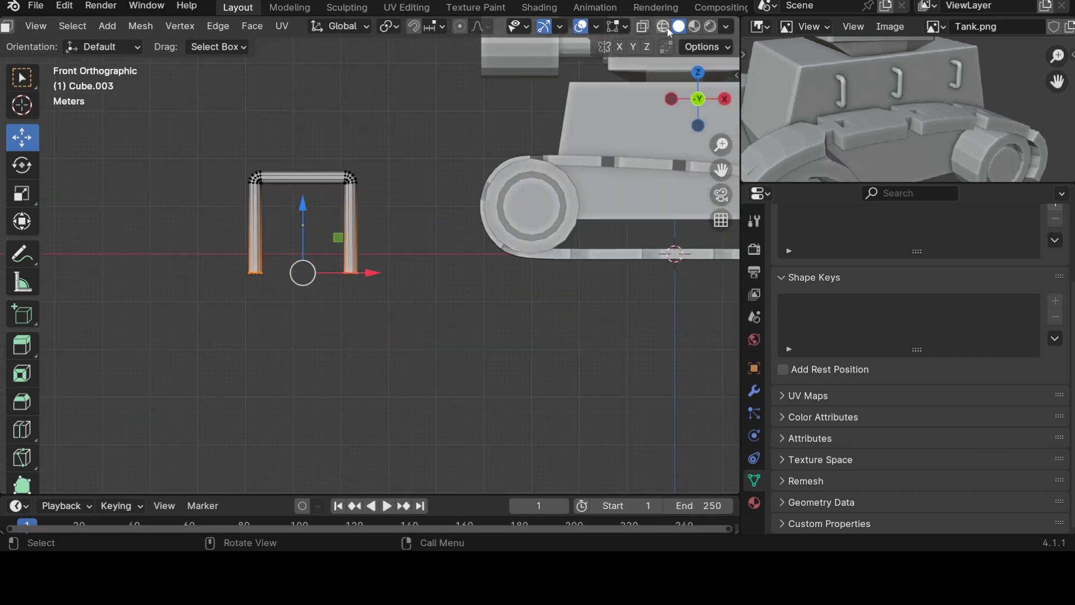
pyautogui.click(644, 28)
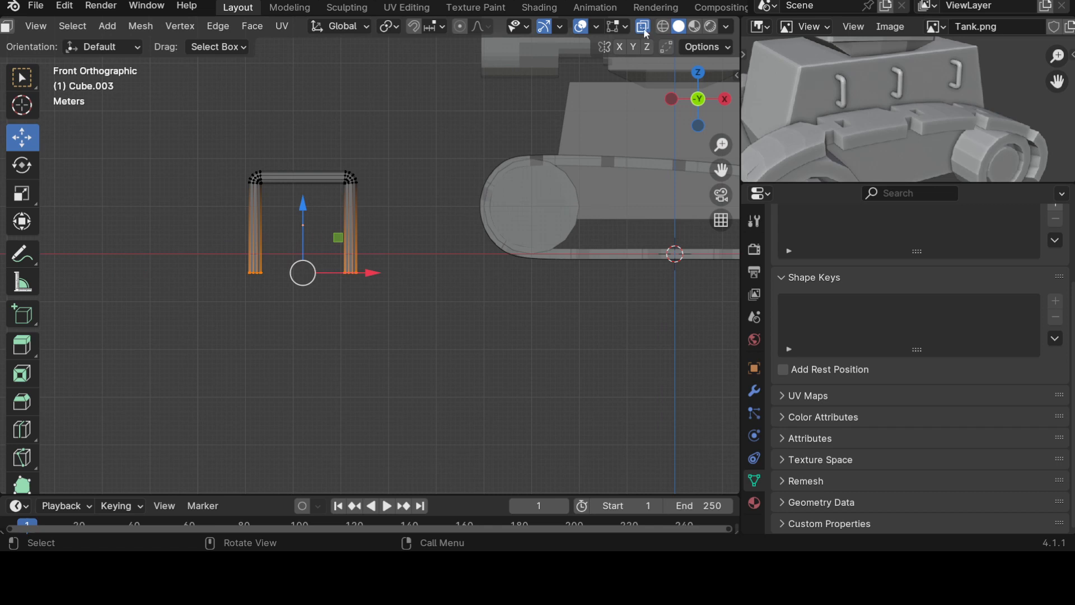
pyautogui.scroll(2, 330, 339)
pyautogui.press('b')
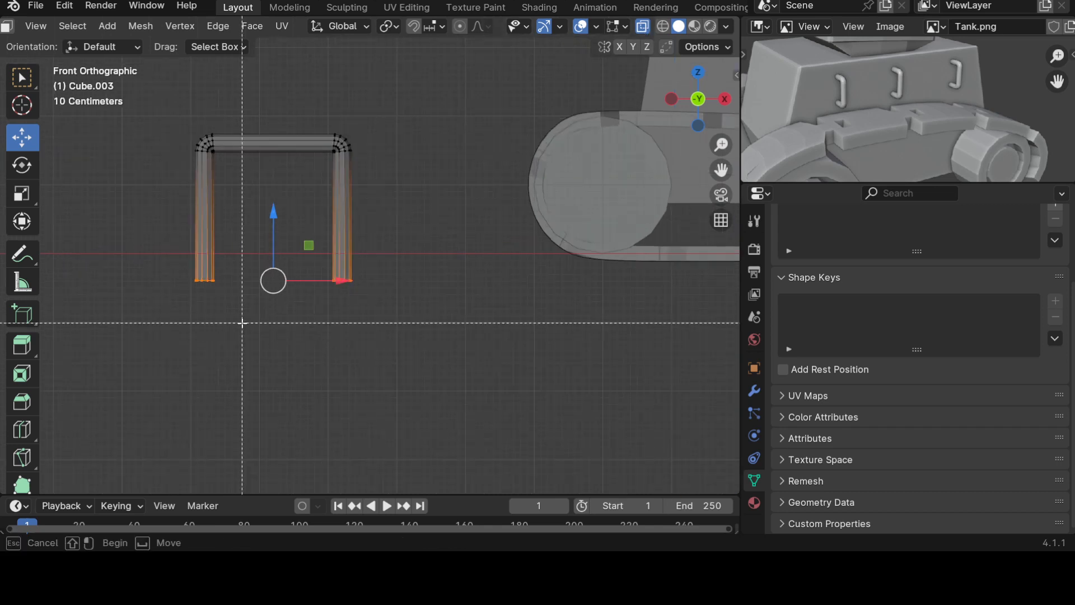
pyautogui.moveTo(151, 247); pyautogui.dragTo(439, 321)
pyautogui.moveTo(269, 396); pyautogui.dragTo(336, 396, button='middle')
pyautogui.press('KP_1')
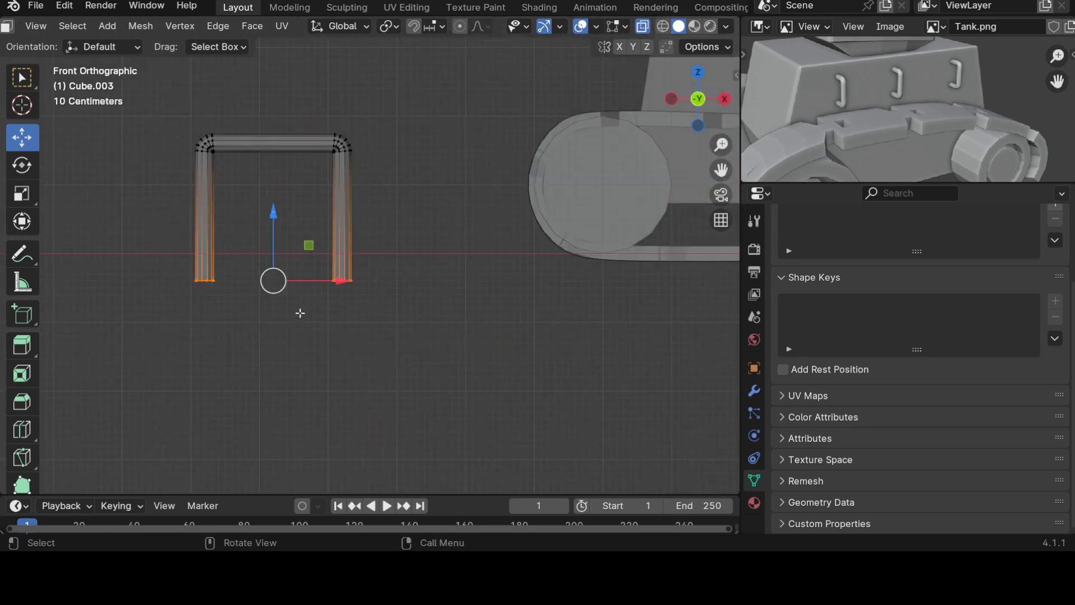
pyautogui.moveTo(271, 214); pyautogui.dragTo(287, 138)
pyautogui.press('Tab')
pyautogui.scroll(-3, 448, 240)
pyautogui.click(431, 316)
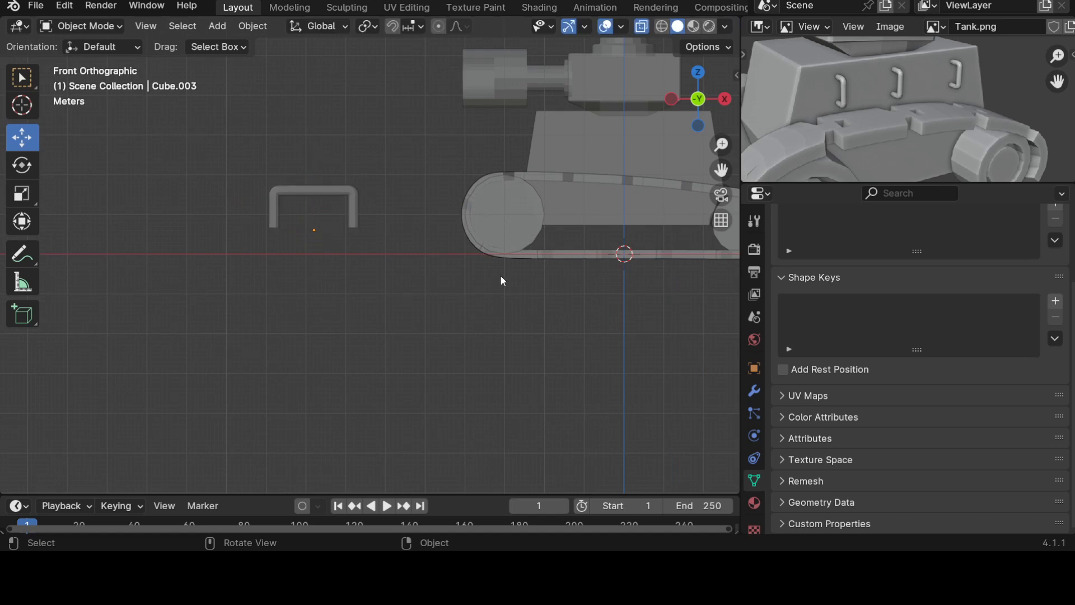
# Step: Move the handle over to the tank and place it beside the hull, above the near track
pyautogui.scroll(-6, 345, 290)
pyautogui.moveTo(345, 291); pyautogui.dragTo(347, 331, button='middle')
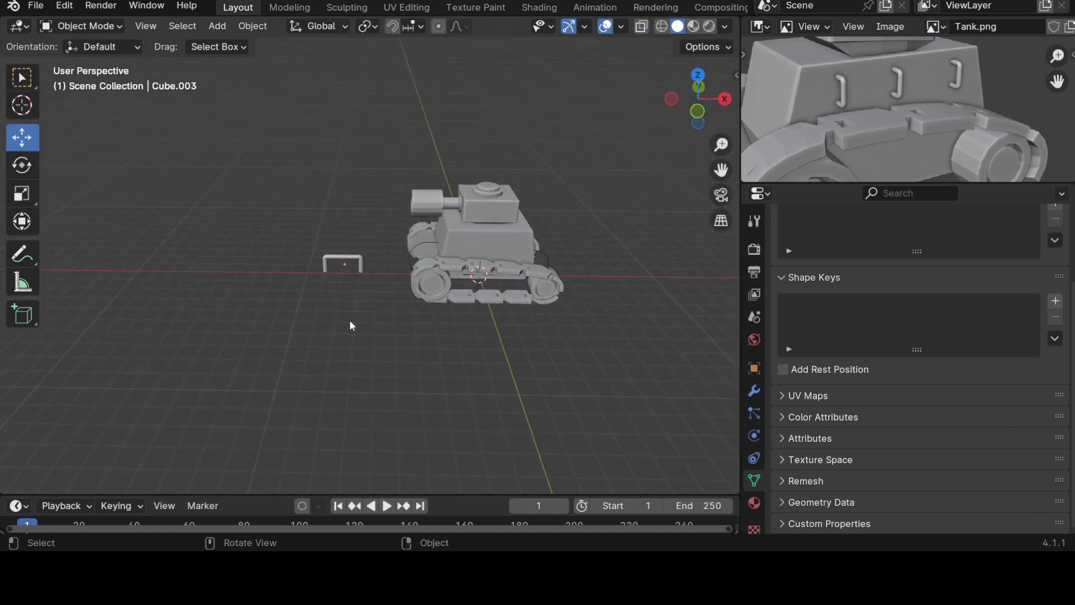
pyautogui.click(346, 265)
pyautogui.moveTo(406, 257); pyautogui.dragTo(537, 258)
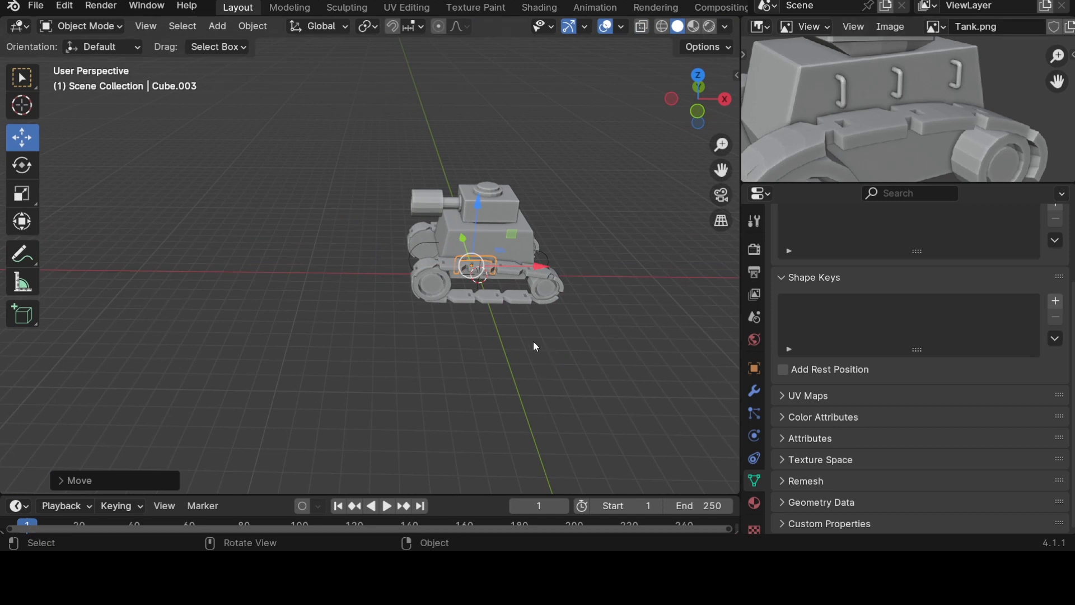
pyautogui.moveTo(480, 359); pyautogui.dragTo(557, 394, button='middle')
pyautogui.scroll(5, 560, 393)
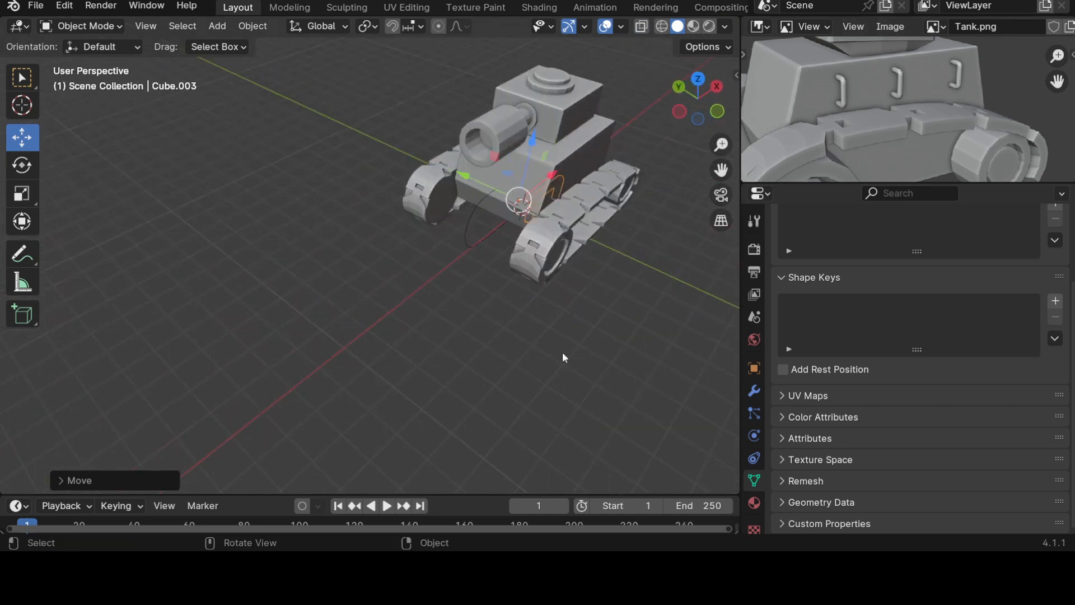
pyautogui.moveTo(456, 177); pyautogui.dragTo(589, 289)
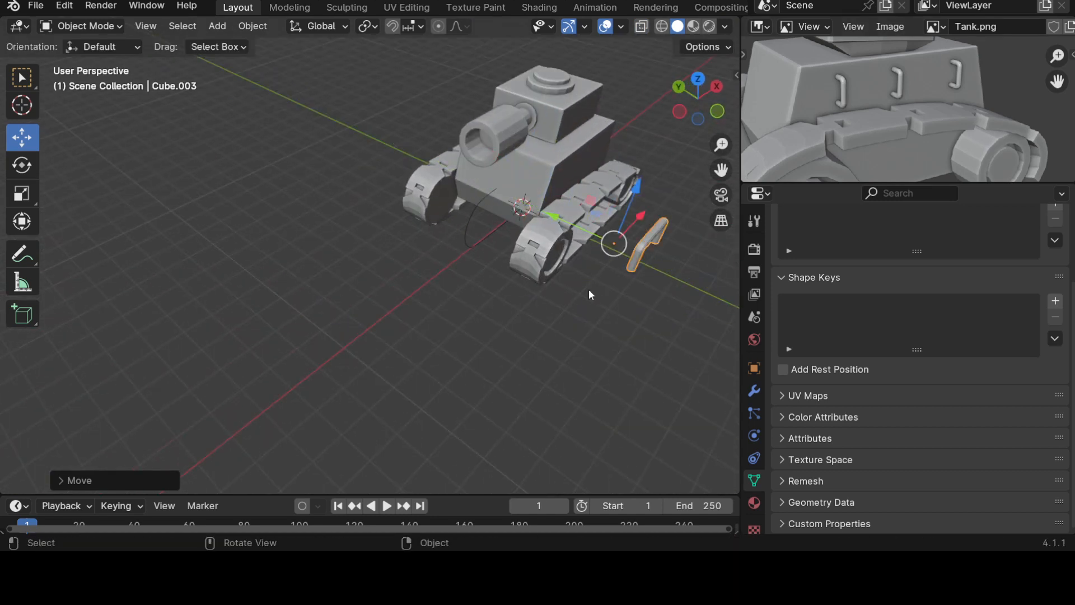
pyautogui.moveTo(633, 191); pyautogui.dragTo(631, 139)
pyautogui.keyDown('shift'); pyautogui.moveTo(680, 277); pyautogui.dragTo(496, 208, button='middle'); pyautogui.keyUp('shift')
pyautogui.moveTo(343, 183); pyautogui.dragTo(284, 153)
pyautogui.moveTo(338, 214); pyautogui.dragTo(368, 233, button='middle')
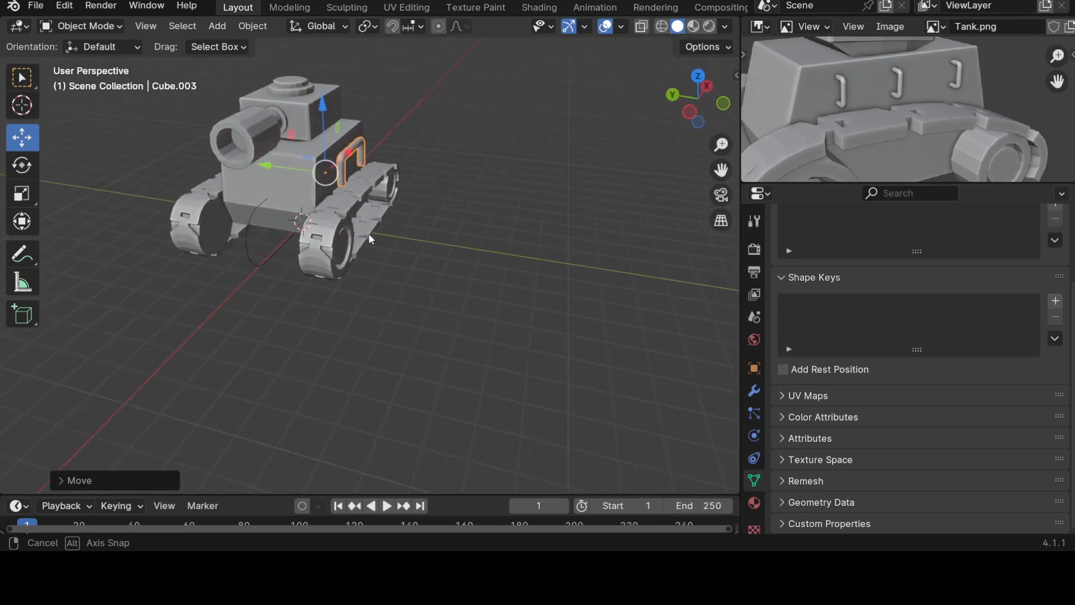
# Step: Rotate the handle 90° about the global X axis and raise it above the track against the hull's side
pyautogui.write('rx90')
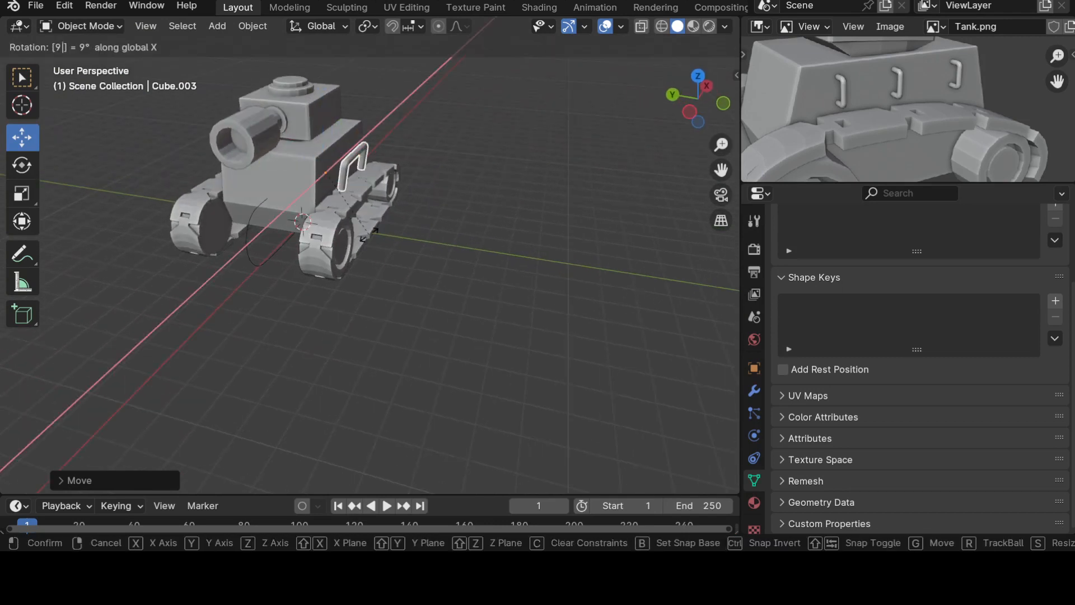
pyautogui.press('Return')
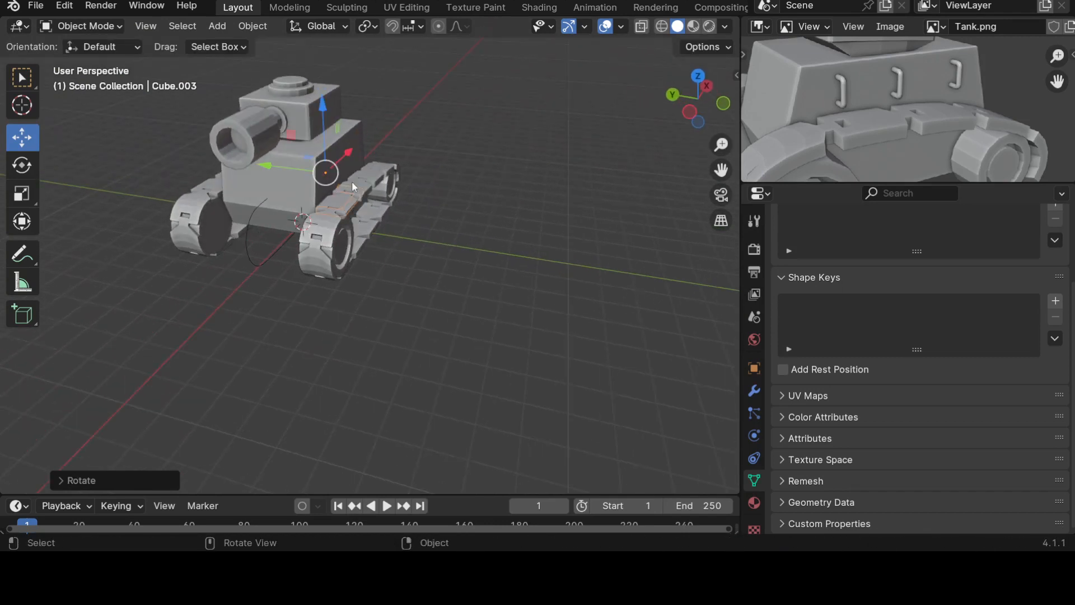
pyautogui.moveTo(320, 110); pyautogui.dragTo(317, 75)
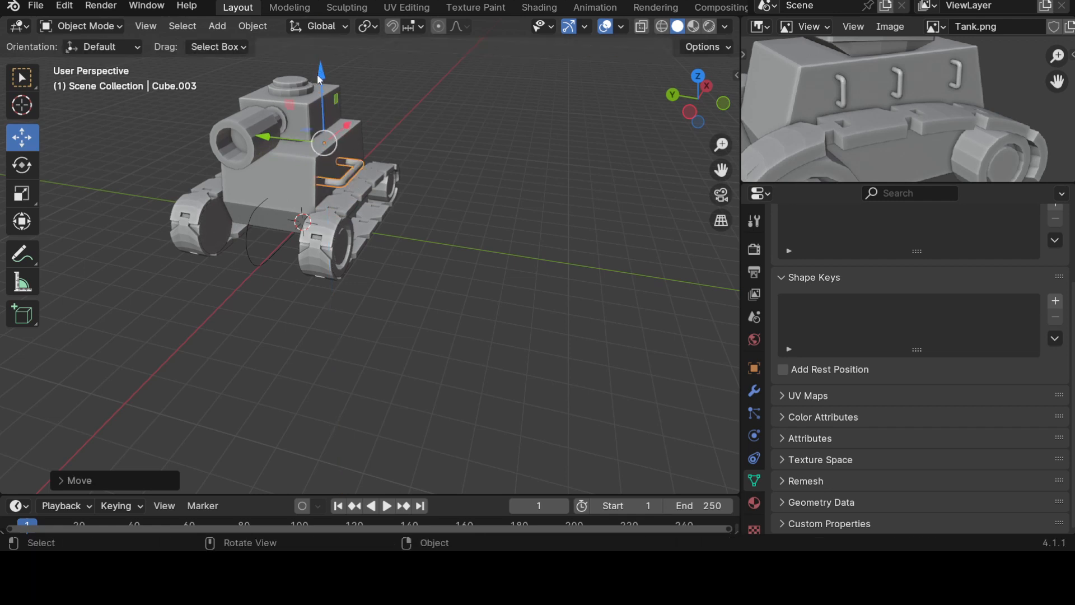
# Step: Rotate the handle 90° about the global Y axis so it stands upright on the hull's side
pyautogui.press('KP_1')
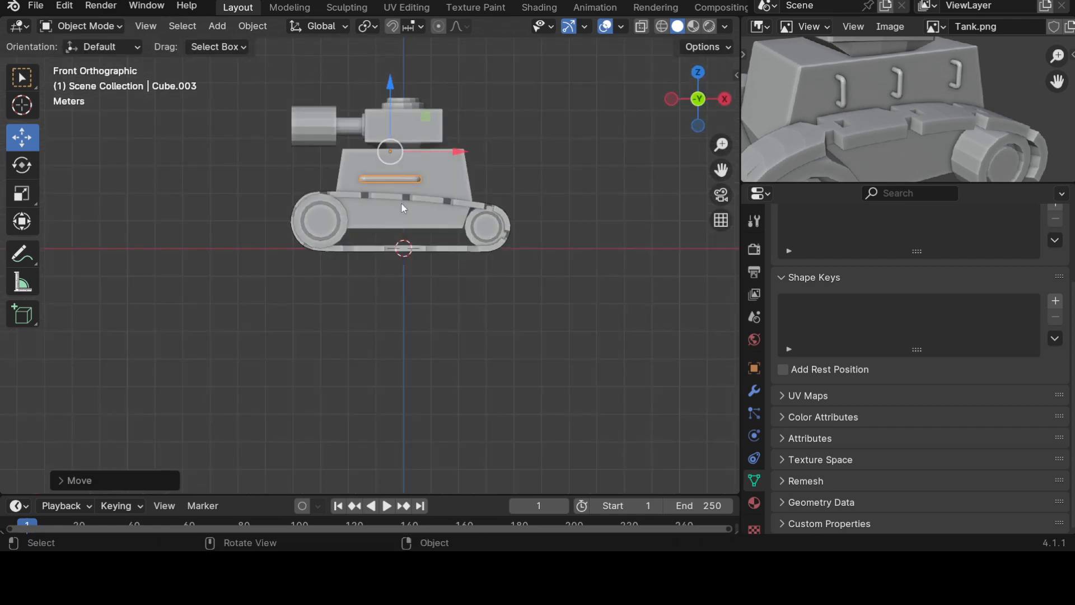
pyautogui.keyDown('shift'); pyautogui.moveTo(481, 294); pyautogui.dragTo(411, 322, button='middle'); pyautogui.keyUp('shift')
pyautogui.press('r')
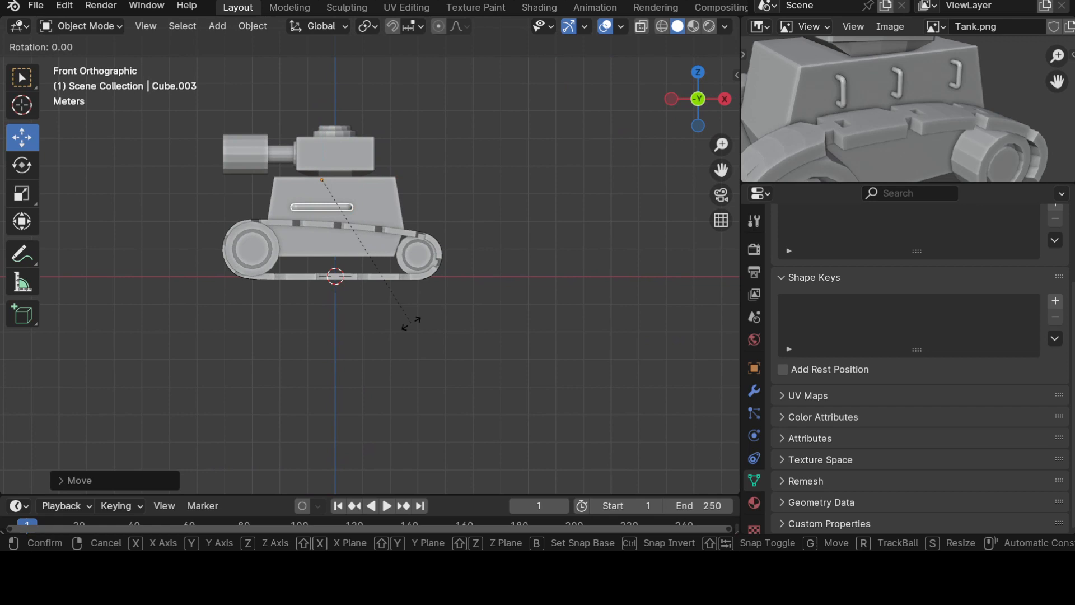
pyautogui.write('y90')
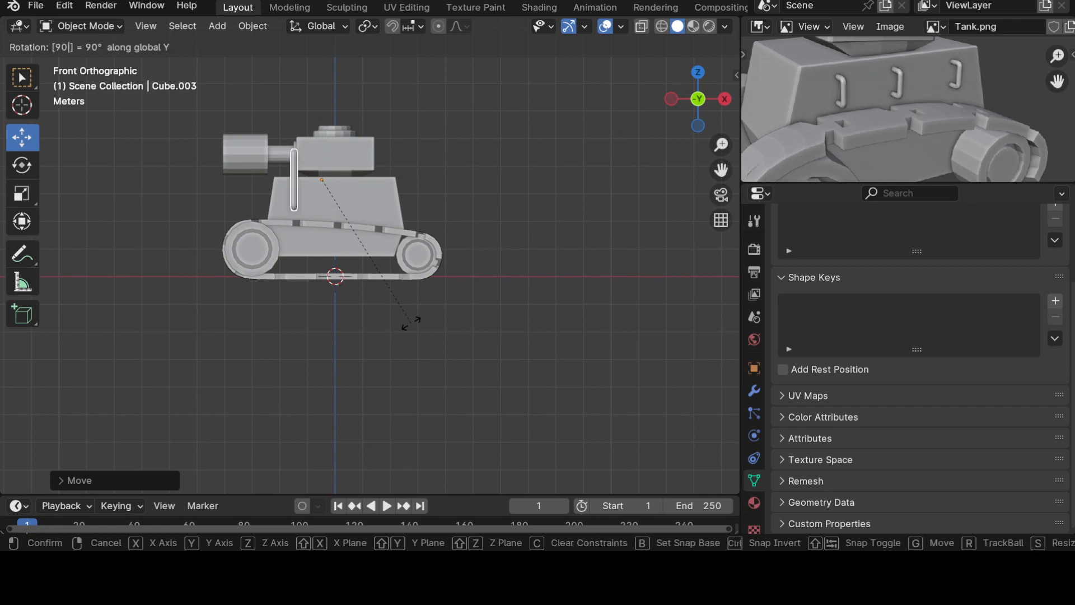
pyautogui.press('Return')
# Step: Lower the handle slightly and scale it down to fit within the hull's side face
pyautogui.moveTo(320, 113); pyautogui.dragTo(320, 125)
pyautogui.press('s')
pyautogui.click(354, 250)
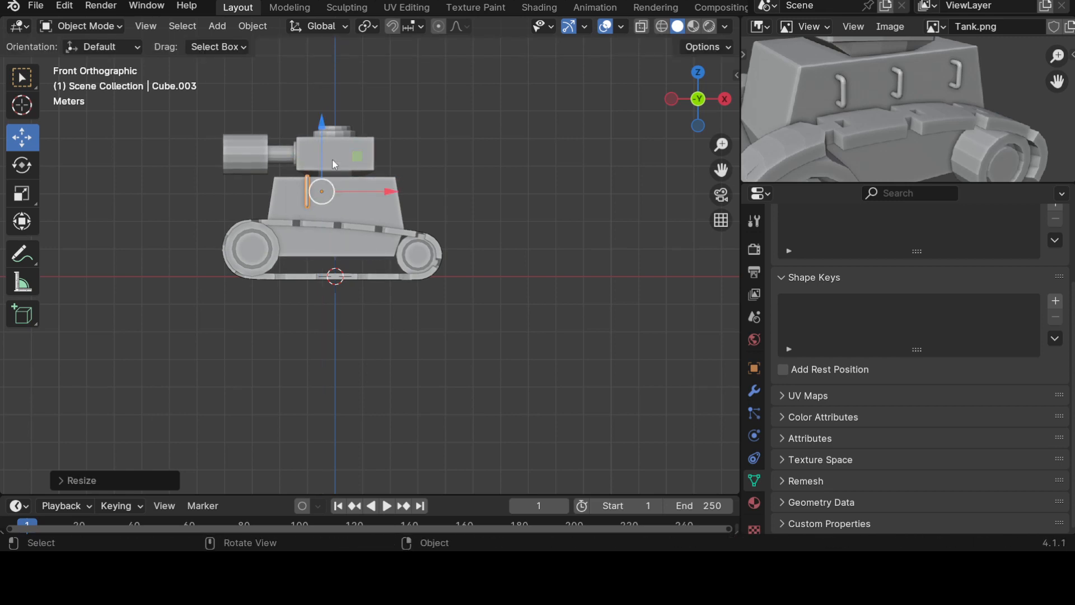
# Step: Lower the handle slightly, widen it along the global X axis and shorten it along the global Z axis
pyautogui.moveTo(331, 122); pyautogui.dragTo(329, 133)
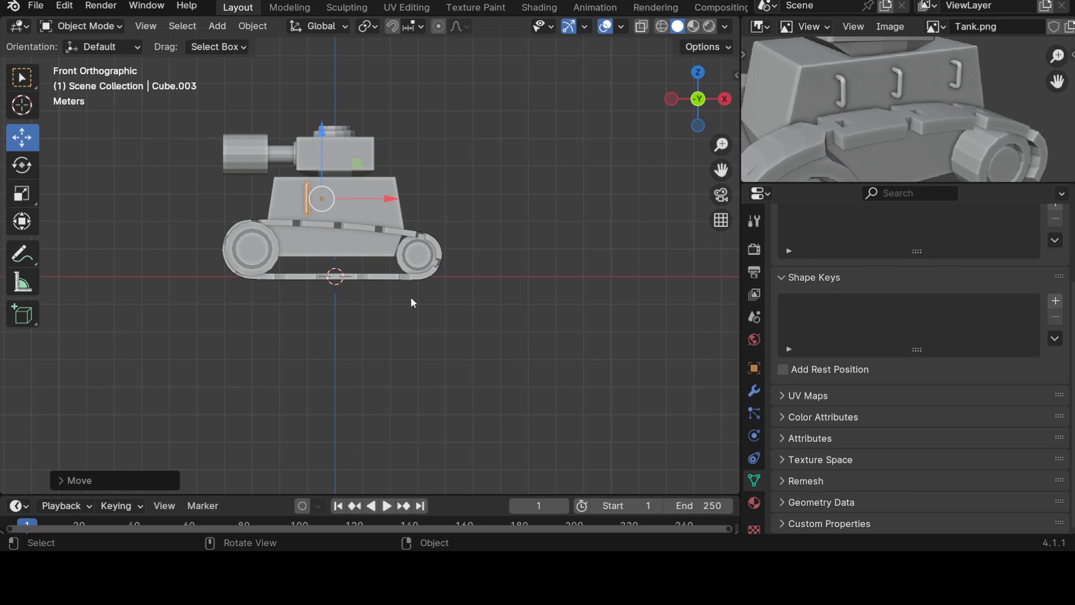
pyautogui.press('s')
pyautogui.press('x')
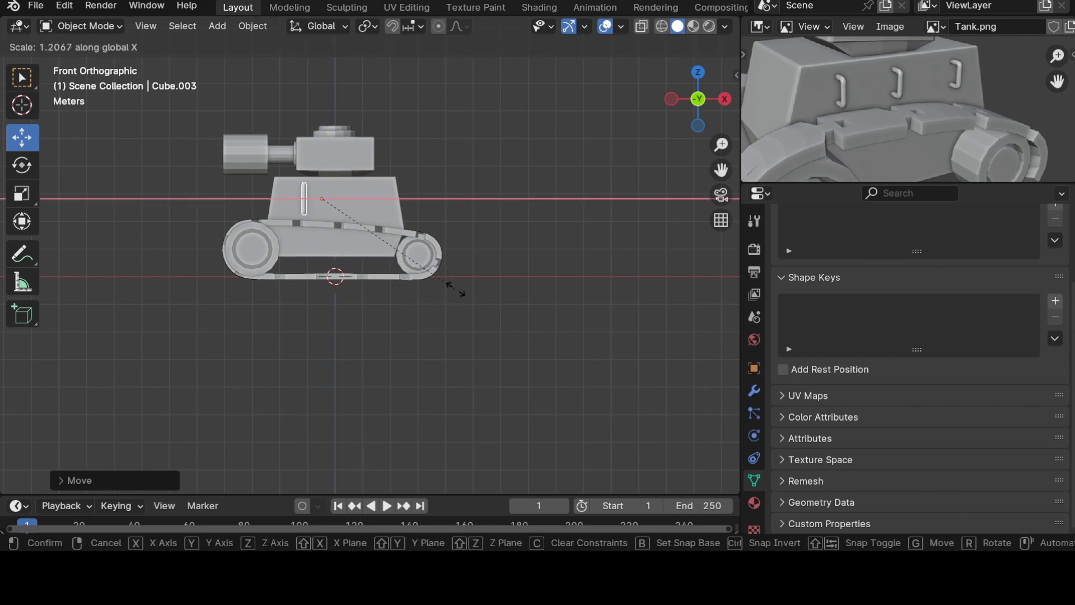
pyautogui.click(507, 274)
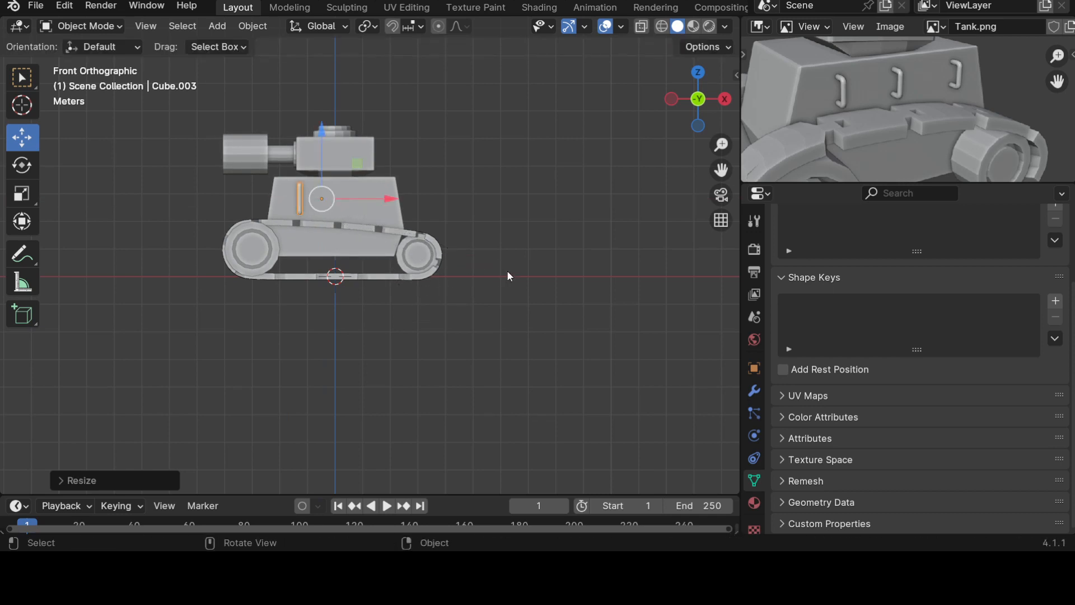
pyautogui.press('s')
pyautogui.press('z')
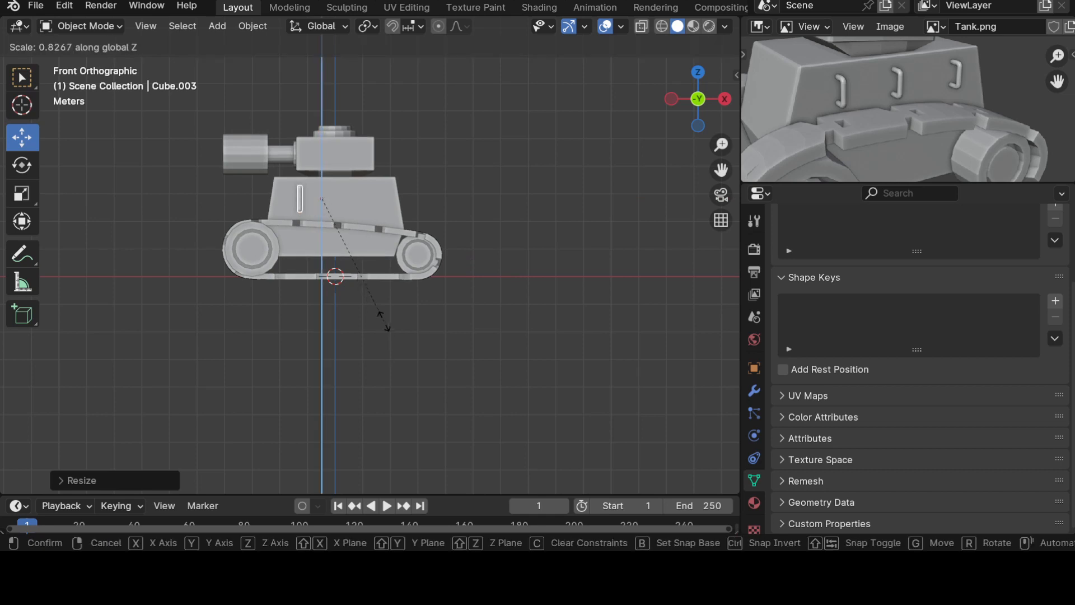
pyautogui.click(281, 349)
# Step: Move the handle along the Y axis toward the hull so its bent ends sink into the side face
pyautogui.moveTo(280, 344); pyautogui.dragTo(399, 398, button='middle')
pyautogui.scroll(5, 284, 325)
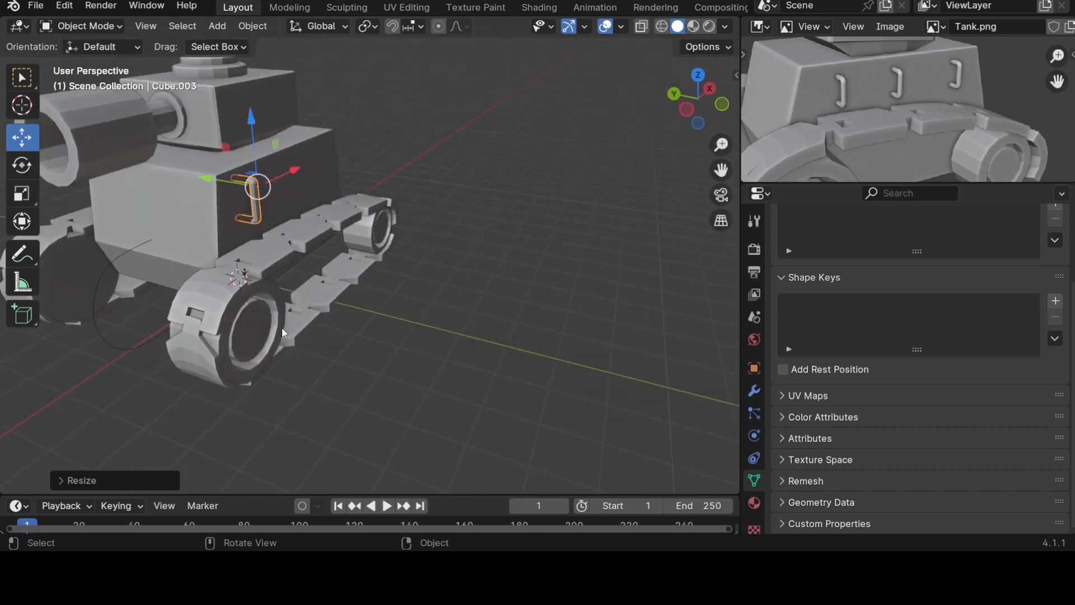
pyautogui.moveTo(207, 189); pyautogui.dragTo(216, 190)
pyautogui.click(436, 254)
pyautogui.moveTo(442, 277); pyautogui.dragTo(332, 236, button='middle')
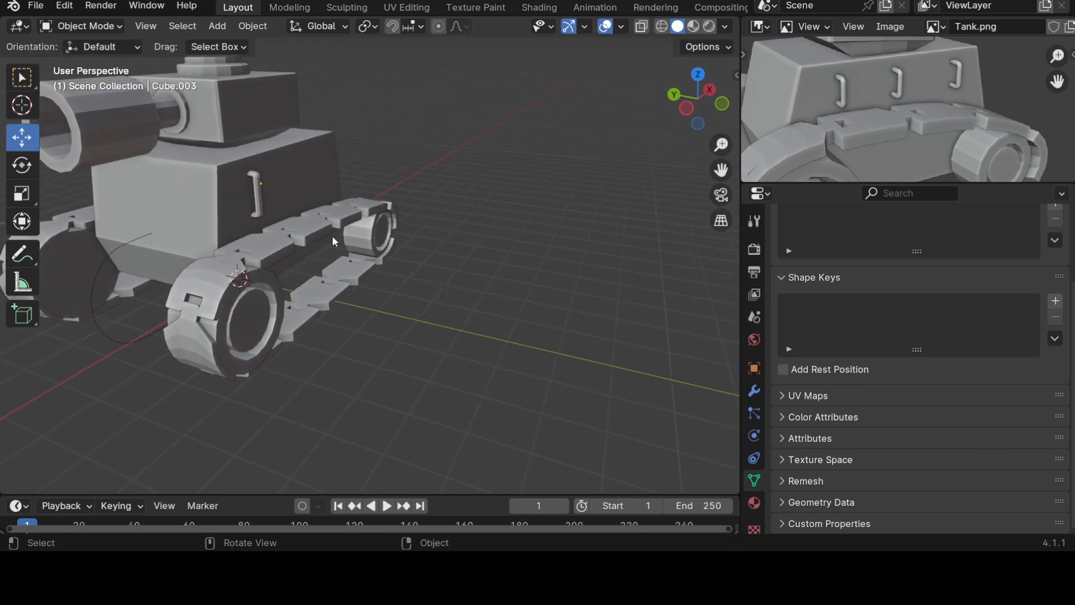
pyautogui.scroll(-3, 347, 252)
pyautogui.scroll(5, 252, 248)
pyautogui.click(270, 271)
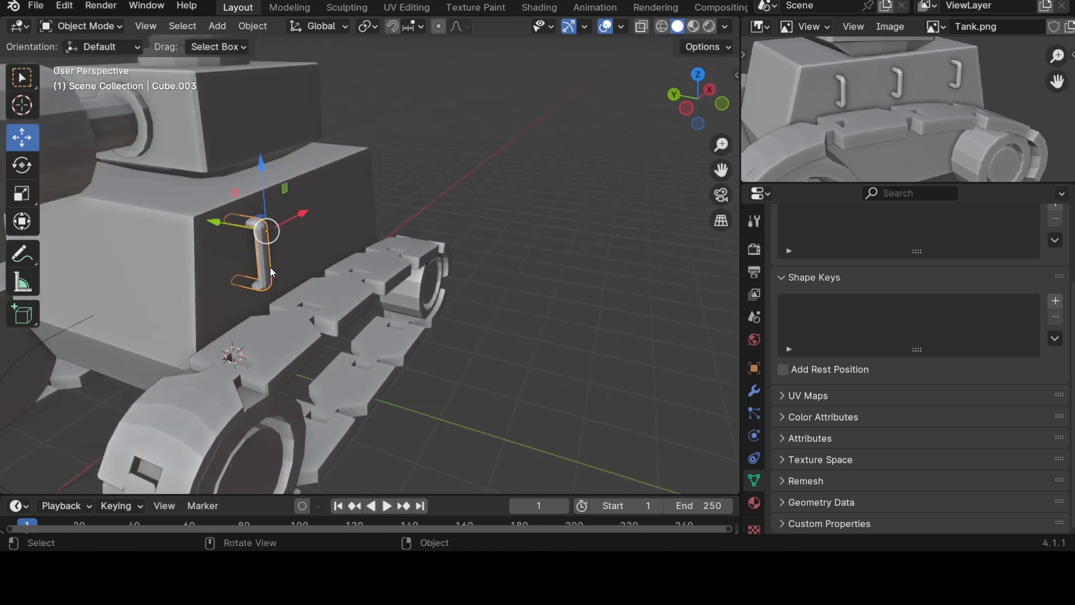
pyautogui.moveTo(209, 223); pyautogui.dragTo(217, 224)
# Step: Duplicate the handle twice and space the copies along the X axis across the hull's side
pyautogui.hotkey('shift', 'd')
pyautogui.rightClick(368, 286)
pyautogui.moveTo(313, 213); pyautogui.dragTo(400, 189)
pyautogui.hotkey('shift', 'd')
pyautogui.rightClick(365, 208)
pyautogui.scroll(-5, 533, 311)
pyautogui.moveTo(532, 311); pyautogui.dragTo(380, 351, button='middle')
pyautogui.click(380, 227)
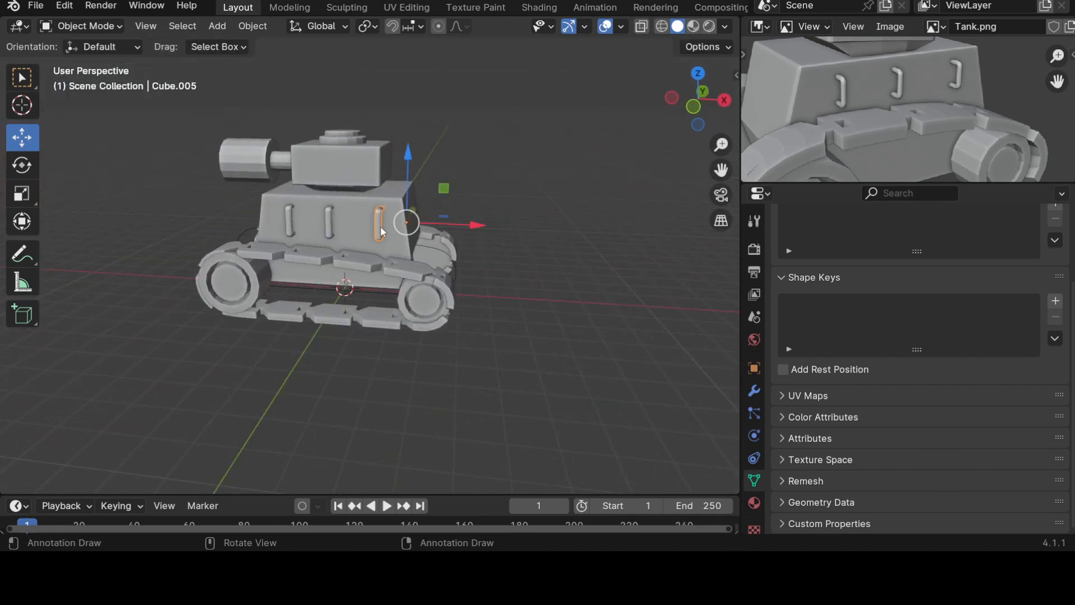
pyautogui.moveTo(463, 225); pyautogui.dragTo(457, 225)
pyautogui.moveTo(324, 228); pyautogui.dragTo(346, 251, button='middle')
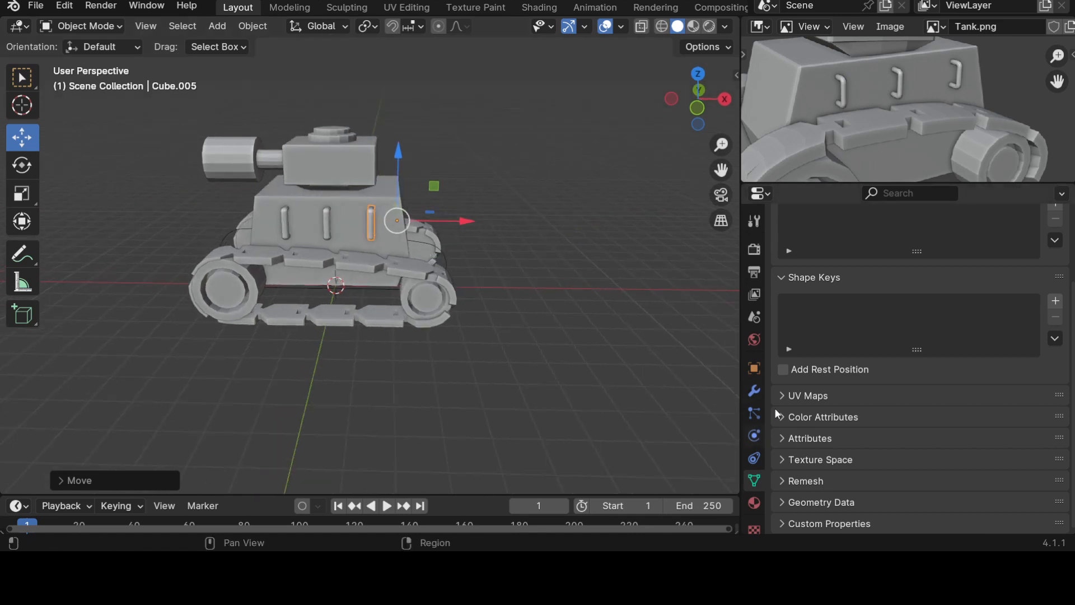
# Step: Delete the two duplicated handles, keeping only the one nearest the gun barrel
pyautogui.keyDown('shift'); pyautogui.click(324, 224); pyautogui.keyUp('shift')
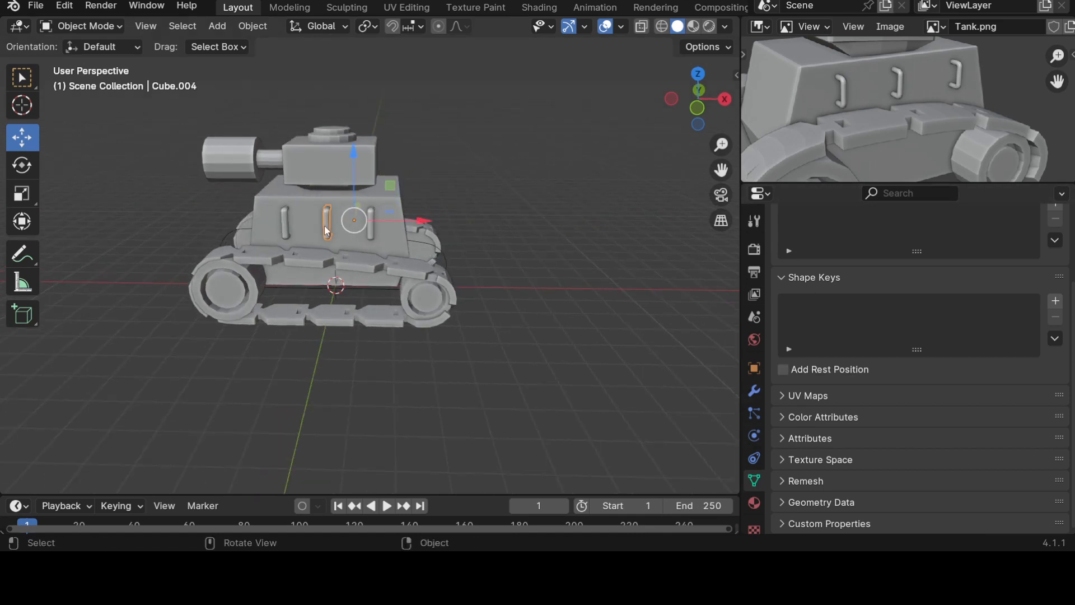
pyautogui.keyDown('shift'); pyautogui.click(368, 229); pyautogui.keyUp('shift')
pyautogui.press('x')
pyautogui.click(392, 278)
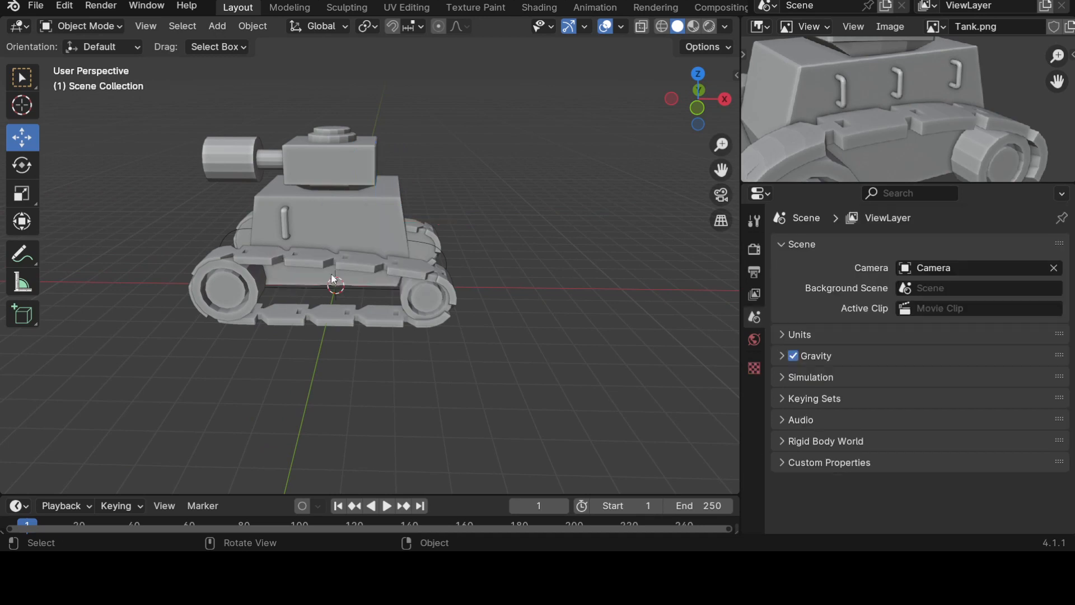
# Step: Try an Array modifier on the remaining handle and undo it
pyautogui.click(288, 220)
pyautogui.moveTo(461, 361); pyautogui.dragTo(487, 358, button='middle')
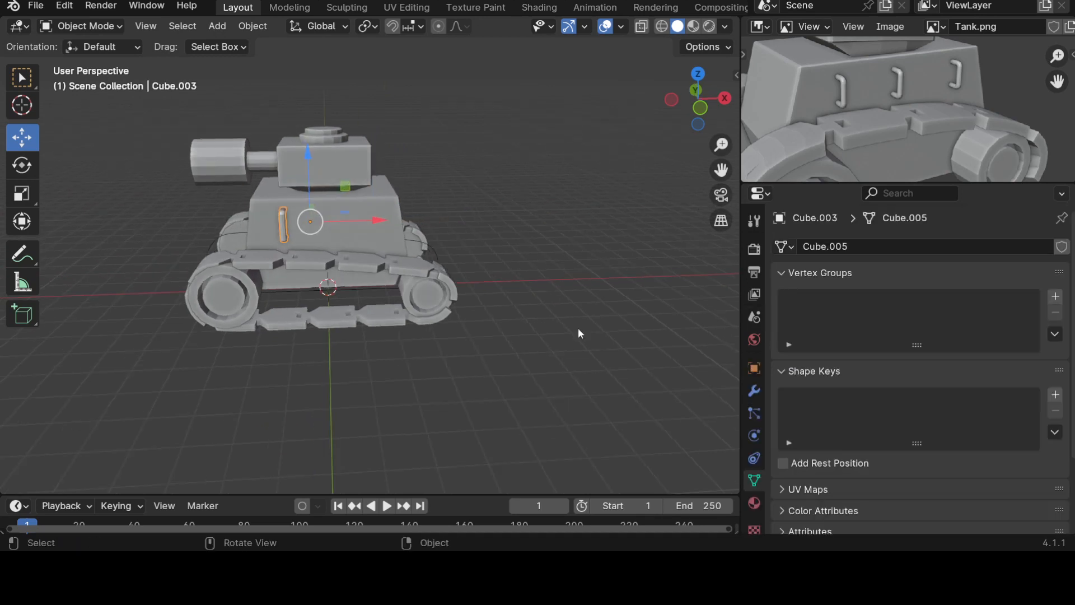
pyautogui.click(775, 272)
pyautogui.click(754, 391)
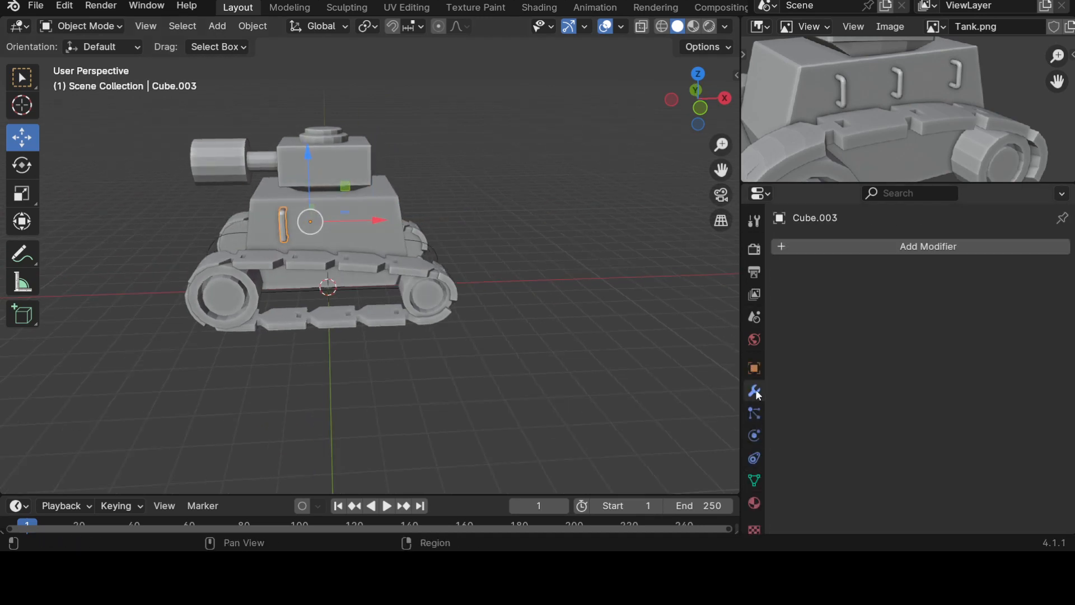
pyautogui.click(868, 247)
pyautogui.moveTo(805, 250)
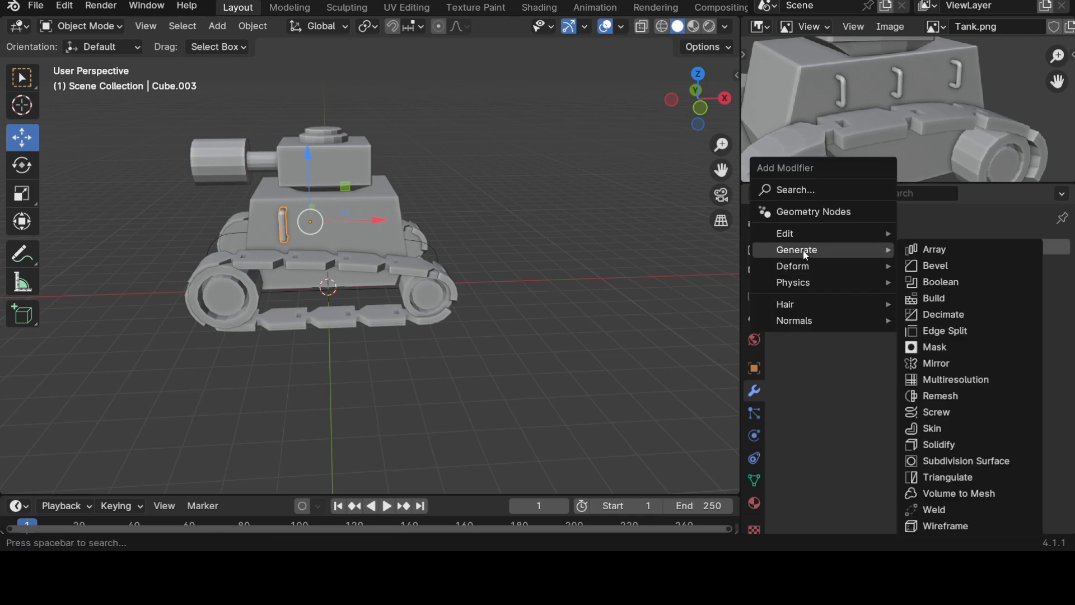
pyautogui.click(929, 250)
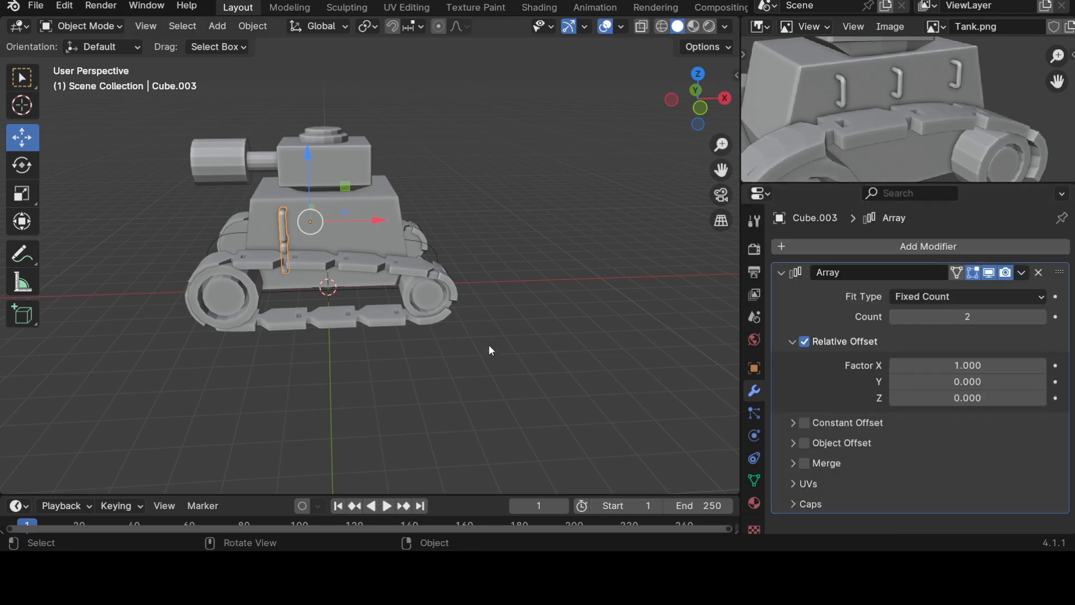
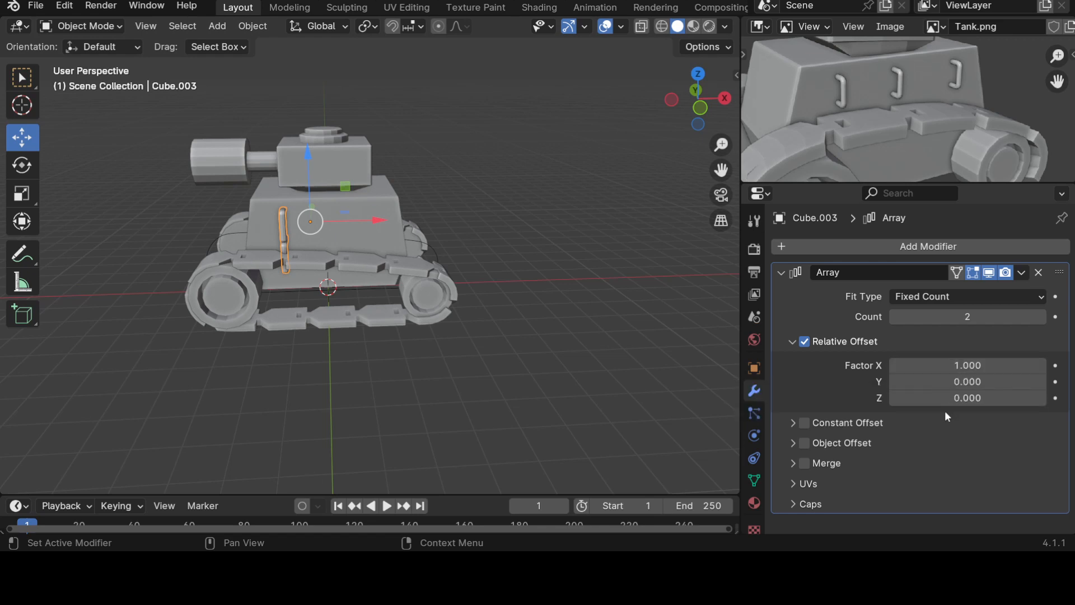
pyautogui.moveTo(519, 365); pyautogui.dragTo(542, 379, button='middle')
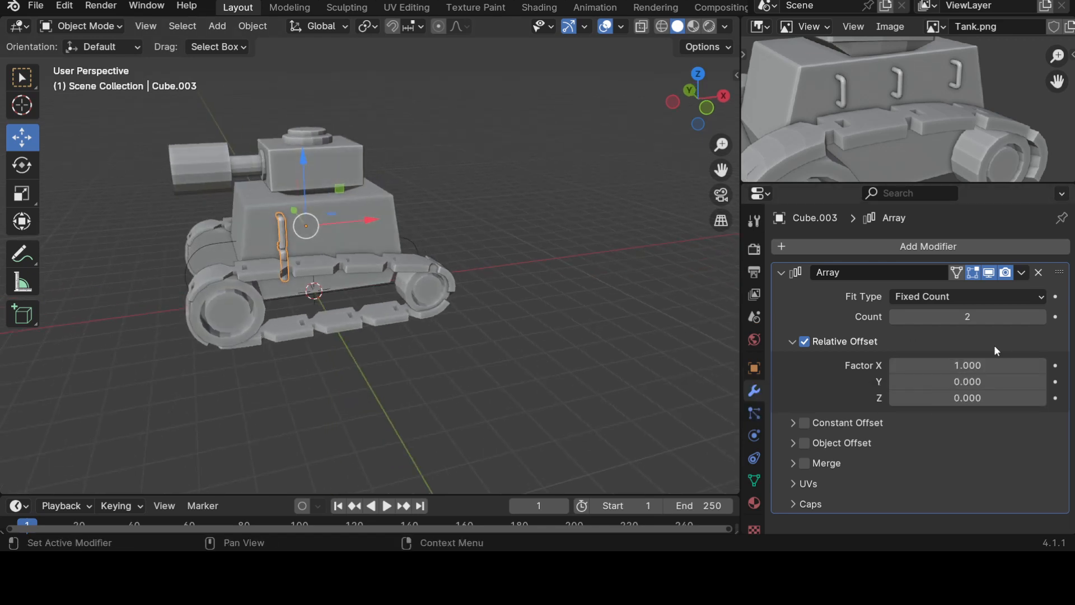
pyautogui.hotkey('ctrl', 'z')
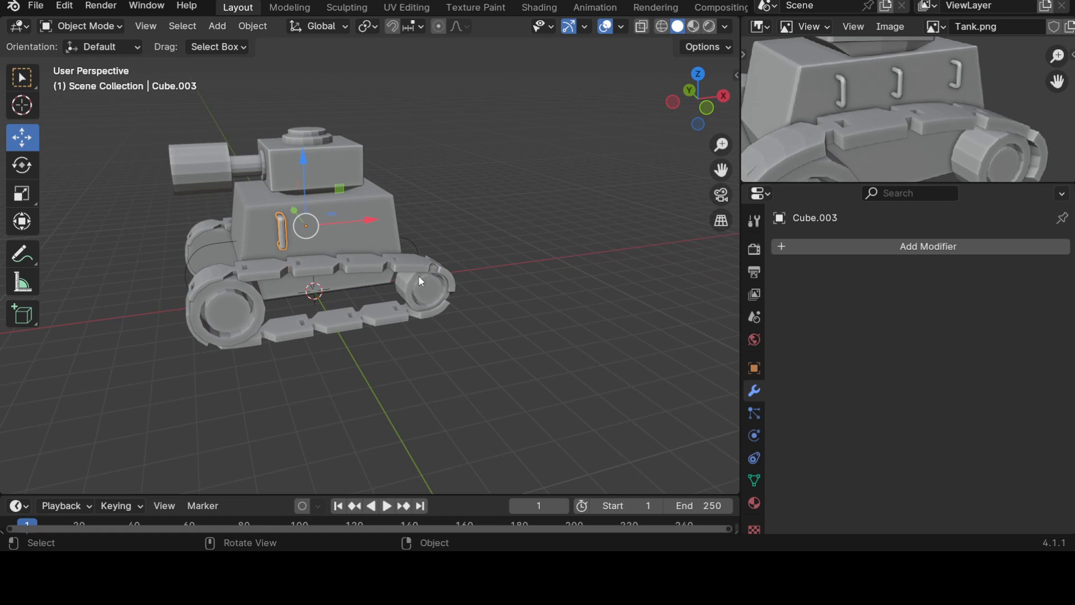
# Step: Apply the handle's rotation and scale
pyautogui.hotkey('ctrl', 'a')
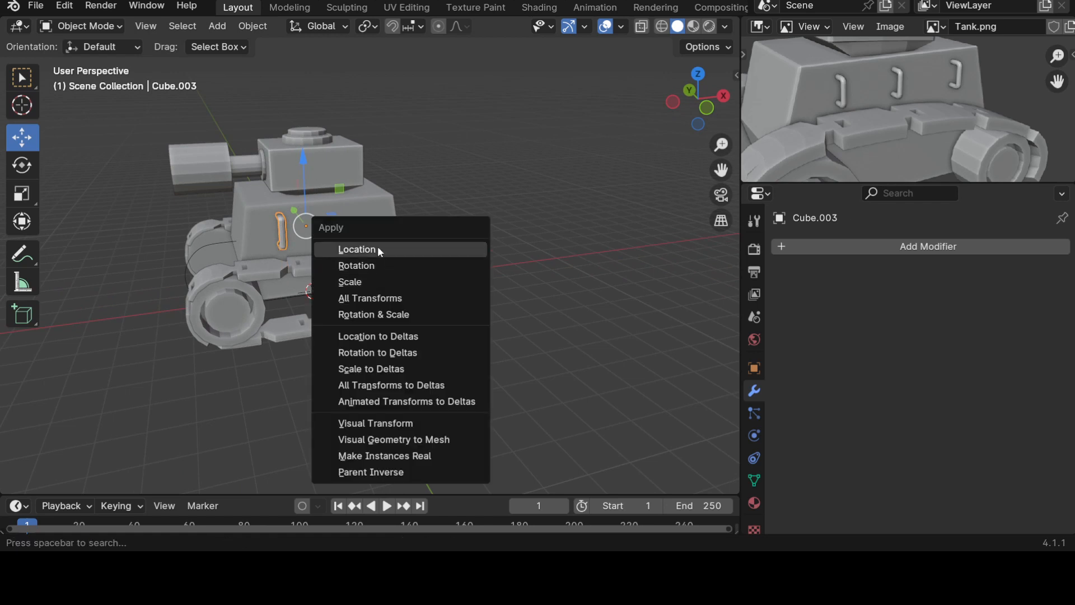
pyautogui.click(364, 267)
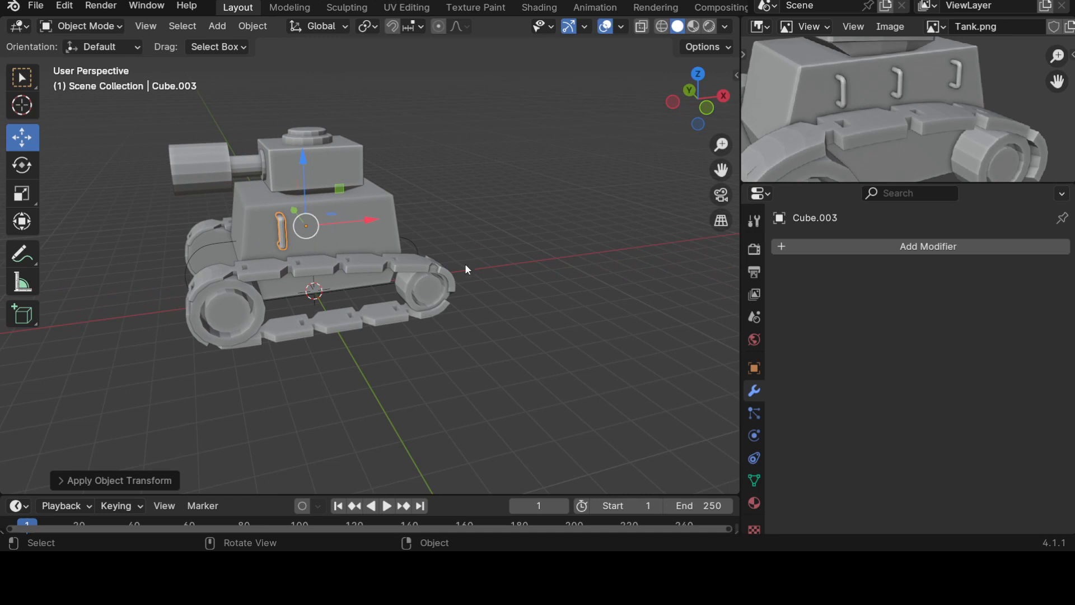
pyautogui.hotkey('ctrl', 'a')
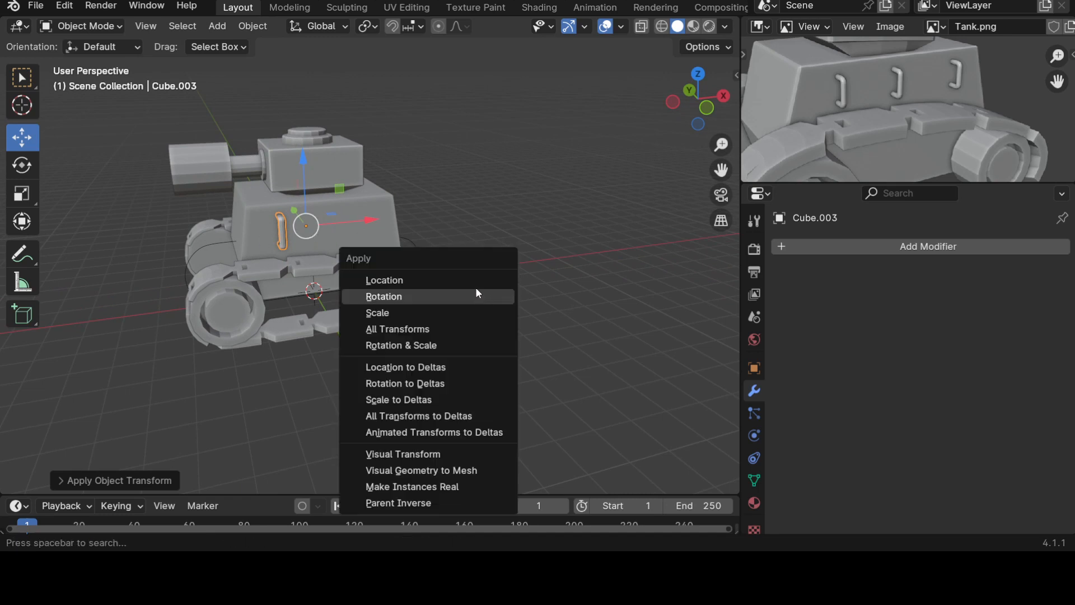
pyautogui.click(404, 310)
# Step: Add an Array modifier to the handle
pyautogui.click(872, 250)
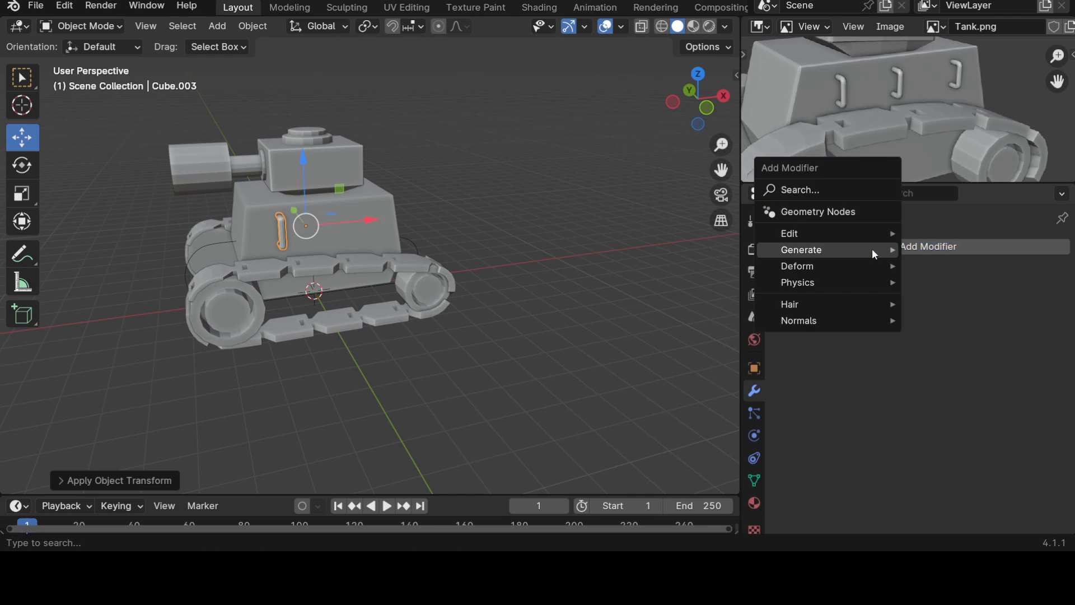
pyautogui.moveTo(820, 251)
pyautogui.click(948, 253)
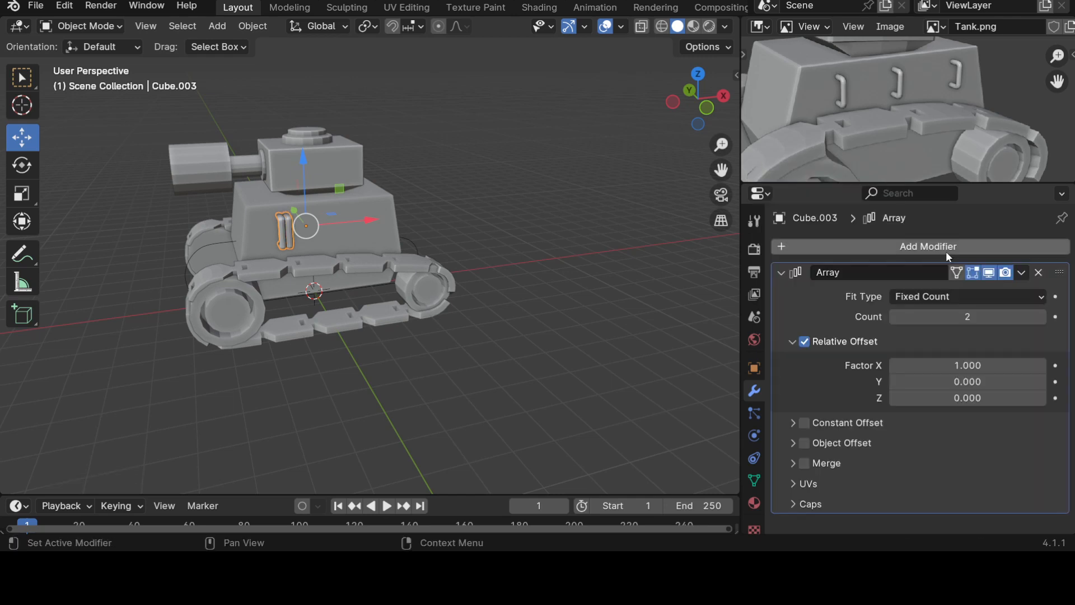
pyautogui.scroll(2, 420, 247)
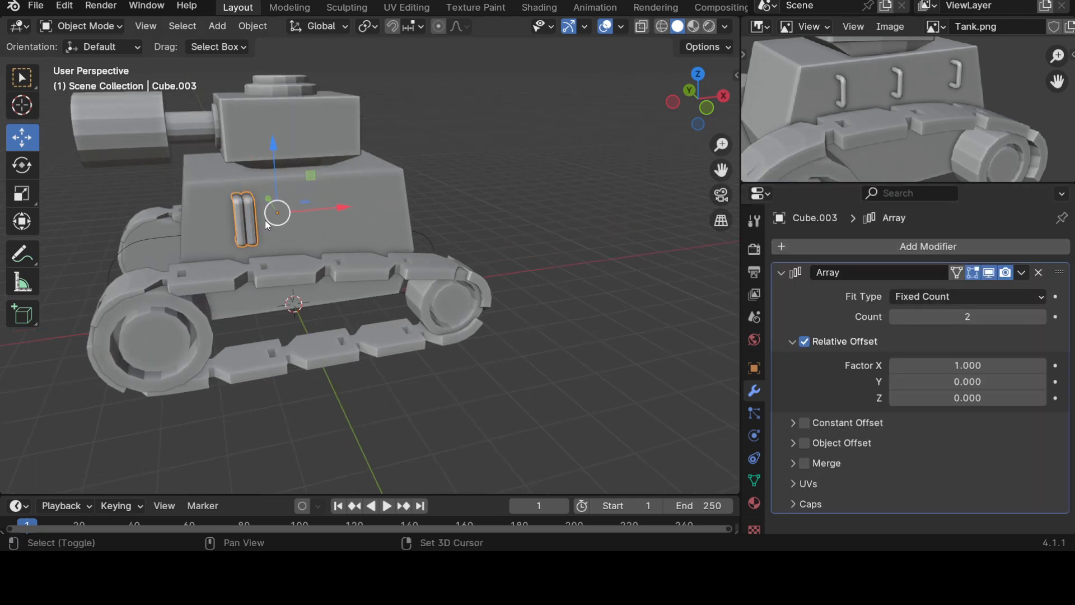
pyautogui.keyDown('shift'); pyautogui.moveTo(210, 217); pyautogui.dragTo(296, 220, button='middle'); pyautogui.keyUp('shift')
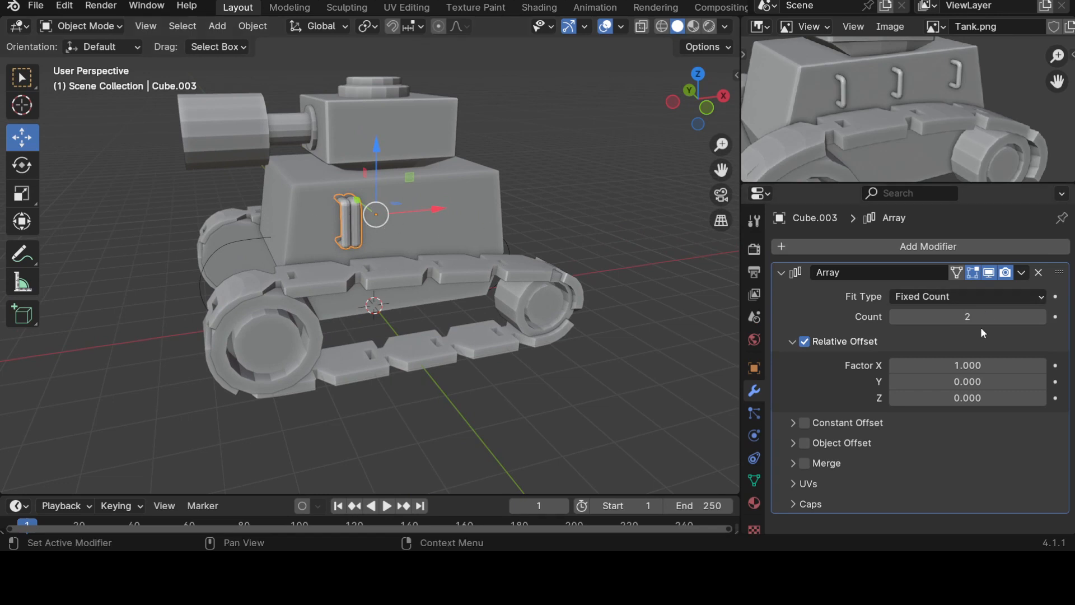
# Step: Increase the array's relative offset X factor to 1.7
pyautogui.click(1039, 365)
pyautogui.click(1039, 365)
pyautogui.click(1040, 365)
pyautogui.click(1039, 365)
pyautogui.click(1040, 365)
pyautogui.click(1039, 365)
pyautogui.click(1039, 365)
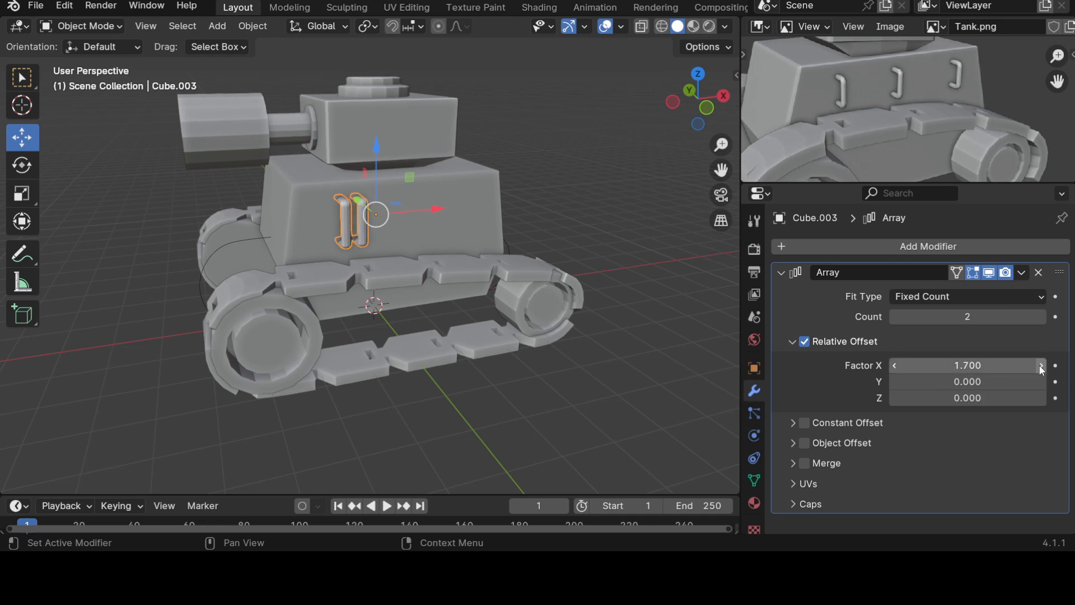
# Step: Set the array count to 3 and its relative offset X factor to 1
pyautogui.click(1040, 317)
pyautogui.moveTo(731, 359); pyautogui.dragTo(582, 376, button='middle')
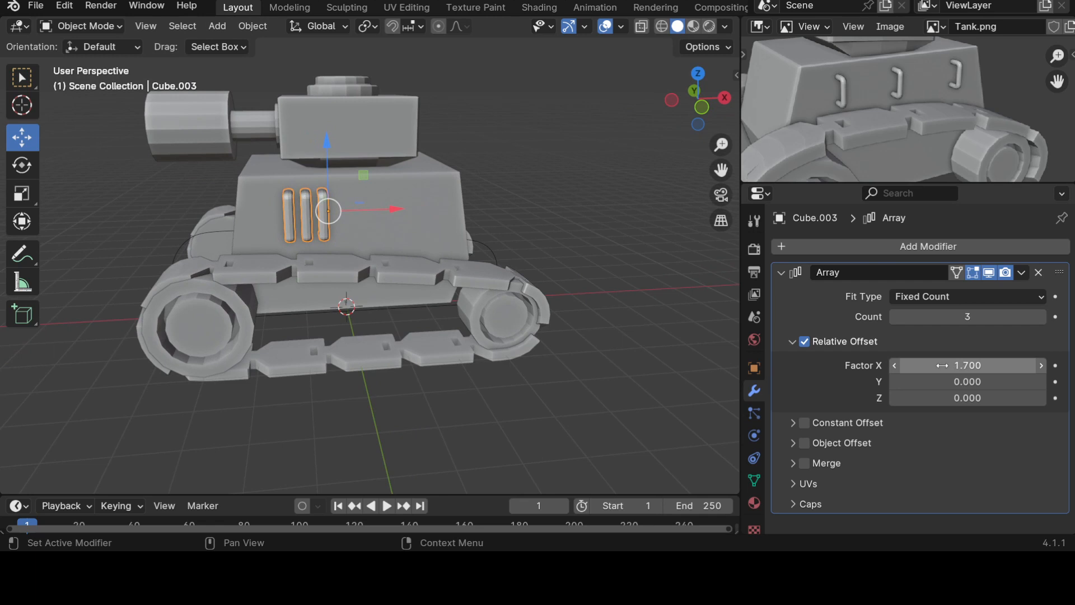
pyautogui.click(943, 365)
pyautogui.write('1')
pyautogui.press('Return')
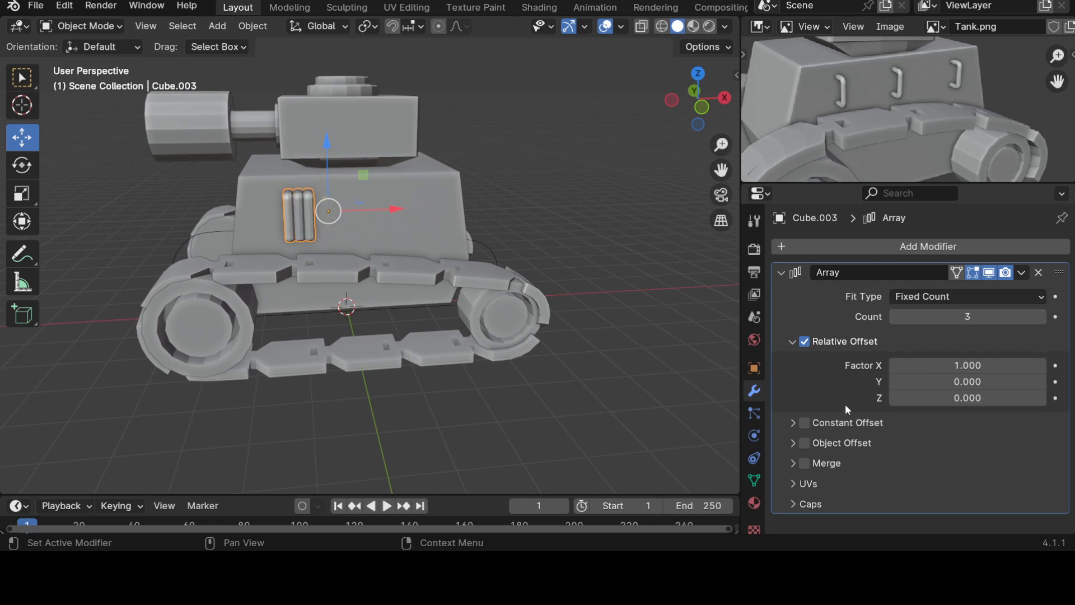
# Step: Enable the array's constant offset and set its X distance to 1.1 m to spread the handles across the hull
pyautogui.click(805, 423)
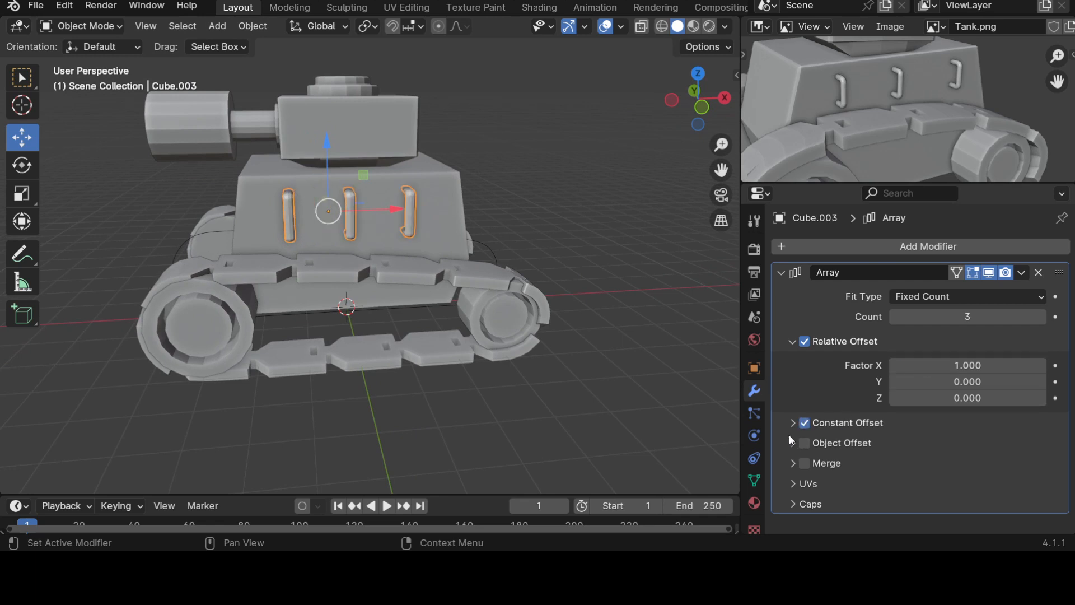
pyautogui.click(792, 424)
pyautogui.moveTo(1003, 448); pyautogui.dragTo(975, 448)
pyautogui.moveTo(968, 447); pyautogui.dragTo(988, 446)
pyautogui.scroll(-2, 622, 416)
pyautogui.moveTo(622, 417); pyautogui.dragTo(646, 408, button='middle')
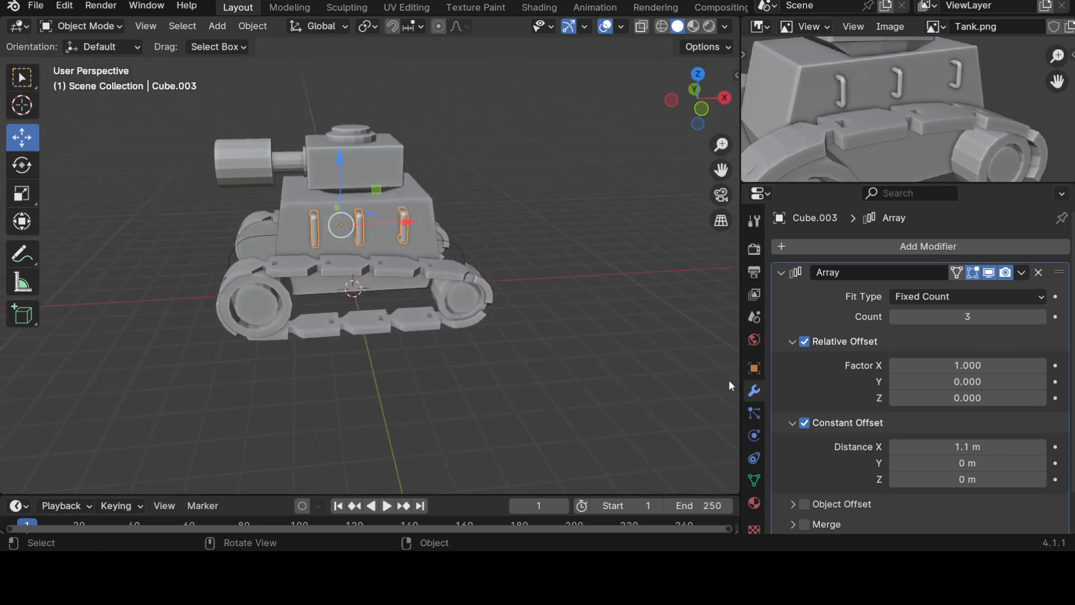
# Step: Add a Mirror modifier after the array on the handles and set it to mirror only across the Y axis
pyautogui.click(782, 273)
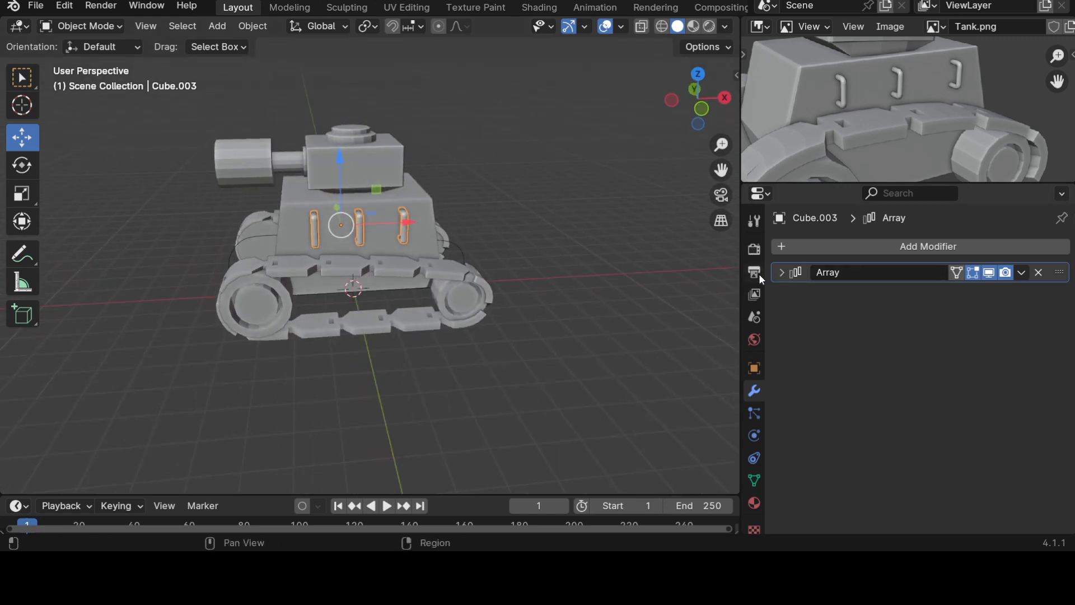
pyautogui.click(797, 255)
pyautogui.moveTo(784, 253)
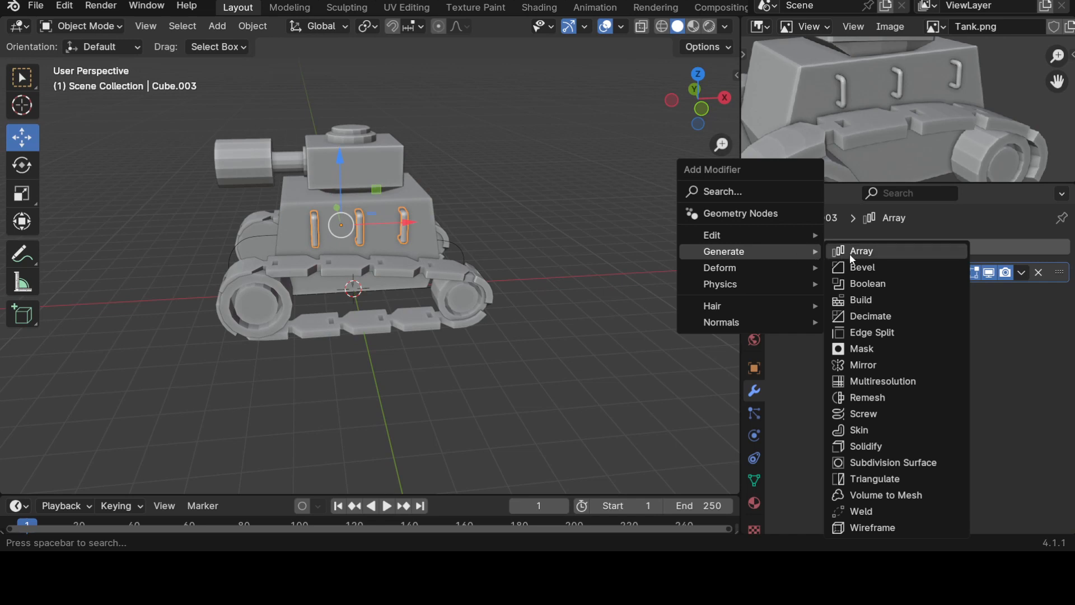
pyautogui.click(866, 367)
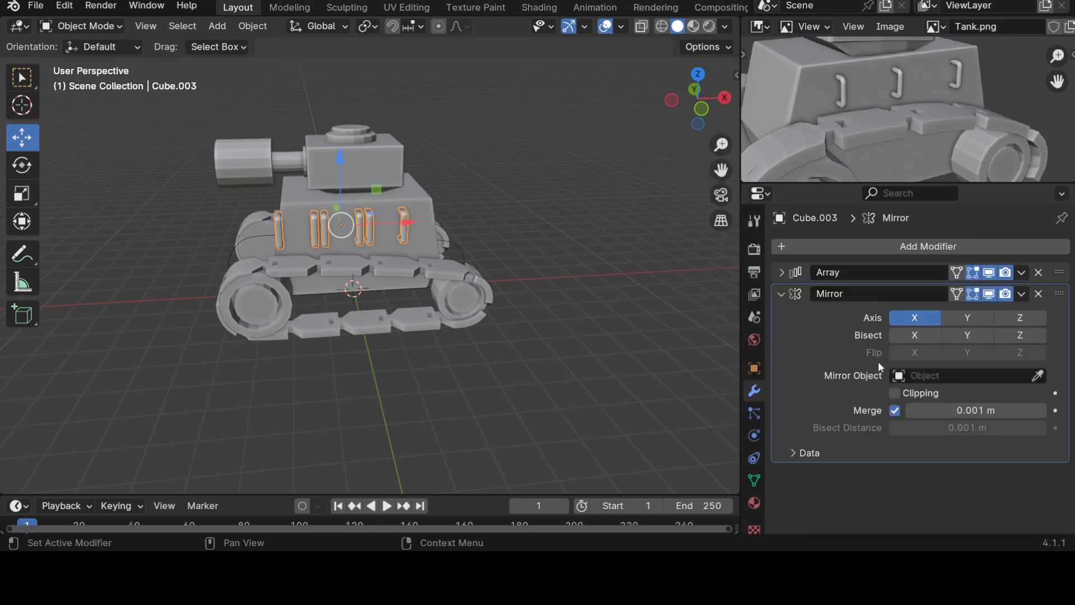
pyautogui.click(918, 317)
pyautogui.click(968, 317)
# Step: Use the hull body as the handles' mirror object so three handles are mirrored onto the opposite side, and collapse the Mirror settings
pyautogui.moveTo(722, 400); pyautogui.dragTo(425, 392, button='middle')
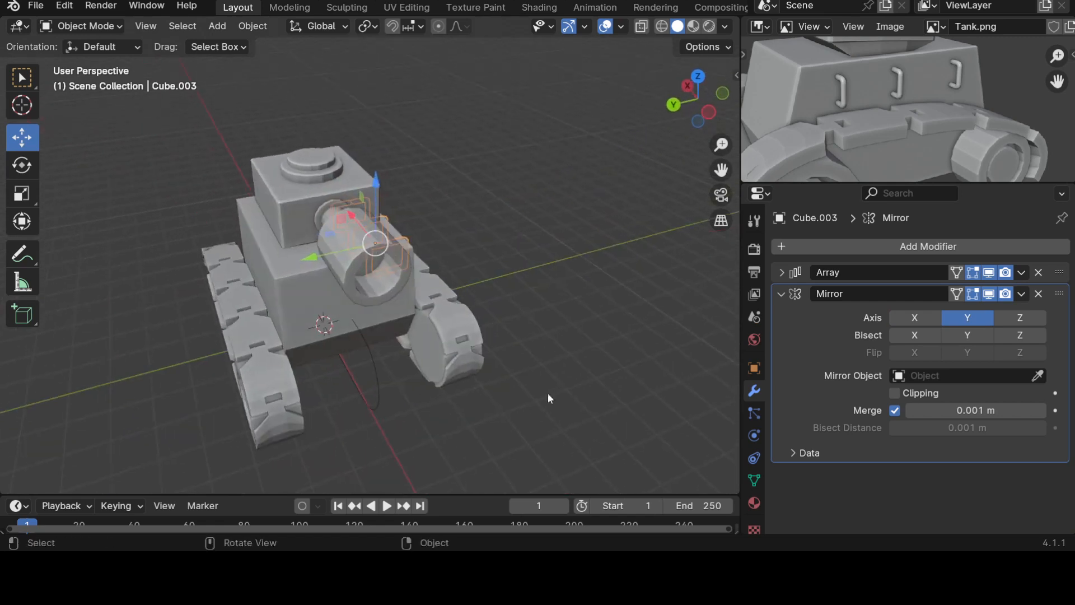
pyautogui.click(1037, 375)
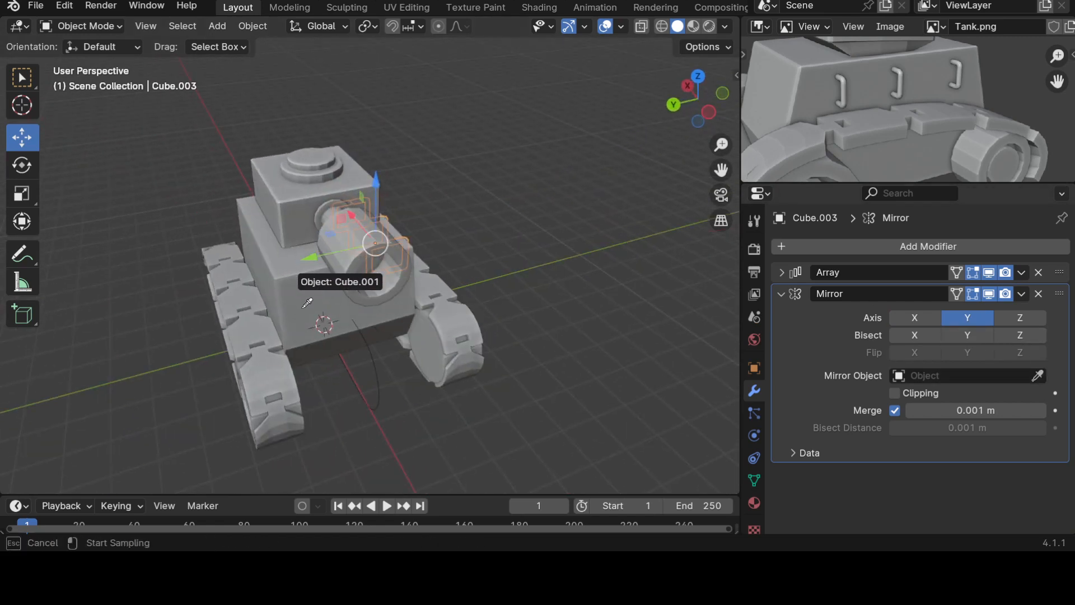
pyautogui.click(288, 280)
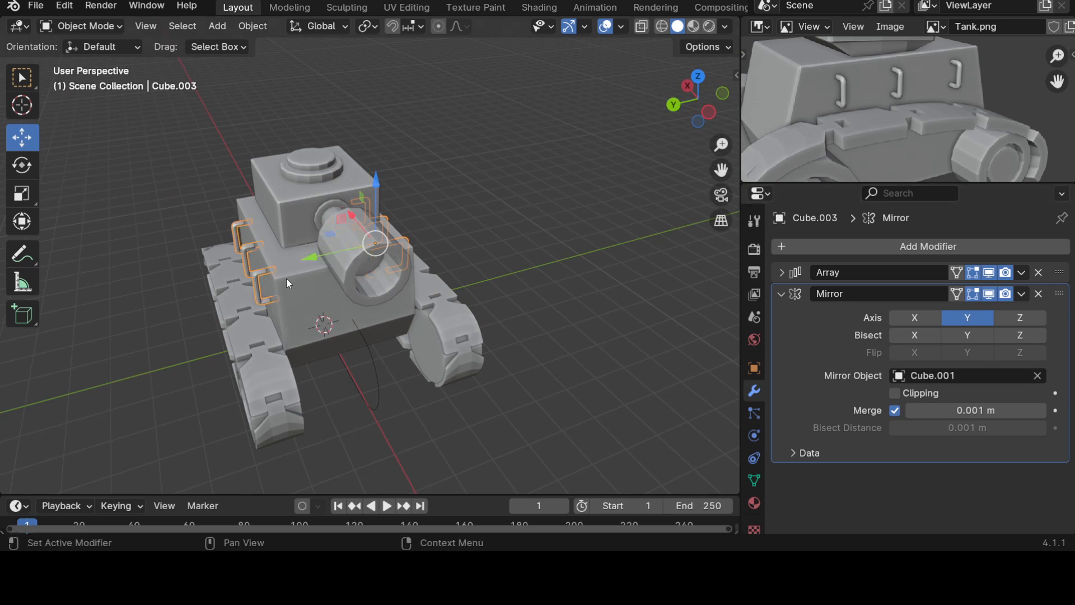
pyautogui.click(593, 318)
pyautogui.moveTo(593, 318); pyautogui.dragTo(407, 250, button='middle')
pyautogui.click(336, 252)
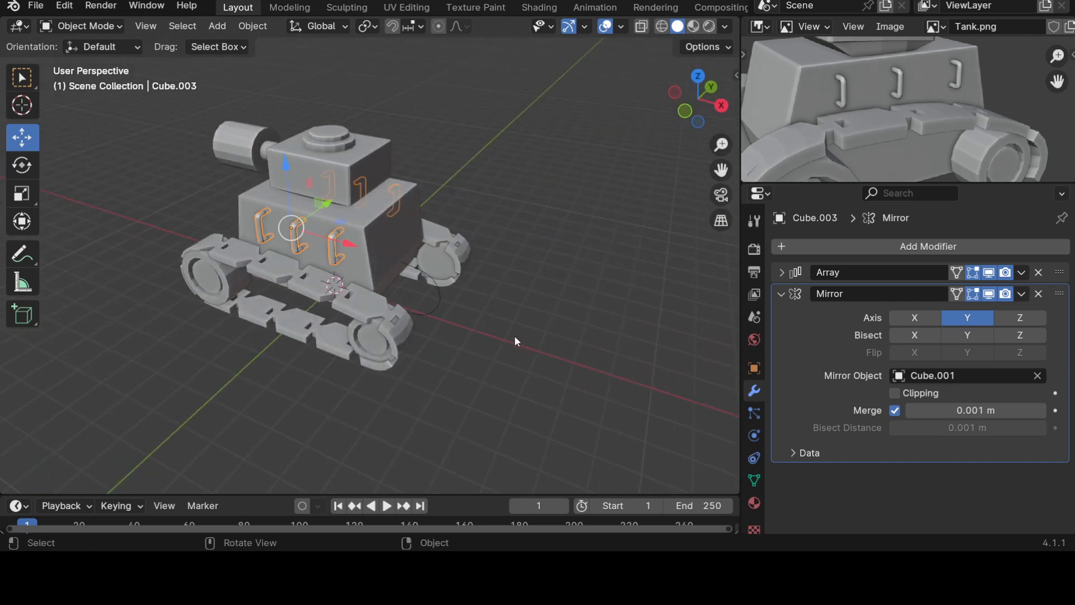
pyautogui.click(782, 293)
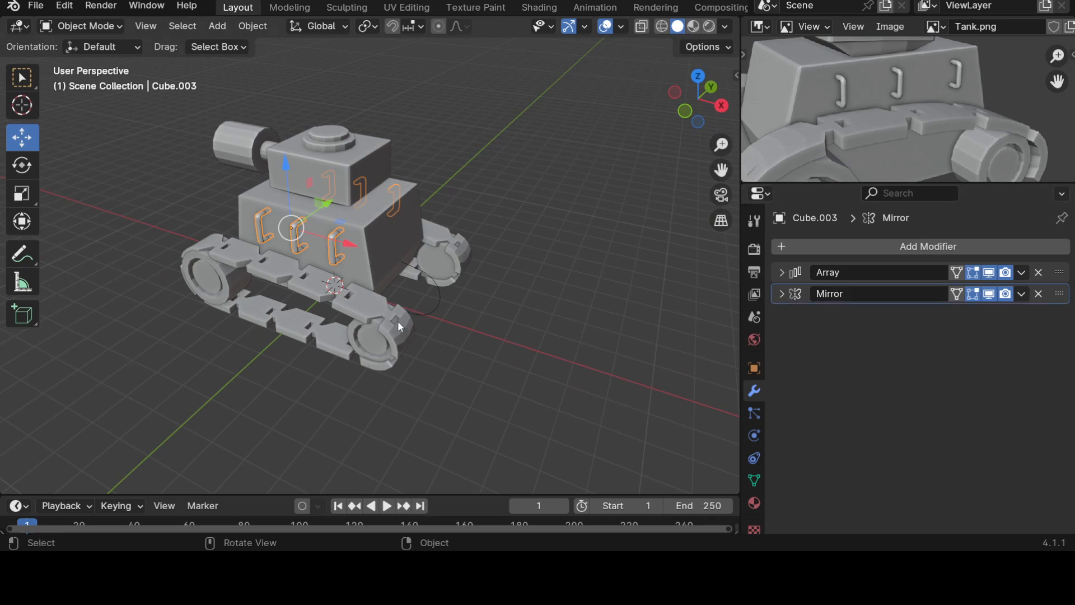
# Step: Duplicate the side handles, place the copy behind the tank, and remove its Mirror and Array modifiers
pyautogui.hotkey('shift', 'd')
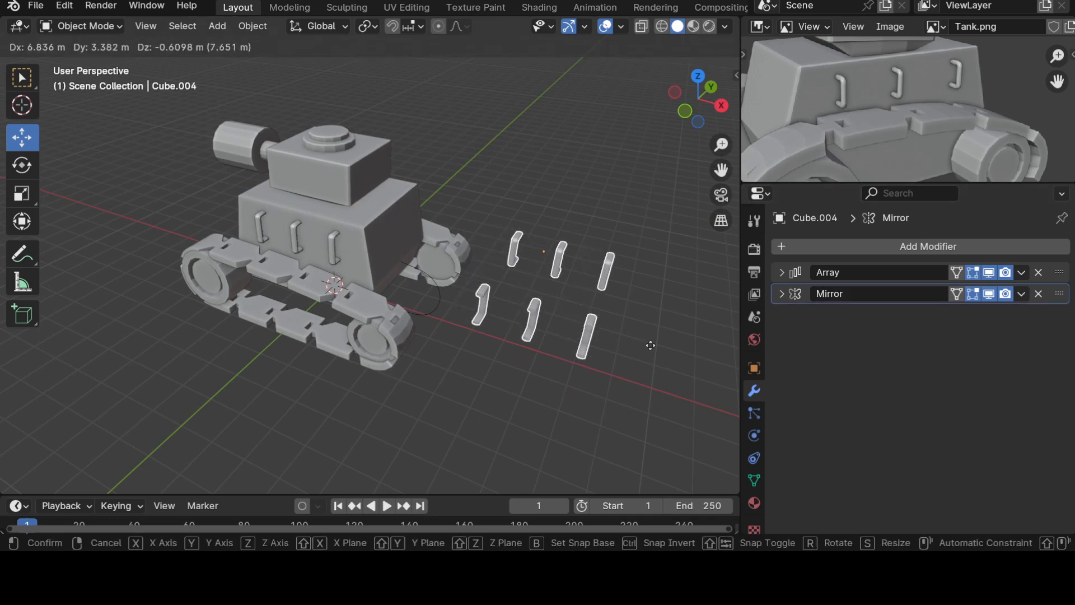
pyautogui.click(650, 346)
pyautogui.click(1039, 294)
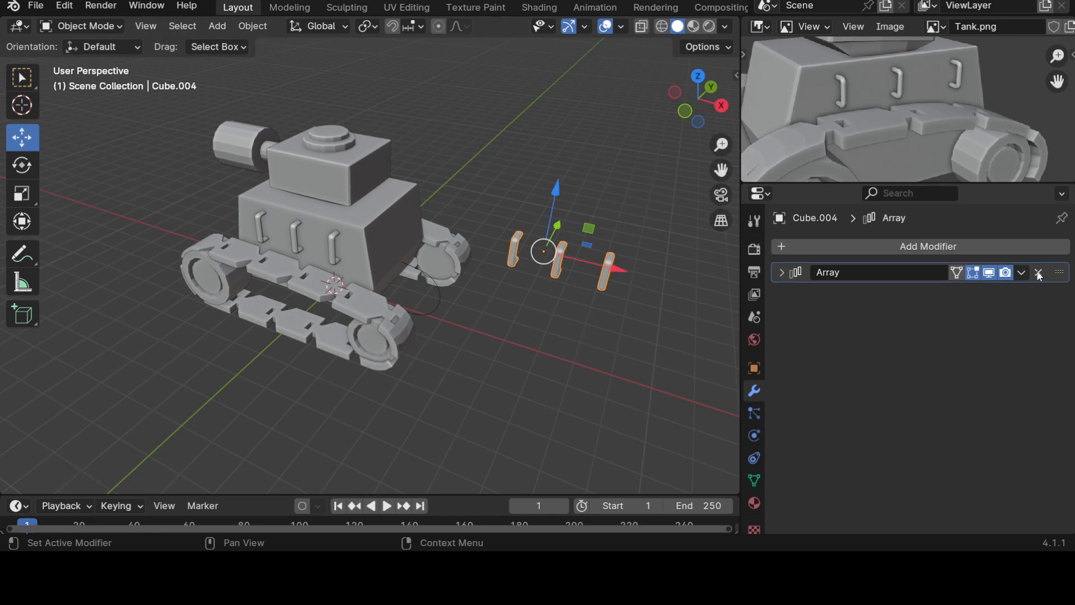
pyautogui.click(1039, 272)
# Step: Move the copied handle so that it sits behind the hull, roughly centred across its width
pyautogui.moveTo(641, 378); pyautogui.dragTo(506, 361, button='middle')
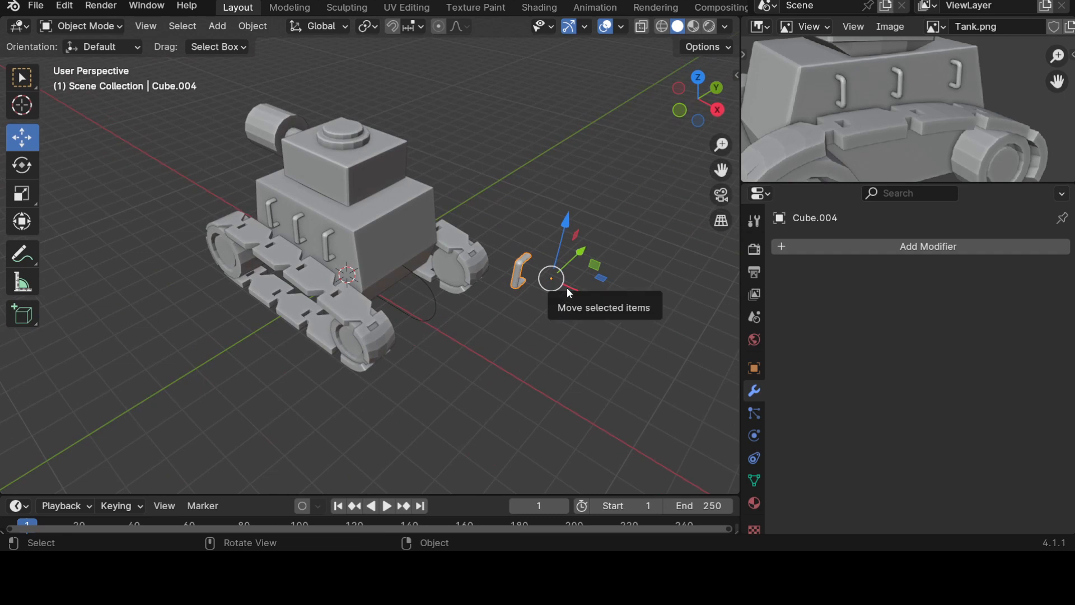
pyautogui.moveTo(594, 263); pyautogui.dragTo(471, 177)
pyautogui.press('KP_1')
pyautogui.press('ctrl+KP_1')
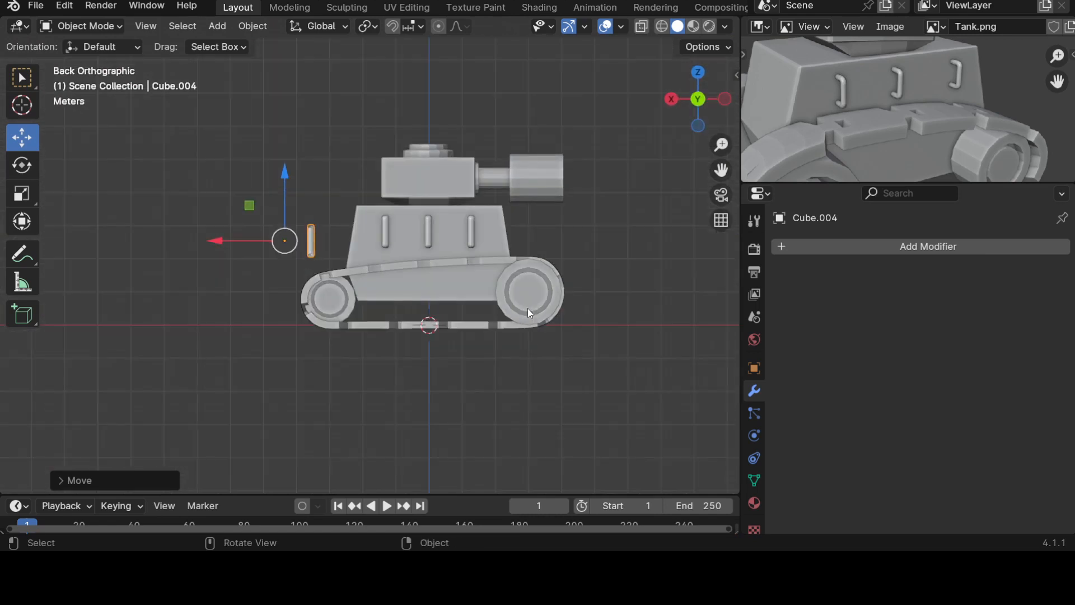
pyautogui.press('ctrl+KP_3')
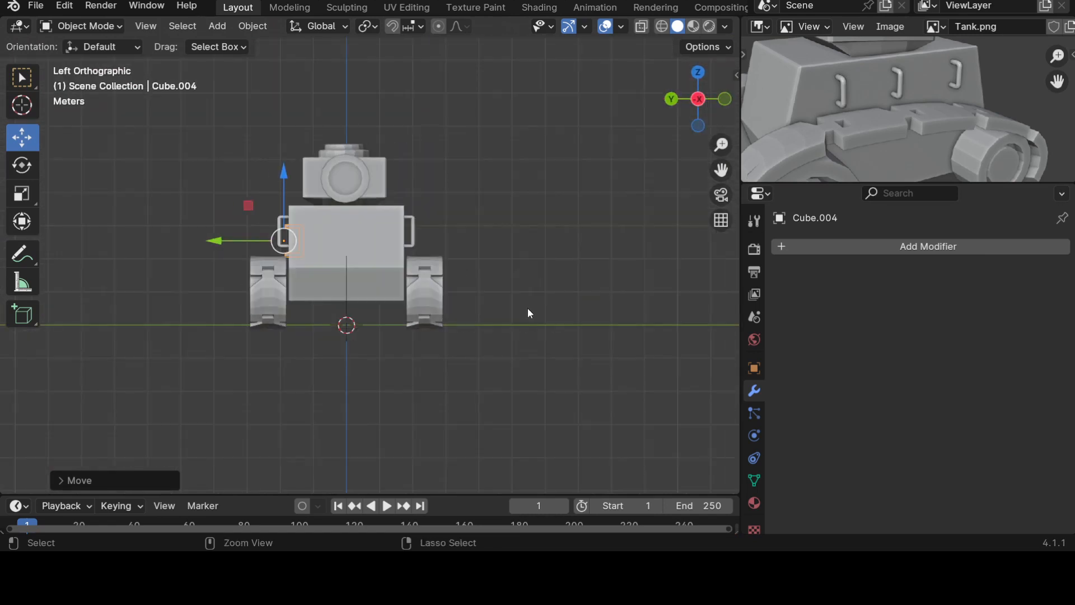
pyautogui.press('KP_3')
pyautogui.moveTo(522, 241); pyautogui.dragTo(443, 236)
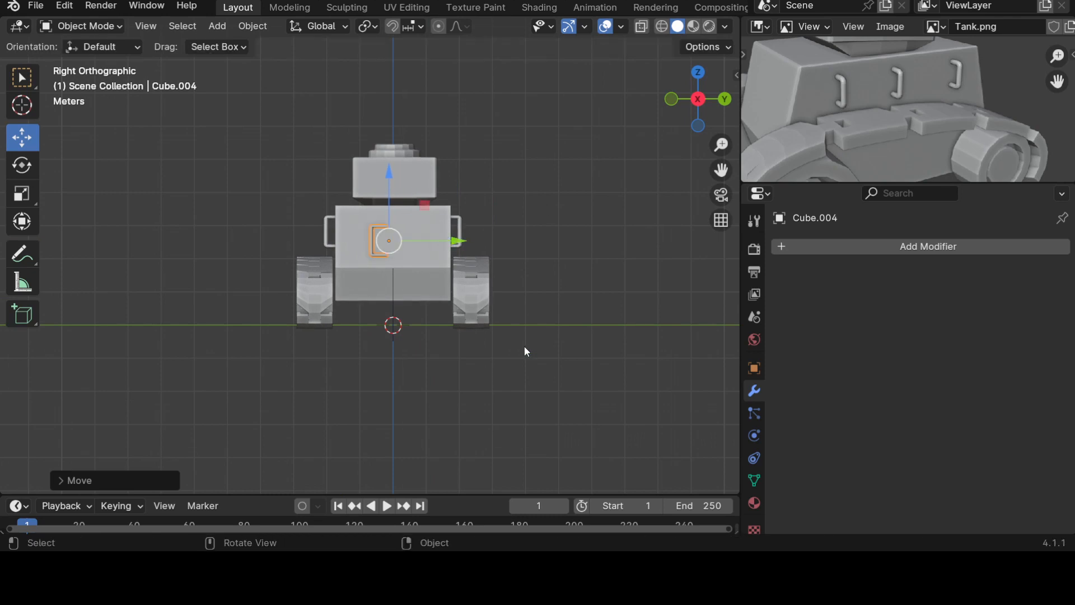
# Step: Rotate the copied handle 90° about X and 90° about Z so it lies horizontally across the hull's rear
pyautogui.press('r')
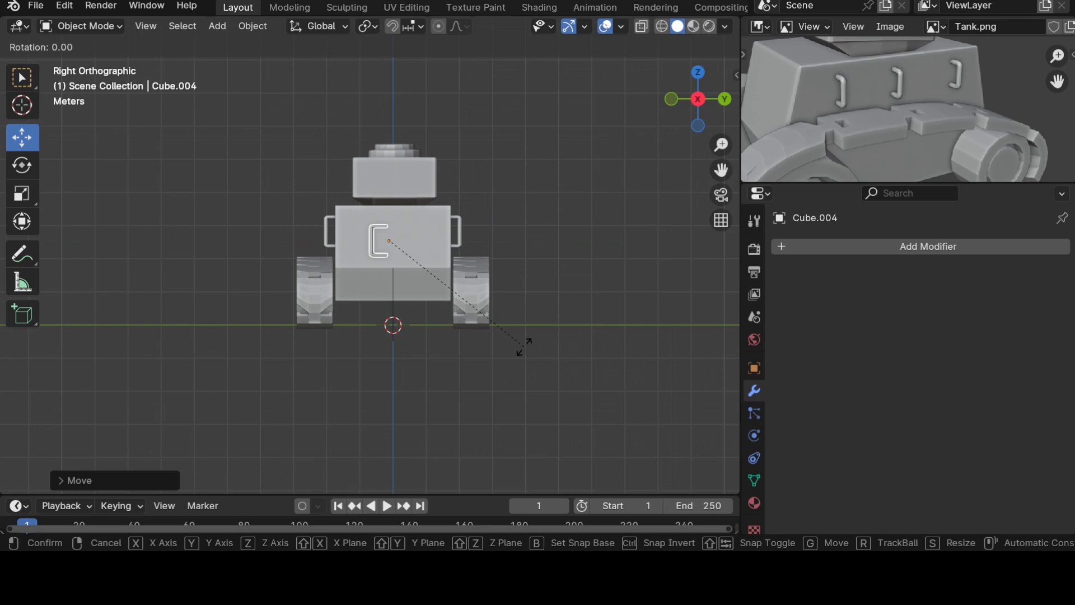
pyautogui.write('x90')
pyautogui.press('Return')
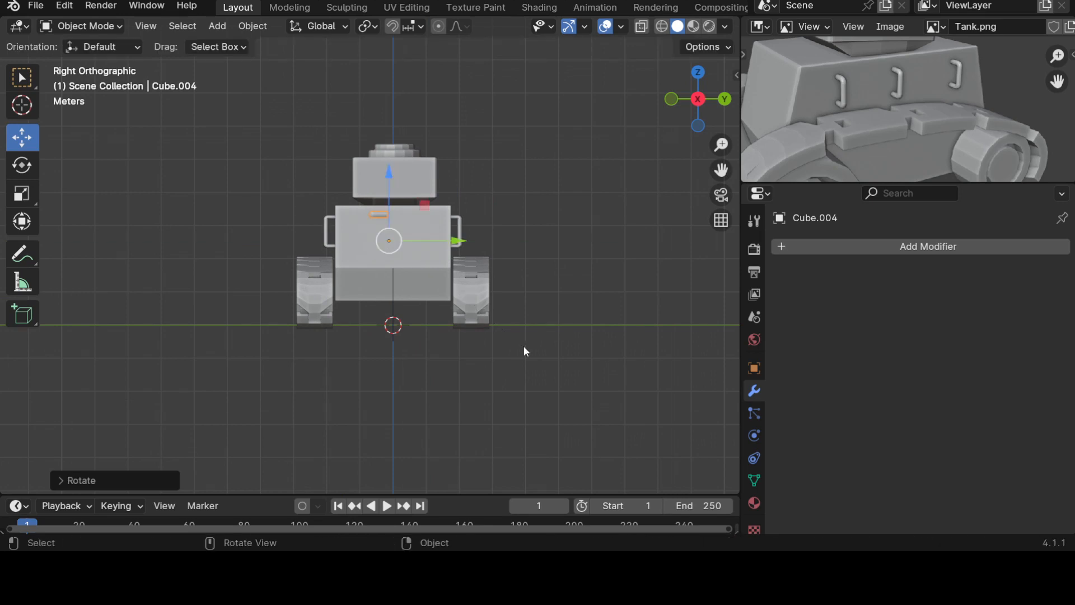
pyautogui.moveTo(478, 352); pyautogui.dragTo(505, 416, button='middle')
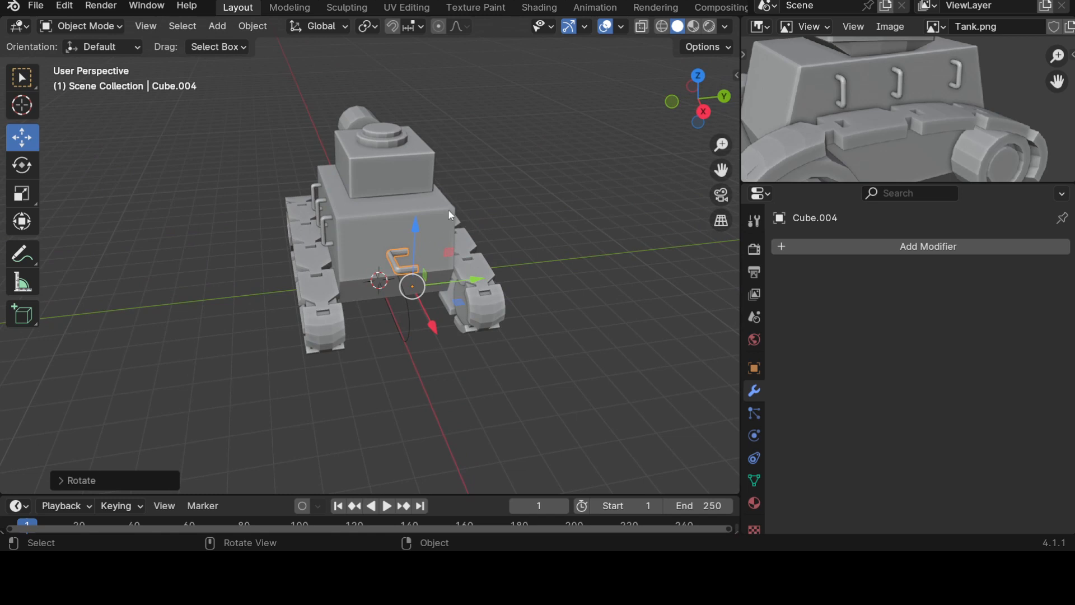
pyautogui.write('rz90')
pyautogui.press('Return')
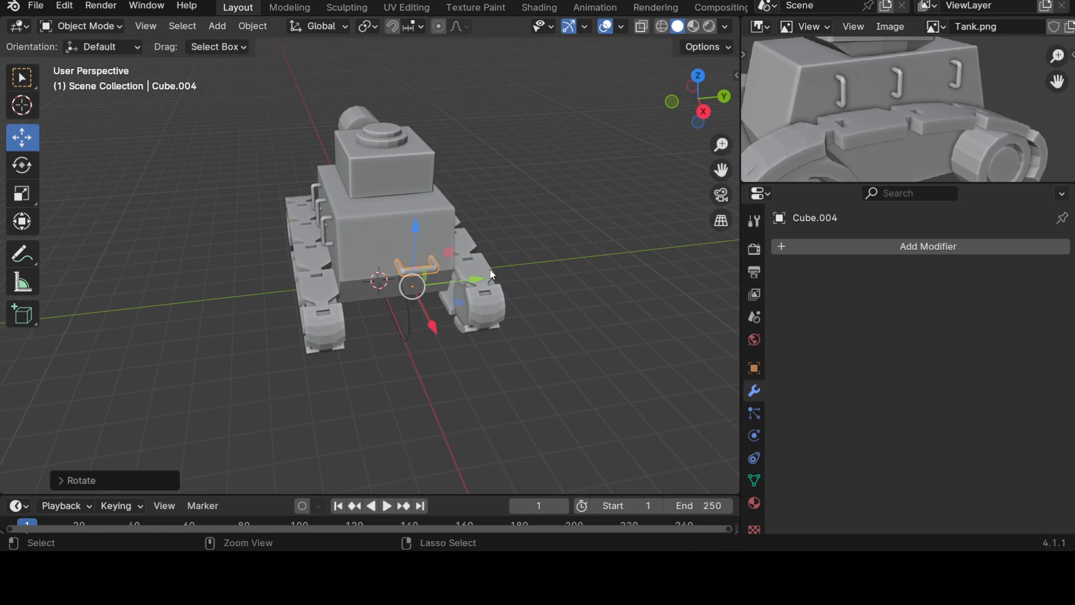
# Step: Lower the rear handle slightly and scale it up uniformly in the right orthographic view
pyautogui.press('ctrl+KP_1')
pyautogui.press('KP_3')
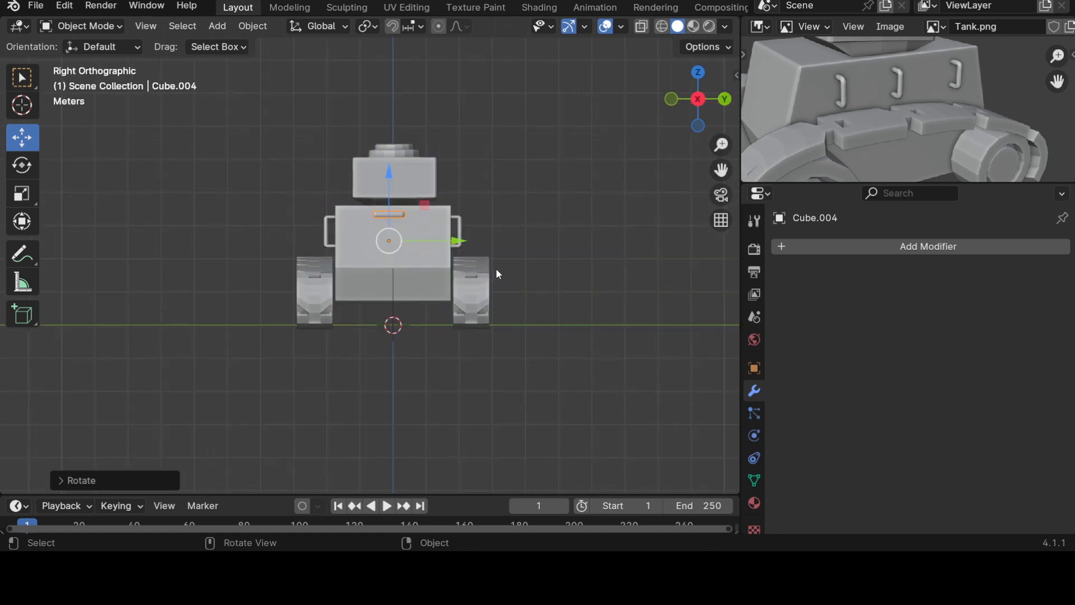
pyautogui.scroll(3, 496, 268)
pyautogui.moveTo(400, 168); pyautogui.dragTo(403, 207)
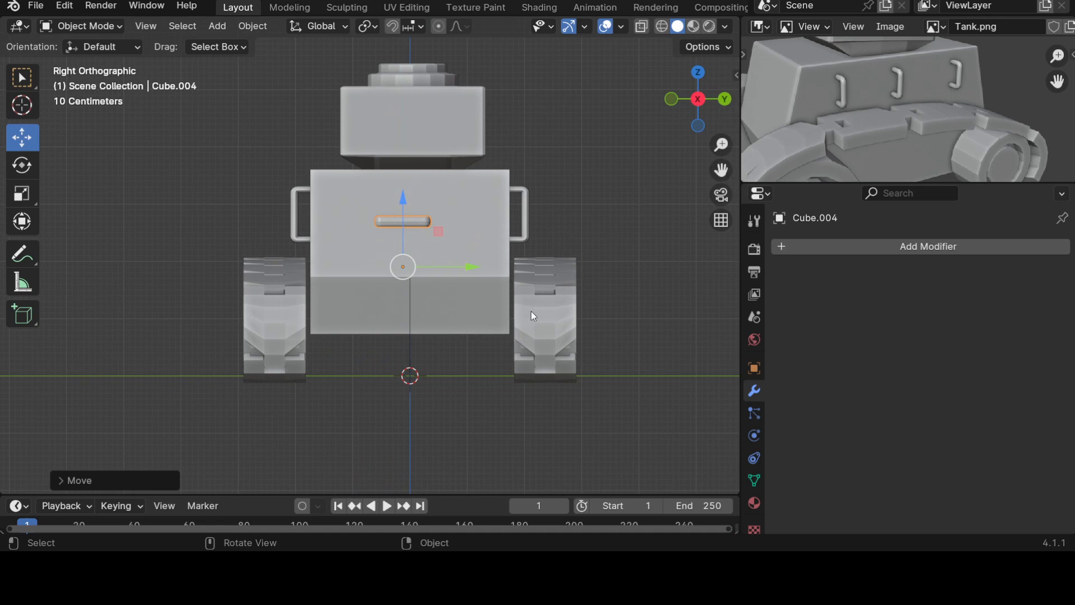
pyautogui.press('s')
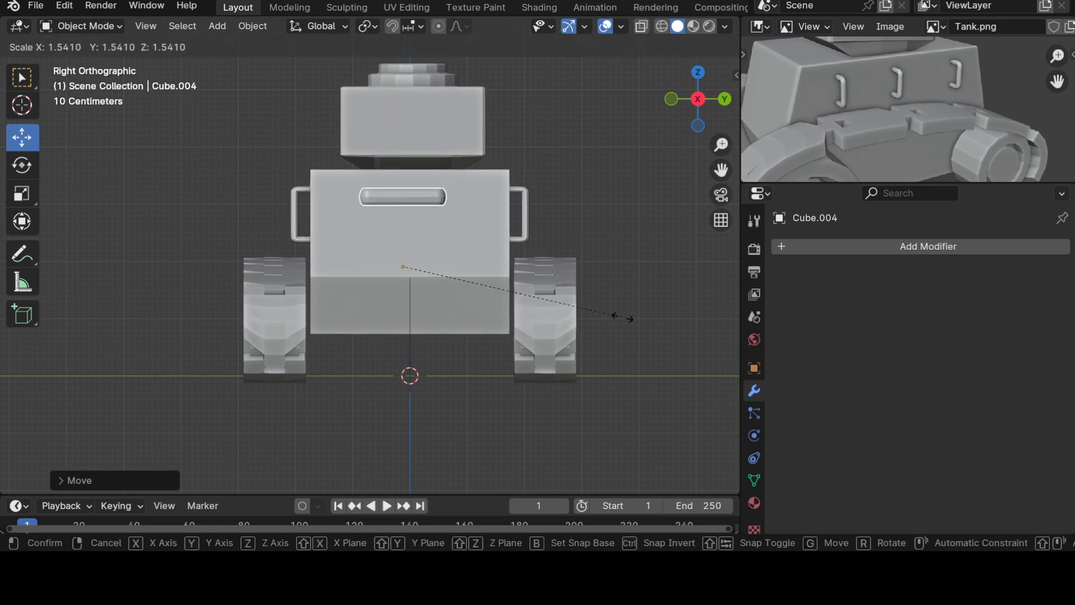
pyautogui.click(647, 323)
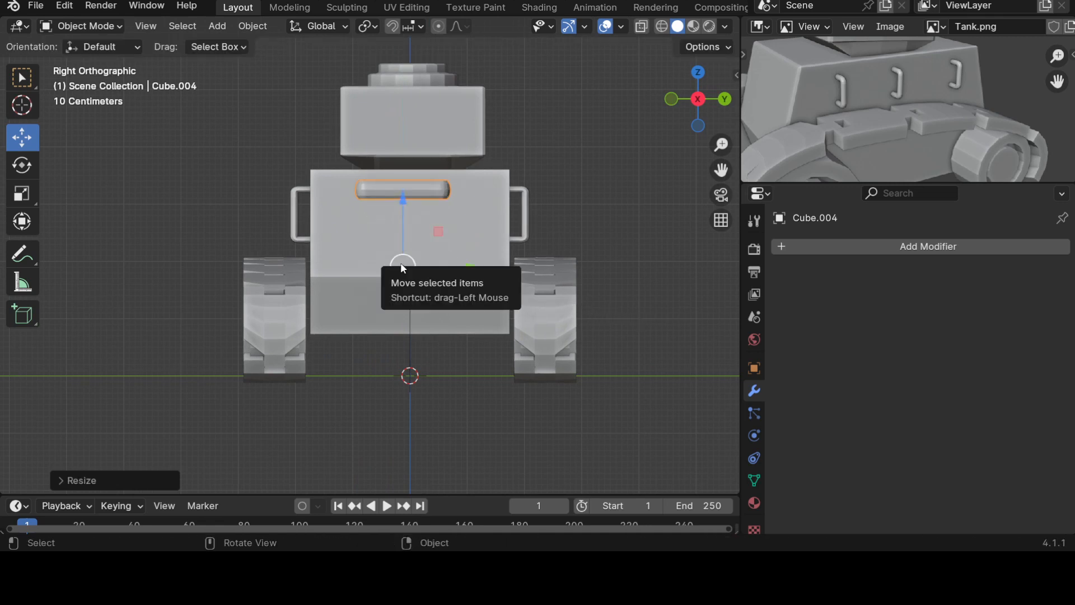
# Step: Move the rear handle's whole mesh down in Edit Mode so that it is centred on the object's origin
pyautogui.press('Tab')
pyautogui.press('a')
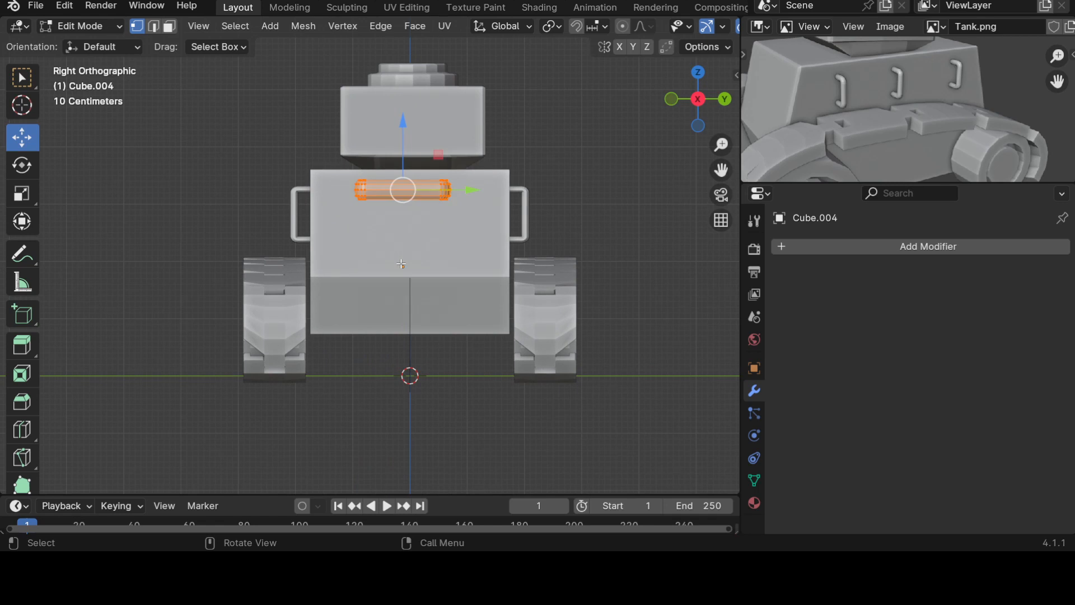
pyautogui.moveTo(403, 122); pyautogui.dragTo(409, 153)
pyautogui.press('Tab')
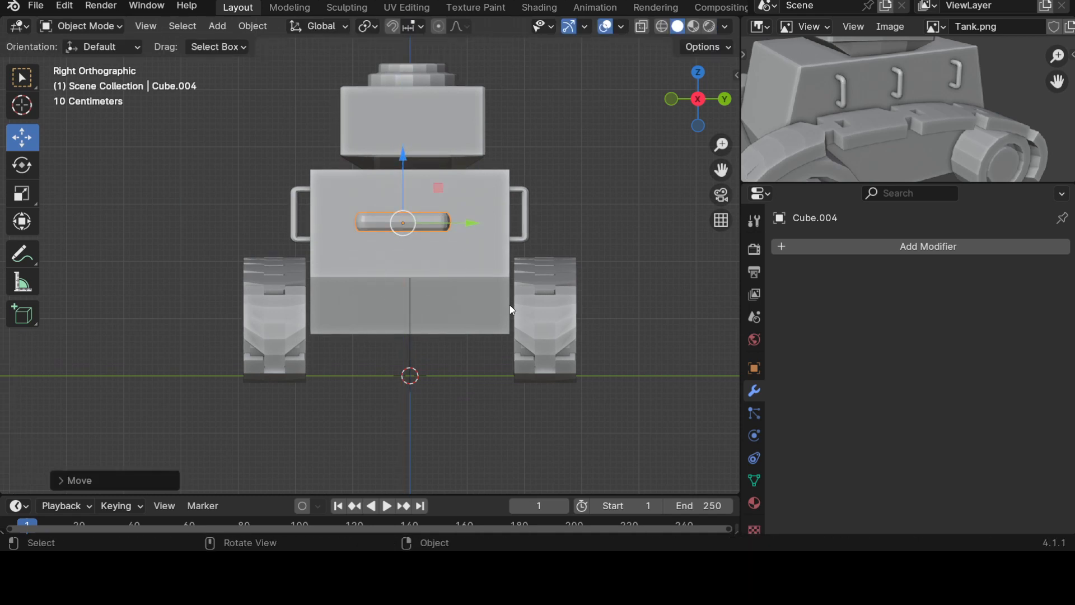
# Step: Scale the rear handle up uniformly by a factor of about 1.46
pyautogui.press('s')
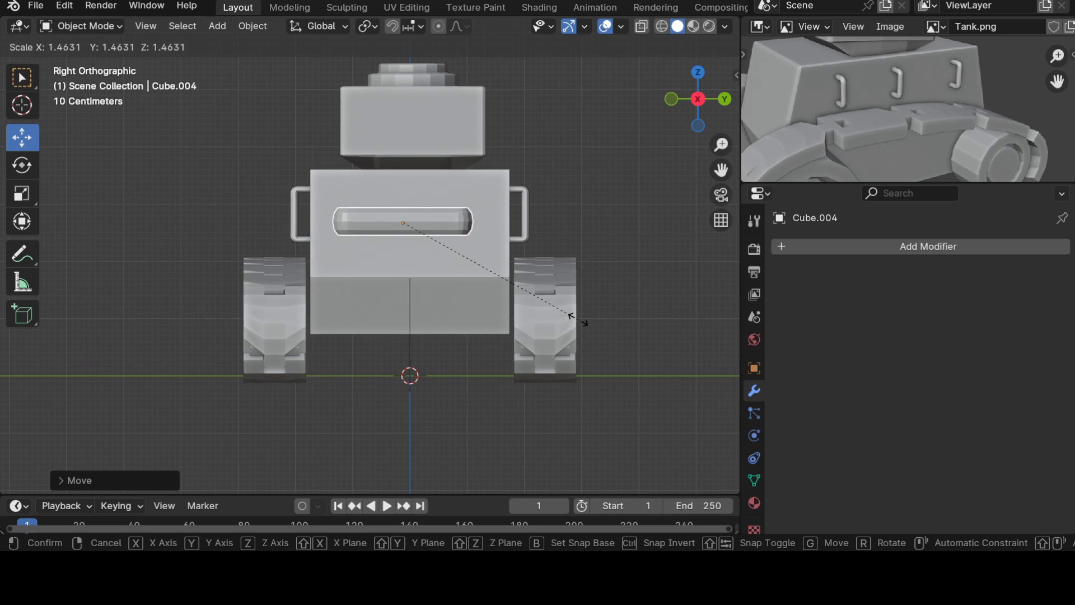
pyautogui.click(582, 315)
pyautogui.press('s')
pyautogui.press('z')
pyautogui.press('Escape')
# Step: Move the rear handle along X until its ends sink into the hull's rear face
pyautogui.moveTo(351, 342); pyautogui.dragTo(445, 423, button='middle')
pyautogui.moveTo(566, 421); pyautogui.dragTo(505, 342, button='middle')
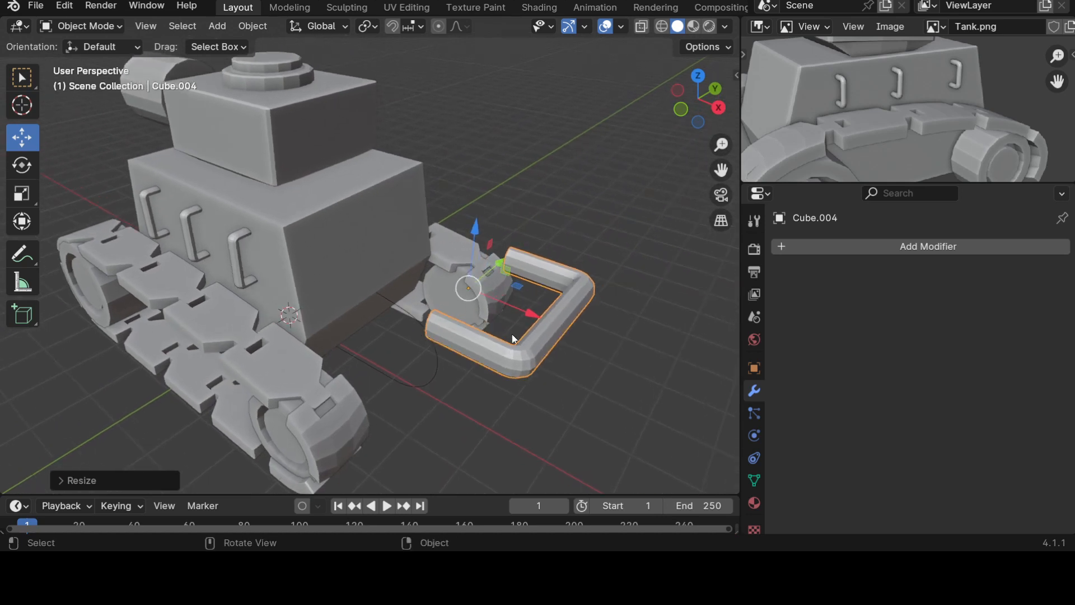
pyautogui.press('g')
pyautogui.press('x')
pyautogui.click(397, 257)
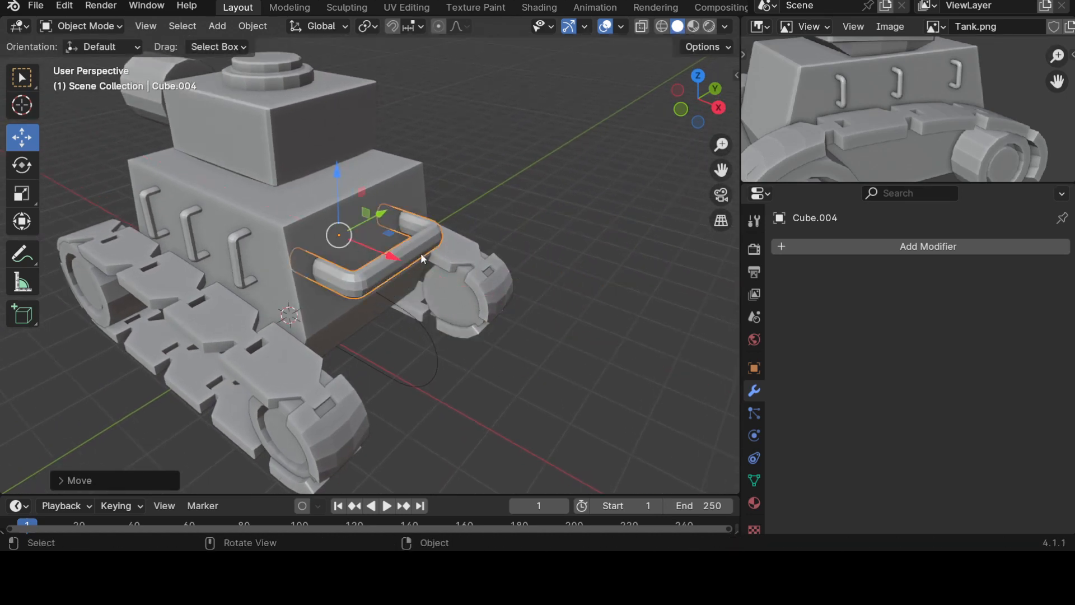
# Step: Deselect the rear handle and examine the whole tank from several angles
pyautogui.click(562, 185)
pyautogui.click(407, 261)
pyautogui.scroll(-3, 537, 325)
pyautogui.click(562, 339)
pyautogui.moveTo(411, 371); pyautogui.dragTo(490, 358, button='middle')
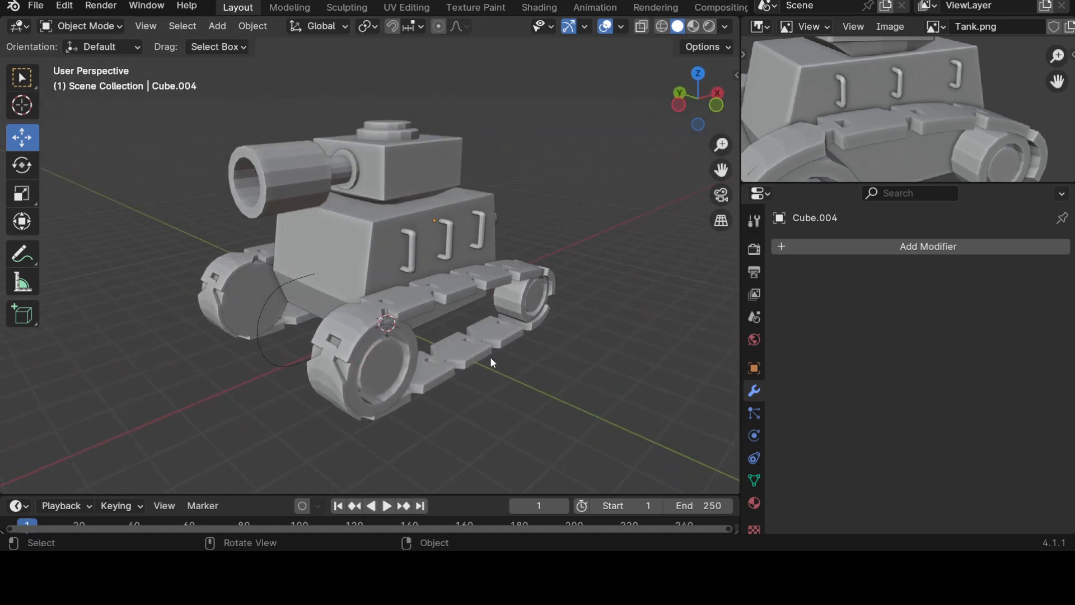
pyautogui.scroll(1, 492, 357)
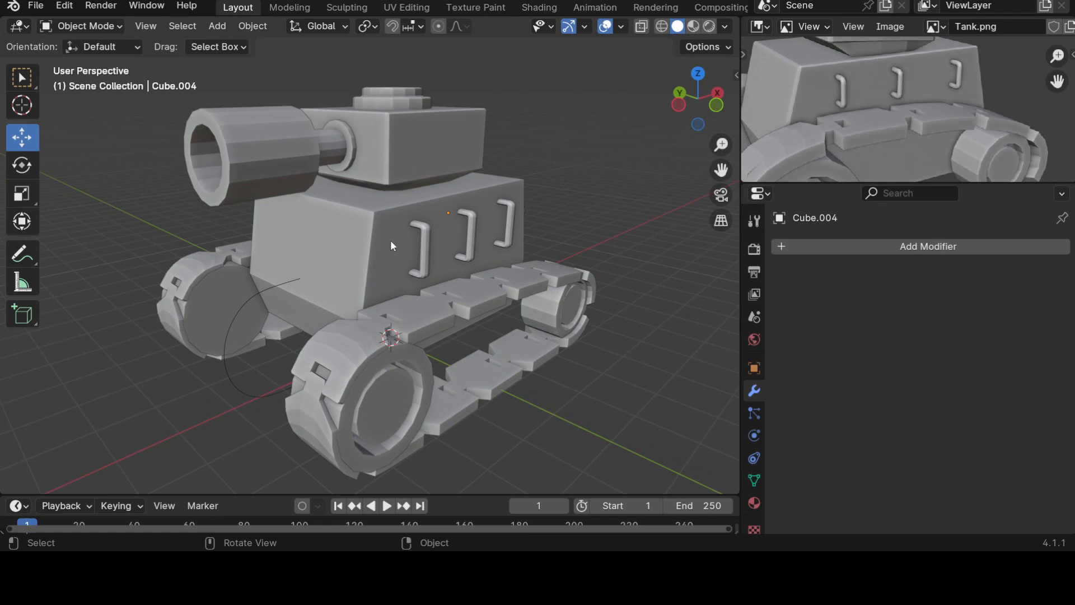
pyautogui.moveTo(543, 344)
pyautogui.mouseDown(button='middle')
pyautogui.moveTo(514, 338)
pyautogui.moveTo(525, 337)
pyautogui.mouseUp(button='middle')
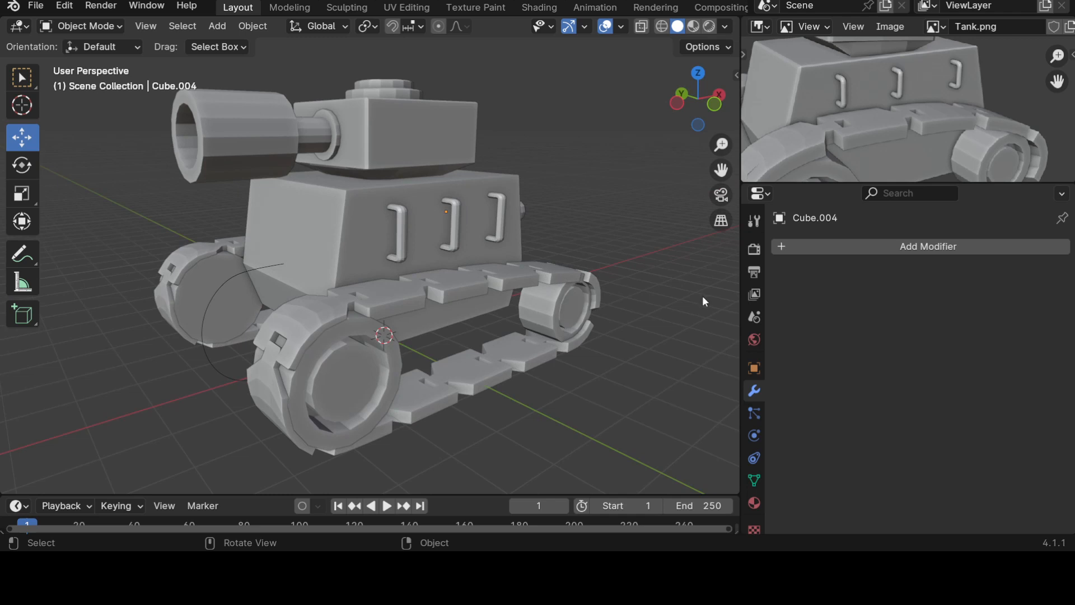
pyautogui.scroll(-2, 627, 344)
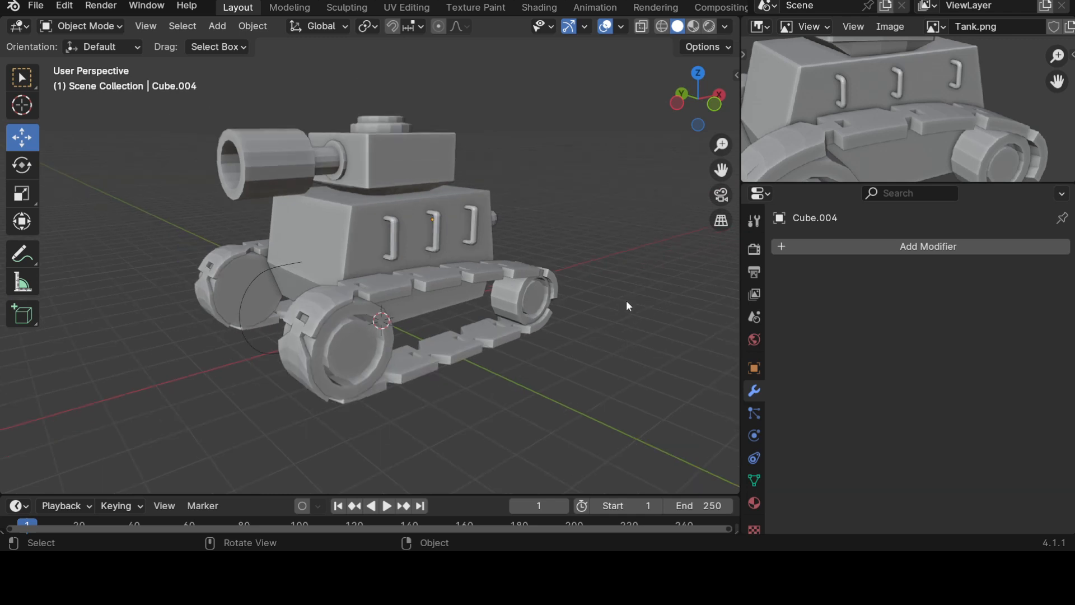
pyautogui.scroll(-4, 885, 142)
pyautogui.moveTo(469, 244); pyautogui.dragTo(415, 234, button='middle')
# Step: Select the turret and hide all other objects to isolate it
pyautogui.click(395, 207)
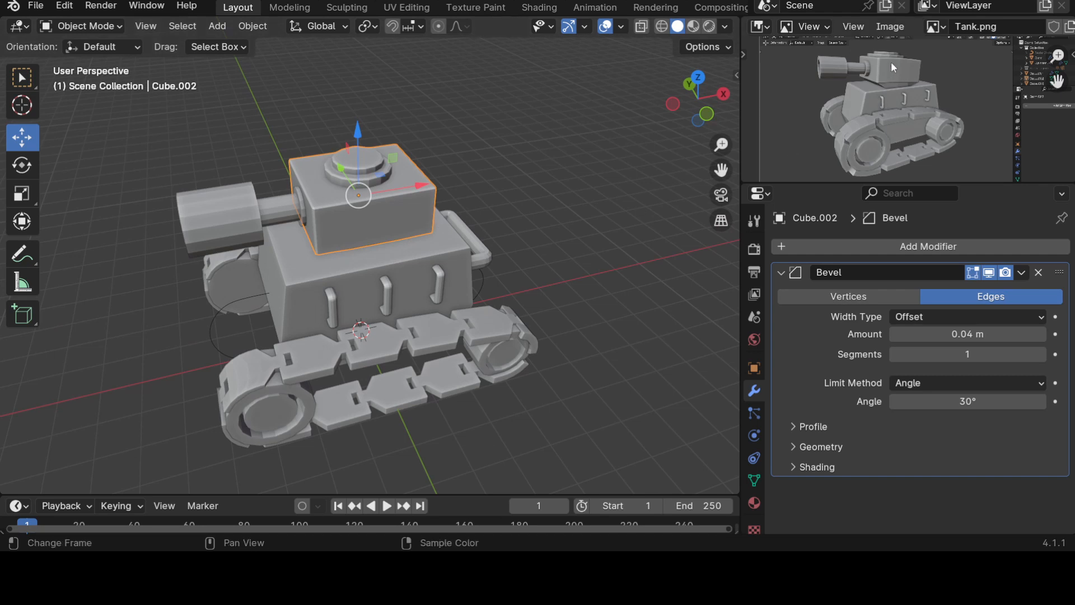
pyautogui.keyDown('shift'); pyautogui.moveTo(448, 251); pyautogui.dragTo(479, 298, button='middle'); pyautogui.keyUp('shift')
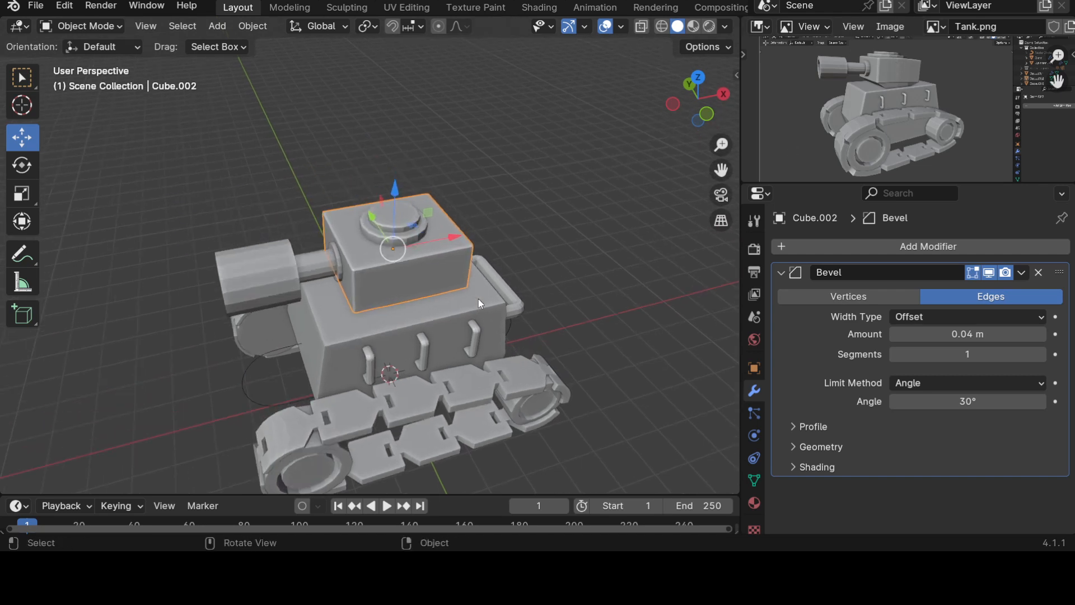
pyautogui.press('h')
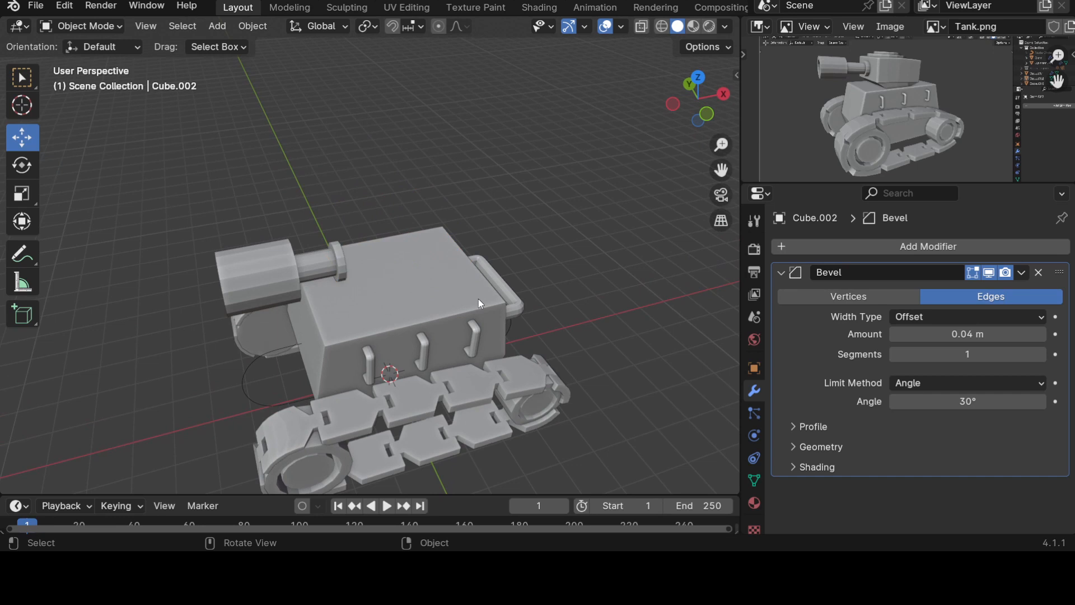
pyautogui.hotkey('alt', 'h')
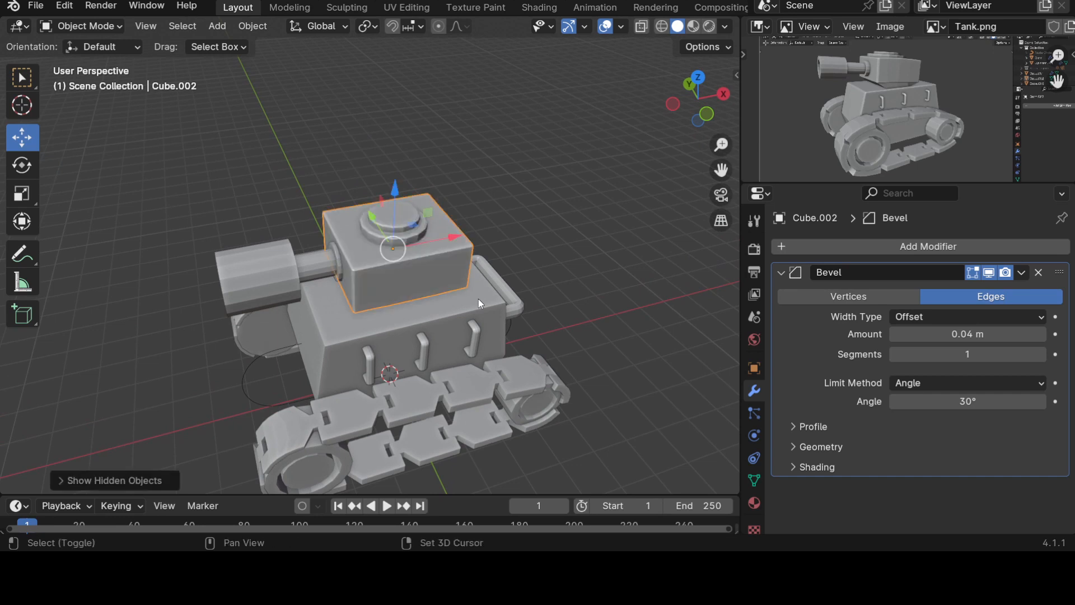
pyautogui.hotkey('shift', 'h')
pyautogui.click(518, 289)
pyautogui.click(437, 266)
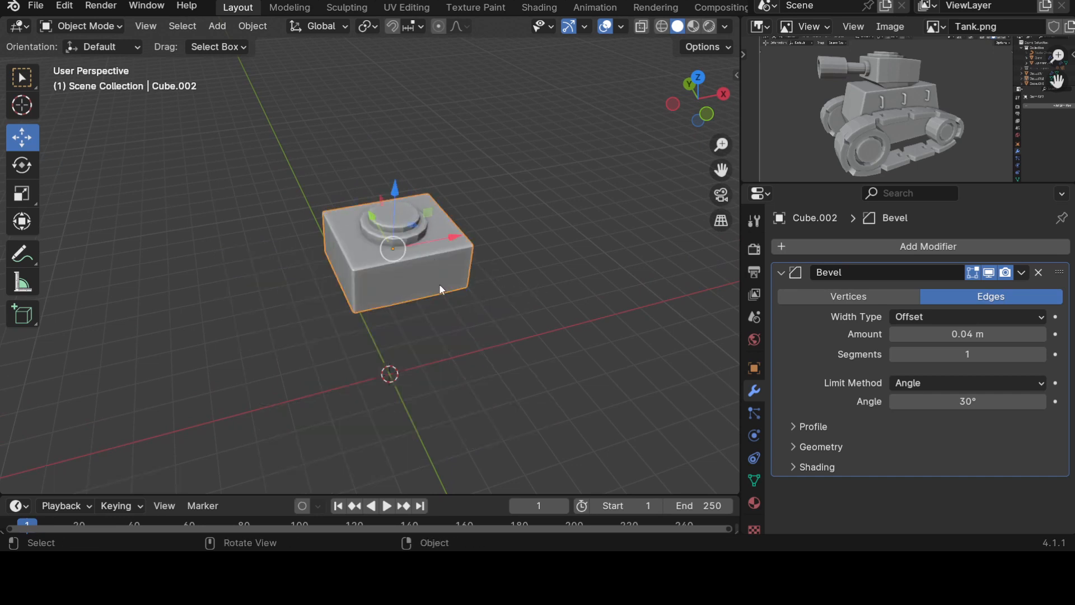
# Step: Select only the turret's linked box geometry in Edit Mode, leaving out the hatch, and scale it along Z
pyautogui.press('Tab')
pyautogui.scroll(3, 447, 308)
pyautogui.hotkey('alt', 'a')
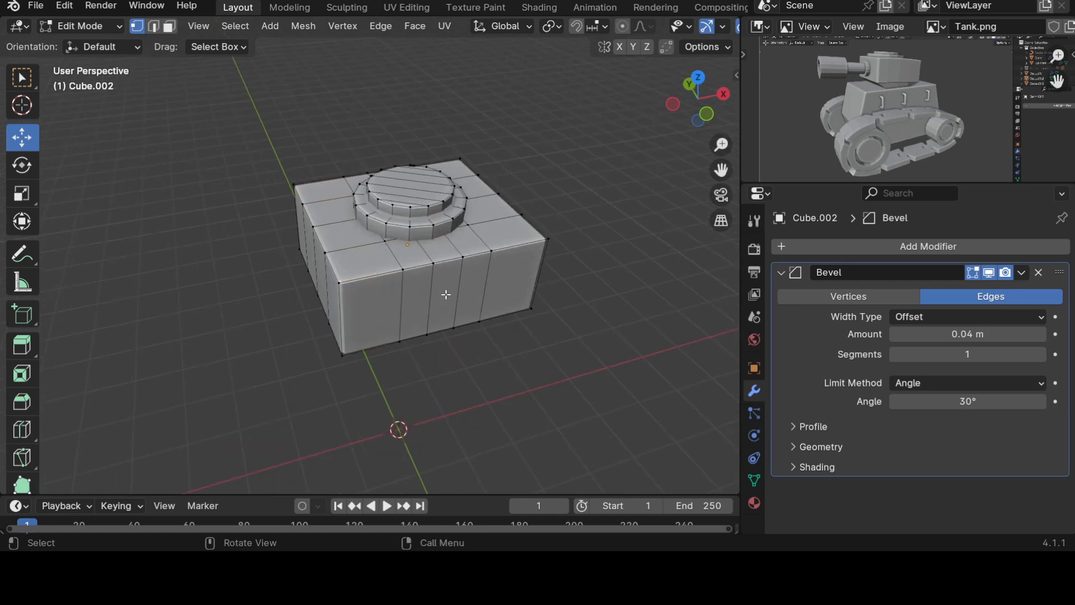
pyautogui.keyDown('alt'); pyautogui.click(443, 295); pyautogui.keyUp('alt')
pyautogui.hotkey('ctrl', 'l')
pyautogui.press('s')
pyautogui.press('z')
pyautogui.click(478, 369)
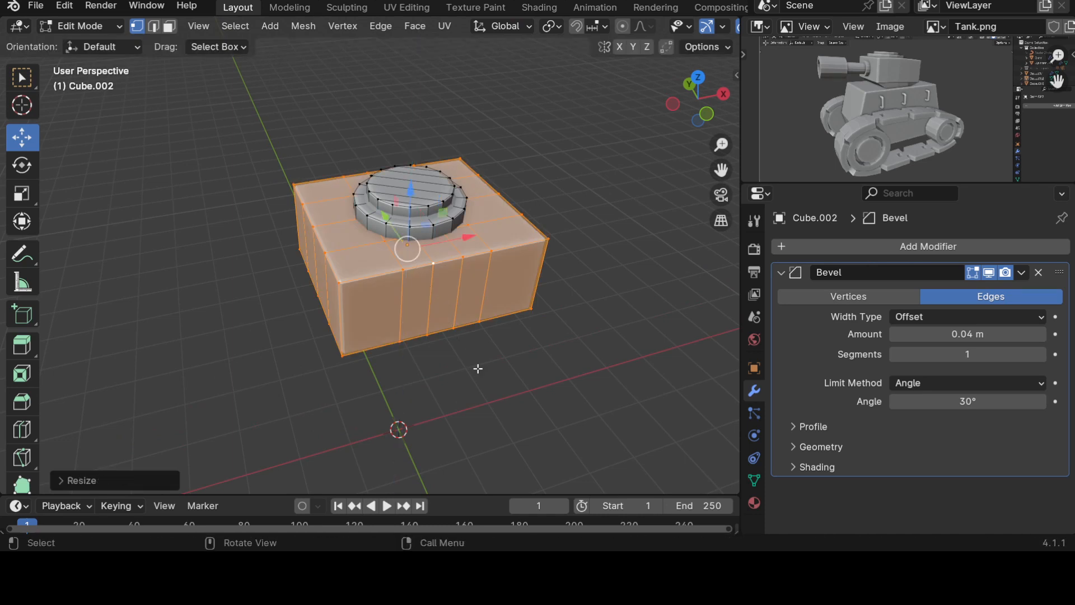
# Step: Select the linked hatch geometry on top of the turret in Edit Mode and hide it
pyautogui.click(562, 327)
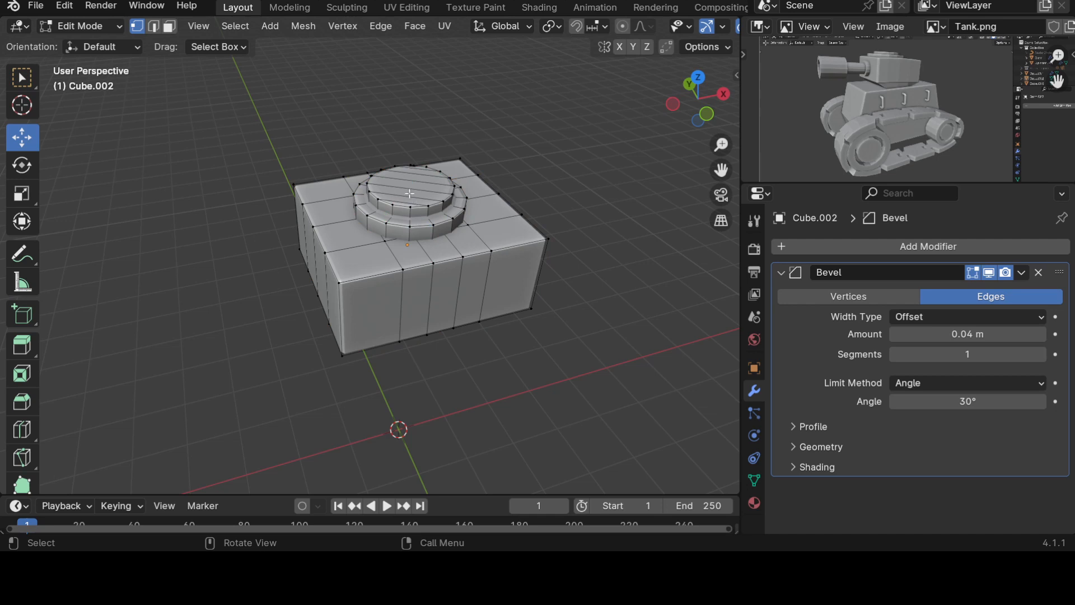
pyautogui.press('l')
pyautogui.press('h')
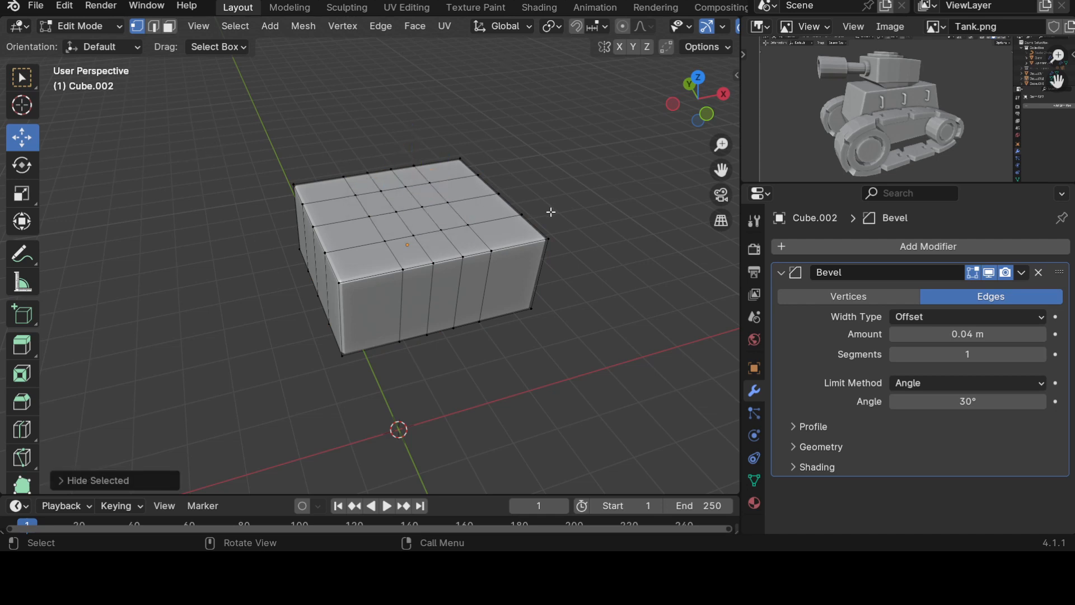
pyautogui.scroll(-2, 524, 156)
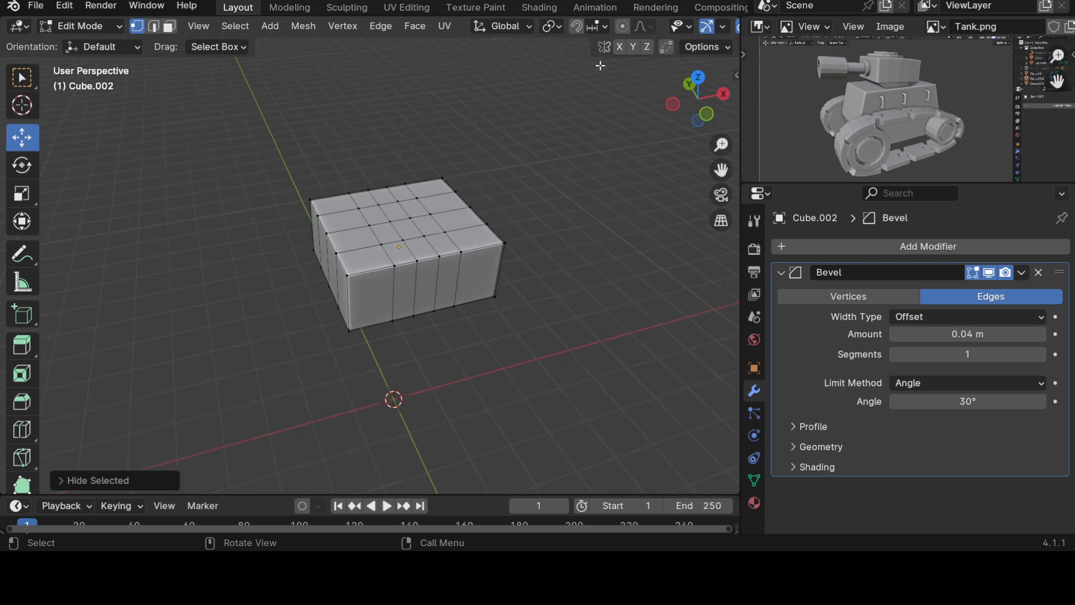
# Step: Turn on proportional editing and select the two central vertices on the turret box's top face
pyautogui.click(621, 27)
pyautogui.press('KP_7')
pyautogui.scroll(3, 413, 269)
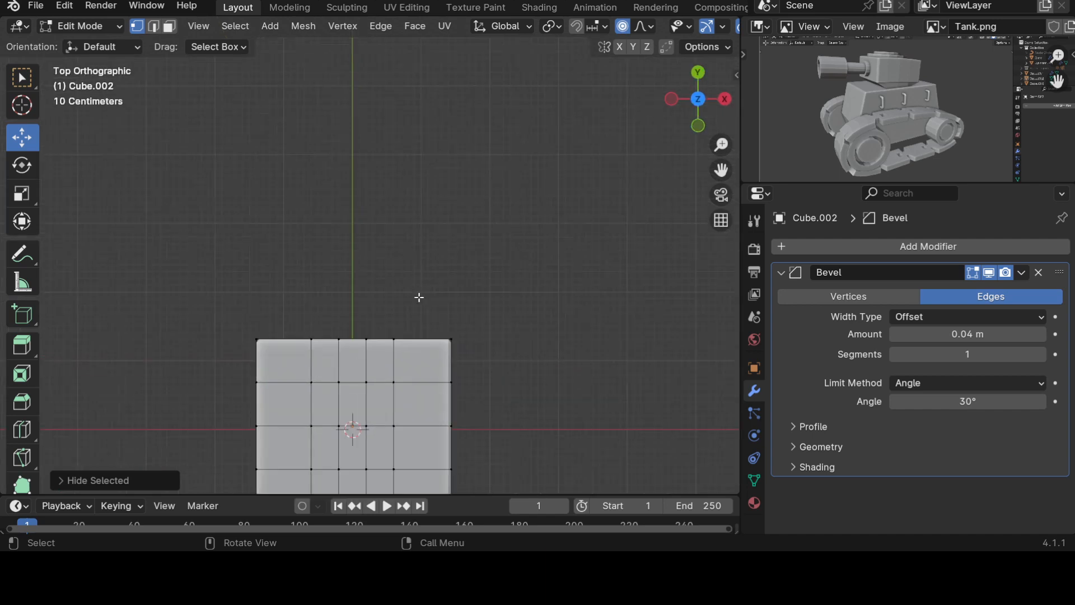
pyautogui.keyDown('shift'); pyautogui.moveTo(420, 298); pyautogui.dragTo(465, 288, button='middle'); pyautogui.keyUp('shift')
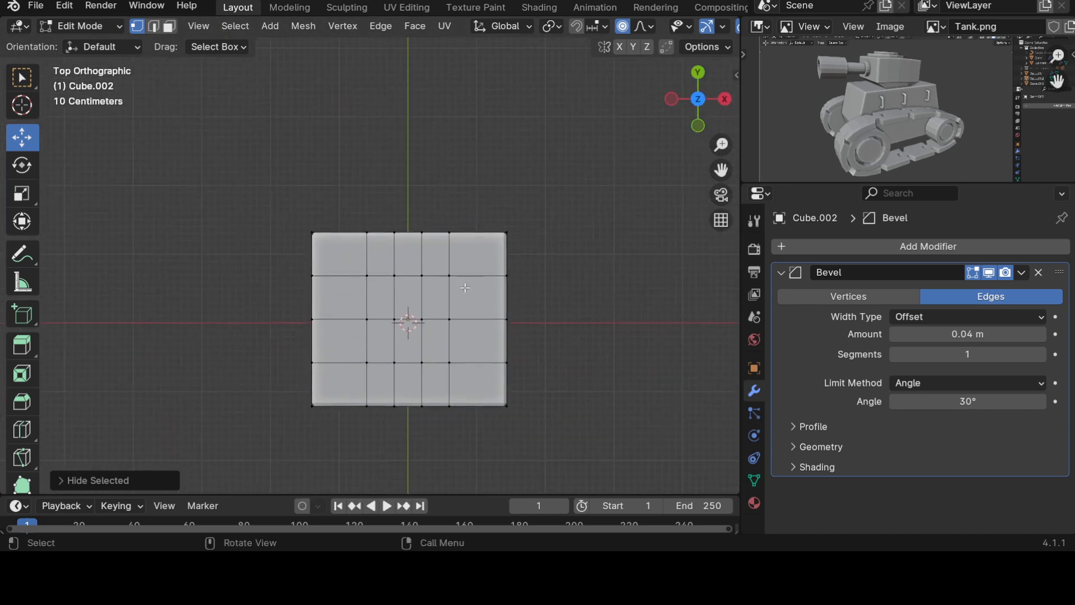
pyautogui.click(396, 323)
pyautogui.keyDown('shift'); pyautogui.click(421, 321); pyautogui.keyUp('shift')
pyautogui.moveTo(421, 320); pyautogui.dragTo(420, 371, button='middle')
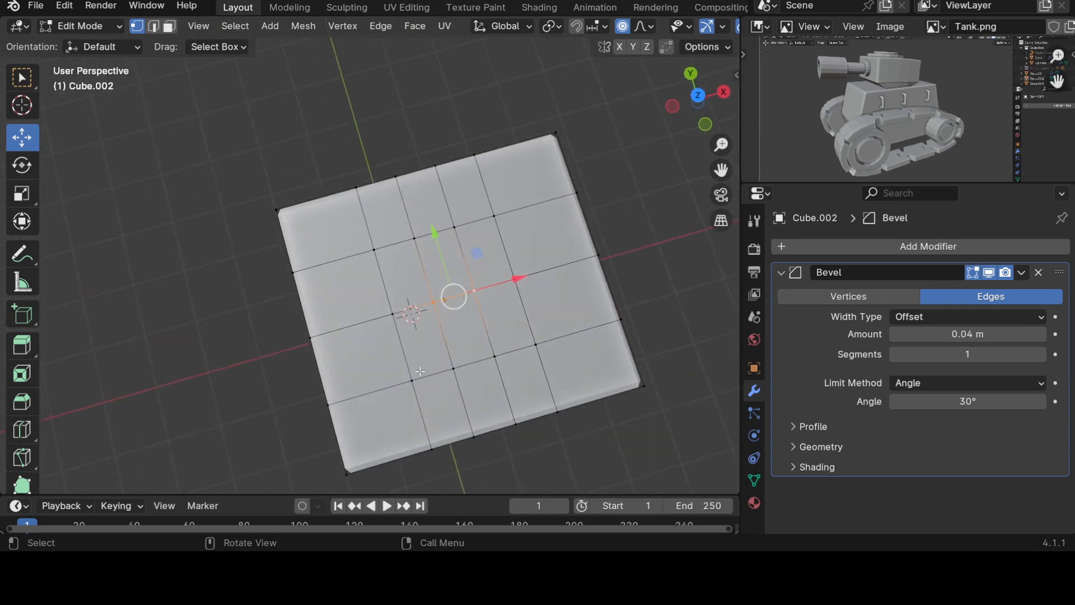
# Step: Enlarge the proportional editing influence to about 1.77 m while moving the two central top vertices
pyautogui.press('g')
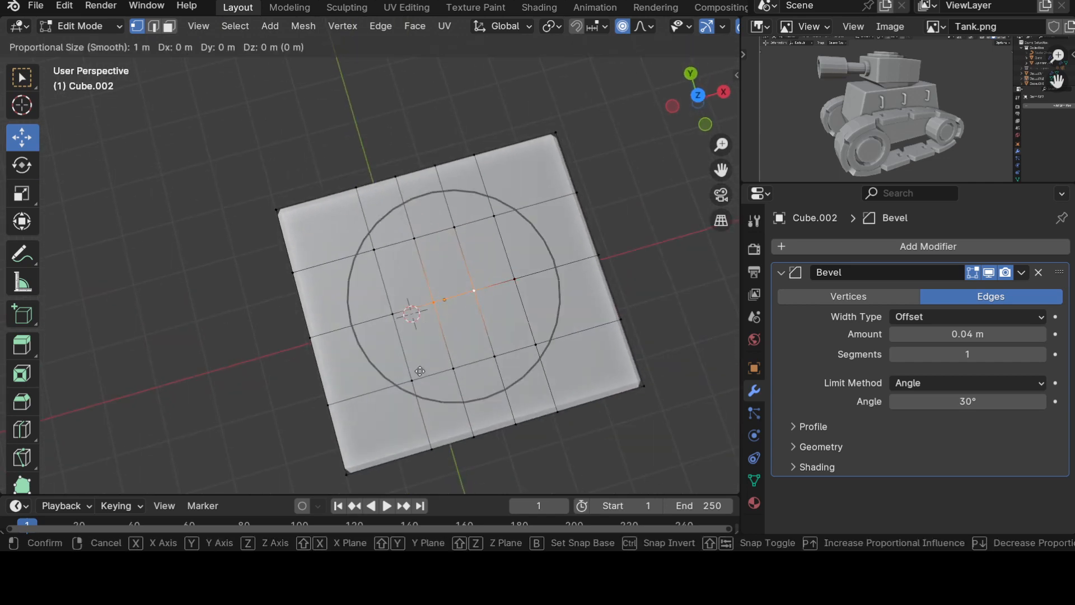
pyautogui.click(420, 371)
pyautogui.moveTo(531, 393); pyautogui.dragTo(396, 263, button='middle')
pyautogui.moveTo(365, 200); pyautogui.dragTo(365, 194)
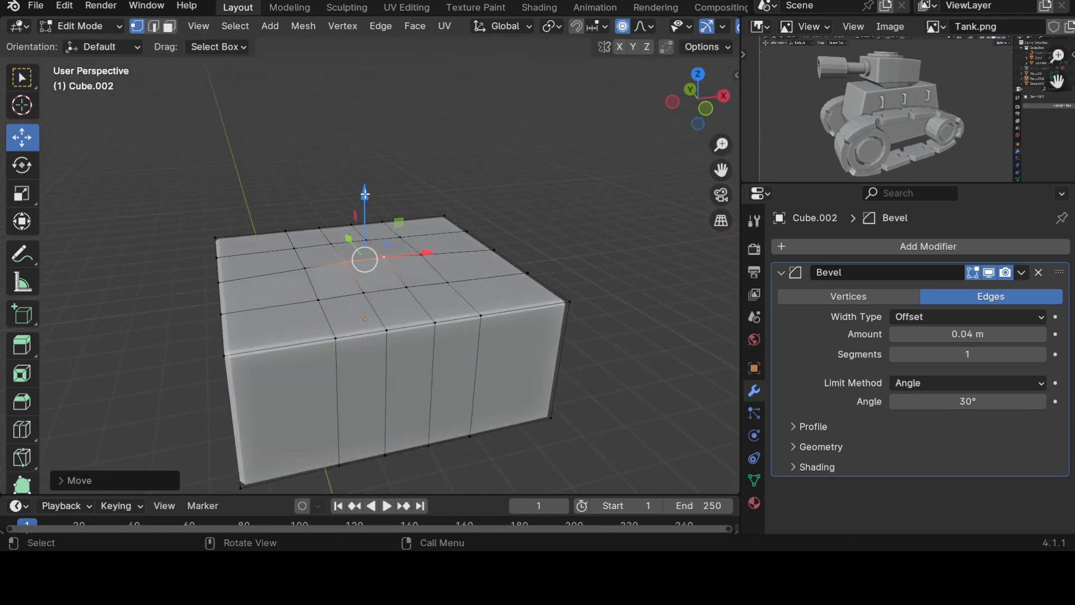
pyautogui.press('g')
pyautogui.scroll(-4, 391, 220)
pyautogui.click(390, 220)
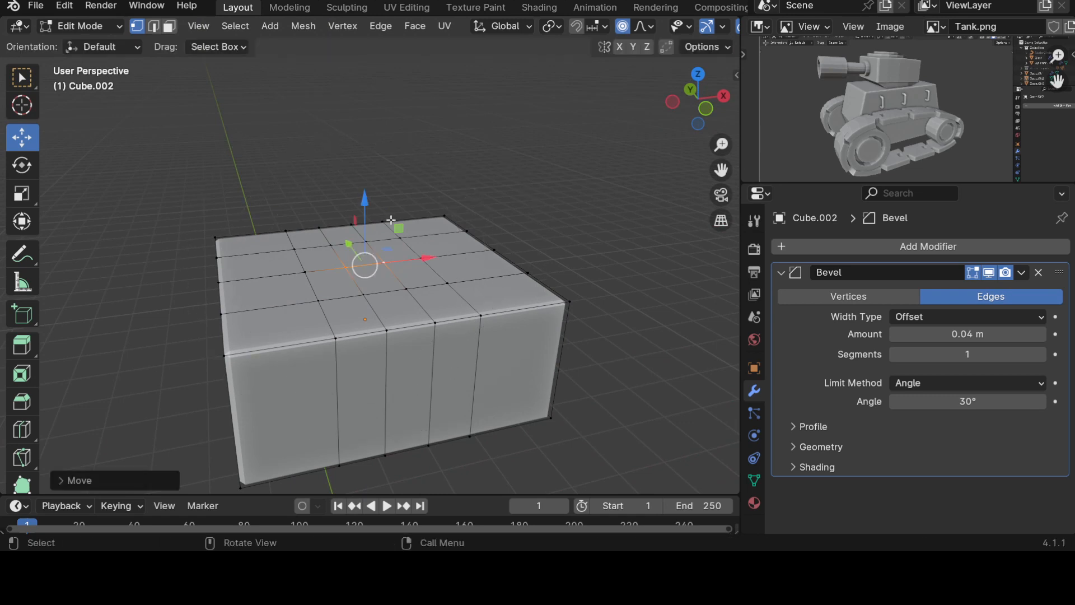
pyautogui.press('KP_7')
pyautogui.press('g')
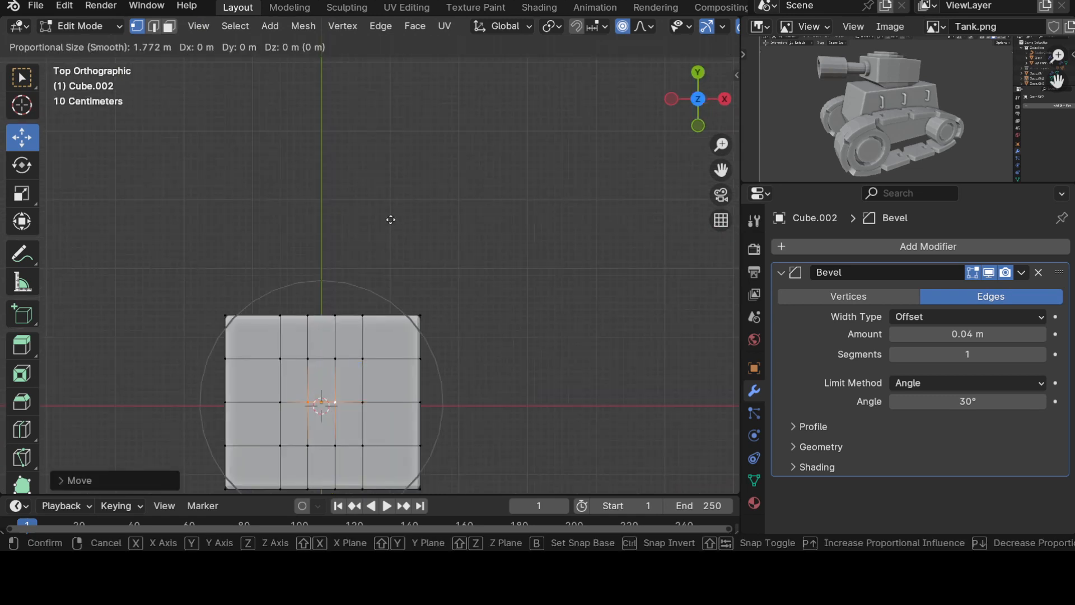
pyautogui.click(391, 220)
# Step: Raise the two central top vertices slightly along Z to give the turret's roof a gentle dome
pyautogui.press('KP_5')
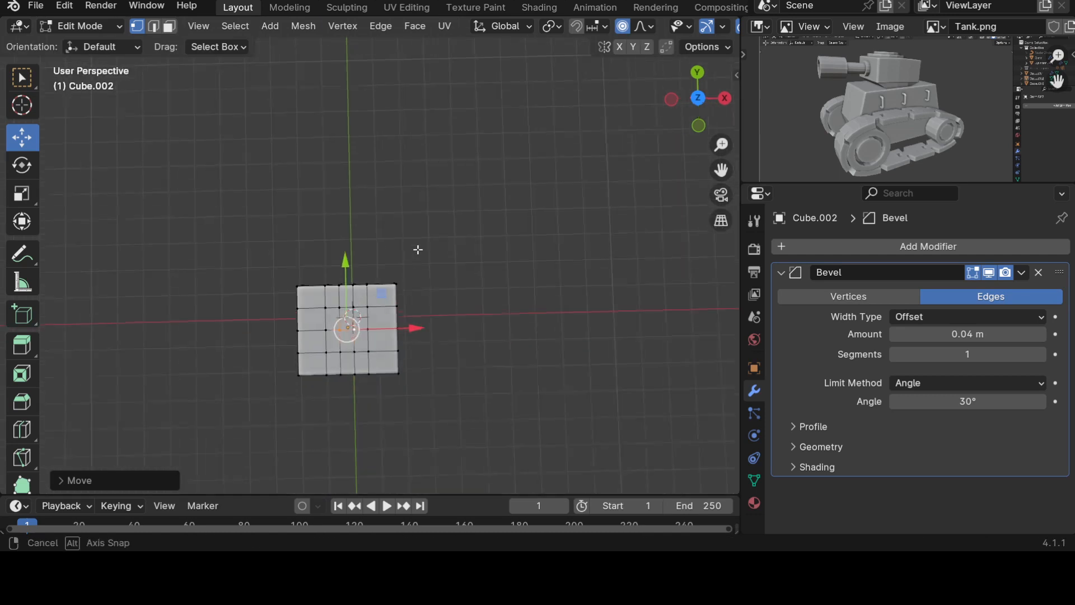
pyautogui.moveTo(411, 264); pyautogui.dragTo(482, 126, button='middle')
pyautogui.moveTo(398, 183); pyautogui.dragTo(398, 173)
pyautogui.moveTo(507, 289); pyautogui.dragTo(452, 261, button='middle')
# Step: Return to Object Mode, reveal all hidden tank parts and deselect everything
pyautogui.press('Tab')
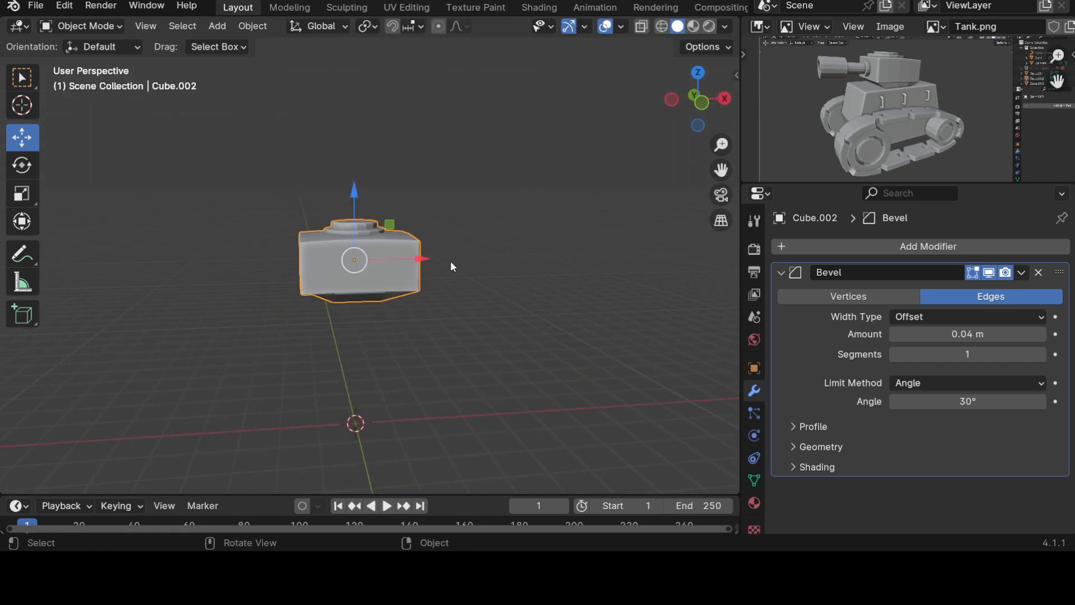
pyautogui.scroll(4, 490, 288)
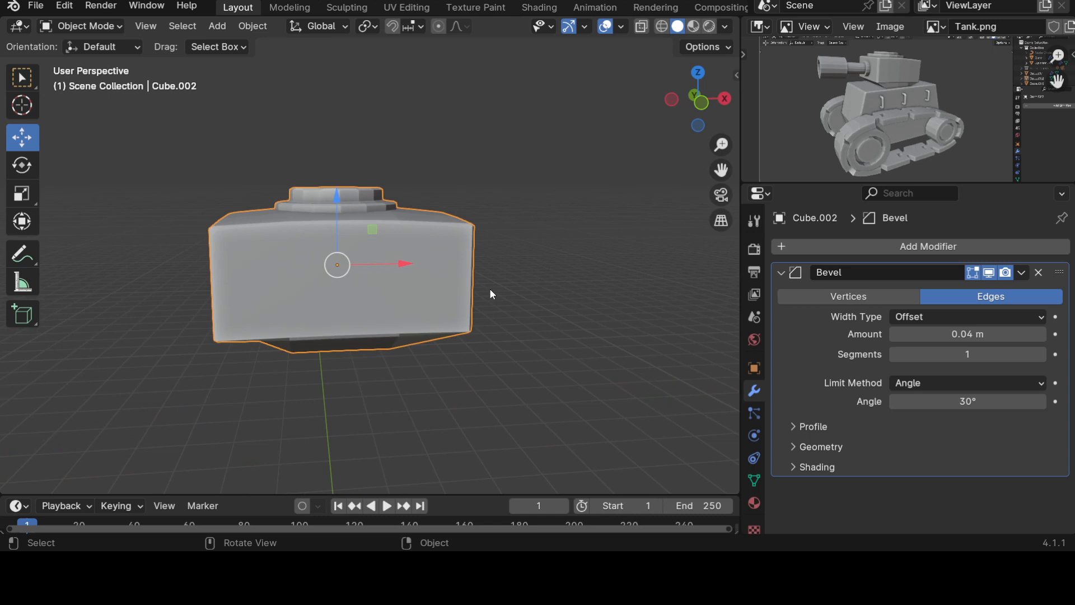
pyautogui.hotkey('alt', 'h')
pyautogui.click(485, 175)
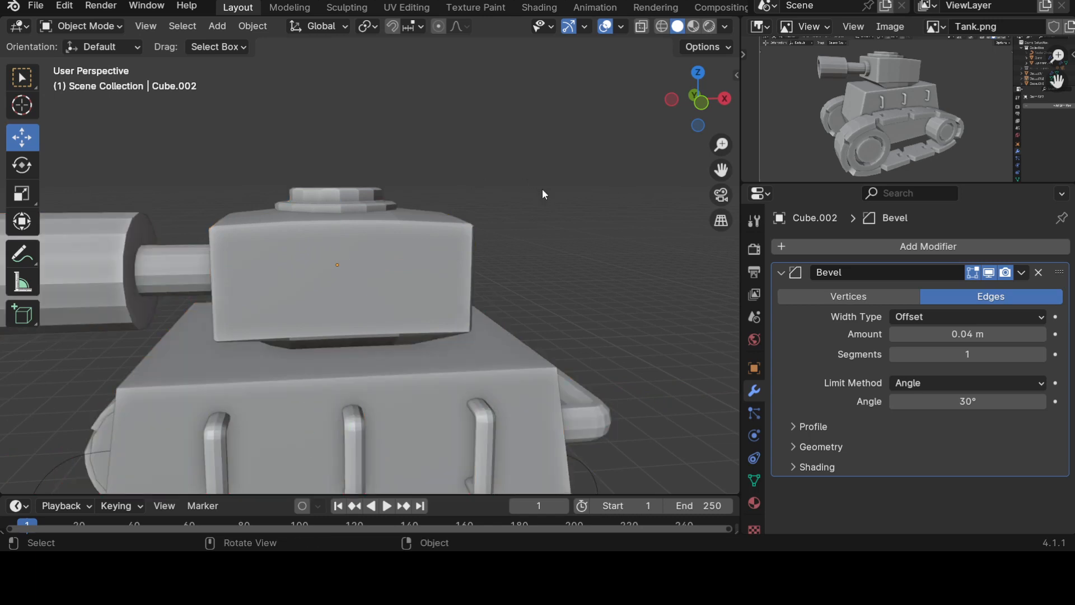
# Step: Examine the turret, hull and tracks of the whole tank from several angles
pyautogui.scroll(-5, 542, 191)
pyautogui.moveTo(420, 359); pyautogui.dragTo(488, 340, button='middle')
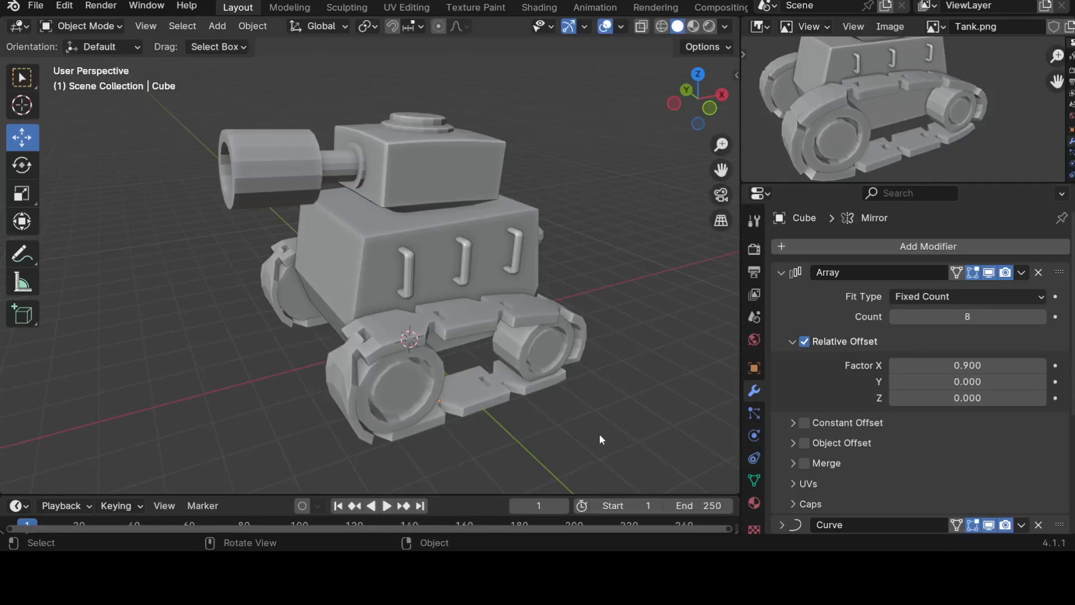
pyautogui.scroll(3, 585, 442)
pyautogui.moveTo(585, 442); pyautogui.dragTo(556, 425, button='middle')
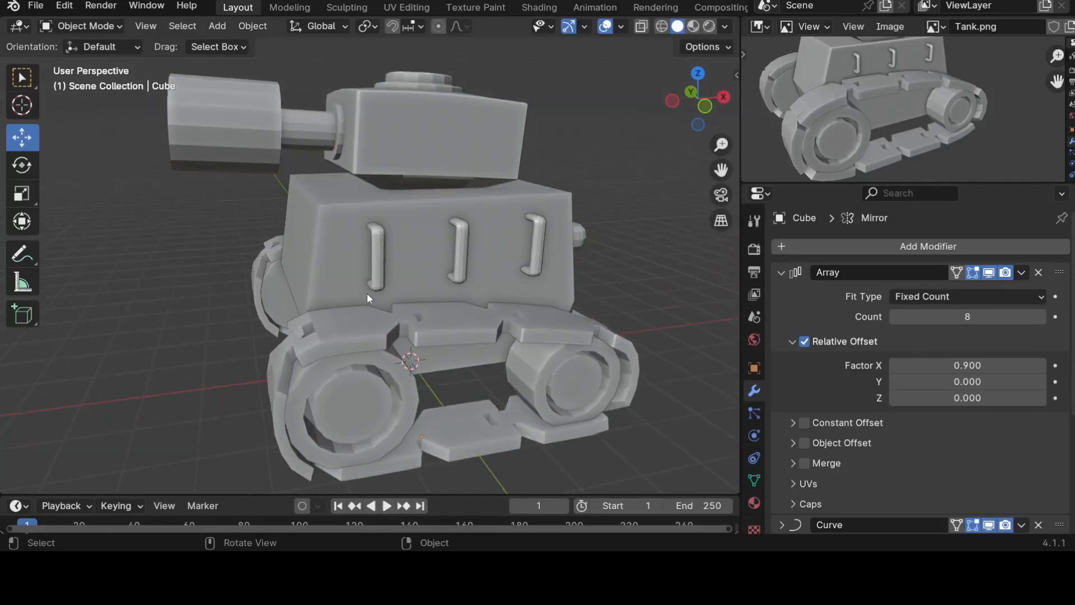
pyautogui.moveTo(368, 294); pyautogui.dragTo(389, 288, button='middle')
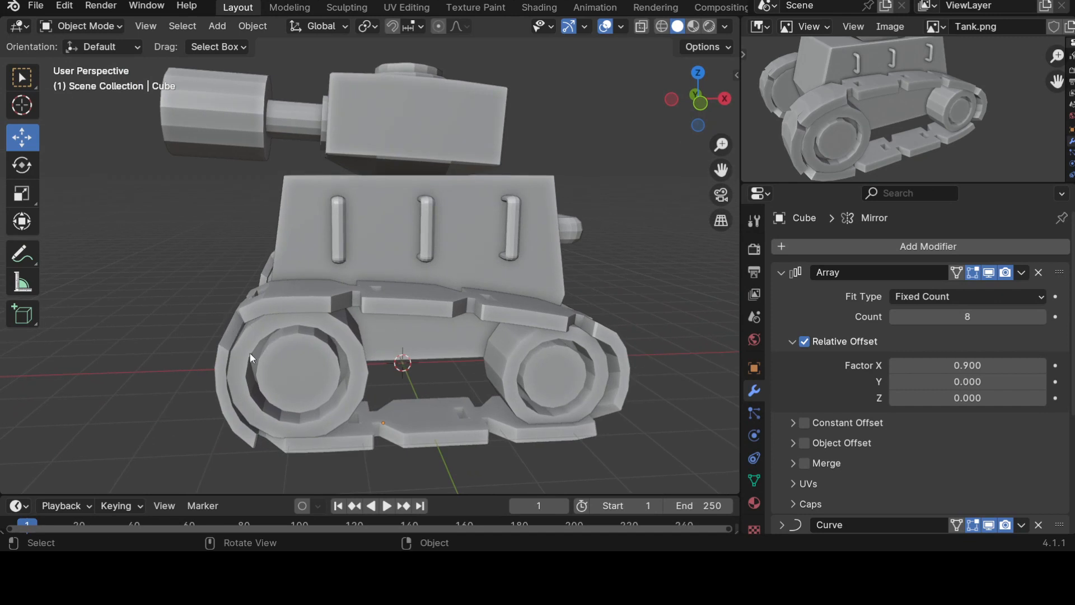
pyautogui.moveTo(296, 226); pyautogui.dragTo(354, 263, button='middle')
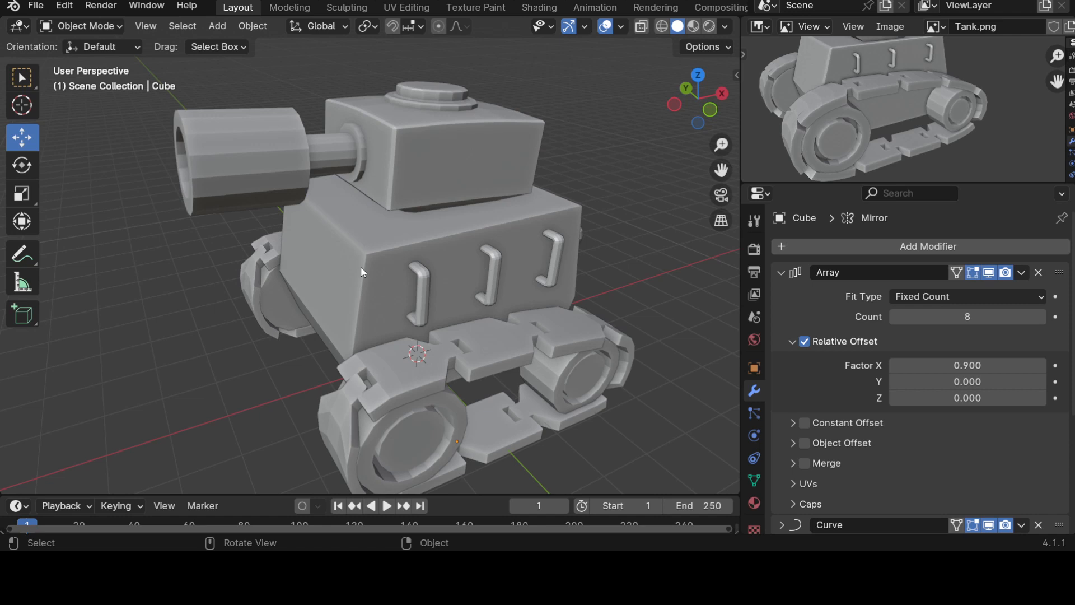
pyautogui.click(361, 267)
pyautogui.scroll(-4, 521, 303)
pyautogui.moveTo(521, 304); pyautogui.dragTo(412, 197, button='middle')
# Step: Try rotating the turret together with its barrel about the Z axis and about the Y axis
pyautogui.click(418, 178)
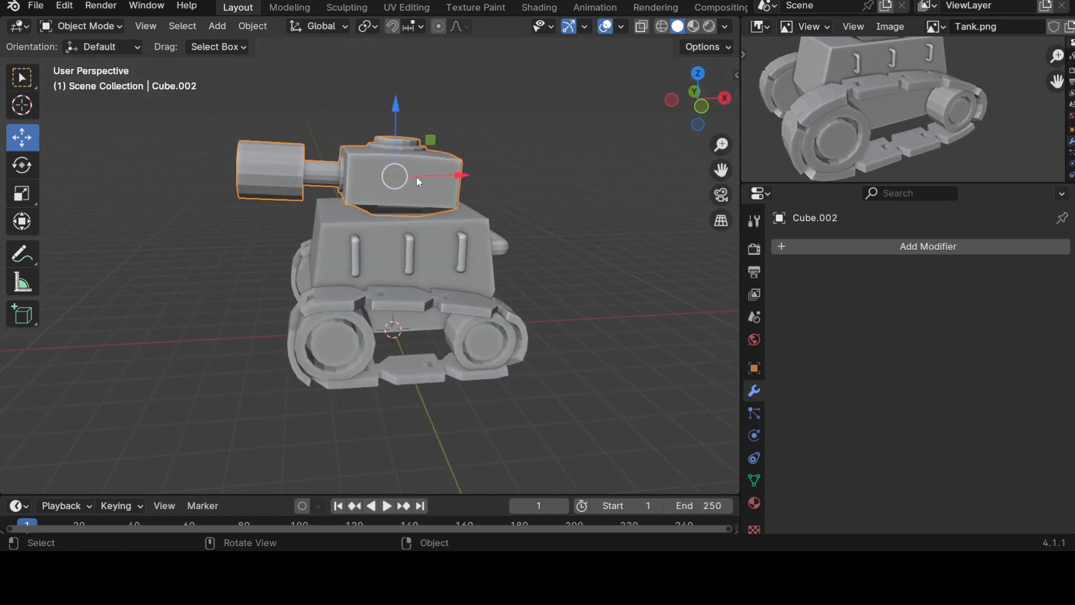
pyautogui.press('r')
pyautogui.press('z')
pyautogui.click(503, 281)
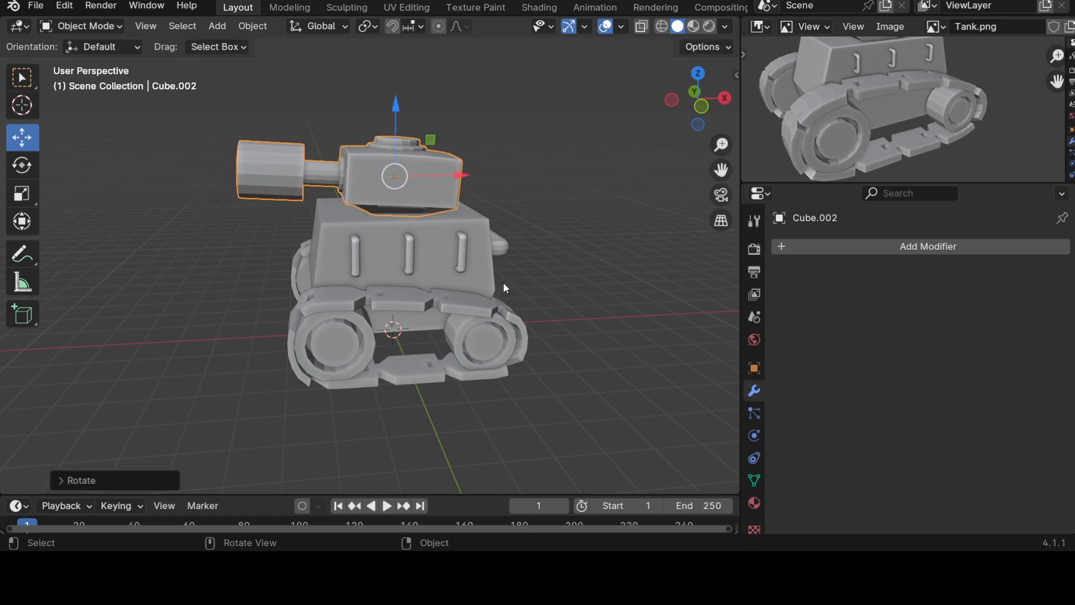
pyautogui.press('r')
pyautogui.press('y')
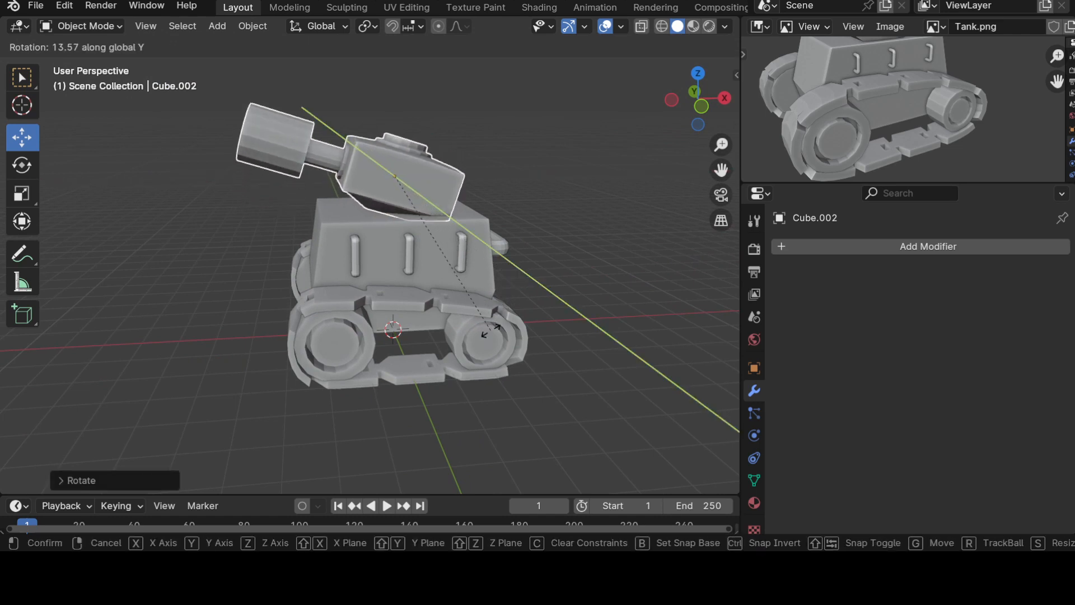
pyautogui.click(521, 304)
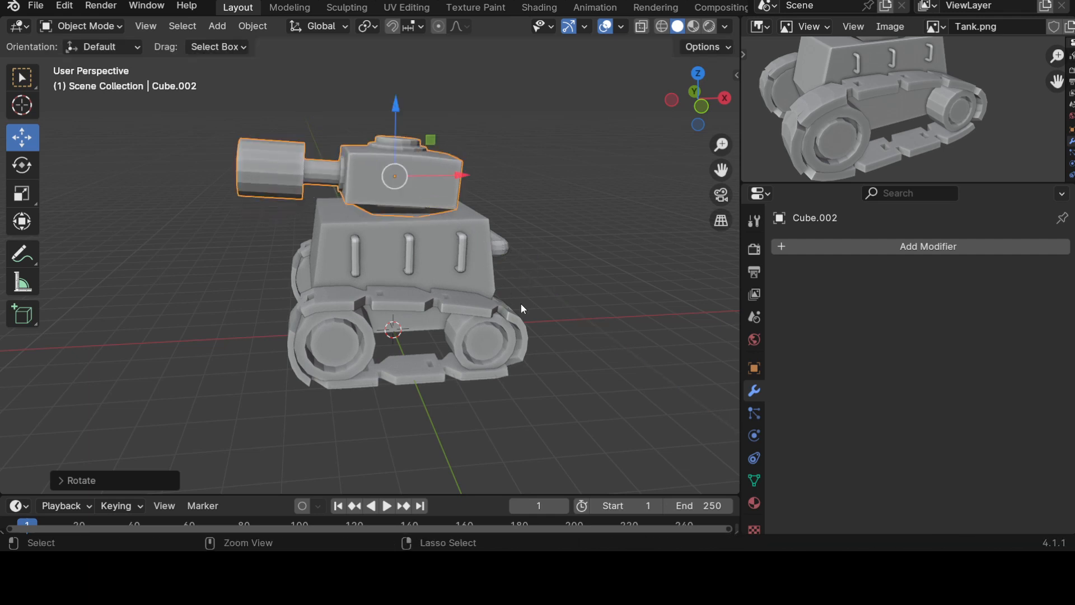
pyautogui.click(547, 303)
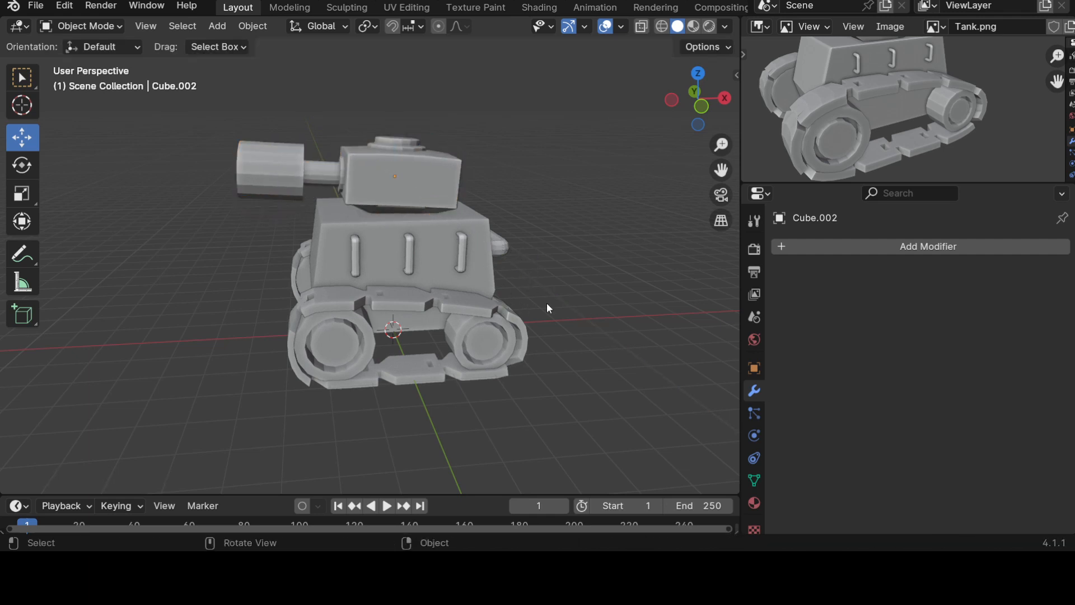
# Step: Select the tracks and move them along X in both directions to run their links around the wheels
pyautogui.click(453, 307)
pyautogui.scroll(4, 503, 374)
pyautogui.moveTo(492, 332); pyautogui.dragTo(492, 373, button='middle')
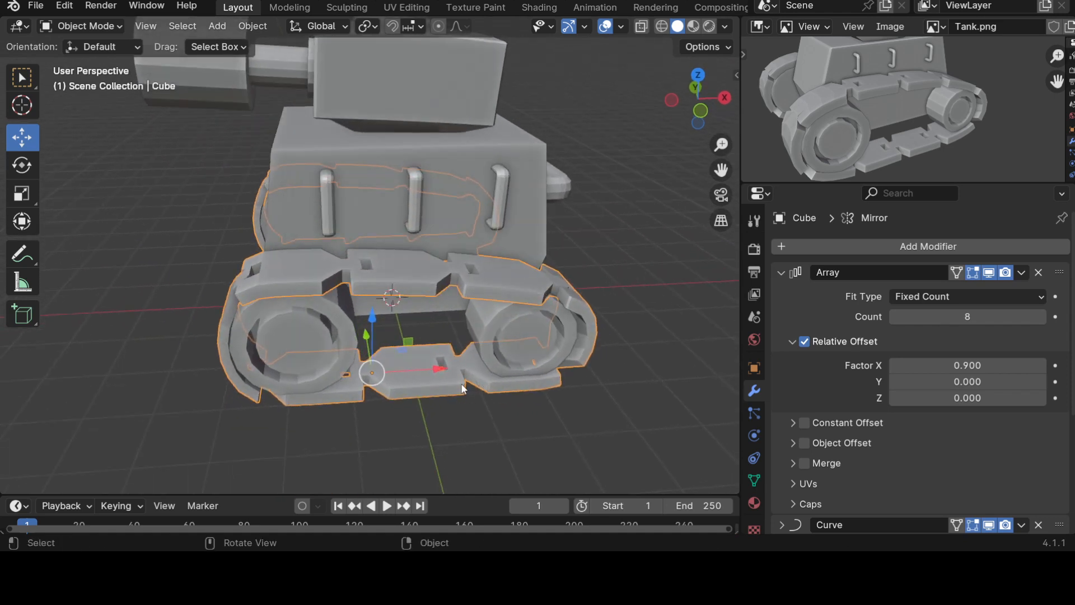
pyautogui.moveTo(435, 369); pyautogui.dragTo(359, 367)
pyautogui.scroll(-3, 358, 367)
pyautogui.moveTo(367, 352); pyautogui.dragTo(456, 291, button='middle')
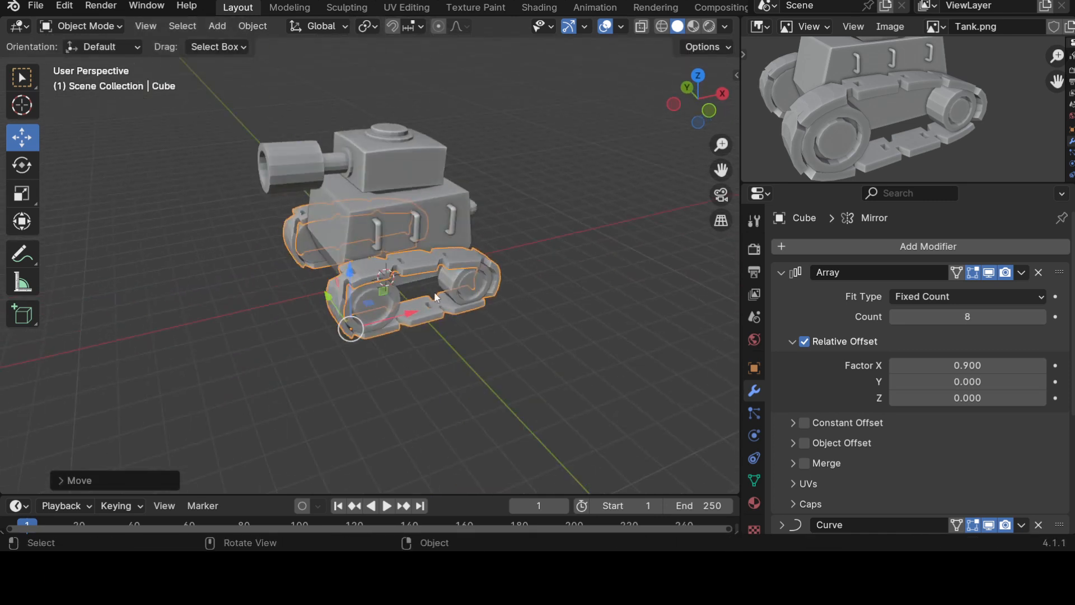
pyautogui.scroll(4, 445, 323)
pyautogui.moveTo(388, 385); pyautogui.dragTo(505, 355)
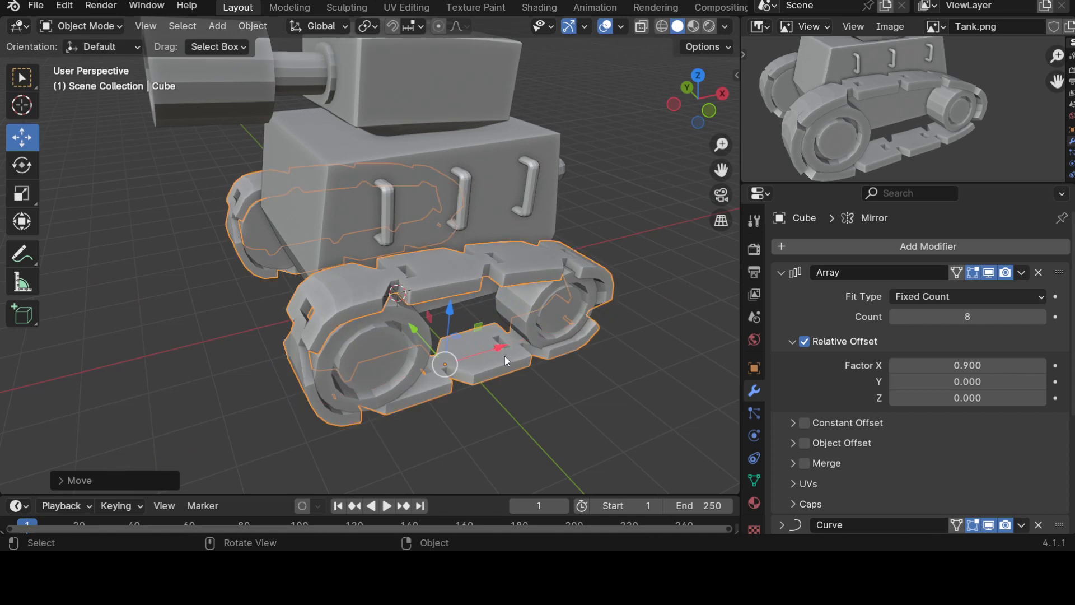
pyautogui.click(602, 401)
pyautogui.click(507, 381)
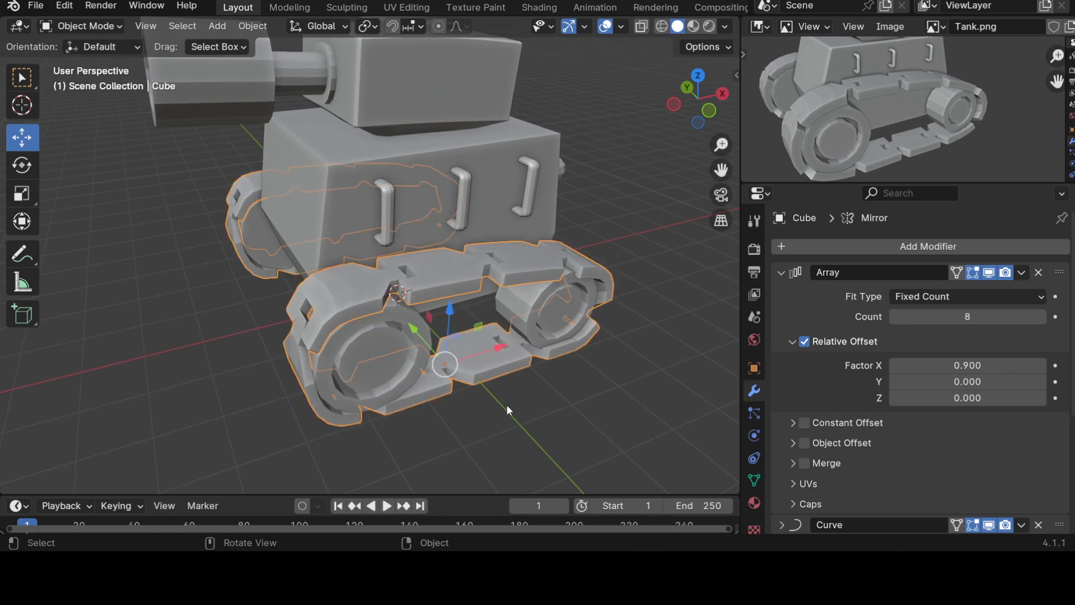
# Step: Deselect the tracks and hide the viewport gizmos for an unobstructed view of the tank
pyautogui.moveTo(644, 108); pyautogui.dragTo(448, 310, button='middle')
pyautogui.click(600, 136)
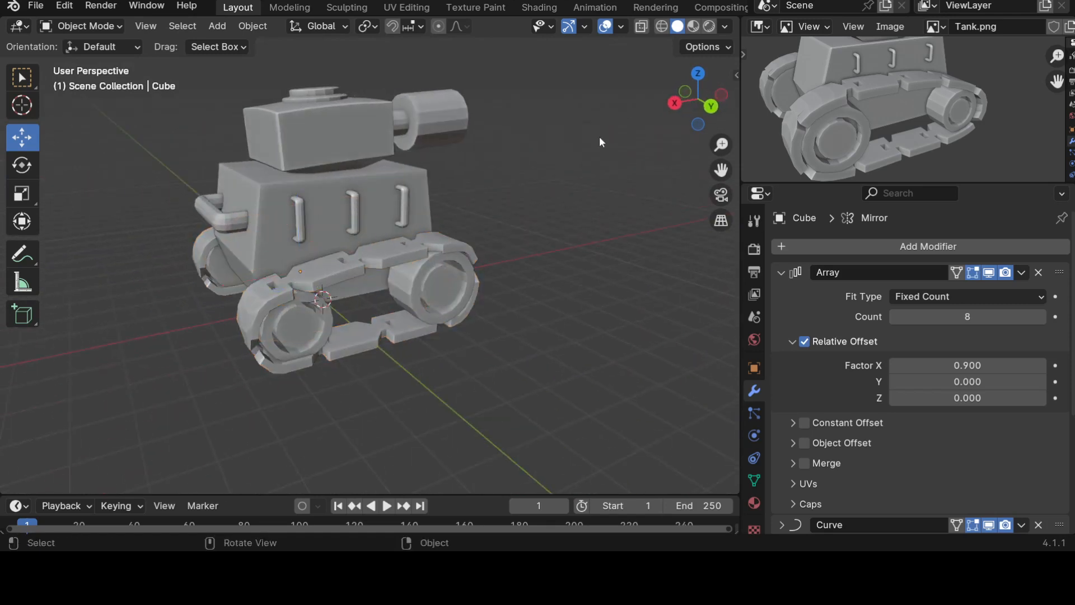
pyautogui.click(570, 28)
pyautogui.moveTo(613, 194); pyautogui.dragTo(232, 333, button='middle')
# Step: Move the tracks along the global X axis to shift their links around the wheels, then deselect them
pyautogui.click(474, 293)
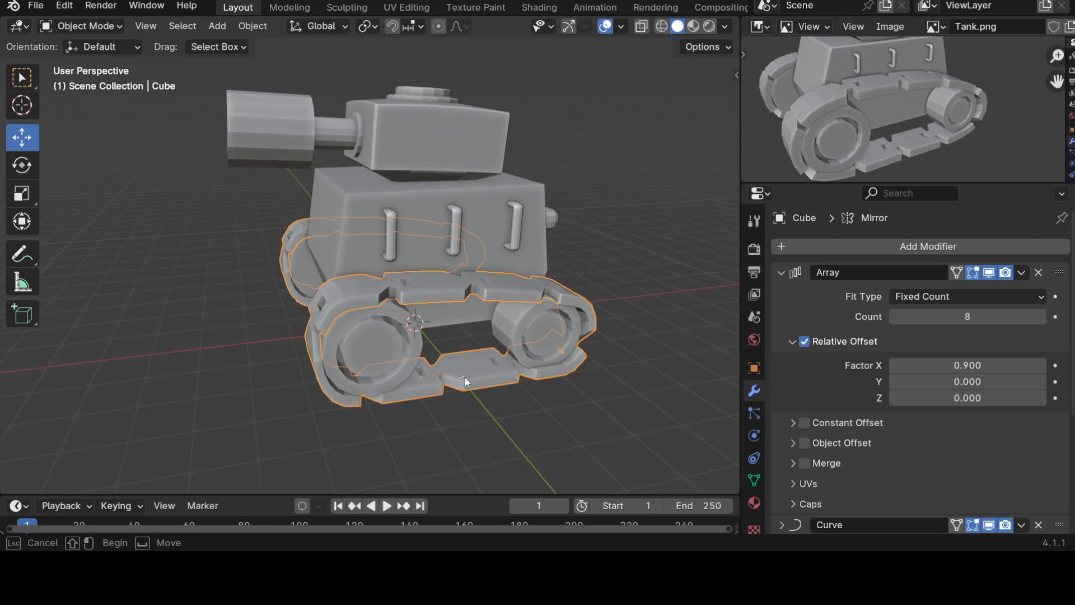
pyautogui.press('g')
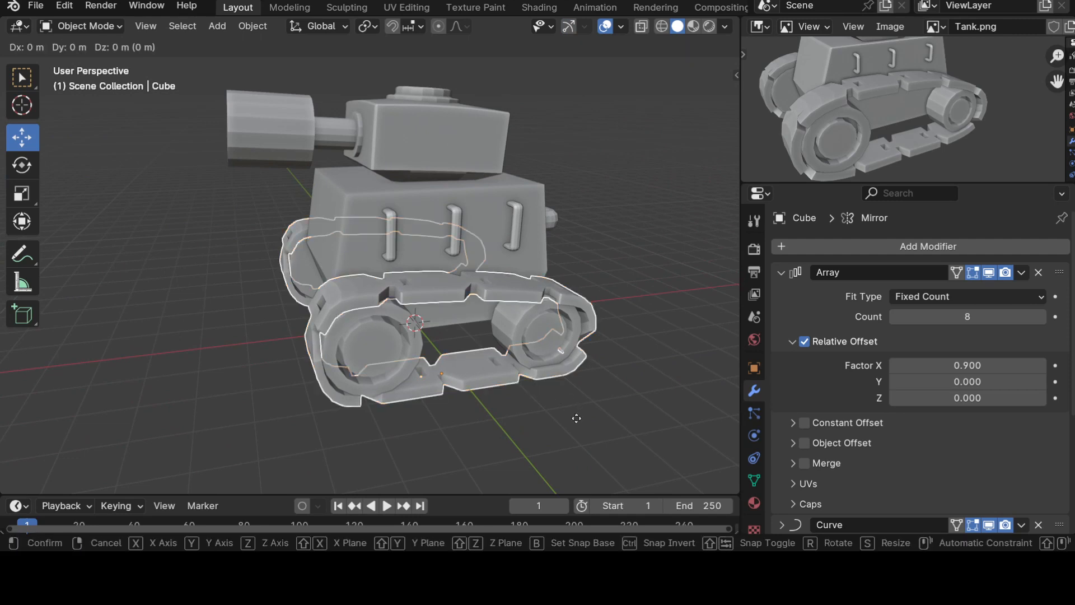
pyautogui.press('x')
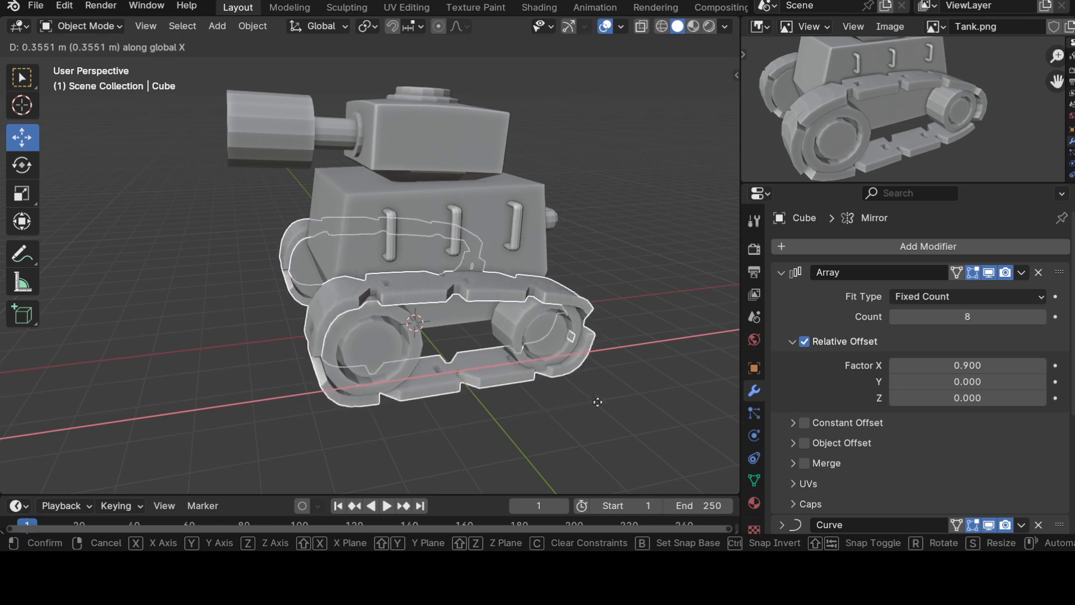
pyautogui.click(656, 232)
pyautogui.click(656, 227)
pyautogui.moveTo(656, 227); pyautogui.dragTo(482, 335, button='middle')
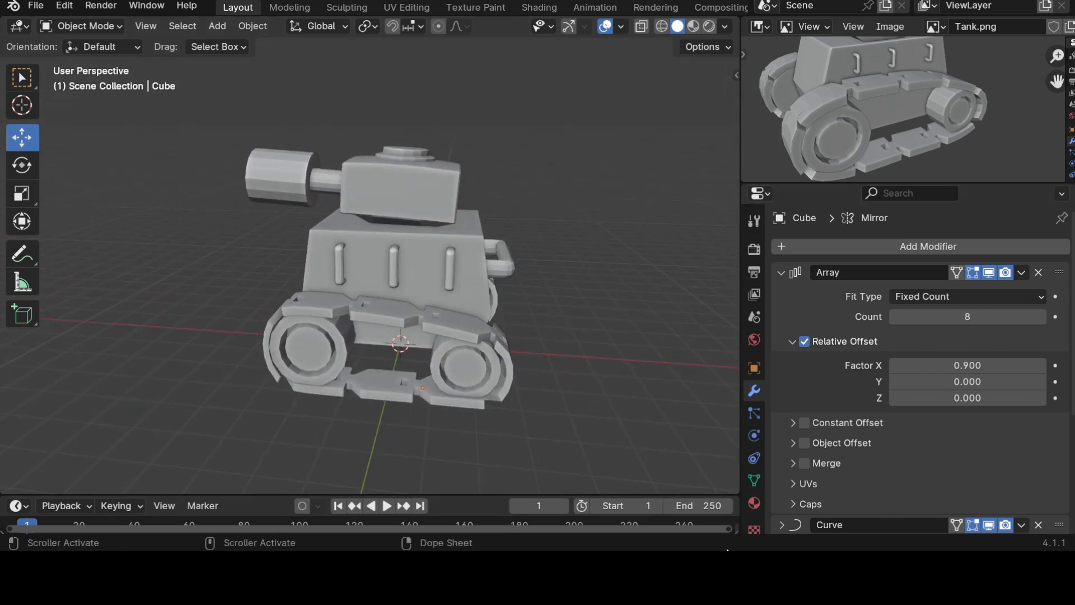